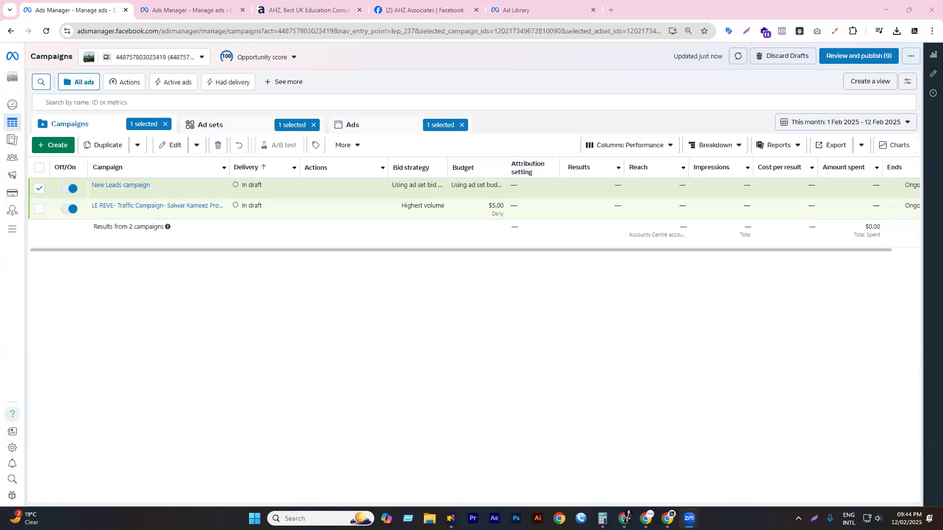
- Switch from Ads Manager to the Chrome window showing Facebook
{"action": "mouse_move", "coordinate": [624, 518]}
{"action": "left_click", "coordinate": [620, 469]}
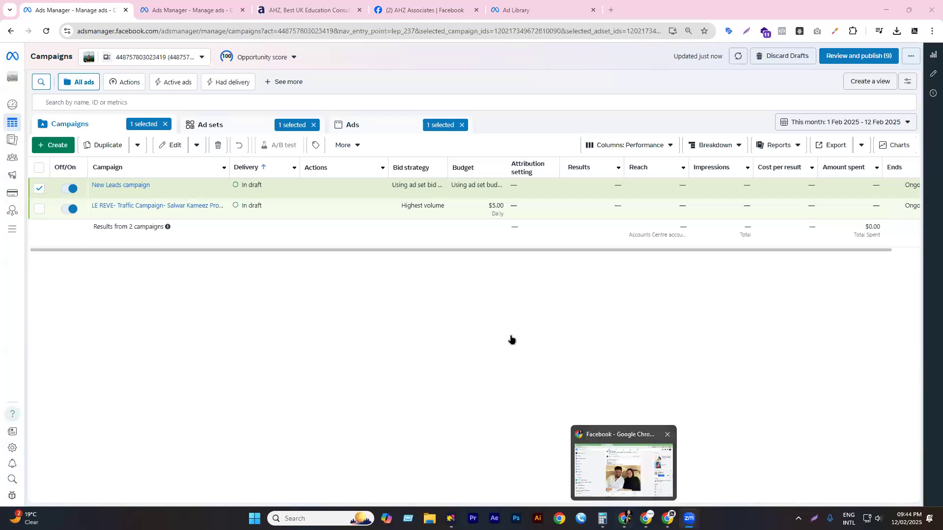
- Browse far down the Facebook news feed, then reload it so it starts from the top
{"action": "scroll", "coordinate": [464, 309], "scroll_direction": "down", "scroll_amount": 5}
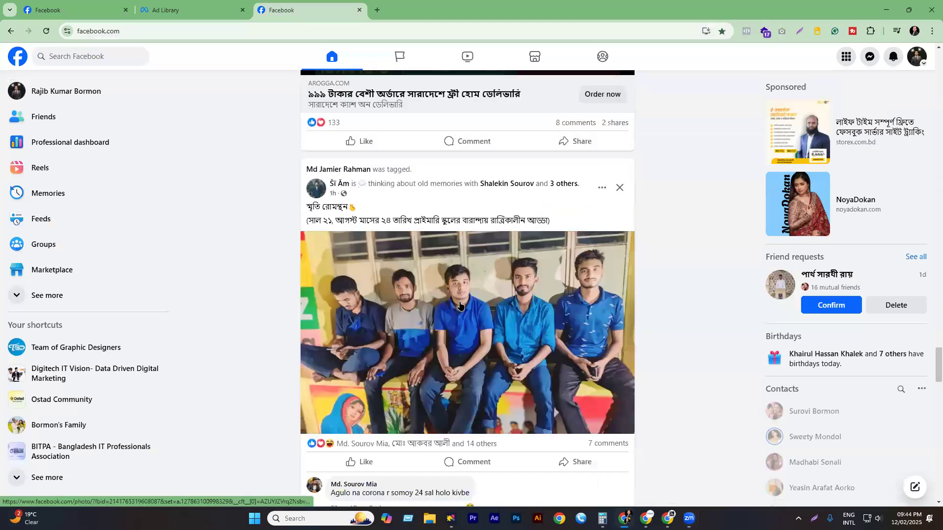
{"action": "scroll", "coordinate": [432, 291], "scroll_direction": "down", "scroll_amount": 5}
{"action": "scroll", "coordinate": [394, 282], "scroll_direction": "down", "scroll_amount": 5}
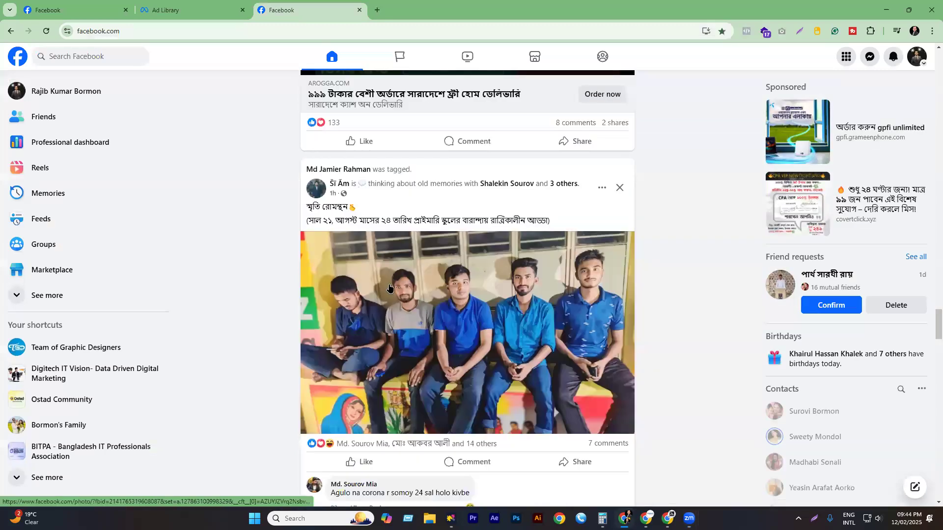
{"action": "scroll", "coordinate": [391, 284], "scroll_direction": "down", "scroll_amount": 10}
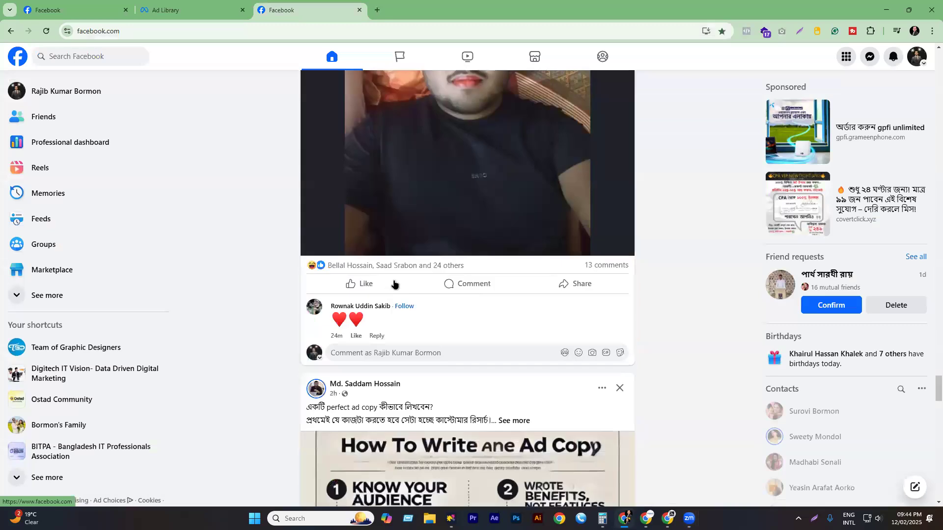
{"action": "scroll", "coordinate": [396, 283], "scroll_direction": "down", "scroll_amount": 10}
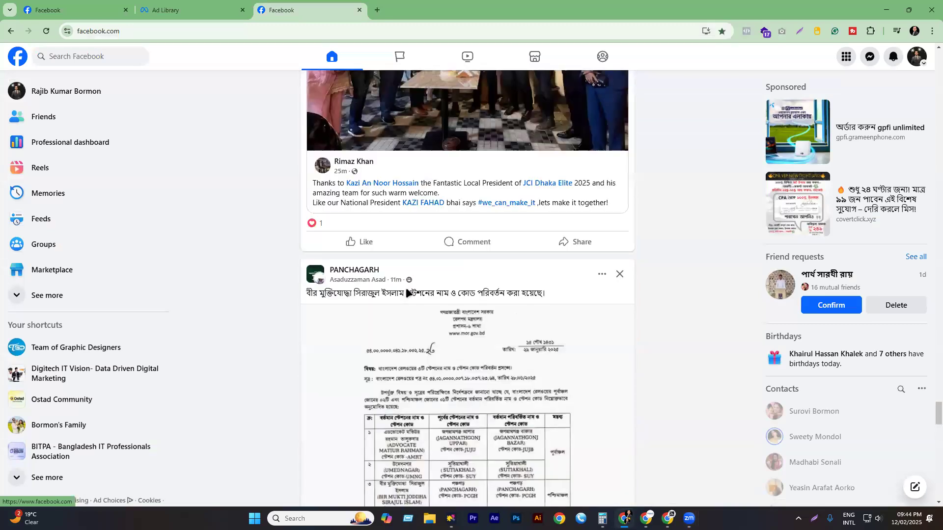
{"action": "scroll", "coordinate": [407, 289], "scroll_direction": "down", "scroll_amount": 10}
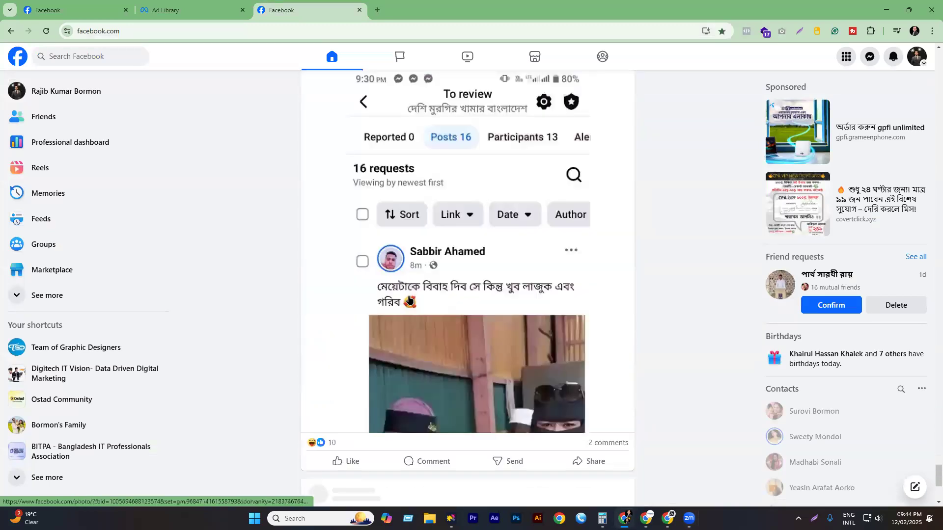
{"action": "scroll", "coordinate": [409, 300], "scroll_direction": "down", "scroll_amount": 10}
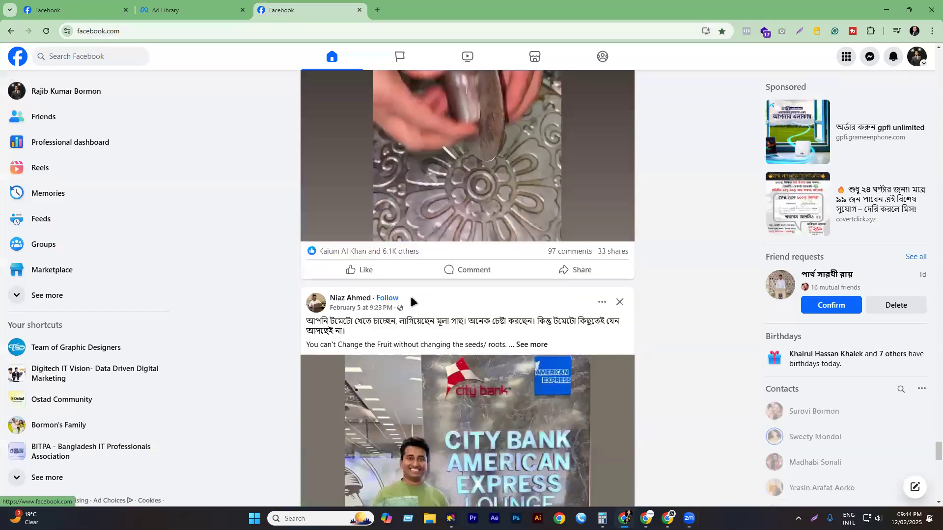
{"action": "scroll", "coordinate": [411, 301], "scroll_direction": "down", "scroll_amount": 4}
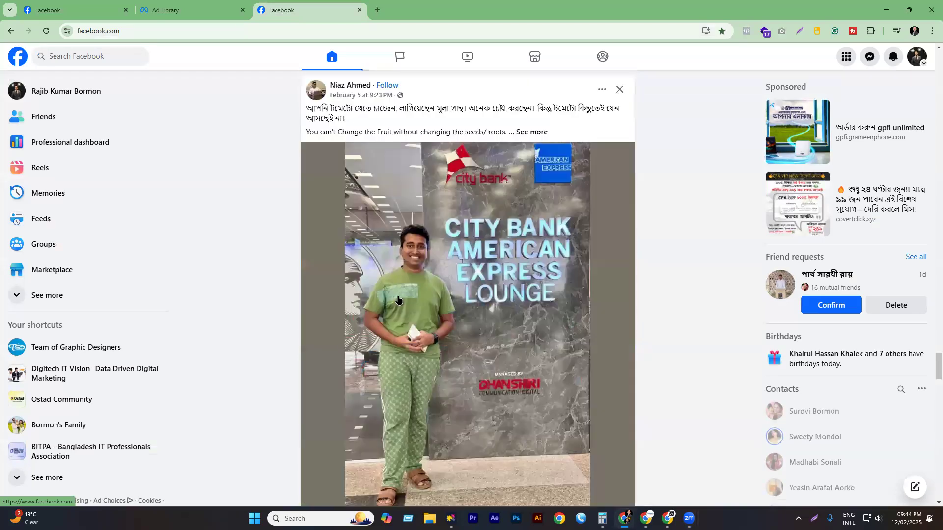
{"action": "scroll", "coordinate": [412, 300], "scroll_direction": "down", "scroll_amount": 2}
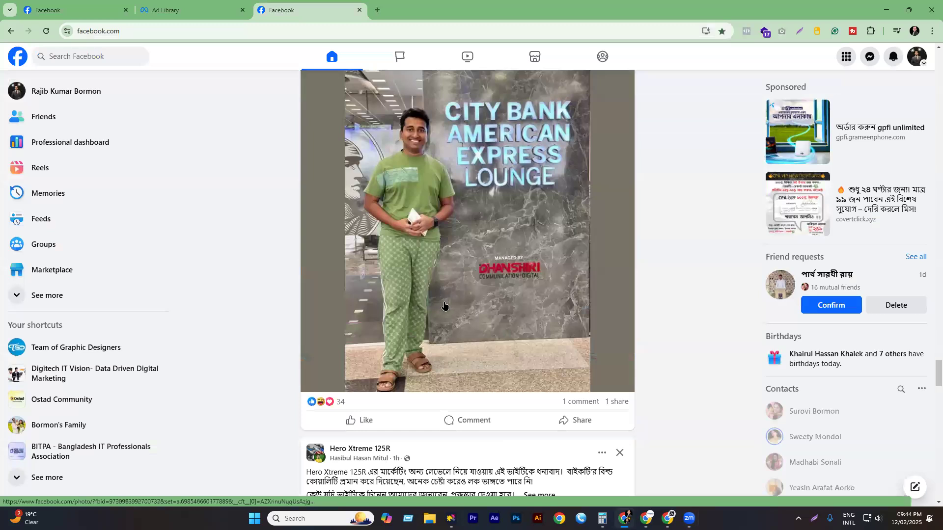
{"action": "scroll", "coordinate": [415, 298], "scroll_direction": "down", "scroll_amount": 10}
{"action": "scroll", "coordinate": [452, 285], "scroll_direction": "down", "scroll_amount": 20}
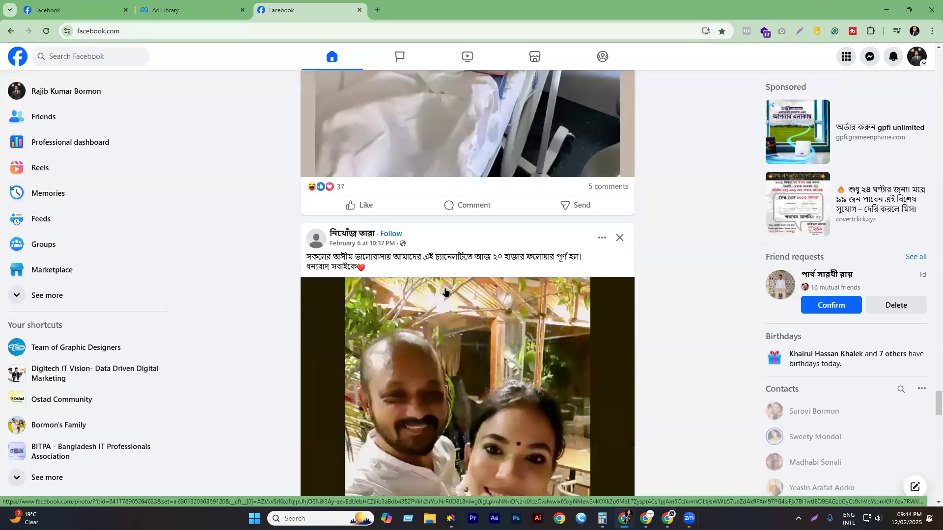
{"action": "scroll", "coordinate": [400, 269], "scroll_direction": "down", "scroll_amount": 12}
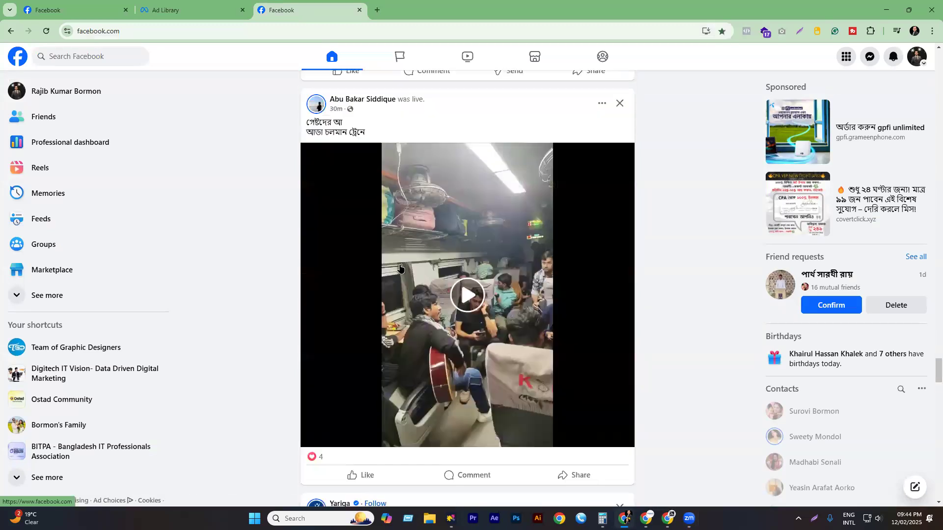
{"action": "scroll", "coordinate": [401, 270], "scroll_direction": "down", "scroll_amount": 5}
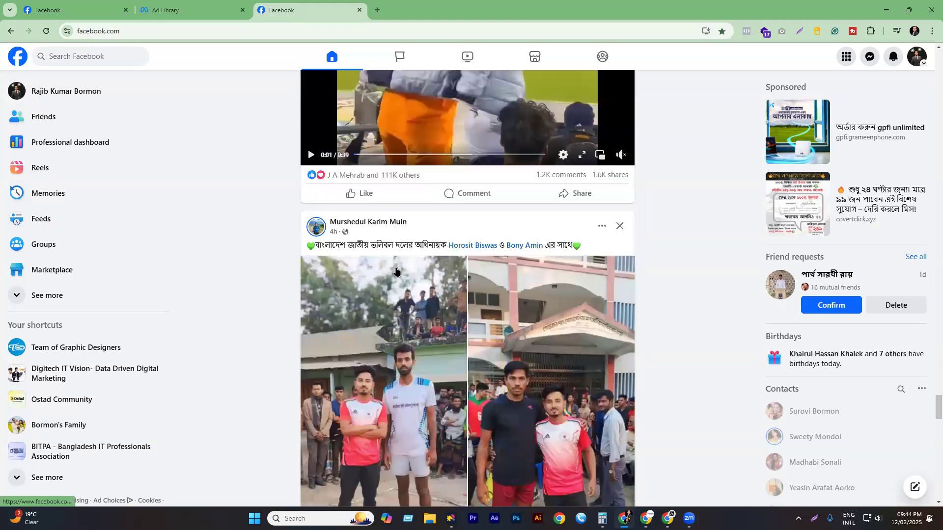
{"action": "scroll", "coordinate": [410, 274], "scroll_direction": "down", "scroll_amount": 18}
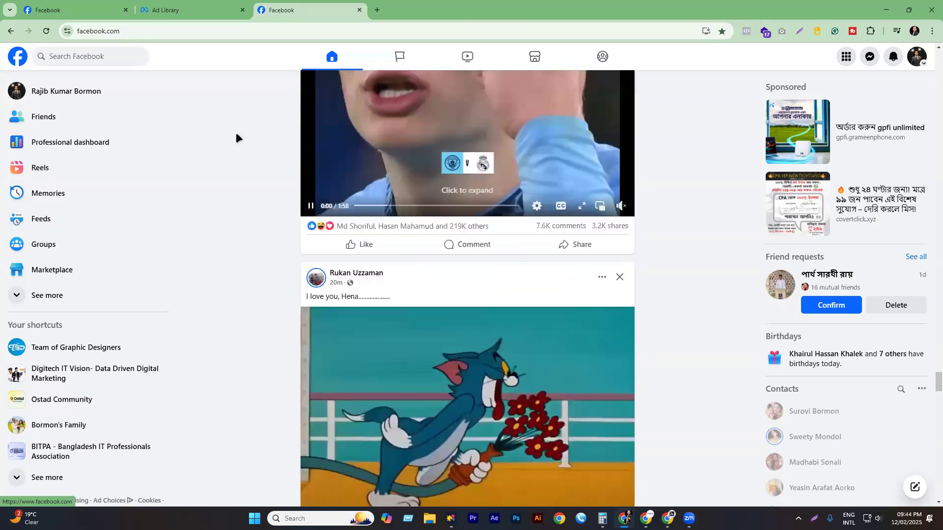
{"action": "scroll", "coordinate": [410, 273], "scroll_direction": "down", "scroll_amount": 3}
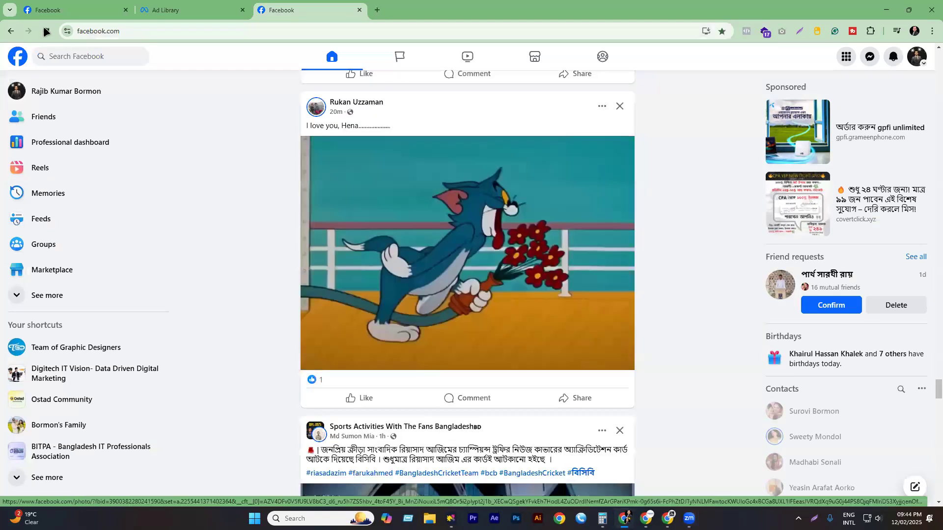
{"action": "left_click", "coordinate": [45, 31]}
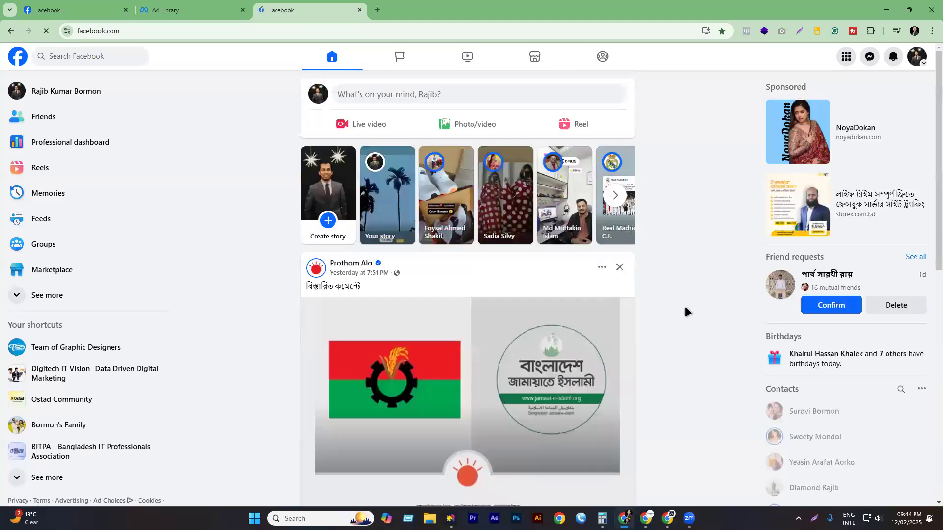
- Scroll down the news feed until the British Council Bangladesh sponsored post is visible
{"action": "scroll", "coordinate": [644, 270], "scroll_direction": "down", "scroll_amount": 4}
{"action": "scroll", "coordinate": [492, 314], "scroll_direction": "down", "scroll_amount": 3}
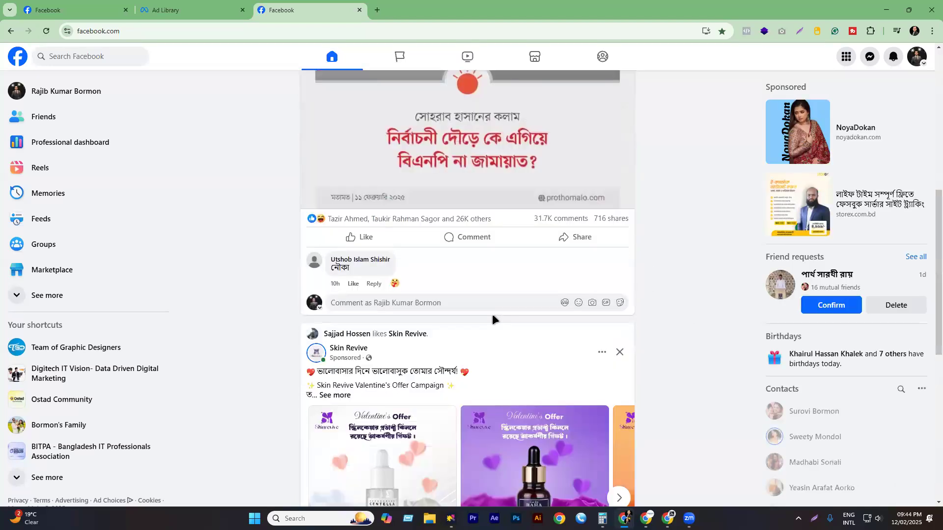
{"action": "scroll", "coordinate": [461, 281], "scroll_direction": "down", "scroll_amount": 2}
{"action": "scroll", "coordinate": [444, 289], "scroll_direction": "down", "scroll_amount": 4}
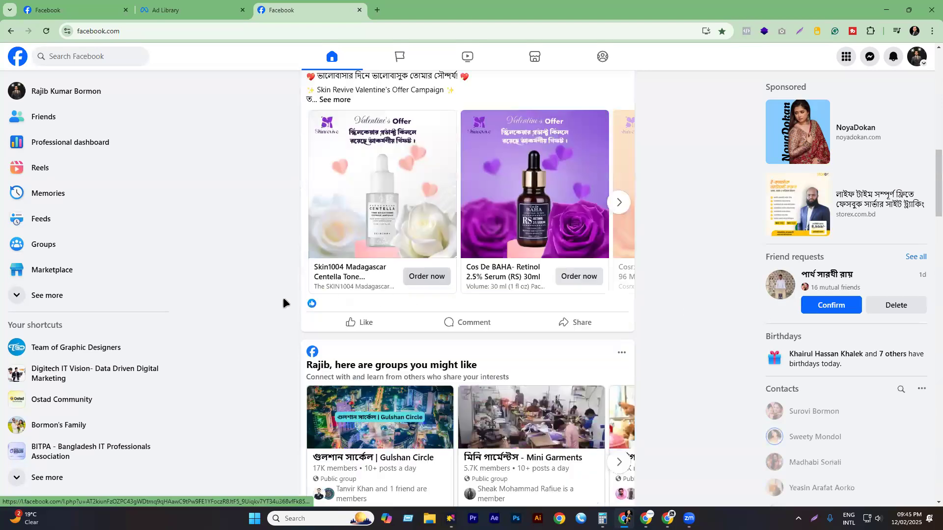
{"action": "scroll", "coordinate": [283, 301], "scroll_direction": "down", "scroll_amount": 5}
{"action": "scroll", "coordinate": [291, 302], "scroll_direction": "down", "scroll_amount": 4}
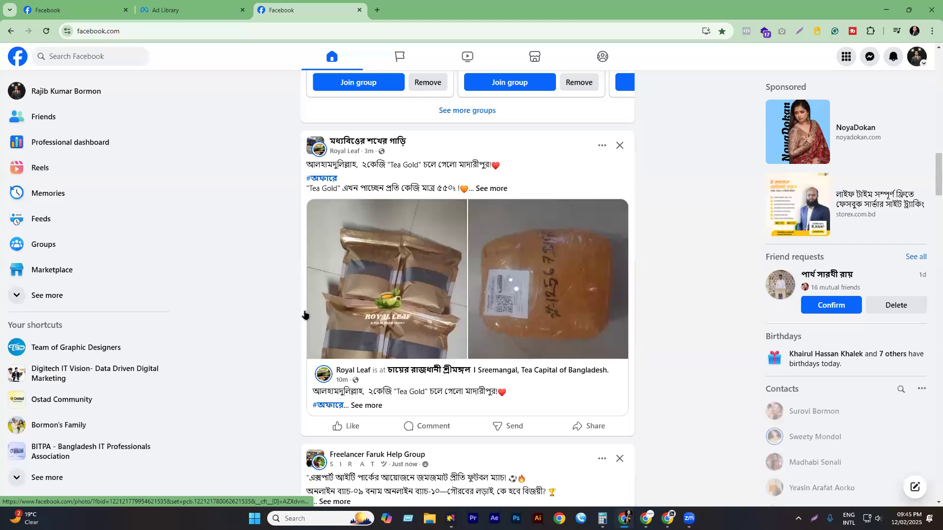
{"action": "scroll", "coordinate": [305, 315], "scroll_direction": "down", "scroll_amount": 5}
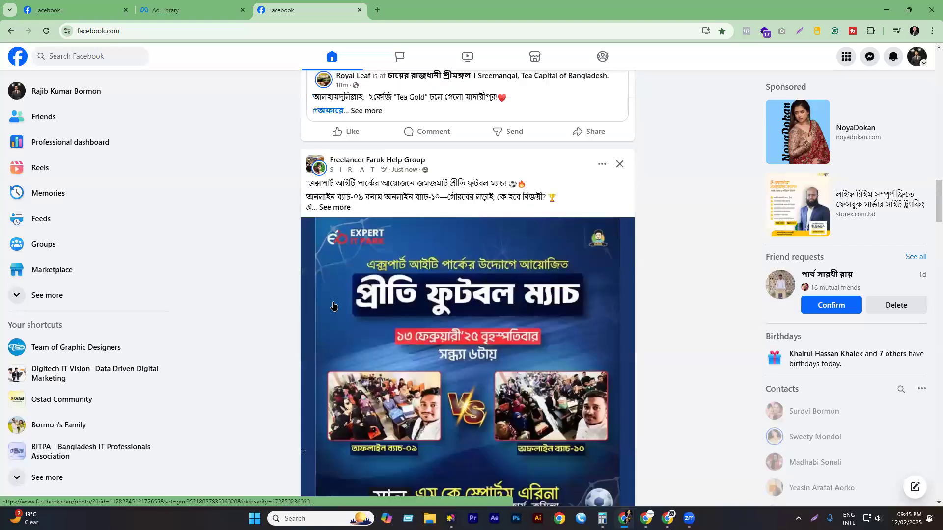
{"action": "scroll", "coordinate": [333, 306], "scroll_direction": "down", "scroll_amount": 10}
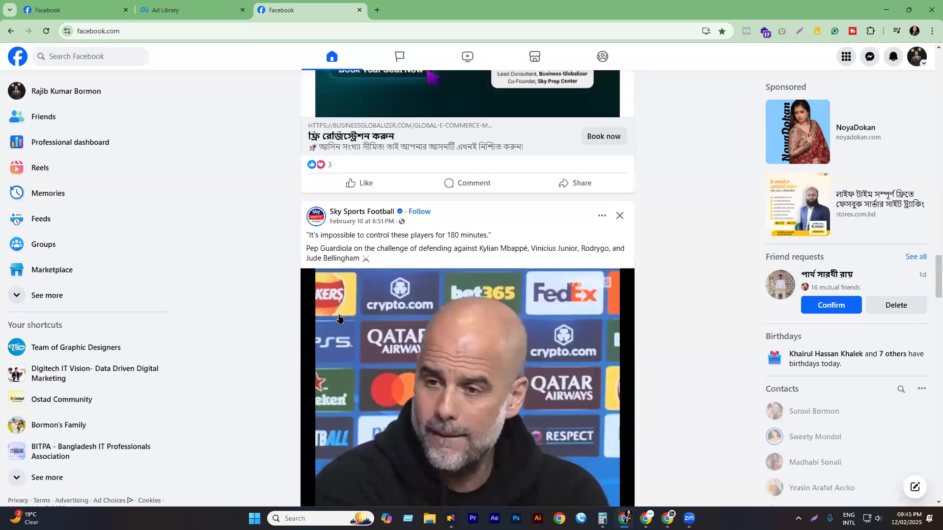
{"action": "scroll", "coordinate": [339, 318], "scroll_direction": "down", "scroll_amount": 5}
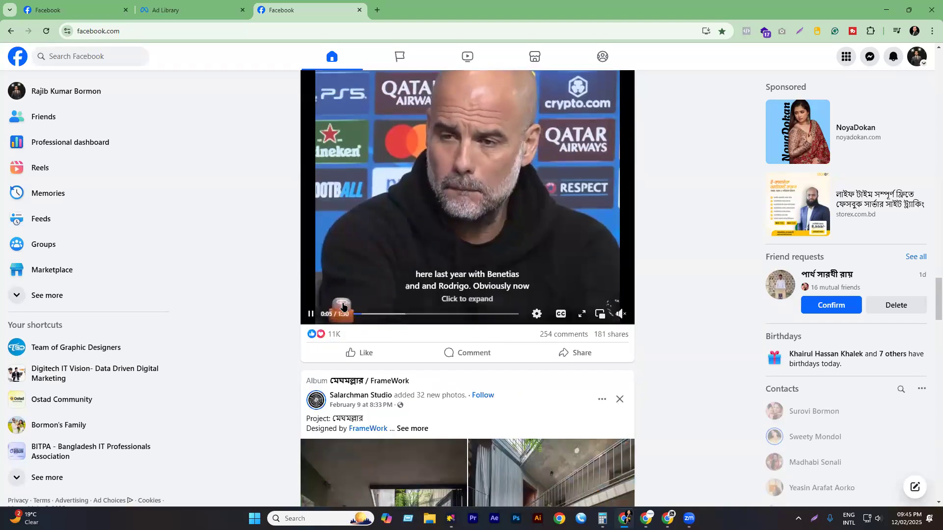
{"action": "scroll", "coordinate": [342, 307], "scroll_direction": "down", "scroll_amount": 6}
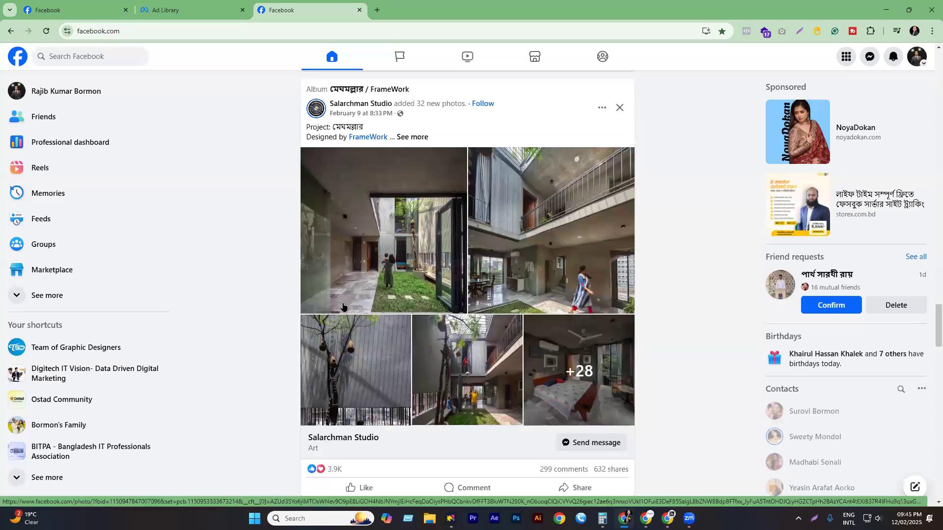
{"action": "scroll", "coordinate": [391, 272], "scroll_direction": "down", "scroll_amount": 12}
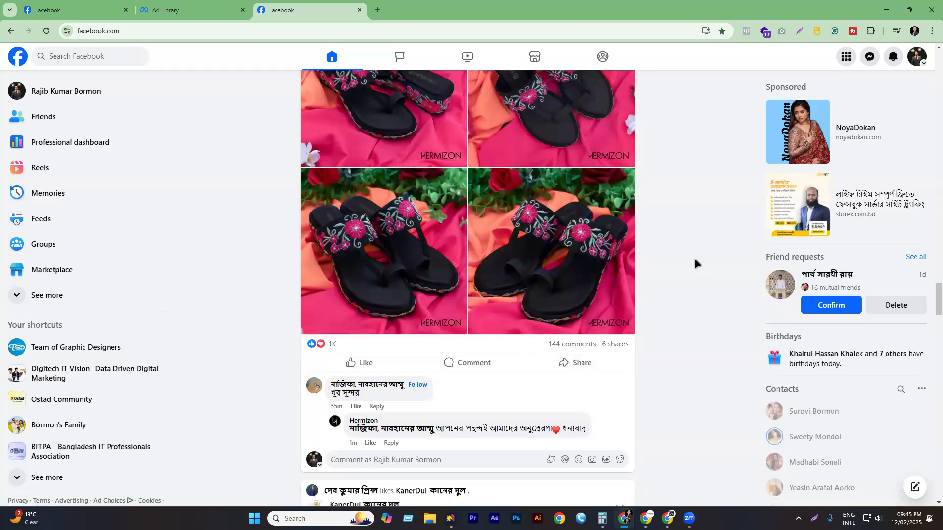
{"action": "scroll", "coordinate": [524, 252], "scroll_direction": "down", "scroll_amount": 6}
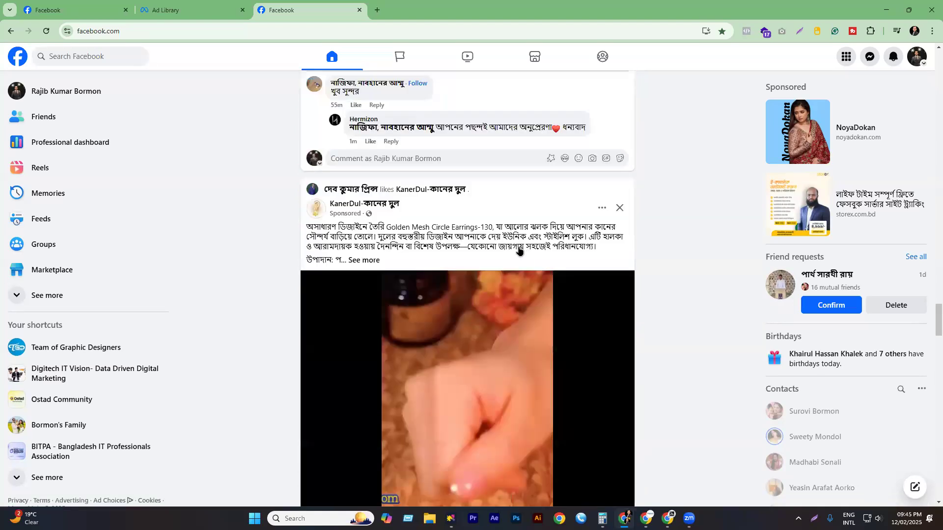
{"action": "scroll", "coordinate": [521, 251], "scroll_direction": "down", "scroll_amount": 6}
{"action": "scroll", "coordinate": [508, 254], "scroll_direction": "down", "scroll_amount": 10}
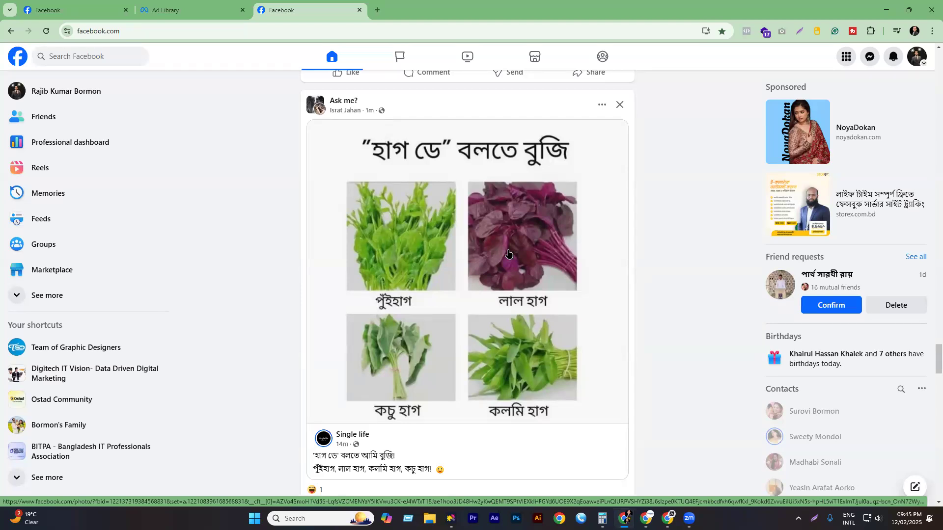
{"action": "scroll", "coordinate": [445, 274], "scroll_direction": "down", "scroll_amount": 8}
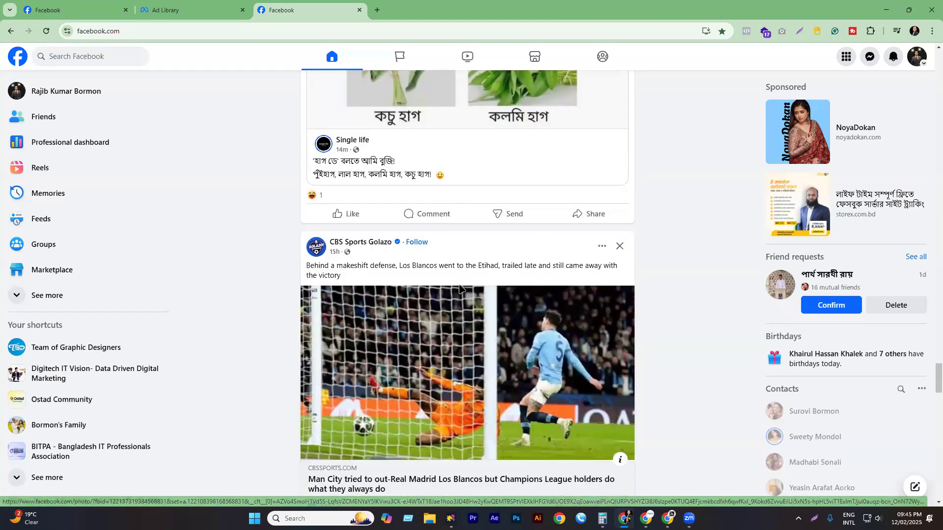
{"action": "scroll", "coordinate": [443, 269], "scroll_direction": "down", "scroll_amount": 10}
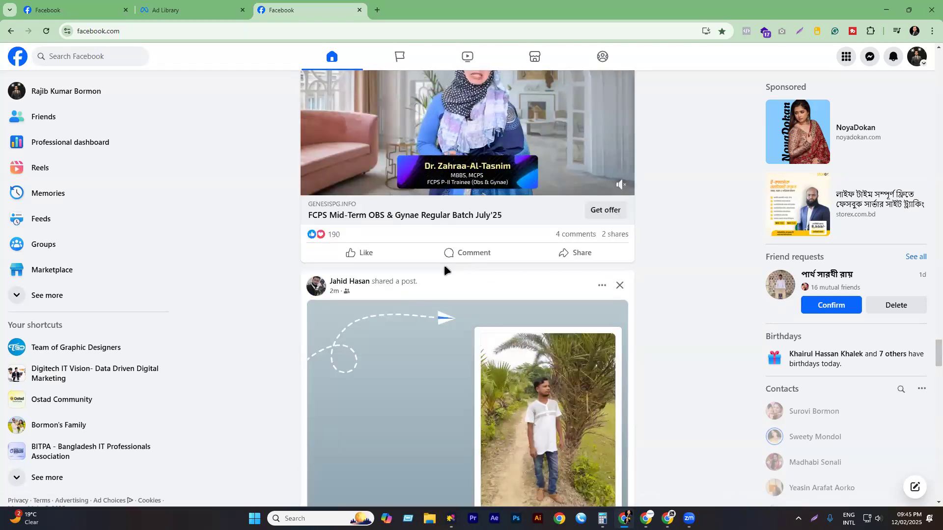
{"action": "scroll", "coordinate": [444, 264], "scroll_direction": "down", "scroll_amount": 4}
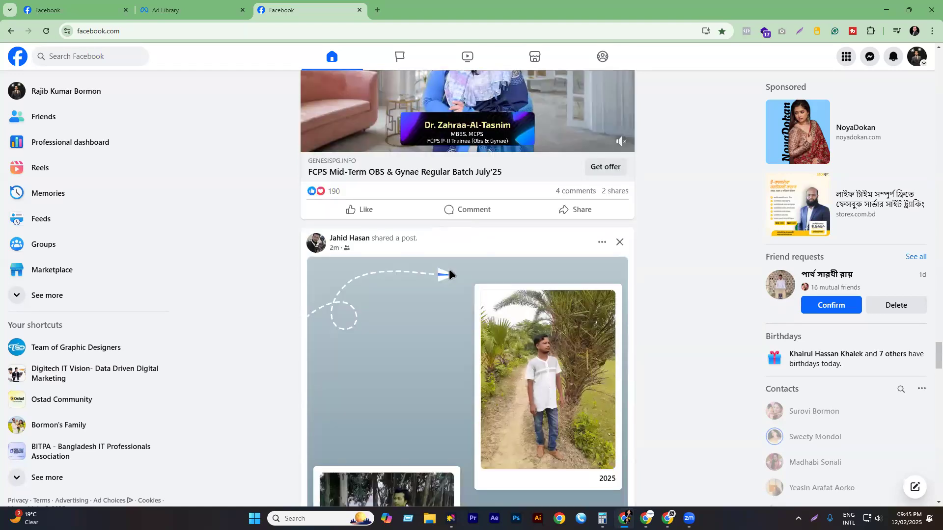
{"action": "scroll", "coordinate": [449, 276], "scroll_direction": "down", "scroll_amount": 3}
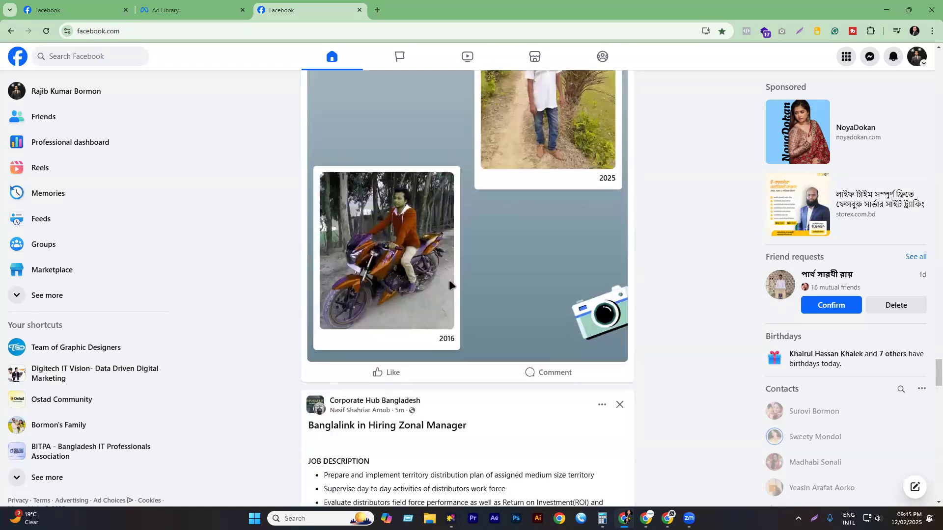
{"action": "scroll", "coordinate": [449, 293], "scroll_direction": "down", "scroll_amount": 20}
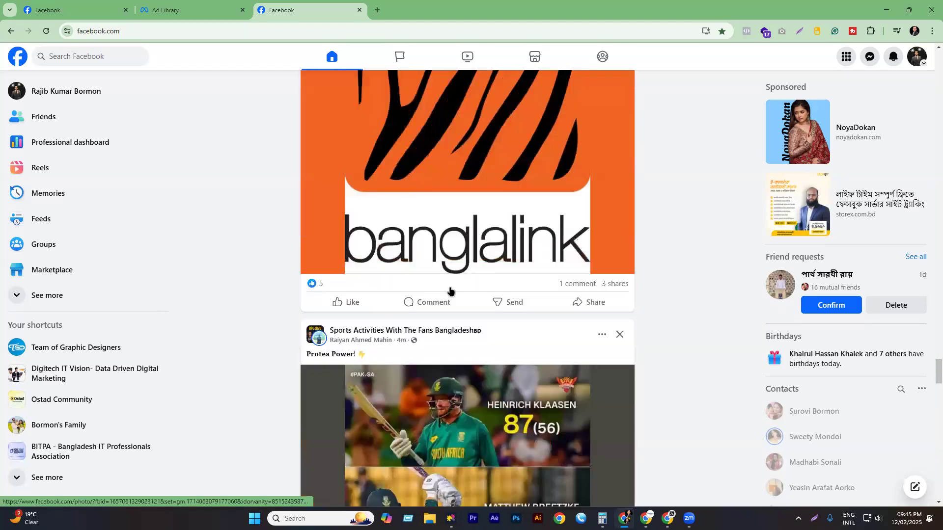
{"action": "scroll", "coordinate": [448, 289], "scroll_direction": "down", "scroll_amount": 15}
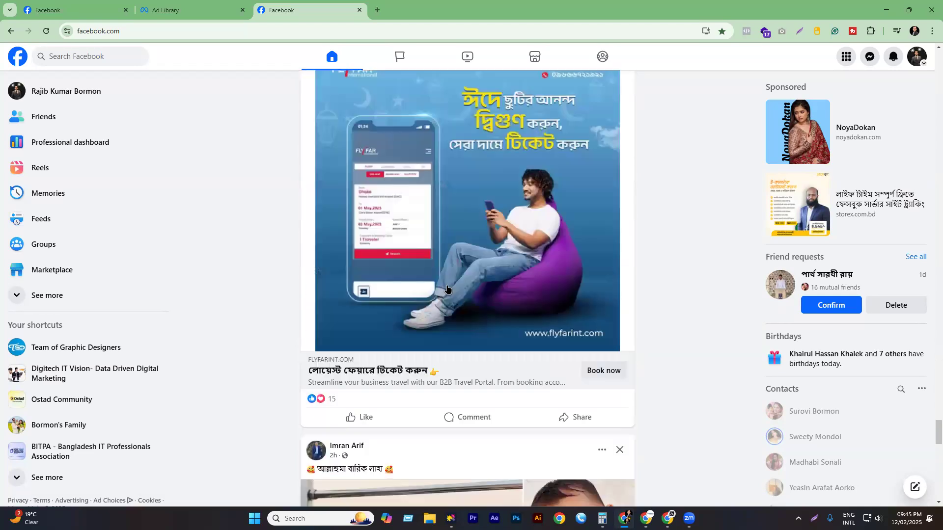
{"action": "scroll", "coordinate": [446, 282], "scroll_direction": "down", "scroll_amount": 20}
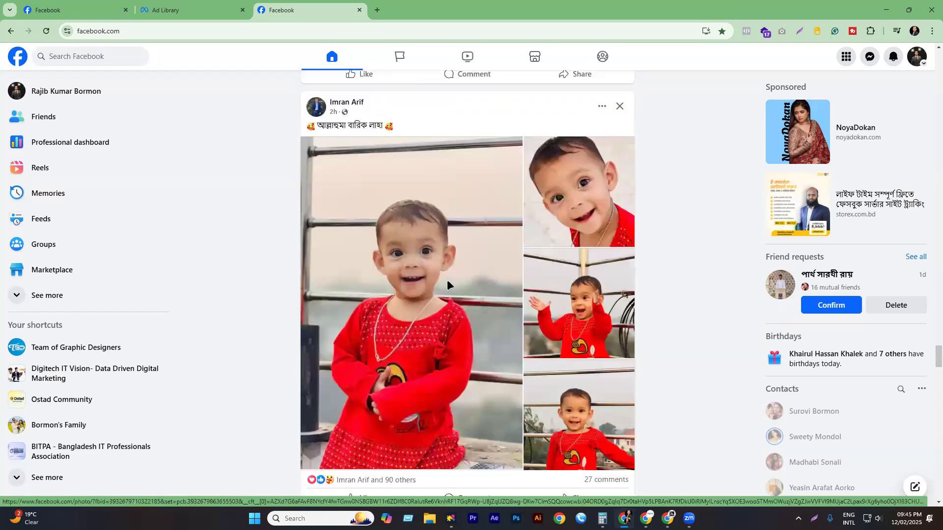
{"action": "scroll", "coordinate": [442, 290], "scroll_direction": "down", "scroll_amount": 7}
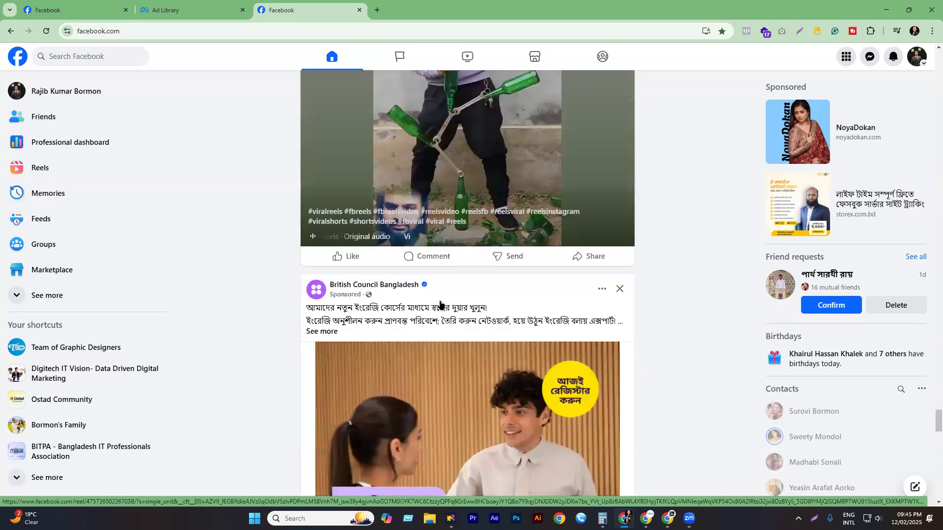
{"action": "scroll", "coordinate": [440, 305], "scroll_direction": "down", "scroll_amount": 6}
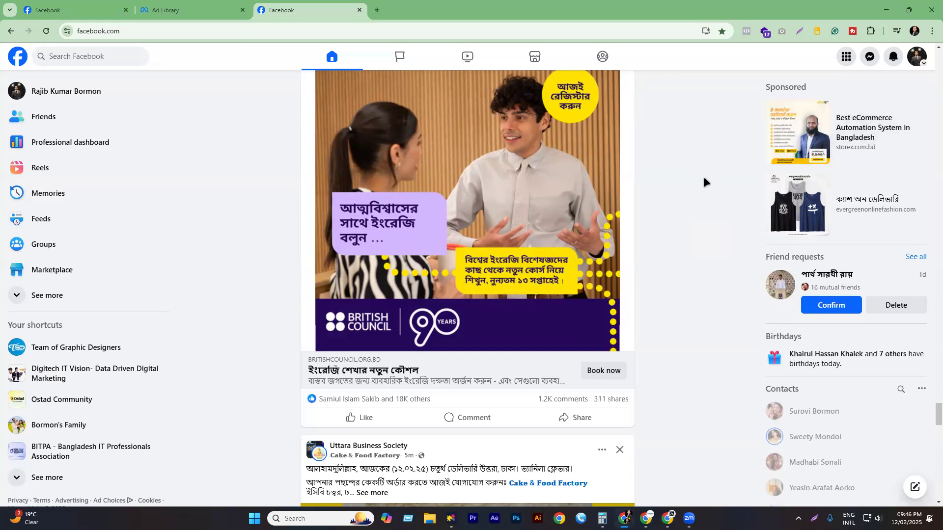
- Raise the computer's sound volume from Windows Quick Settings
{"action": "left_click", "coordinate": [872, 518]}
{"action": "left_click_drag", "start_coordinate": [839, 458], "coordinate": [834, 453]}
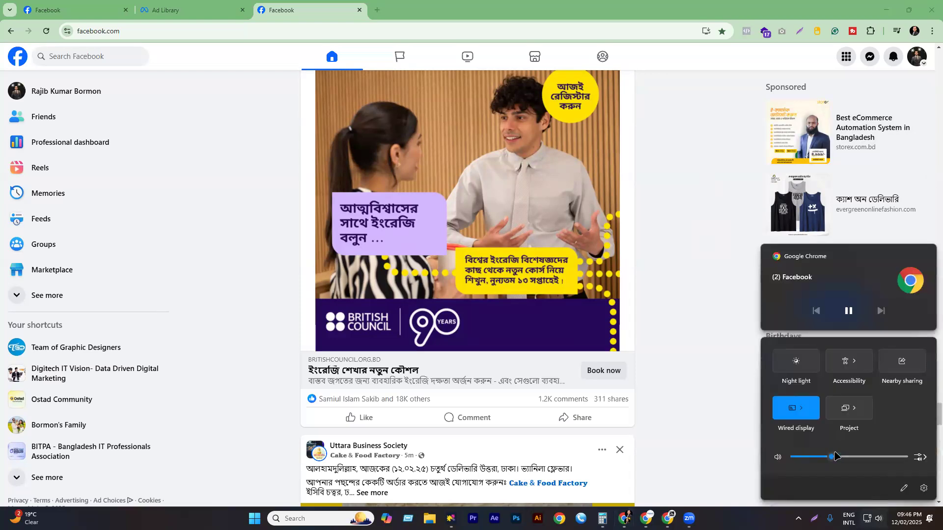
{"action": "left_click", "coordinate": [681, 267]}
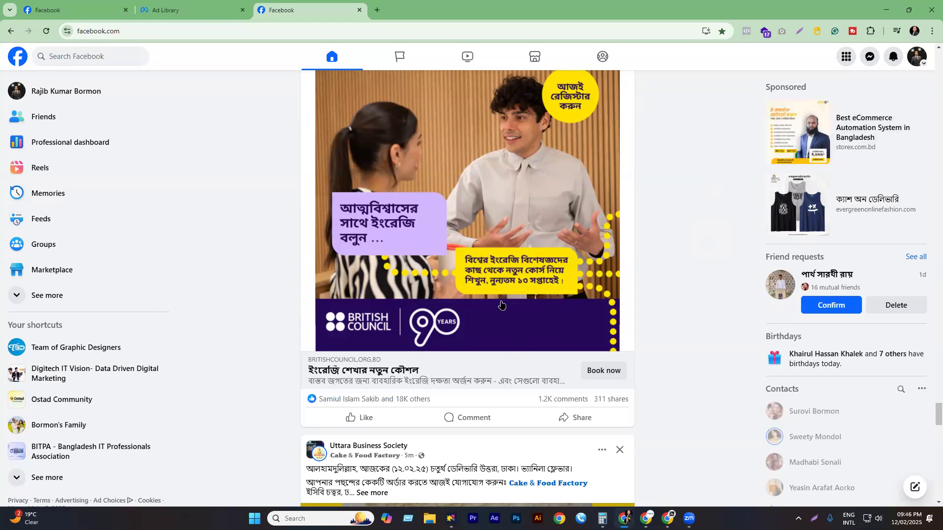
- Scroll the feed to the SHELAI sponsored video ad for a Colorlife salwar kameez
{"action": "scroll", "coordinate": [491, 300], "scroll_direction": "down", "scroll_amount": 10}
{"action": "scroll", "coordinate": [448, 285], "scroll_direction": "down", "scroll_amount": 10}
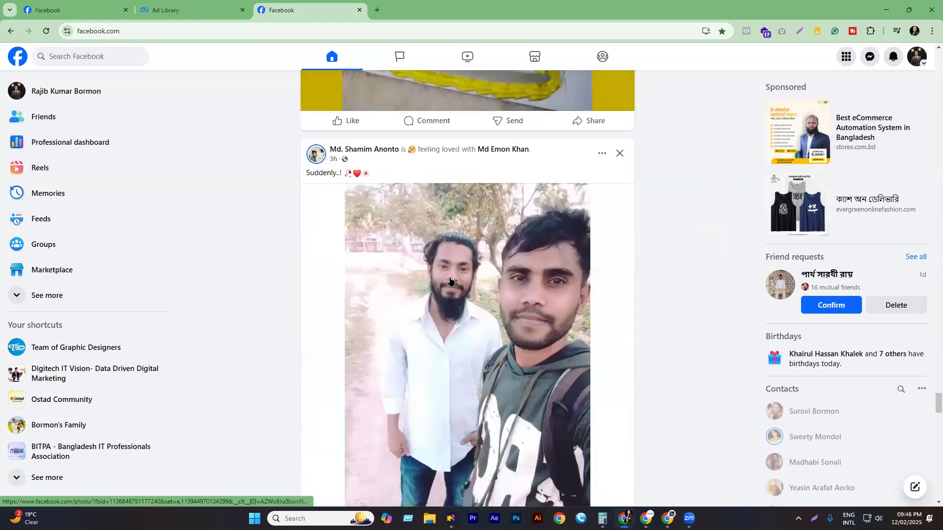
{"action": "scroll", "coordinate": [454, 255], "scroll_direction": "down", "scroll_amount": 15}
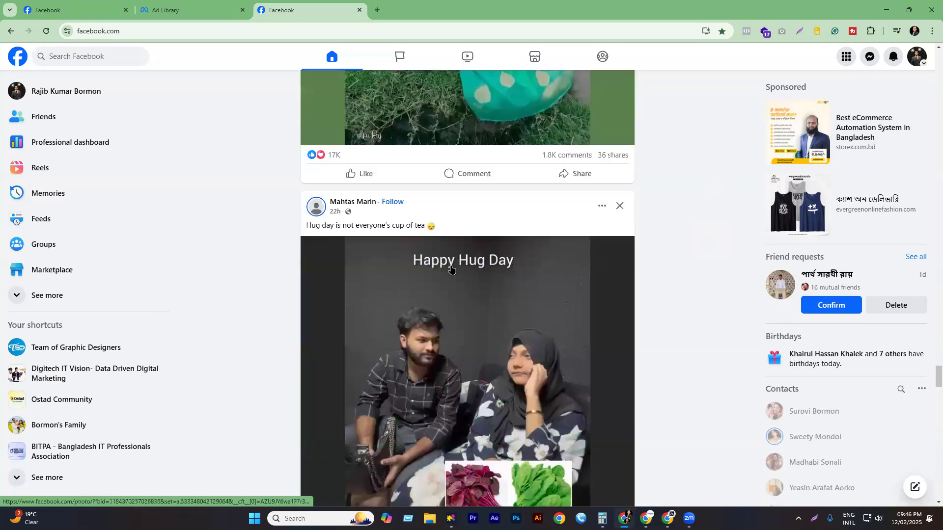
{"action": "scroll", "coordinate": [397, 268], "scroll_direction": "down", "scroll_amount": 15}
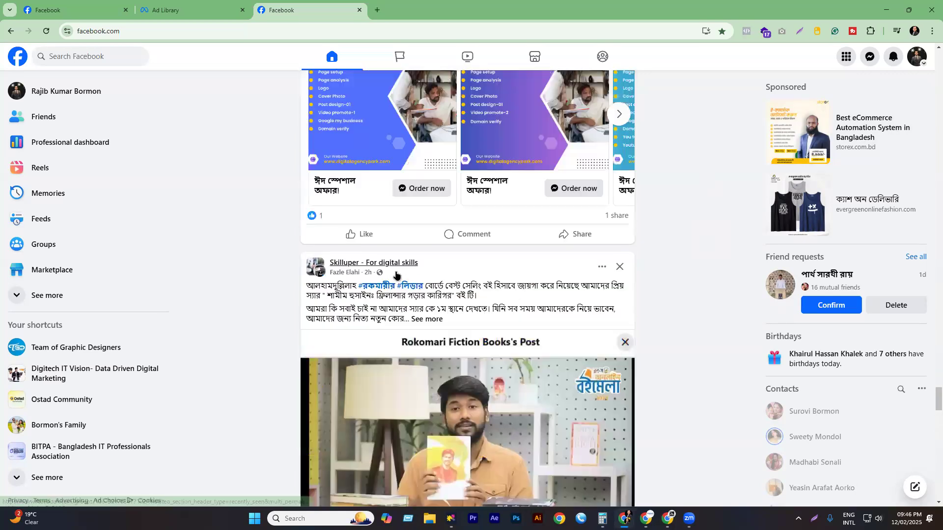
{"action": "scroll", "coordinate": [339, 271], "scroll_direction": "down", "scroll_amount": 7}
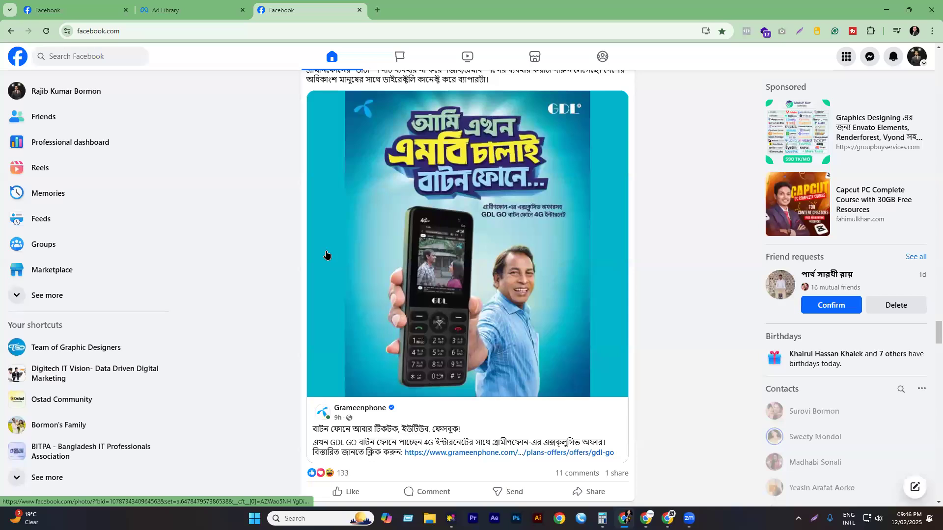
{"action": "scroll", "coordinate": [337, 258], "scroll_direction": "down", "scroll_amount": 10}
{"action": "scroll", "coordinate": [339, 257], "scroll_direction": "down", "scroll_amount": 10}
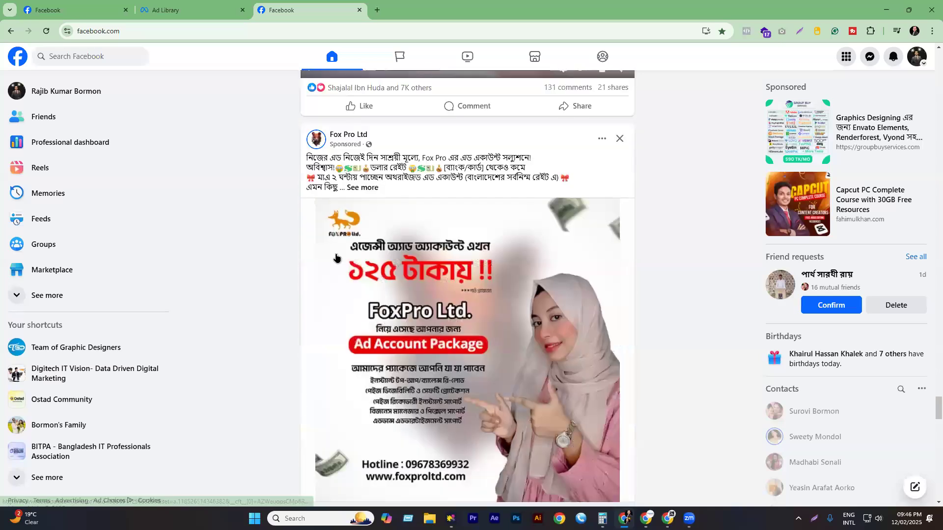
{"action": "scroll", "coordinate": [336, 257], "scroll_direction": "down", "scroll_amount": 10}
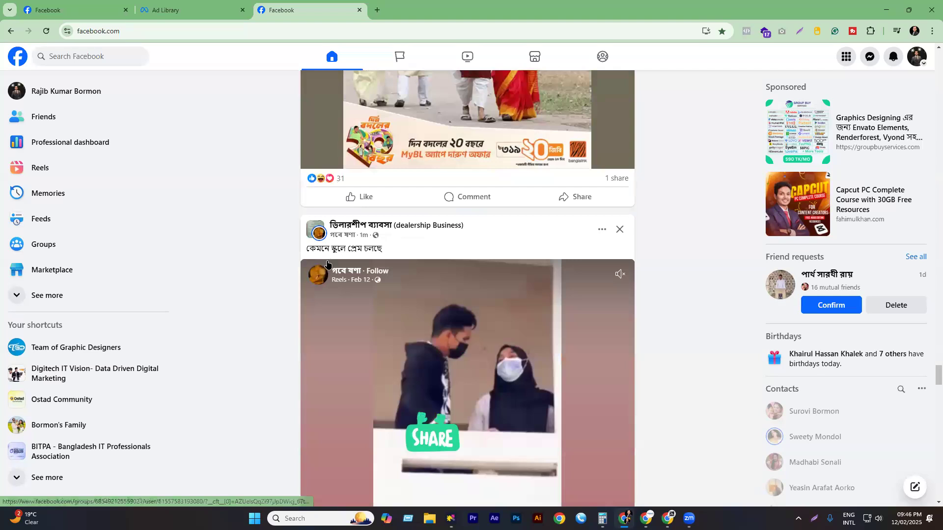
{"action": "scroll", "coordinate": [326, 264], "scroll_direction": "down", "scroll_amount": 15}
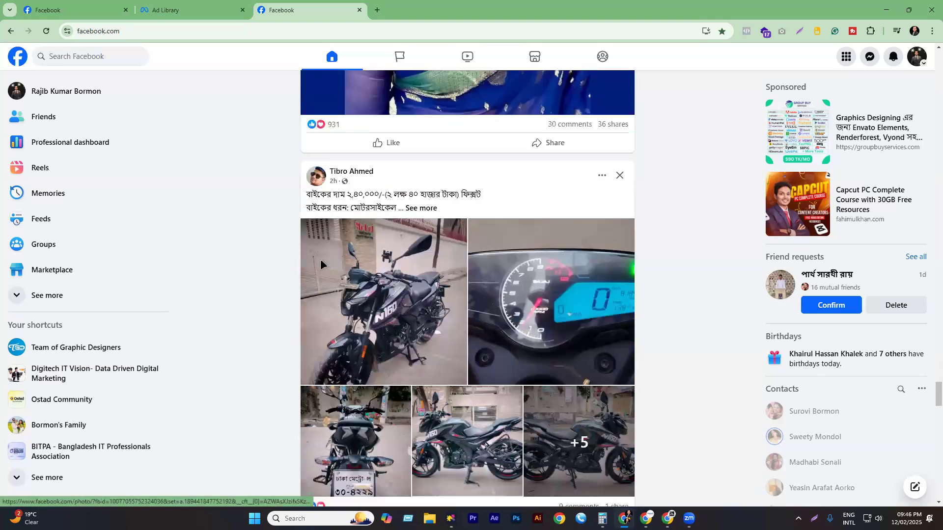
{"action": "scroll", "coordinate": [320, 261], "scroll_direction": "down", "scroll_amount": 5}
{"action": "scroll", "coordinate": [326, 258], "scroll_direction": "down", "scroll_amount": 9}
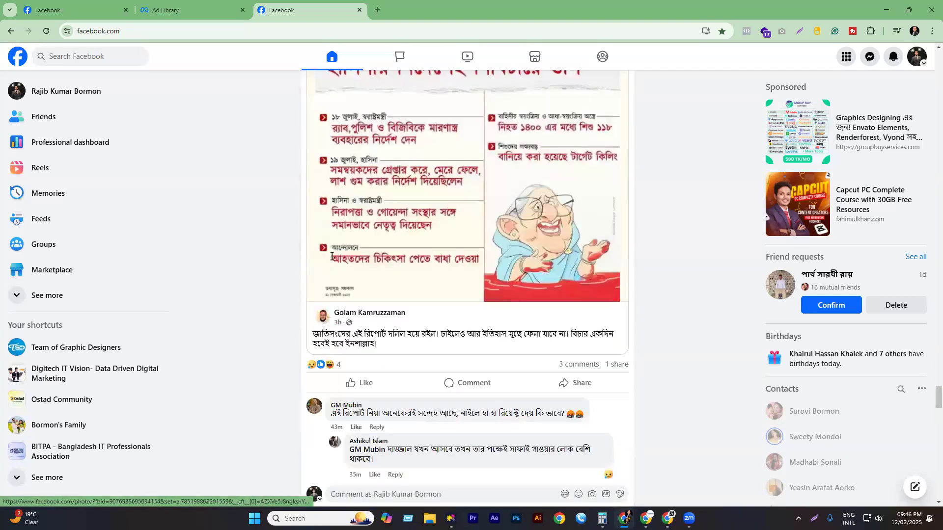
{"action": "scroll", "coordinate": [331, 256], "scroll_direction": "down", "scroll_amount": 5}
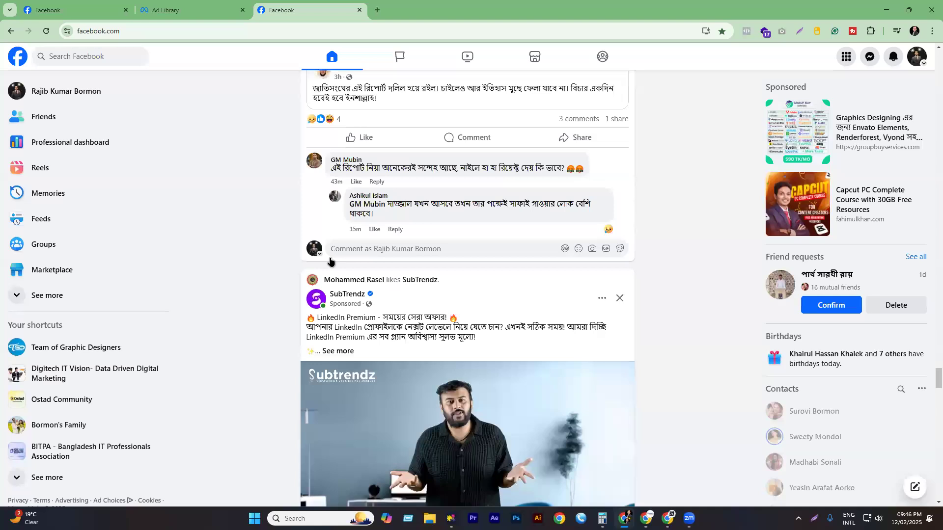
{"action": "scroll", "coordinate": [336, 261], "scroll_direction": "down", "scroll_amount": 15}
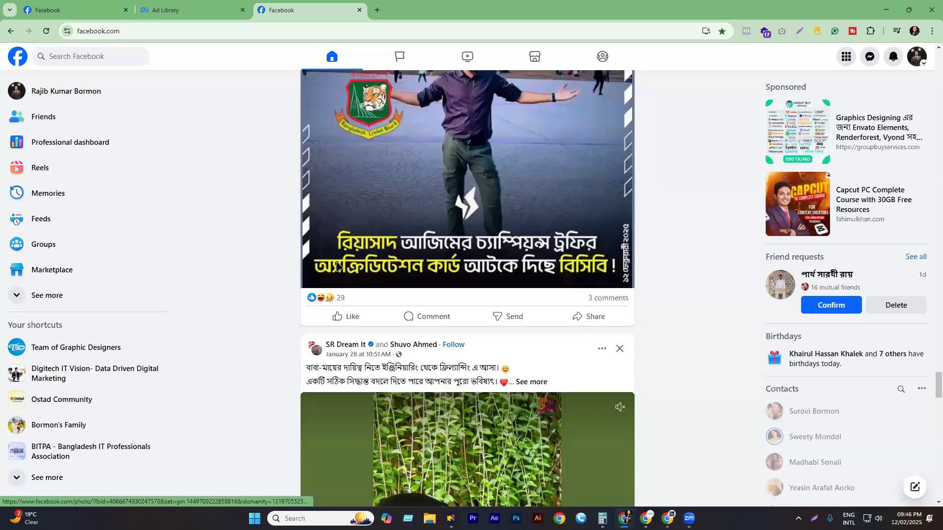
{"action": "scroll", "coordinate": [354, 272], "scroll_direction": "down", "scroll_amount": 10}
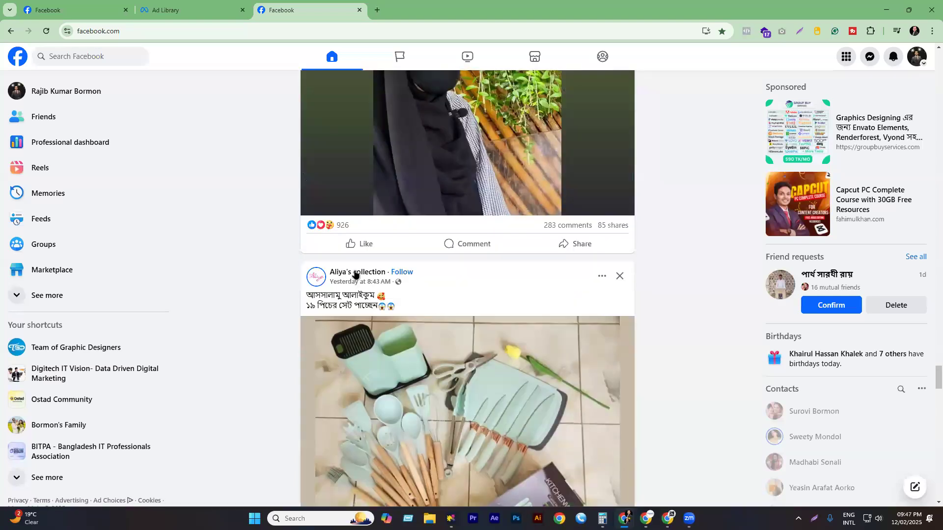
{"action": "scroll", "coordinate": [351, 270], "scroll_direction": "down", "scroll_amount": 15}
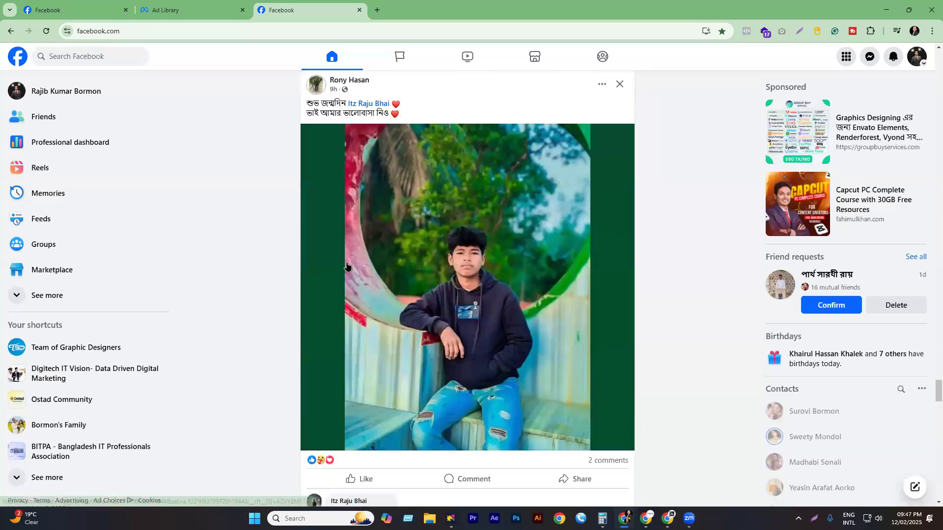
{"action": "scroll", "coordinate": [353, 265], "scroll_direction": "down", "scroll_amount": 7}
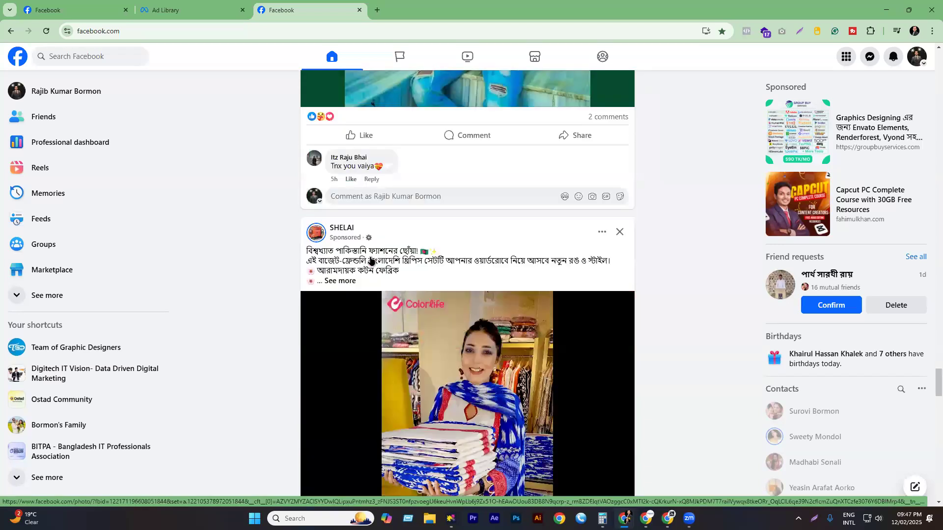
{"action": "scroll", "coordinate": [372, 260], "scroll_direction": "down", "scroll_amount": 6}
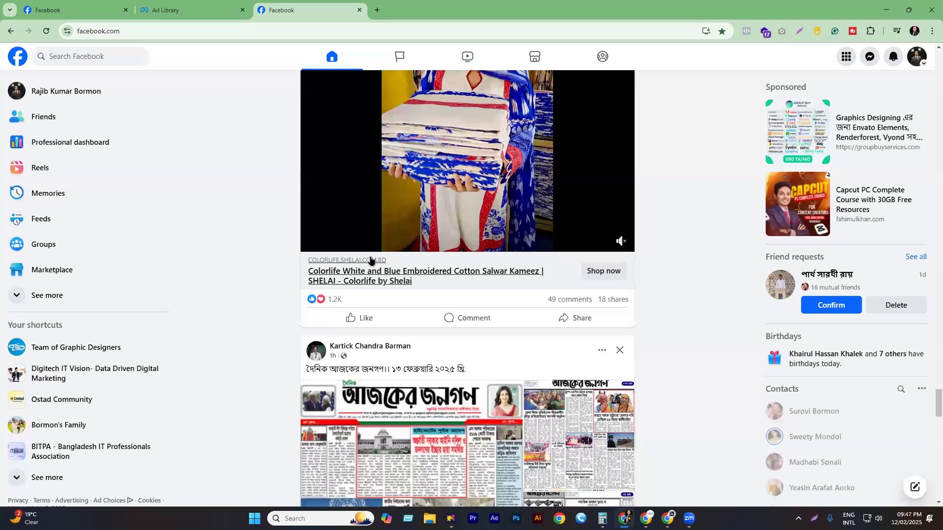
{"action": "scroll", "coordinate": [371, 261], "scroll_direction": "up", "scroll_amount": 3}
{"action": "scroll", "coordinate": [371, 260], "scroll_direction": "up", "scroll_amount": 1}
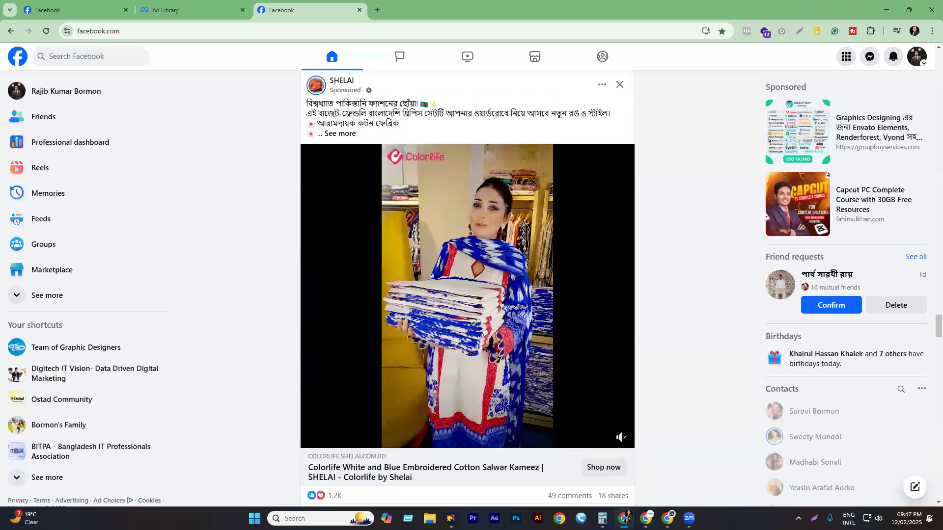
{"action": "left_click", "coordinate": [668, 518]}
- Back in Ads Manager, start a new campaign with + Create and pick the Leads objective
{"action": "left_click", "coordinate": [722, 464]}
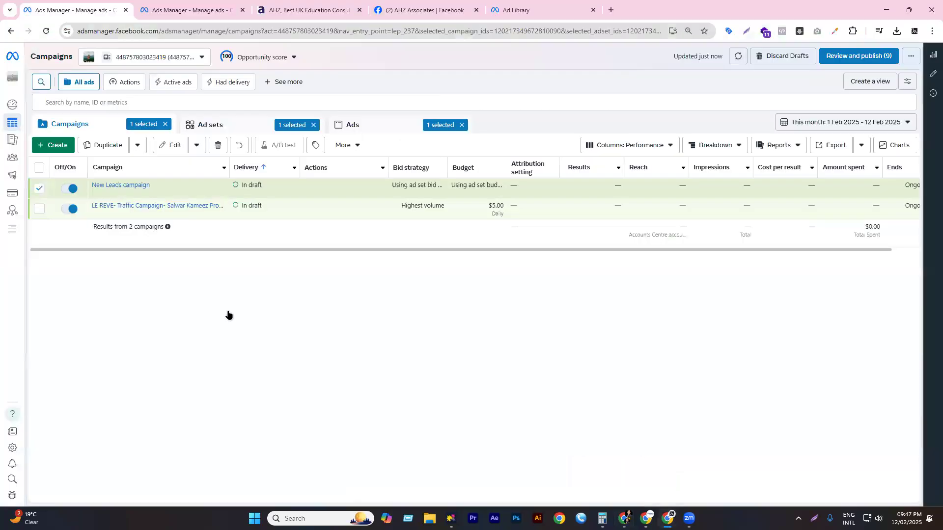
{"action": "left_click", "coordinate": [53, 147]}
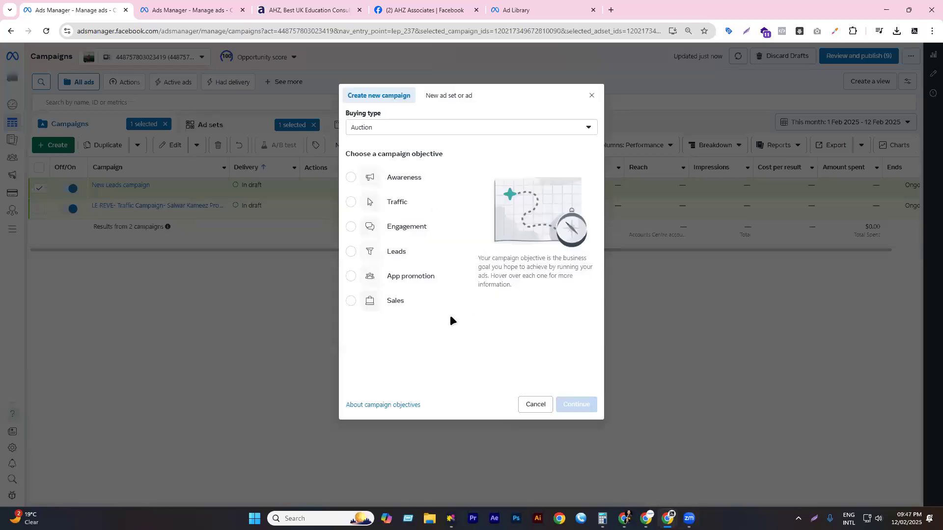
{"action": "left_click", "coordinate": [398, 253]}
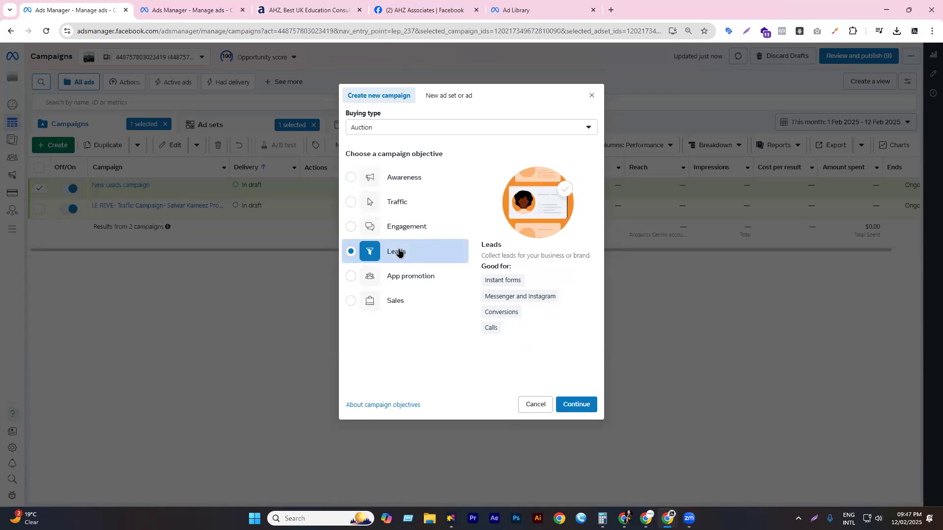
{"action": "left_click", "coordinate": [319, 9]}
{"action": "scroll", "coordinate": [216, 196], "scroll_direction": "up", "scroll_amount": 5}
{"action": "scroll", "coordinate": [211, 197], "scroll_direction": "up", "scroll_amount": 10}
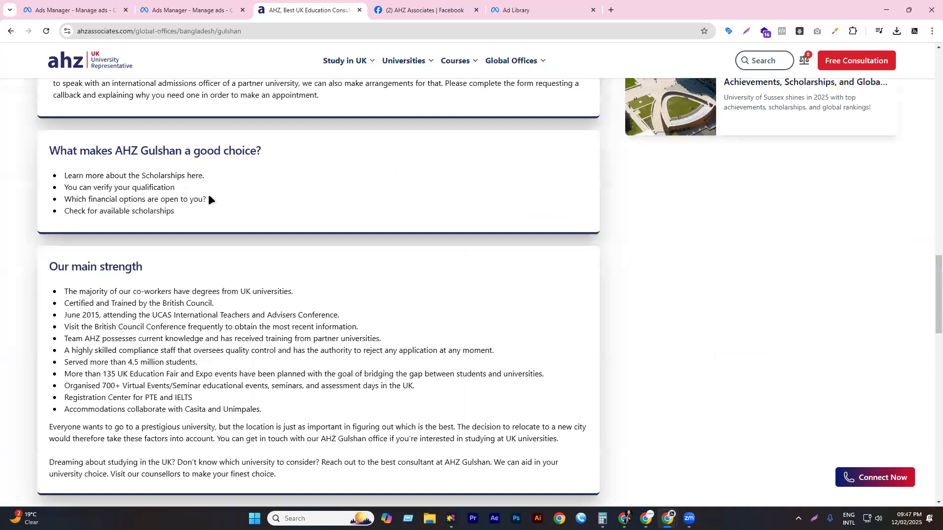
{"action": "scroll", "coordinate": [209, 195], "scroll_direction": "up", "scroll_amount": 15}
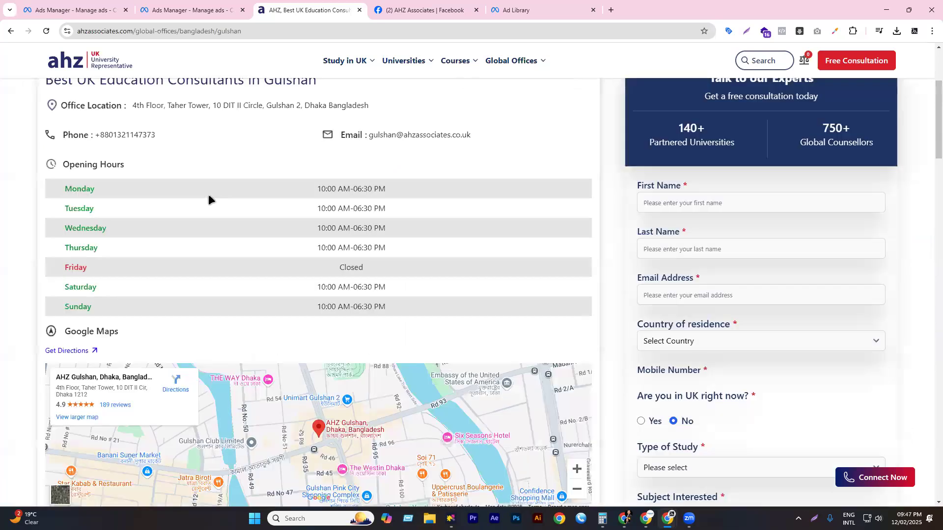
{"action": "scroll", "coordinate": [208, 196], "scroll_direction": "up", "scroll_amount": 3}
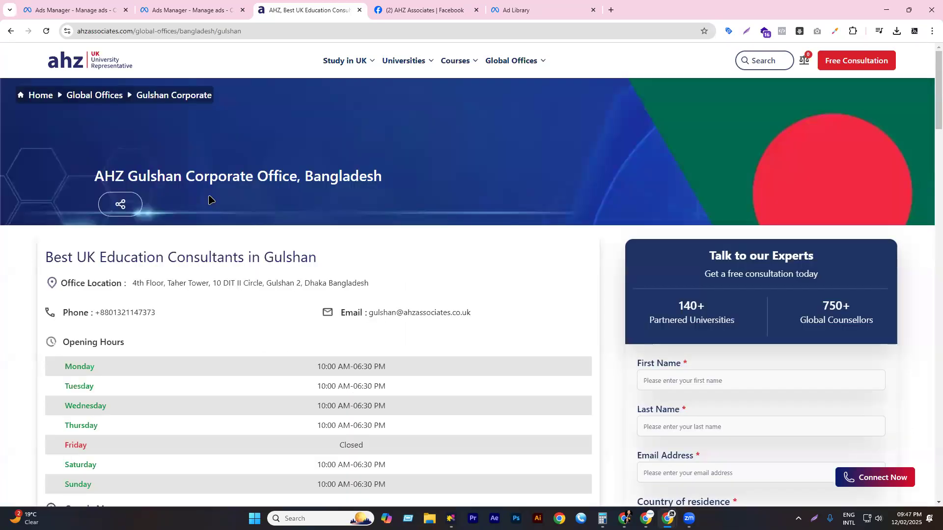
{"action": "scroll", "coordinate": [183, 282], "scroll_direction": "down", "scroll_amount": 6}
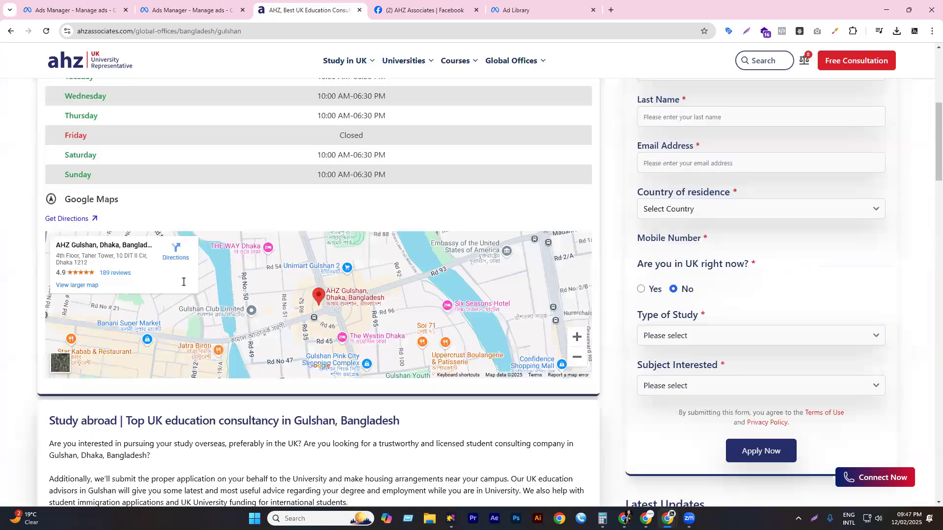
{"action": "scroll", "coordinate": [186, 284], "scroll_direction": "down", "scroll_amount": 6}
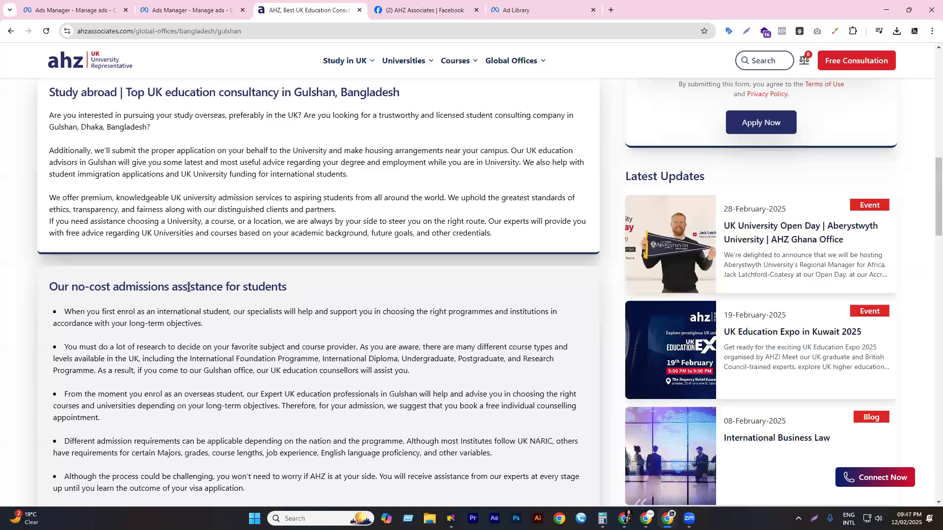
{"action": "scroll", "coordinate": [188, 286], "scroll_direction": "down", "scroll_amount": 7}
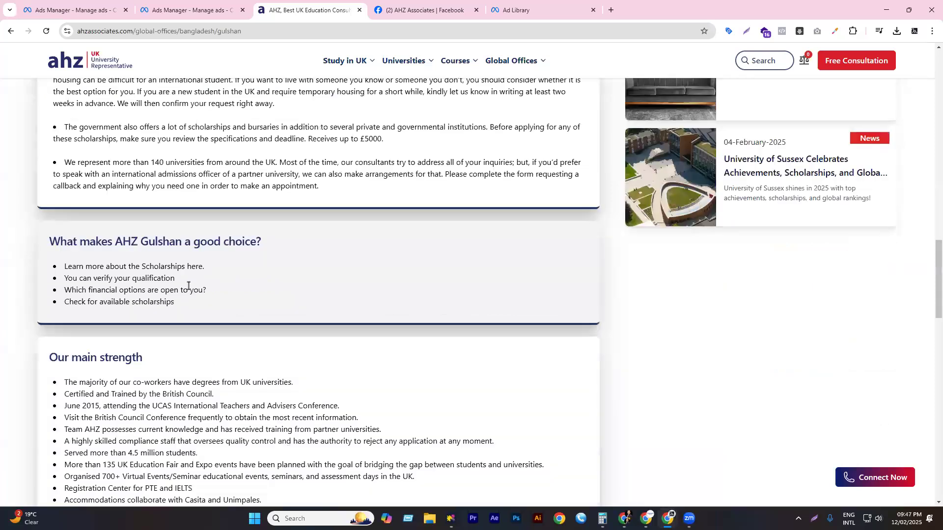
{"action": "scroll", "coordinate": [188, 285], "scroll_direction": "down", "scroll_amount": 3}
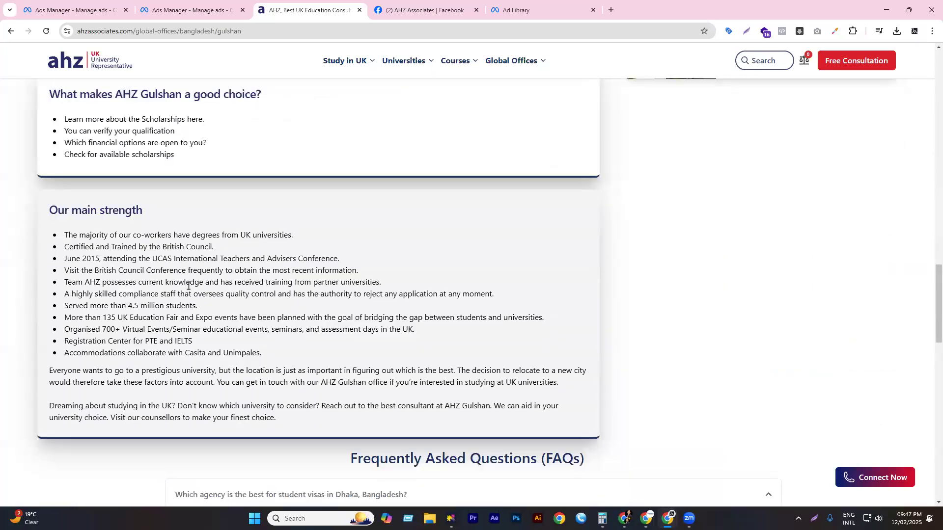
{"action": "scroll", "coordinate": [191, 301], "scroll_direction": "down", "scroll_amount": 5}
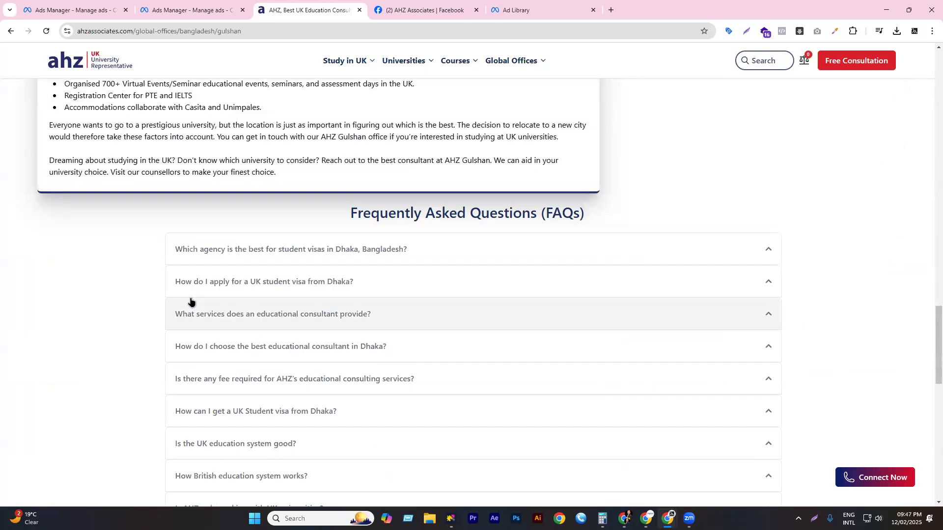
{"action": "scroll", "coordinate": [226, 279], "scroll_direction": "down", "scroll_amount": 4}
{"action": "scroll", "coordinate": [240, 273], "scroll_direction": "down", "scroll_amount": 6}
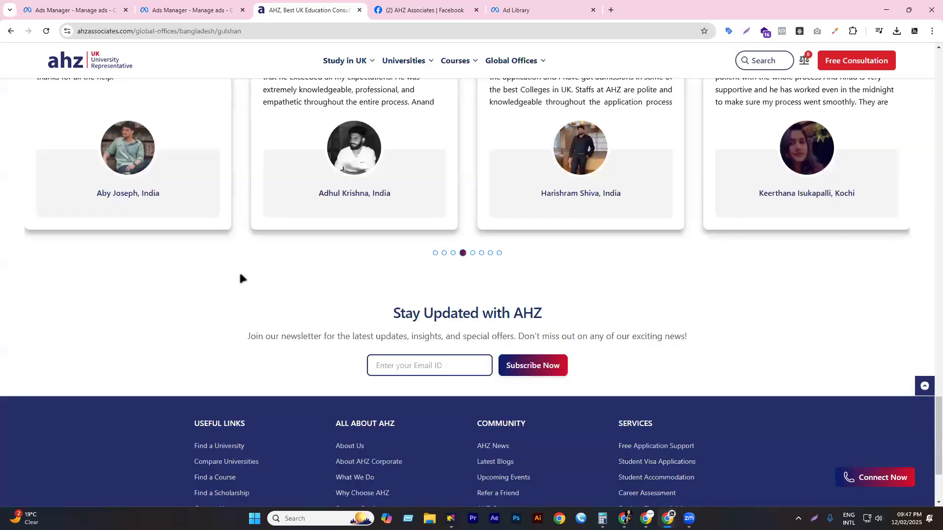
{"action": "scroll", "coordinate": [239, 277], "scroll_direction": "down", "scroll_amount": 3}
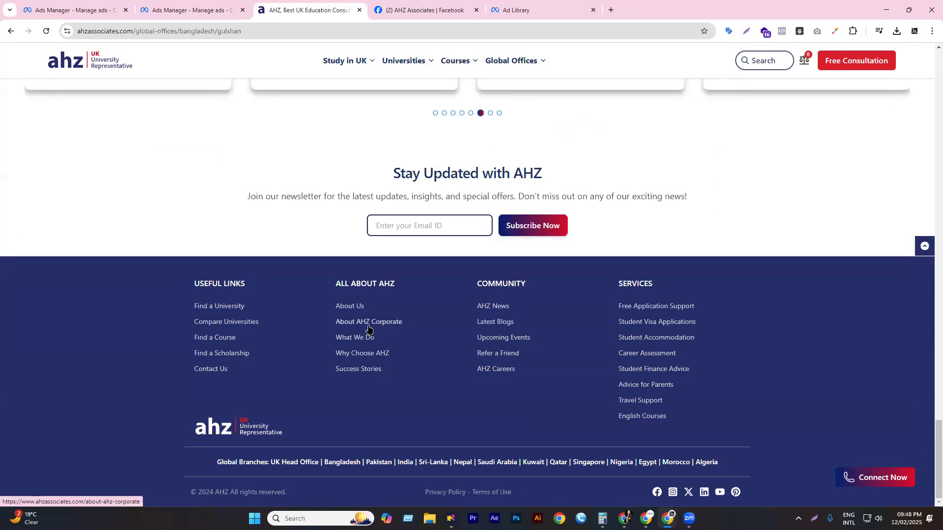
{"action": "triple_click", "coordinate": [430, 177]}
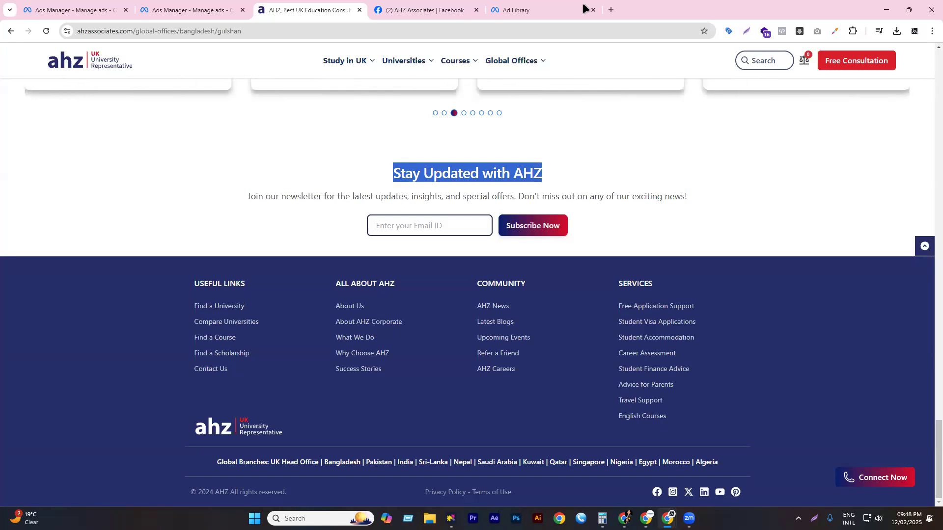
- Browse AHZ Bangladesh's active ads in Ad Library and select a video ad's primary text
{"action": "left_click", "coordinate": [515, 10]}
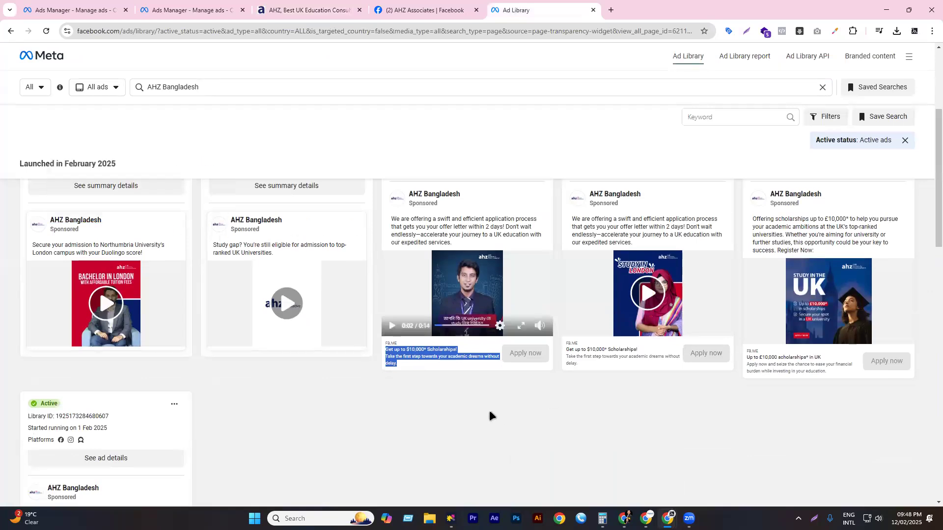
{"action": "left_click", "coordinate": [428, 349]}
{"action": "mouse_move", "coordinate": [523, 358]}
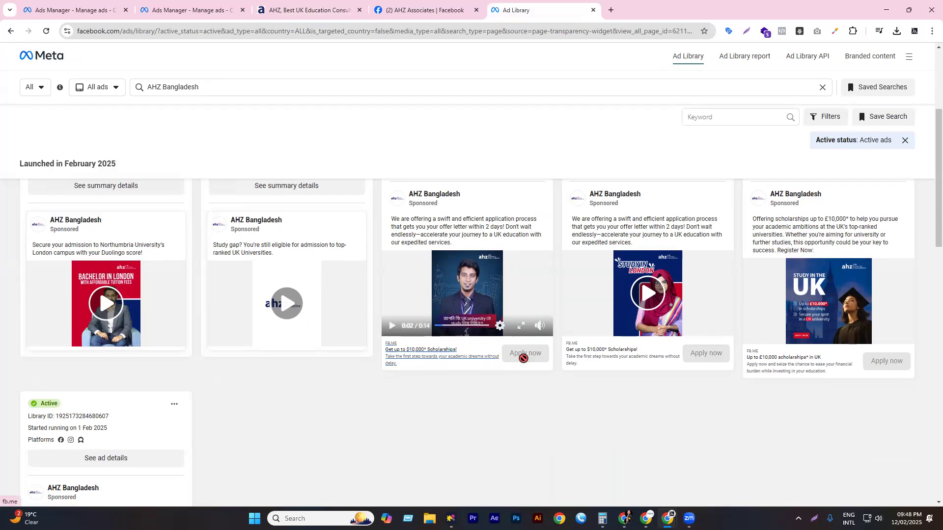
{"action": "scroll", "coordinate": [298, 286], "scroll_direction": "down", "scroll_amount": 5}
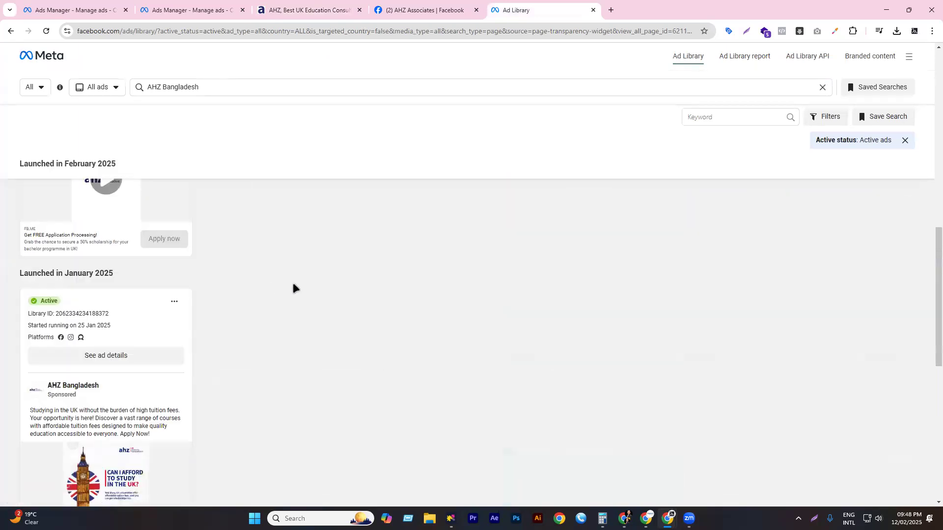
{"action": "scroll", "coordinate": [292, 285], "scroll_direction": "down", "scroll_amount": 2}
{"action": "scroll", "coordinate": [278, 273], "scroll_direction": "up", "scroll_amount": 4}
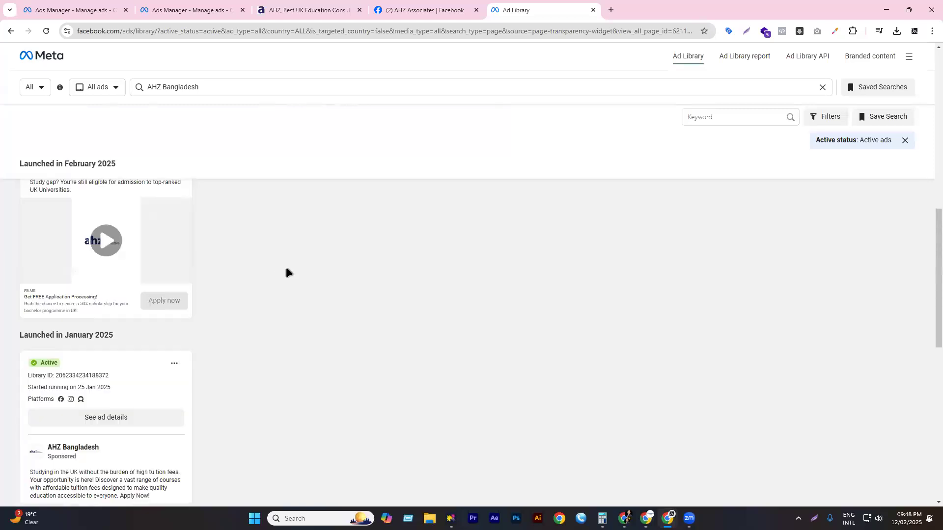
{"action": "scroll", "coordinate": [344, 262], "scroll_direction": "up", "scroll_amount": 10}
{"action": "scroll", "coordinate": [408, 236], "scroll_direction": "down", "scroll_amount": 4}
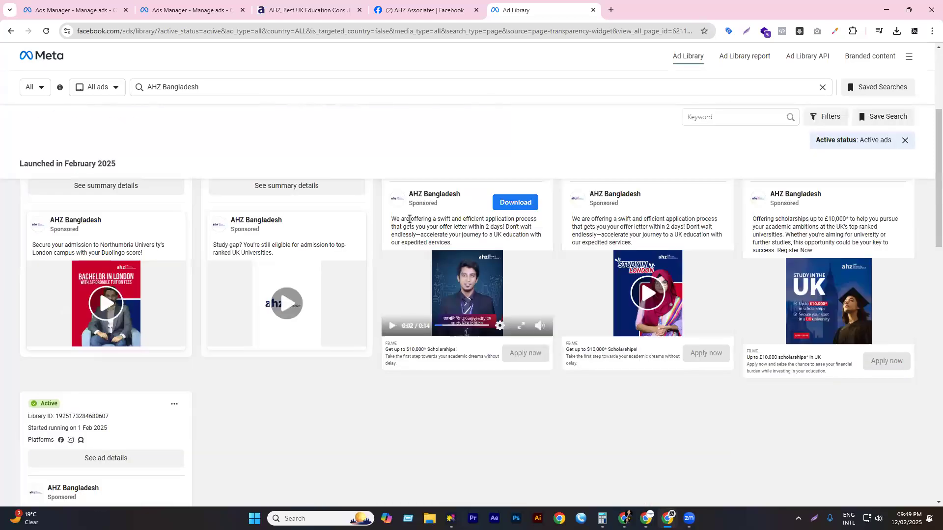
{"action": "triple_click", "coordinate": [409, 218]}
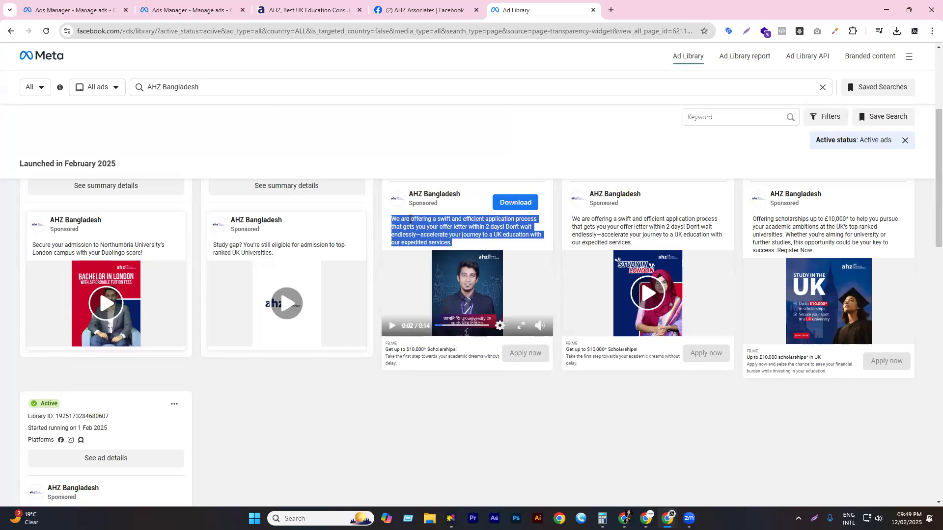
{"action": "left_click", "coordinate": [74, 9]}
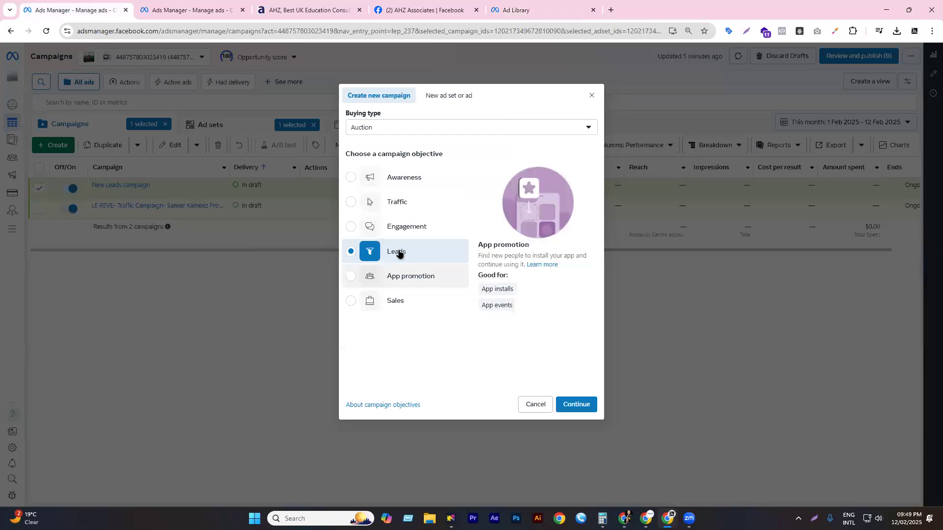
- Rename the New Leads campaign to 'AHZ BD- LeadCampaign'
{"action": "left_click", "coordinate": [191, 10]}
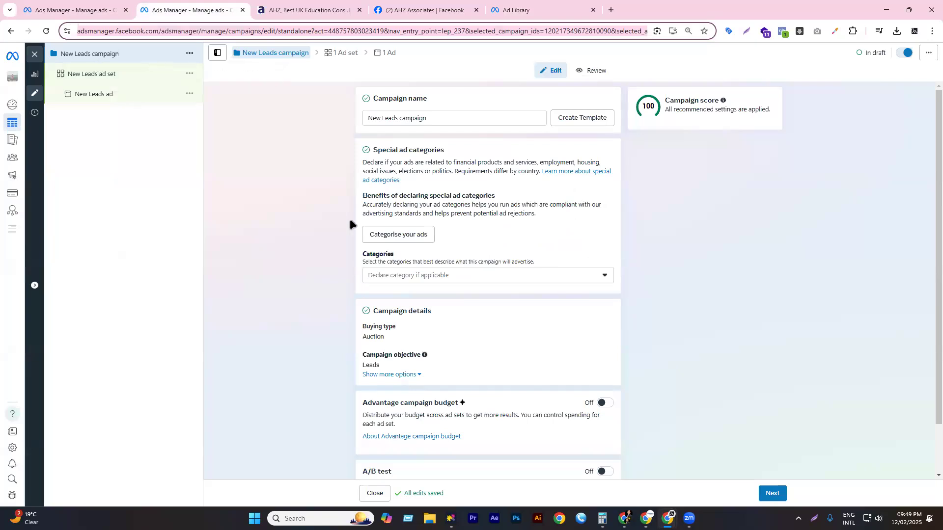
{"action": "triple_click", "coordinate": [435, 117]}
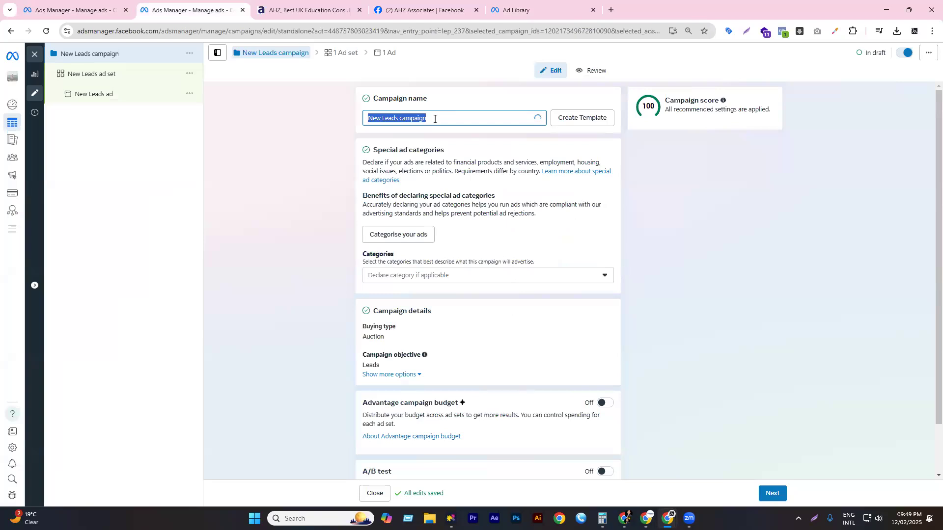
{"action": "type", "text": "AH"}
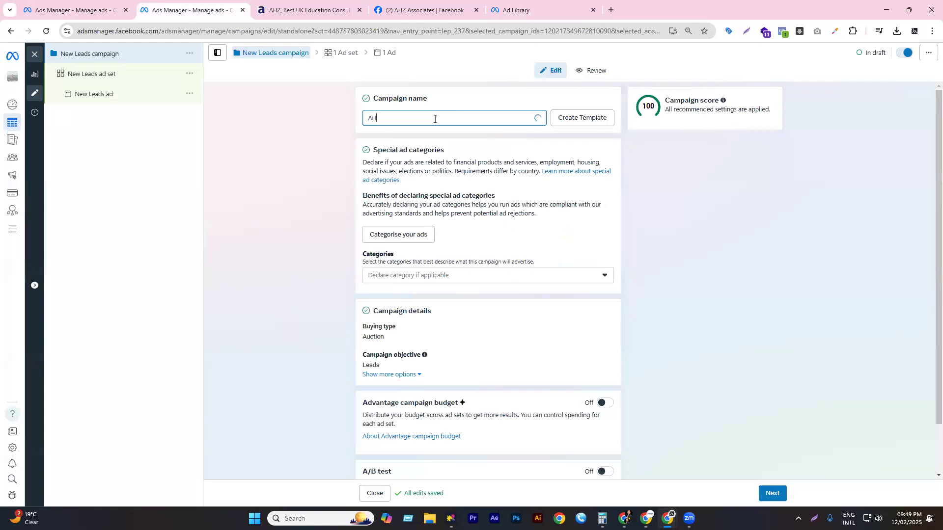
{"action": "type", "text": "Z B"}
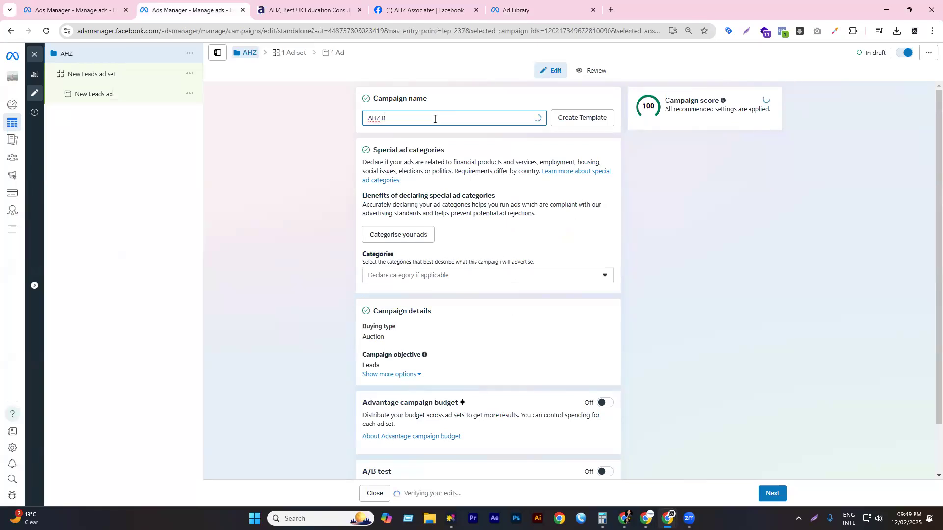
{"action": "type", "text": "D- Lead X"}
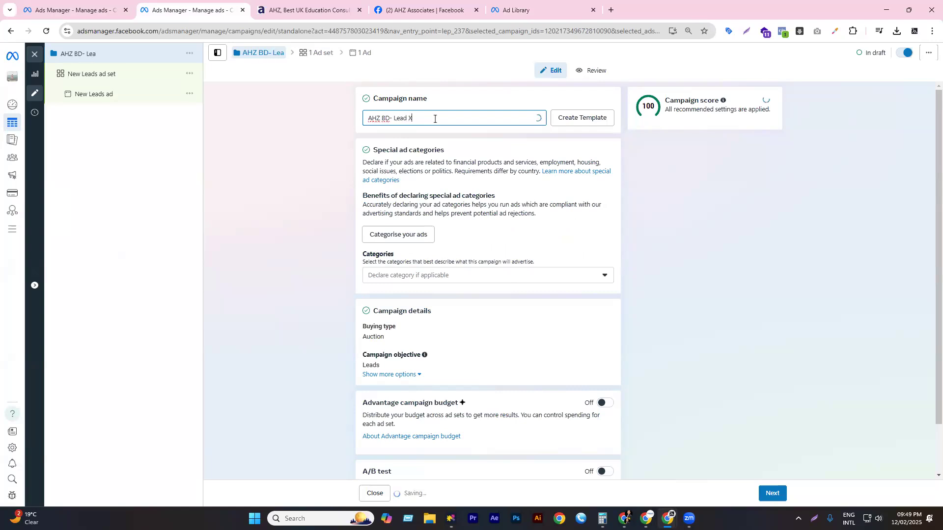
{"action": "key", "text": "BackSpace"}
{"action": "key", "text": "BackSpace"}
{"action": "type", "text": "Campaign"}
{"action": "left_click", "coordinate": [334, 198]}
- Read the Advantage campaign budget description and continue to the ad set settings
{"action": "scroll", "coordinate": [416, 237], "scroll_direction": "down", "scroll_amount": 1}
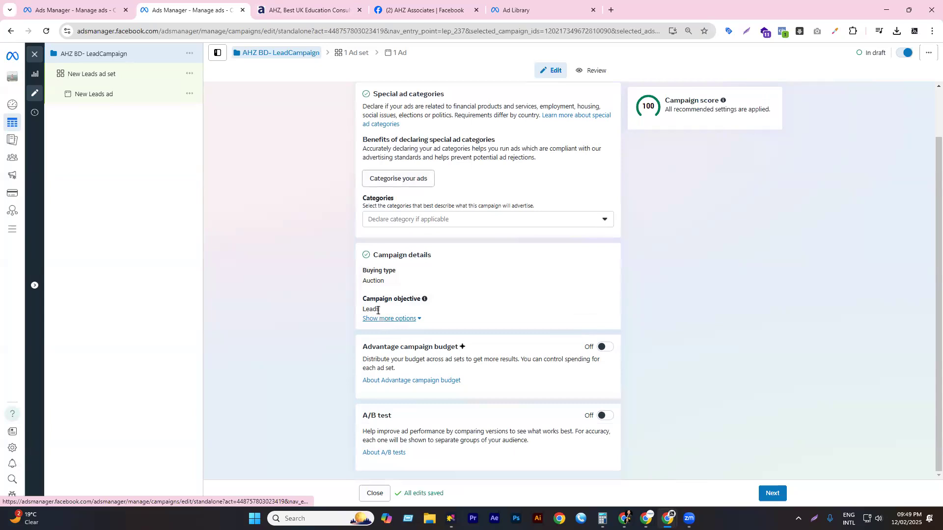
{"action": "triple_click", "coordinate": [409, 347]}
{"action": "left_click", "coordinate": [482, 353]}
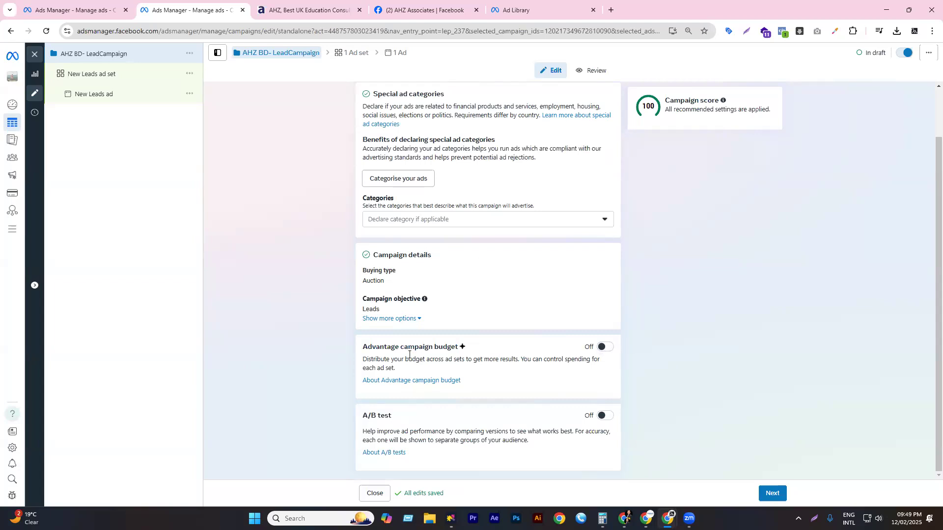
{"action": "left_click_drag", "start_coordinate": [365, 348], "coordinate": [403, 359]}
{"action": "left_click", "coordinate": [331, 351]}
{"action": "left_click", "coordinate": [775, 495]}
- Name the ad set 'AHZ- BD- Lead Ad Set - Location Only Dhaka' and review the Conversion section
{"action": "triple_click", "coordinate": [448, 118]}
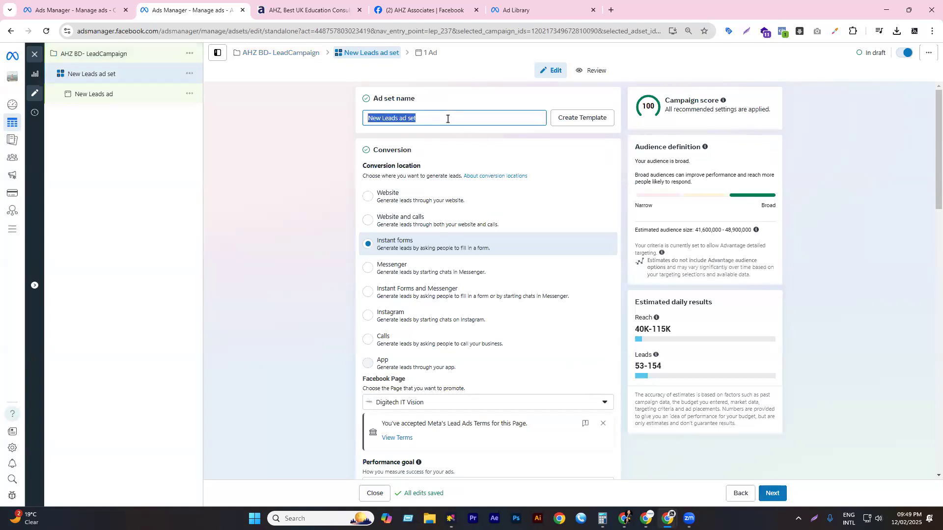
{"action": "type", "text": "Dhaka -"}
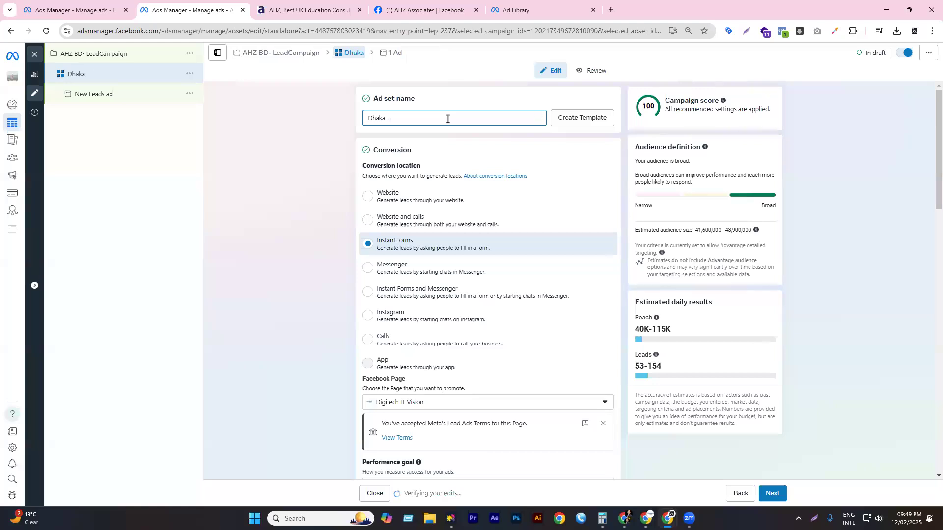
{"action": "key", "text": "Home"}
{"action": "type", "text": "A"}
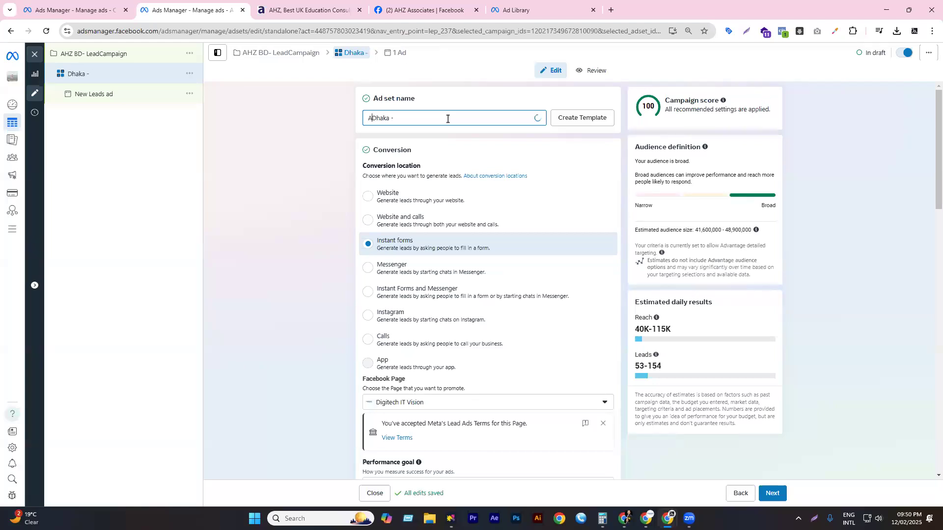
{"action": "type", "text": "HZ- BD"}
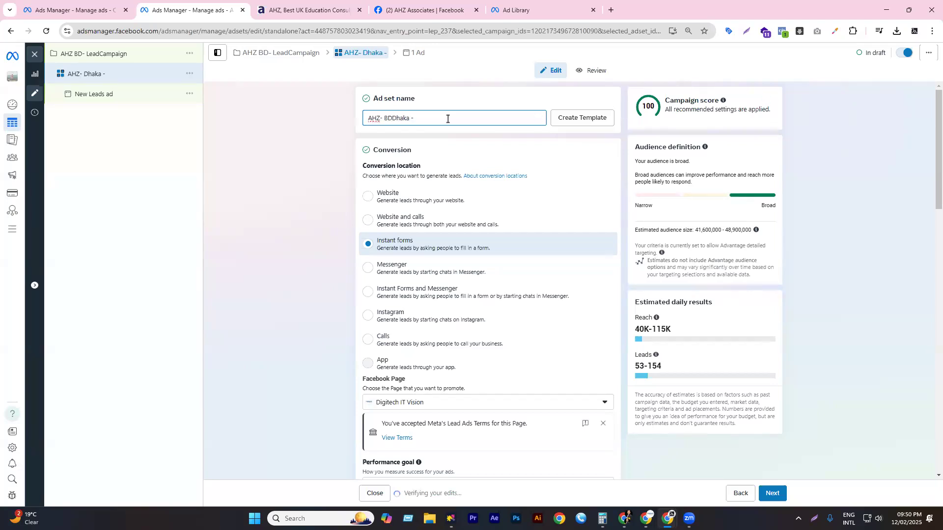
{"action": "type", "text": "- Le"}
{"action": "type", "text": "ad Ad S"}
{"action": "type", "text": "e"}
{"action": "type", "text": "t - L"}
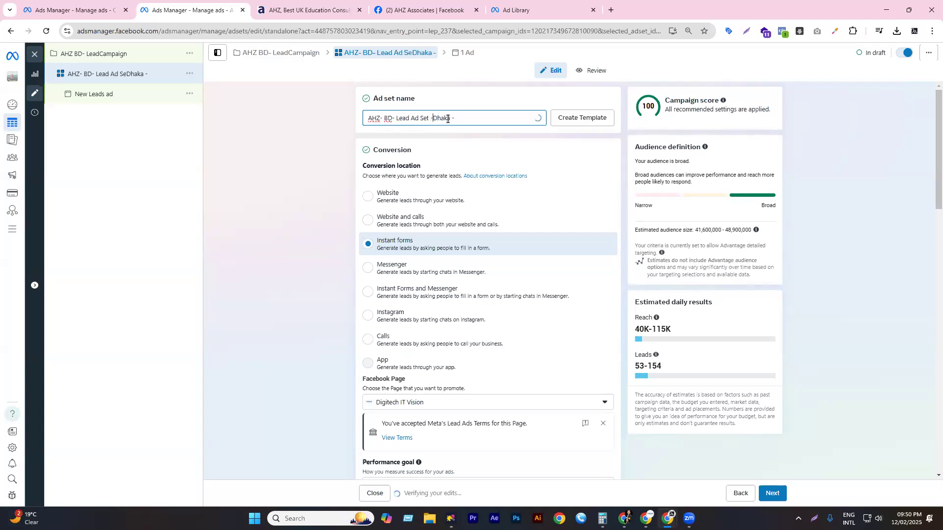
{"action": "type", "text": "ocation C"}
{"action": "type", "text": "nly"}
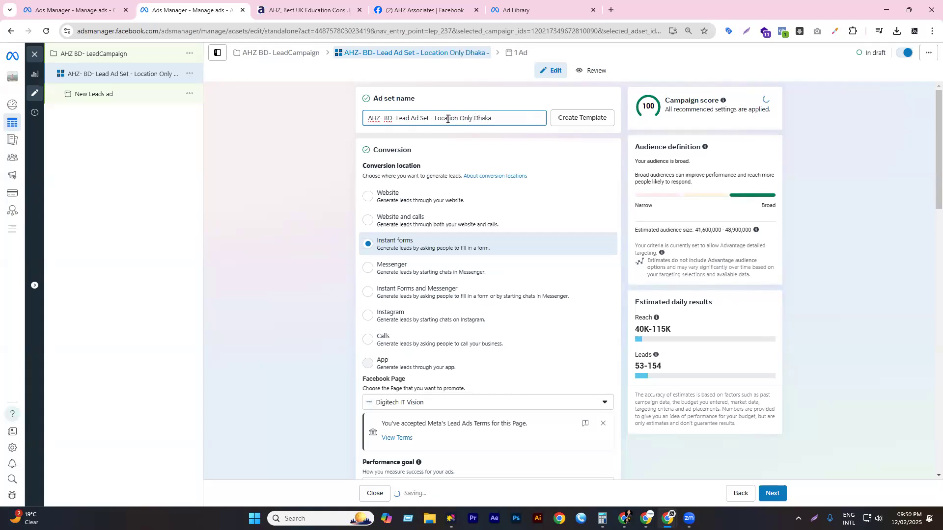
{"action": "key", "text": "End"}
{"action": "key", "text": "BackSpace"}
{"action": "key", "text": "BackSpace"}
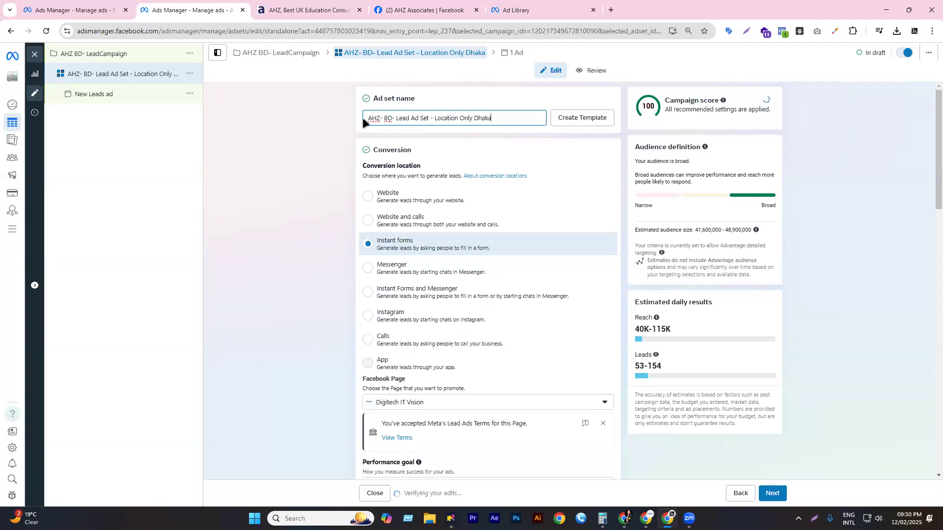
{"action": "double_click", "coordinate": [395, 152]}
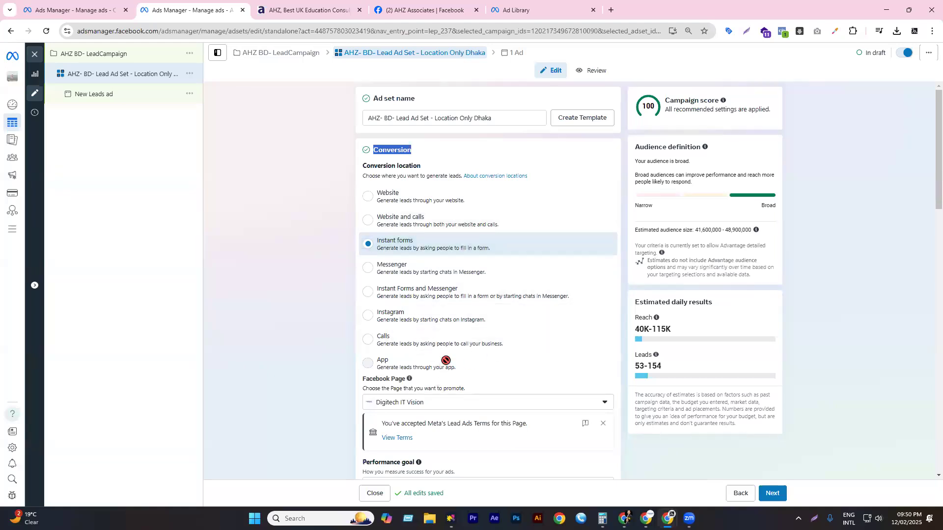
{"action": "mouse_move", "coordinate": [445, 360]}
- On the AHZ website, go from the Gulshan office page via the home page to Free Consultation
{"action": "key", "text": "ctrl+Tab"}
{"action": "scroll", "coordinate": [127, 79], "scroll_direction": "up", "scroll_amount": 15}
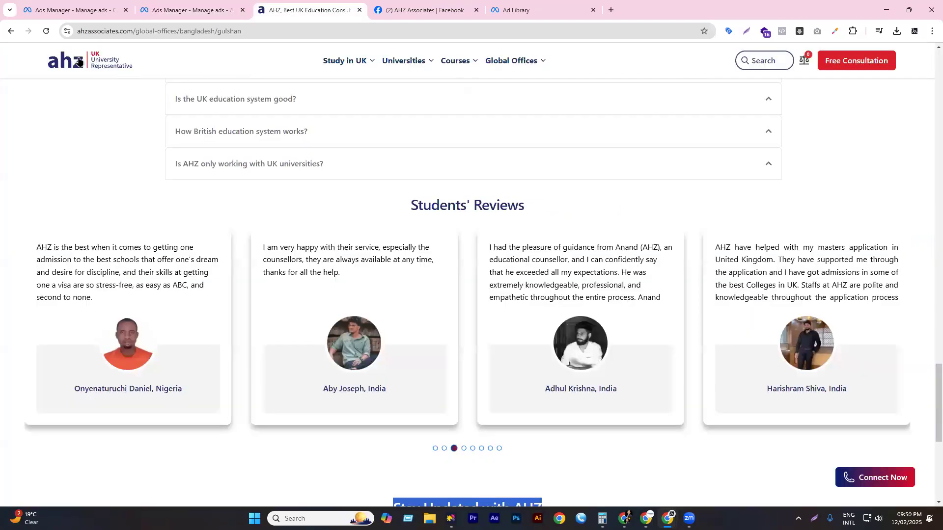
{"action": "left_click", "coordinate": [84, 61]}
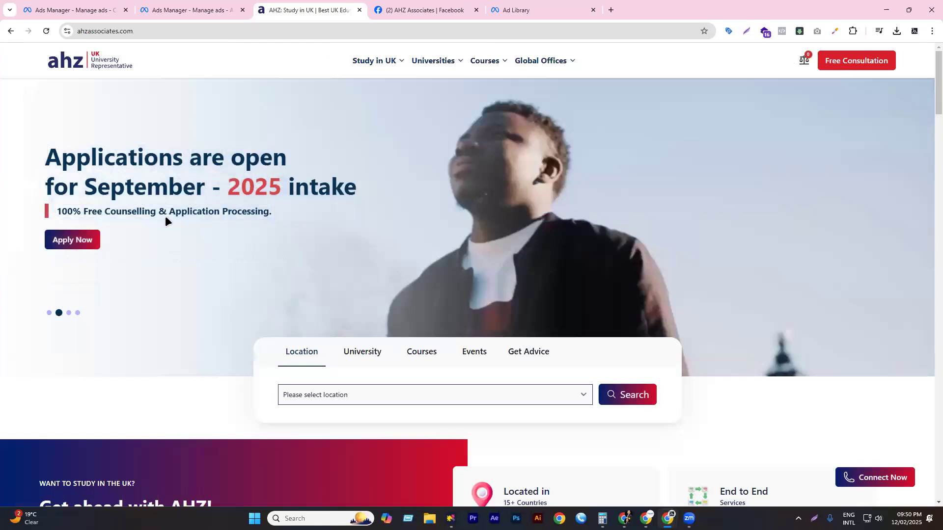
{"action": "scroll", "coordinate": [113, 202], "scroll_direction": "down", "scroll_amount": 15}
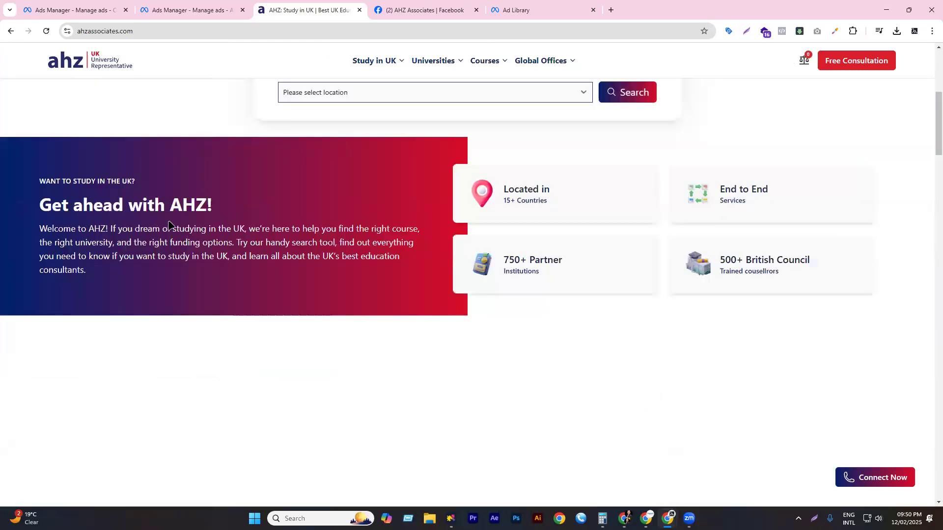
{"action": "scroll", "coordinate": [150, 131], "scroll_direction": "up", "scroll_amount": 14}
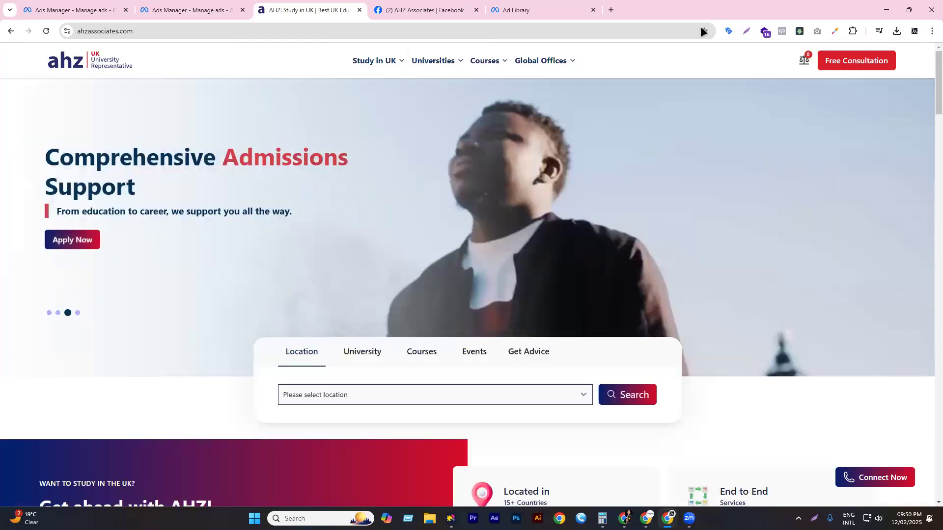
{"action": "left_click", "coordinate": [848, 64]}
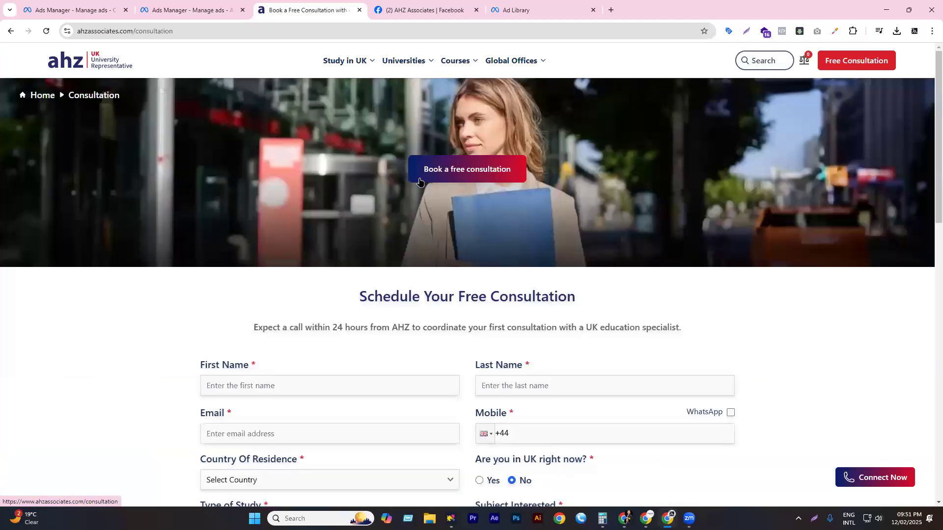
- Try the form's name fields and the Type of Study and subject dropdowns without choosing
{"action": "scroll", "coordinate": [298, 270], "scroll_direction": "down", "scroll_amount": 3}
{"action": "left_click", "coordinate": [235, 241]}
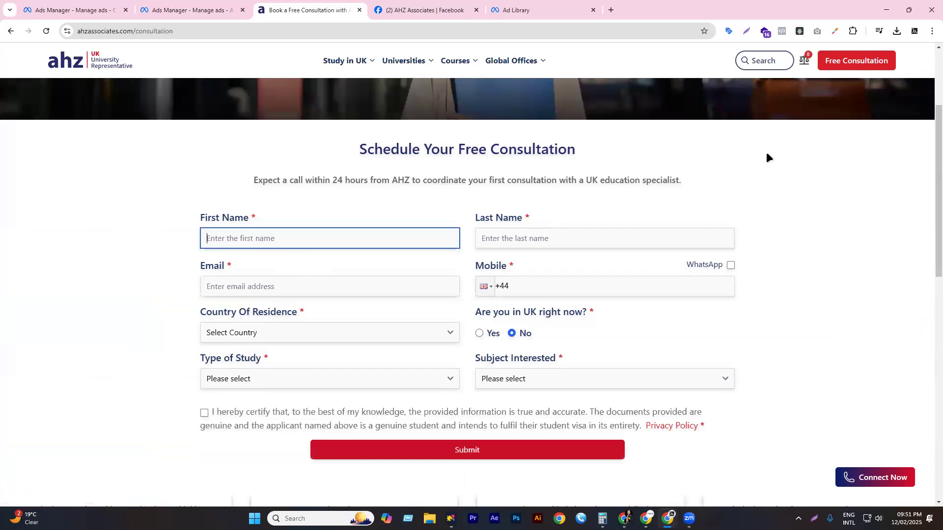
{"action": "left_click", "coordinate": [515, 241]}
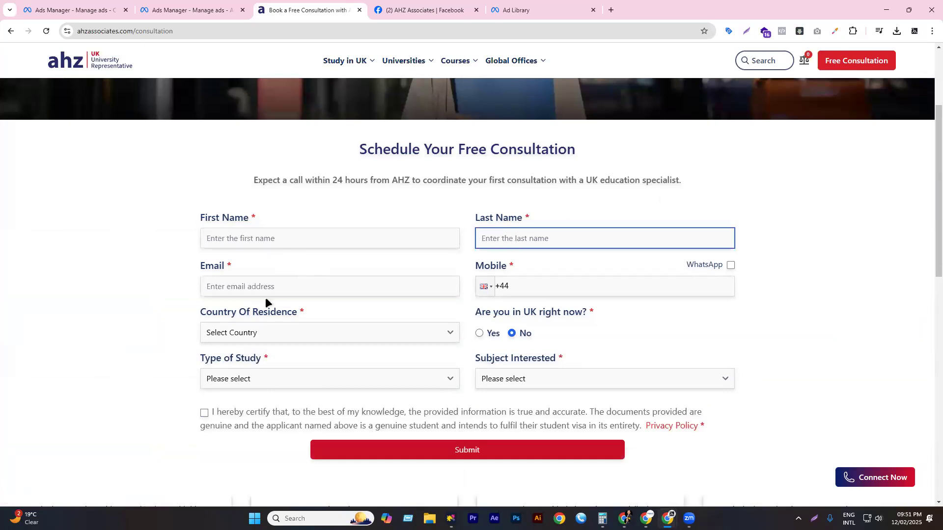
{"action": "scroll", "coordinate": [280, 288], "scroll_direction": "down", "scroll_amount": 1}
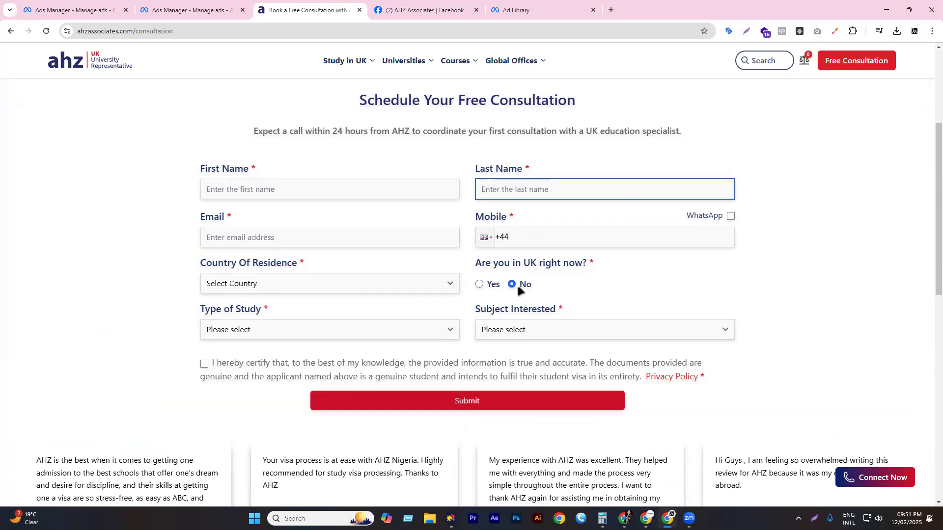
{"action": "scroll", "coordinate": [332, 231], "scroll_direction": "down", "scroll_amount": 2}
{"action": "left_click", "coordinate": [274, 231]}
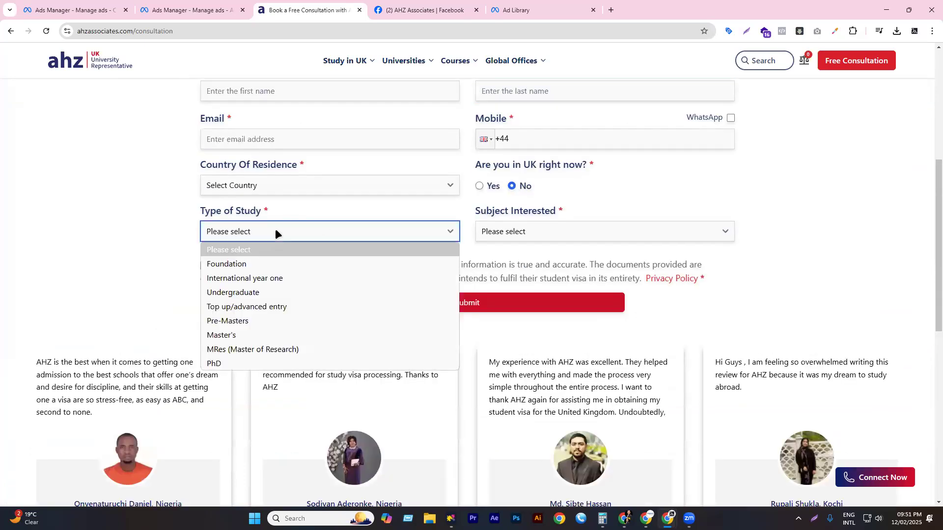
{"action": "left_click", "coordinate": [190, 258]}
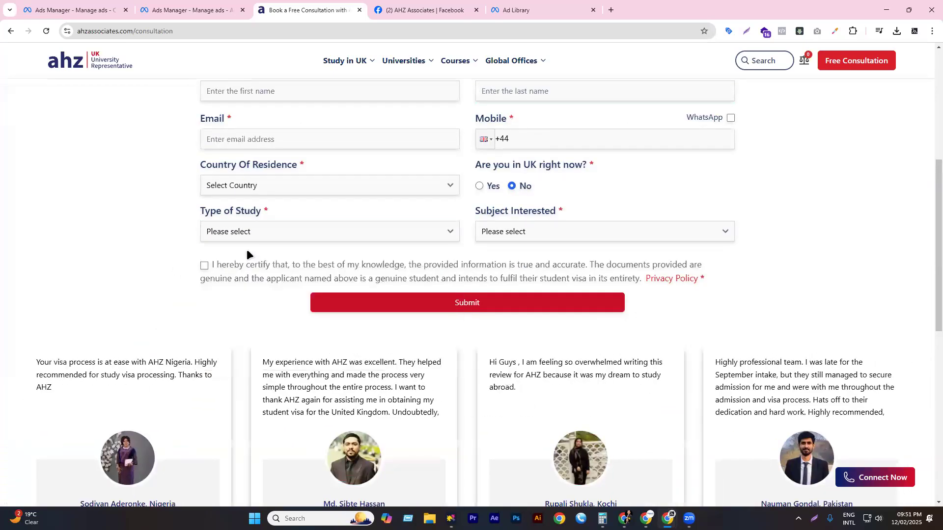
{"action": "left_click", "coordinate": [518, 231]}
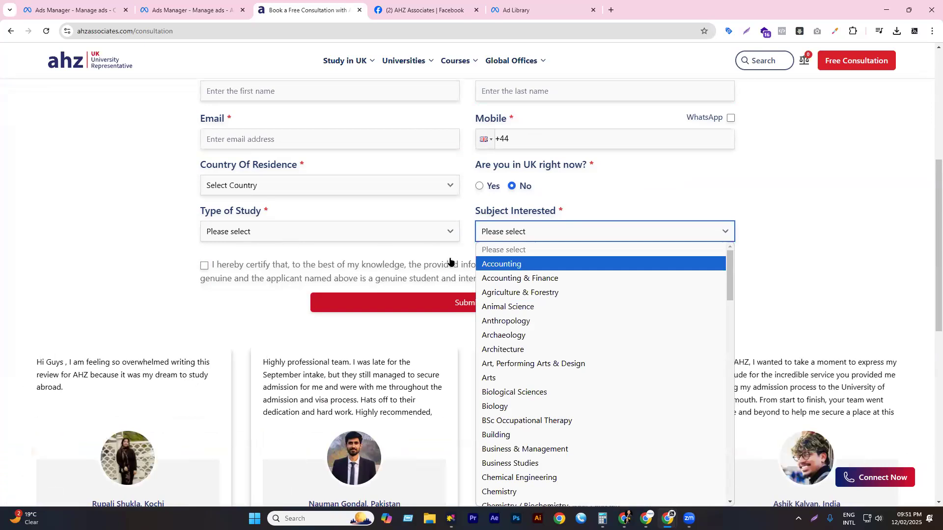
{"action": "left_click", "coordinate": [386, 284]}
- Tick the certification agreement and select the consultation page's web address
{"action": "left_click", "coordinate": [202, 268]}
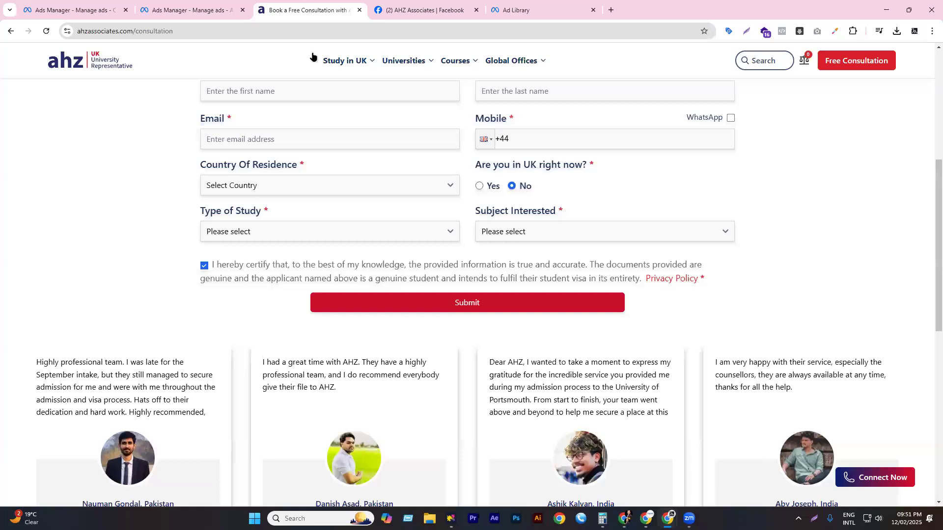
{"action": "scroll", "coordinate": [184, 365], "scroll_direction": "down", "scroll_amount": 5}
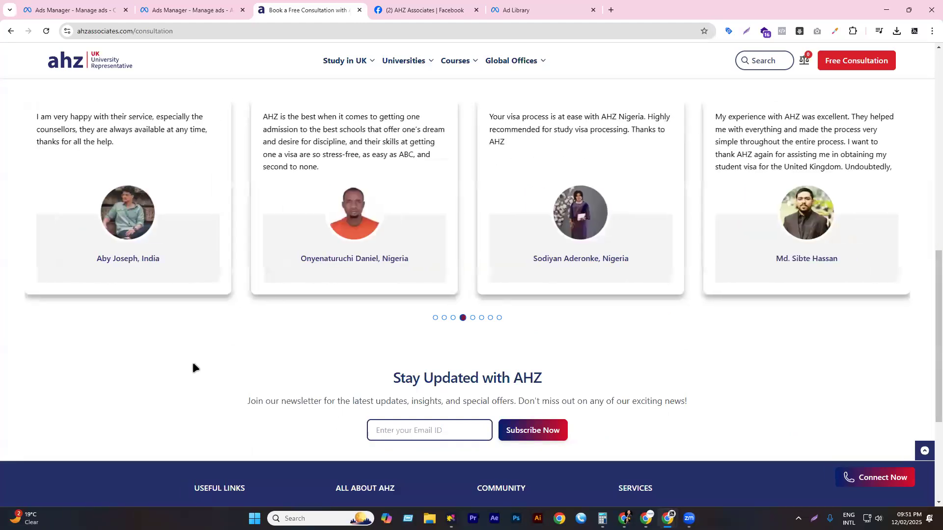
{"action": "scroll", "coordinate": [432, 405], "scroll_direction": "down", "scroll_amount": 4}
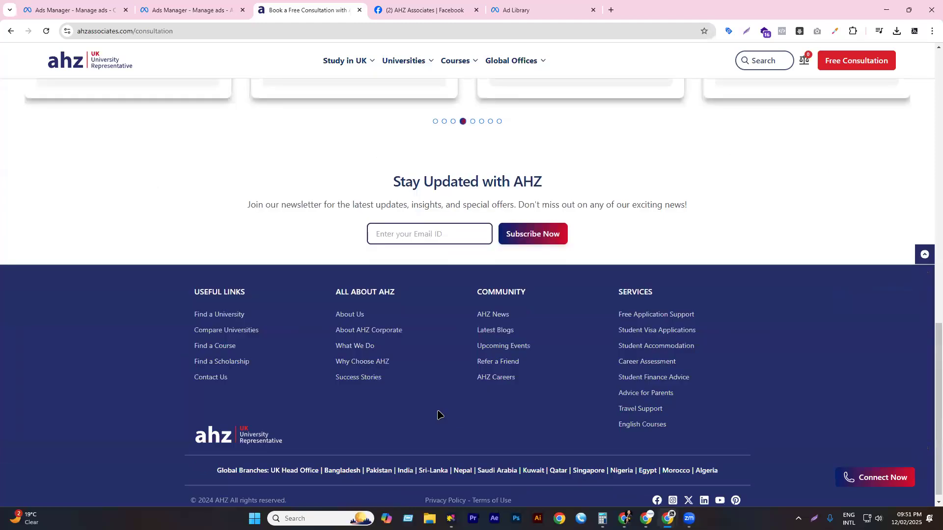
{"action": "scroll", "coordinate": [314, 171], "scroll_direction": "up", "scroll_amount": 8}
{"action": "left_click", "coordinate": [191, 34]}
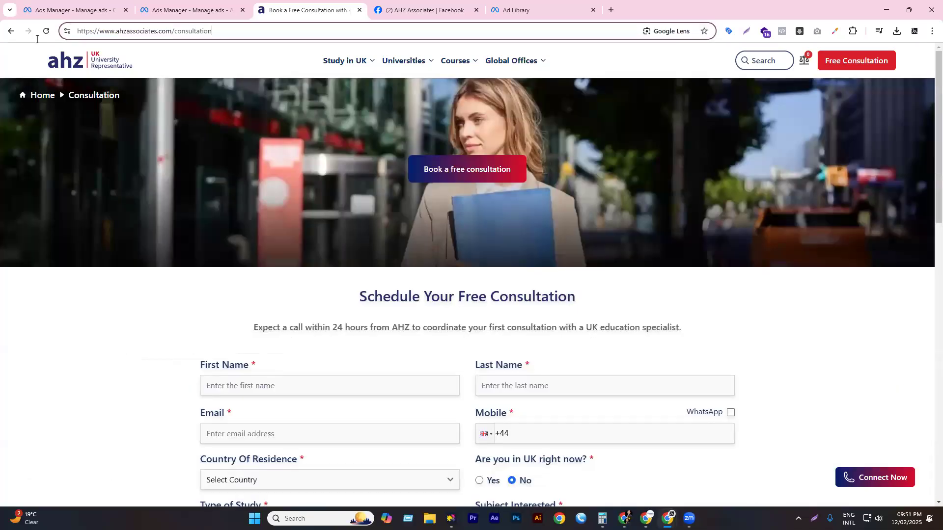
{"action": "scroll", "coordinate": [379, 206], "scroll_direction": "down", "scroll_amount": 1}
{"action": "scroll", "coordinate": [379, 206], "scroll_direction": "down", "scroll_amount": 3}
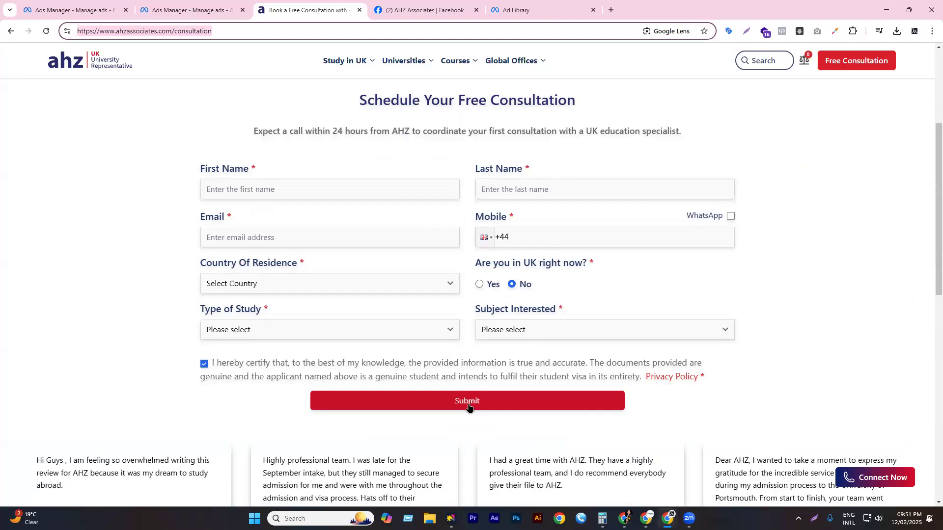
- Load Daraz in a new tab via 'dar', browse its home page, then return to the AHZ form
{"action": "left_click", "coordinate": [611, 9]}
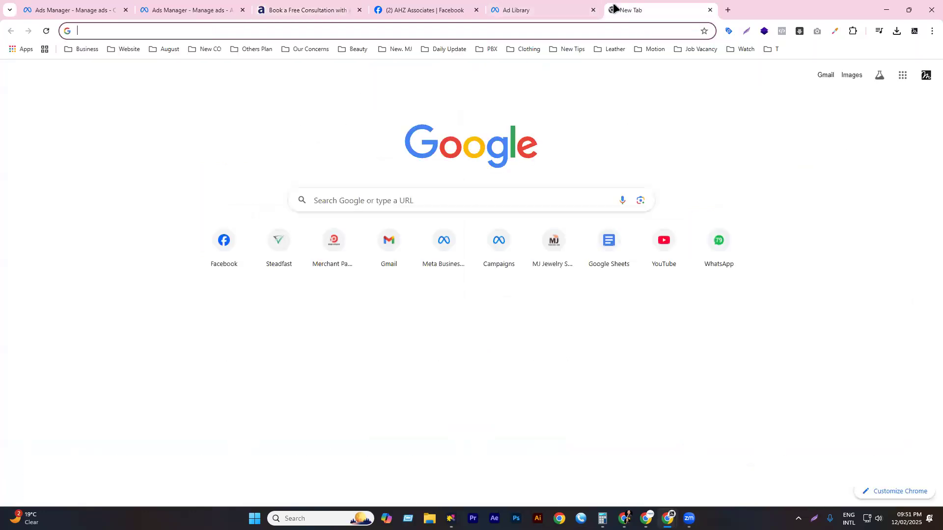
{"action": "type", "text": "dar"}
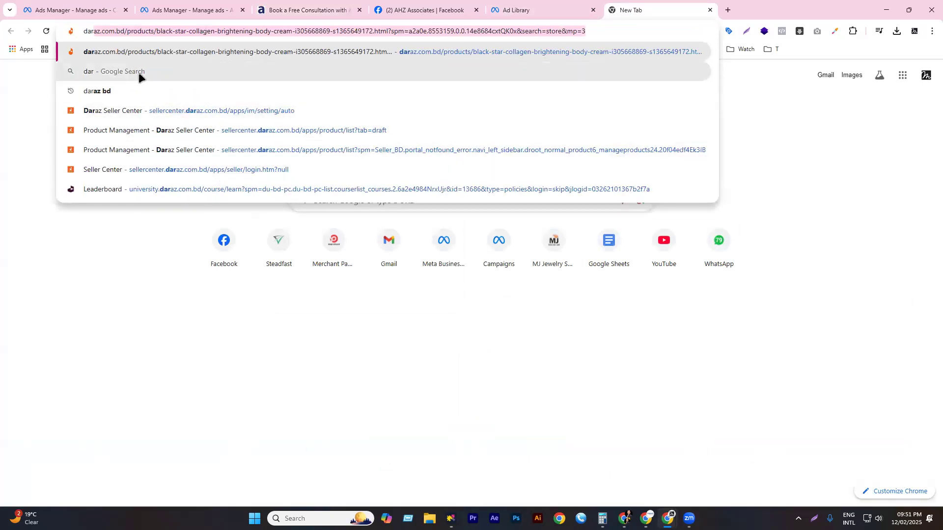
{"action": "key", "text": "Return"}
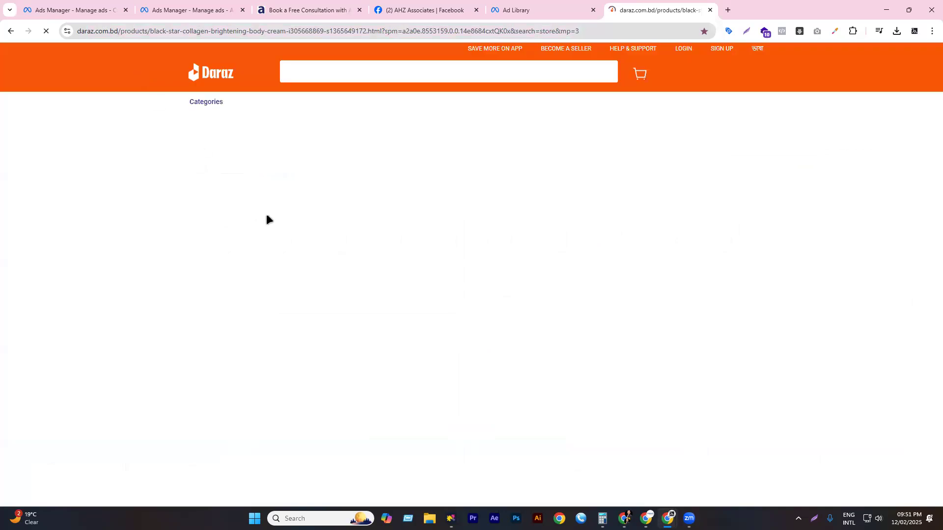
{"action": "left_click", "coordinate": [202, 78]}
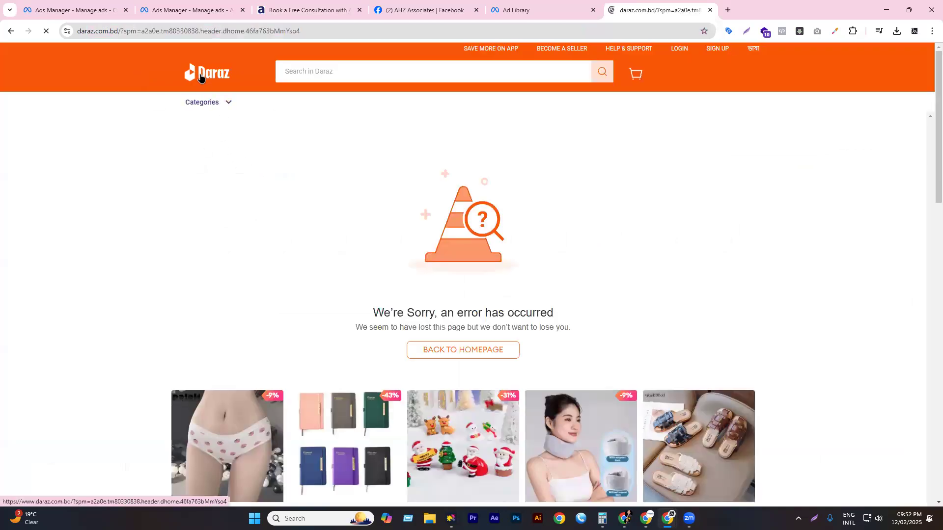
{"action": "scroll", "coordinate": [383, 246], "scroll_direction": "down", "scroll_amount": 3}
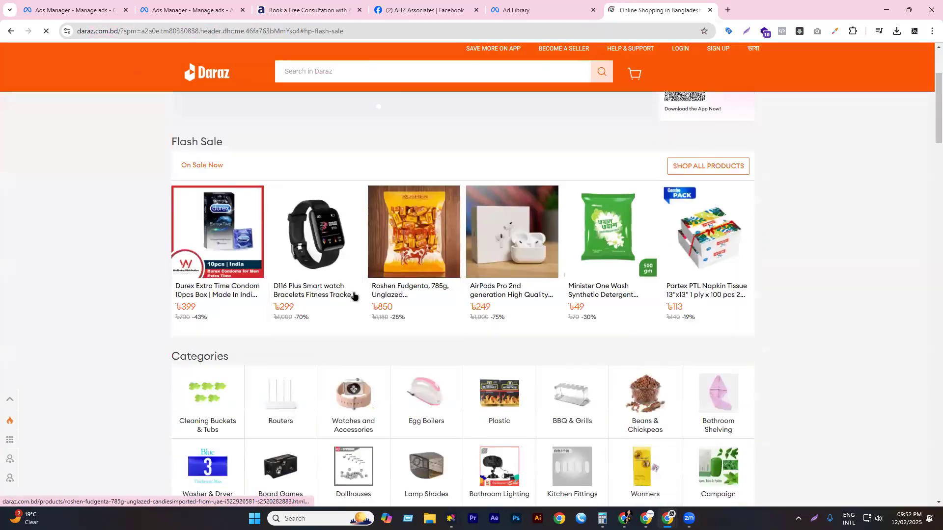
{"action": "scroll", "coordinate": [353, 297], "scroll_direction": "down", "scroll_amount": 3}
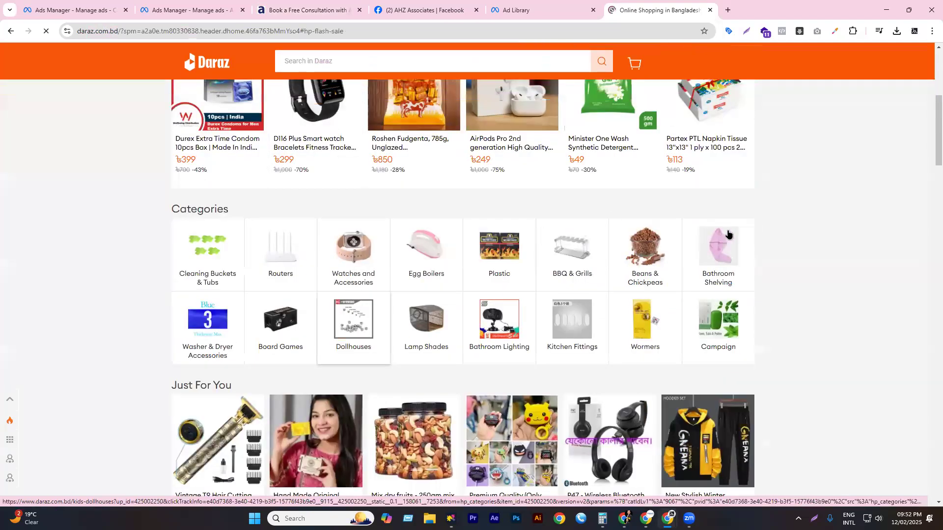
{"action": "scroll", "coordinate": [368, 309], "scroll_direction": "up", "scroll_amount": 3}
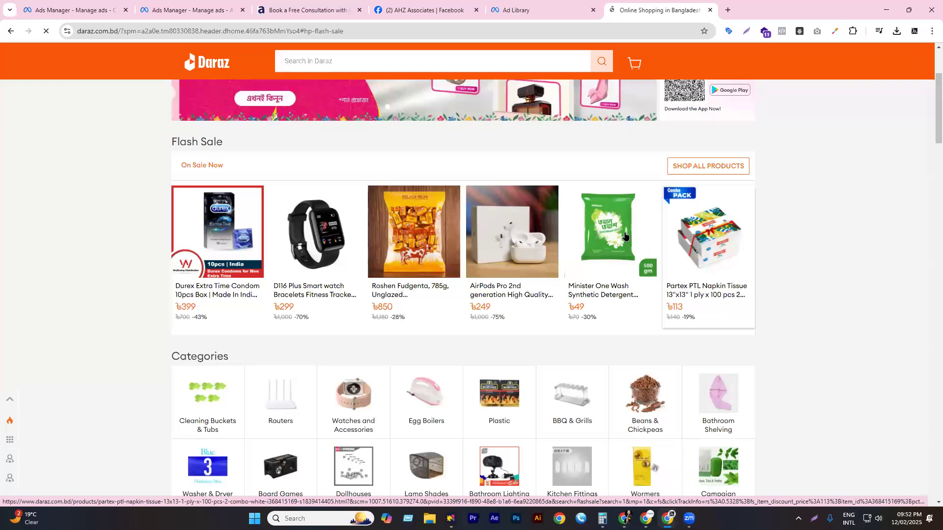
{"action": "scroll", "coordinate": [609, 216], "scroll_direction": "down", "scroll_amount": 8}
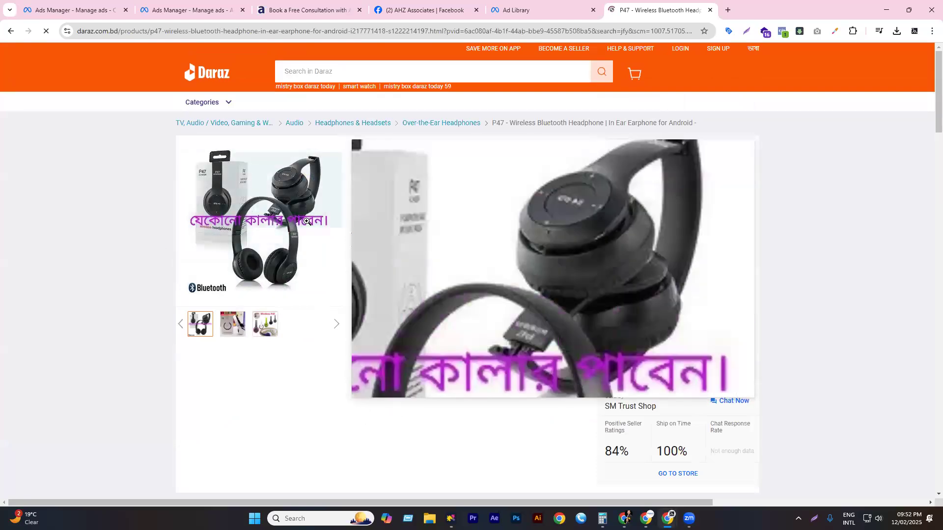
{"action": "left_click", "coordinate": [303, 9]}
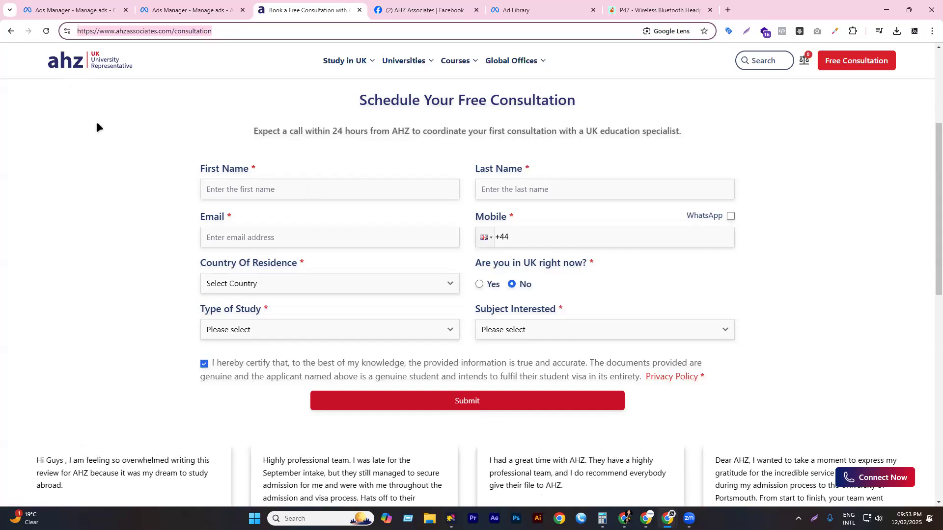
- Select the 'Schedule Your Free Consultation' heading, then switch back to the Ads Manager ad set tab
{"action": "triple_click", "coordinate": [200, 100]}
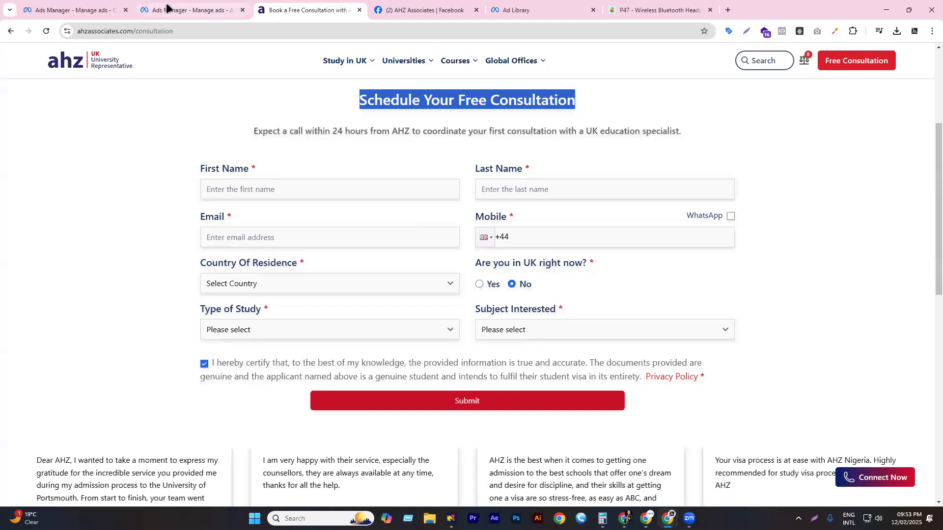
{"action": "key", "text": "ctrl+shift+Tab"}
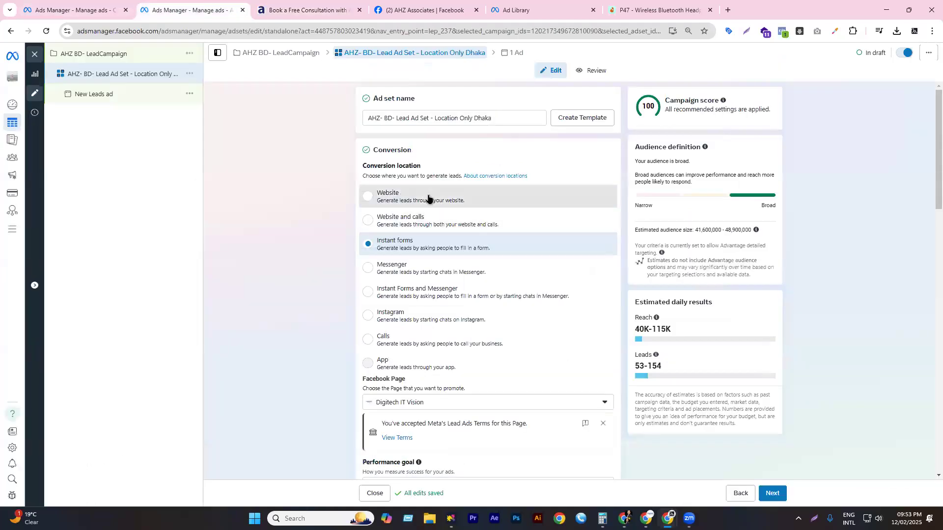
- Make Website the conversion location, glance at the AHZ consultation page, and return to the ad set
{"action": "left_click", "coordinate": [427, 199]}
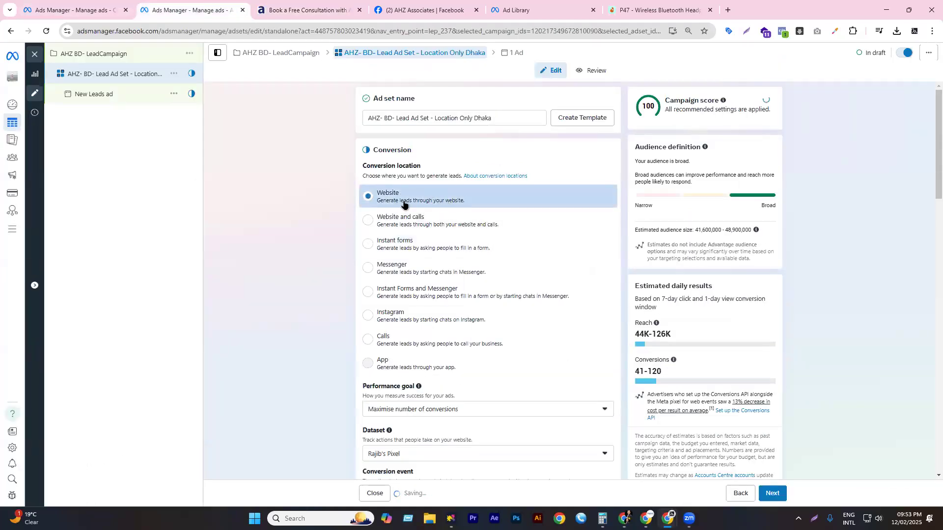
{"action": "scroll", "coordinate": [393, 211], "scroll_direction": "down", "scroll_amount": 3}
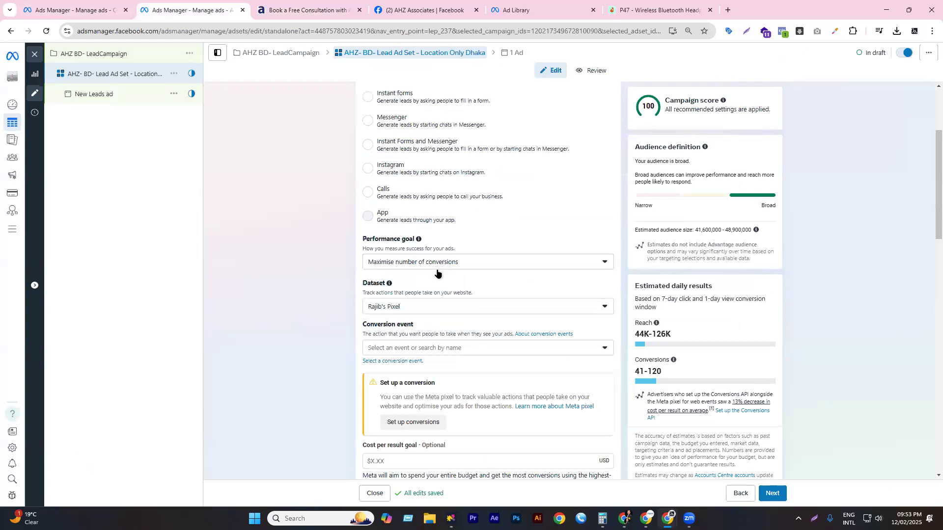
{"action": "left_click", "coordinate": [304, 9]}
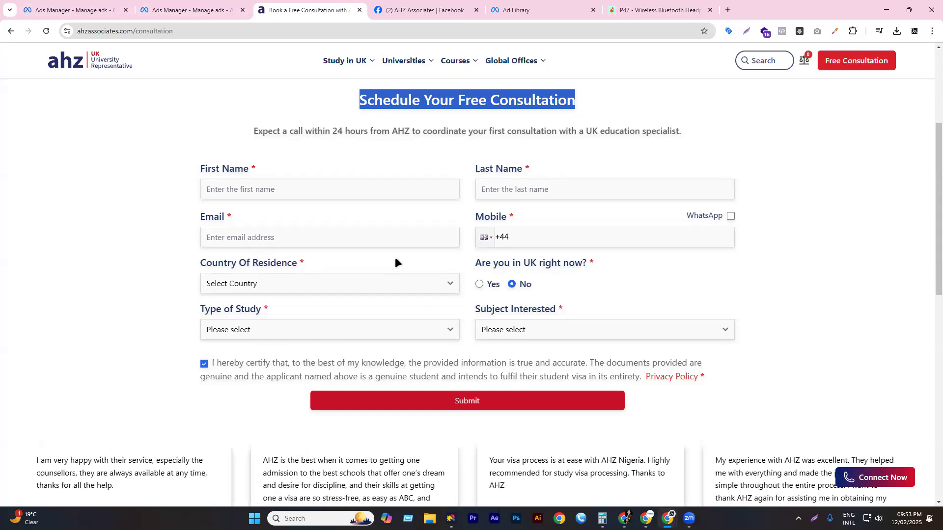
{"action": "left_click", "coordinate": [190, 10]}
- Highlight the Dataset label and keep the existing pixel as the dataset
{"action": "double_click", "coordinate": [378, 283]}
{"action": "left_click", "coordinate": [407, 282]}
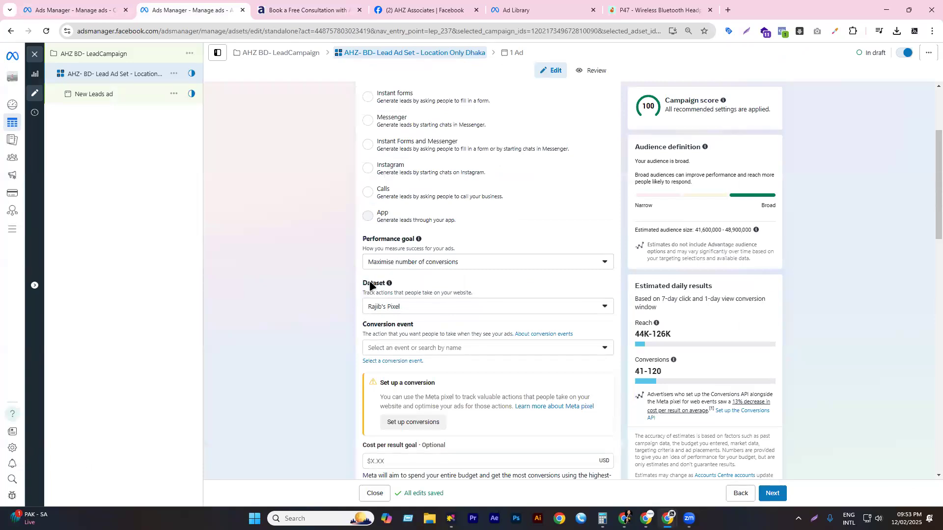
{"action": "double_click", "coordinate": [371, 285]}
{"action": "left_click", "coordinate": [407, 306]}
{"action": "left_click", "coordinate": [373, 292]}
- Review the Performance goal and Dataset dropdowns, closing both unchanged
{"action": "left_click", "coordinate": [402, 259]}
{"action": "left_click", "coordinate": [277, 273]}
{"action": "scroll", "coordinate": [411, 273], "scroll_direction": "down", "scroll_amount": 1}
{"action": "left_click", "coordinate": [408, 264]}
{"action": "left_click", "coordinate": [428, 310]}
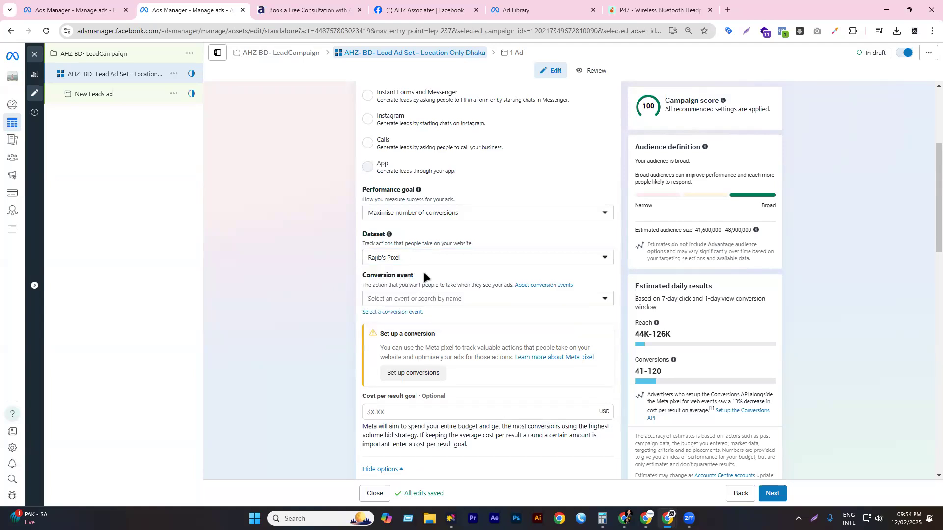
{"action": "scroll", "coordinate": [423, 272], "scroll_direction": "down", "scroll_amount": 1}
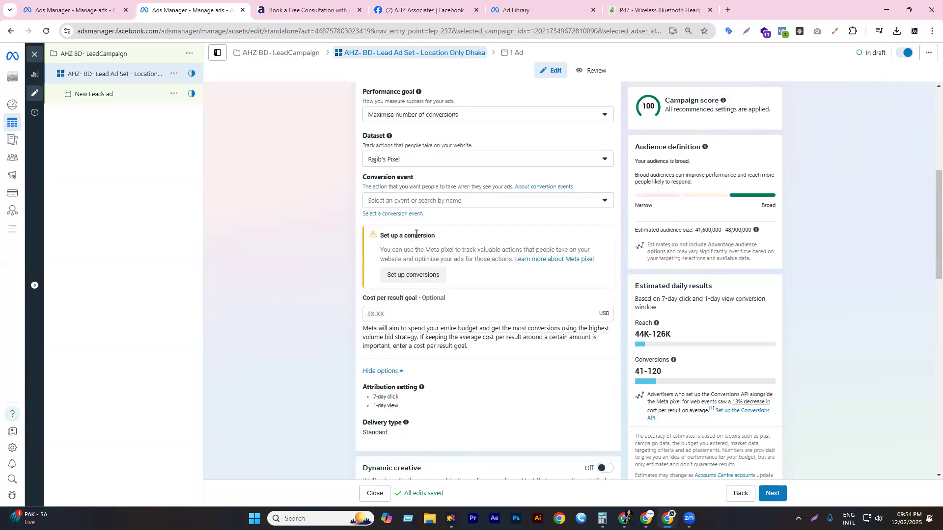
{"action": "left_click_drag", "start_coordinate": [380, 236], "coordinate": [447, 236]}
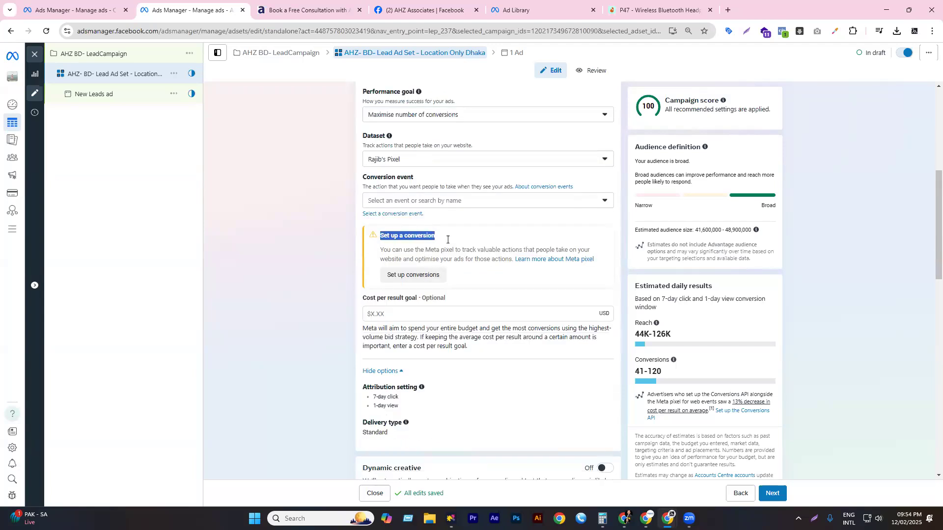
{"action": "left_click", "coordinate": [438, 202]}
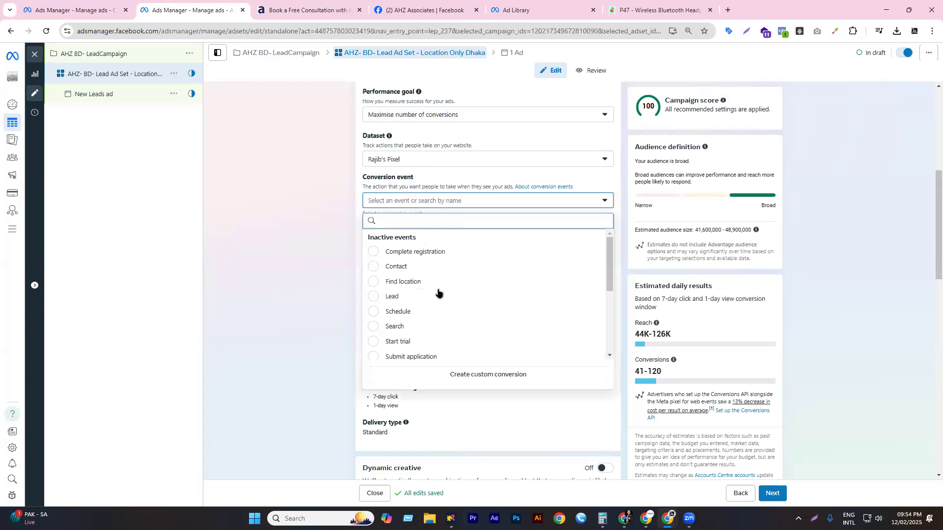
{"action": "left_click", "coordinate": [309, 10]}
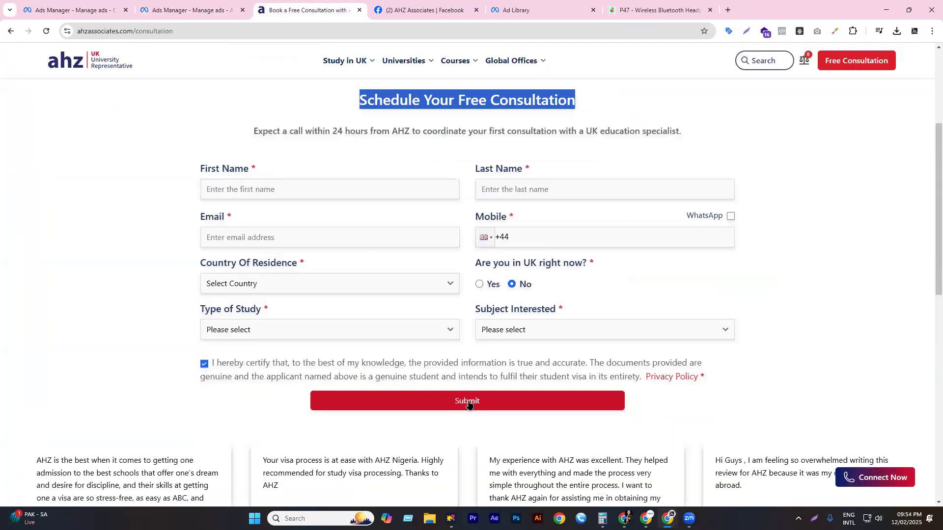
{"action": "left_click", "coordinate": [207, 9]}
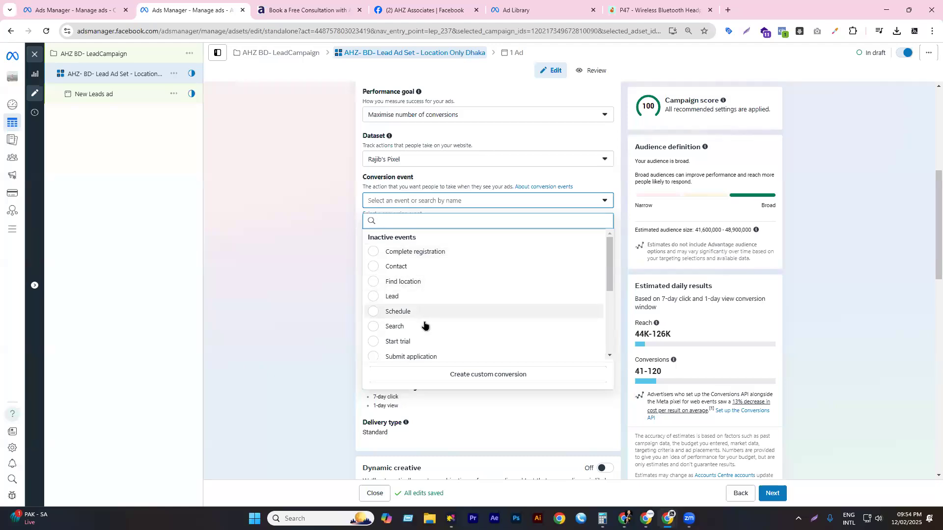
{"action": "scroll", "coordinate": [424, 325], "scroll_direction": "down", "scroll_amount": 1}
{"action": "scroll", "coordinate": [424, 275], "scroll_direction": "up", "scroll_amount": 1}
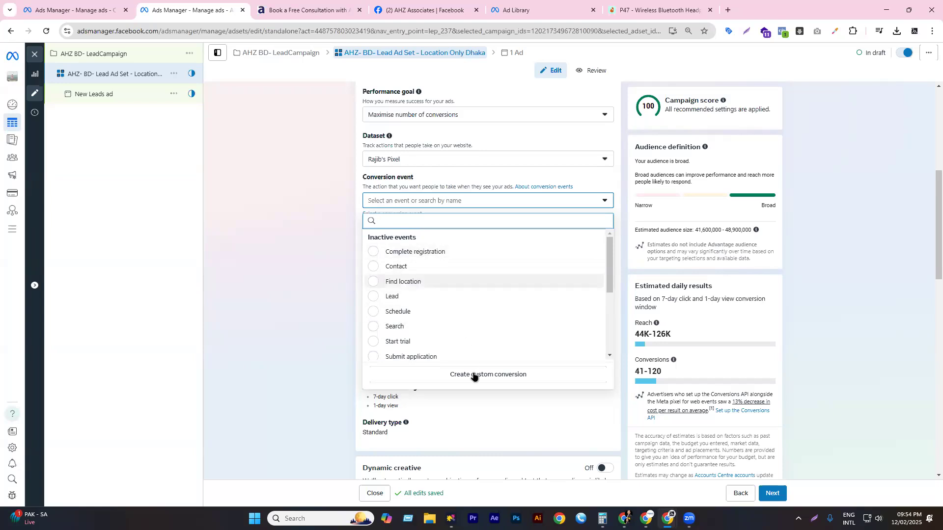
{"action": "scroll", "coordinate": [423, 274], "scroll_direction": "down", "scroll_amount": 1}
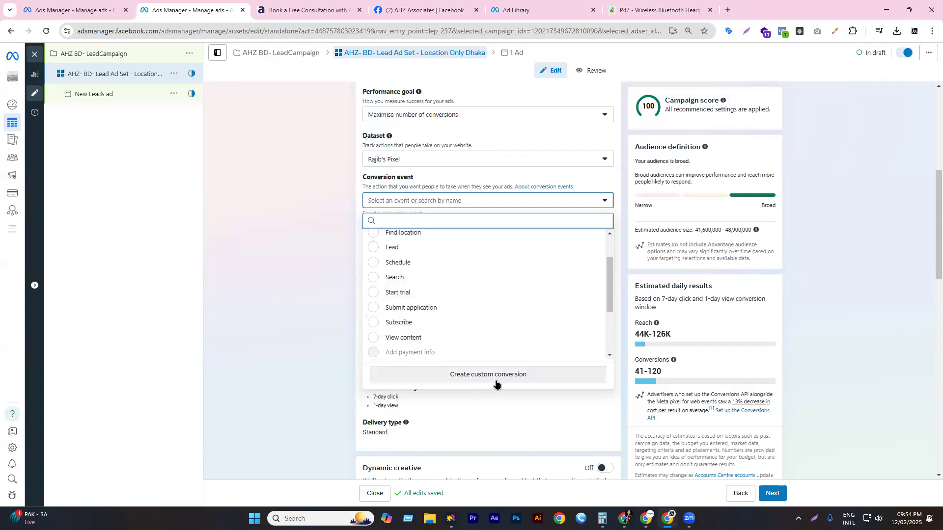
{"action": "left_click", "coordinate": [482, 173]}
{"action": "scroll", "coordinate": [433, 192], "scroll_direction": "down", "scroll_amount": 1}
{"action": "scroll", "coordinate": [433, 192], "scroll_direction": "down", "scroll_amount": 6}
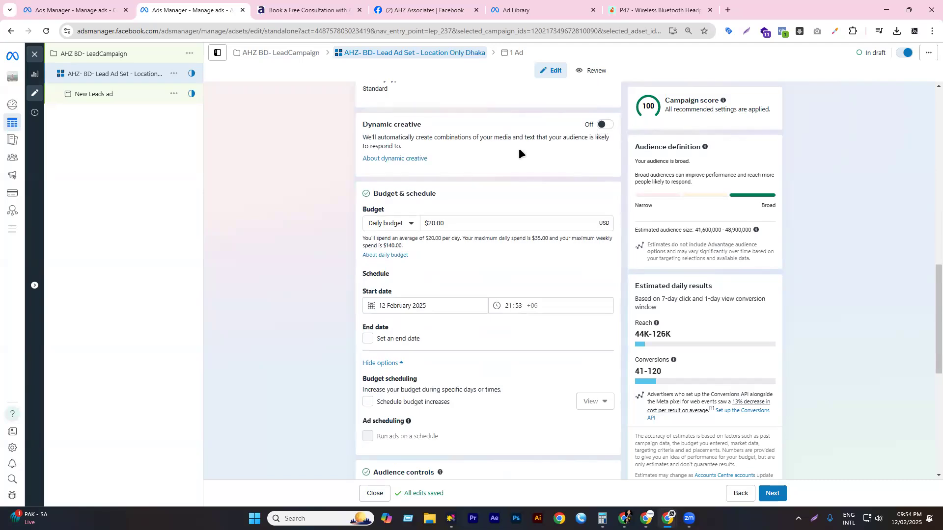
- Set the ad set start time to 23:55 on 12 February 2025 and open Locations for editing
{"action": "scroll", "coordinate": [464, 175], "scroll_direction": "down", "scroll_amount": 1}
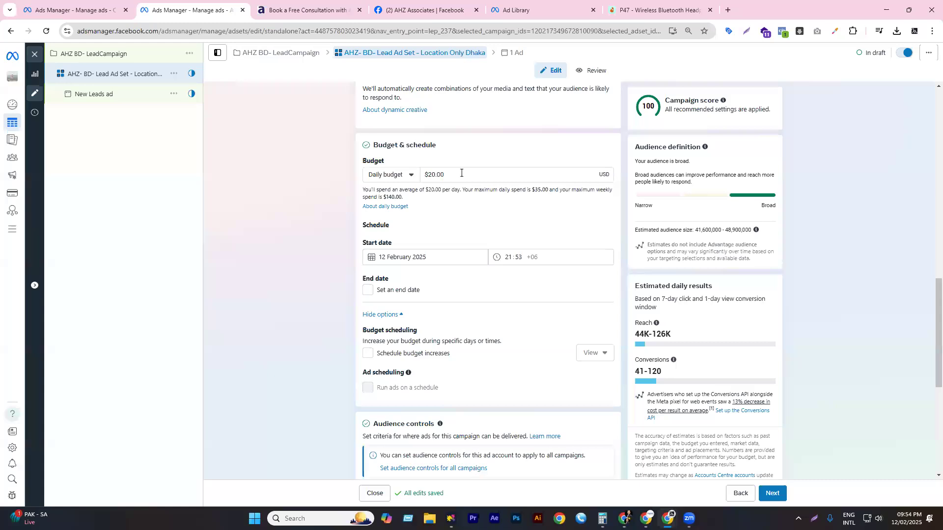
{"action": "scroll", "coordinate": [464, 175], "scroll_direction": "down", "scroll_amount": 3}
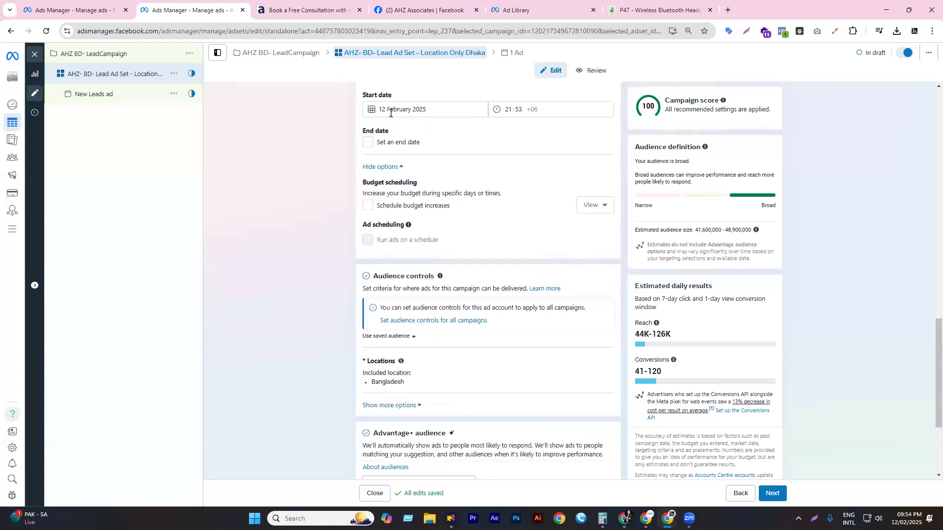
{"action": "left_click", "coordinate": [508, 110]}
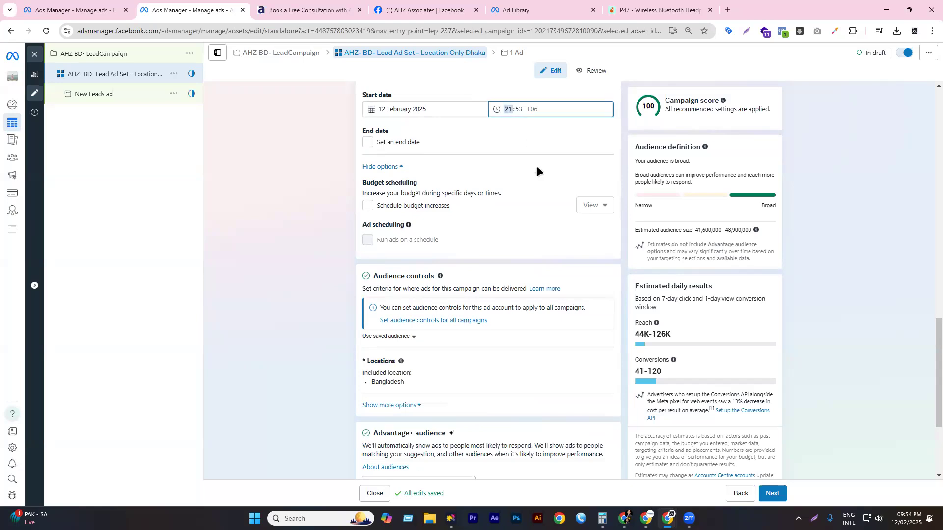
{"action": "type", "text": "2355"}
{"action": "left_click", "coordinate": [338, 172]}
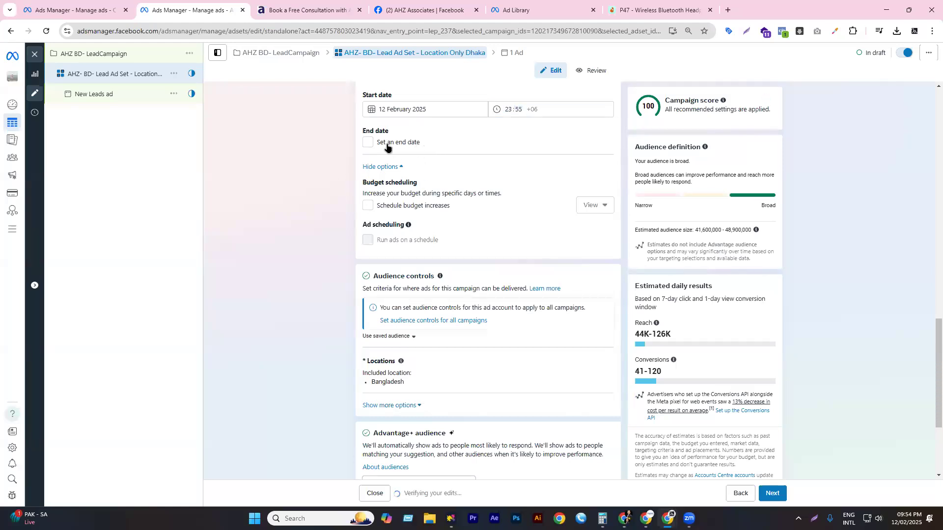
{"action": "scroll", "coordinate": [435, 178], "scroll_direction": "down", "scroll_amount": 3}
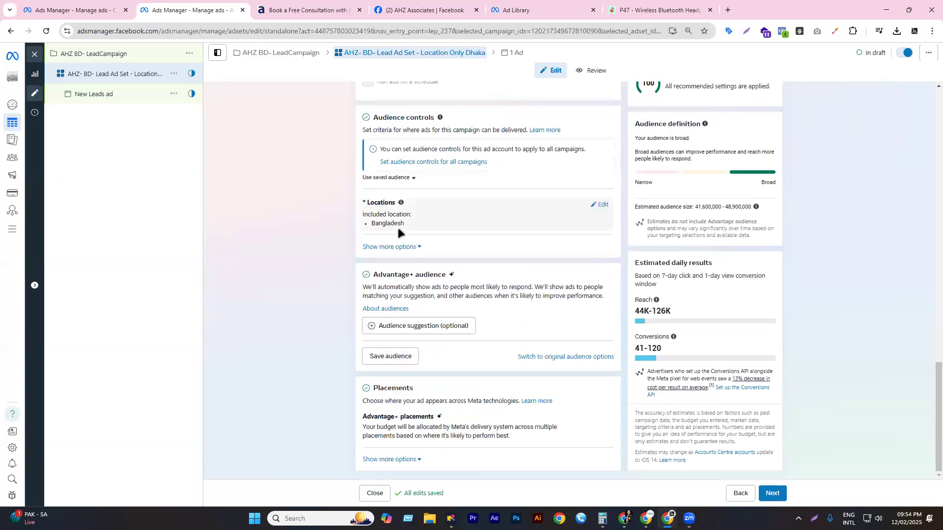
{"action": "left_click", "coordinate": [600, 204]}
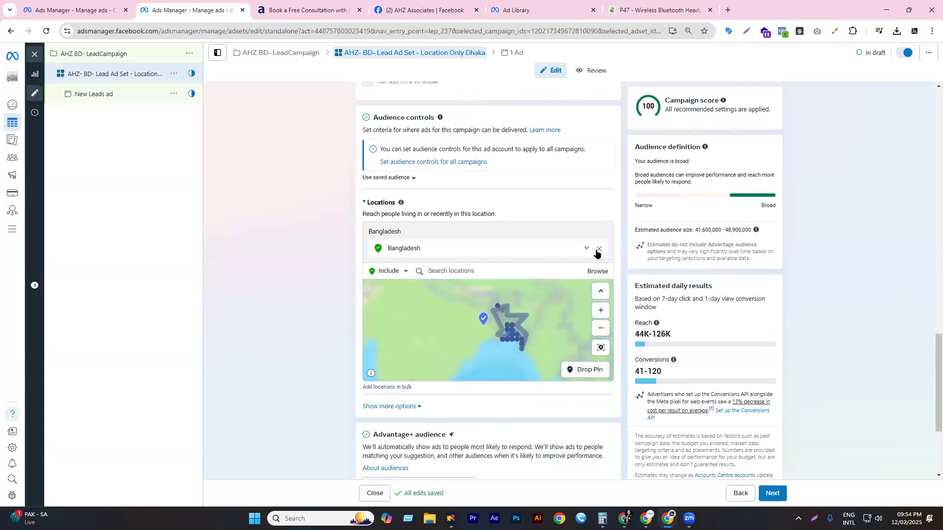
- Replace Bangladesh with Dhaka, Dhaka Division as the location and widen its radius to 80 km
{"action": "left_click", "coordinate": [449, 257]}
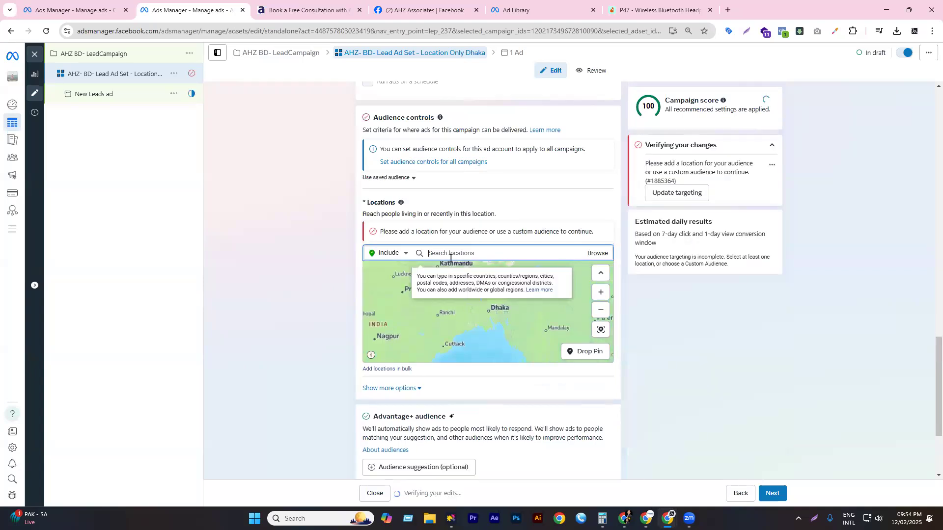
{"action": "type", "text": "dhaka"}
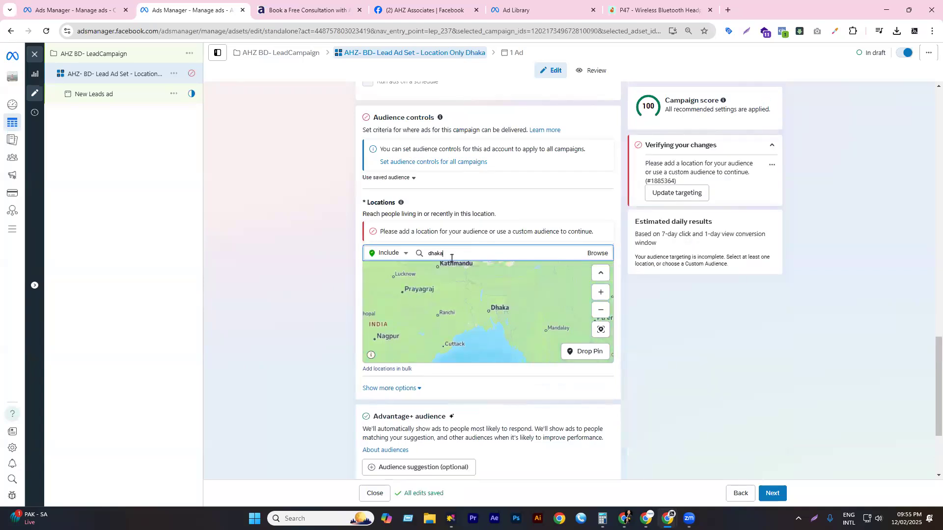
{"action": "left_click", "coordinate": [454, 271]}
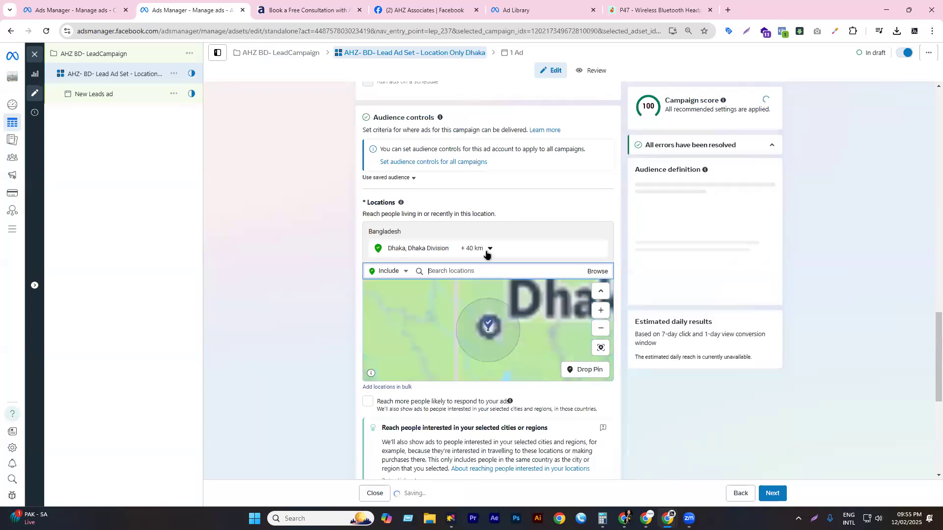
{"action": "left_click", "coordinate": [489, 249]}
{"action": "left_click_drag", "start_coordinate": [486, 306], "coordinate": [506, 301]}
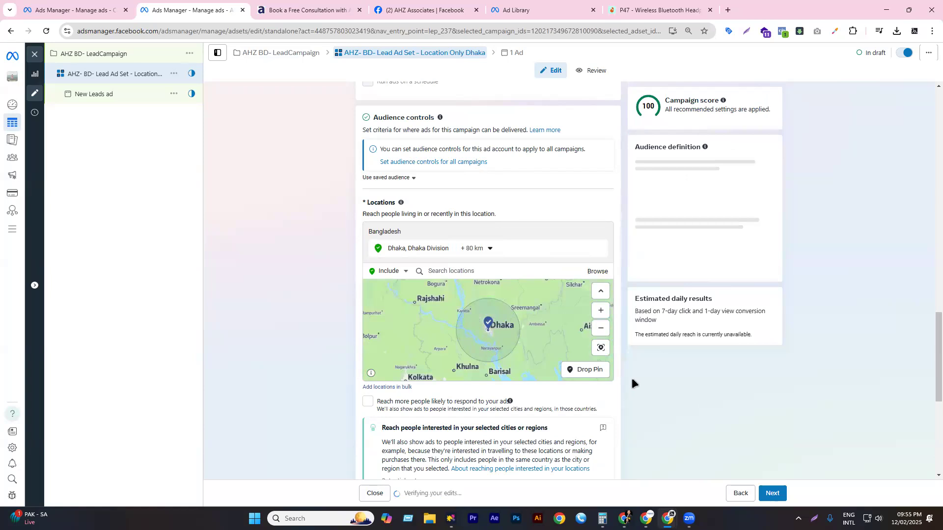
{"action": "scroll", "coordinate": [553, 299], "scroll_direction": "down", "scroll_amount": 6}
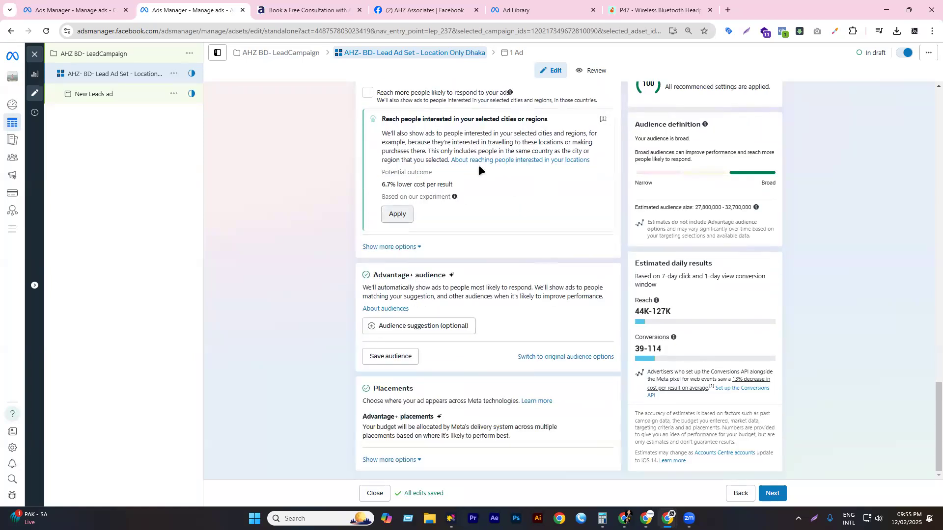
- Show audience suggestions, check both age dropdowns leaving 18–65+, then switch to the AHZ consultation page
{"action": "left_click", "coordinate": [414, 331]}
{"action": "scroll", "coordinate": [447, 269], "scroll_direction": "down", "scroll_amount": 2}
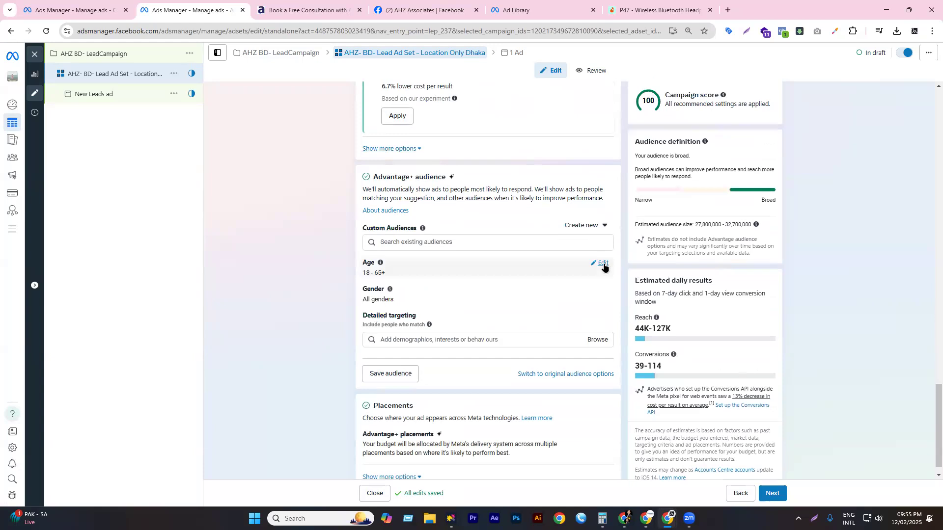
{"action": "left_click", "coordinate": [605, 266]}
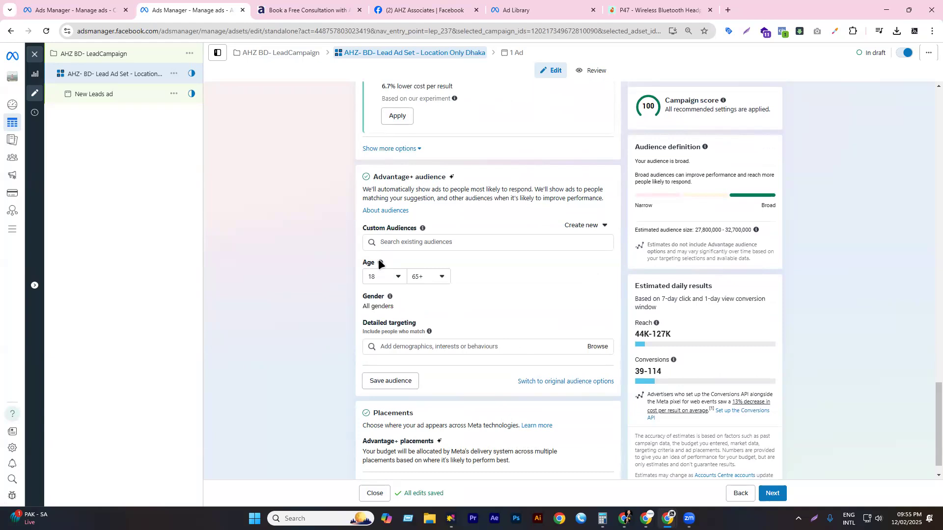
{"action": "left_click", "coordinate": [387, 277]}
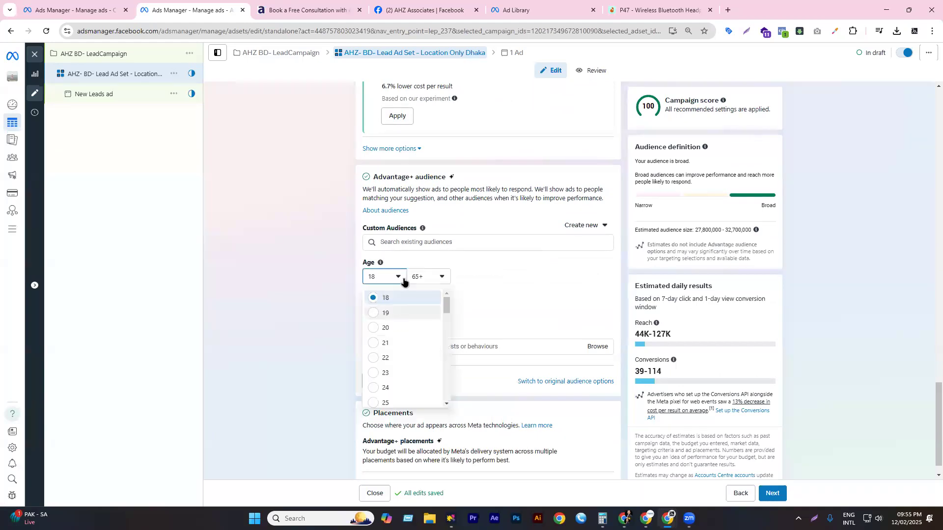
{"action": "left_click", "coordinate": [420, 277]}
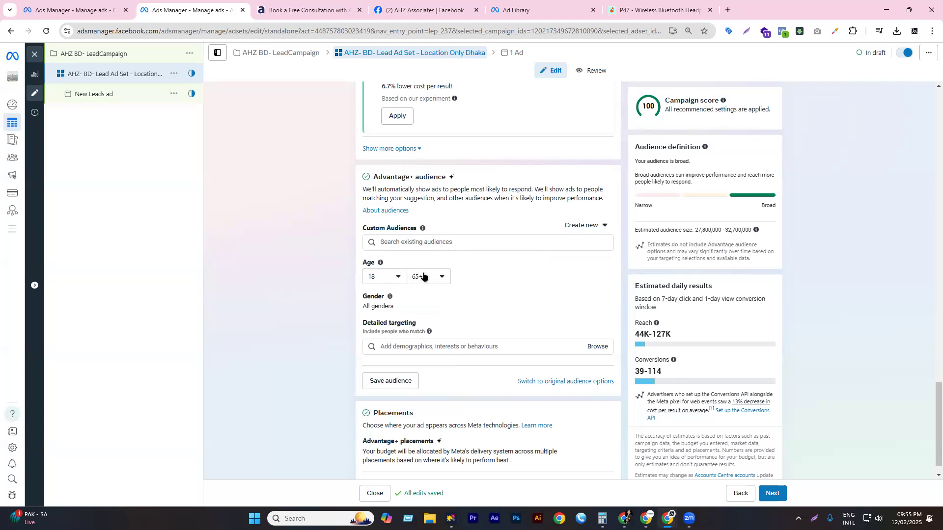
{"action": "left_click", "coordinate": [421, 277]}
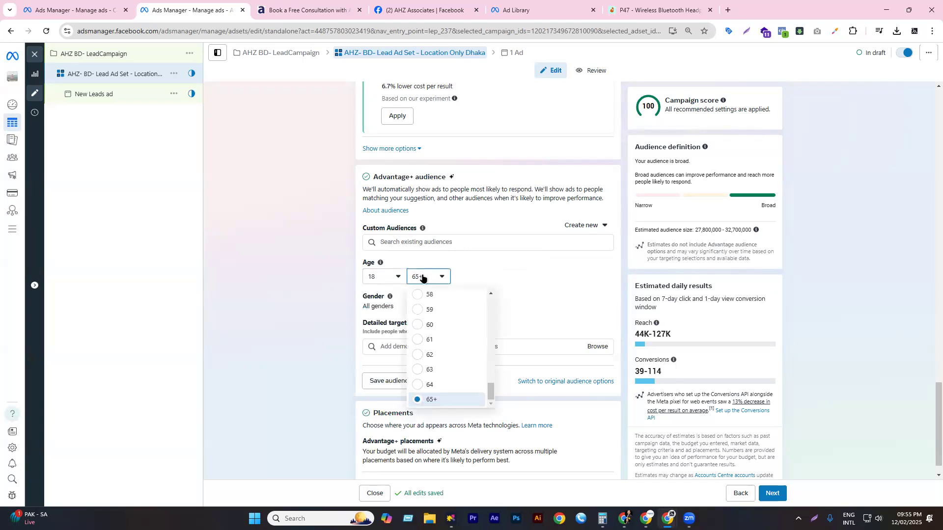
{"action": "left_click", "coordinate": [307, 10]}
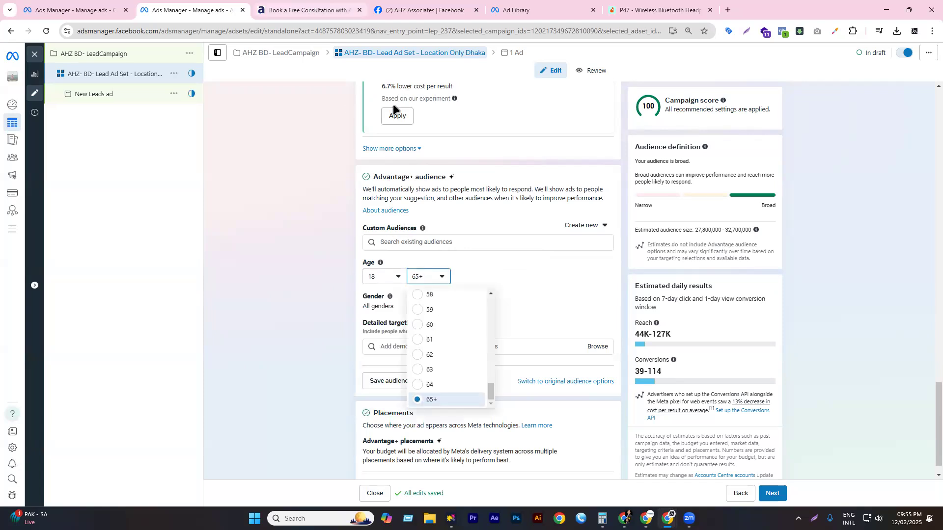
{"action": "scroll", "coordinate": [341, 207], "scroll_direction": "up", "scroll_amount": 3}
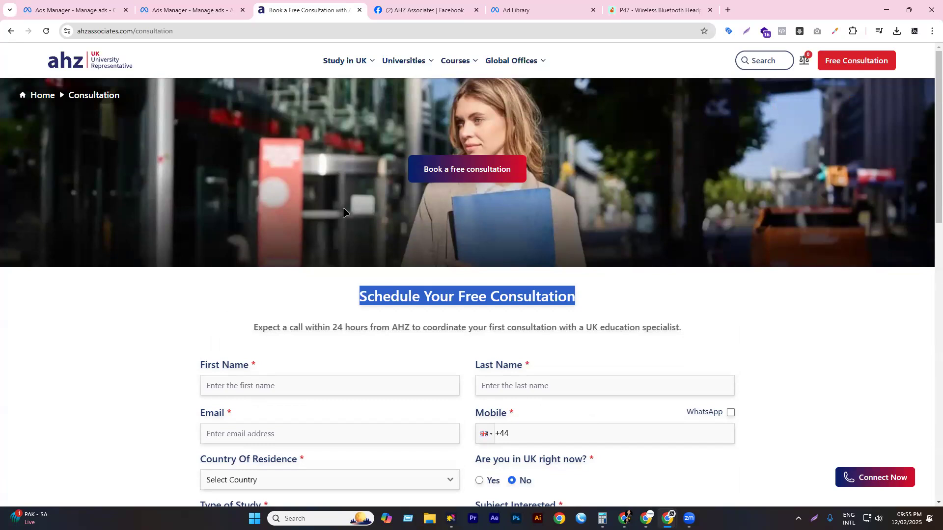
- Select the 'Expect a call within 24 hours' paragraph, then return to the Ads Manager ad set tab
{"action": "triple_click", "coordinate": [279, 333]}
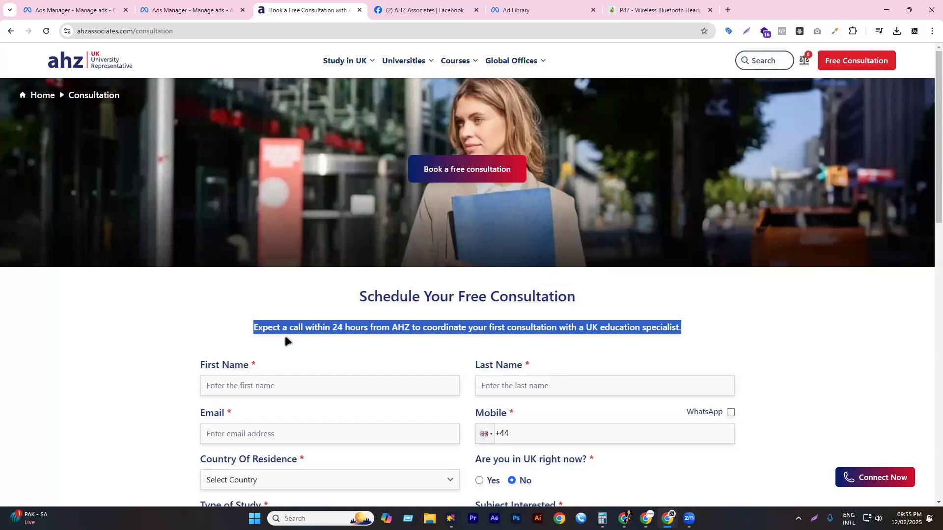
{"action": "left_click", "coordinate": [202, 8]}
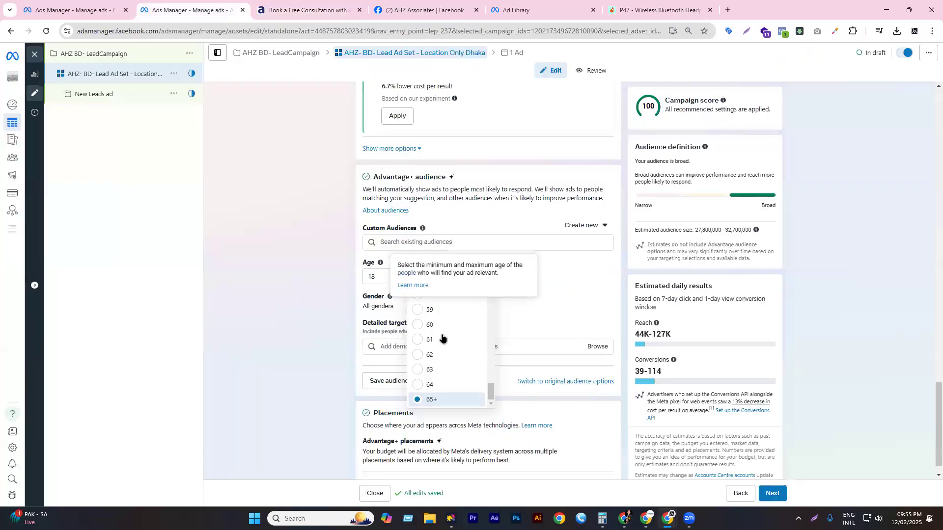
- Set the maximum age to 35 for an 18–35 audience and show the Gender options
{"action": "scroll", "coordinate": [441, 344], "scroll_direction": "up", "scroll_amount": 5}
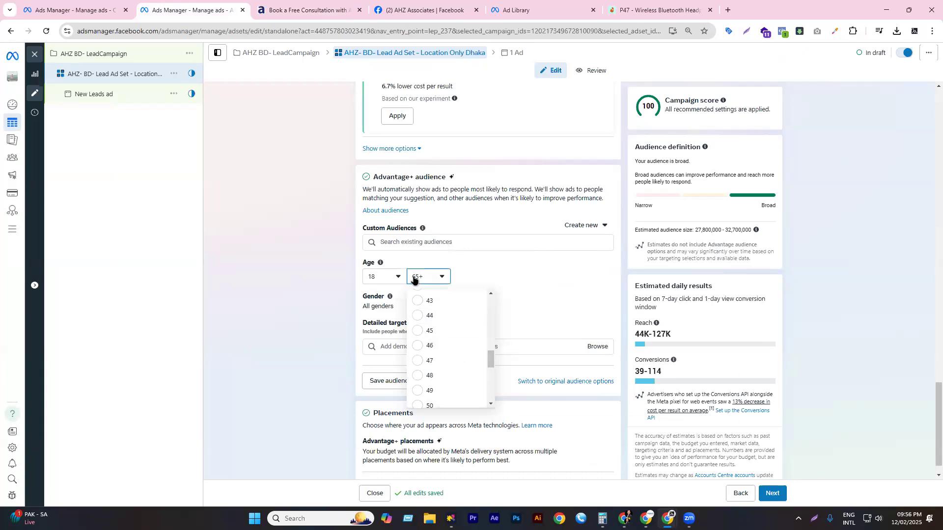
{"action": "scroll", "coordinate": [457, 368], "scroll_direction": "up", "scroll_amount": 4}
{"action": "scroll", "coordinate": [442, 334], "scroll_direction": "up", "scroll_amount": 1}
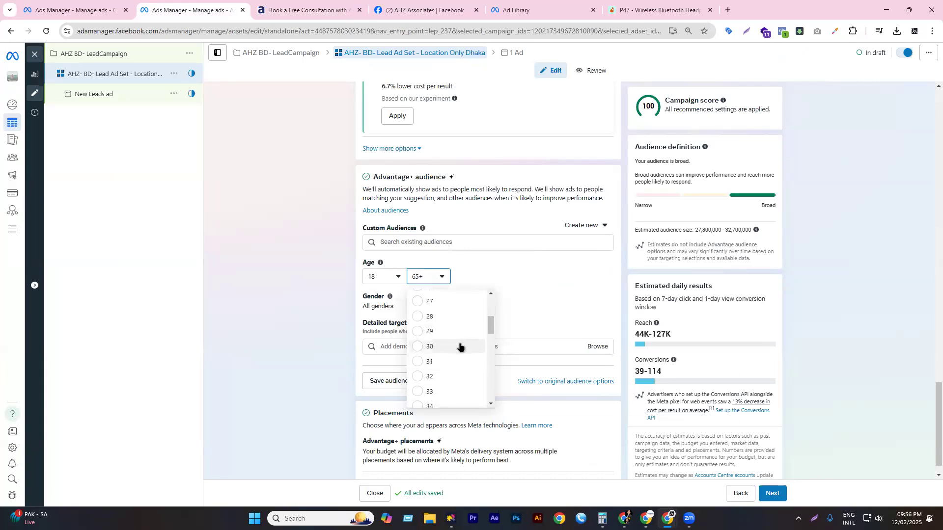
{"action": "scroll", "coordinate": [456, 354], "scroll_direction": "down", "scroll_amount": 3}
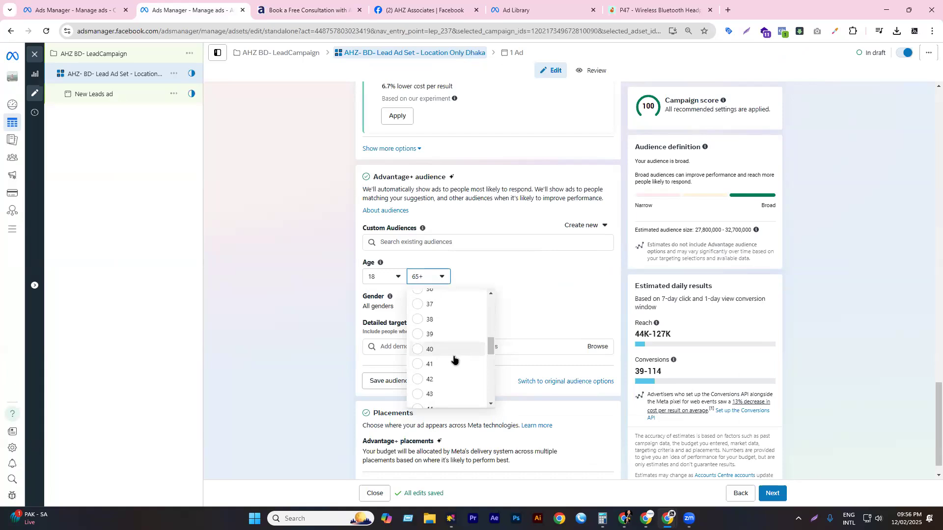
{"action": "scroll", "coordinate": [442, 338], "scroll_direction": "up", "scroll_amount": 1}
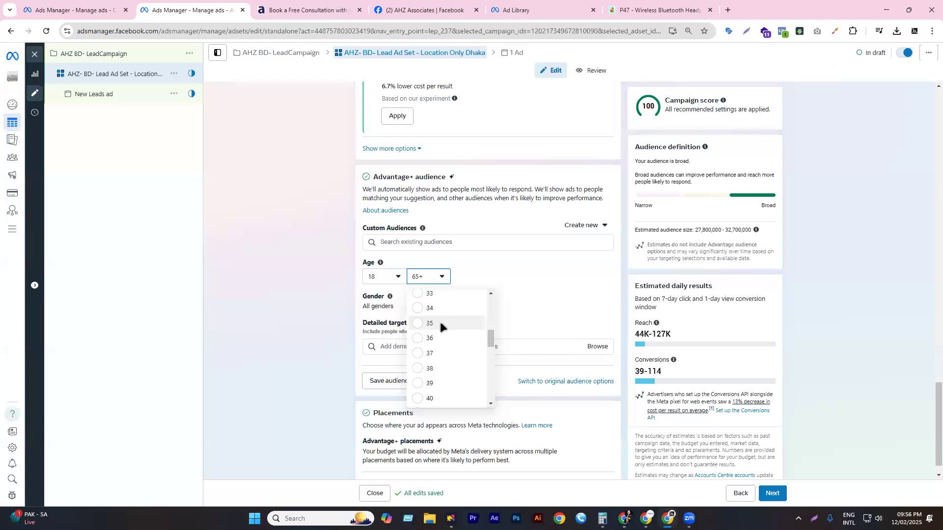
{"action": "left_click", "coordinate": [440, 323]}
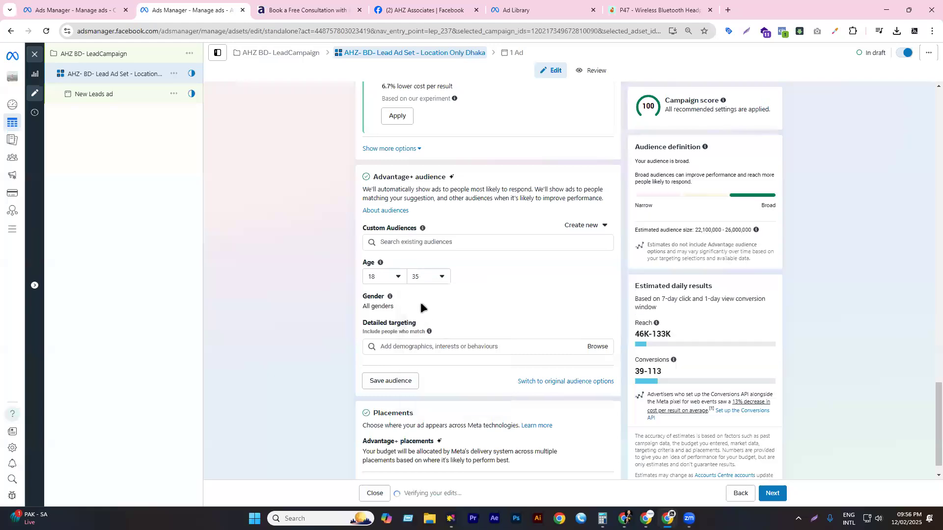
{"action": "left_click", "coordinate": [602, 297]}
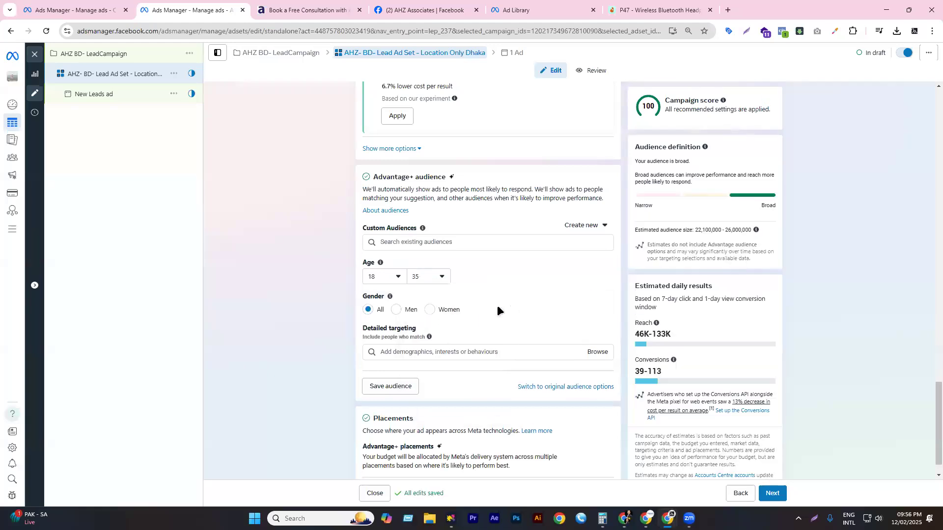
{"action": "scroll", "coordinate": [470, 304], "scroll_direction": "down", "scroll_amount": 1}
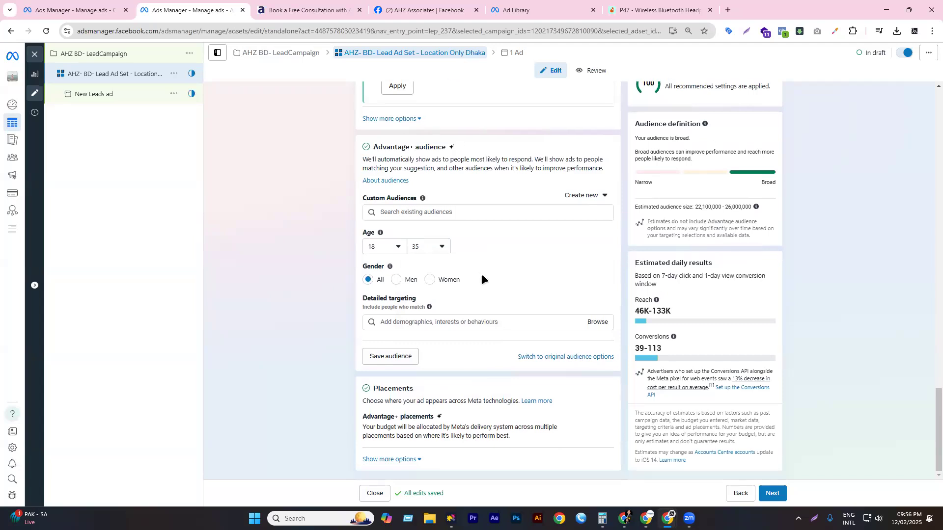
- Browse Demographics > Education > Education level in Detailed targeting and add At university
{"action": "left_click", "coordinate": [596, 322]}
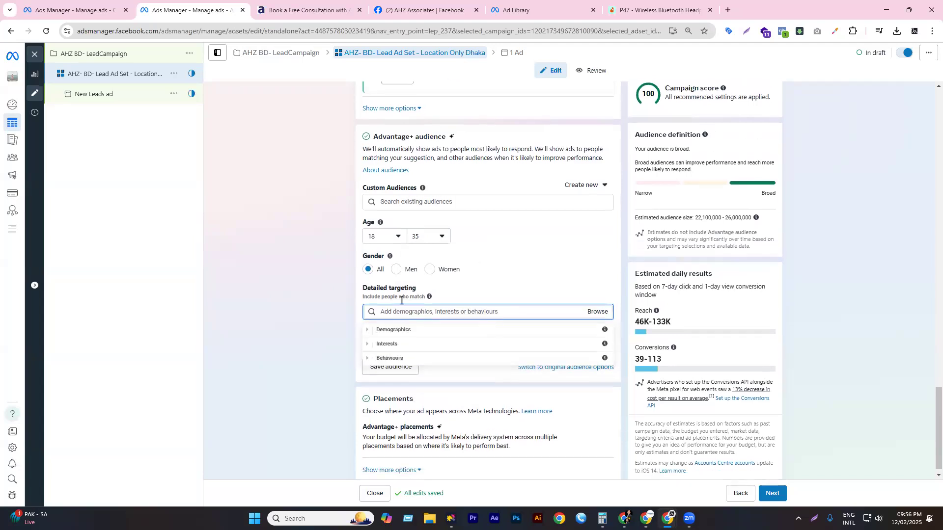
{"action": "left_click", "coordinate": [368, 319]}
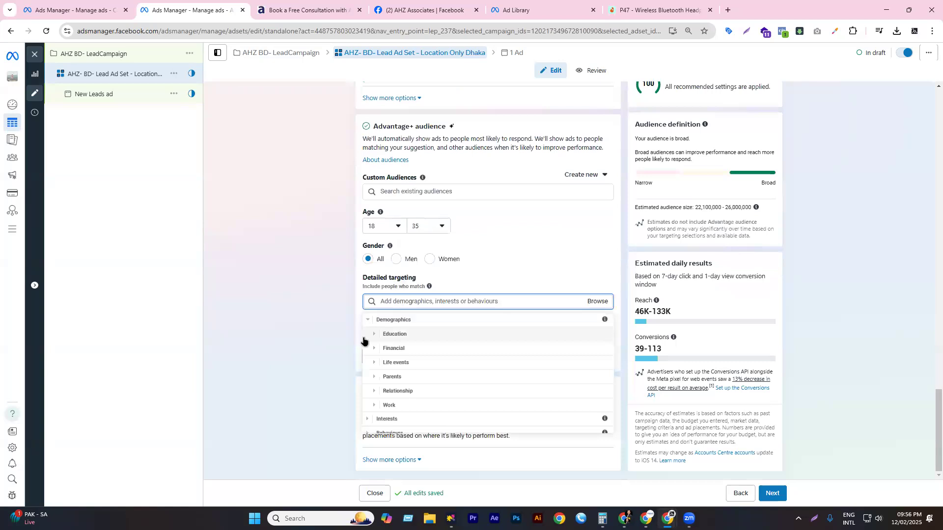
{"action": "left_click", "coordinate": [376, 334]}
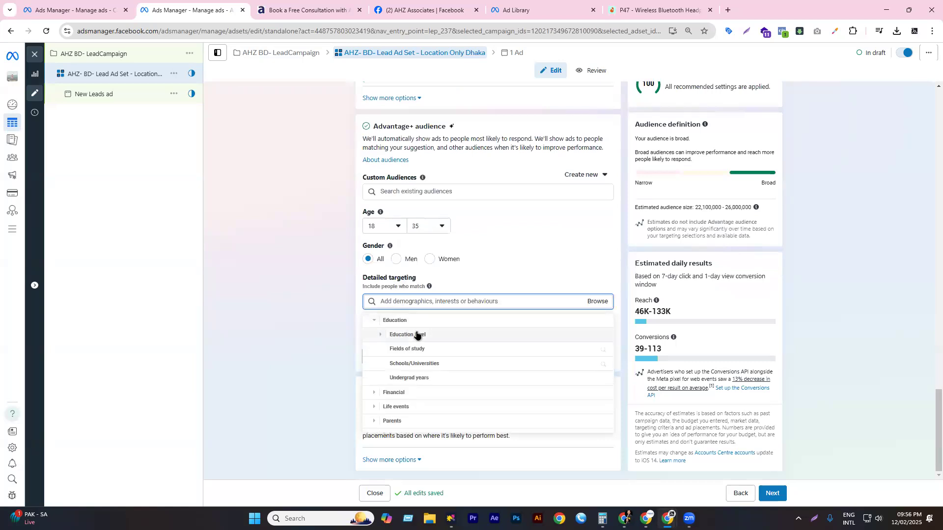
{"action": "left_click", "coordinate": [390, 334]}
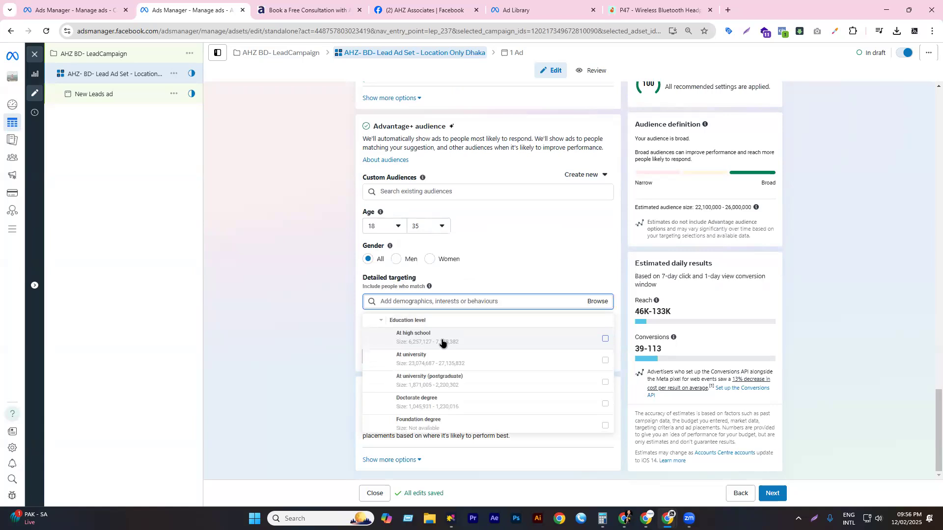
{"action": "mouse_move", "coordinate": [441, 343]}
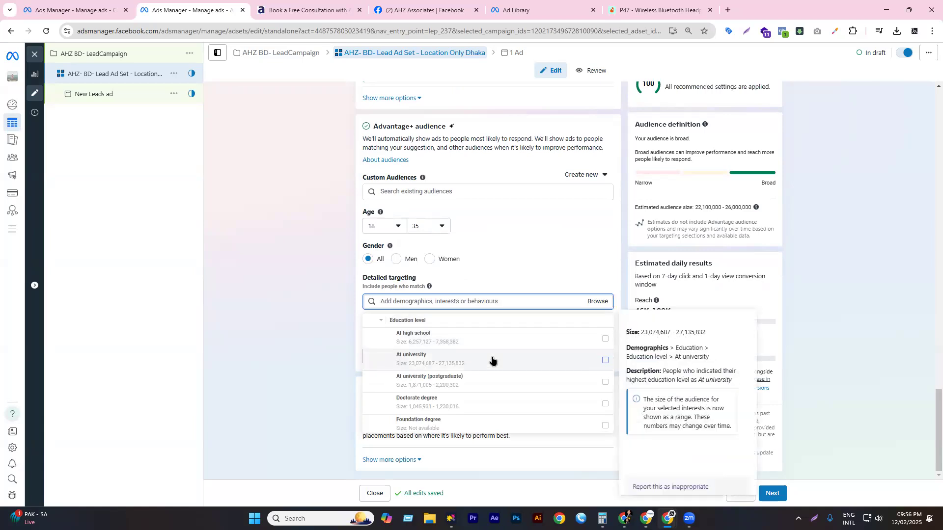
{"action": "left_click", "coordinate": [600, 362]}
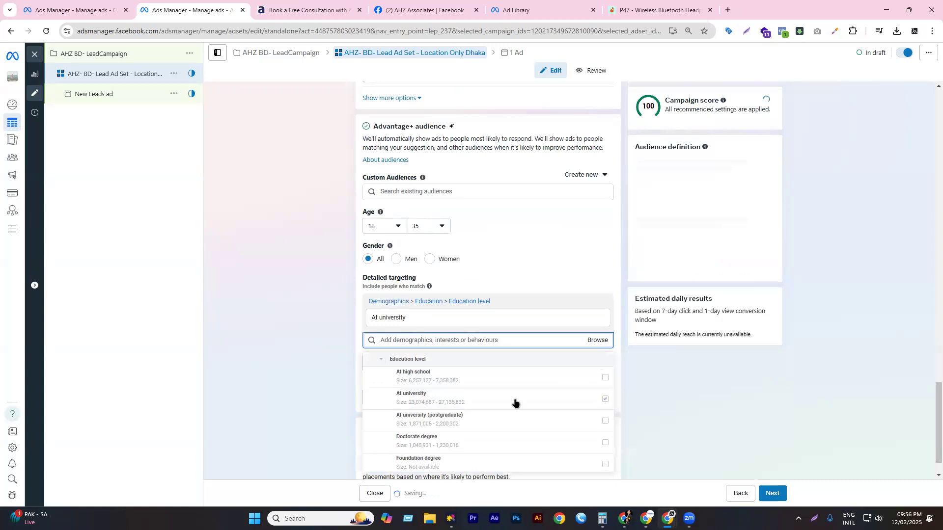
- Add At university (postgraduate), Foundation degree and University graduate, then close the list to review
{"action": "scroll", "coordinate": [523, 408], "scroll_direction": "down", "scroll_amount": 1}
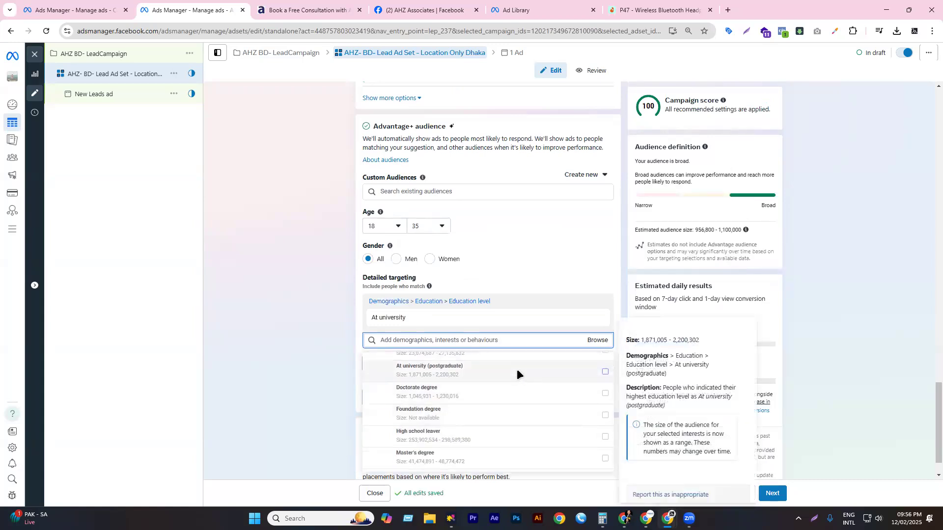
{"action": "left_click", "coordinate": [517, 374]}
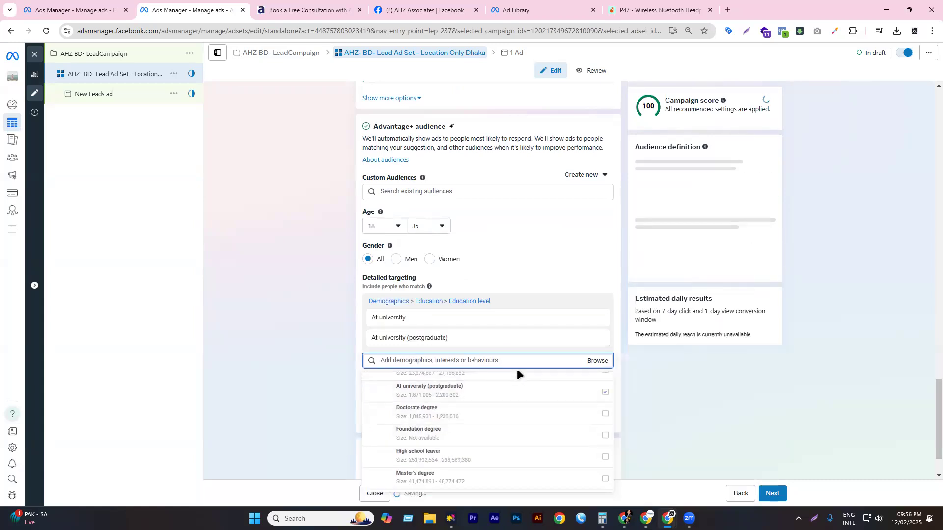
{"action": "left_click", "coordinate": [480, 435]}
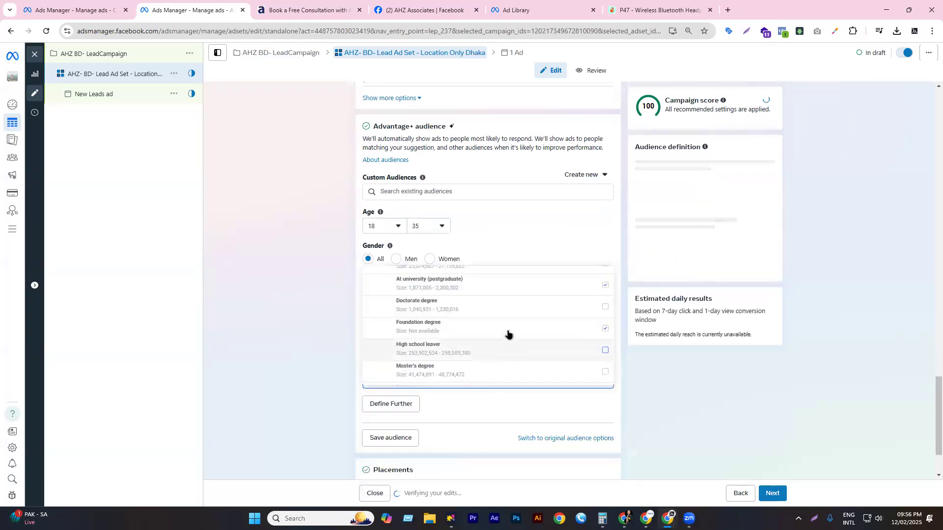
{"action": "scroll", "coordinate": [508, 334], "scroll_direction": "down", "scroll_amount": 1}
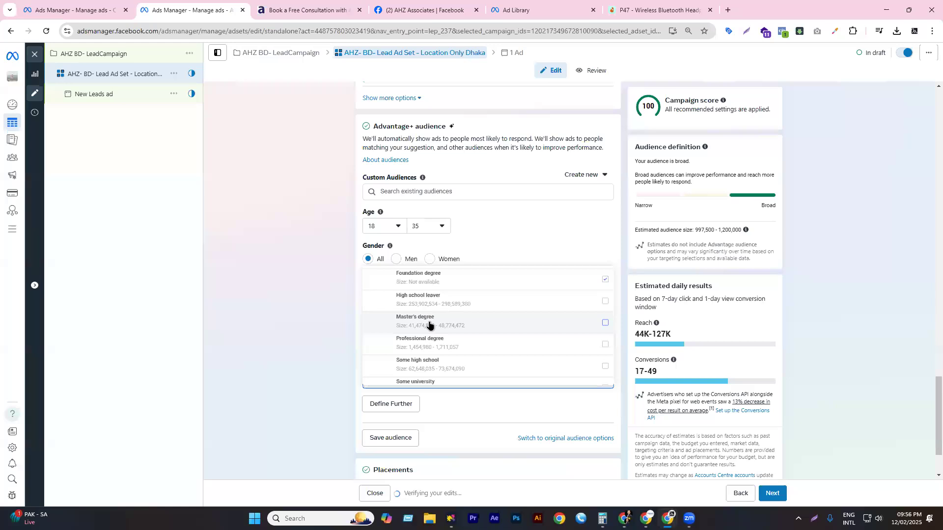
{"action": "mouse_move", "coordinate": [429, 325]}
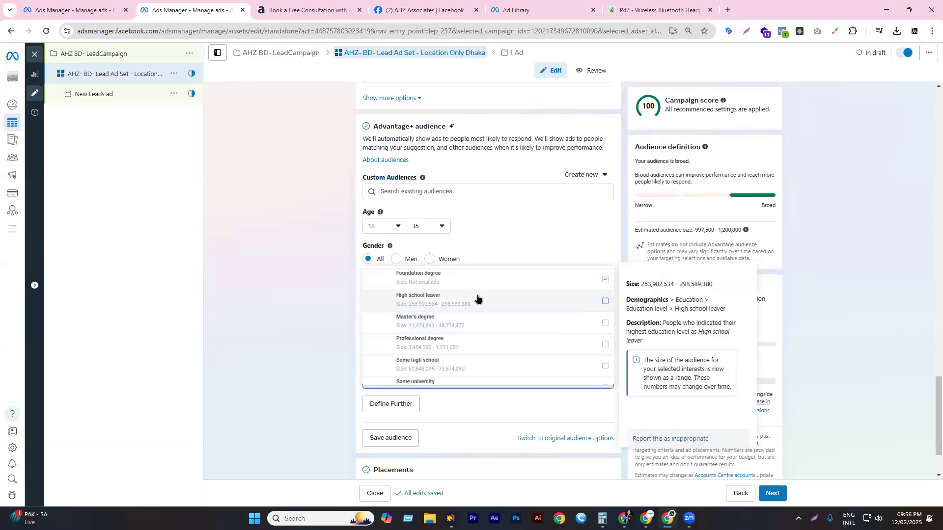
{"action": "scroll", "coordinate": [451, 328], "scroll_direction": "down", "scroll_amount": 1}
{"action": "scroll", "coordinate": [441, 340], "scroll_direction": "down", "scroll_amount": 3}
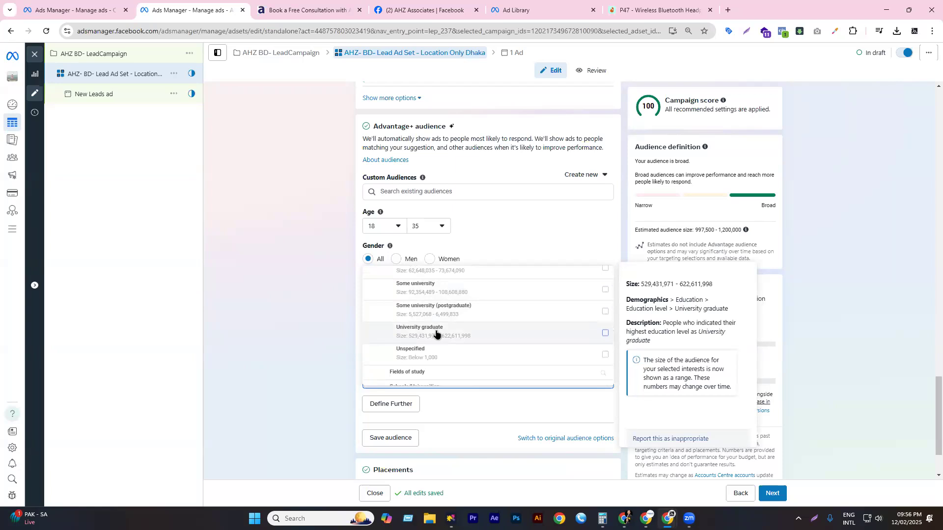
{"action": "left_click", "coordinate": [434, 334]}
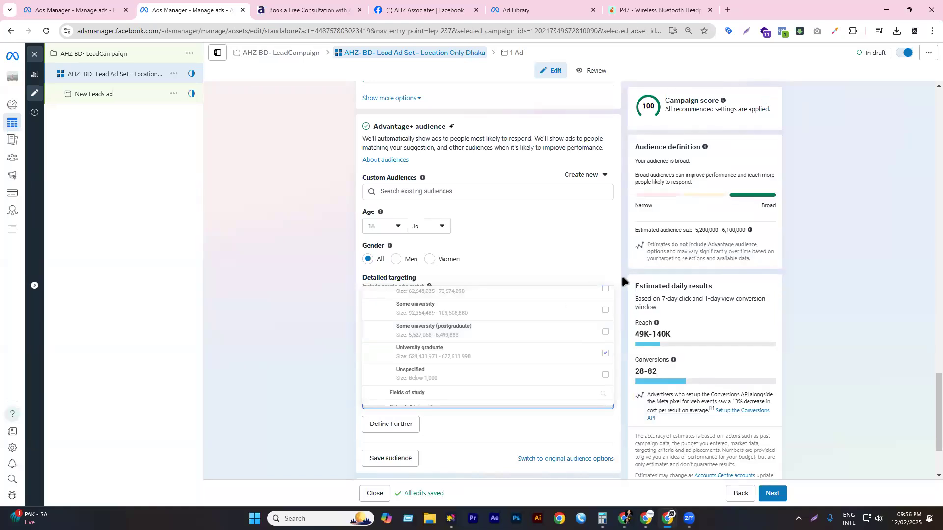
{"action": "left_click", "coordinate": [627, 293]}
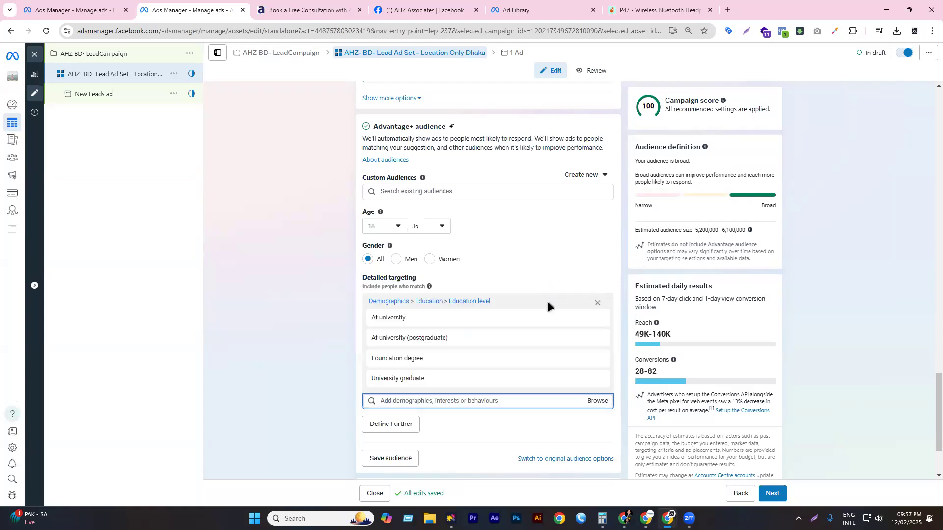
{"action": "mouse_move", "coordinate": [577, 313]}
{"action": "scroll", "coordinate": [489, 279], "scroll_direction": "down", "scroll_amount": 2}
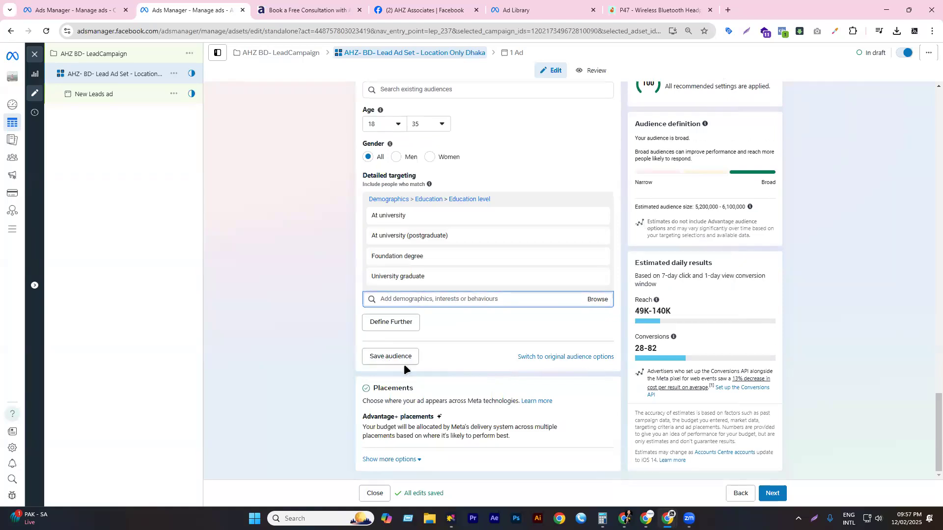
{"action": "mouse_move", "coordinate": [436, 240]}
{"action": "left_click", "coordinate": [595, 302]}
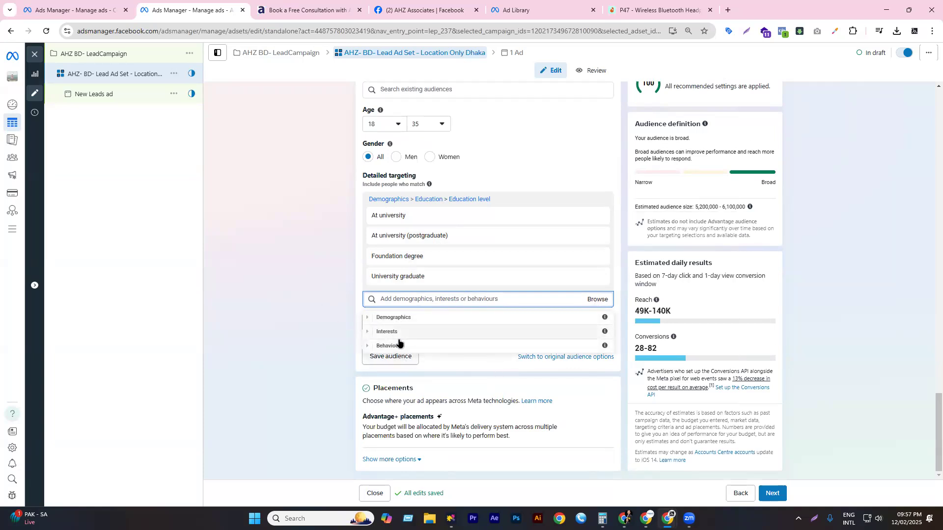
{"action": "left_click", "coordinate": [622, 230]}
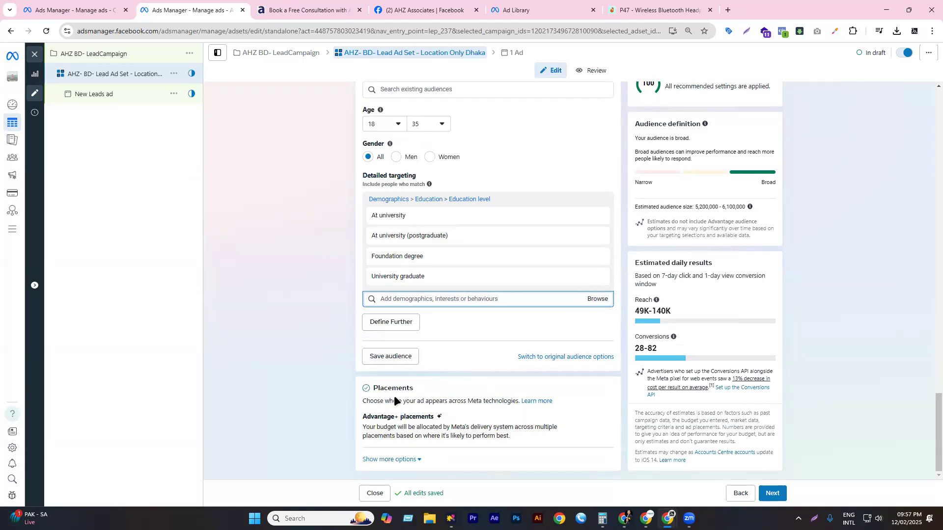
- Reveal the placement options and switch the ad set to manual placements
{"action": "left_click", "coordinate": [393, 459]}
{"action": "scroll", "coordinate": [459, 406], "scroll_direction": "down", "scroll_amount": 4}
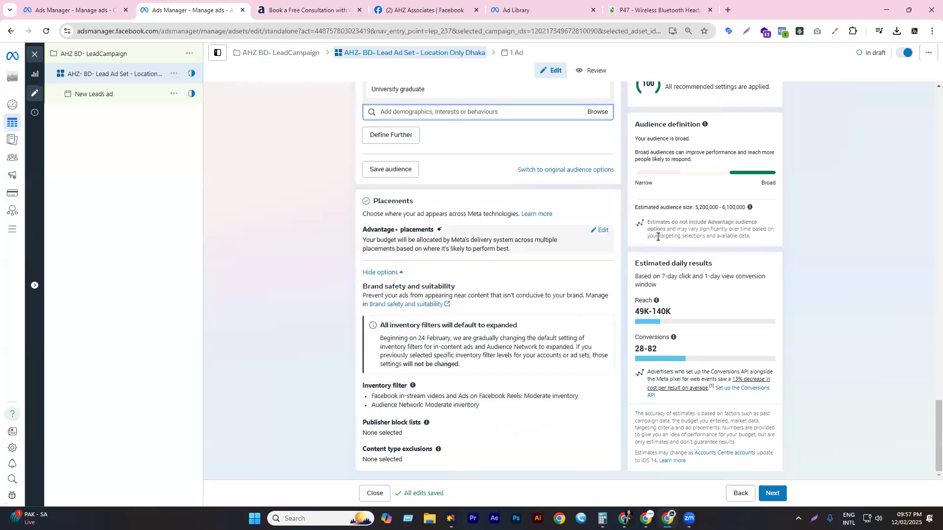
{"action": "left_click", "coordinate": [601, 230]}
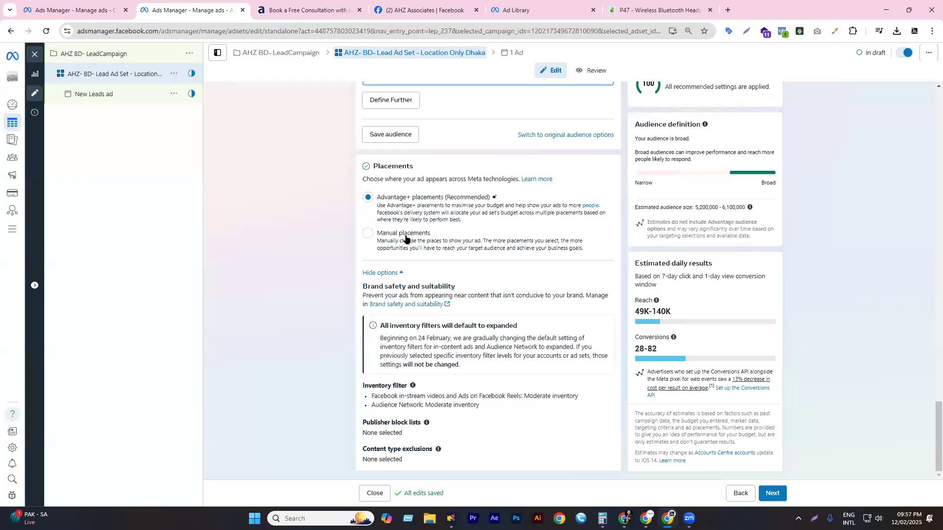
{"action": "left_click", "coordinate": [416, 237]}
- Switch back to Advantage+ placements (Recommended), bringing the campaign score to 100
{"action": "scroll", "coordinate": [458, 240], "scroll_direction": "down", "scroll_amount": 5}
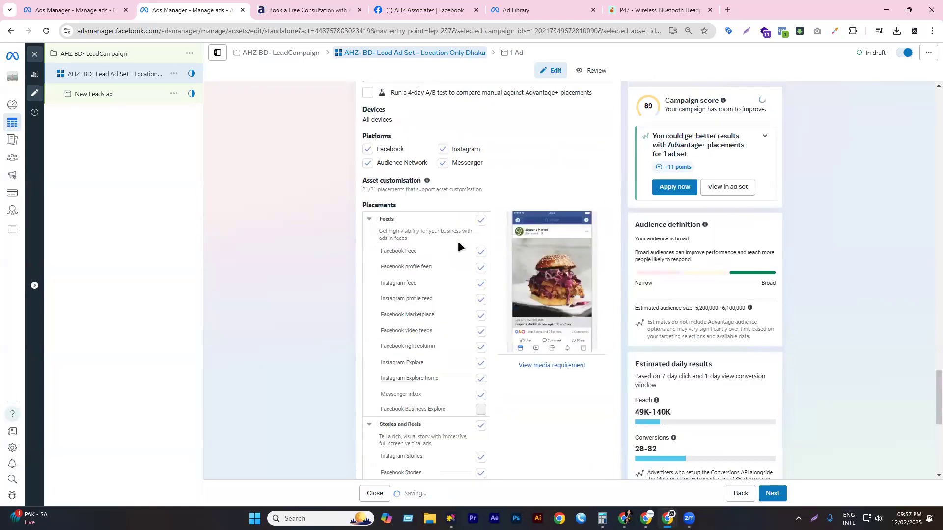
{"action": "scroll", "coordinate": [462, 240], "scroll_direction": "down", "scroll_amount": 5}
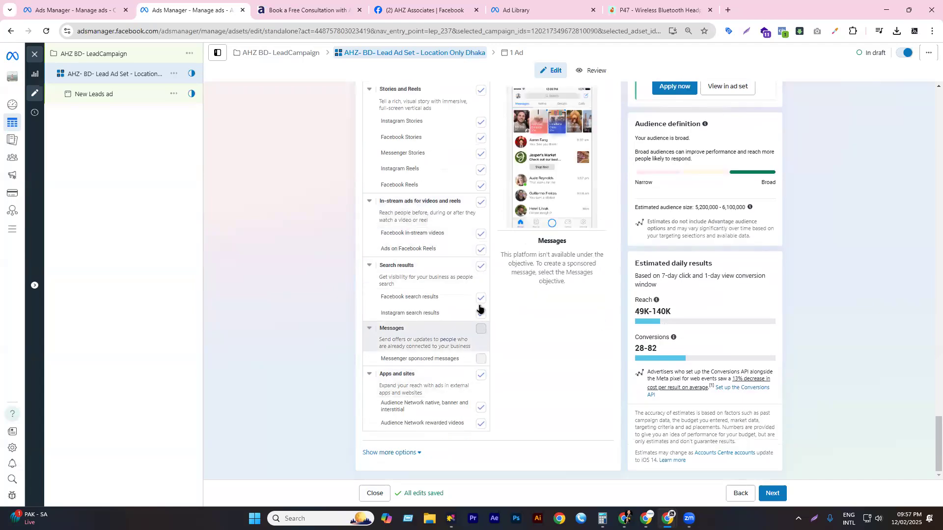
{"action": "scroll", "coordinate": [473, 273], "scroll_direction": "up", "scroll_amount": 10}
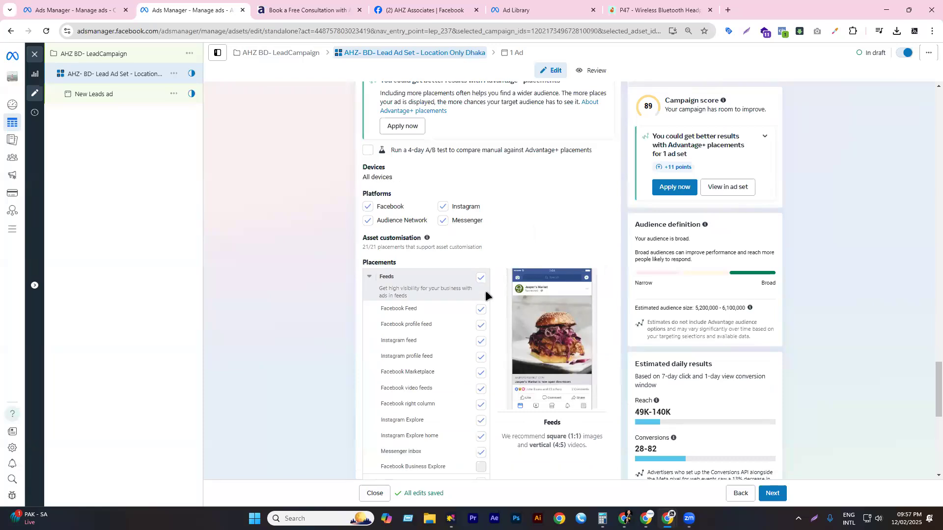
{"action": "scroll", "coordinate": [442, 294], "scroll_direction": "up", "scroll_amount": 6}
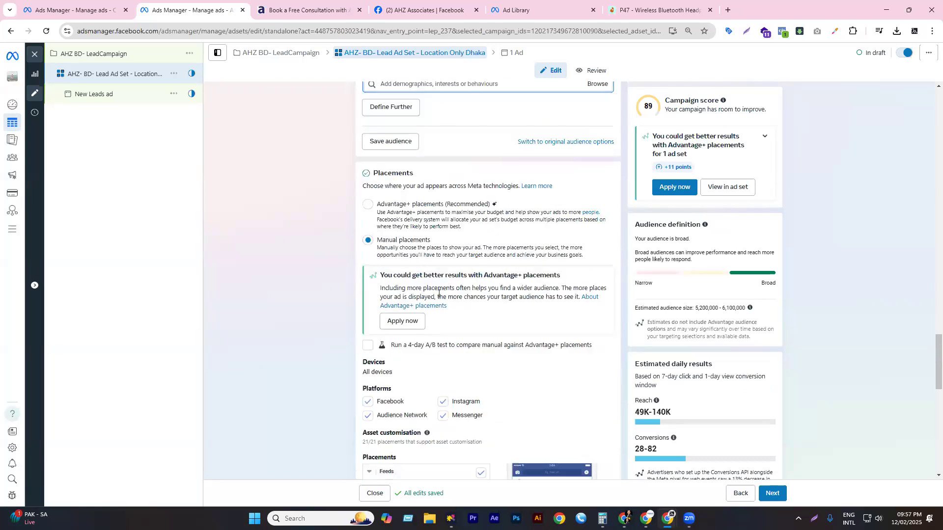
{"action": "left_click", "coordinate": [410, 302]}
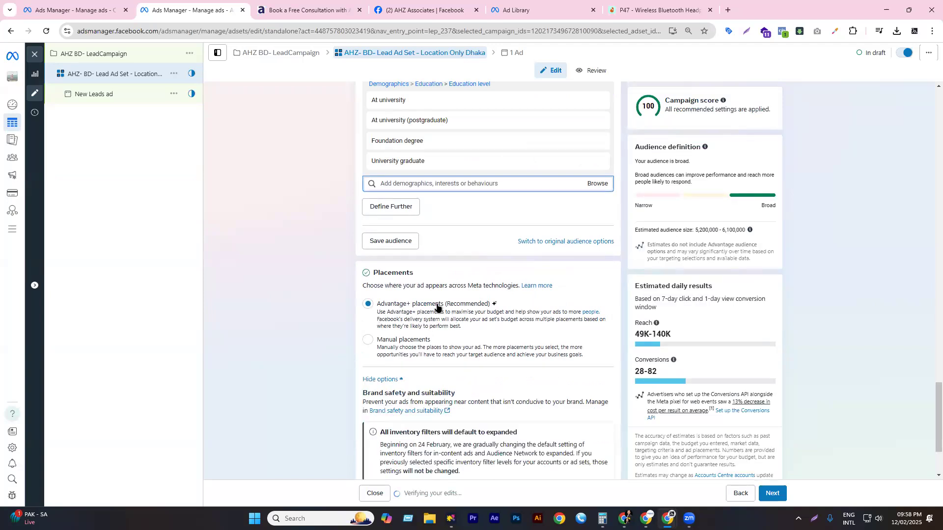
{"action": "scroll", "coordinate": [429, 302], "scroll_direction": "down", "scroll_amount": 2}
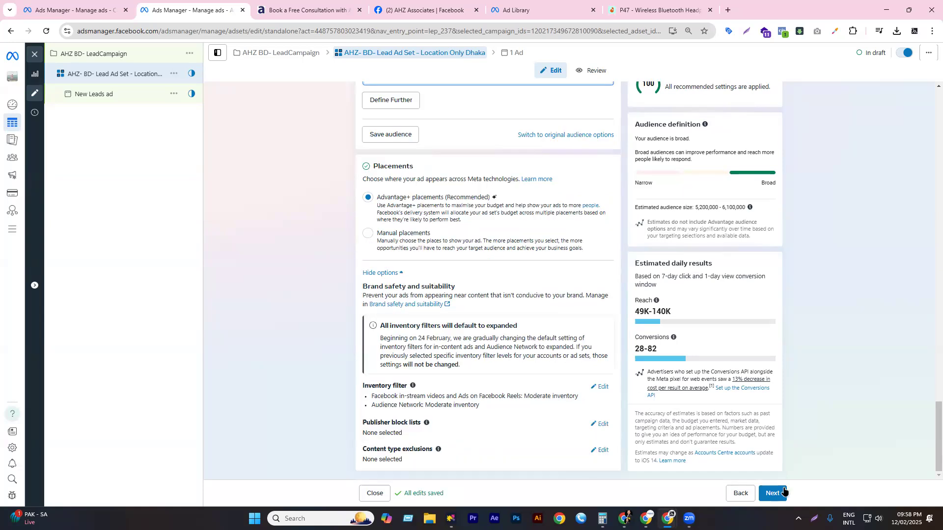
- Move on to the ad and name it 'AHZ- Ads- 01'
{"action": "left_click", "coordinate": [773, 494]}
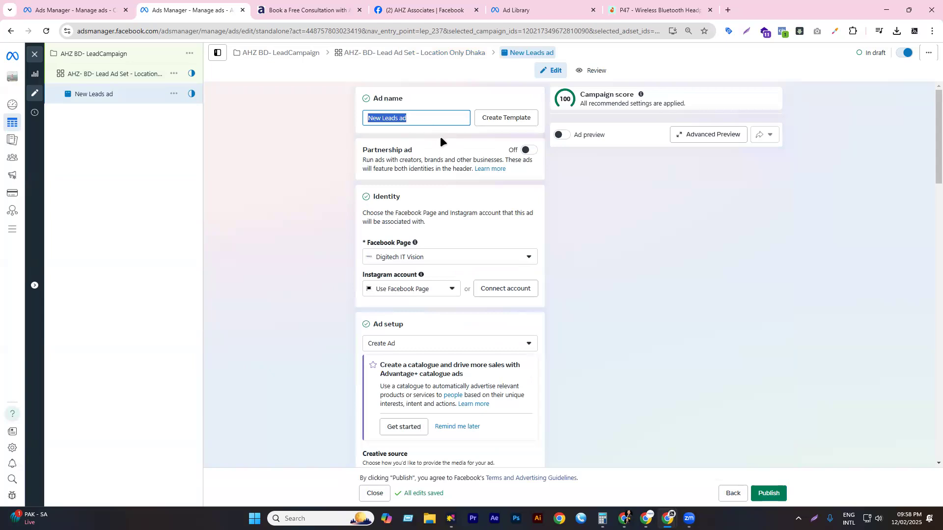
{"action": "type", "text": "A"}
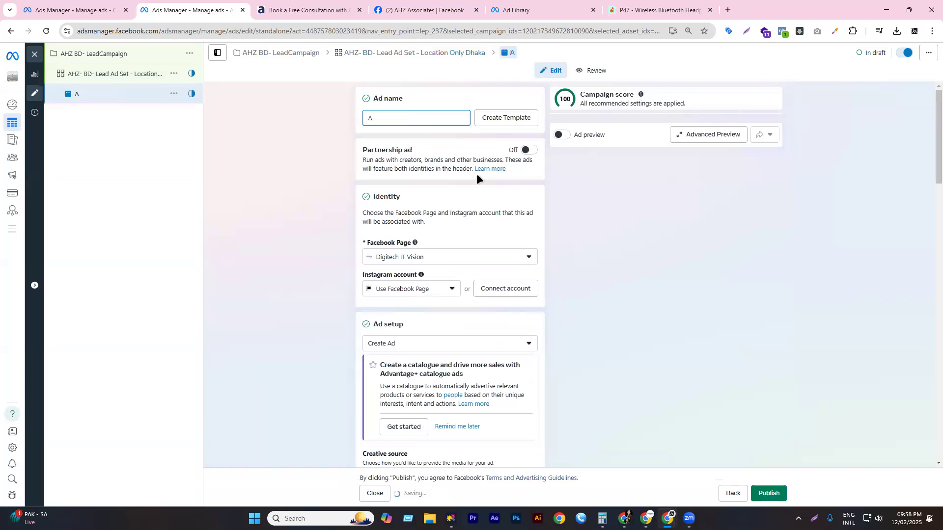
{"action": "type", "text": "HZ- Ads- 01"}
{"action": "left_click", "coordinate": [586, 238]}
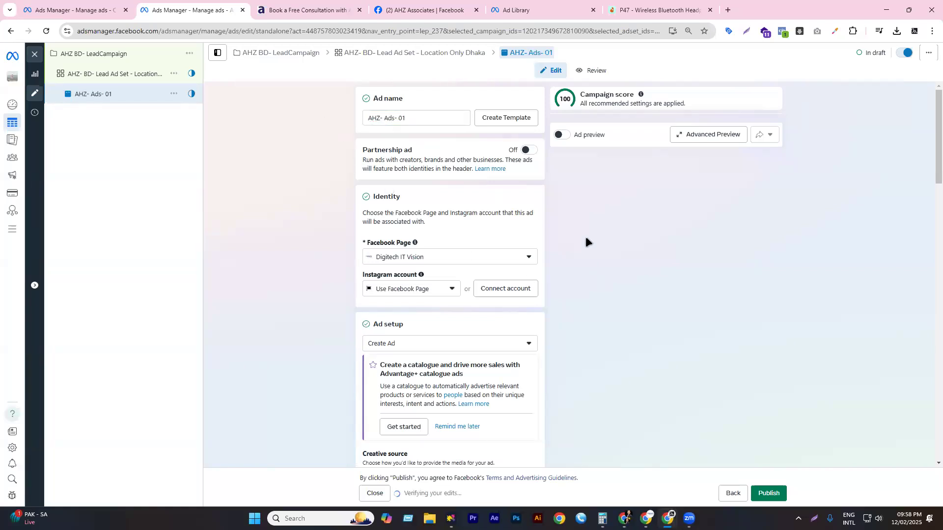
- Reopen the Dhaka lead ad set and scroll through its Website conversion settings
{"action": "left_click", "coordinate": [122, 79]}
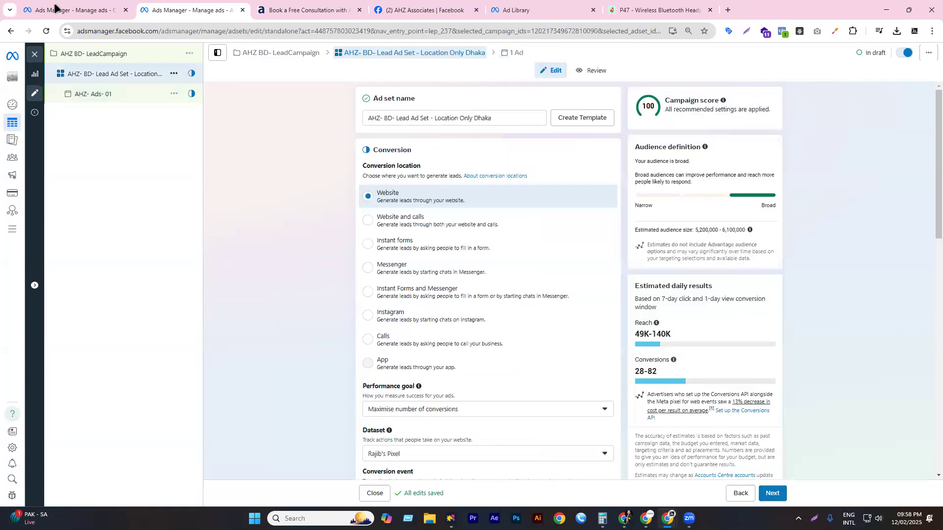
{"action": "scroll", "coordinate": [488, 298], "scroll_direction": "down", "scroll_amount": 5}
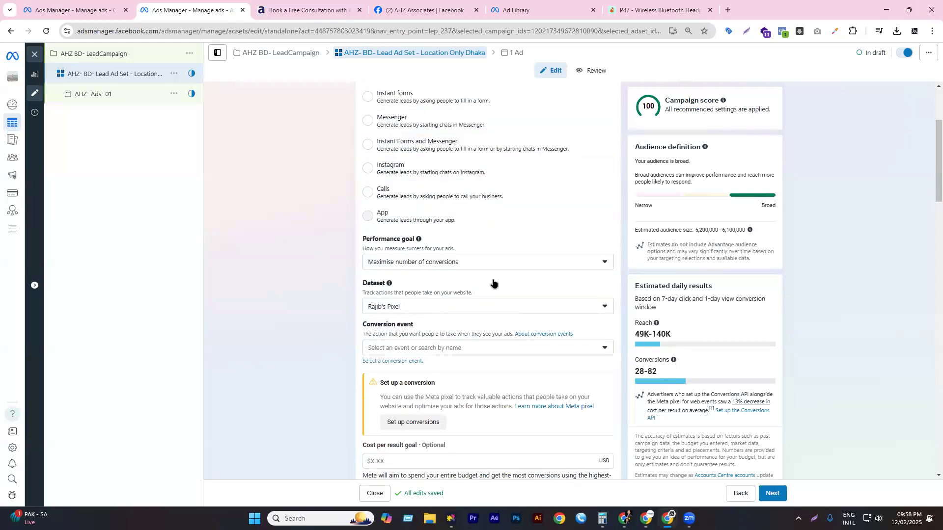
{"action": "scroll", "coordinate": [441, 254], "scroll_direction": "down", "scroll_amount": 5}
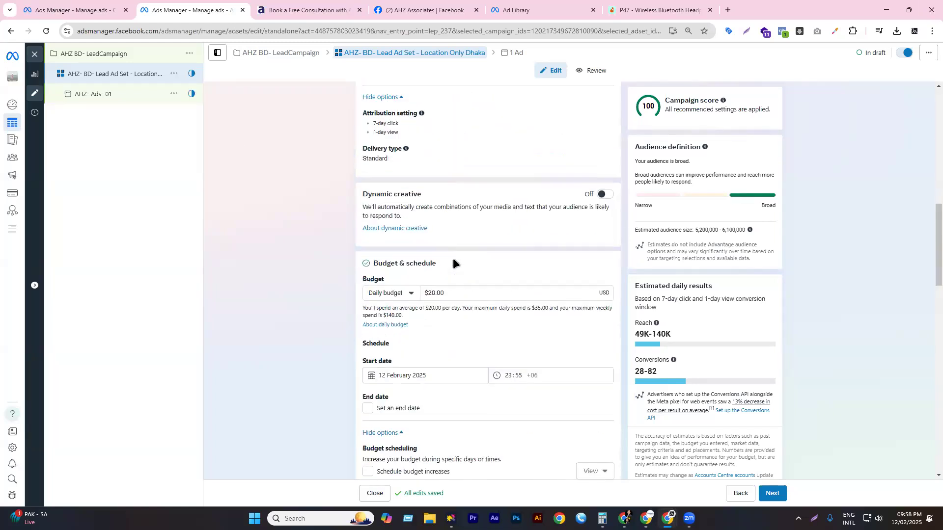
{"action": "scroll", "coordinate": [452, 257], "scroll_direction": "up", "scroll_amount": 10}
{"action": "scroll", "coordinate": [432, 200], "scroll_direction": "up", "scroll_amount": 1}
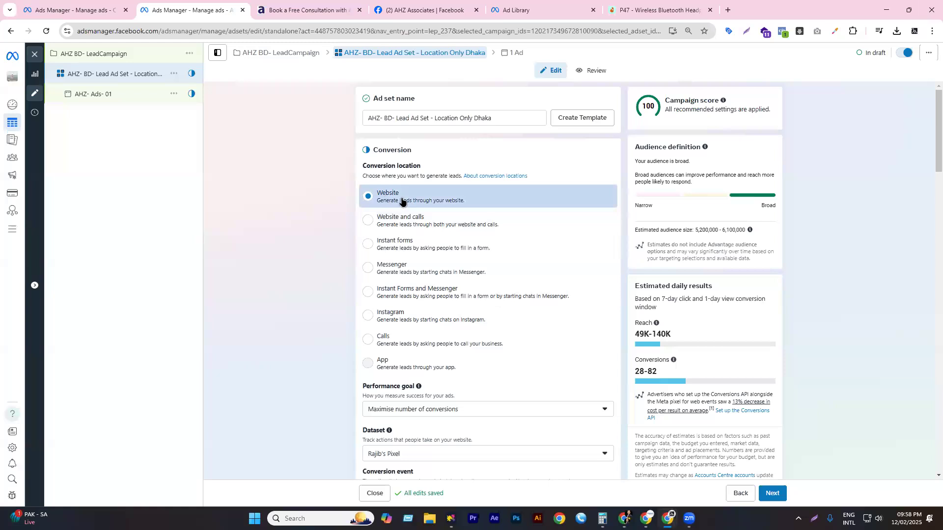
{"action": "scroll", "coordinate": [419, 209], "scroll_direction": "down", "scroll_amount": 2}
{"action": "scroll", "coordinate": [431, 213], "scroll_direction": "down", "scroll_amount": 2}
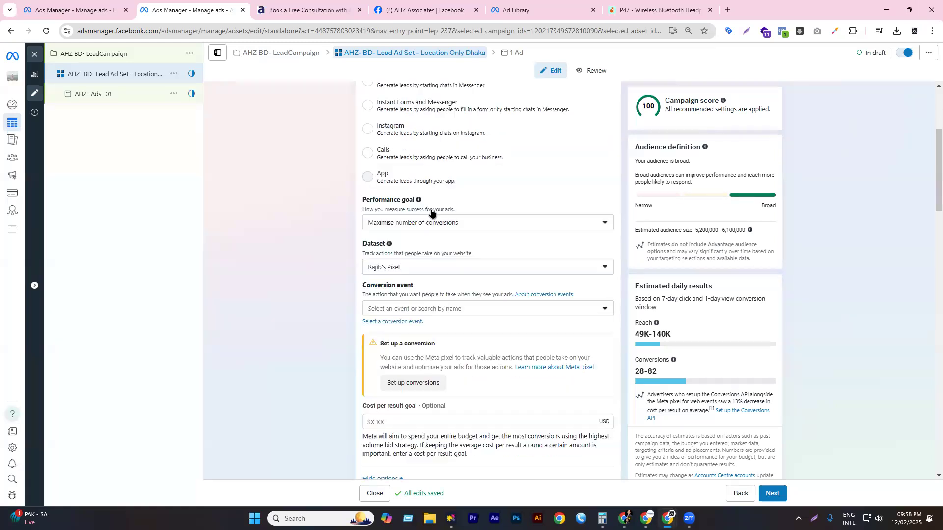
{"action": "scroll", "coordinate": [431, 213], "scroll_direction": "down", "scroll_amount": 3}
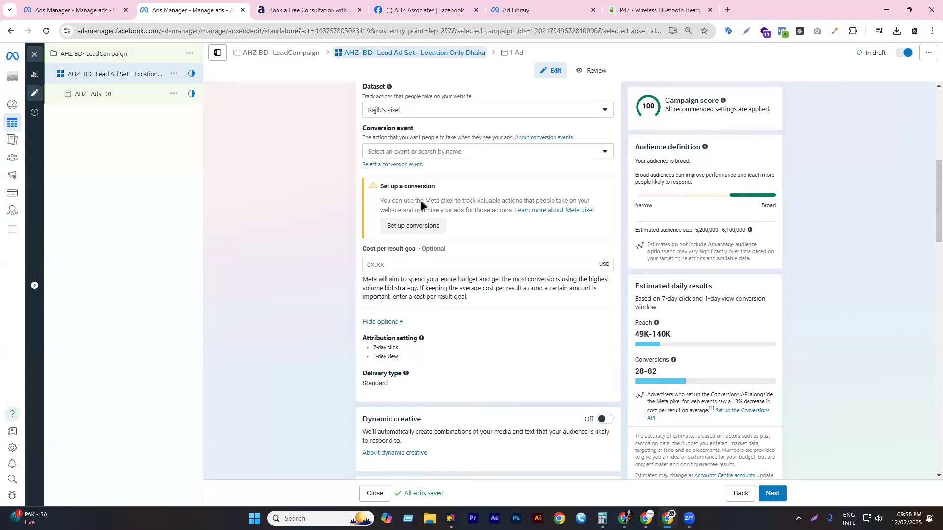
{"action": "scroll", "coordinate": [423, 202], "scroll_direction": "up", "scroll_amount": 7}
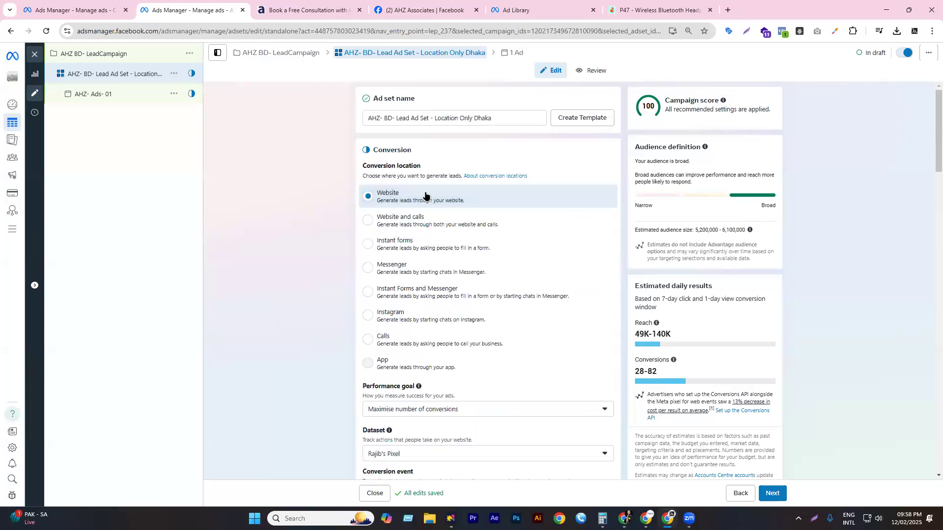
- Open the AHZ- Ads- 01 ad and scroll to its Destination section with Website selected
{"action": "left_click", "coordinate": [93, 93]}
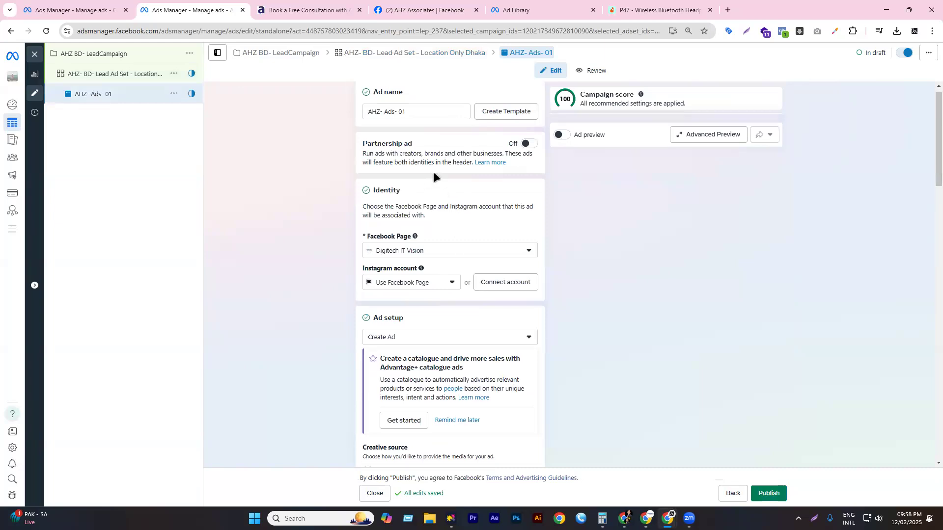
{"action": "scroll", "coordinate": [433, 187], "scroll_direction": "down", "scroll_amount": 2}
{"action": "scroll", "coordinate": [432, 214], "scroll_direction": "up", "scroll_amount": 2}
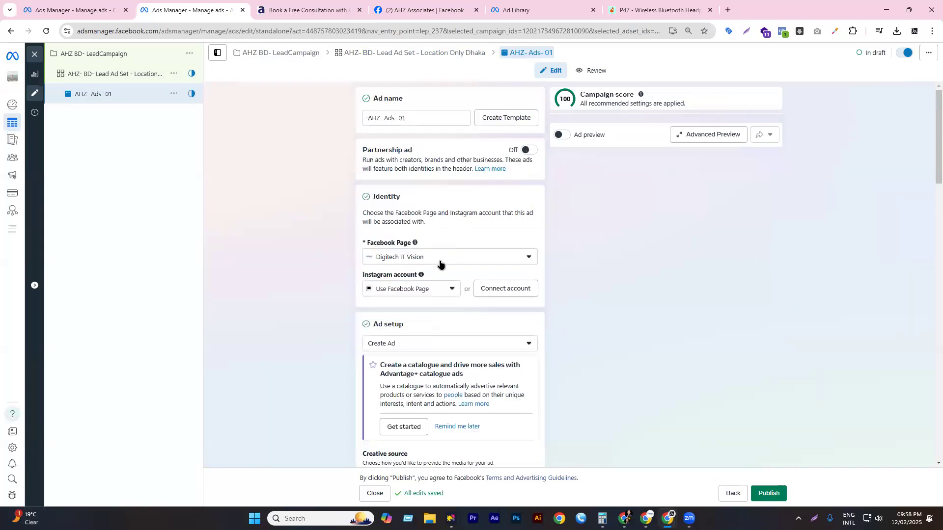
{"action": "scroll", "coordinate": [433, 213], "scroll_direction": "down", "scroll_amount": 1}
{"action": "scroll", "coordinate": [433, 214], "scroll_direction": "down", "scroll_amount": 4}
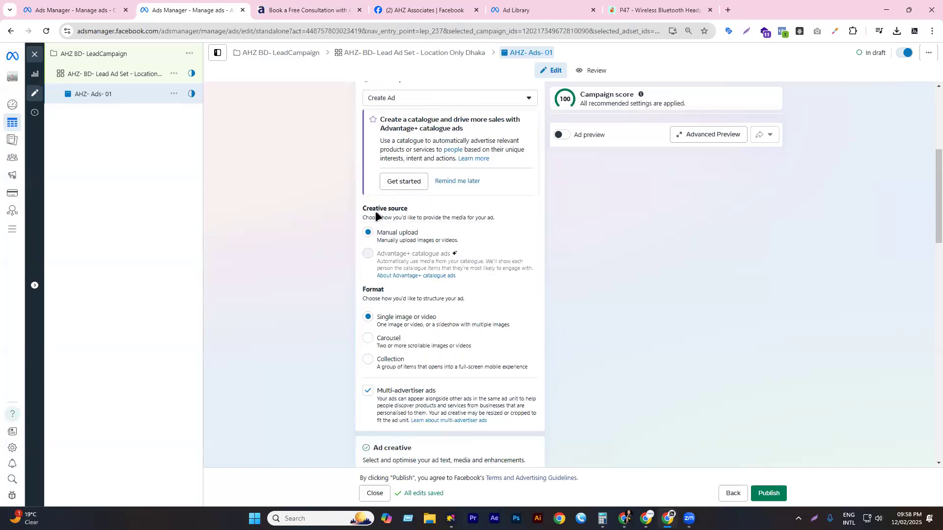
{"action": "scroll", "coordinate": [433, 233], "scroll_direction": "down", "scroll_amount": 2}
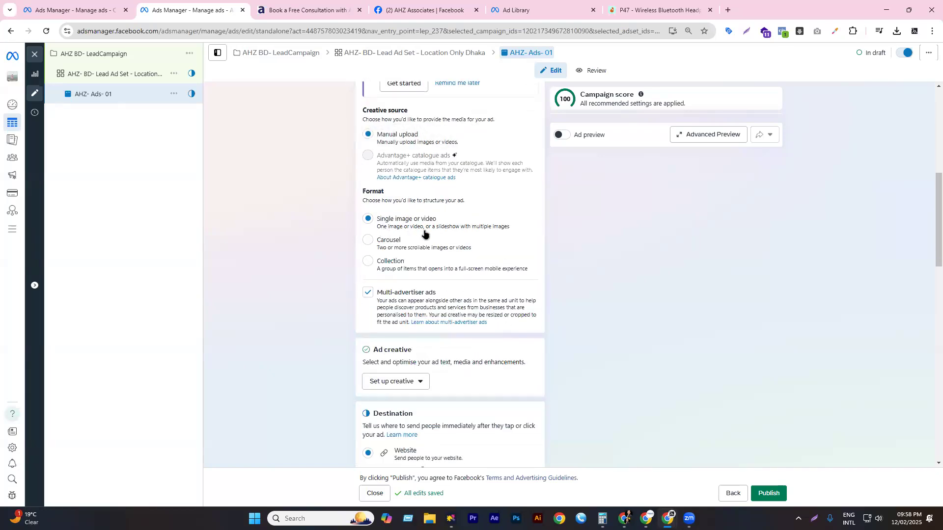
{"action": "scroll", "coordinate": [448, 298], "scroll_direction": "down", "scroll_amount": 2}
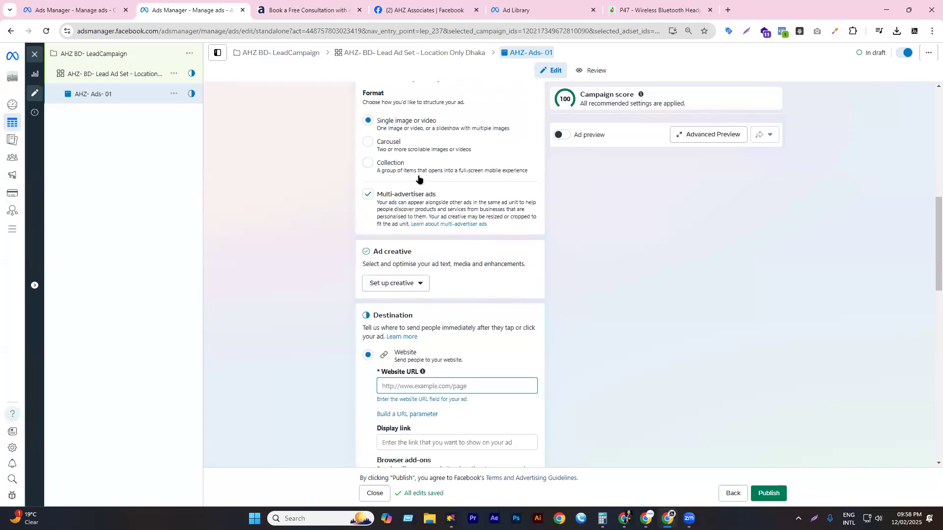
{"action": "scroll", "coordinate": [428, 219], "scroll_direction": "down", "scroll_amount": 2}
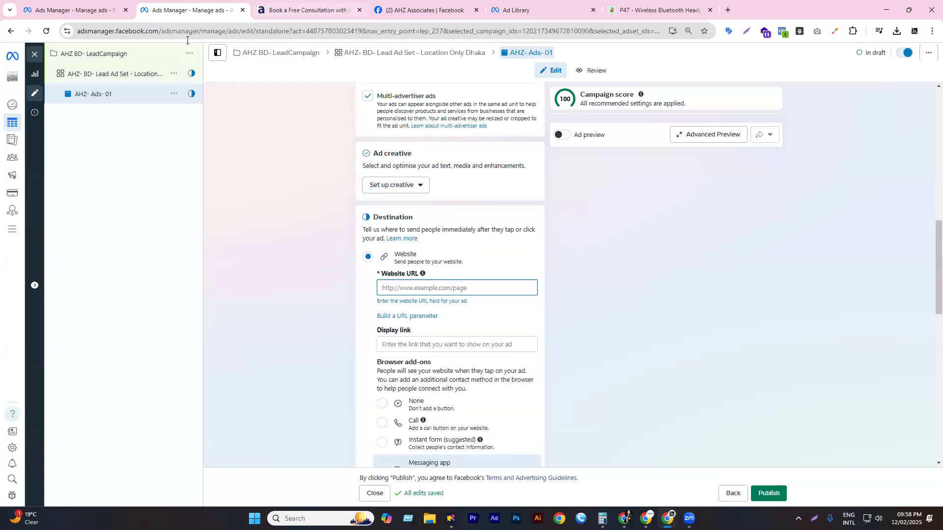
- Copy the AHZ consultation page address and paste it as the ad's Website URL
{"action": "key", "text": "ctrl+Tab"}
{"action": "key", "text": "ctrl+l"}
{"action": "key", "text": "ctrl+c"}
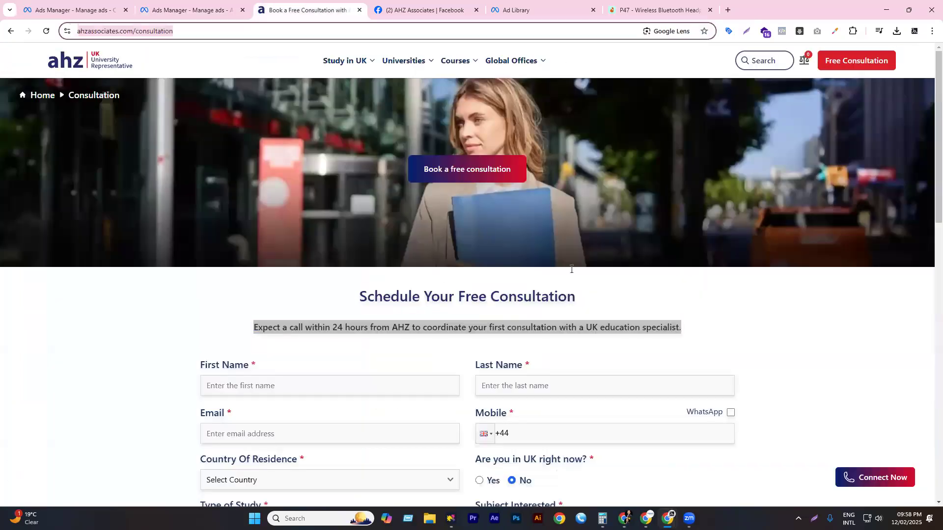
{"action": "scroll", "coordinate": [570, 270], "scroll_direction": "down", "scroll_amount": 3}
{"action": "left_click", "coordinate": [98, 10]}
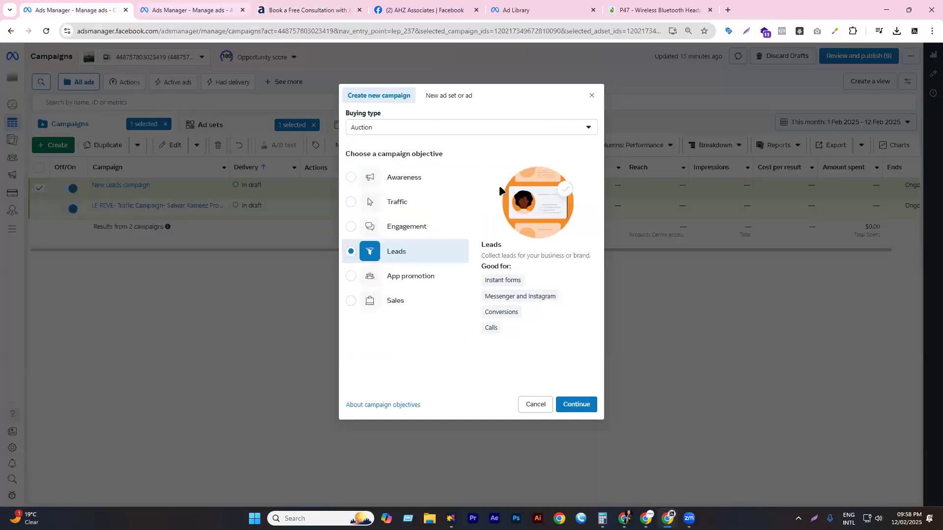
{"action": "key", "text": "ctrl+Tab"}
{"action": "key", "text": "ctrl+v"}
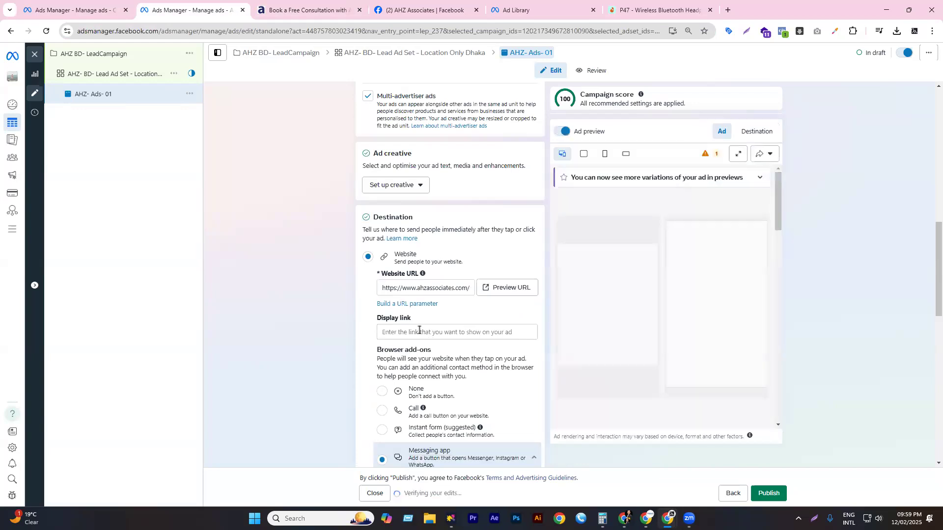
- Paste the address into Display link and trim it down to ahzassociates.com
{"action": "left_click", "coordinate": [413, 413]}
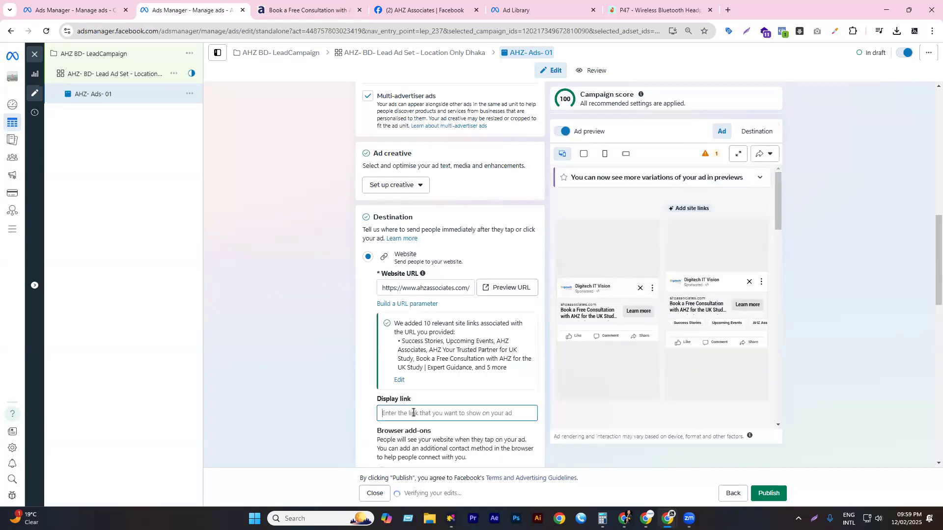
{"action": "key", "text": "ctrl+v"}
{"action": "left_click", "coordinate": [470, 413]}
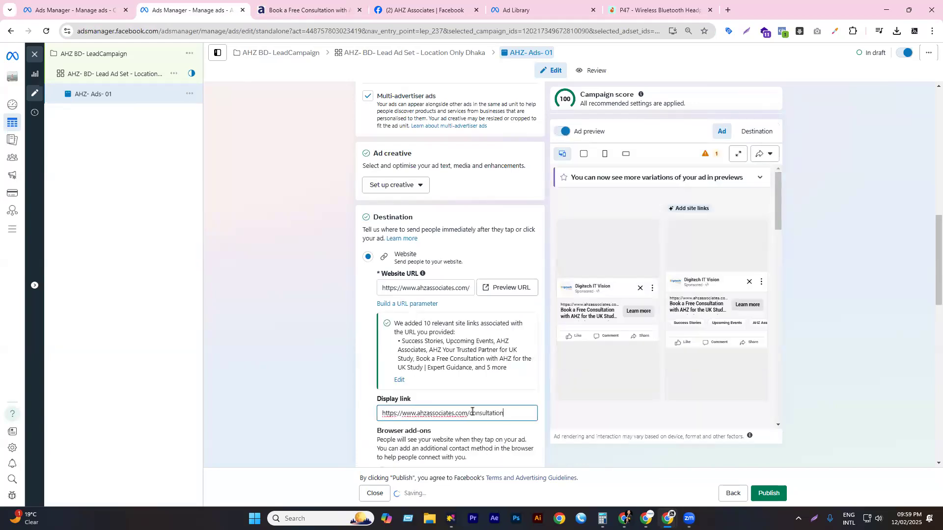
{"action": "key", "text": "shift+End"}
{"action": "key", "text": "BackSpace"}
{"action": "key", "text": "BackSpace"}
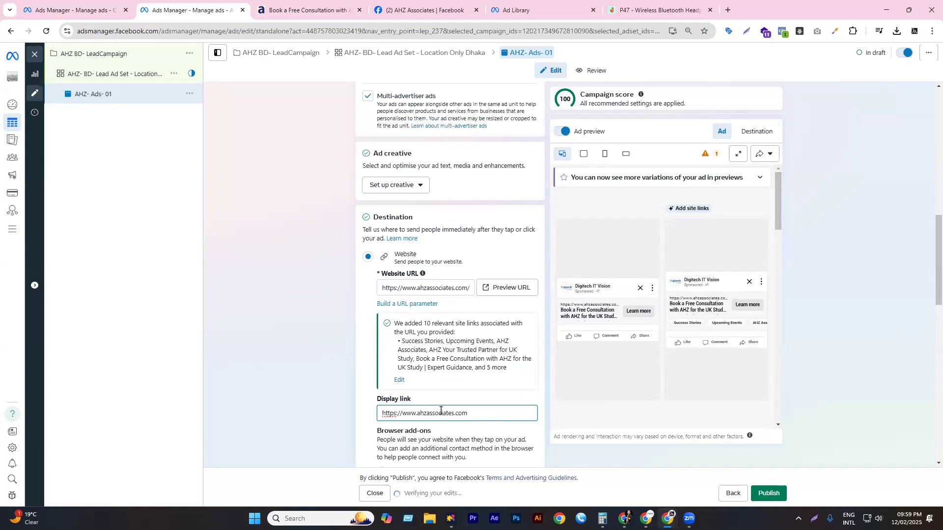
{"action": "left_click_drag", "start_coordinate": [416, 413], "coordinate": [369, 412]}
{"action": "key", "text": "BackSpace"}
{"action": "scroll", "coordinate": [488, 290], "scroll_direction": "down", "scroll_amount": 4}
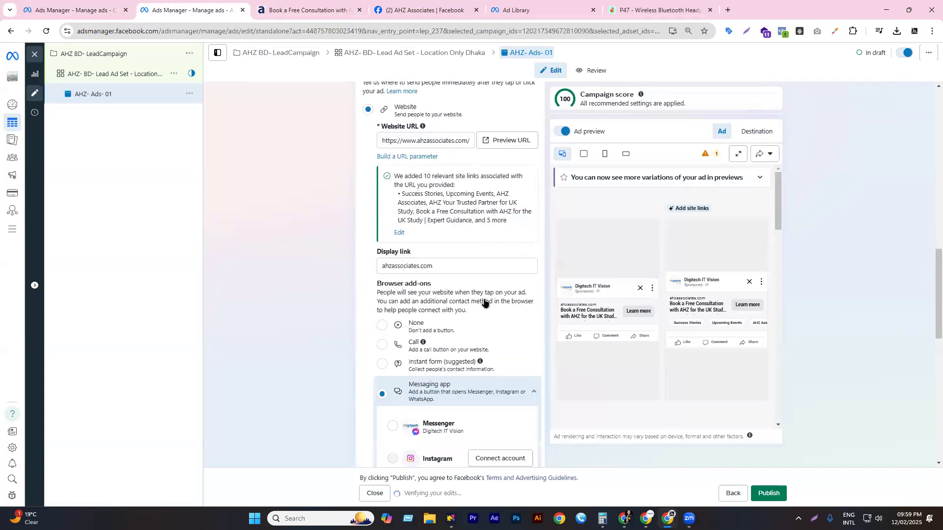
- Turn off extra contact buttons and add a Call add-on with a corrected +880 Bangladesh phone number
{"action": "scroll", "coordinate": [484, 302], "scroll_direction": "down", "scroll_amount": 1}
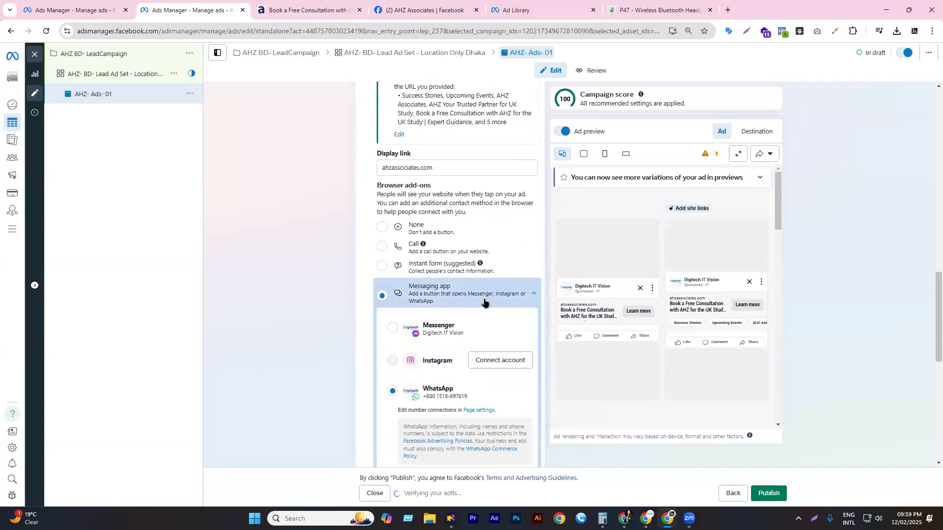
{"action": "left_click", "coordinate": [426, 233]}
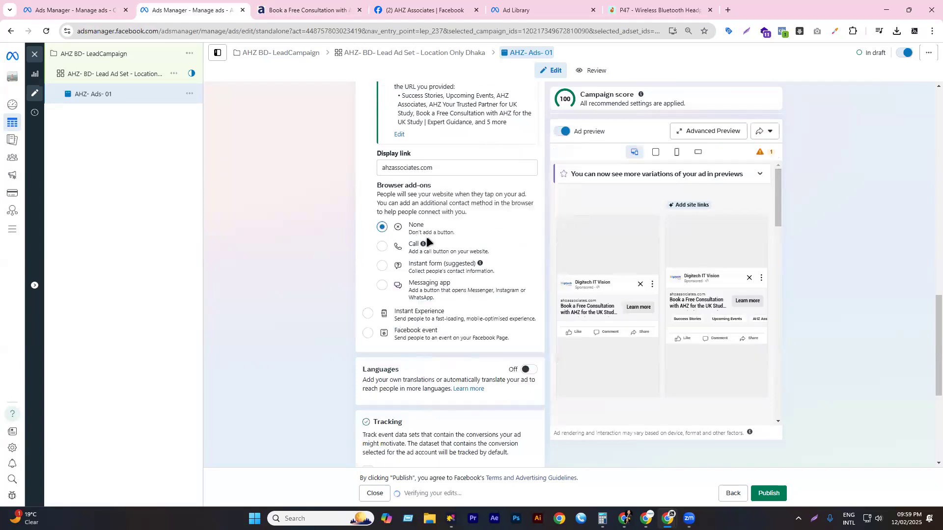
{"action": "left_click", "coordinate": [412, 251]}
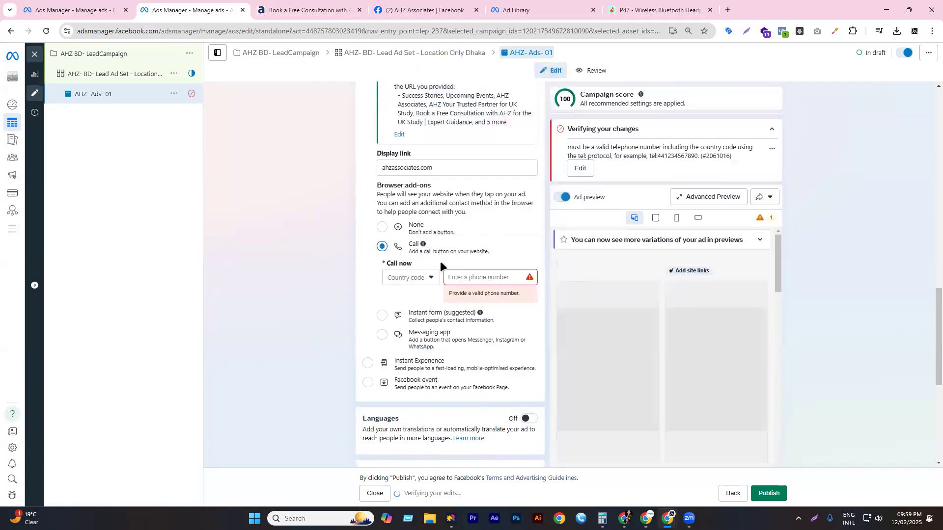
{"action": "left_click", "coordinate": [469, 281]}
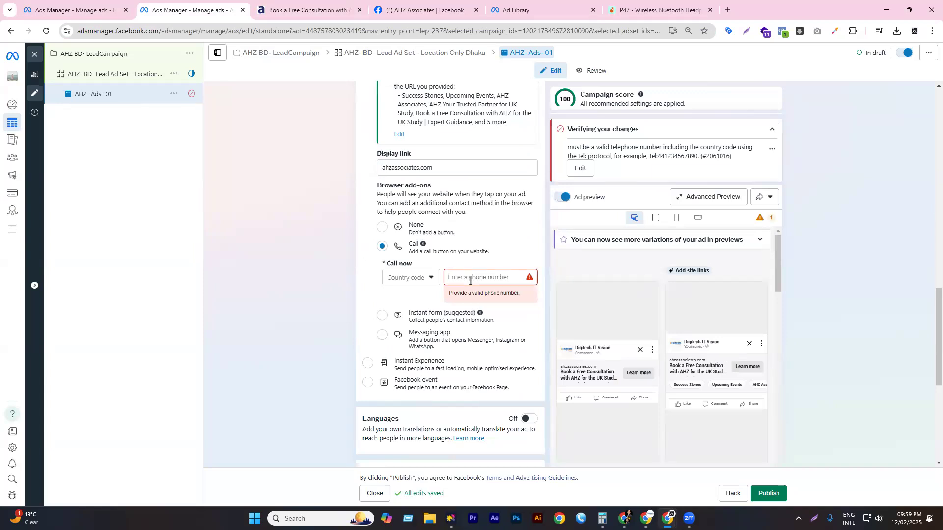
{"action": "double_click", "coordinate": [498, 283]}
{"action": "type", "text": "0"}
{"action": "key", "text": "BackSpace"}
{"action": "left_click", "coordinate": [542, 294]}
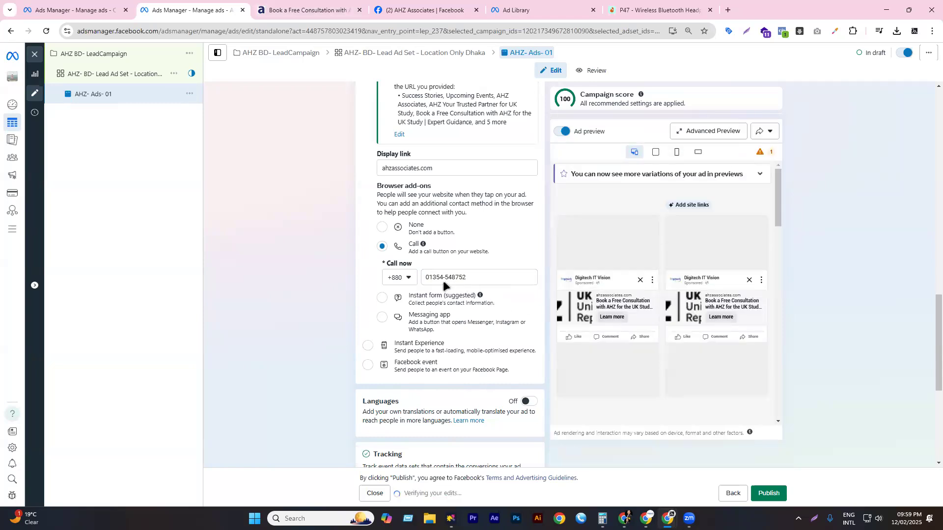
- Scroll back to Ad creative and choose Video ad under Set up creative
{"action": "scroll", "coordinate": [451, 278], "scroll_direction": "down", "scroll_amount": 2}
{"action": "scroll", "coordinate": [451, 282], "scroll_direction": "down", "scroll_amount": 2}
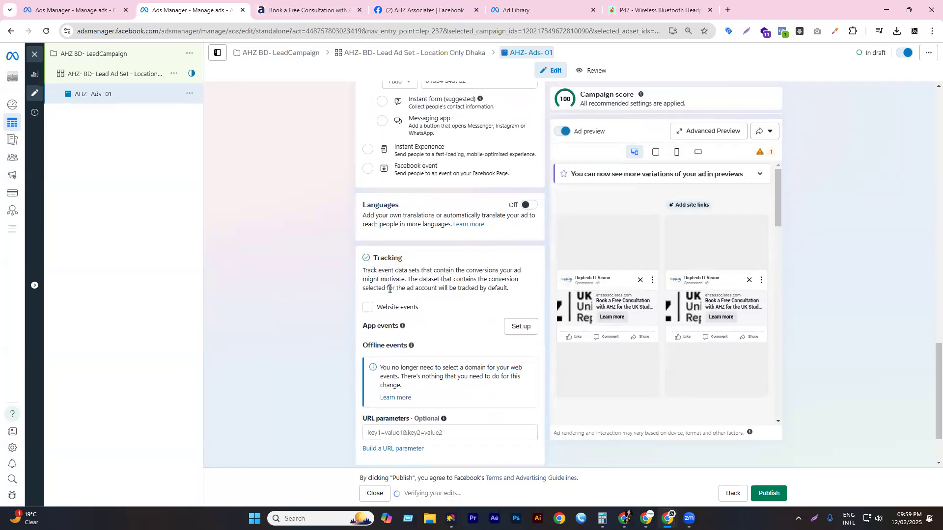
{"action": "scroll", "coordinate": [444, 251], "scroll_direction": "down", "scroll_amount": 2}
{"action": "scroll", "coordinate": [444, 251], "scroll_direction": "up", "scroll_amount": 7}
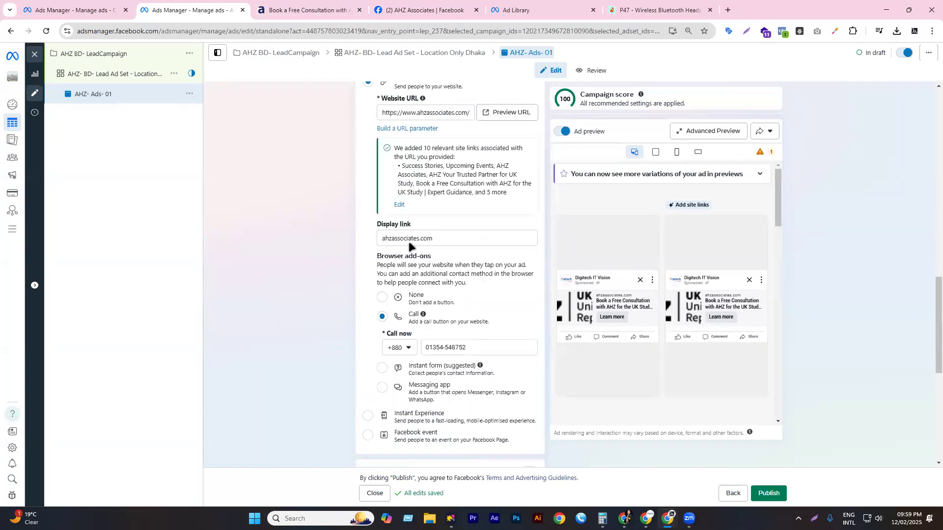
{"action": "scroll", "coordinate": [432, 265], "scroll_direction": "up", "scroll_amount": 6}
{"action": "scroll", "coordinate": [436, 267], "scroll_direction": "up", "scroll_amount": 3}
{"action": "scroll", "coordinate": [449, 274], "scroll_direction": "down", "scroll_amount": 5}
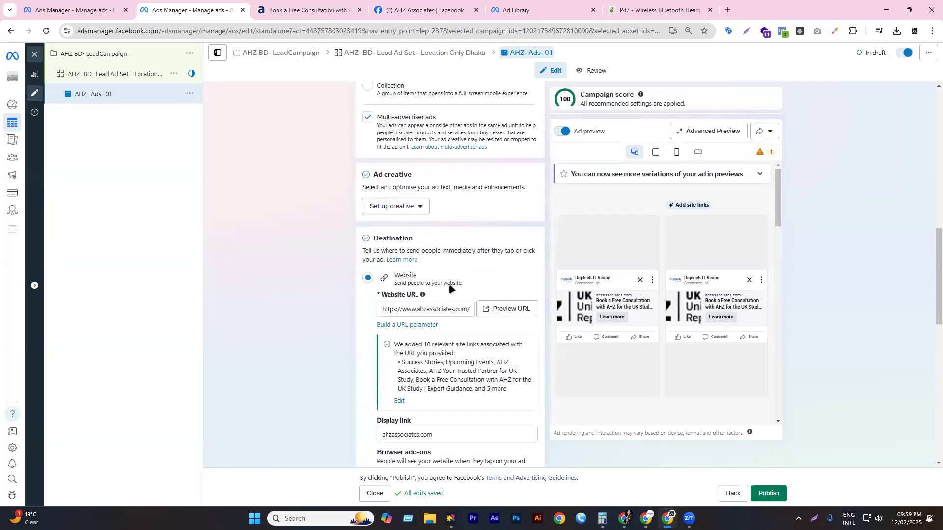
{"action": "scroll", "coordinate": [451, 285], "scroll_direction": "down", "scroll_amount": 3}
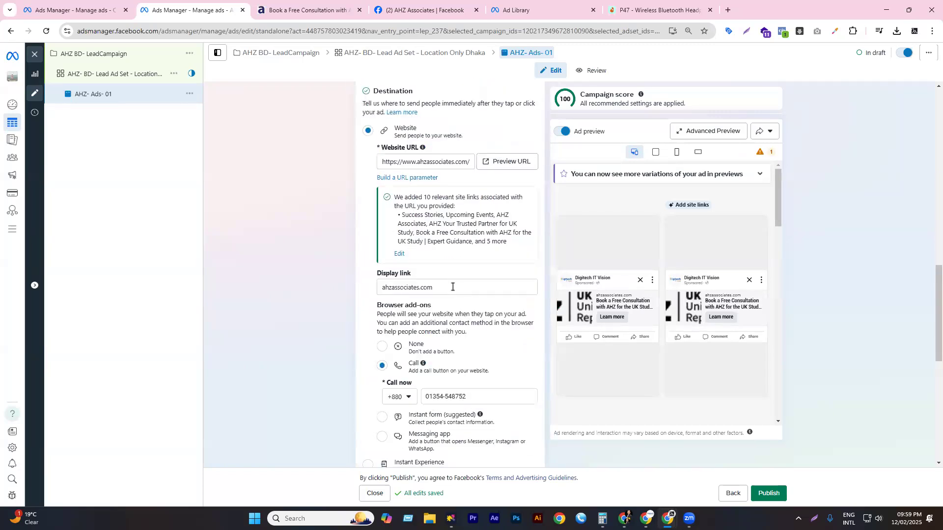
{"action": "scroll", "coordinate": [450, 287], "scroll_direction": "down", "scroll_amount": 3}
{"action": "scroll", "coordinate": [407, 229], "scroll_direction": "up", "scroll_amount": 5}
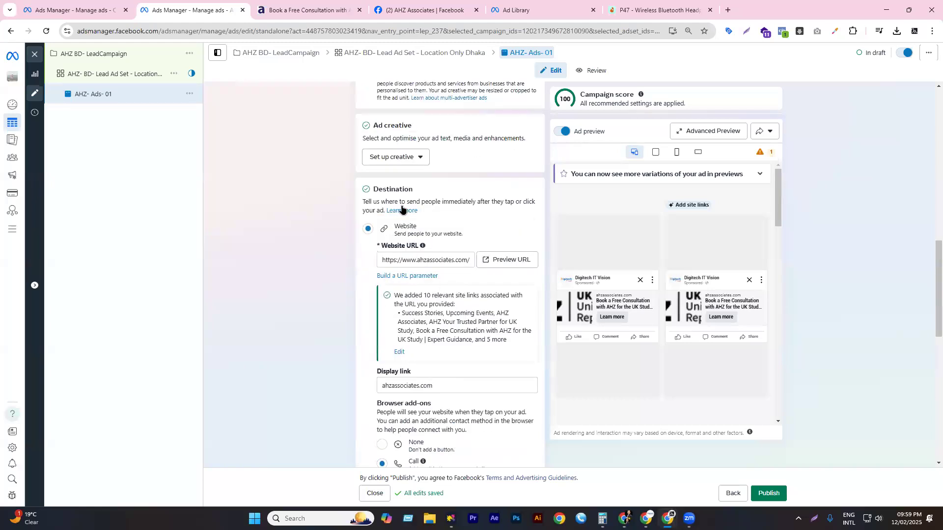
{"action": "scroll", "coordinate": [401, 210], "scroll_direction": "up", "scroll_amount": 2}
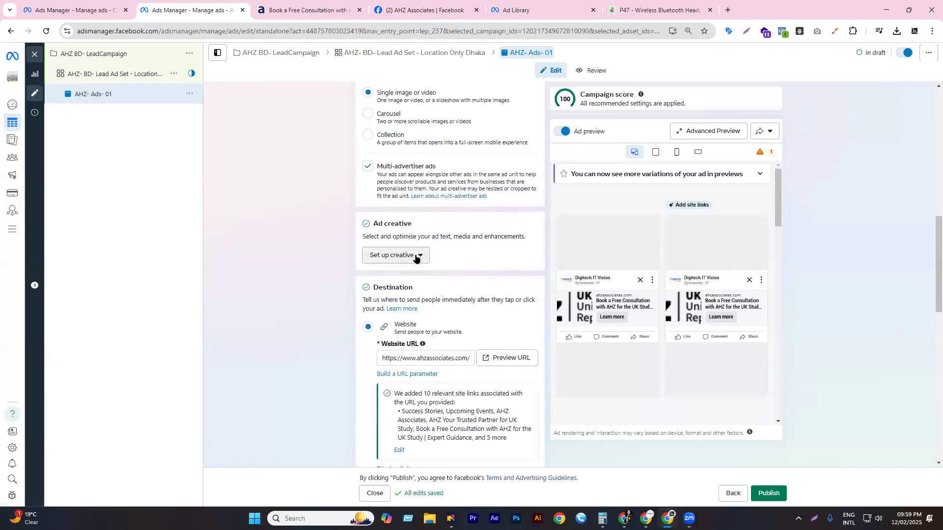
{"action": "left_click", "coordinate": [415, 257]}
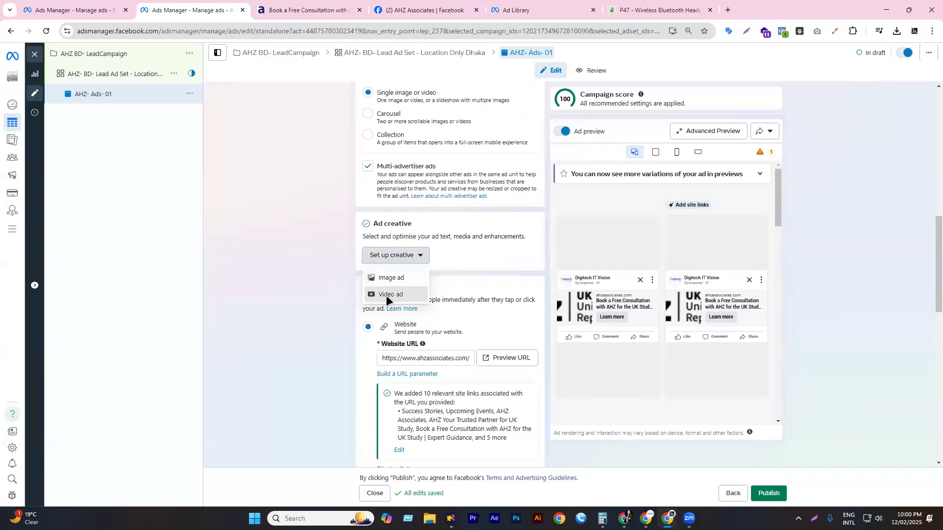
{"action": "left_click", "coordinate": [386, 296]}
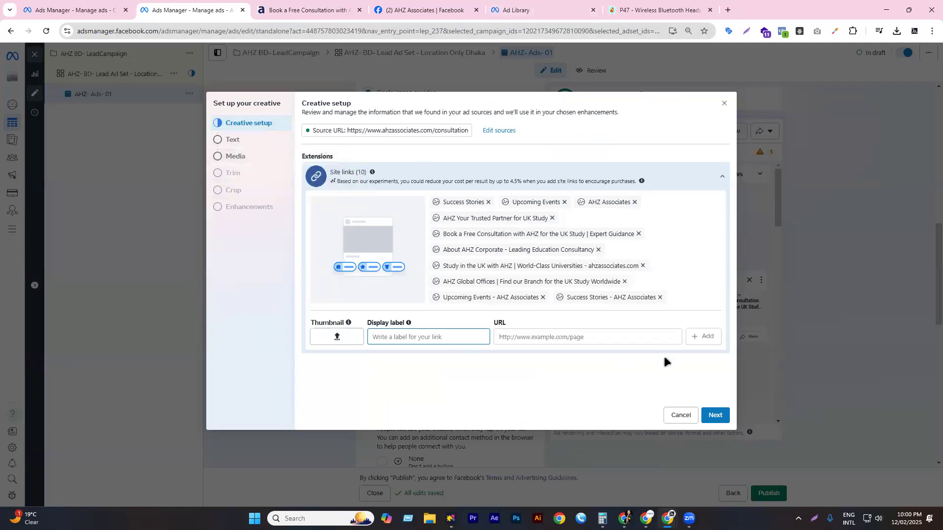
- Advance to the ad text and paste the primary text paragraph from the ad copy document
{"action": "left_click", "coordinate": [710, 412]}
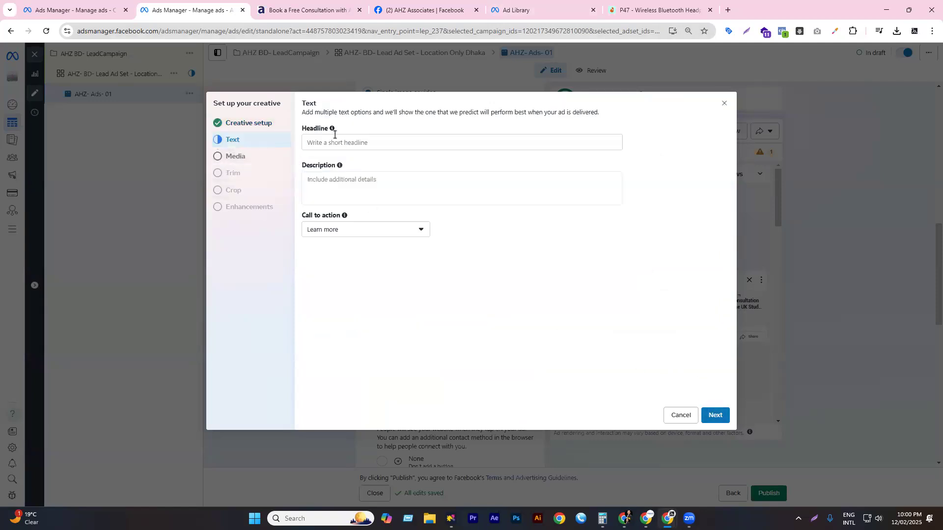
{"action": "left_click", "coordinate": [352, 160]}
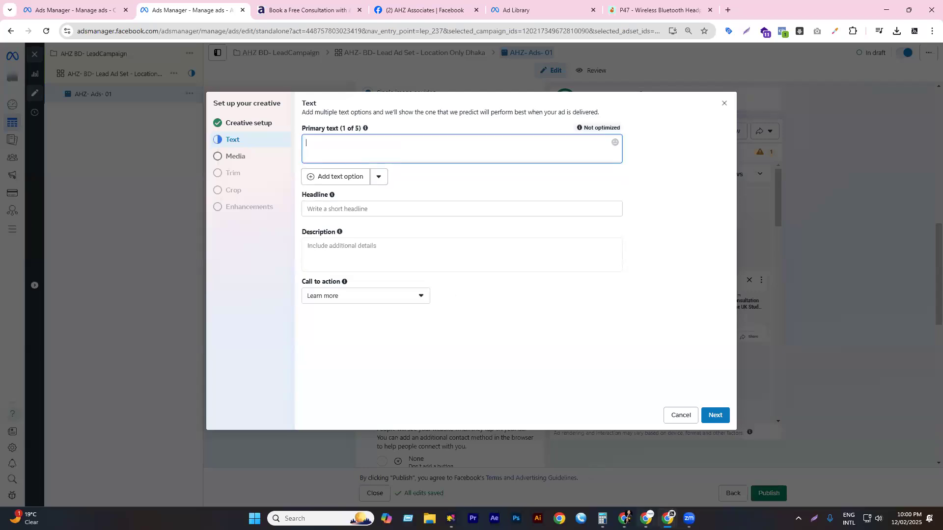
{"action": "key", "text": "alt+Tab"}
{"action": "left_click_drag", "start_coordinate": [526, 204], "coordinate": [292, 194]}
{"action": "key", "text": "ctrl+c"}
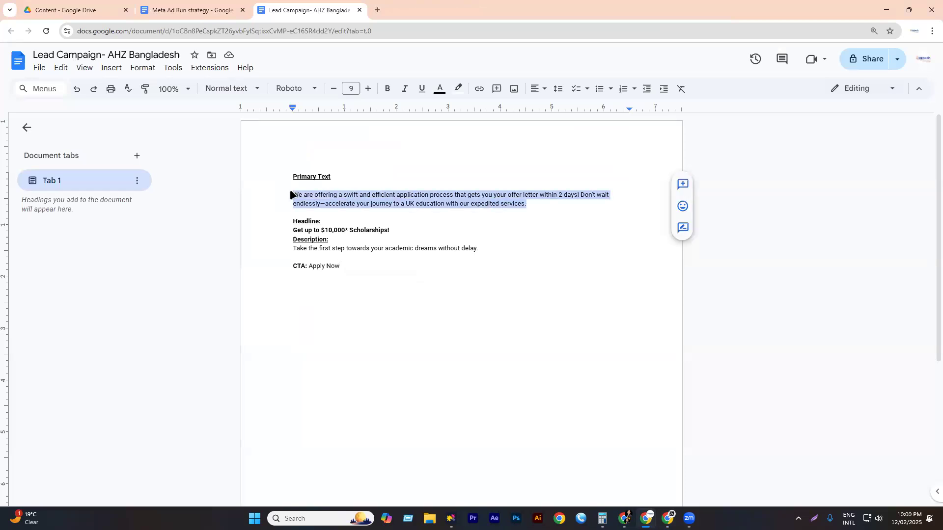
{"action": "left_click", "coordinate": [886, 9]}
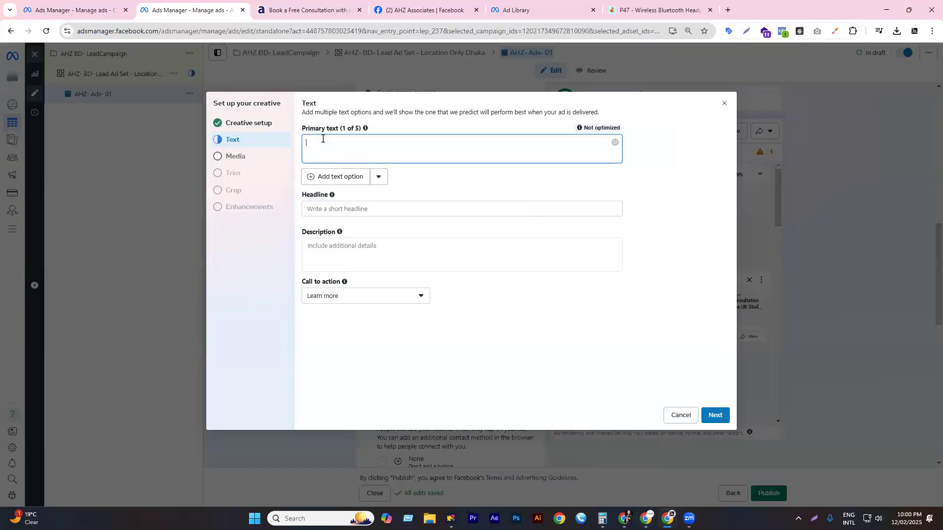
{"action": "key", "text": "ctrl+v"}
- Copy and paste the headline 'Get up to $10,000* Scholarships!' from the document
{"action": "left_click", "coordinate": [343, 209]}
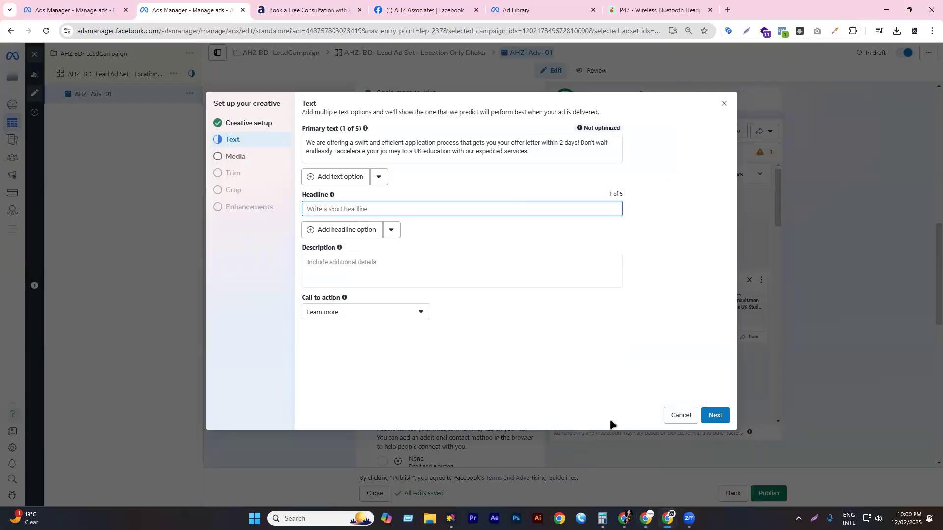
{"action": "key", "text": "alt+Tab"}
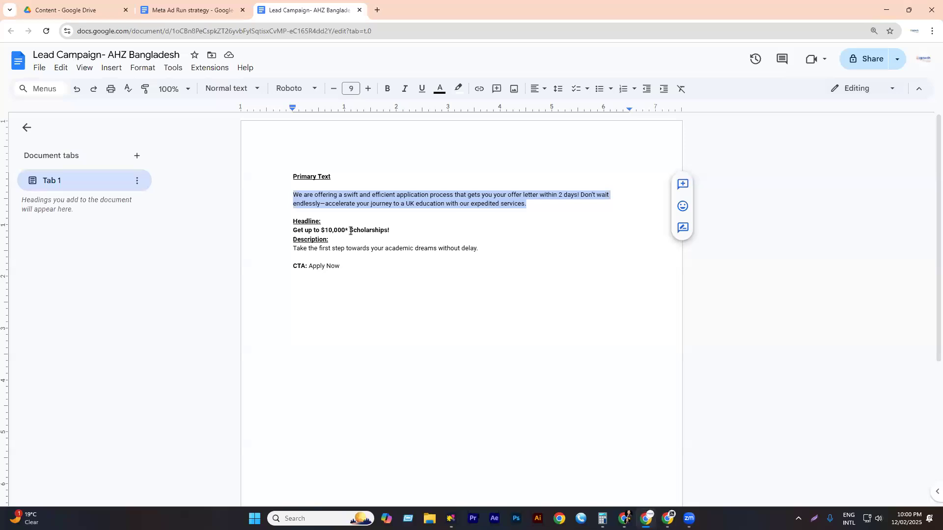
{"action": "left_click", "coordinate": [368, 230]}
{"action": "triple_click", "coordinate": [367, 230]}
{"action": "key", "text": "ctrl+c"}
{"action": "key", "text": "alt+Tab"}
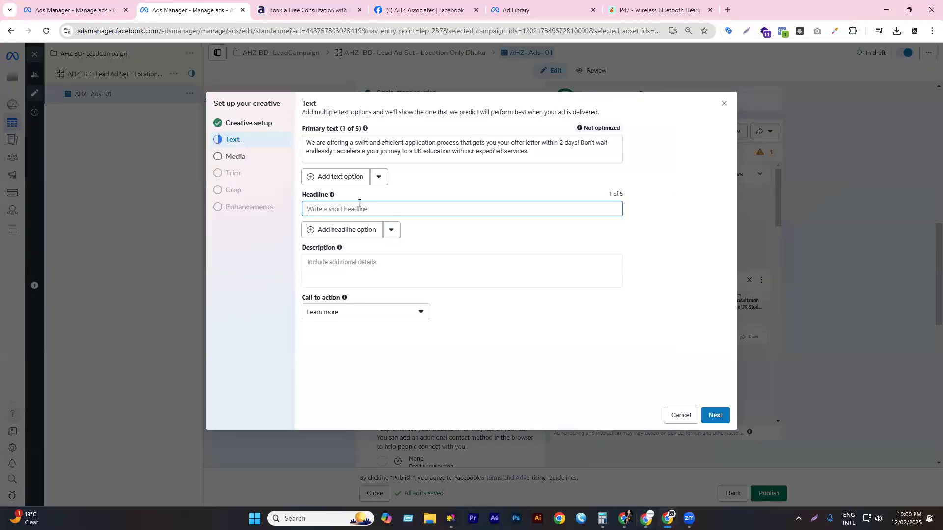
{"action": "key", "text": "ctrl+v"}
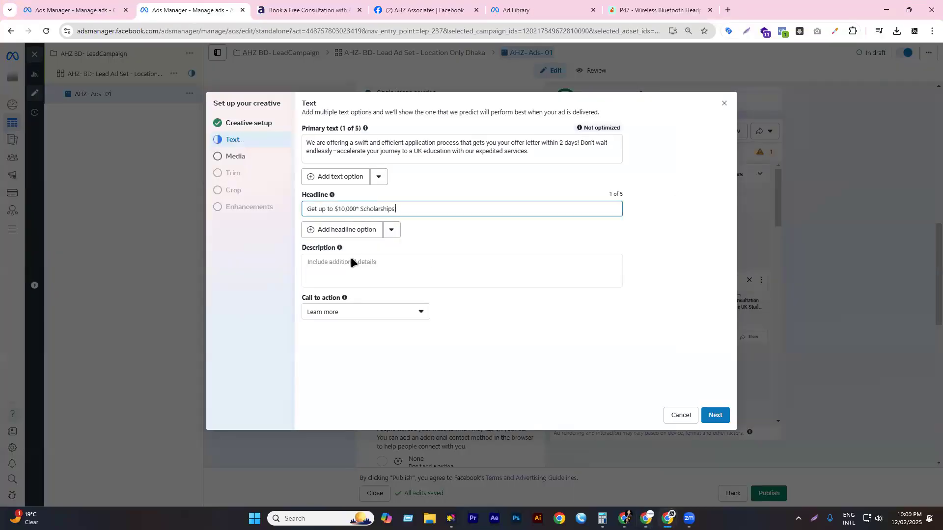
- Copy the description sentence from the document into the Description field
{"action": "left_click", "coordinate": [397, 284]}
{"action": "mouse_move", "coordinate": [646, 518]}
{"action": "left_click", "coordinate": [613, 464]}
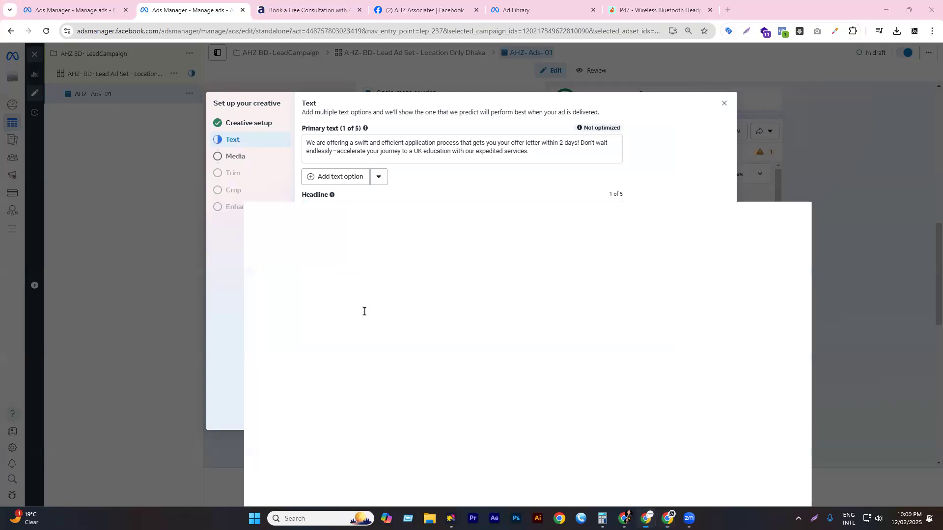
{"action": "triple_click", "coordinate": [319, 252]}
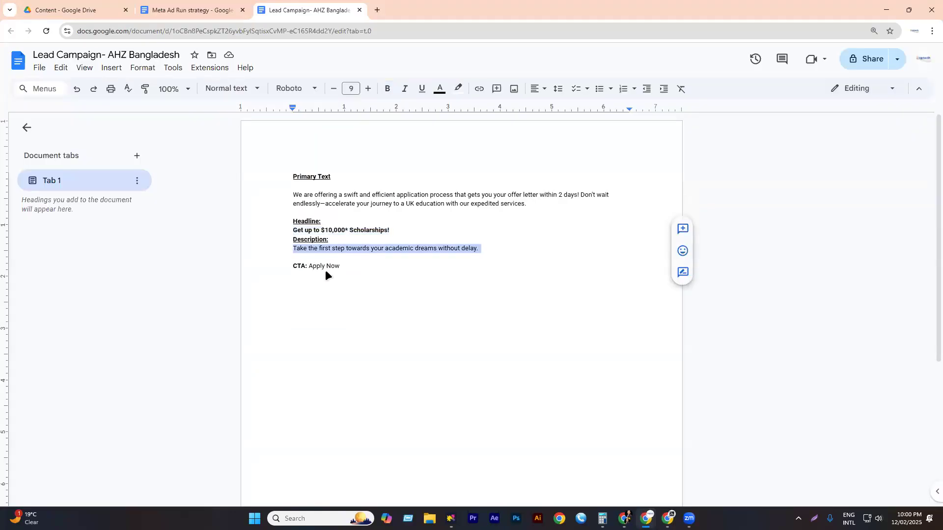
{"action": "left_click", "coordinate": [668, 517]}
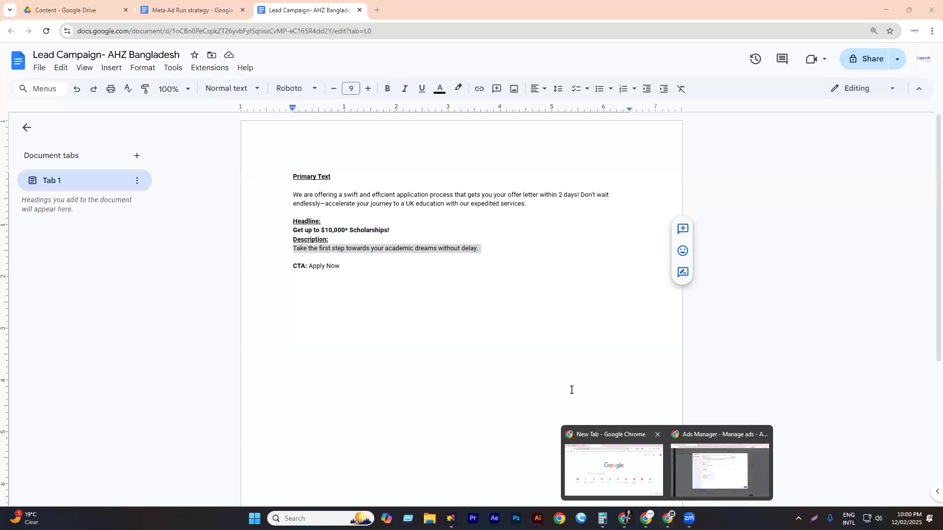
{"action": "left_click", "coordinate": [721, 454]}
{"action": "key", "text": "ctrl+v"}
- Set the call to action to Apply now
{"action": "left_click", "coordinate": [347, 334]}
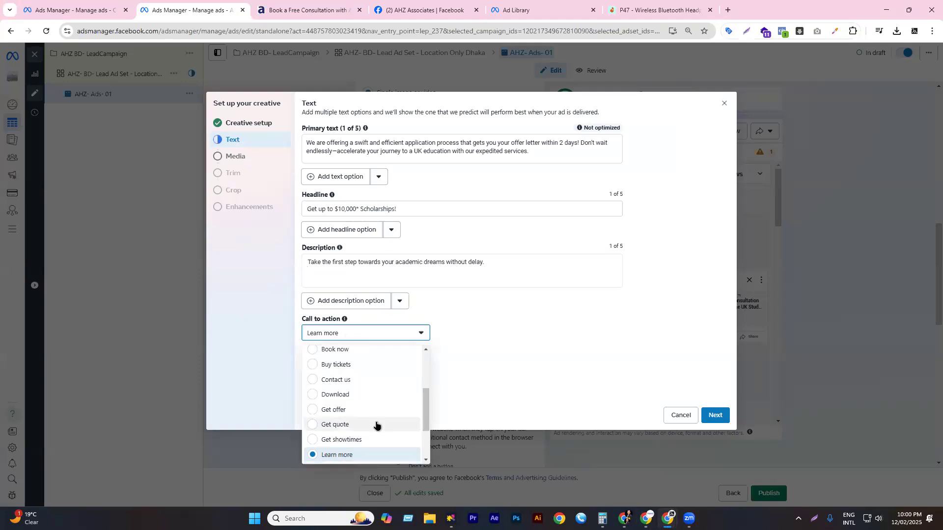
{"action": "scroll", "coordinate": [376, 425], "scroll_direction": "down", "scroll_amount": 3}
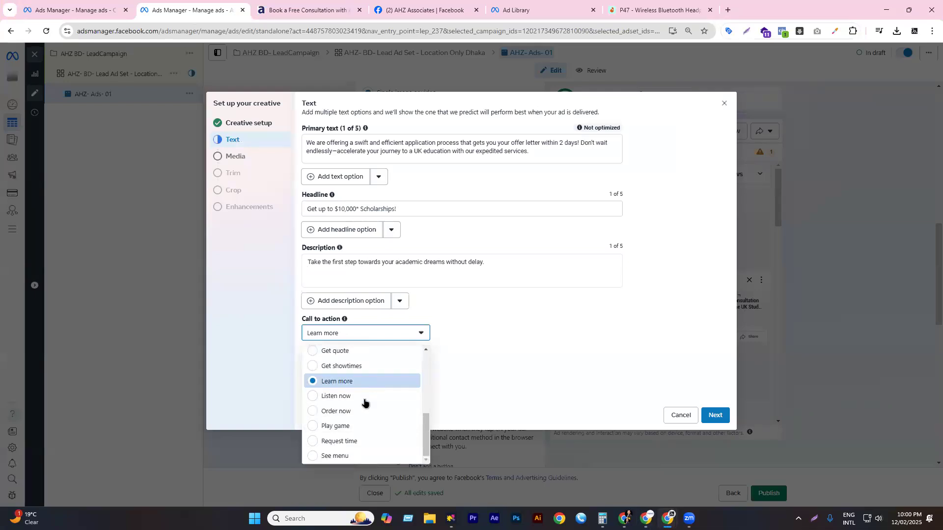
{"action": "scroll", "coordinate": [364, 403], "scroll_direction": "up", "scroll_amount": 1}
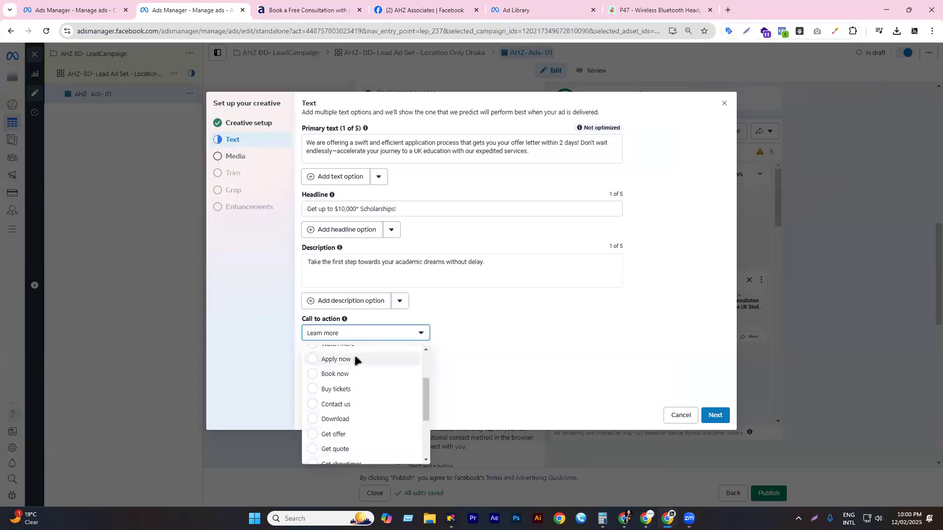
{"action": "left_click", "coordinate": [356, 361]}
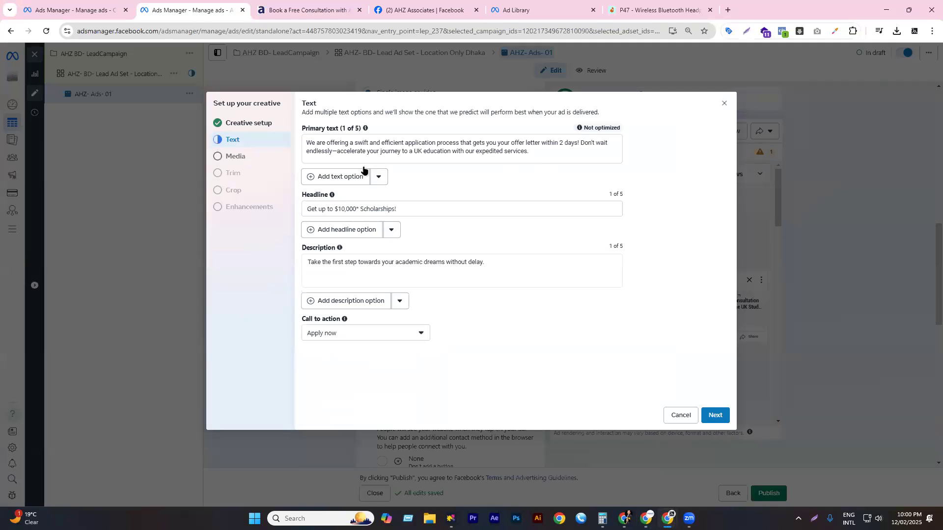
- Move to media upload and rename the downloaded video in Downloads to AHZ- Video.mp4
{"action": "left_click", "coordinate": [715, 416]}
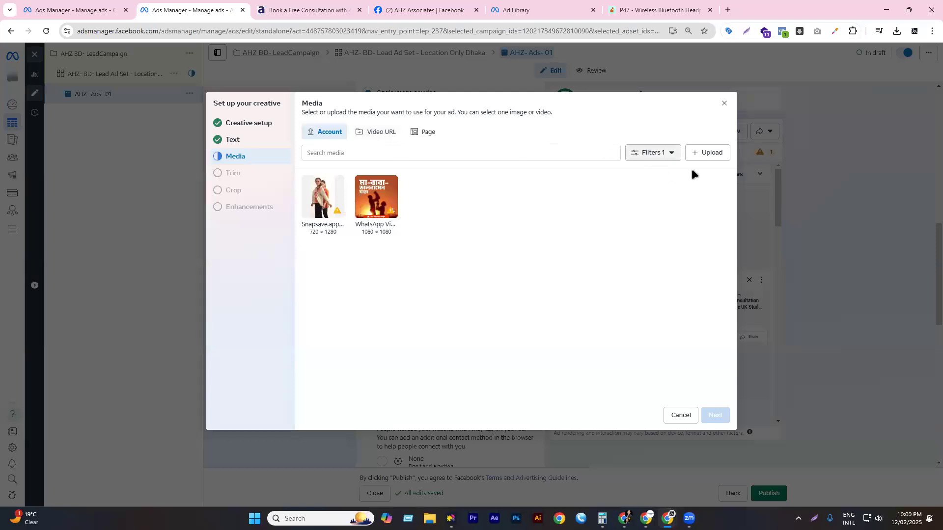
{"action": "left_click", "coordinate": [702, 152]}
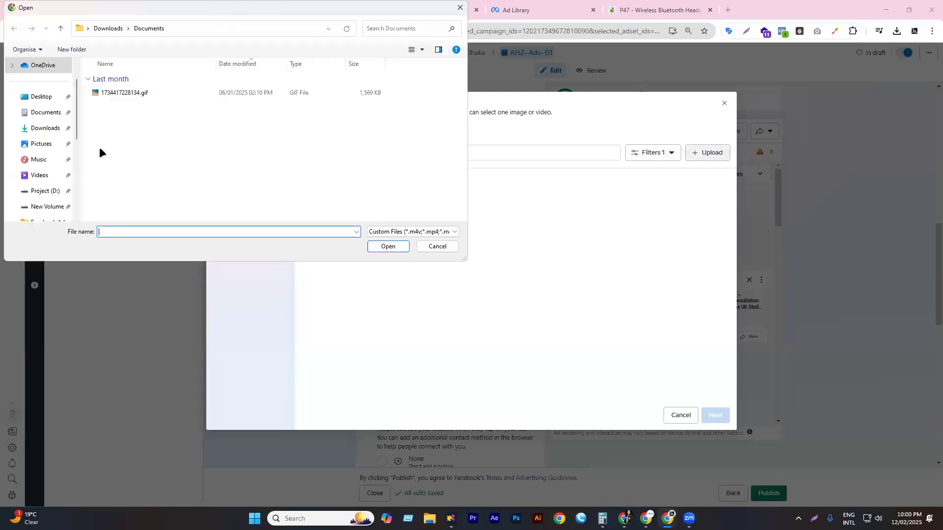
{"action": "left_click", "coordinate": [37, 97]}
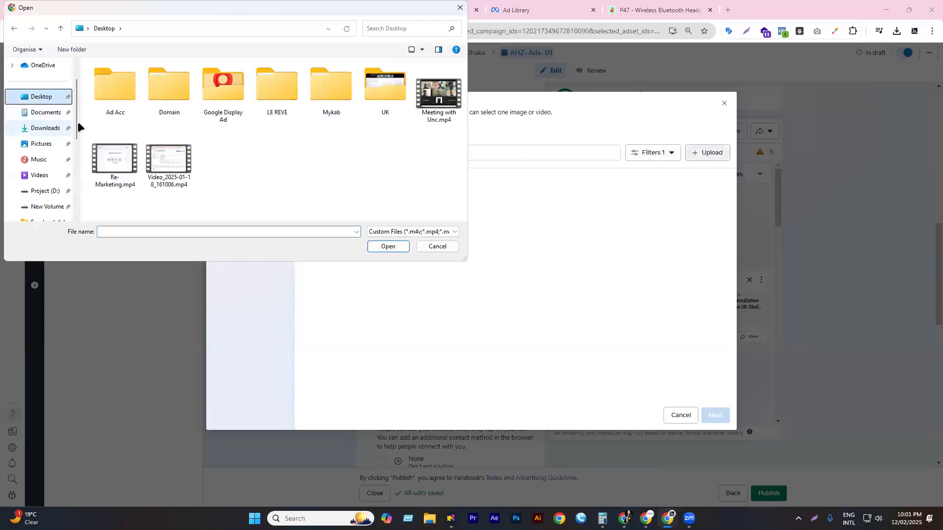
{"action": "left_click", "coordinate": [46, 128]}
{"action": "left_click", "coordinate": [114, 100]}
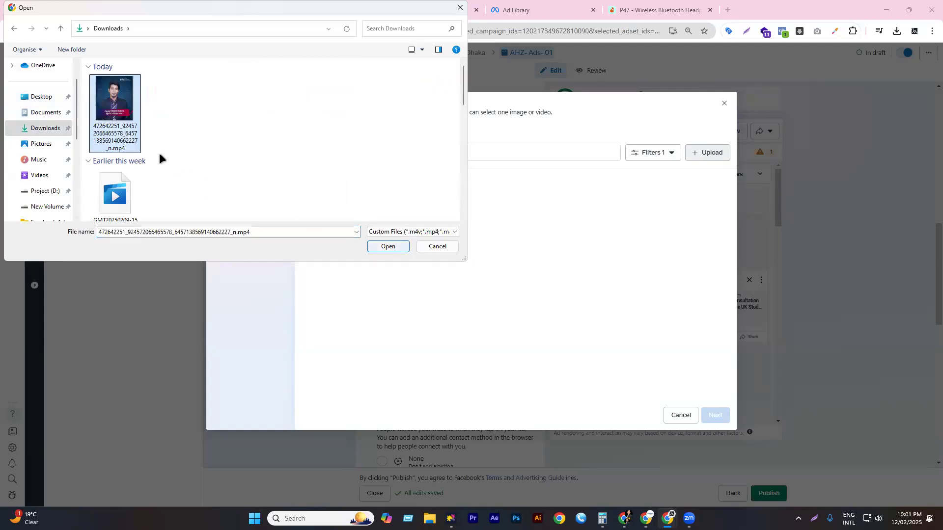
{"action": "left_click", "coordinate": [117, 133]}
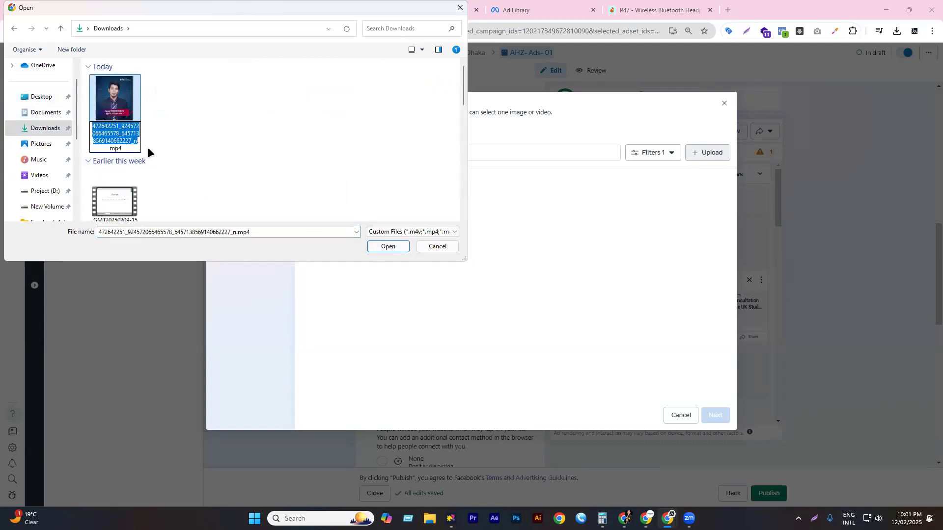
{"action": "type", "text": "AHZ- "}
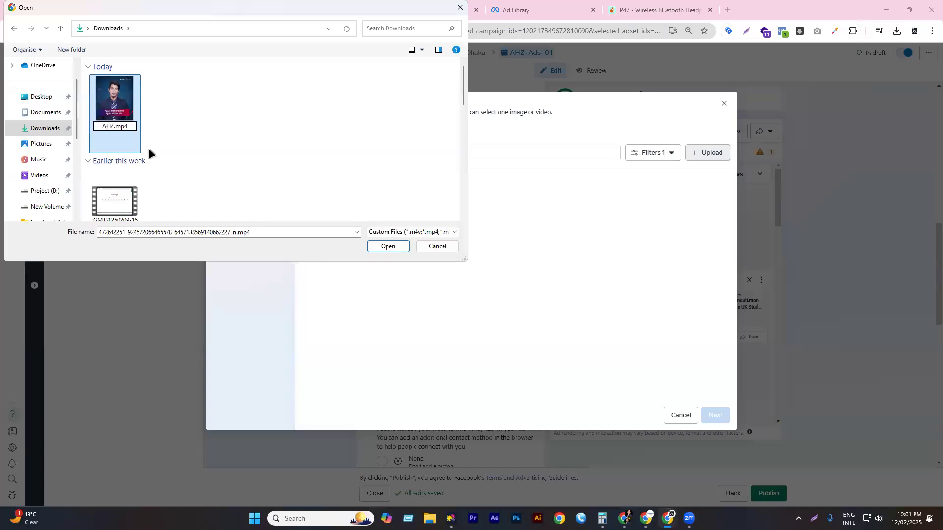
{"action": "type", "text": "Video"}
{"action": "key", "text": "Return"}
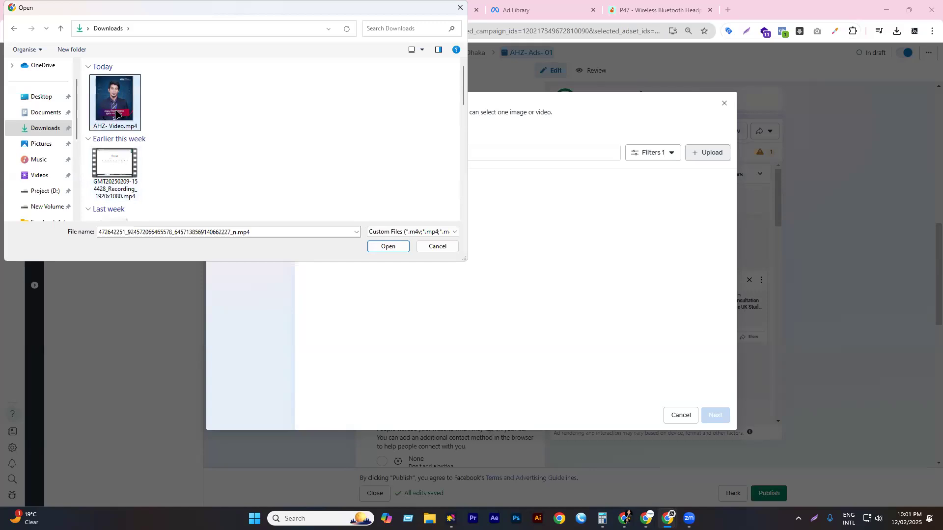
- Upload AHZ- Video.mp4 to the ad and accept the creative enhancements step
{"action": "left_click", "coordinate": [388, 246]}
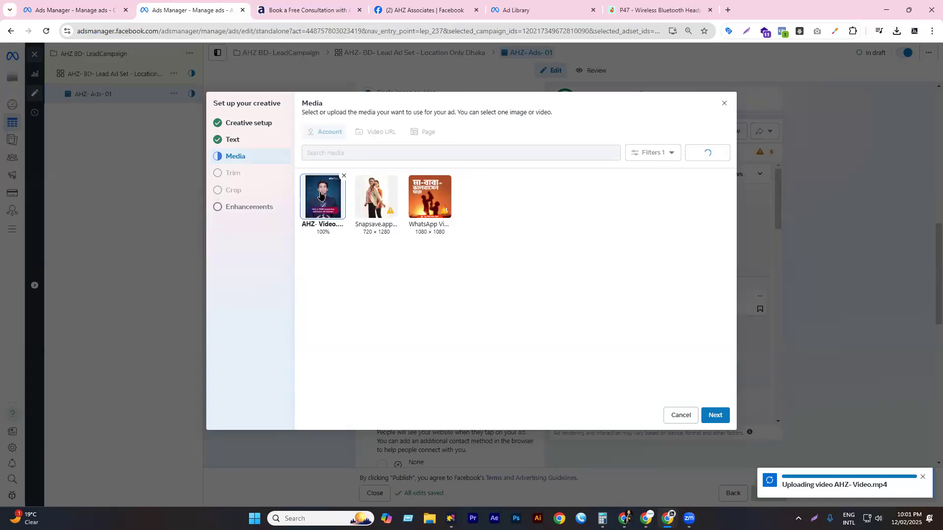
{"action": "left_click", "coordinate": [716, 417]}
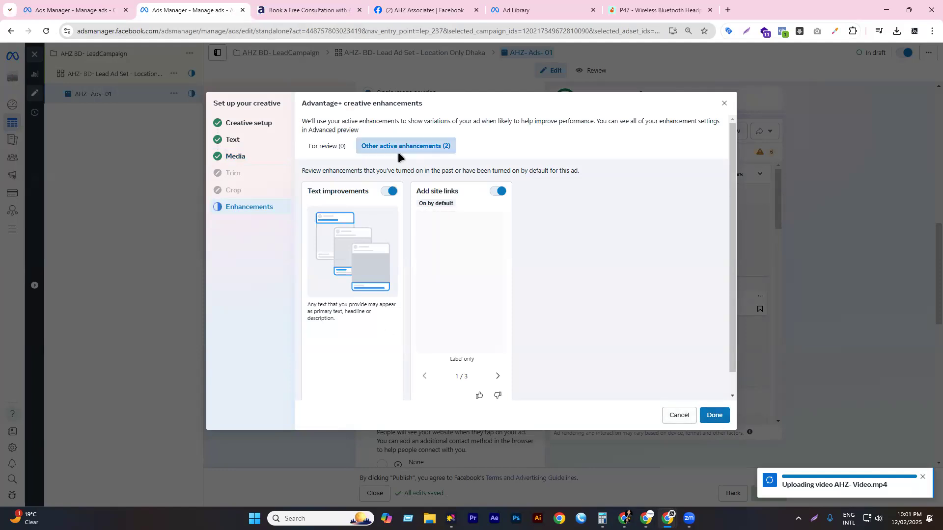
{"action": "scroll", "coordinate": [400, 162], "scroll_direction": "down", "scroll_amount": 1}
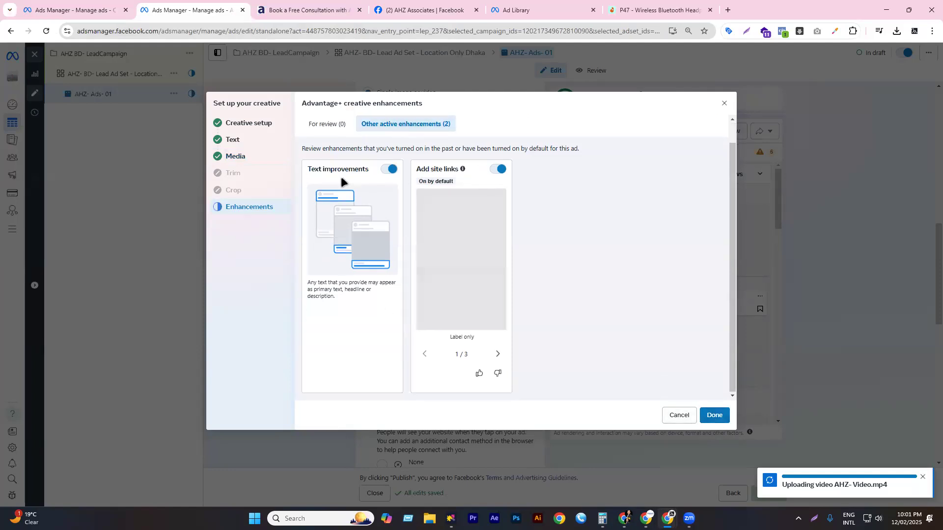
{"action": "left_click", "coordinate": [713, 416]}
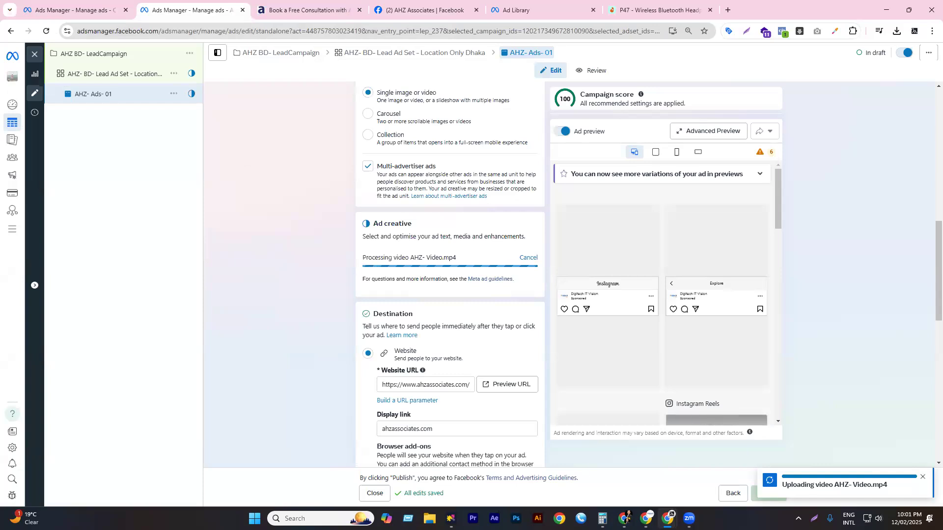
- Let the video process while scrolling the Ad creative section to the Primary text box
{"action": "scroll", "coordinate": [406, 344], "scroll_direction": "down", "scroll_amount": 2}
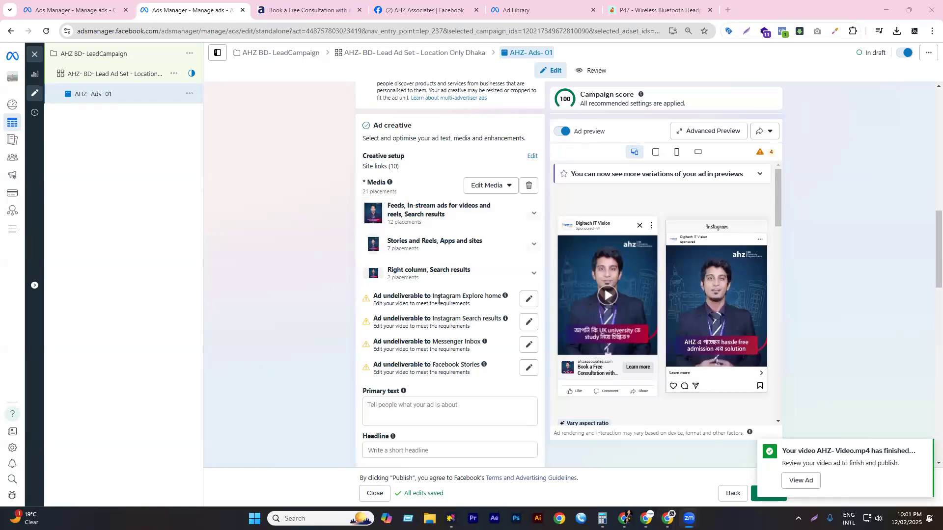
{"action": "scroll", "coordinate": [430, 310], "scroll_direction": "down", "scroll_amount": 1}
{"action": "scroll", "coordinate": [430, 310], "scroll_direction": "down", "scroll_amount": 1}
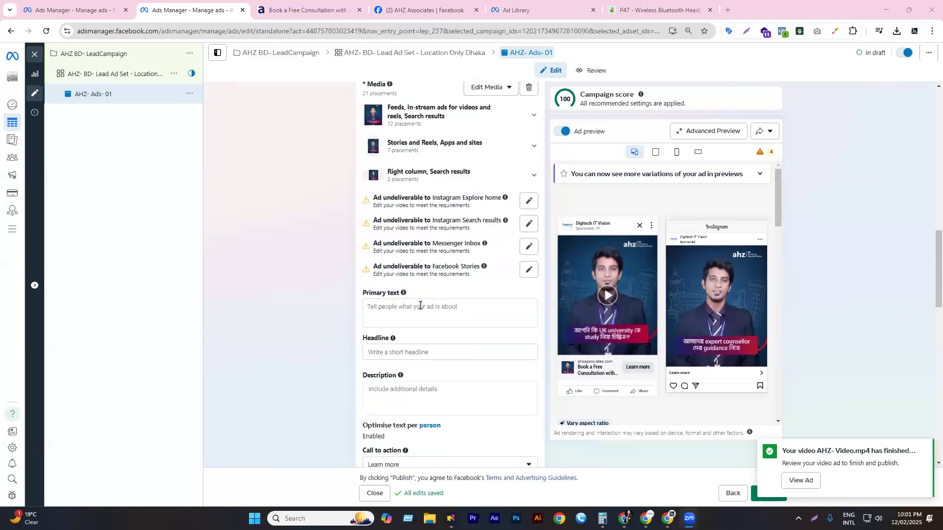
{"action": "left_click", "coordinate": [422, 305]}
{"action": "scroll", "coordinate": [421, 302], "scroll_direction": "up", "scroll_amount": 1}
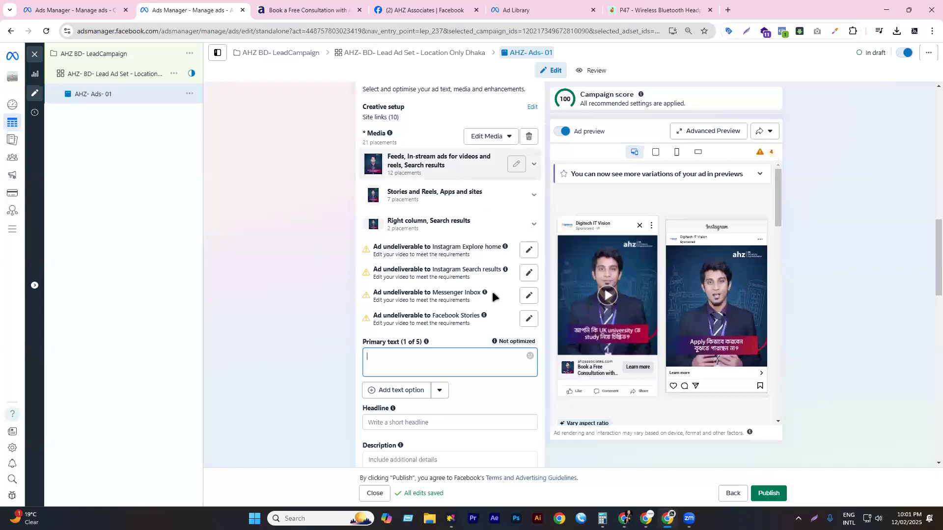
{"action": "scroll", "coordinate": [414, 369], "scroll_direction": "down", "scroll_amount": 1}
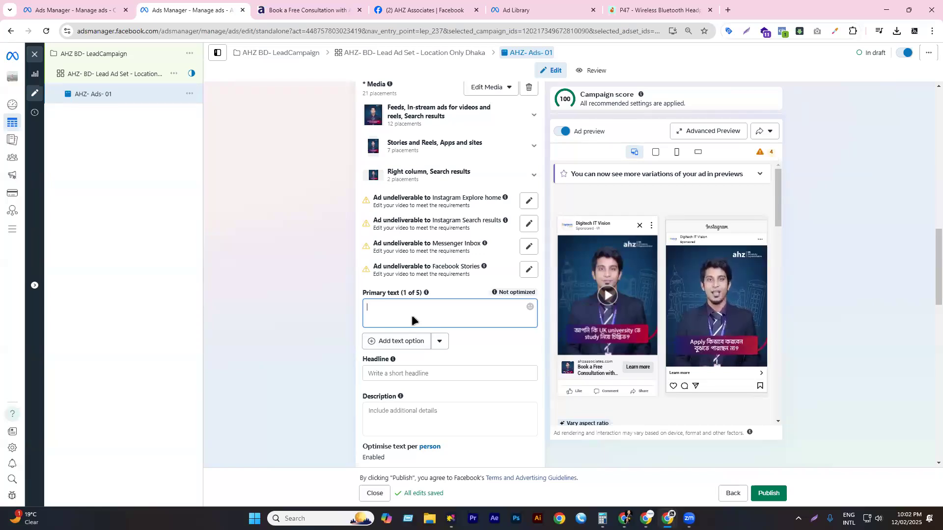
- Paste the offer paragraph as primary text and the scholarship line as headline from clipboard history
{"action": "key", "text": "super+v"}
{"action": "left_click", "coordinate": [443, 458]}
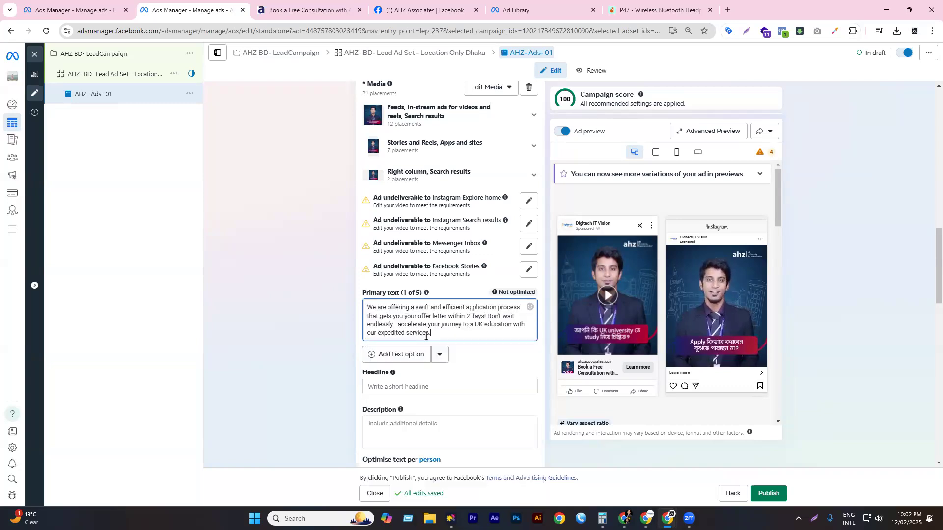
{"action": "left_click", "coordinate": [397, 383]}
{"action": "key", "text": "super+v"}
{"action": "left_click", "coordinate": [429, 316]}
- Paste the academic dreams line from clipboard history as the ad's description
{"action": "left_click", "coordinate": [391, 444]}
{"action": "scroll", "coordinate": [408, 378], "scroll_direction": "down", "scroll_amount": 3}
{"action": "key", "text": "super"}
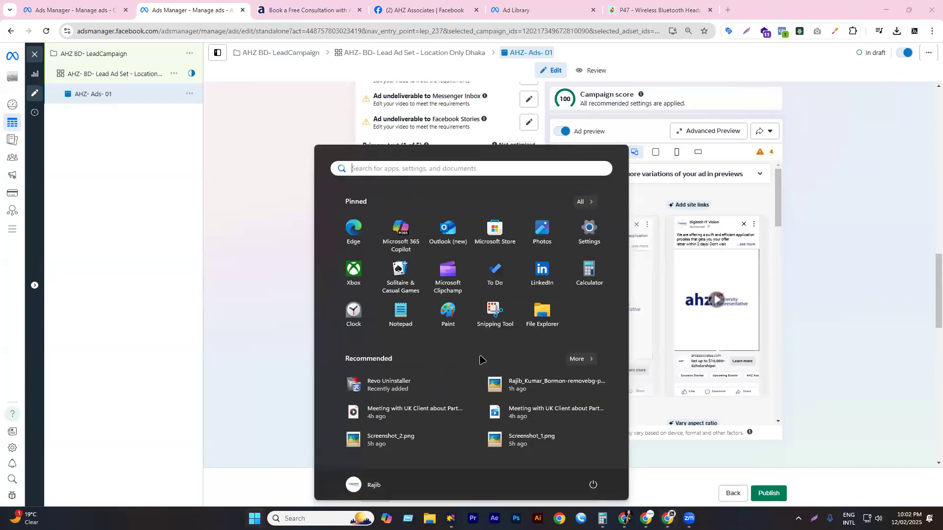
{"action": "key", "text": "super+v"}
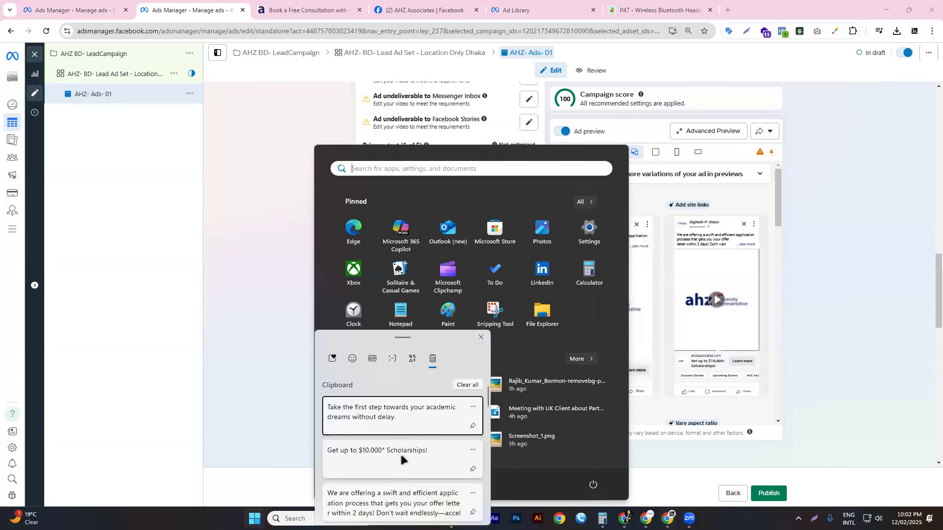
{"action": "left_click", "coordinate": [391, 417]}
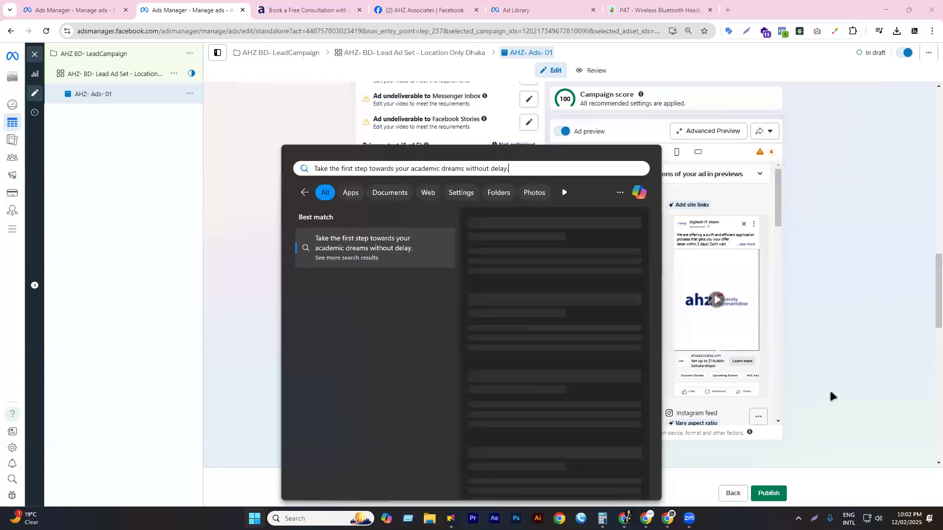
{"action": "key", "text": "Escape"}
{"action": "scroll", "coordinate": [438, 269], "scroll_direction": "down", "scroll_amount": 1}
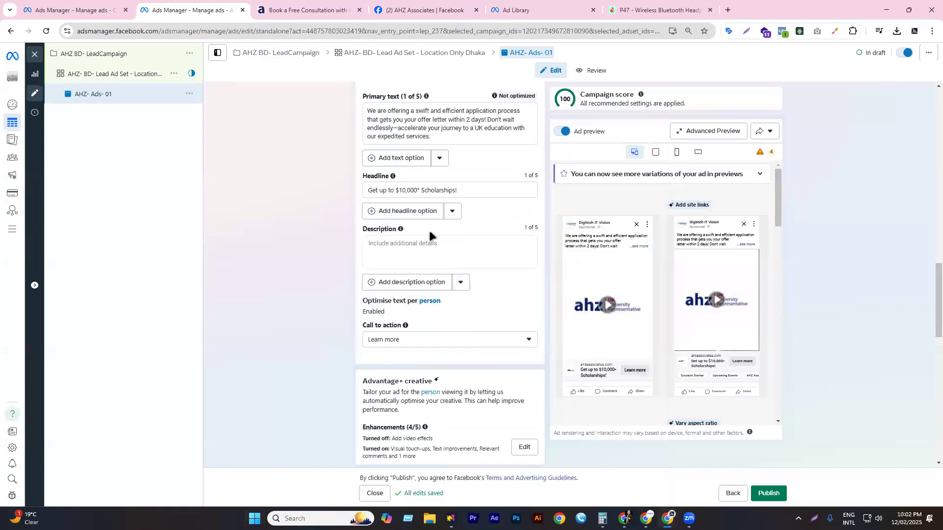
{"action": "left_click", "coordinate": [430, 232]}
{"action": "key", "text": "super+v"}
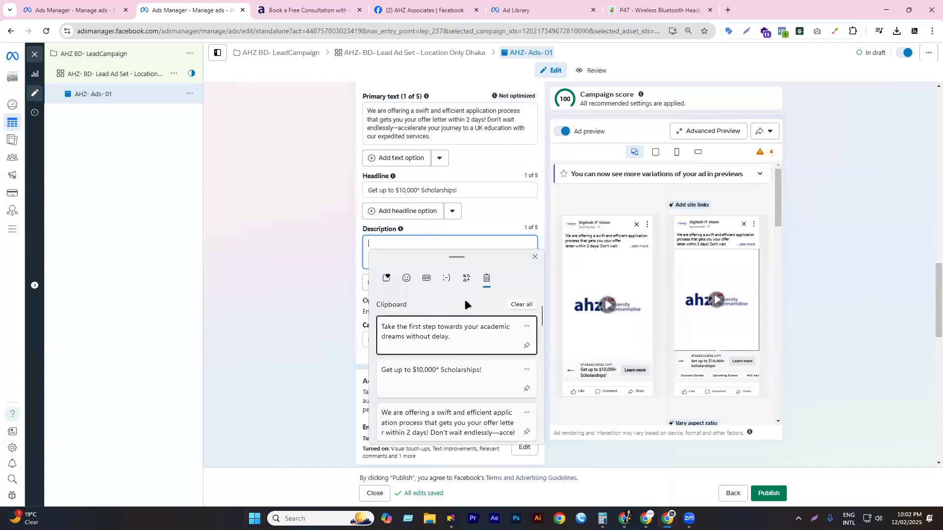
{"action": "left_click", "coordinate": [457, 337]}
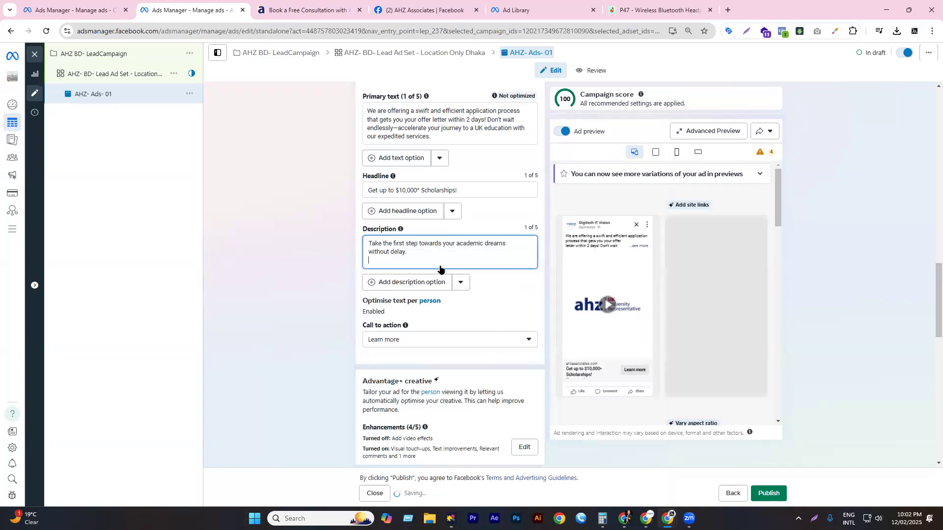
- Set the call to action to Apply now and scroll through the rest of the form
{"action": "scroll", "coordinate": [457, 280], "scroll_direction": "down", "scroll_amount": 2}
{"action": "left_click", "coordinate": [403, 242]}
{"action": "scroll", "coordinate": [431, 311], "scroll_direction": "up", "scroll_amount": 3}
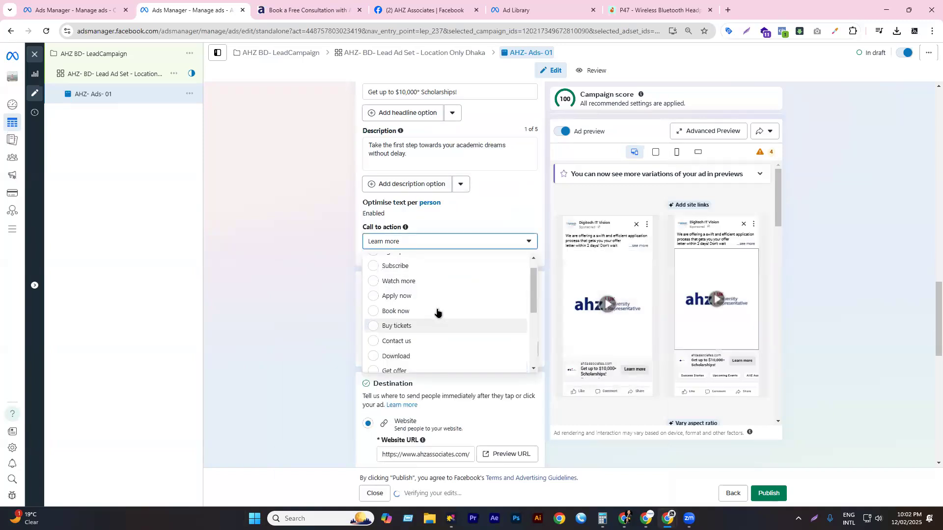
{"action": "left_click", "coordinate": [409, 323]}
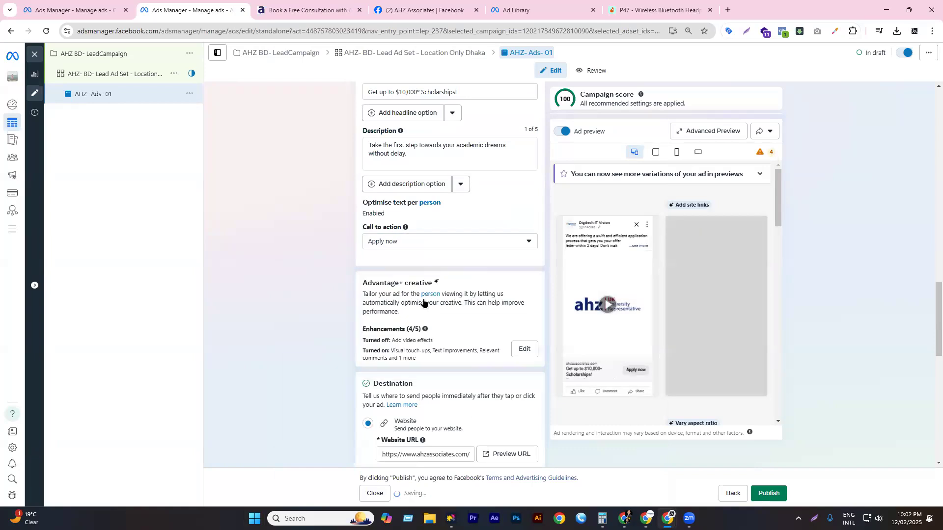
{"action": "scroll", "coordinate": [450, 257], "scroll_direction": "down", "scroll_amount": 2}
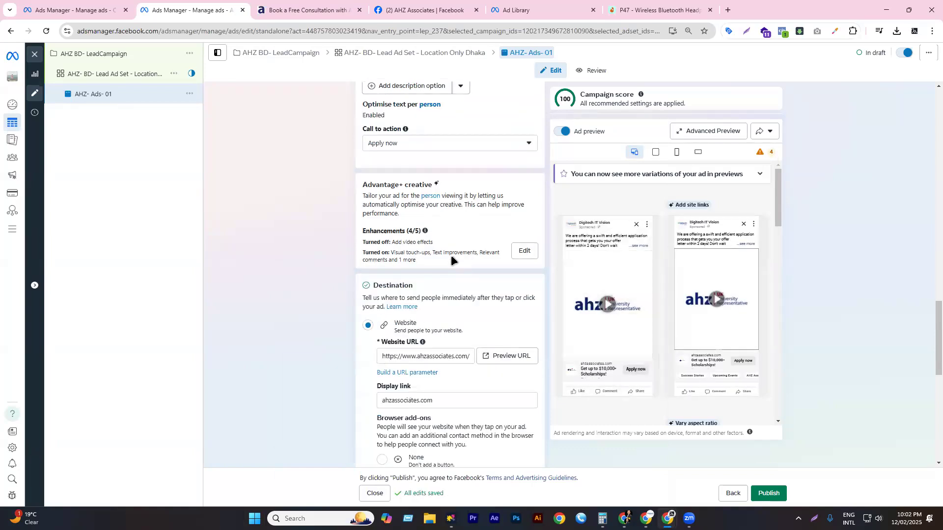
{"action": "scroll", "coordinate": [459, 275], "scroll_direction": "down", "scroll_amount": 3}
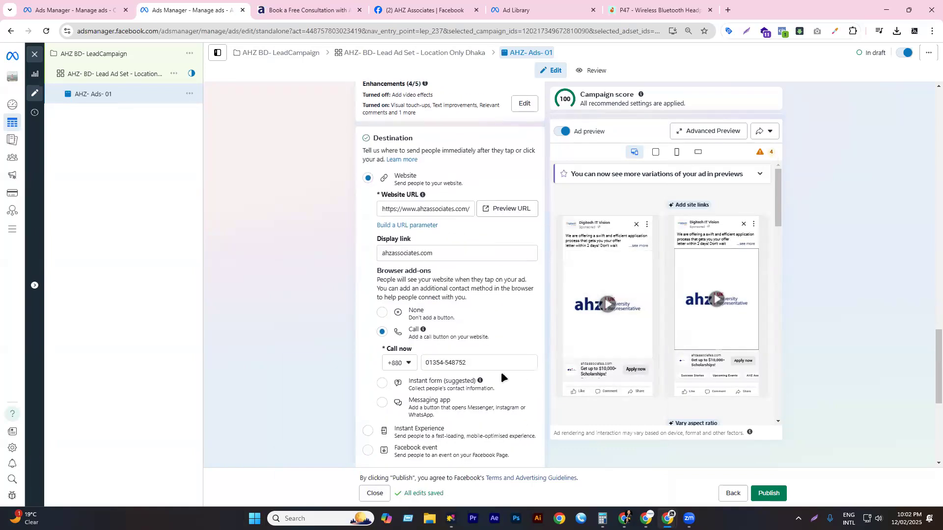
{"action": "scroll", "coordinate": [474, 275], "scroll_direction": "down", "scroll_amount": 4}
{"action": "scroll", "coordinate": [470, 275], "scroll_direction": "down", "scroll_amount": 2}
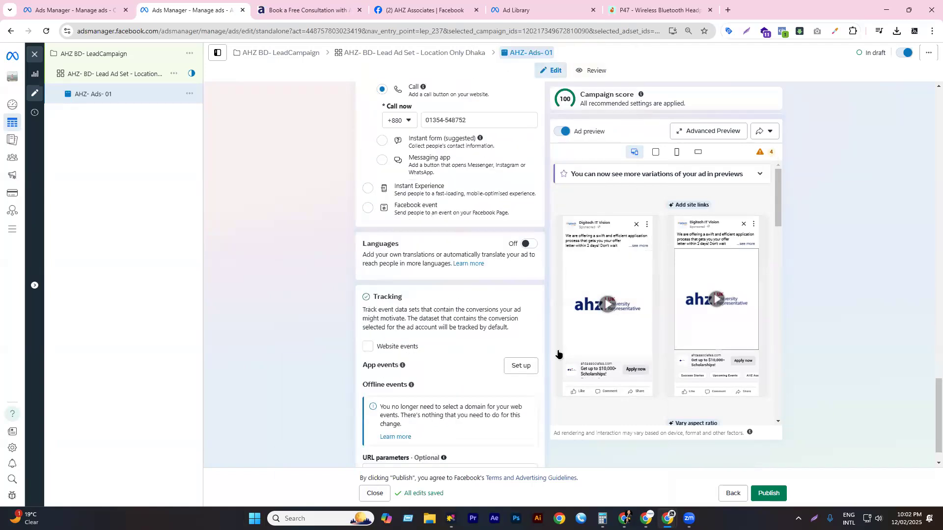
{"action": "scroll", "coordinate": [613, 279], "scroll_direction": "down", "scroll_amount": 2}
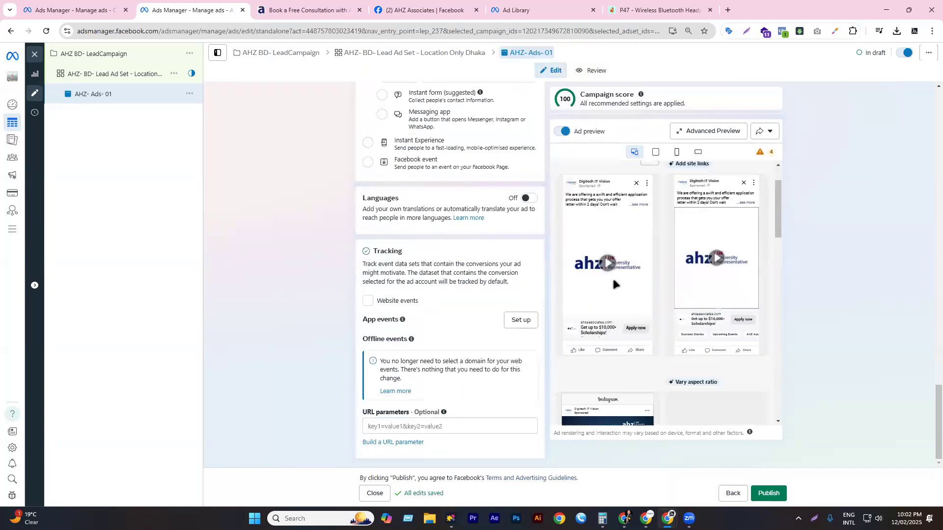
- Review the ad's placements in Advanced Preview, then pick Traffic as the new campaign's objective
{"action": "left_click", "coordinate": [706, 131]}
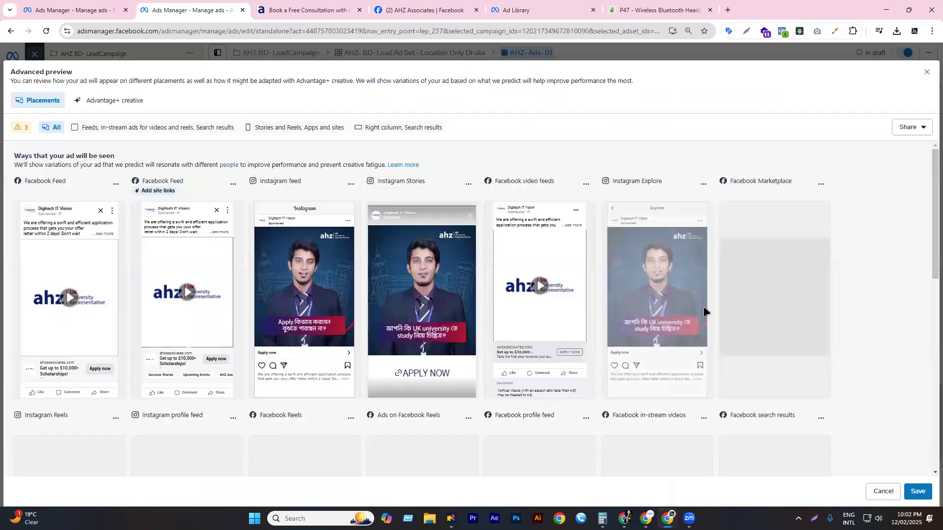
{"action": "scroll", "coordinate": [196, 319], "scroll_direction": "down", "scroll_amount": 3}
{"action": "scroll", "coordinate": [294, 275], "scroll_direction": "down", "scroll_amount": 7}
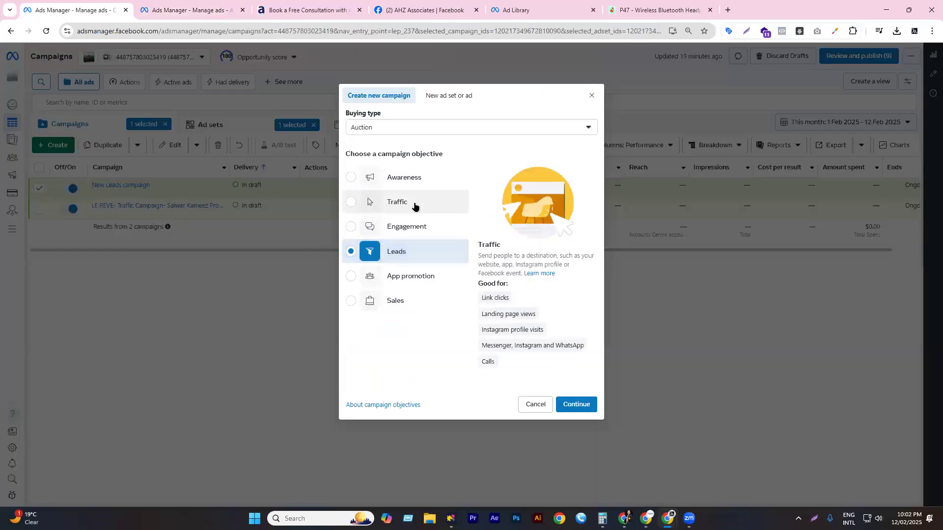
{"action": "left_click", "coordinate": [414, 207]}
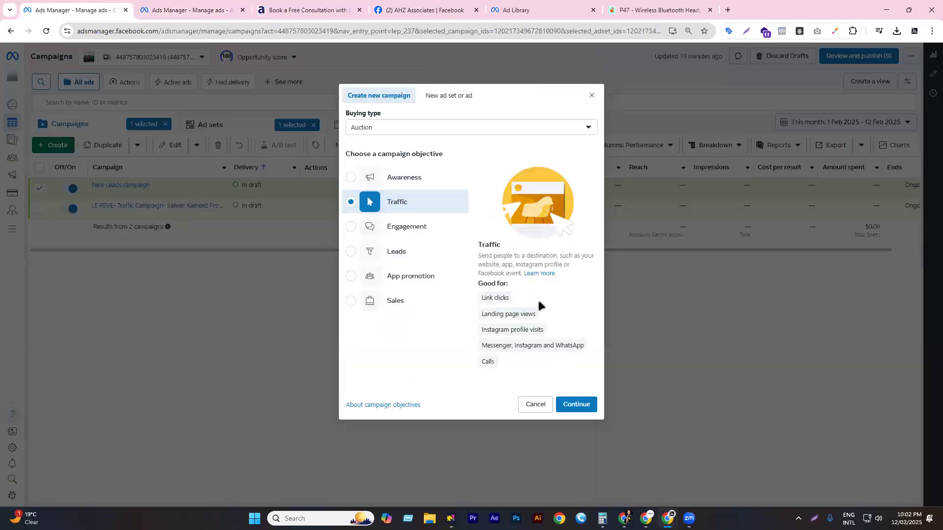
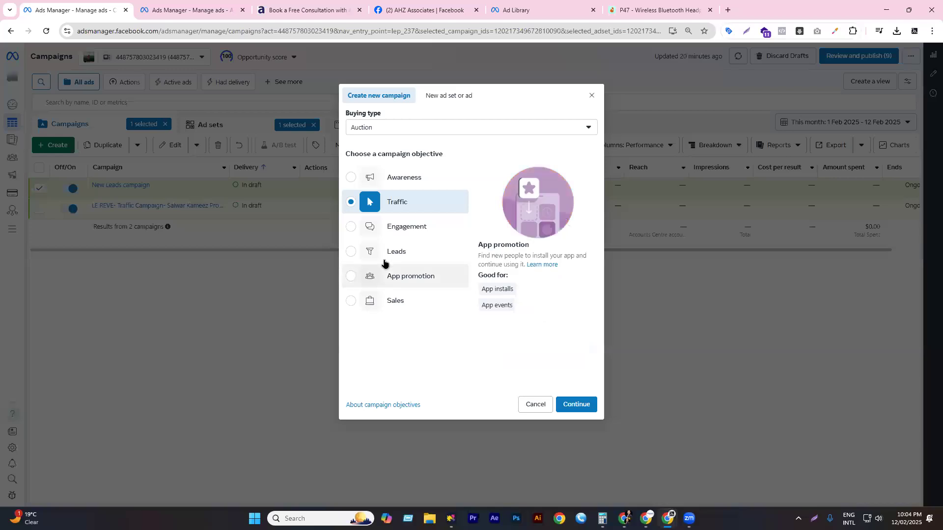
- Switch to the Ads Manager tab with draft ad AHZ- Ads- 01 and scroll up to Ad creative
{"action": "key", "text": "ctrl+Tab"}
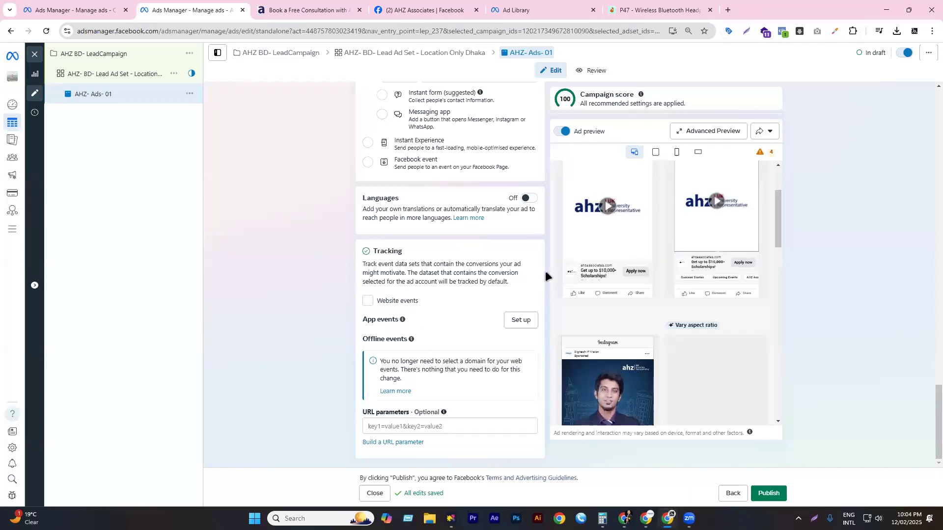
{"action": "scroll", "coordinate": [500, 310], "scroll_direction": "up", "scroll_amount": 10}
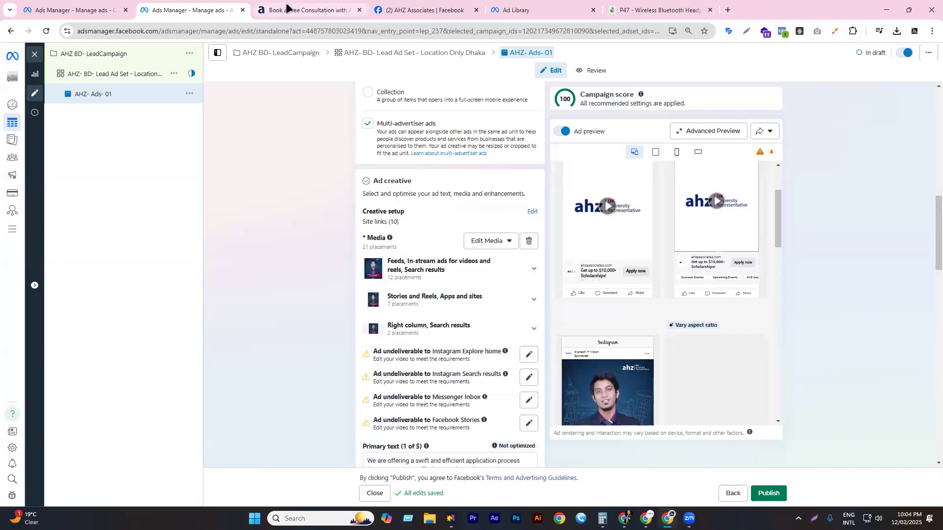
{"action": "left_click", "coordinate": [288, 9]}
- Look over the AHZ Book a Free Consultation form, then return to the draft ad's destination settings
{"action": "left_click", "coordinate": [254, 178]}
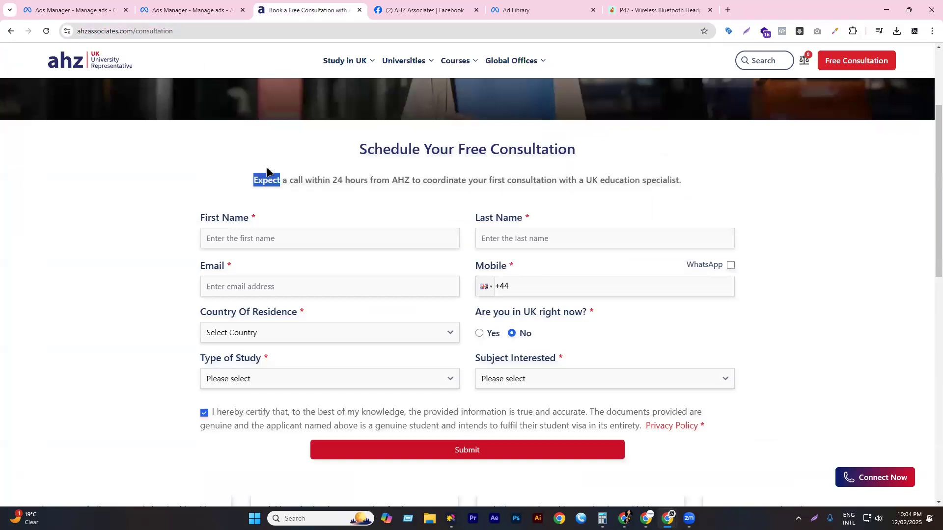
{"action": "left_click", "coordinate": [240, 190]}
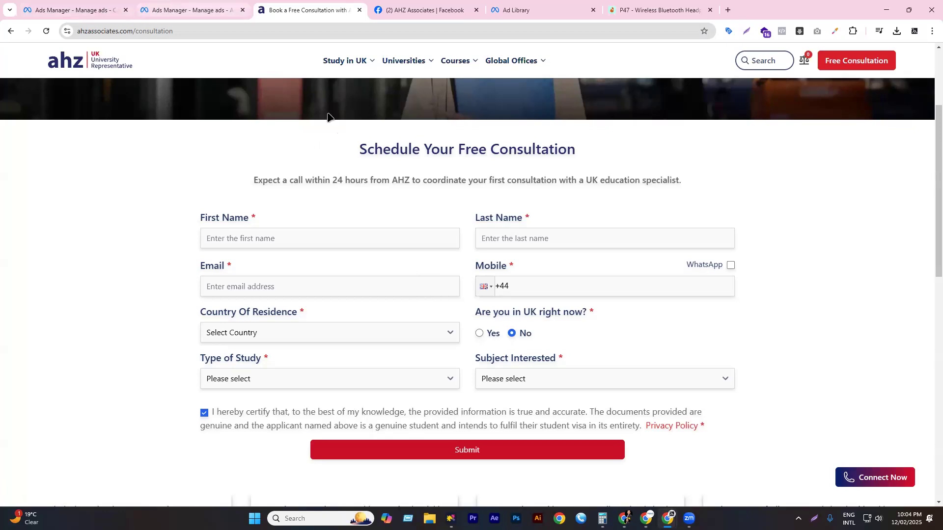
{"action": "key", "text": "ctrl+shift+Tab"}
{"action": "scroll", "coordinate": [433, 323], "scroll_direction": "down", "scroll_amount": 10}
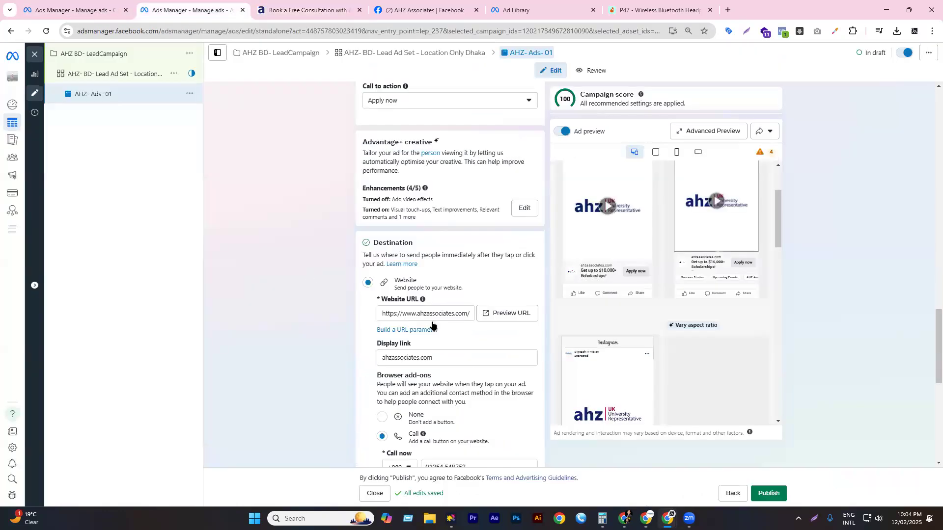
- Open the Location Only Dhaka ad set and set its conversion location to Website and calls
{"action": "scroll", "coordinate": [433, 323], "scroll_direction": "up", "scroll_amount": 10}
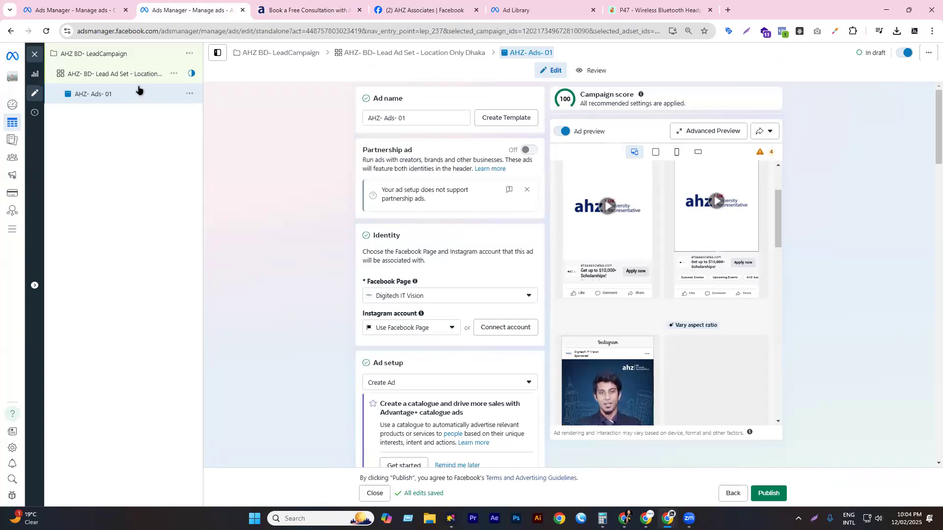
{"action": "left_click", "coordinate": [116, 77]}
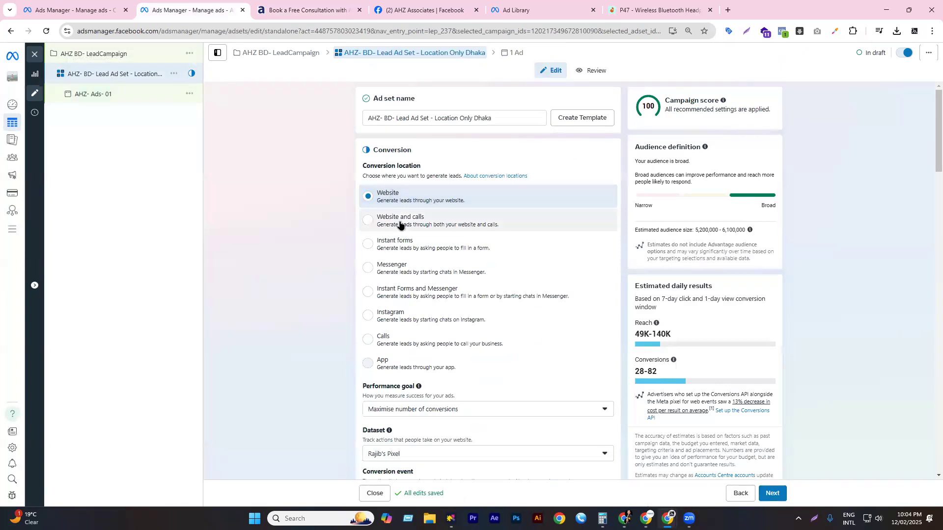
{"action": "left_click", "coordinate": [399, 224]}
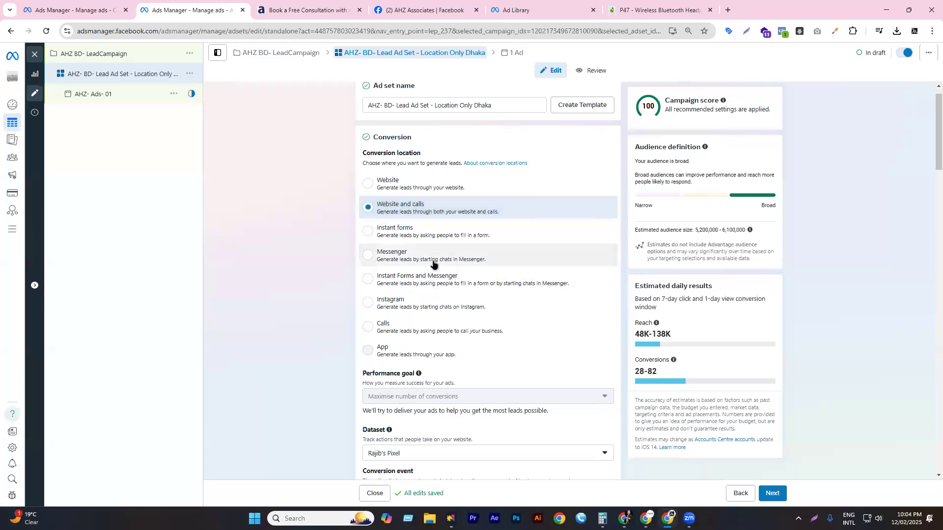
{"action": "scroll", "coordinate": [426, 265], "scroll_direction": "down", "scroll_amount": 3}
{"action": "scroll", "coordinate": [427, 265], "scroll_direction": "down", "scroll_amount": 6}
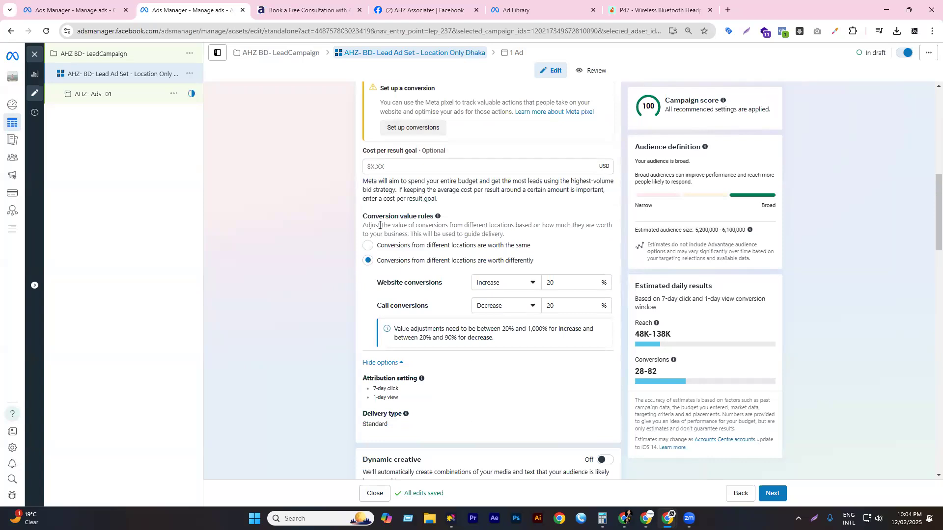
{"action": "double_click", "coordinate": [421, 218]}
{"action": "double_click", "coordinate": [416, 217]}
{"action": "triple_click", "coordinate": [399, 223]}
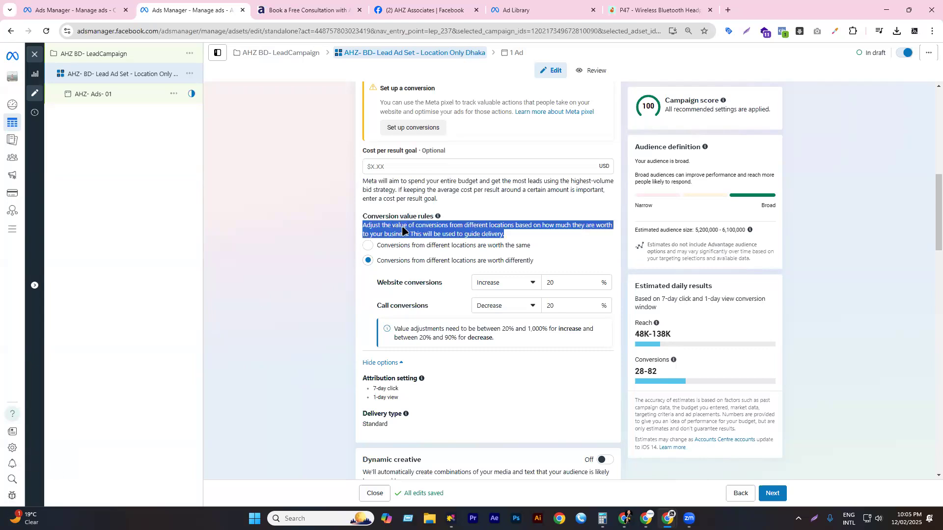
{"action": "left_click", "coordinate": [398, 255]}
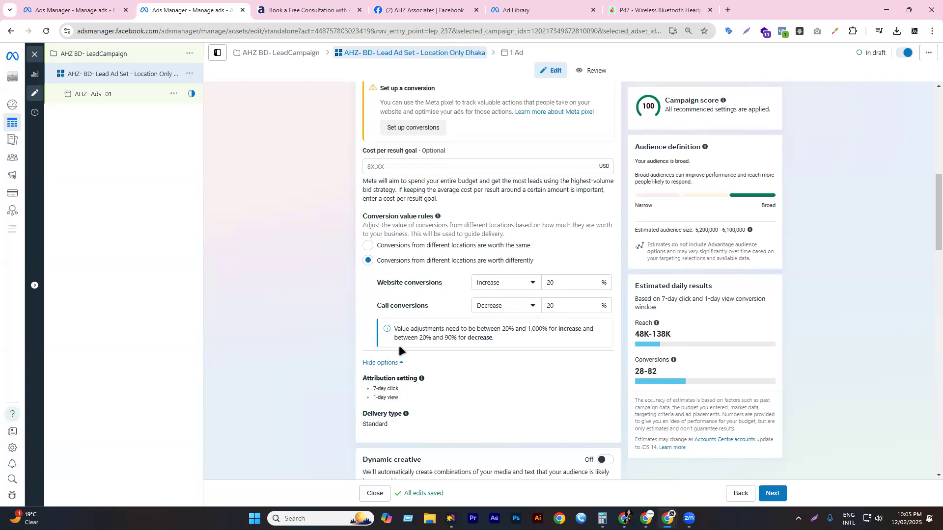
{"action": "left_click", "coordinate": [520, 290]}
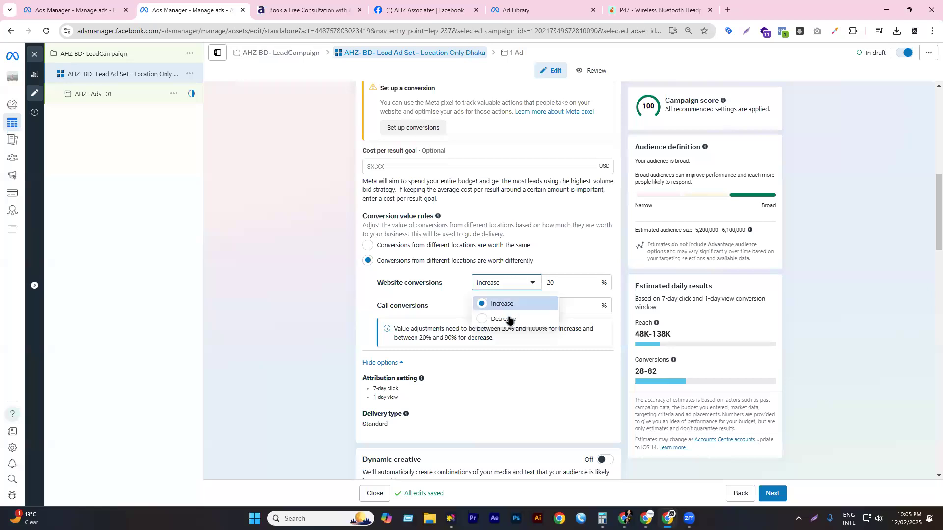
{"action": "left_click", "coordinate": [556, 284]}
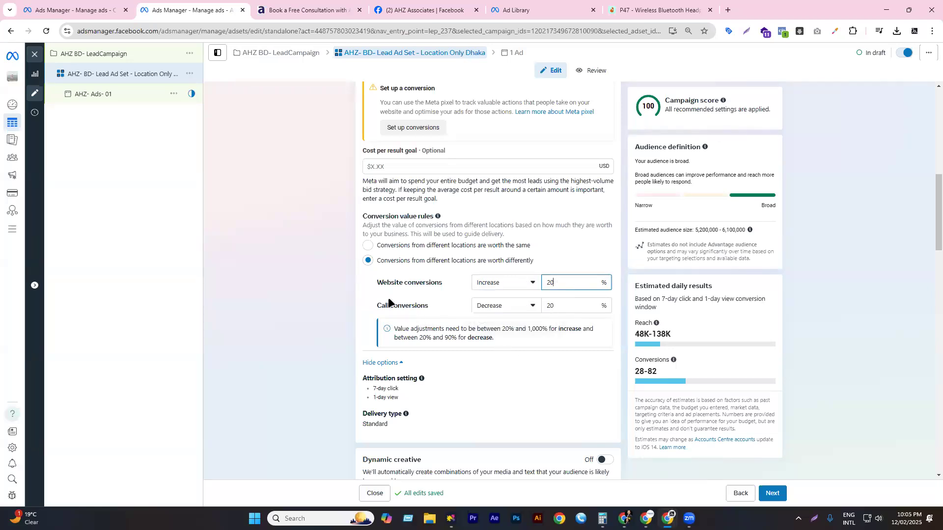
{"action": "triple_click", "coordinate": [425, 294]}
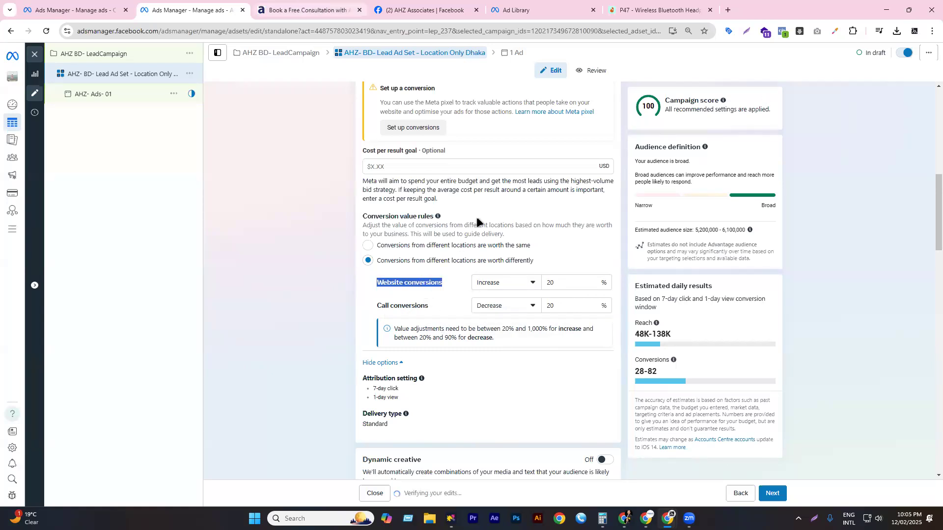
{"action": "key", "text": "ctrl+Tab"}
{"action": "scroll", "coordinate": [468, 356], "scroll_direction": "down", "scroll_amount": 2}
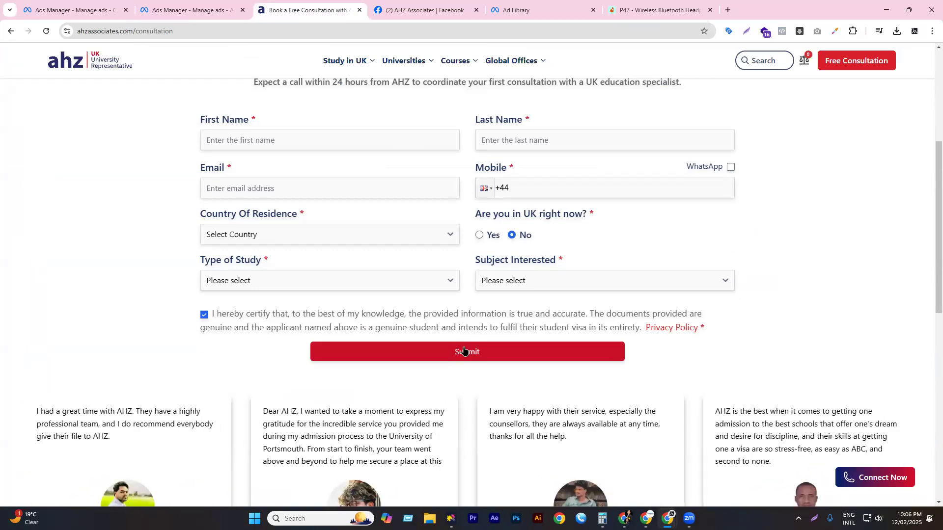
{"action": "left_click", "coordinate": [194, 10]}
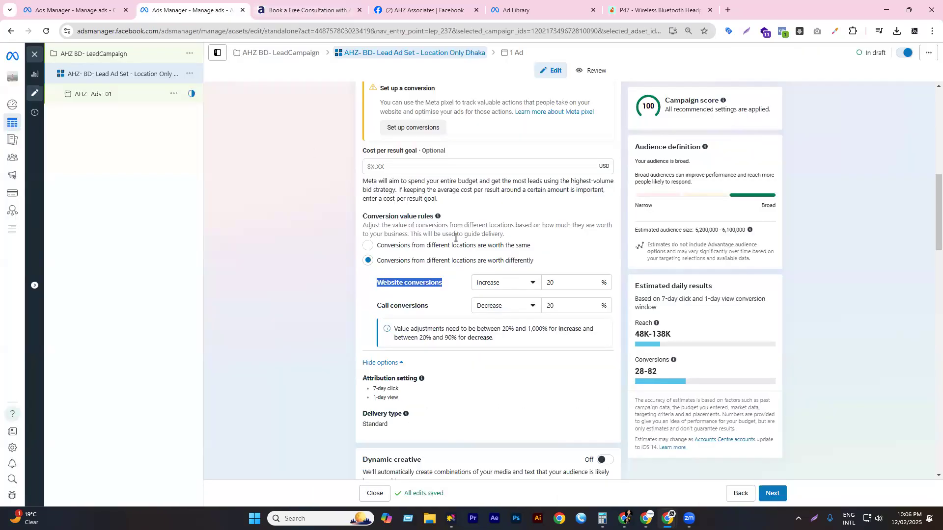
{"action": "left_click", "coordinate": [429, 281]}
- Review the conversion value rules, keeping Increase for website conversions
{"action": "scroll", "coordinate": [429, 268], "scroll_direction": "up", "scroll_amount": 7}
{"action": "scroll", "coordinate": [436, 277], "scroll_direction": "down", "scroll_amount": 6}
{"action": "scroll", "coordinate": [438, 282], "scroll_direction": "down", "scroll_amount": 6}
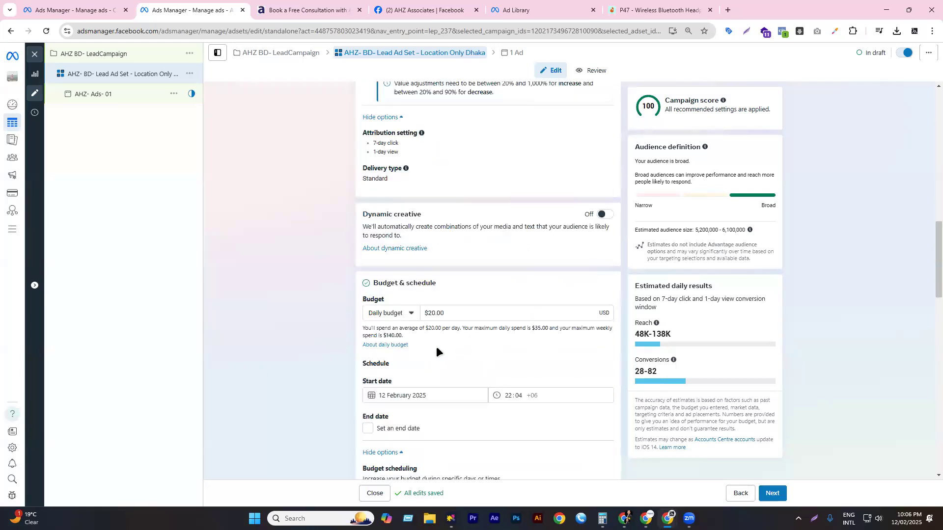
{"action": "scroll", "coordinate": [450, 316], "scroll_direction": "up", "scroll_amount": 4}
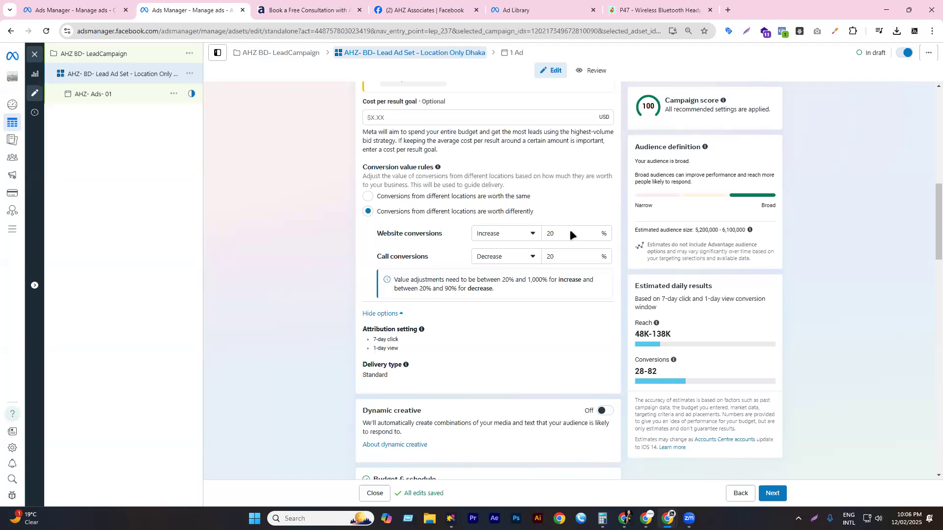
{"action": "double_click", "coordinate": [550, 231]}
{"action": "left_click", "coordinate": [529, 237]}
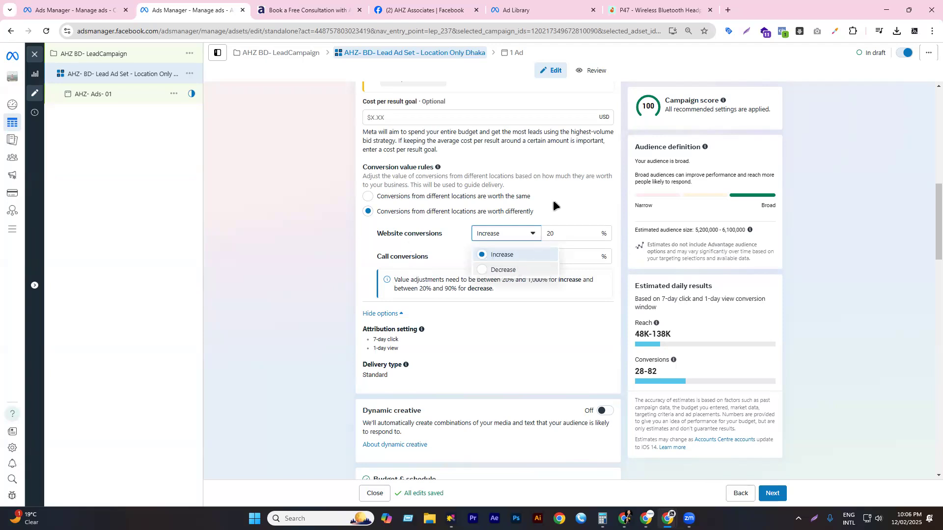
{"action": "left_click", "coordinate": [416, 259]}
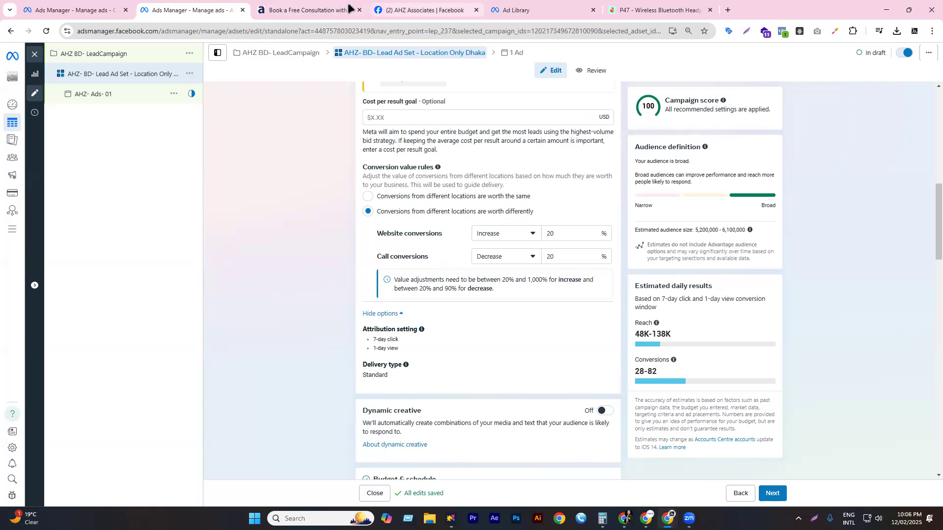
{"action": "left_click", "coordinate": [305, 9]}
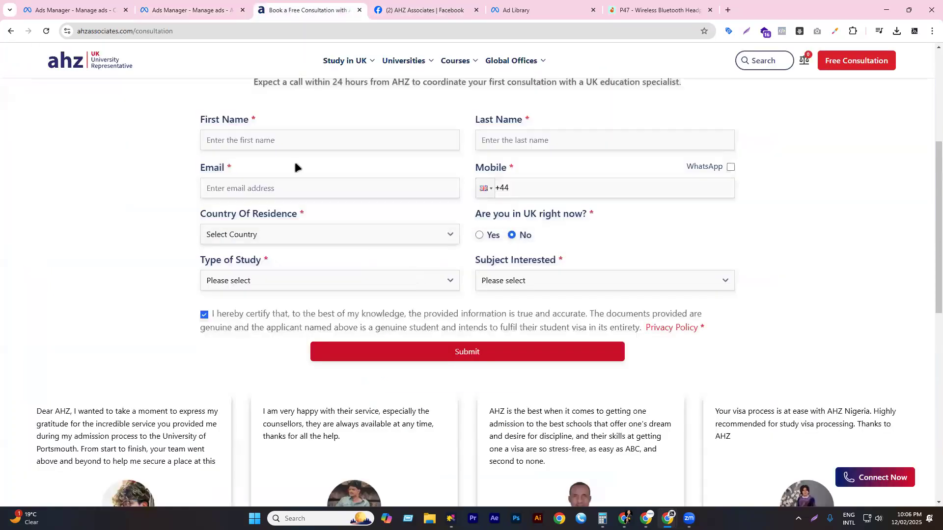
{"action": "left_click", "coordinate": [187, 8]}
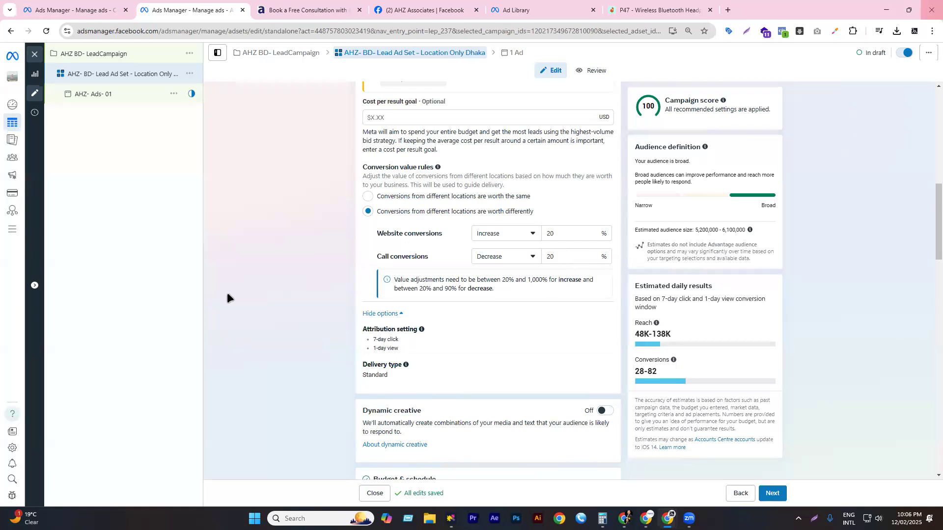
- Make conversions from all locations worth the same and continue to the AHZ- Ads- 01 ad
{"action": "left_click", "coordinate": [442, 197]}
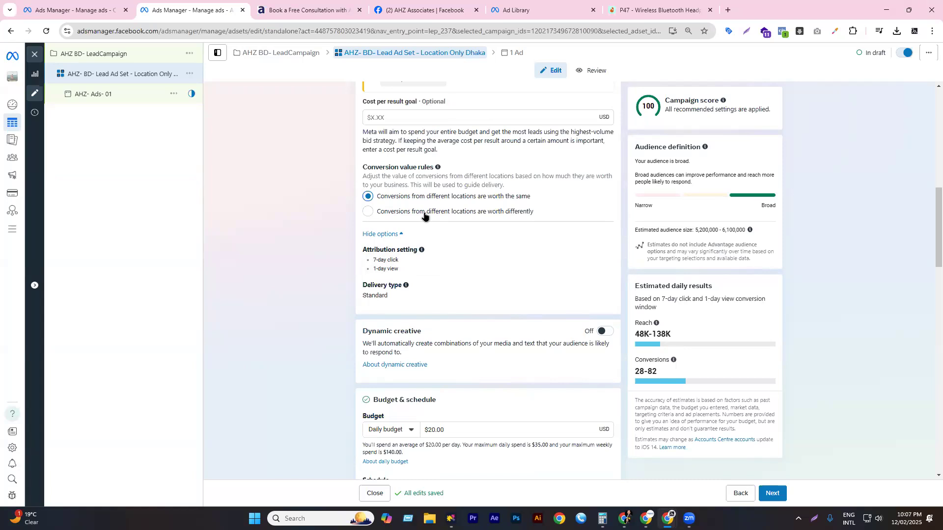
{"action": "scroll", "coordinate": [433, 219], "scroll_direction": "down", "scroll_amount": 4}
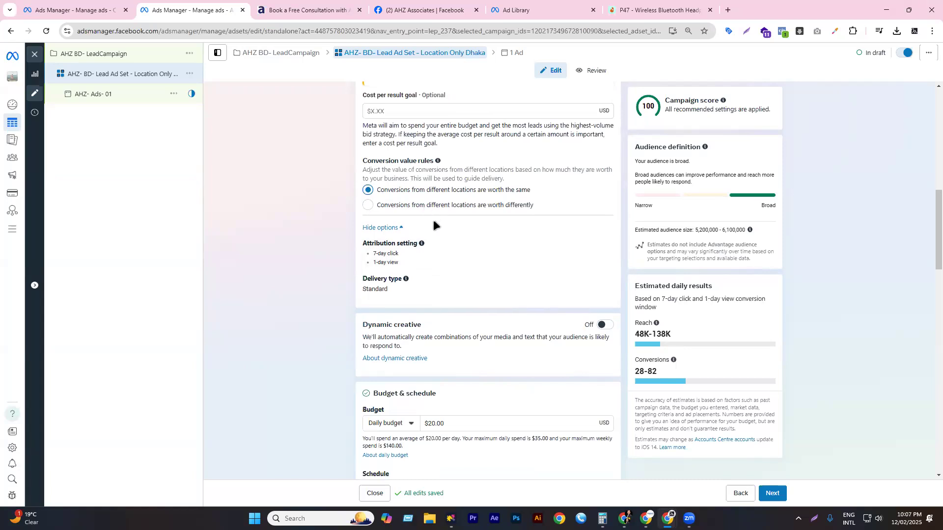
{"action": "scroll", "coordinate": [451, 193], "scroll_direction": "up", "scroll_amount": 12}
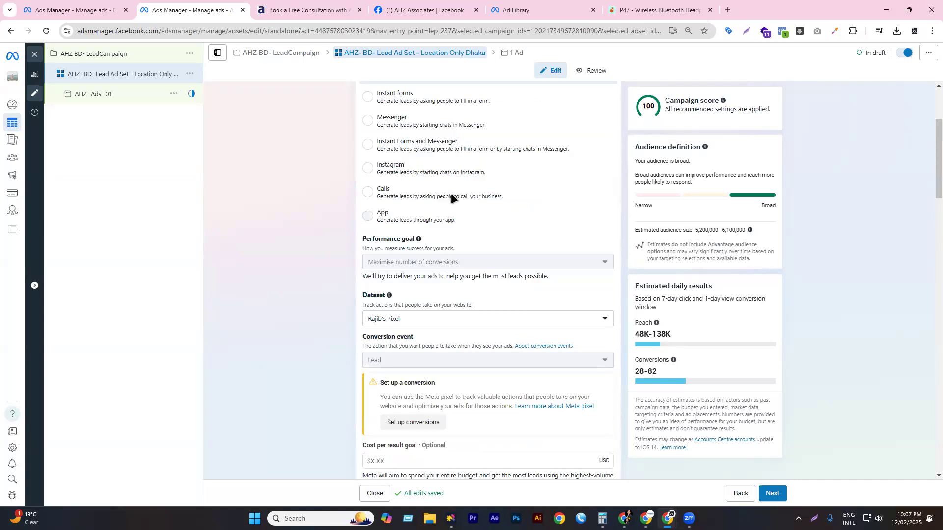
{"action": "left_click", "coordinate": [419, 225]}
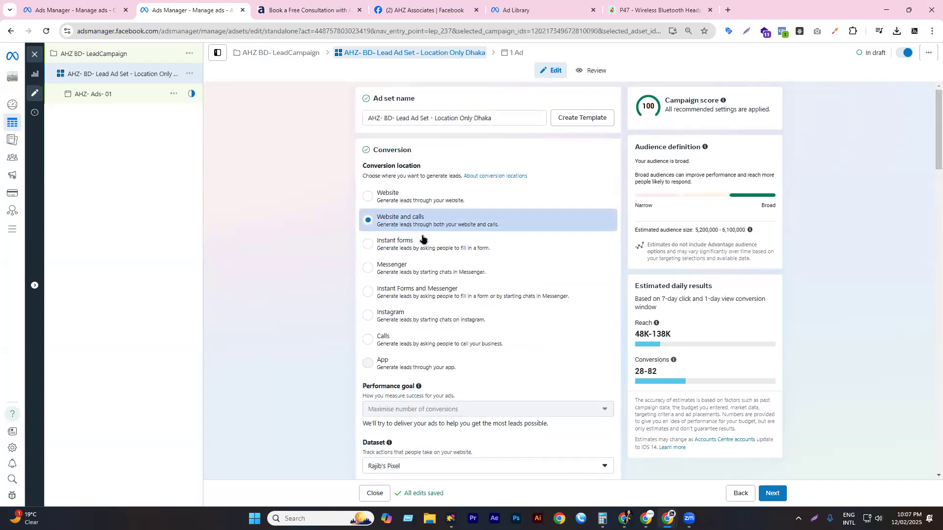
{"action": "scroll", "coordinate": [428, 275], "scroll_direction": "down", "scroll_amount": 9}
{"action": "scroll", "coordinate": [429, 277], "scroll_direction": "down", "scroll_amount": 10}
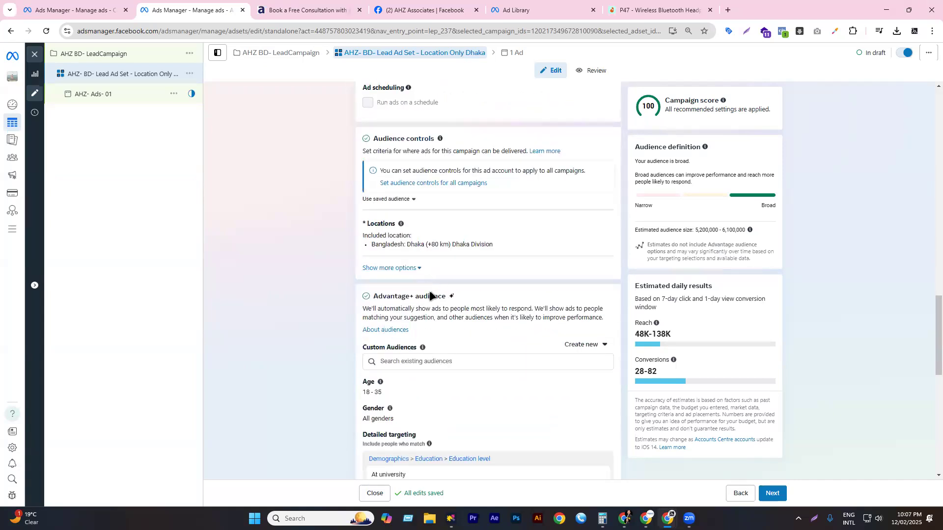
{"action": "left_click", "coordinate": [764, 488]}
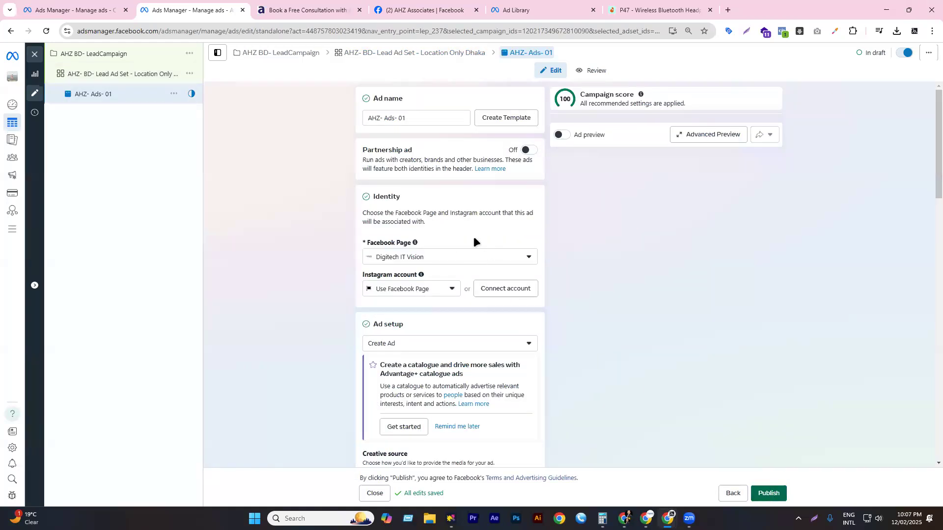
- Set up the creative as a video ad using AHZ-Video.mp4
{"action": "scroll", "coordinate": [473, 237], "scroll_direction": "down", "scroll_amount": 6}
{"action": "scroll", "coordinate": [450, 224], "scroll_direction": "down", "scroll_amount": 4}
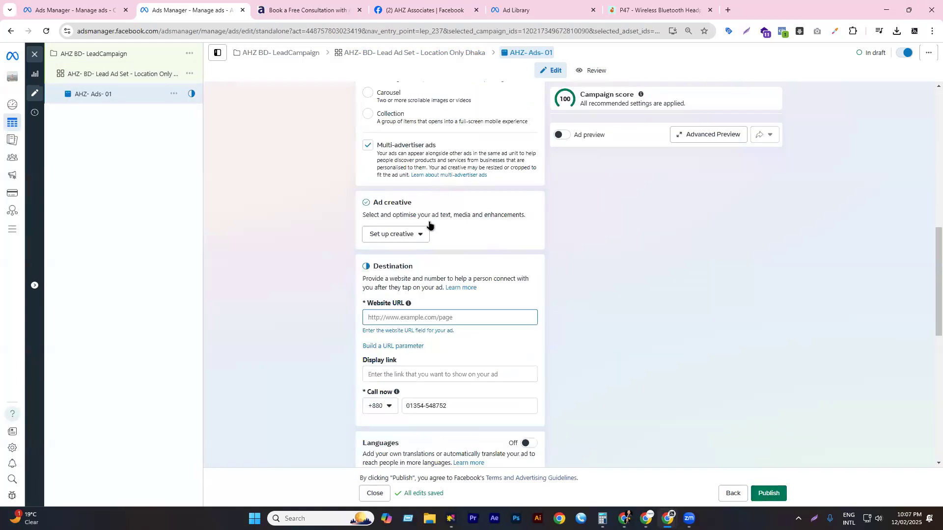
{"action": "scroll", "coordinate": [417, 255], "scroll_direction": "up", "scroll_amount": 1}
{"action": "left_click", "coordinate": [405, 285]}
{"action": "left_click", "coordinate": [392, 326]}
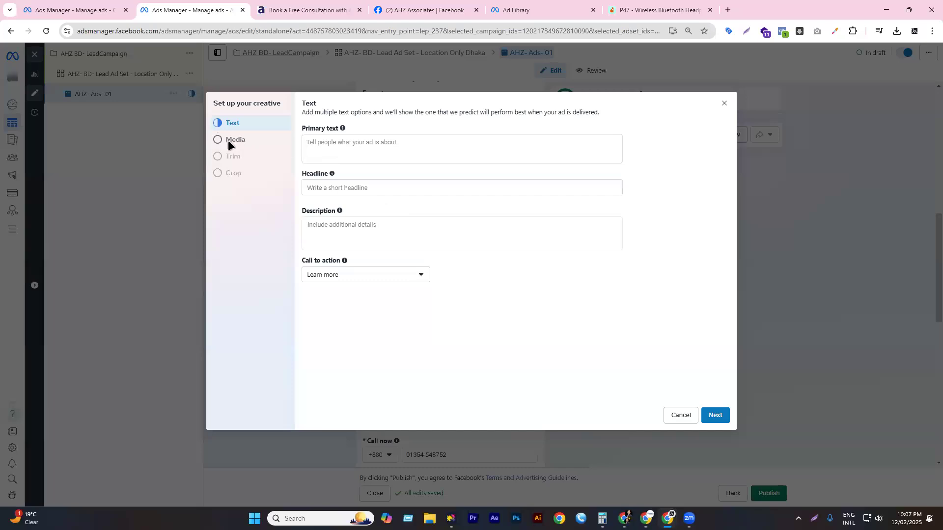
{"action": "left_click", "coordinate": [255, 141]}
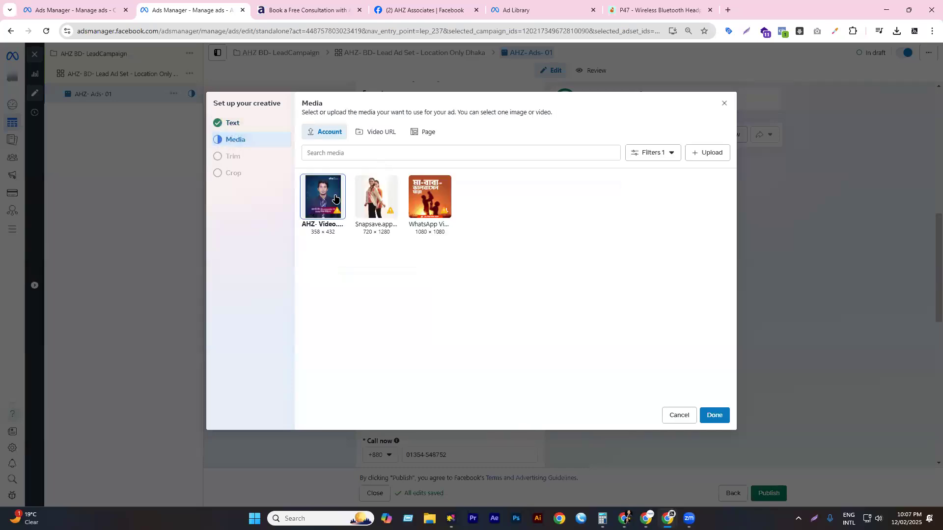
{"action": "left_click", "coordinate": [725, 416]}
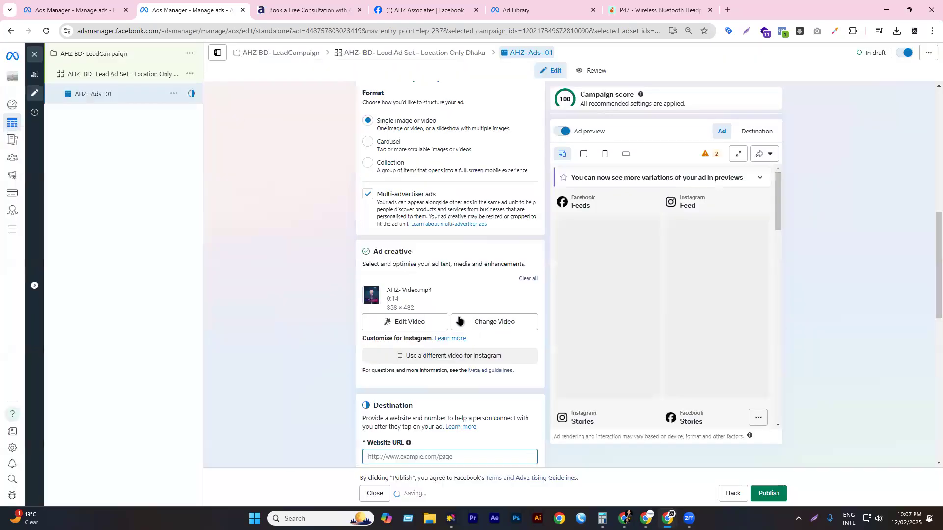
{"action": "scroll", "coordinate": [415, 324], "scroll_direction": "down", "scroll_amount": 3}
- Change the ad's call to action to Apply now
{"action": "left_click", "coordinate": [415, 325]}
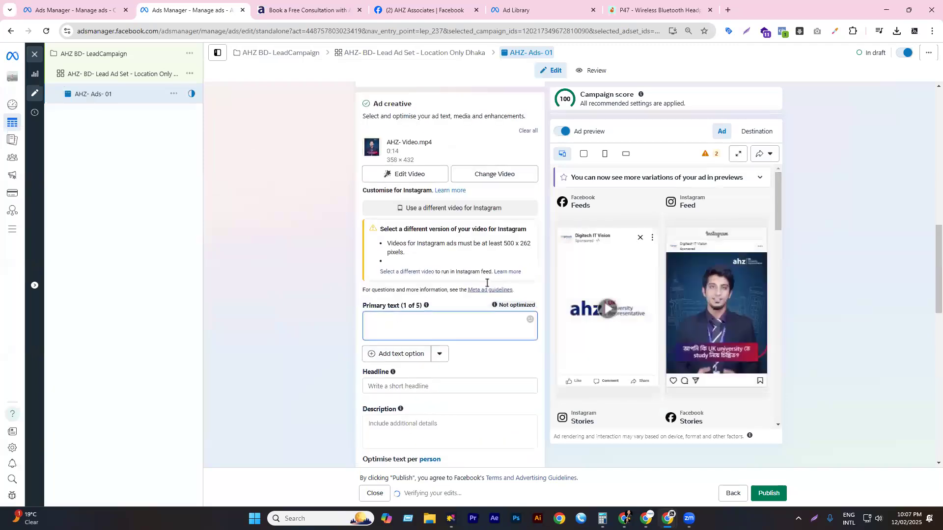
{"action": "scroll", "coordinate": [432, 285], "scroll_direction": "down", "scroll_amount": 3}
{"action": "scroll", "coordinate": [414, 265], "scroll_direction": "down", "scroll_amount": 2}
{"action": "left_click", "coordinate": [412, 253]}
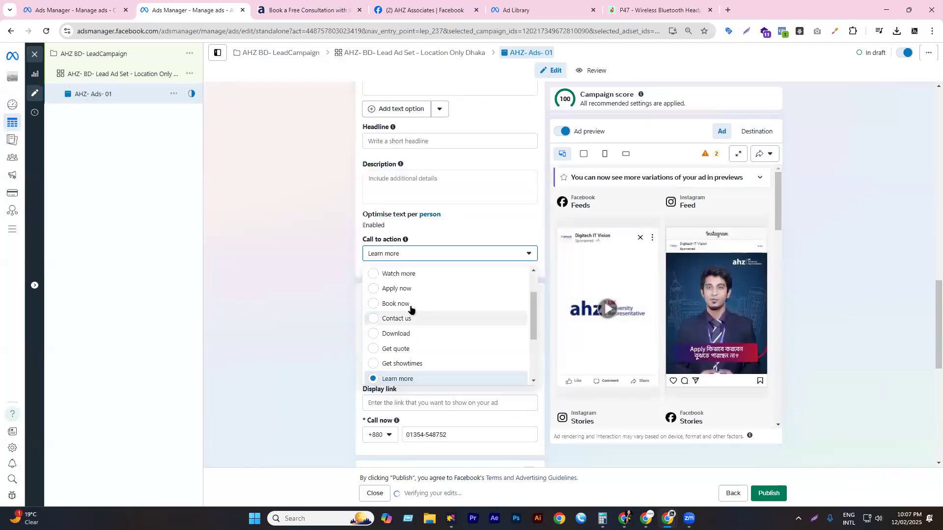
{"action": "left_click", "coordinate": [397, 289]}
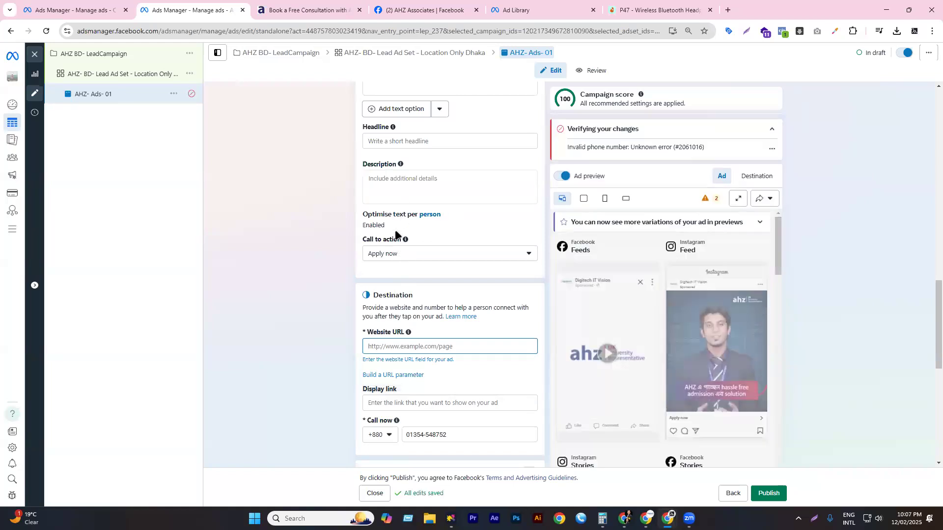
{"action": "scroll", "coordinate": [435, 313], "scroll_direction": "down", "scroll_amount": 2}
{"action": "left_click", "coordinate": [407, 250]}
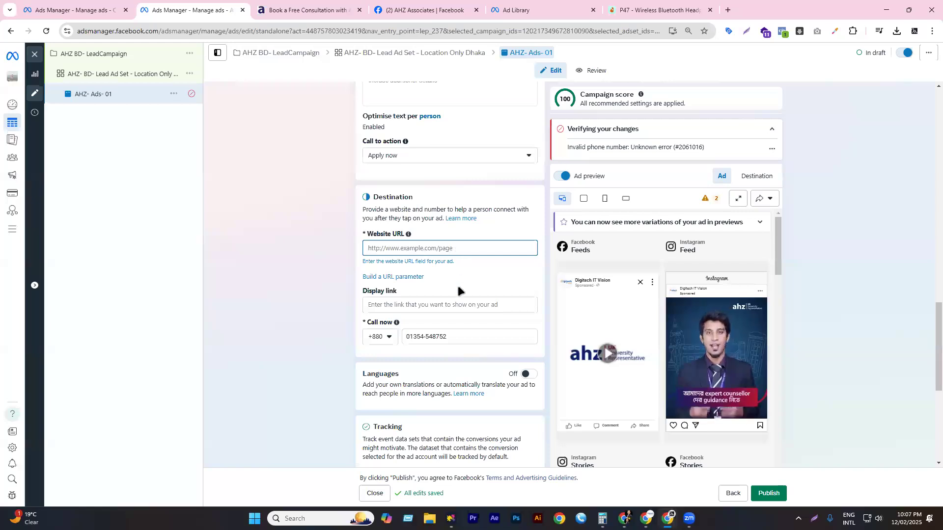
{"action": "key", "text": "super+v"}
{"action": "scroll", "coordinate": [459, 367], "scroll_direction": "down", "scroll_amount": 1}
{"action": "left_click", "coordinate": [456, 370]}
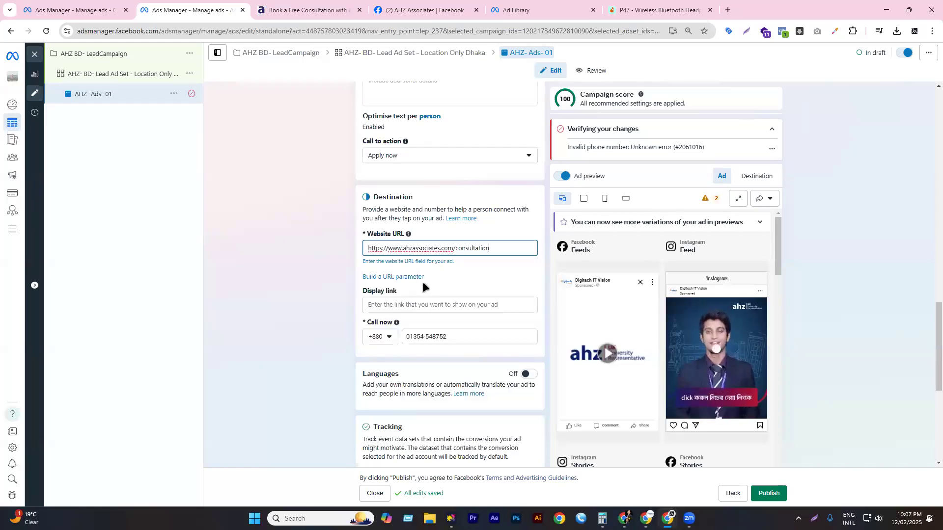
- Set the display link to ahzassociates.com
{"action": "left_click", "coordinate": [398, 293]}
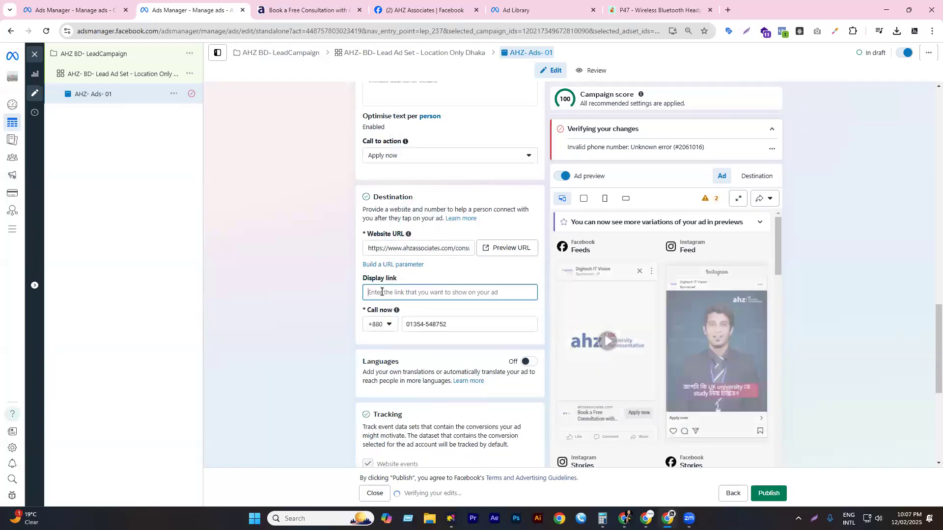
{"action": "key", "text": "super+v"}
{"action": "scroll", "coordinate": [440, 423], "scroll_direction": "down", "scroll_amount": 3}
{"action": "left_click", "coordinate": [440, 434]}
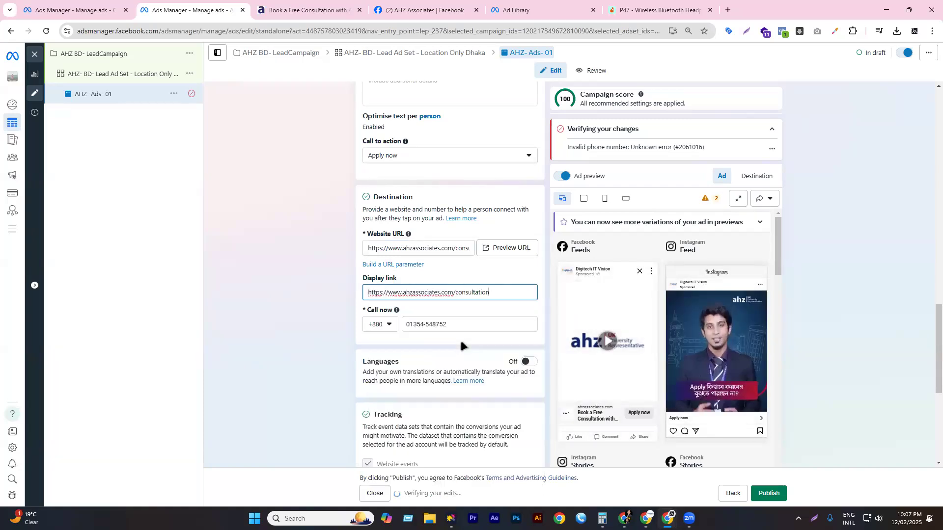
{"action": "double_click", "coordinate": [459, 293]}
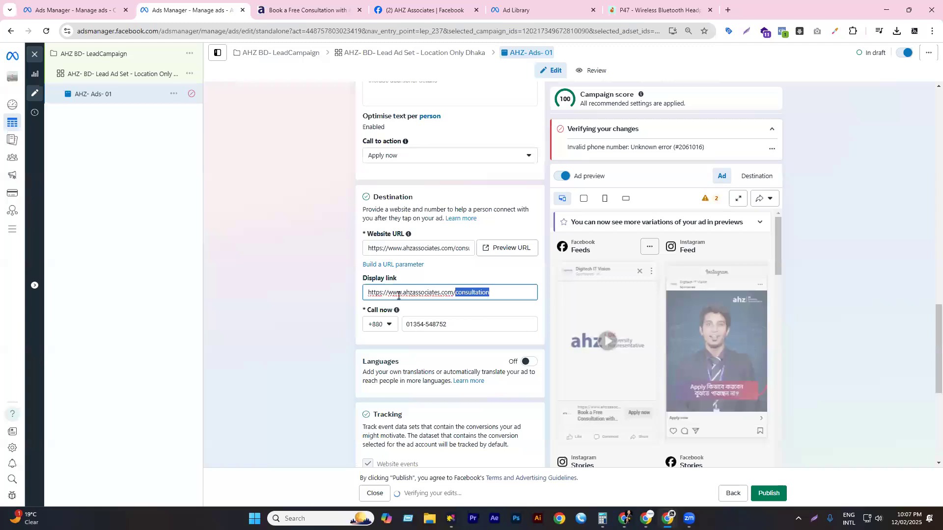
{"action": "key", "text": "BackSpace"}
{"action": "key", "text": "BackSpace"}
{"action": "left_click_drag", "start_coordinate": [402, 293], "coordinate": [352, 288]}
{"action": "key", "text": "BackSpace"}
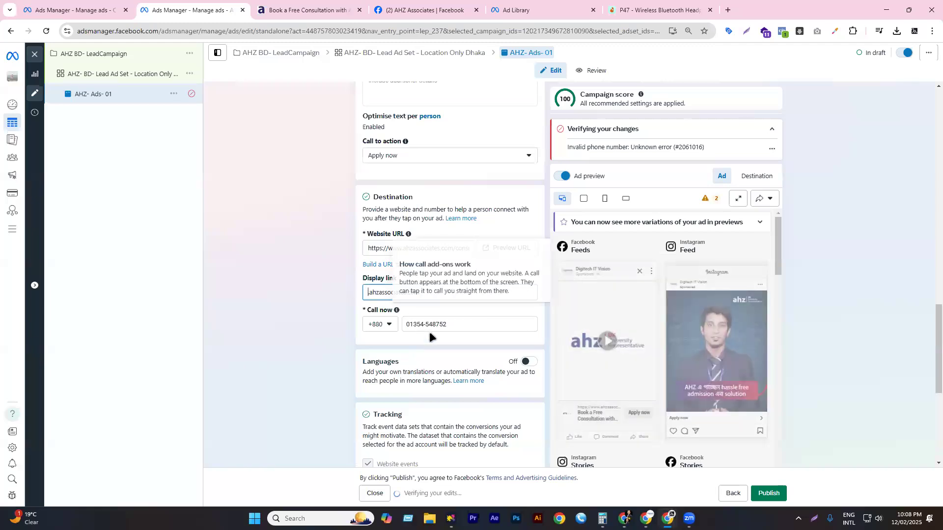
- Dismiss the inactive Meta pixel warning
{"action": "scroll", "coordinate": [407, 220], "scroll_direction": "down", "scroll_amount": 3}
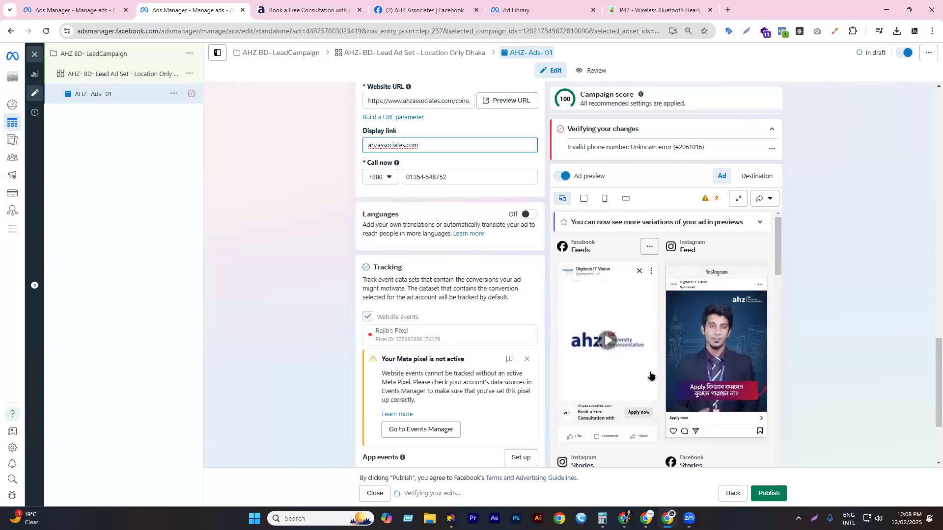
{"action": "scroll", "coordinate": [384, 247], "scroll_direction": "down", "scroll_amount": 2}
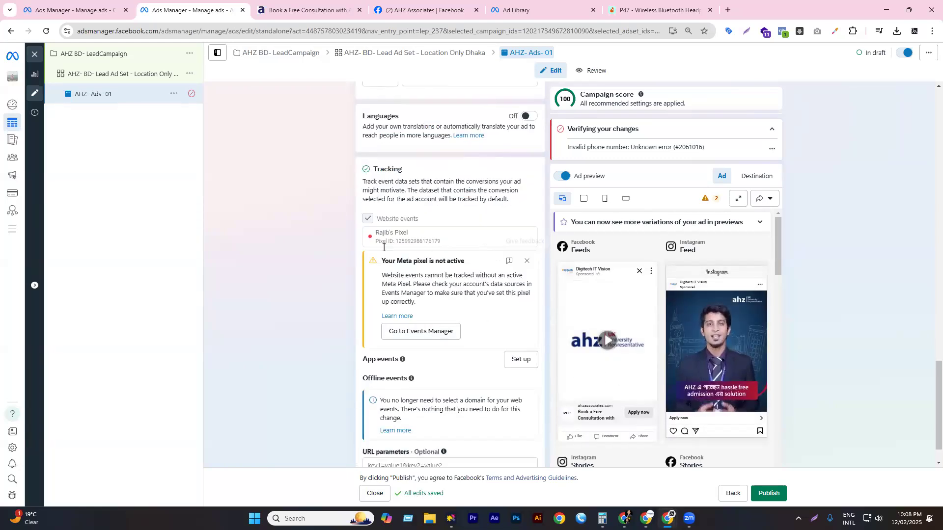
{"action": "left_click", "coordinate": [527, 261]}
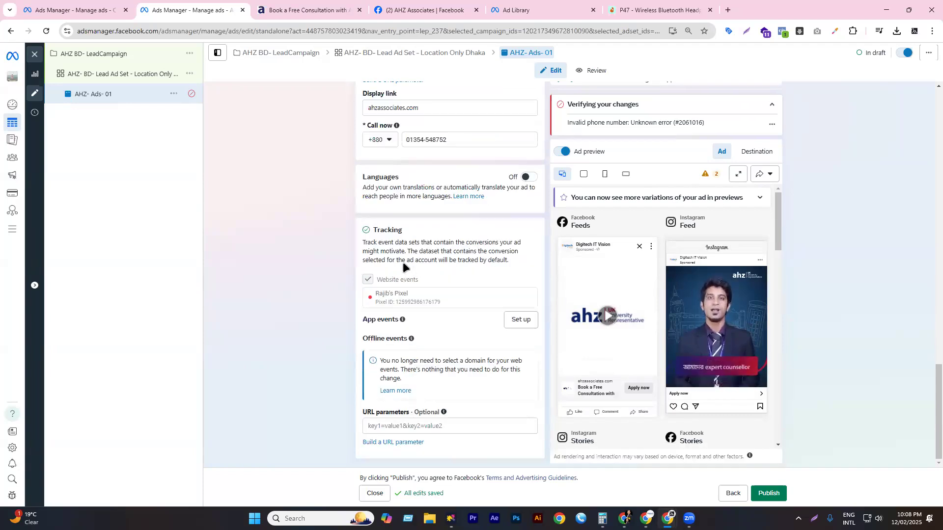
{"action": "scroll", "coordinate": [449, 285], "scroll_direction": "up", "scroll_amount": 10}
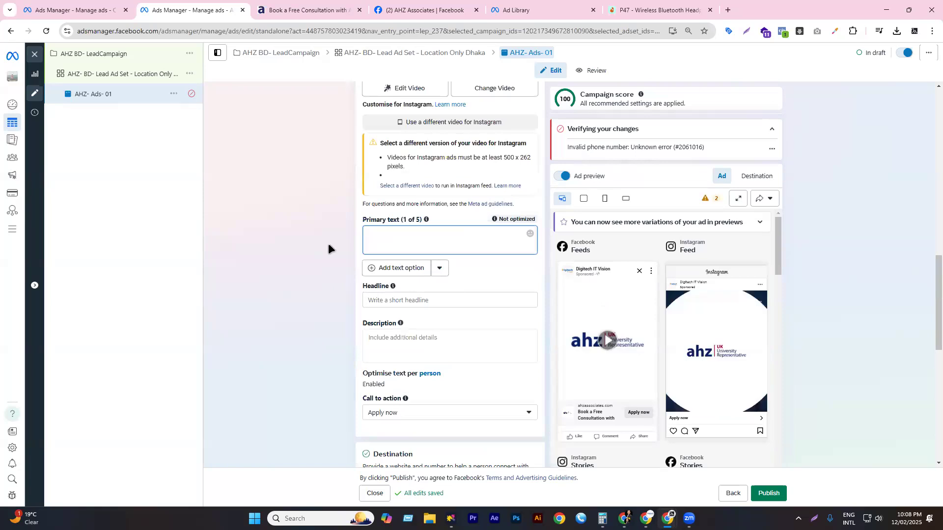
- Paste the offer-letter primary text, 'Get up to $10,000* Scholarships!' headline and academic-dreams description
{"action": "key", "text": "super+v"}
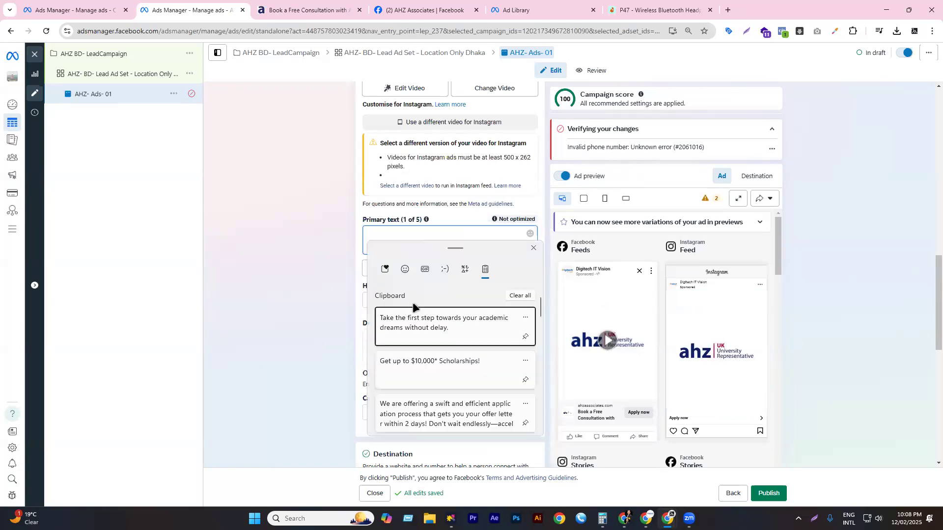
{"action": "left_click", "coordinate": [443, 408]}
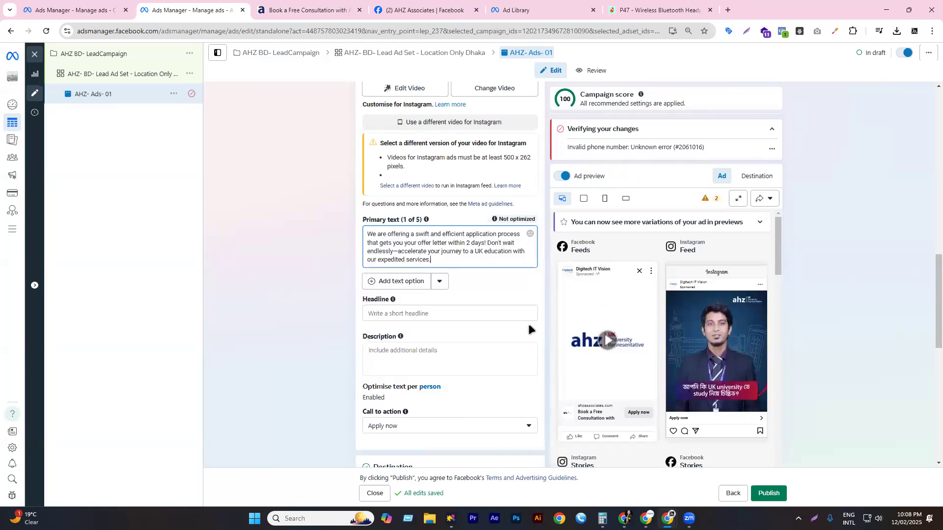
{"action": "left_click", "coordinate": [376, 308]}
{"action": "key", "text": "super+v"}
{"action": "left_click", "coordinate": [432, 441]}
{"action": "left_click", "coordinate": [432, 369]}
{"action": "key", "text": "super+v"}
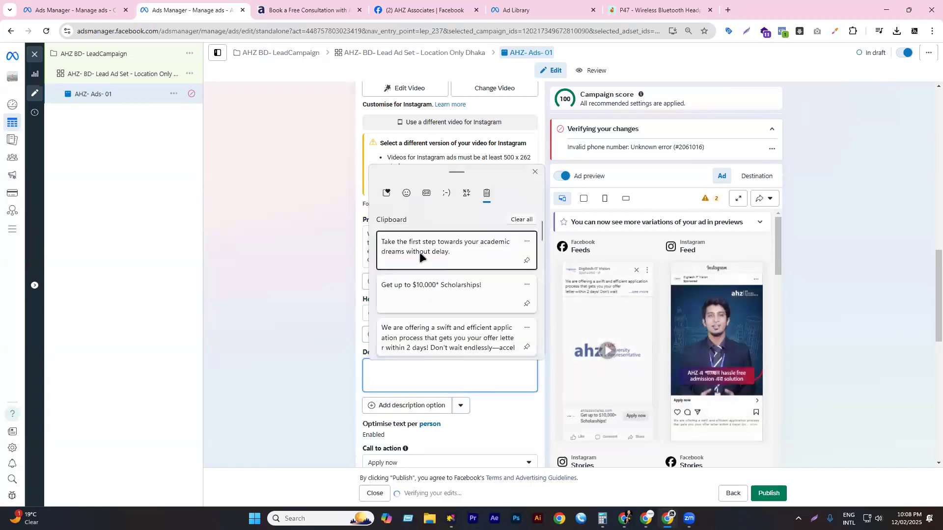
{"action": "left_click", "coordinate": [420, 252]}
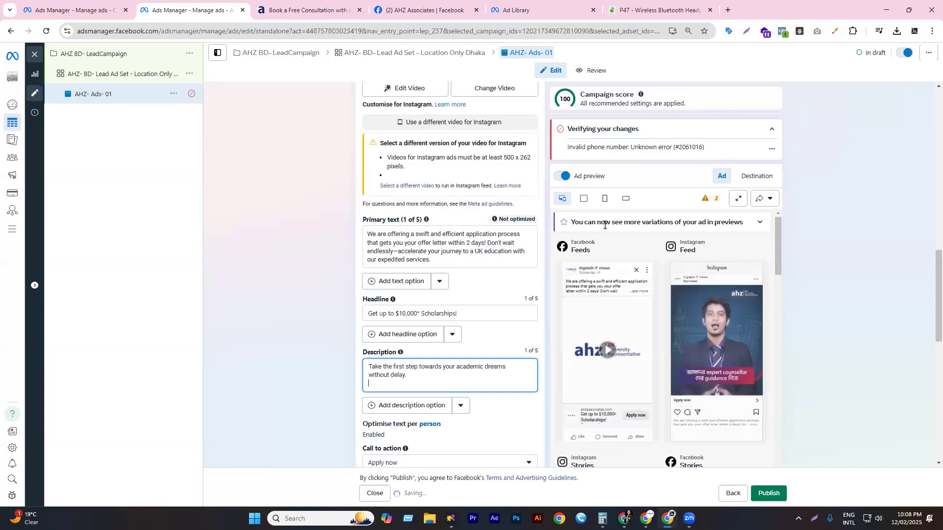
- Replace the invalid call-now phone number with the business's correct phone number
{"action": "scroll", "coordinate": [594, 234], "scroll_direction": "down", "scroll_amount": 4}
{"action": "scroll", "coordinate": [602, 167], "scroll_direction": "down", "scroll_amount": 3}
{"action": "triple_click", "coordinate": [603, 145]}
{"action": "scroll", "coordinate": [410, 322], "scroll_direction": "down", "scroll_amount": 7}
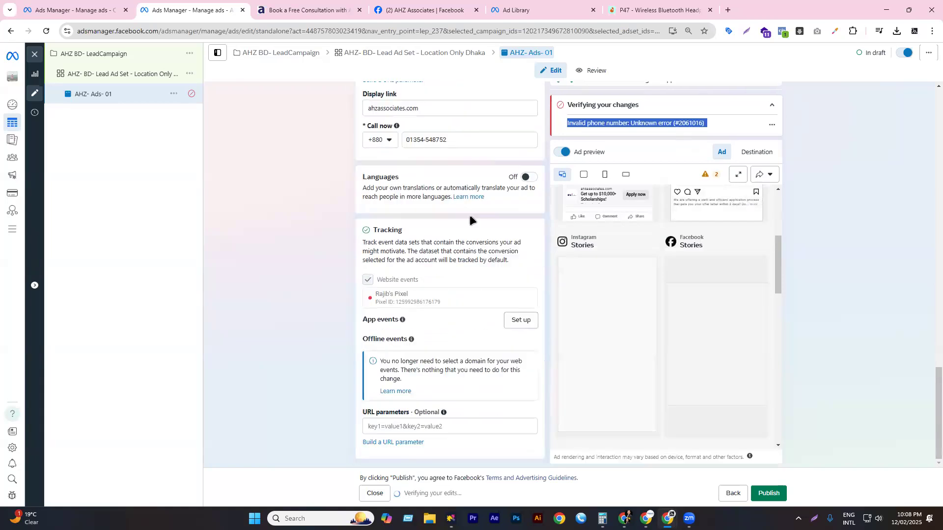
{"action": "double_click", "coordinate": [453, 141]}
{"action": "key", "text": "ctrl+a"}
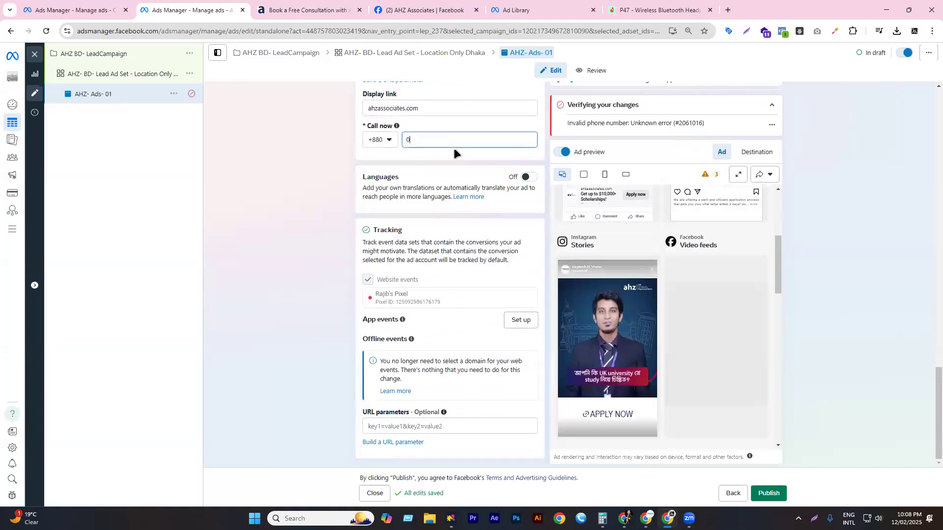
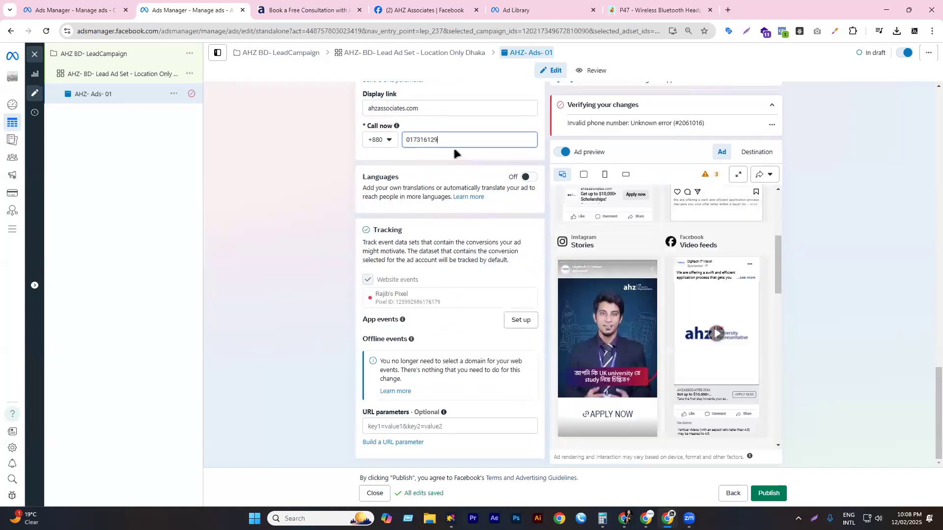
{"action": "left_click", "coordinate": [263, 230]}
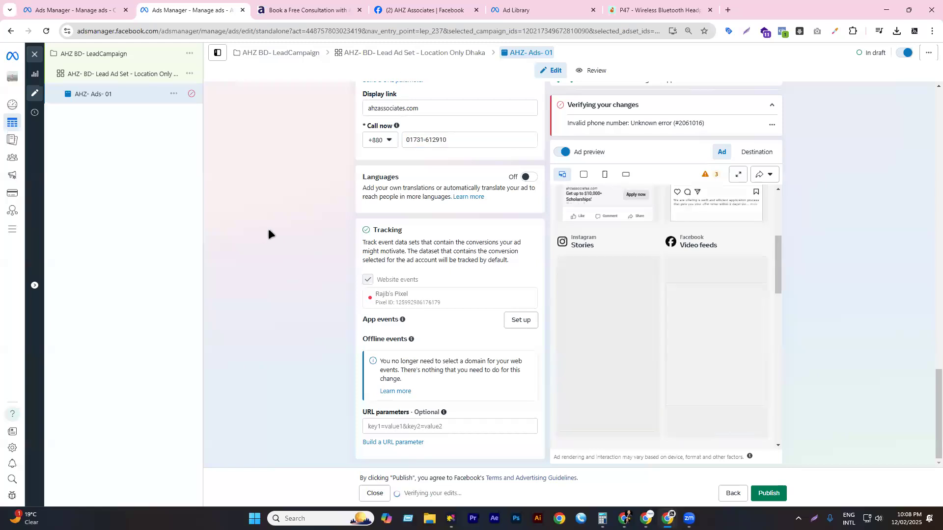
- Reopen the Location Only Dhaka ad set's settings from the campaign tree
{"action": "scroll", "coordinate": [393, 269], "scroll_direction": "up", "scroll_amount": 20}
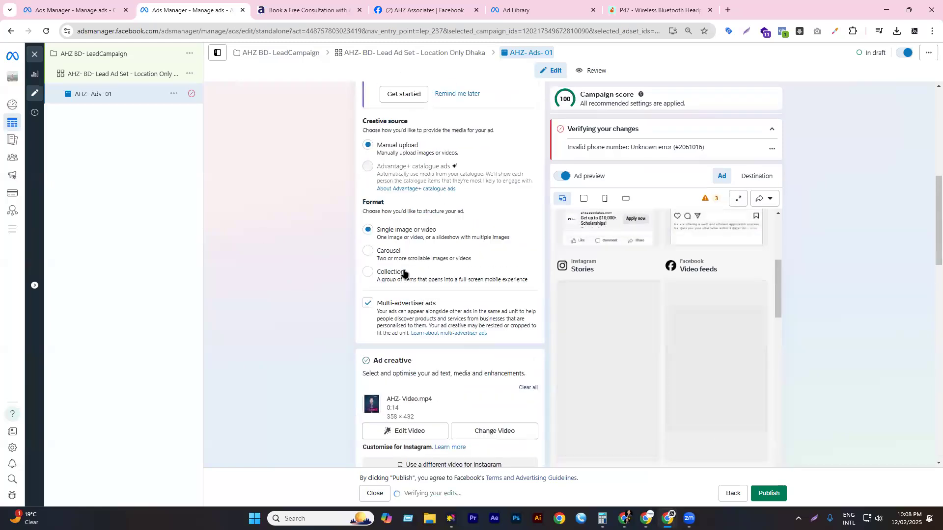
{"action": "left_click", "coordinate": [147, 75]}
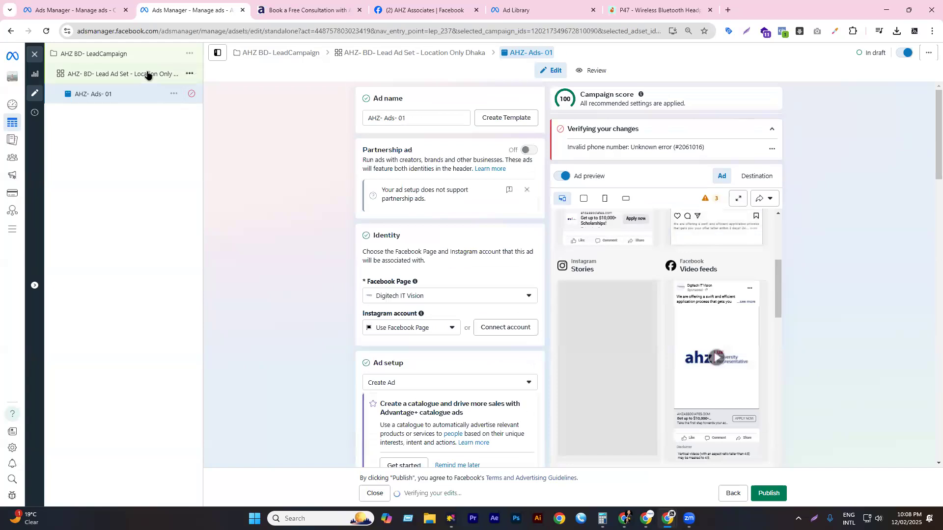
{"action": "left_click", "coordinate": [122, 95]}
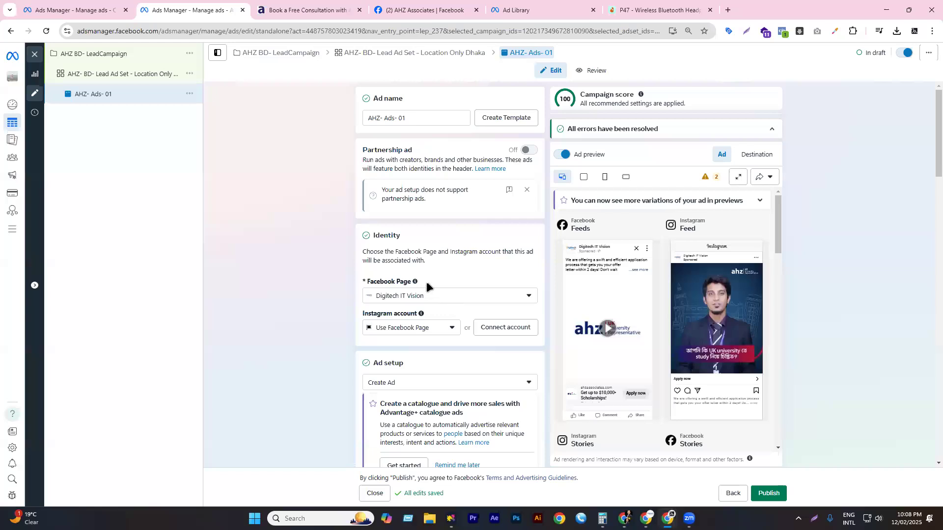
{"action": "scroll", "coordinate": [426, 281], "scroll_direction": "down", "scroll_amount": 7}
{"action": "scroll", "coordinate": [470, 290], "scroll_direction": "down", "scroll_amount": 15}
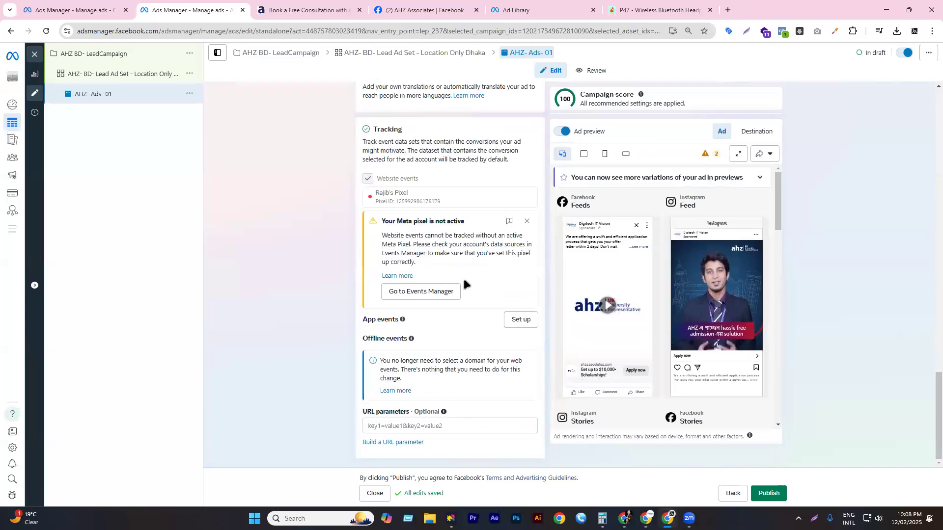
{"action": "scroll", "coordinate": [460, 278], "scroll_direction": "up", "scroll_amount": 10}
{"action": "scroll", "coordinate": [461, 278], "scroll_direction": "up", "scroll_amount": 10}
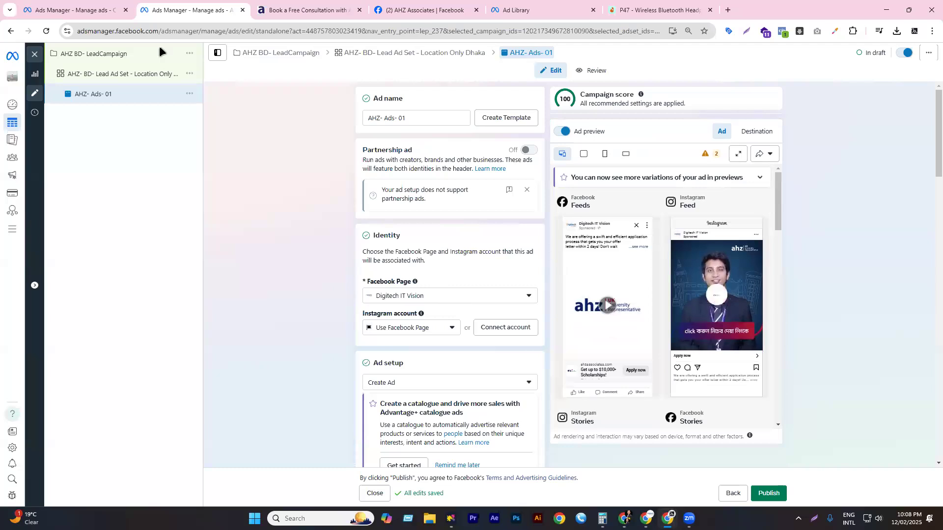
{"action": "left_click", "coordinate": [96, 82]}
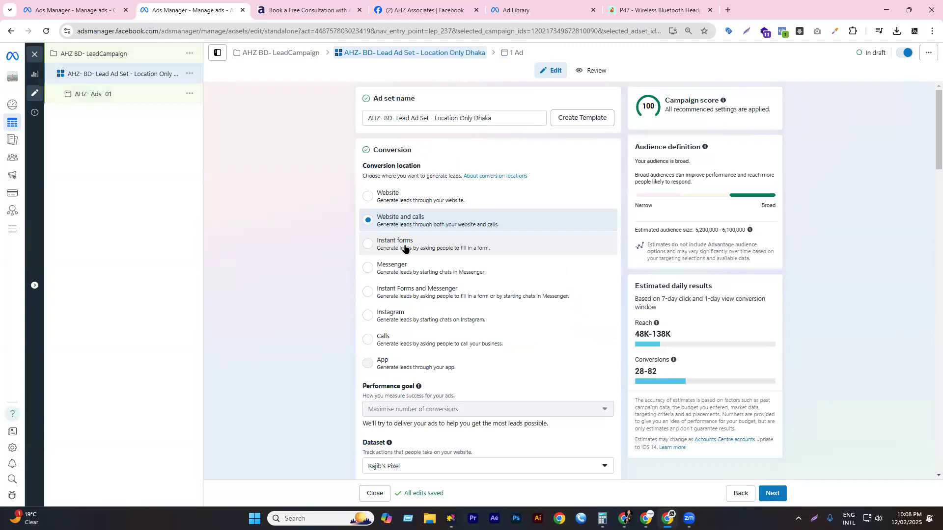
- Try Instant forms, then settle on Messenger as the ad set's conversion location
{"action": "left_click", "coordinate": [404, 249]}
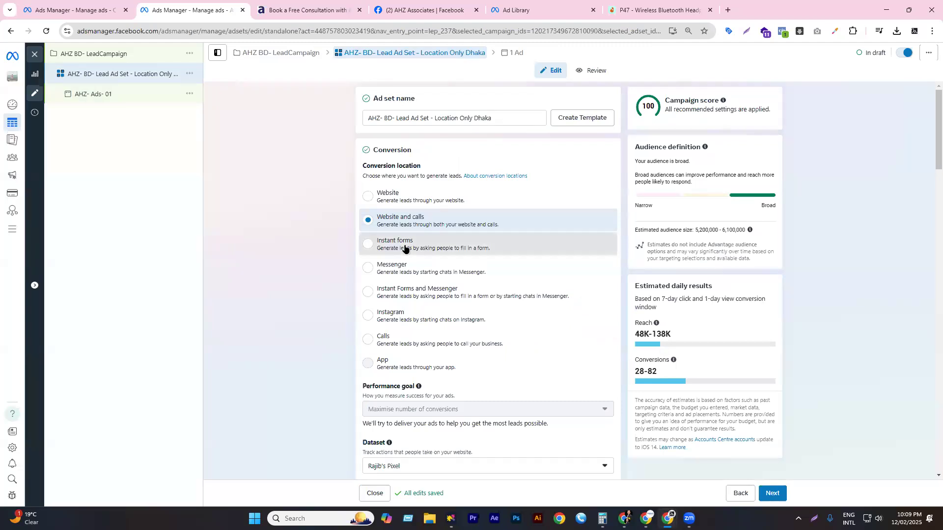
{"action": "left_click", "coordinate": [395, 268]}
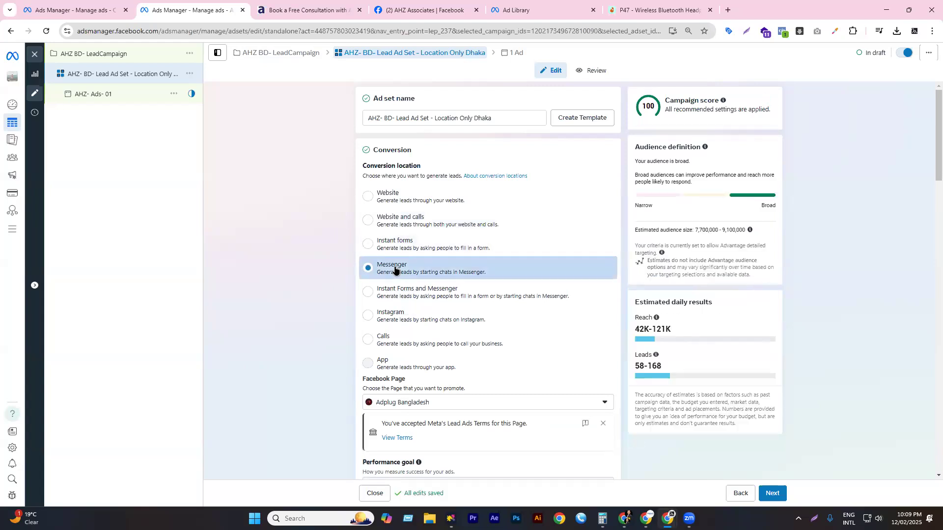
{"action": "left_click", "coordinate": [399, 247]}
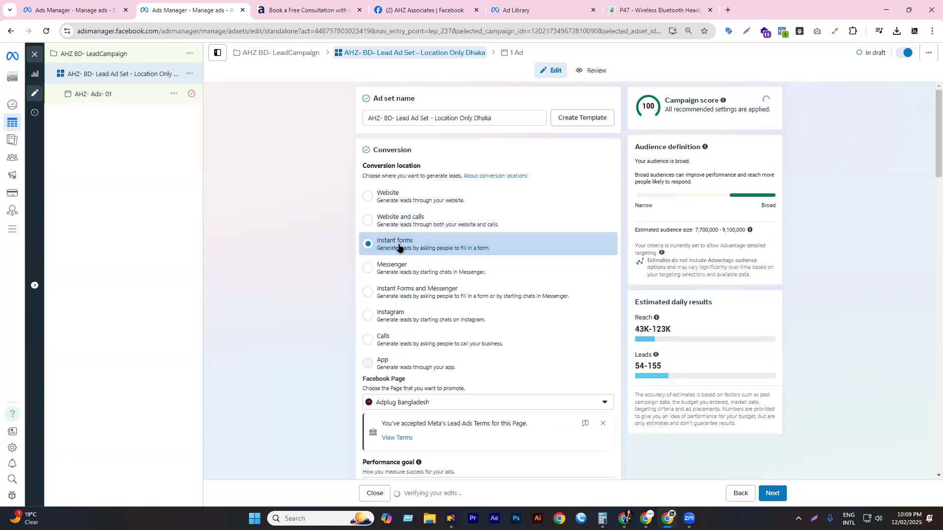
{"action": "left_click", "coordinate": [401, 274]}
{"action": "scroll", "coordinate": [390, 344], "scroll_direction": "down", "scroll_amount": 1}
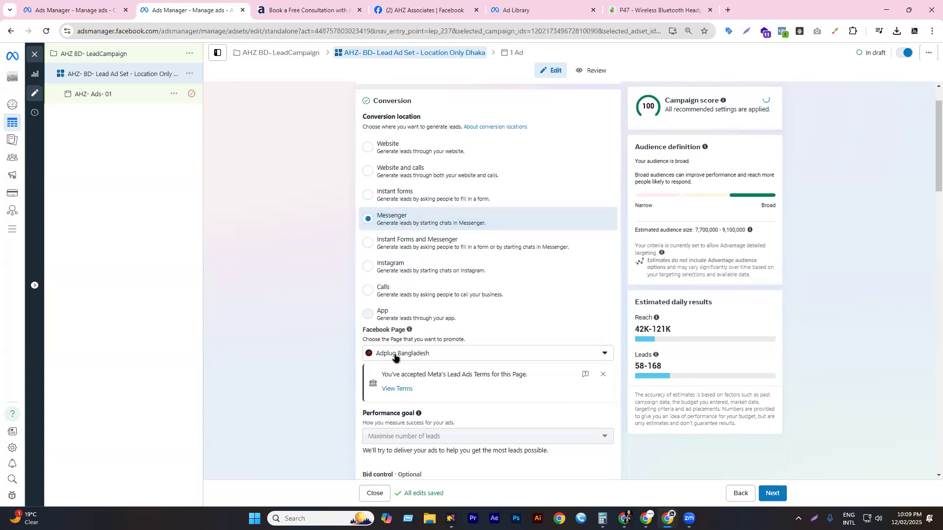
{"action": "scroll", "coordinate": [394, 354], "scroll_direction": "down", "scroll_amount": 2}
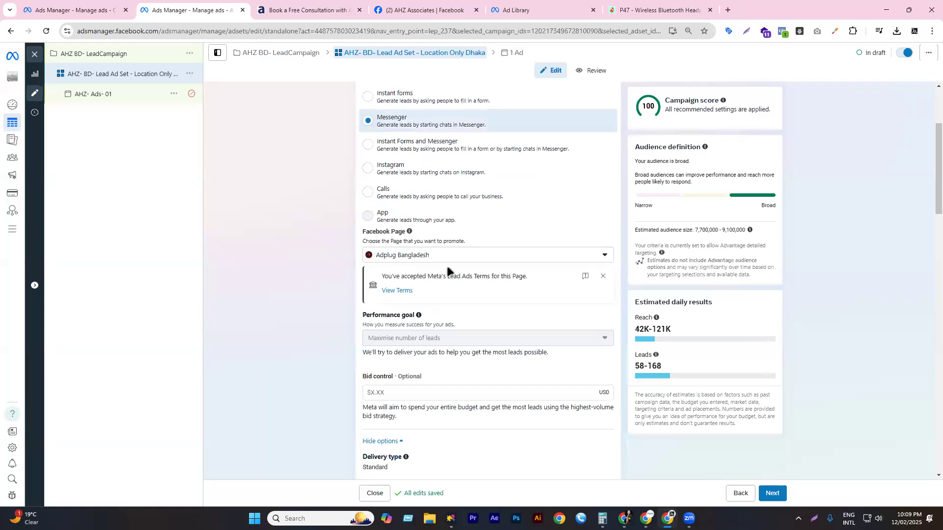
{"action": "left_click", "coordinate": [403, 291]}
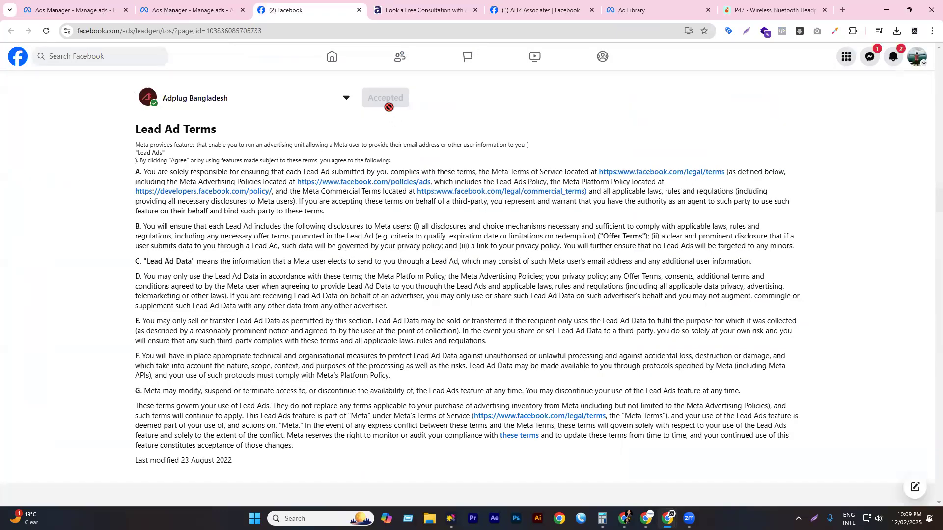
- Return to the ad set editor after confirming the Lead Ad Terms are accepted
{"action": "left_click", "coordinate": [227, 14]}
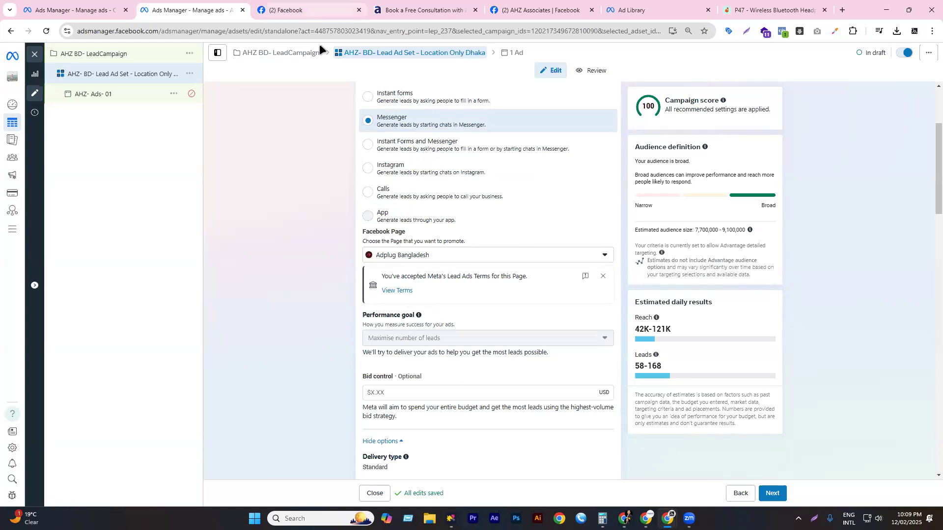
- Recheck the Lead Ad Terms page, then dismiss the terms acceptance notice in the ad set editor
{"action": "left_click", "coordinate": [275, 11]}
{"action": "key", "text": "ctrl+shift+Tab"}
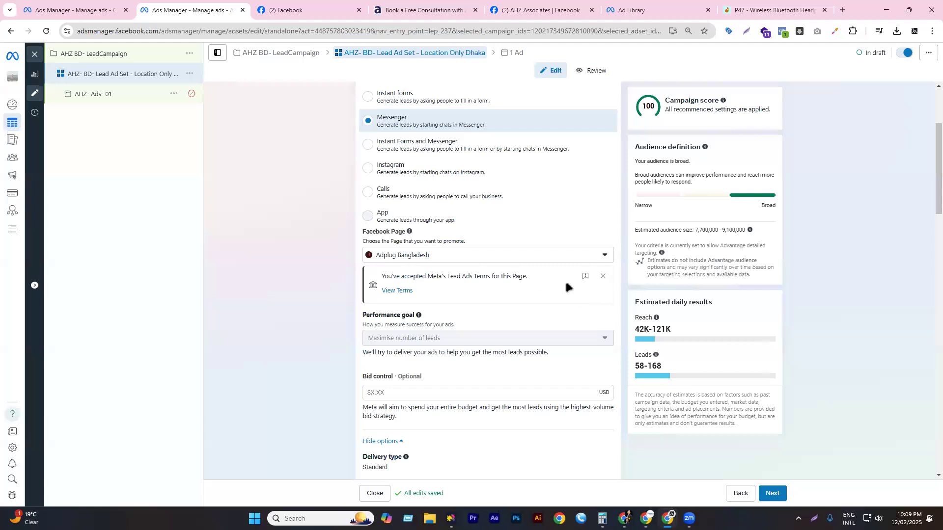
{"action": "left_click", "coordinate": [593, 270]}
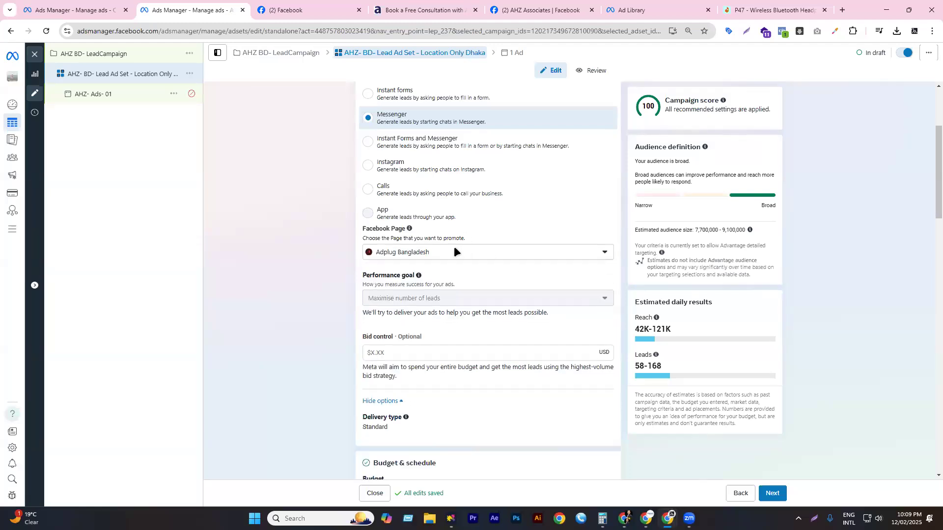
- Review the ad set's budget, audience and placement settings and continue to the ad level
{"action": "scroll", "coordinate": [456, 262], "scroll_direction": "down", "scroll_amount": 6}
{"action": "scroll", "coordinate": [455, 215], "scroll_direction": "down", "scroll_amount": 6}
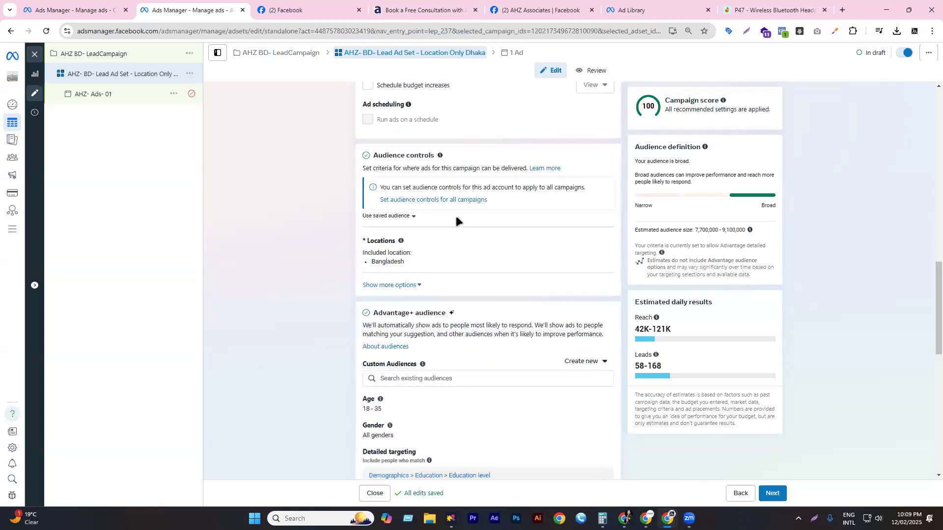
{"action": "scroll", "coordinate": [457, 219], "scroll_direction": "down", "scroll_amount": 3}
{"action": "scroll", "coordinate": [458, 213], "scroll_direction": "up", "scroll_amount": 15}
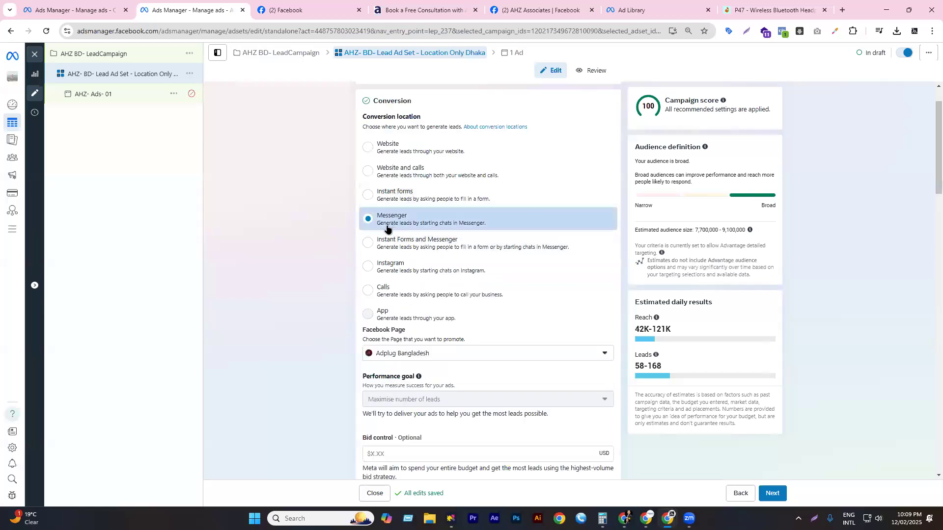
{"action": "scroll", "coordinate": [402, 249], "scroll_direction": "down", "scroll_amount": 20}
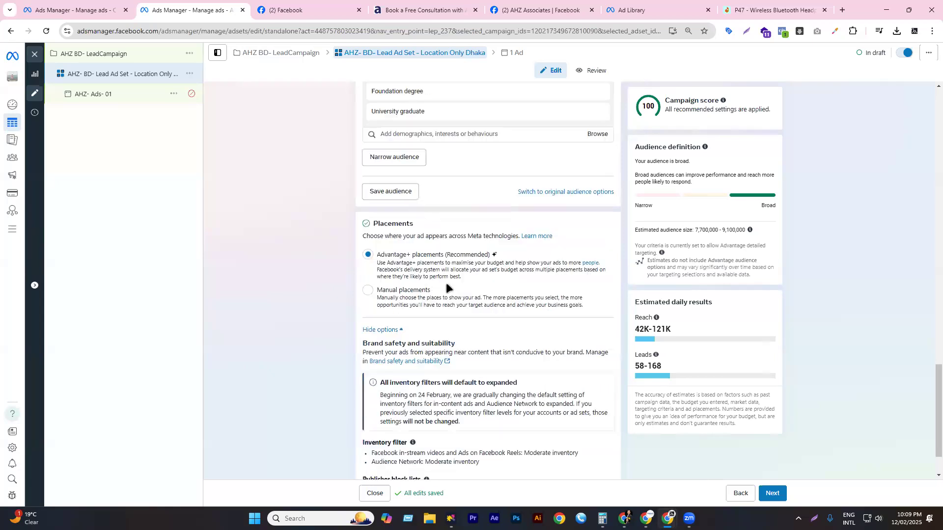
{"action": "scroll", "coordinate": [446, 285], "scroll_direction": "up", "scroll_amount": 3}
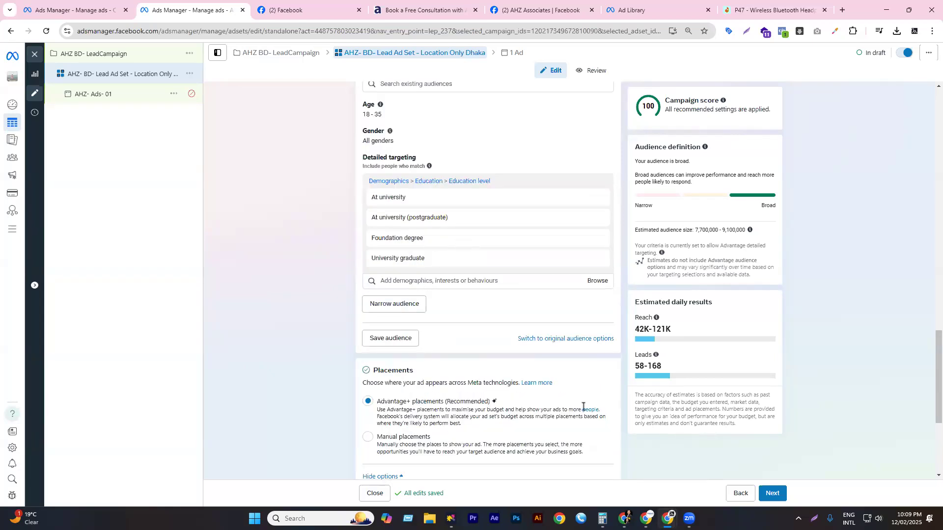
{"action": "scroll", "coordinate": [762, 470], "scroll_direction": "down", "scroll_amount": 4}
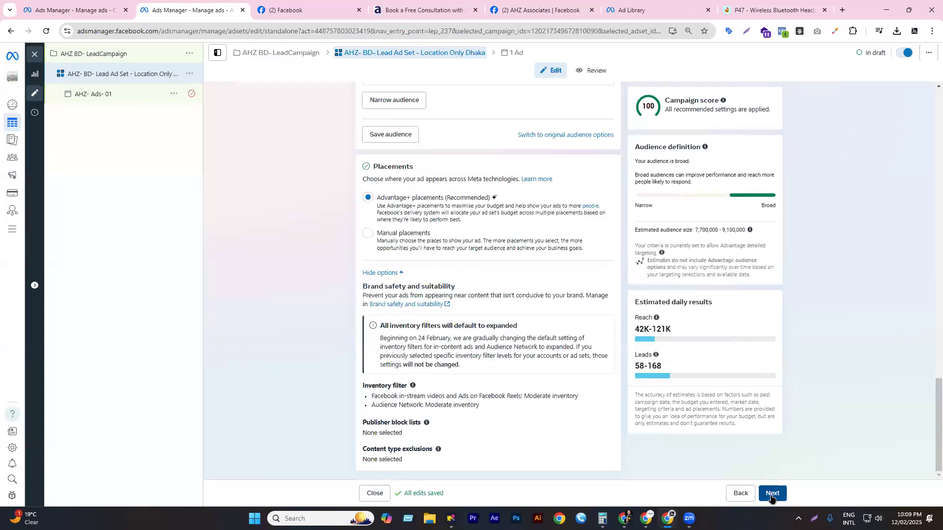
{"action": "left_click", "coordinate": [771, 496]}
- Make the ad a video ad using the AHZ video from the media library, advancing to enhancements
{"action": "scroll", "coordinate": [419, 259], "scroll_direction": "down", "scroll_amount": 3}
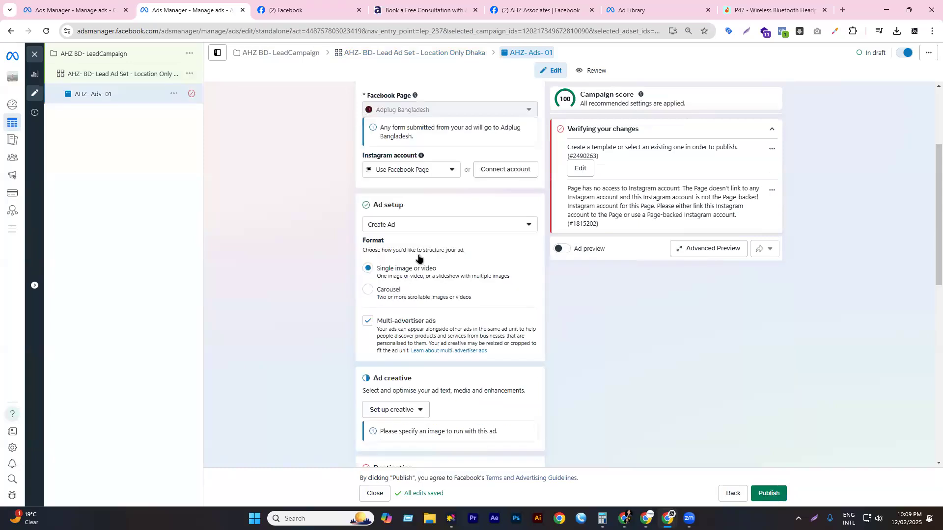
{"action": "scroll", "coordinate": [418, 258], "scroll_direction": "down", "scroll_amount": 3}
{"action": "left_click", "coordinate": [400, 262]}
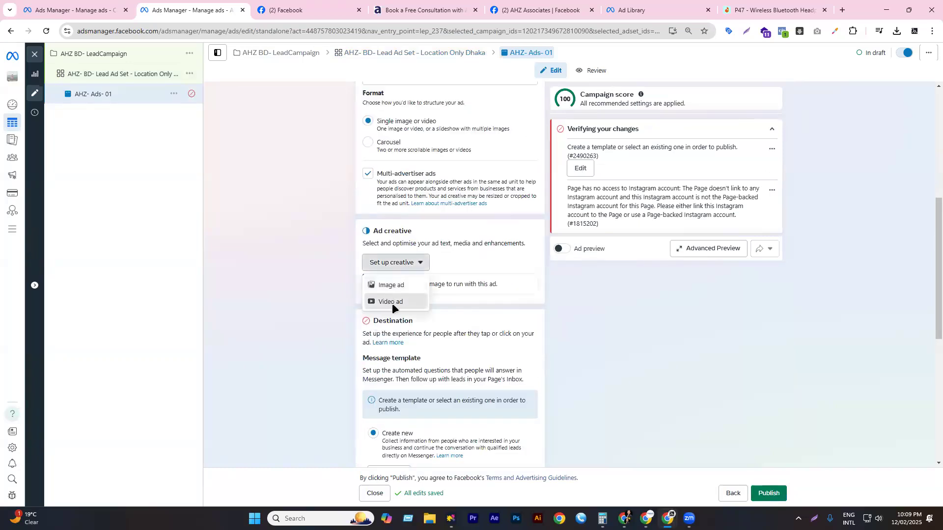
{"action": "left_click", "coordinate": [392, 302]}
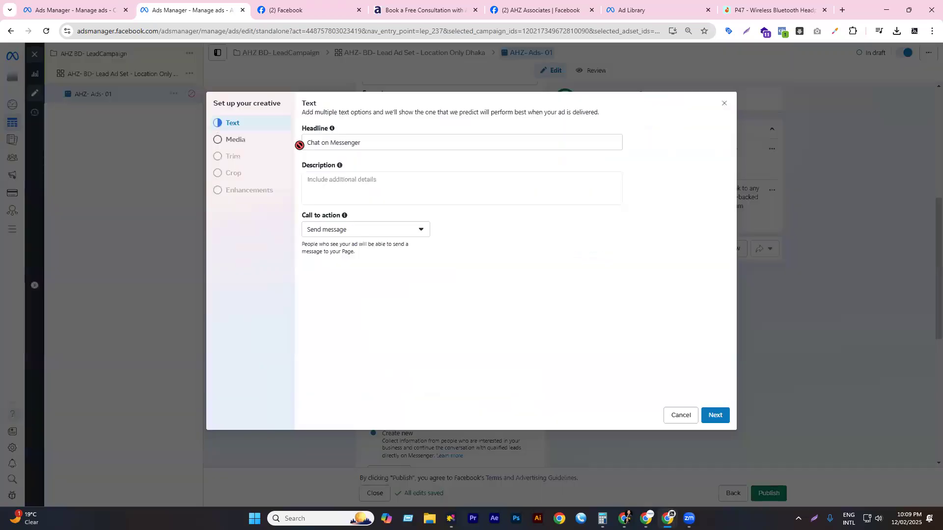
{"action": "left_click", "coordinate": [239, 142]}
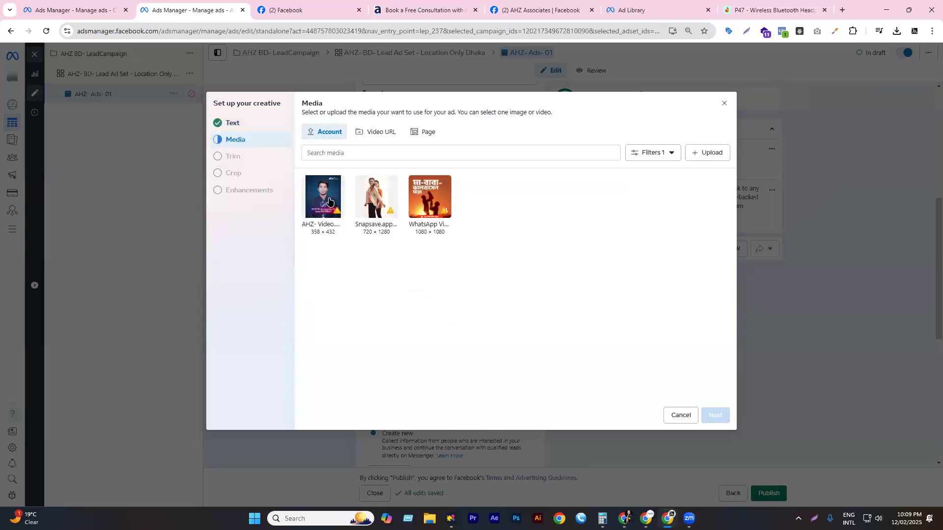
{"action": "left_click", "coordinate": [344, 219]}
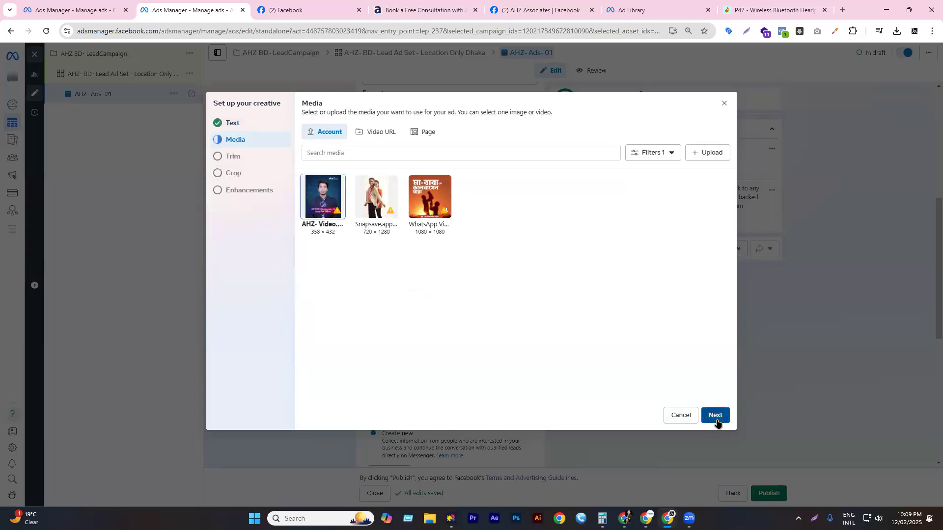
{"action": "left_click", "coordinate": [715, 416]}
{"action": "left_click", "coordinate": [718, 416]}
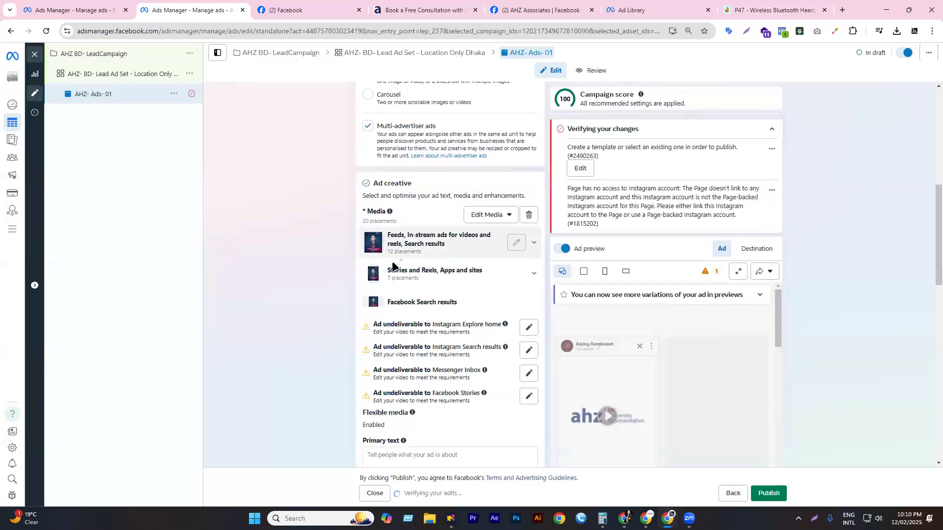
- Paste the swift application process blurb from clipboard history as the ad's primary text
{"action": "scroll", "coordinate": [393, 266], "scroll_direction": "down", "scroll_amount": 5}
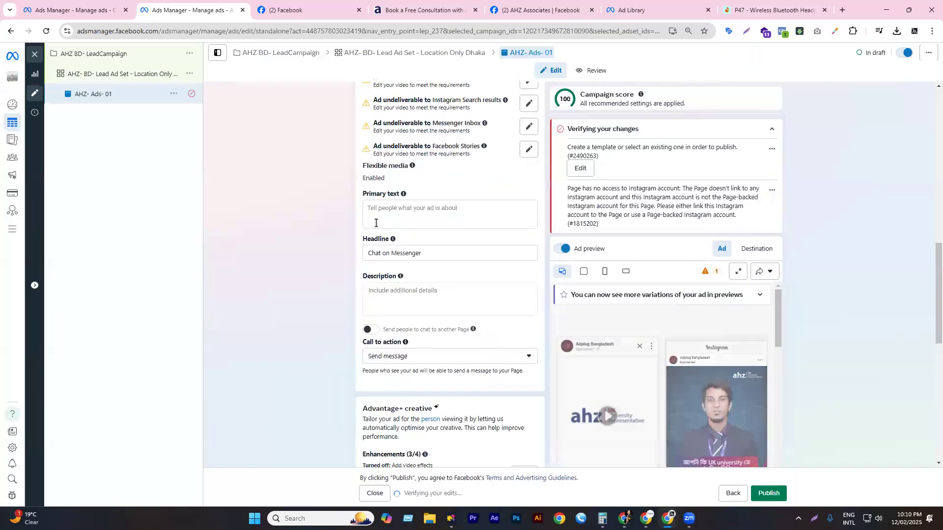
{"action": "left_click", "coordinate": [391, 216]}
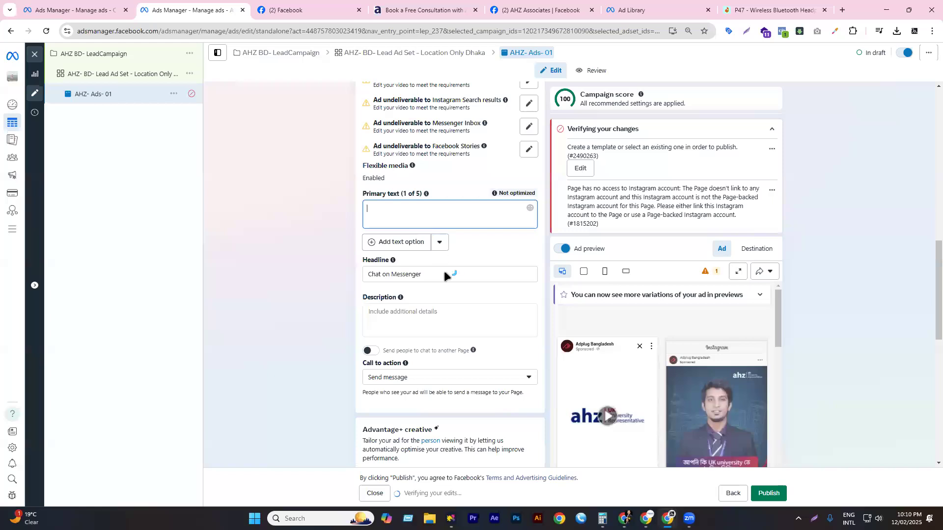
{"action": "key", "text": "super+v"}
{"action": "left_click", "coordinate": [413, 388]}
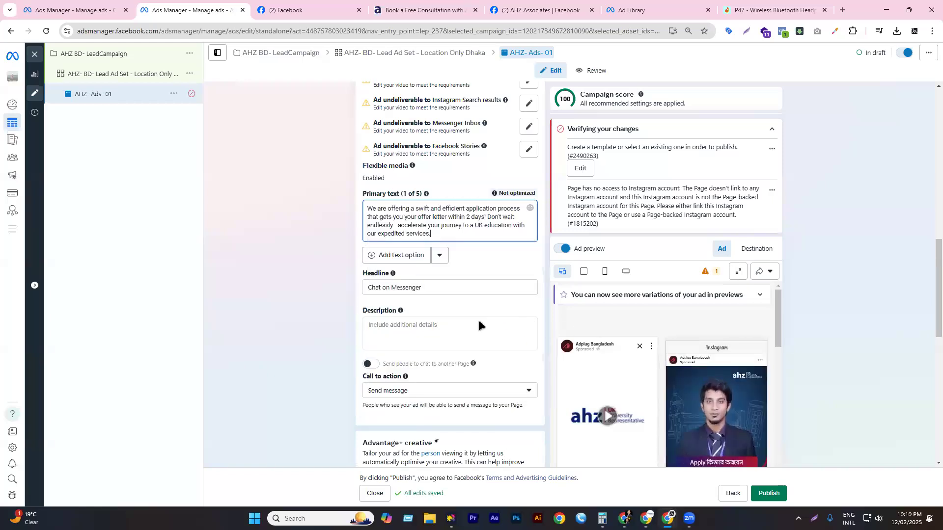
{"action": "scroll", "coordinate": [476, 319], "scroll_direction": "down", "scroll_amount": 3}
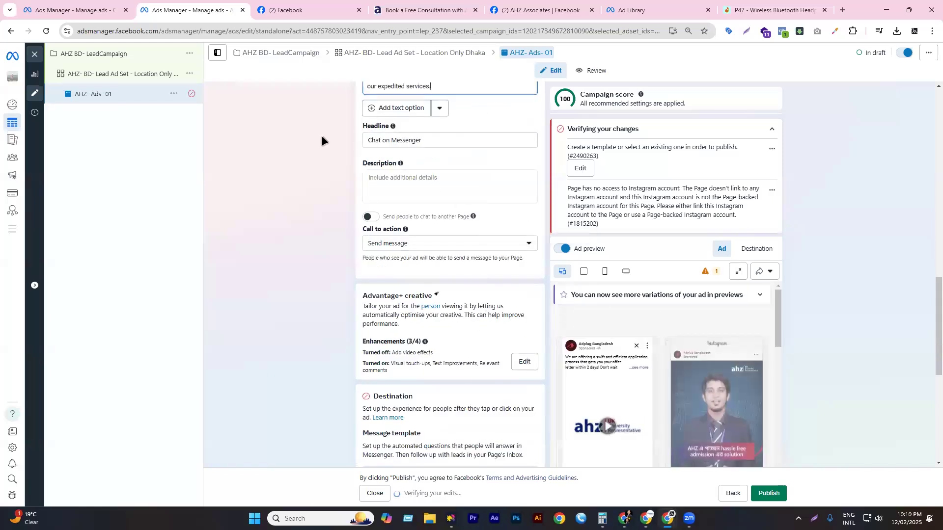
- Set the headline to 'Get up to $10,000* Scholarships!' and paste the academic dreams description
{"action": "key", "text": "Tab"}
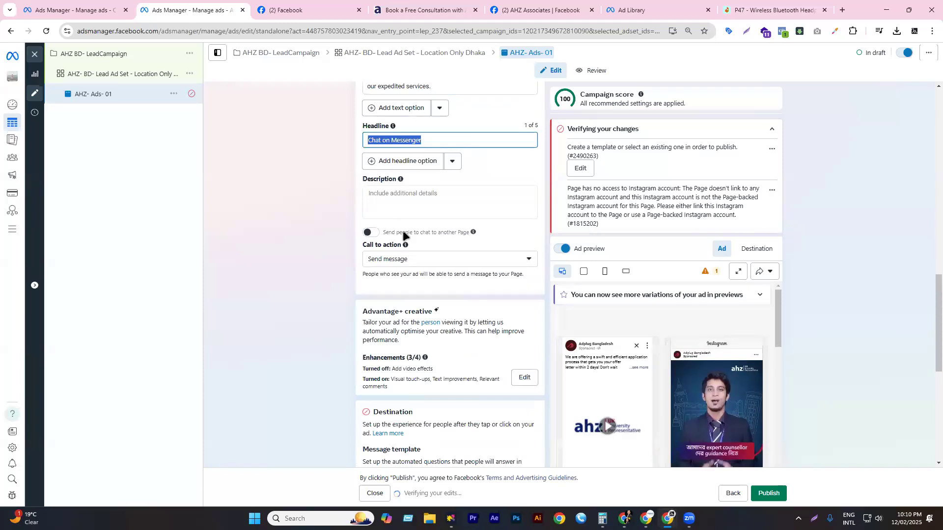
{"action": "key", "text": "super+v"}
{"action": "left_click", "coordinate": [436, 271]}
{"action": "left_click", "coordinate": [422, 193]}
{"action": "key", "text": "super+v"}
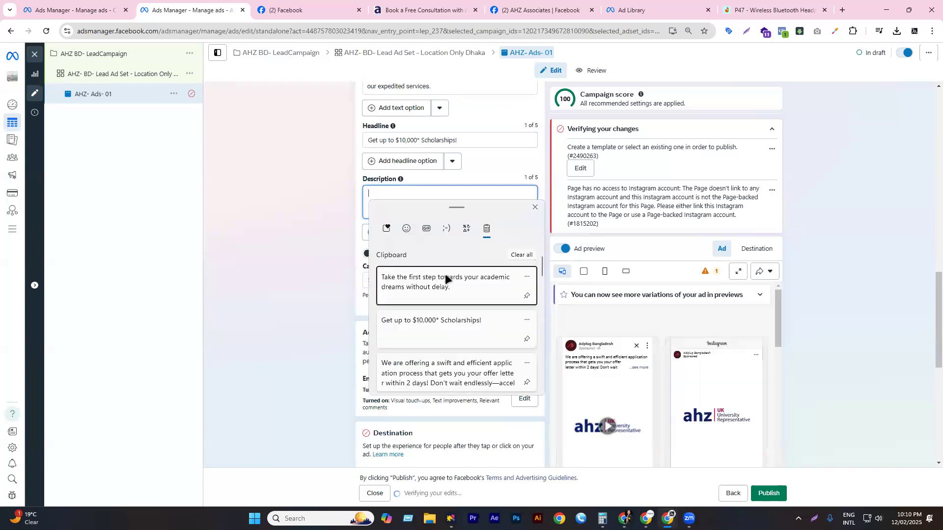
{"action": "left_click", "coordinate": [436, 284]}
- Keep Send message as the call to action and select the Message template heading
{"action": "left_click", "coordinate": [389, 283]}
{"action": "left_click", "coordinate": [301, 277]}
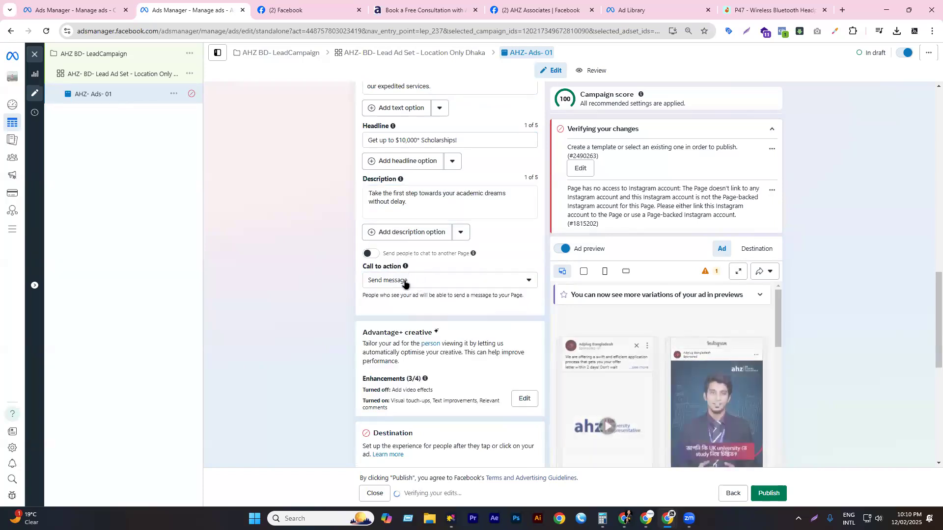
{"action": "scroll", "coordinate": [420, 291], "scroll_direction": "down", "scroll_amount": 5}
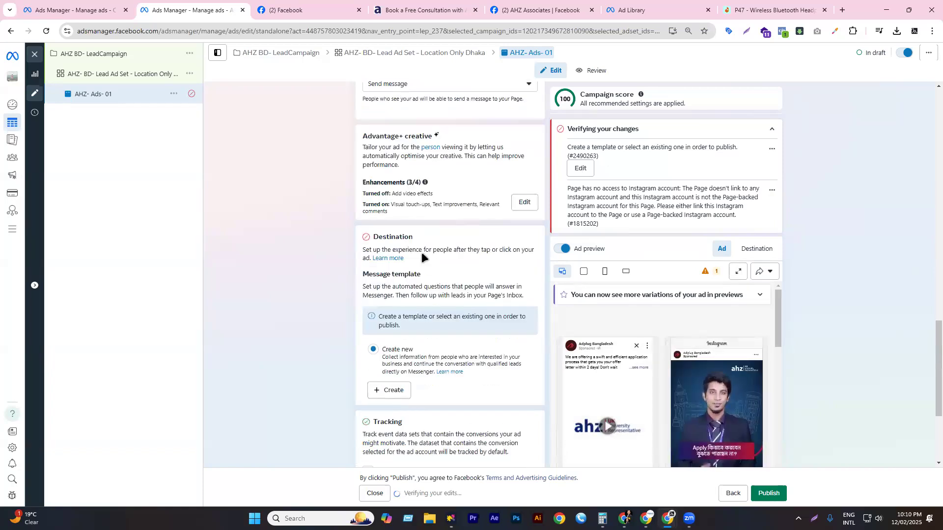
{"action": "scroll", "coordinate": [408, 263], "scroll_direction": "down", "scroll_amount": 1}
{"action": "double_click", "coordinate": [385, 176]}
{"action": "left_click_drag", "start_coordinate": [401, 175], "coordinate": [457, 174]}
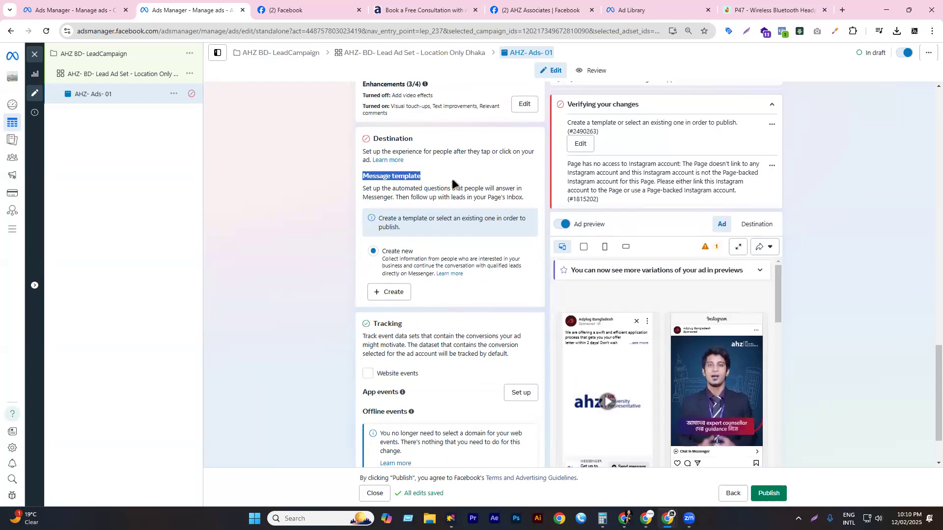
- Create a new message template and expand its Welcome message and Questions sections
{"action": "left_click", "coordinate": [433, 448]}
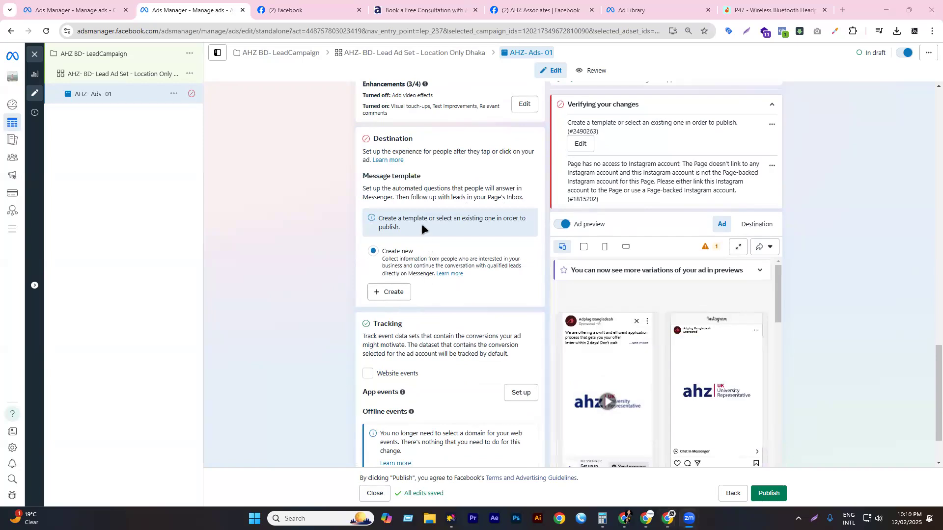
{"action": "scroll", "coordinate": [413, 211], "scroll_direction": "down", "scroll_amount": 1}
{"action": "scroll", "coordinate": [402, 218], "scroll_direction": "down", "scroll_amount": 2}
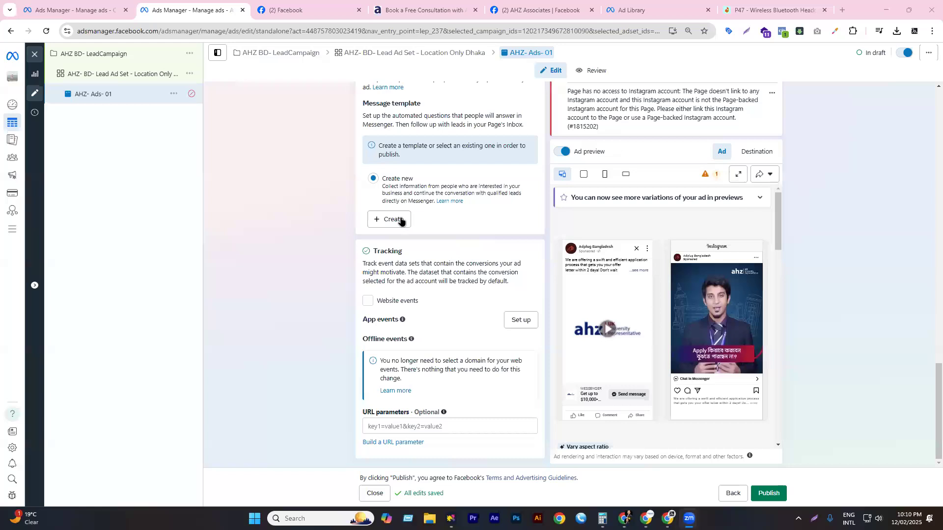
{"action": "left_click", "coordinate": [404, 219]}
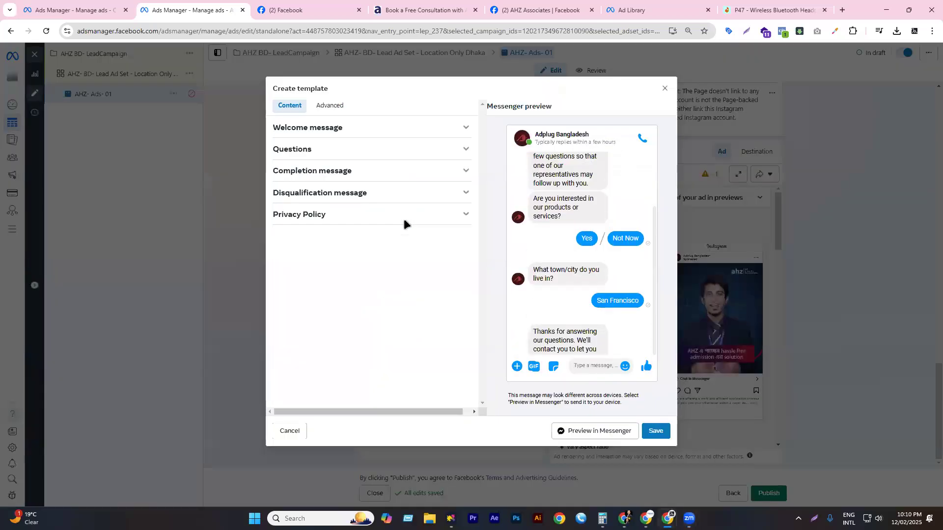
{"action": "scroll", "coordinate": [578, 219], "scroll_direction": "down", "scroll_amount": 1}
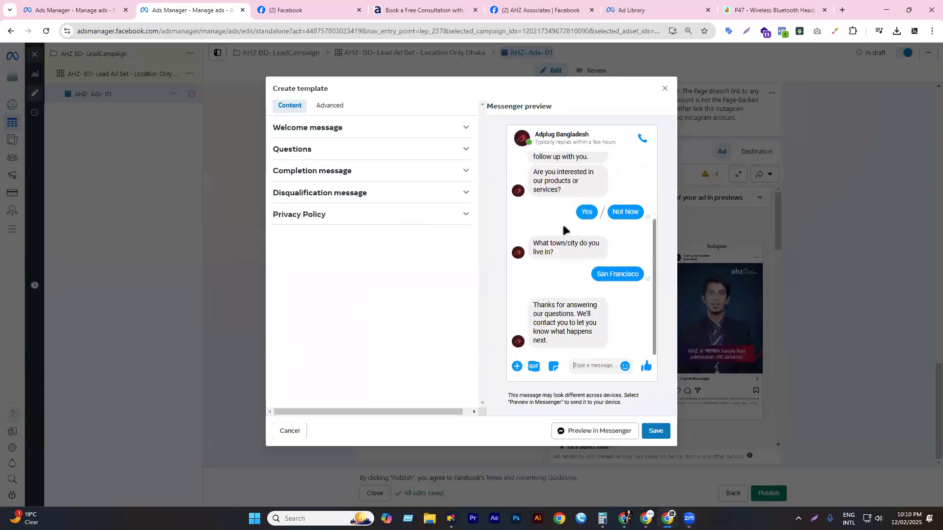
{"action": "left_click", "coordinate": [322, 127]}
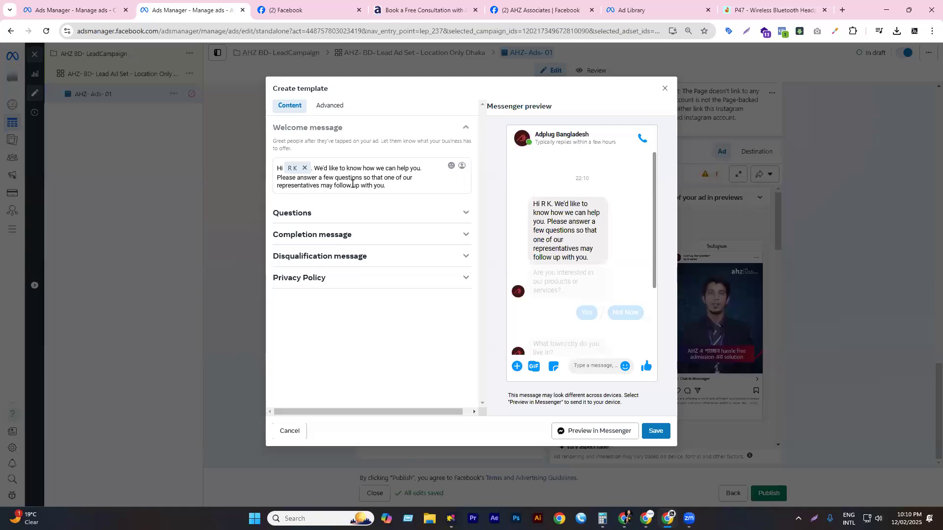
{"action": "left_click", "coordinate": [304, 213]}
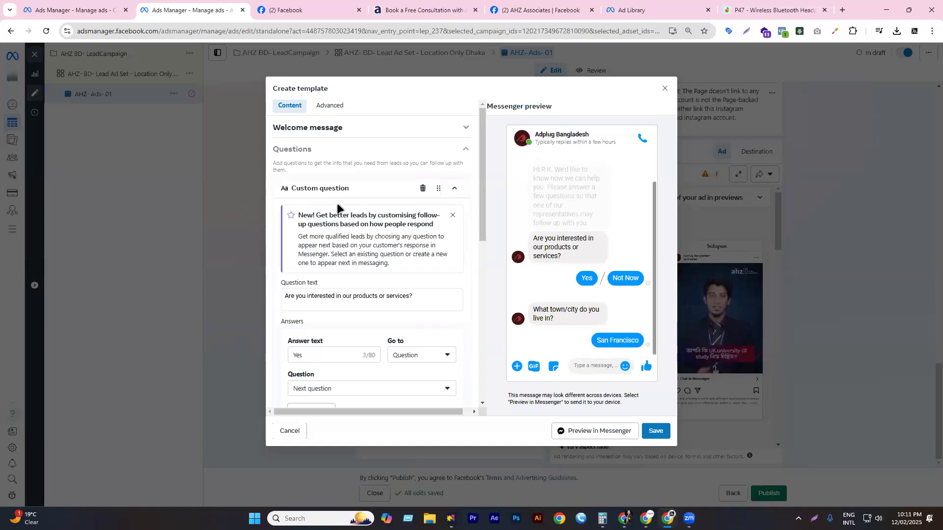
- Dismiss the better-leads tip and route the Yes answer to the town/city question
{"action": "left_click", "coordinate": [452, 215]}
{"action": "left_click", "coordinate": [315, 234]}
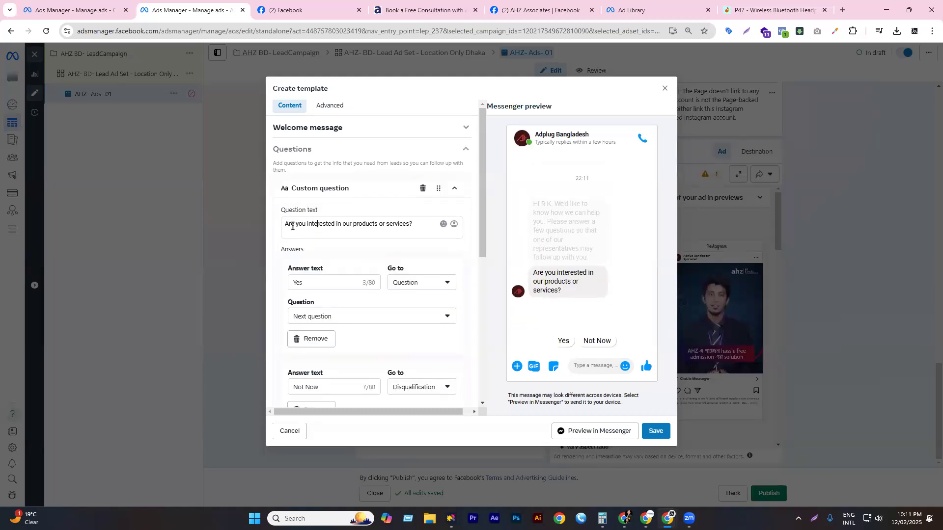
{"action": "left_click_drag", "start_coordinate": [415, 223], "coordinate": [267, 229]}
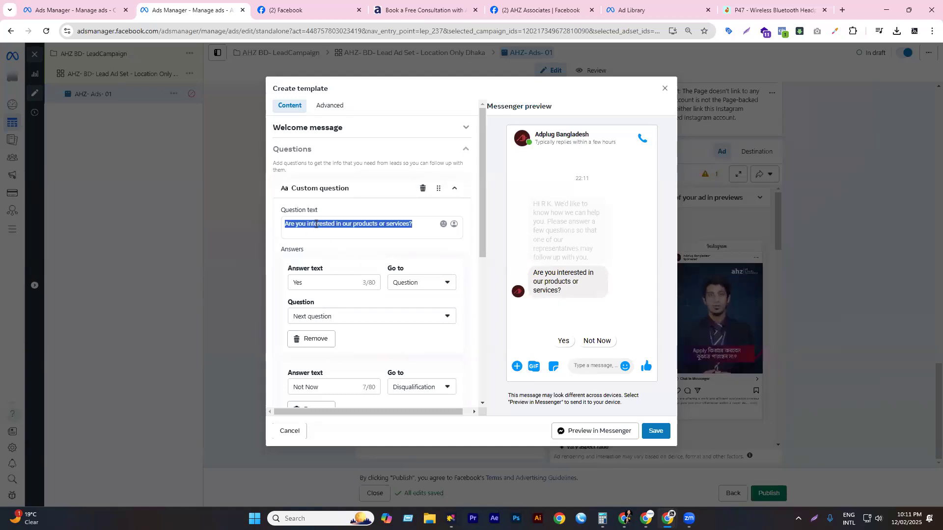
{"action": "scroll", "coordinate": [343, 245], "scroll_direction": "down", "scroll_amount": 2}
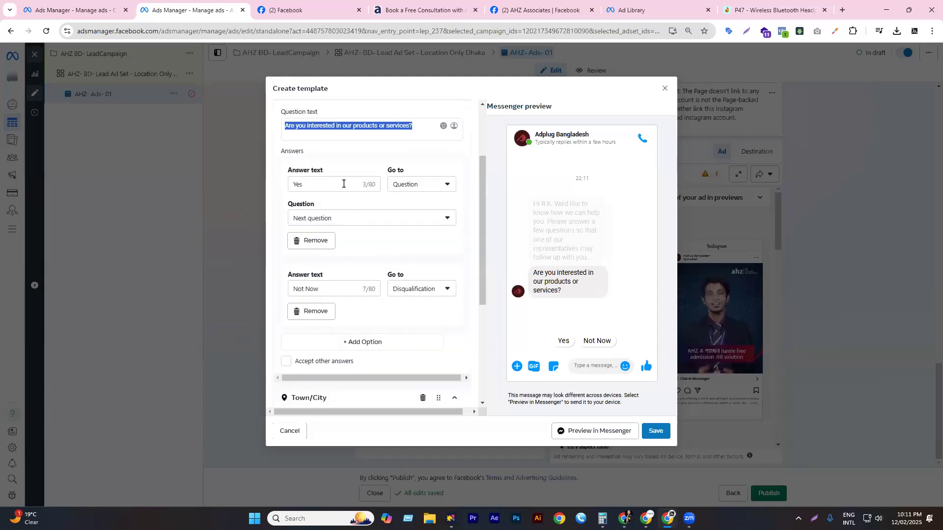
{"action": "left_click", "coordinate": [342, 185]}
{"action": "left_click", "coordinate": [432, 187]}
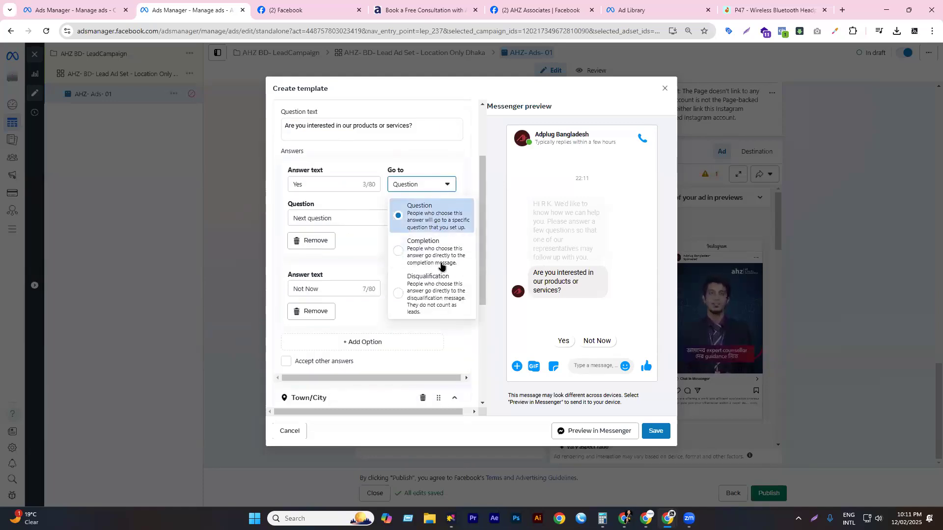
{"action": "left_click", "coordinate": [416, 186]}
{"action": "left_click", "coordinate": [354, 217]}
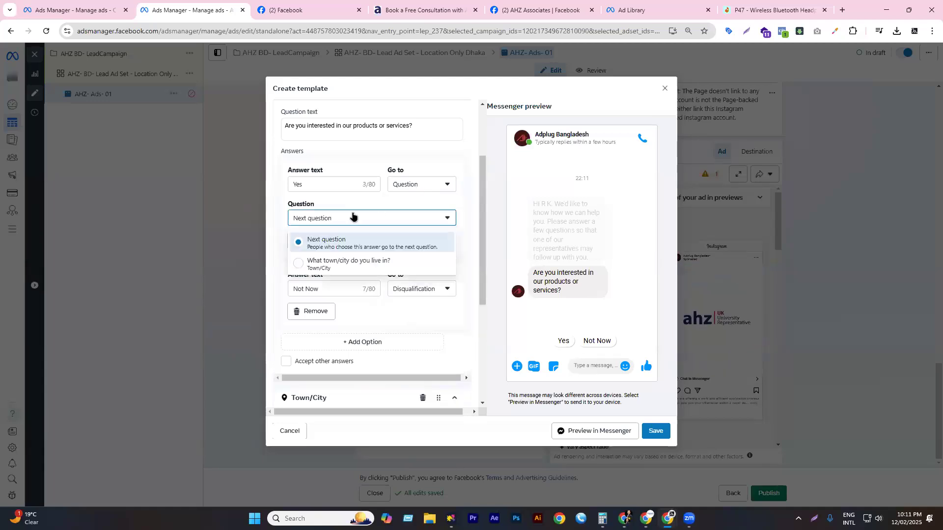
{"action": "left_click", "coordinate": [336, 263]}
- Remove the Not Now answer and add a new blank answer option
{"action": "scroll", "coordinate": [348, 246], "scroll_direction": "down", "scroll_amount": 1}
{"action": "scroll", "coordinate": [347, 245], "scroll_direction": "down", "scroll_amount": 1}
{"action": "left_click_drag", "start_coordinate": [330, 192], "coordinate": [284, 192]}
{"action": "scroll", "coordinate": [349, 219], "scroll_direction": "up", "scroll_amount": 1}
{"action": "scroll", "coordinate": [344, 222], "scroll_direction": "up", "scroll_amount": 1}
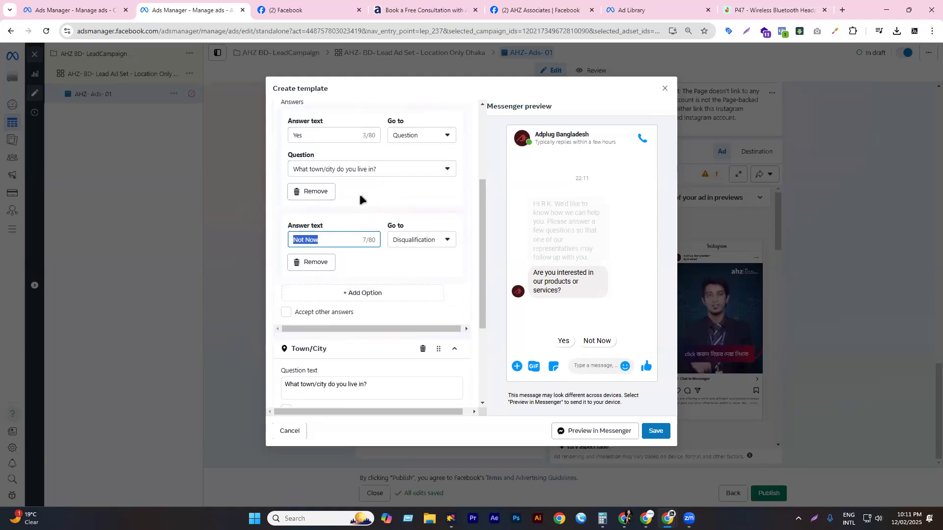
{"action": "left_click", "coordinate": [325, 263]}
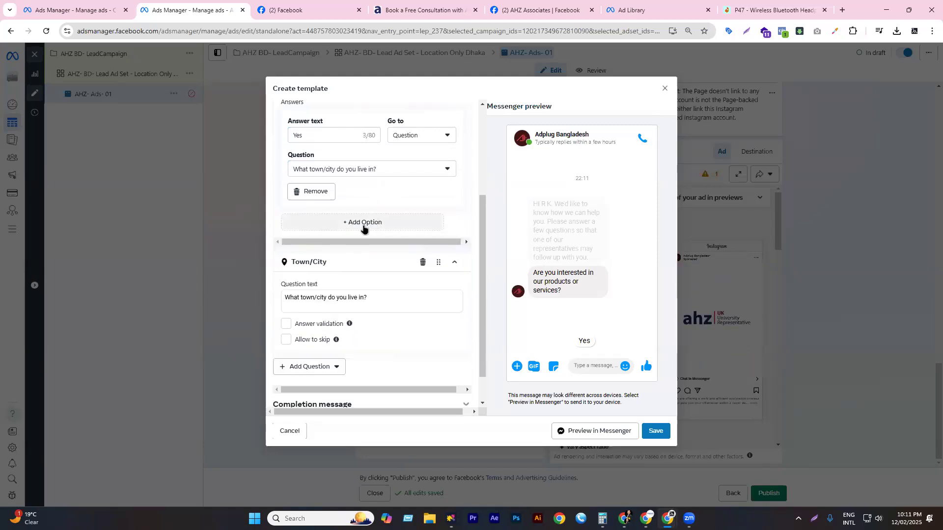
{"action": "left_click", "coordinate": [363, 223]}
- Name the new answer 'How old are you?' and route it to the next question
{"action": "scroll", "coordinate": [344, 210], "scroll_direction": "up", "scroll_amount": 1}
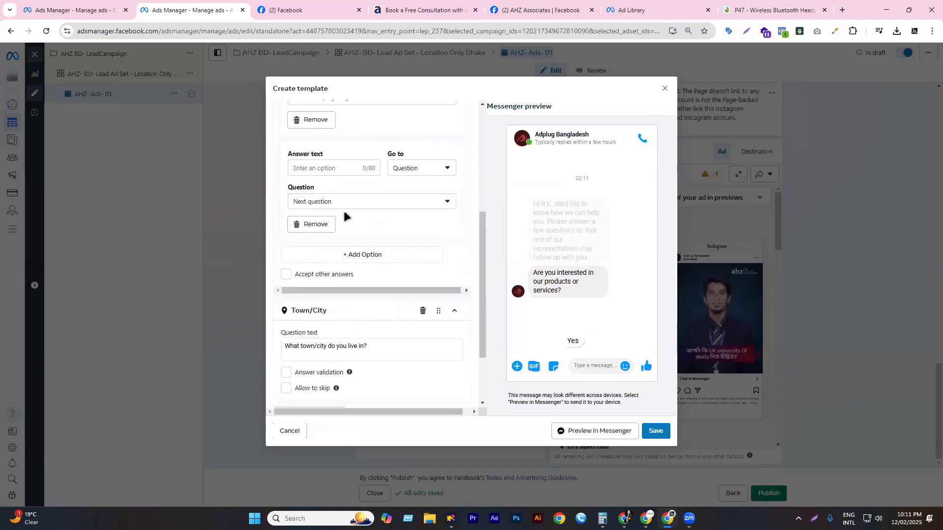
{"action": "scroll", "coordinate": [344, 211], "scroll_direction": "up", "scroll_amount": 1}
{"action": "left_click", "coordinate": [345, 217]}
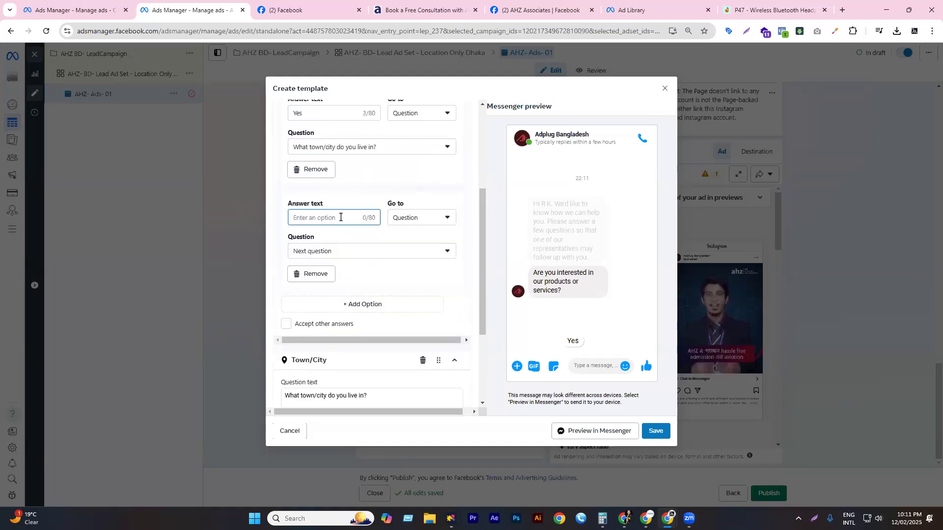
{"action": "type", "text": "Ho"}
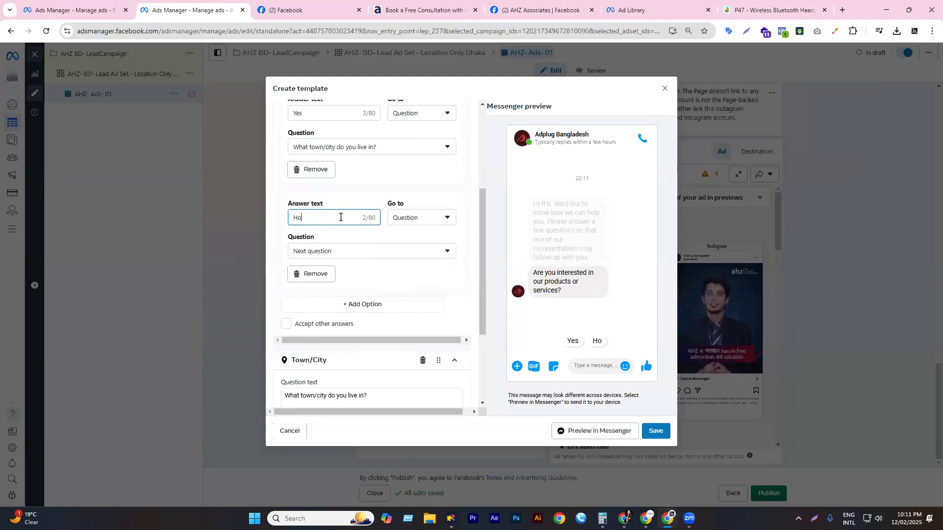
{"action": "type", "text": "w old "}
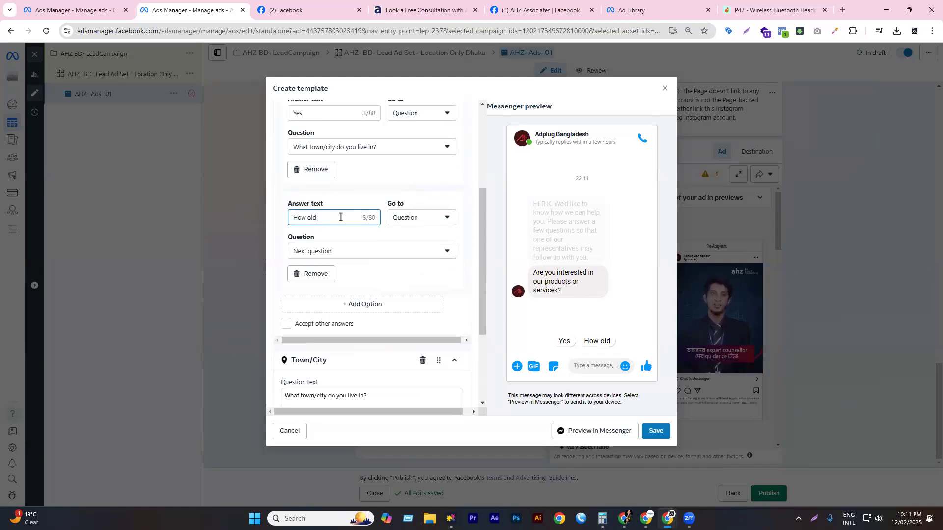
{"action": "type", "text": "are you?"}
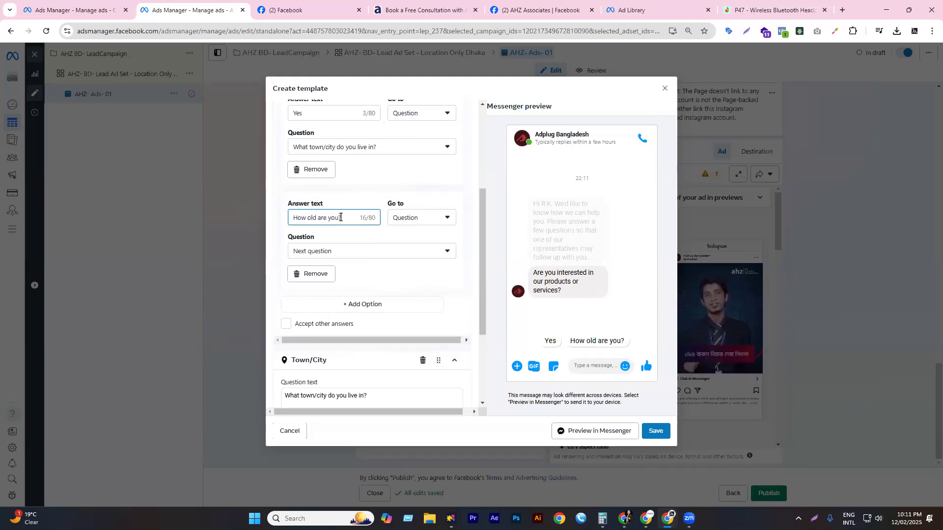
{"action": "left_click", "coordinate": [433, 217]}
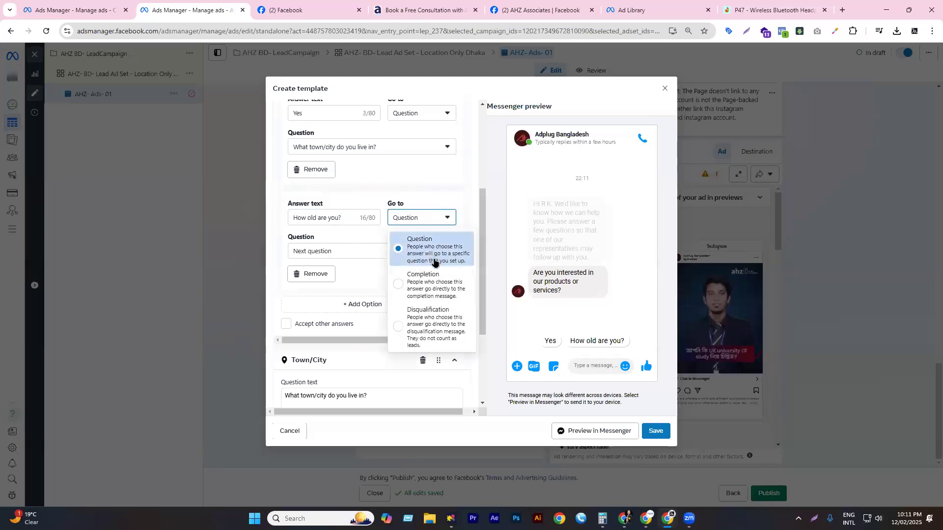
{"action": "left_click", "coordinate": [353, 215]}
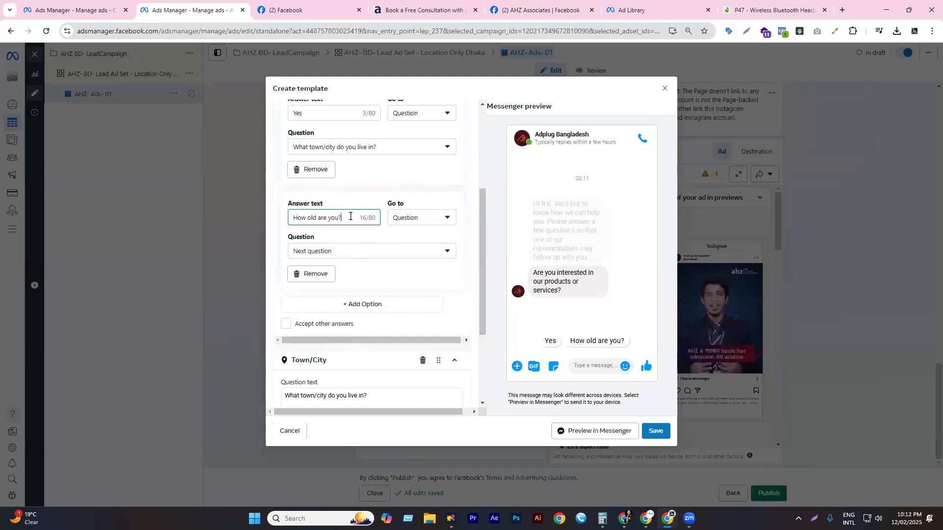
{"action": "left_click_drag", "start_coordinate": [350, 216], "coordinate": [269, 210]}
{"action": "left_click", "coordinate": [346, 252]}
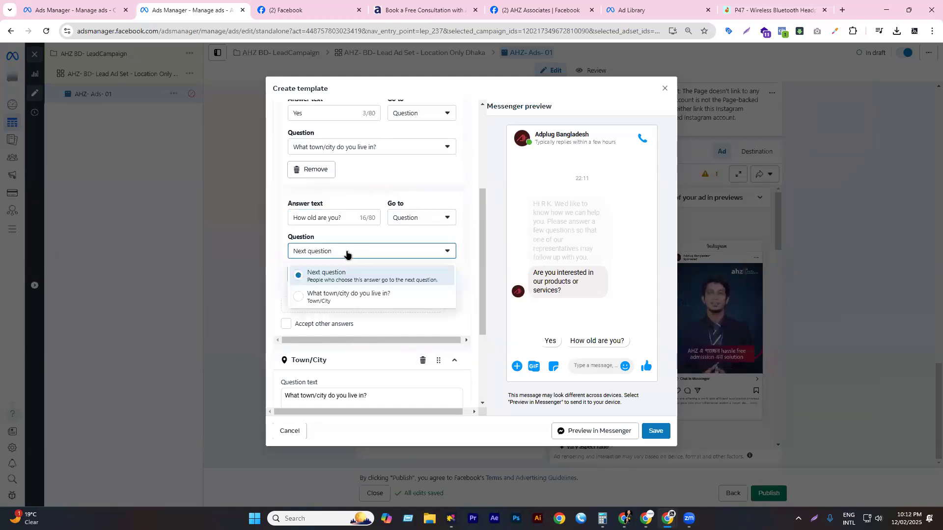
{"action": "left_click", "coordinate": [337, 274]}
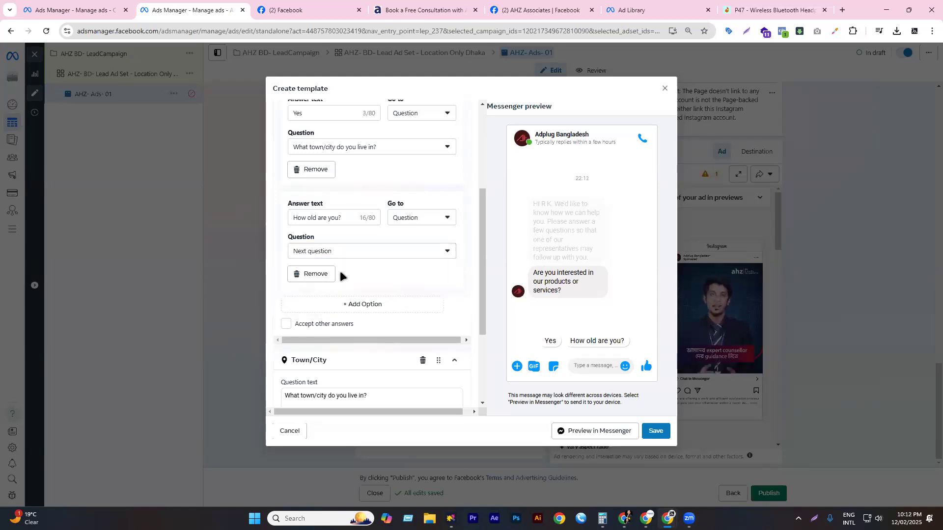
{"action": "scroll", "coordinate": [364, 270], "scroll_direction": "down", "scroll_amount": 2}
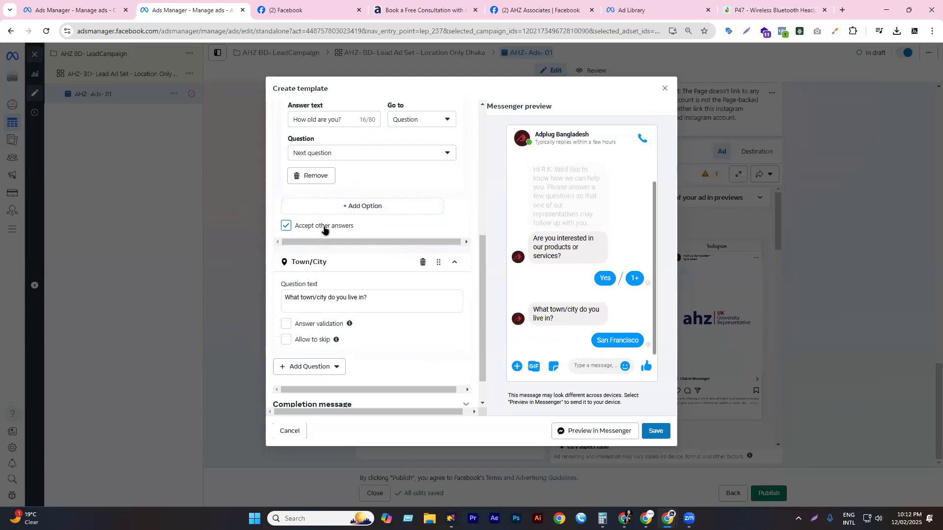
- Allow other answers and add a Phone number question to the template
{"action": "left_click", "coordinate": [348, 207]}
{"action": "scroll", "coordinate": [352, 231], "scroll_direction": "down", "scroll_amount": 1}
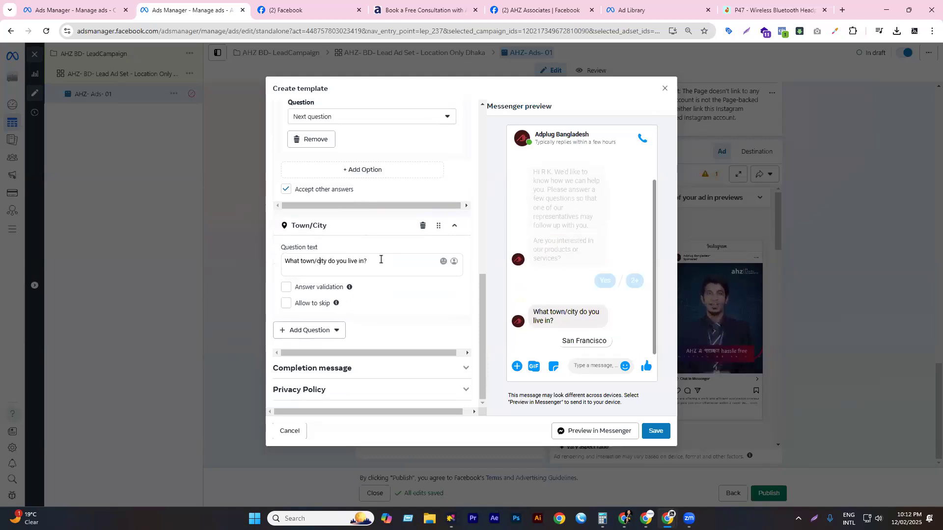
{"action": "left_click_drag", "start_coordinate": [381, 261], "coordinate": [312, 273]}
{"action": "left_click", "coordinate": [319, 329]}
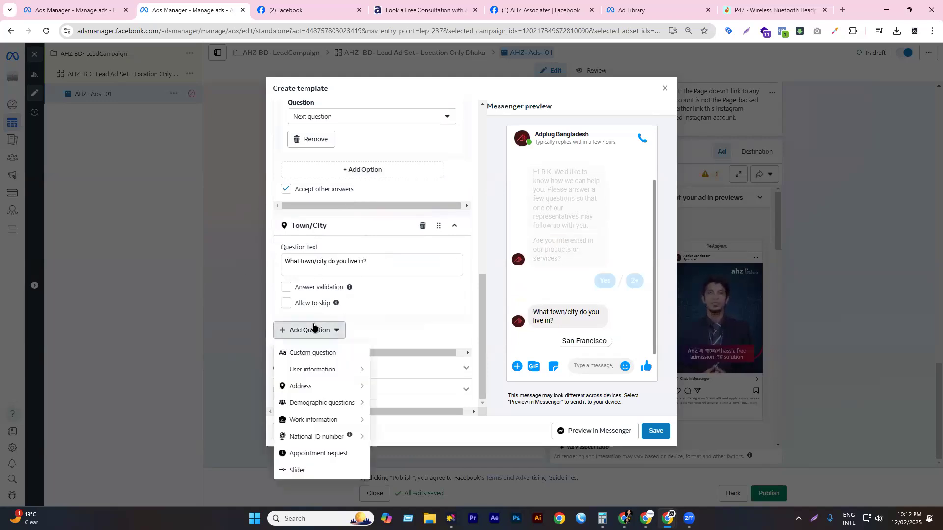
{"action": "mouse_move", "coordinate": [319, 377]}
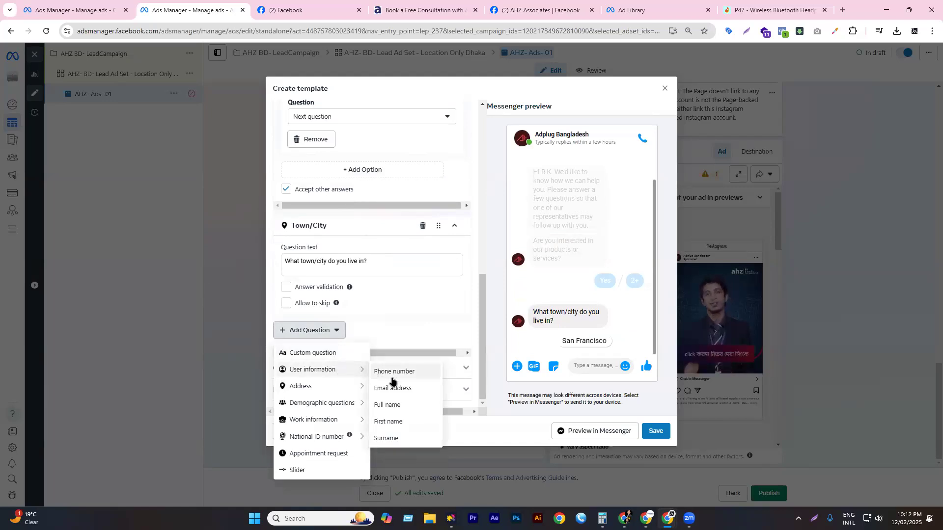
{"action": "left_click", "coordinate": [387, 372]}
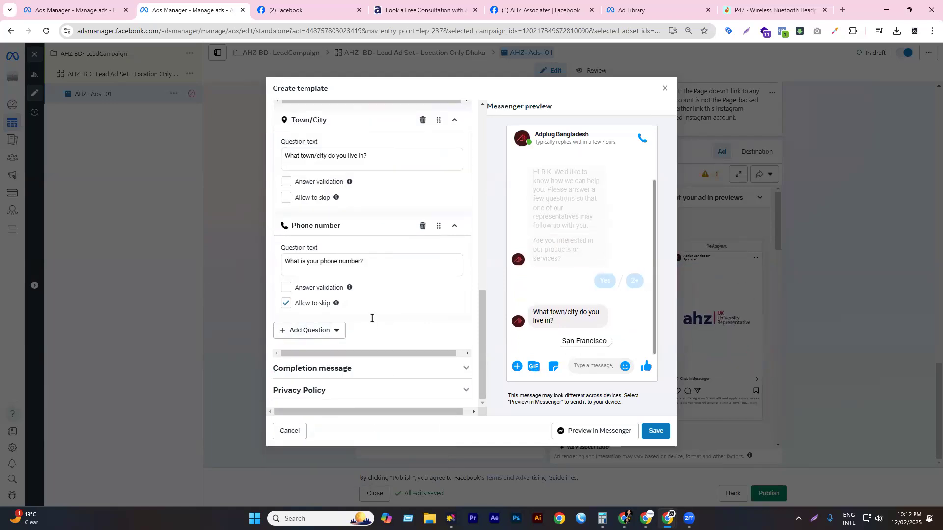
- Add a Town/City question and a Gender question to the template
{"action": "left_click_drag", "start_coordinate": [375, 260], "coordinate": [263, 273]}
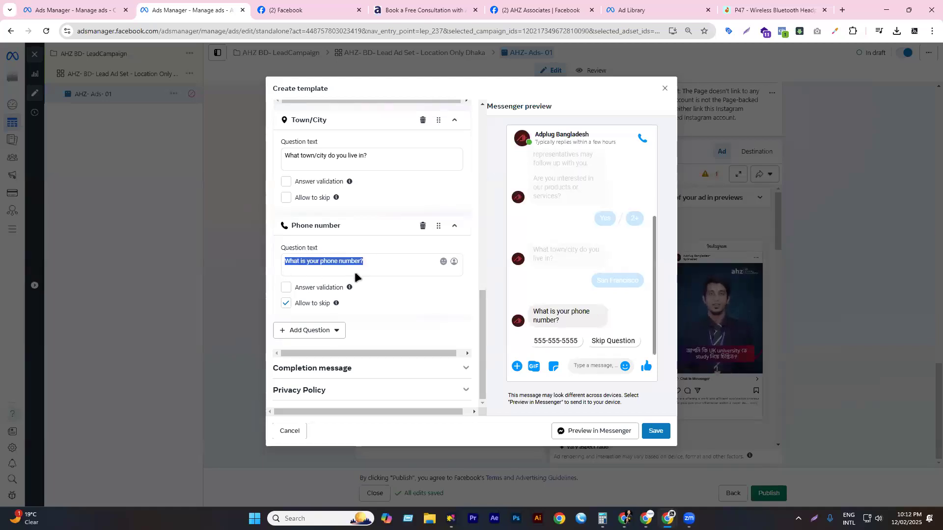
{"action": "left_click", "coordinate": [316, 332]}
{"action": "mouse_move", "coordinate": [321, 372]}
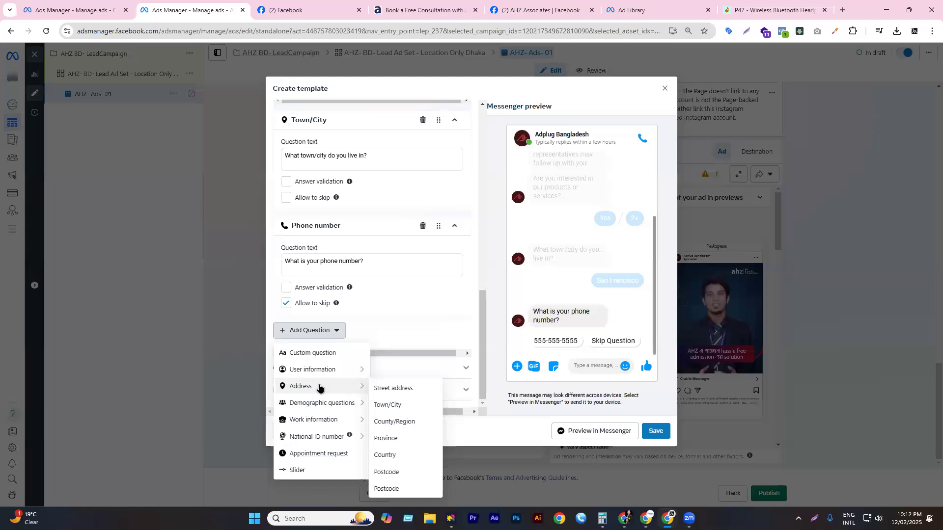
{"action": "left_click", "coordinate": [391, 407]}
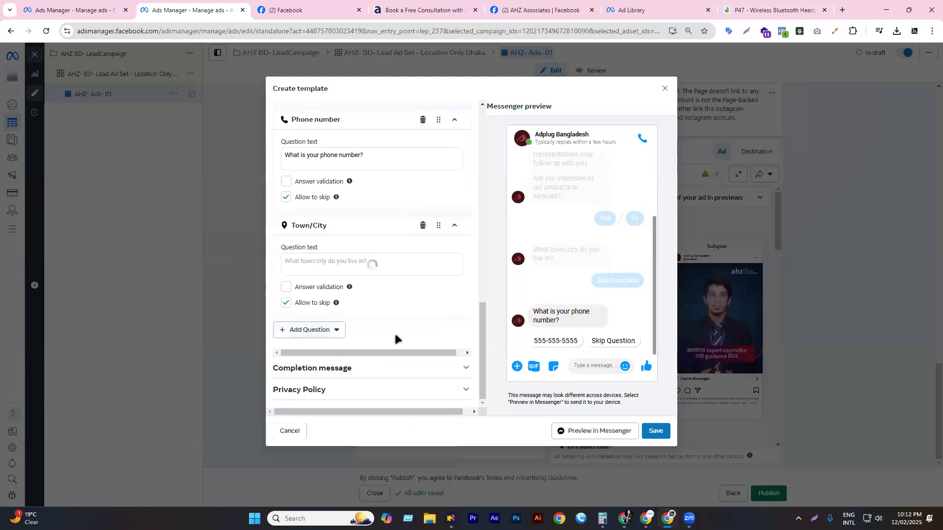
{"action": "left_click", "coordinate": [328, 330]}
{"action": "mouse_move", "coordinate": [354, 386]}
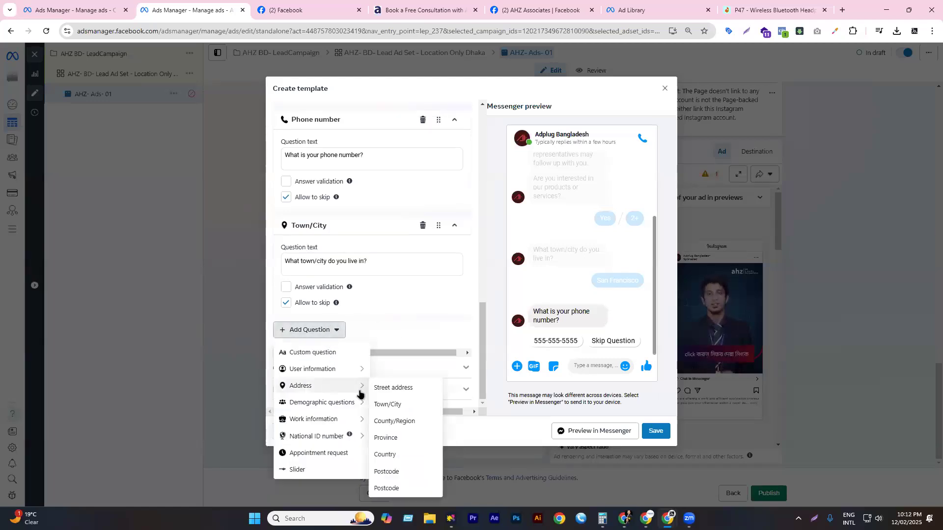
{"action": "mouse_move", "coordinate": [337, 403]}
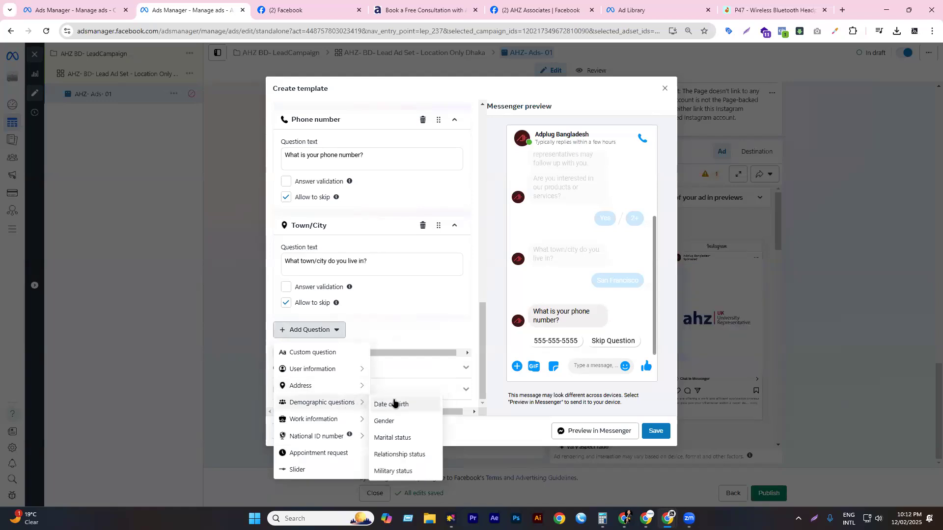
{"action": "left_click", "coordinate": [390, 420]}
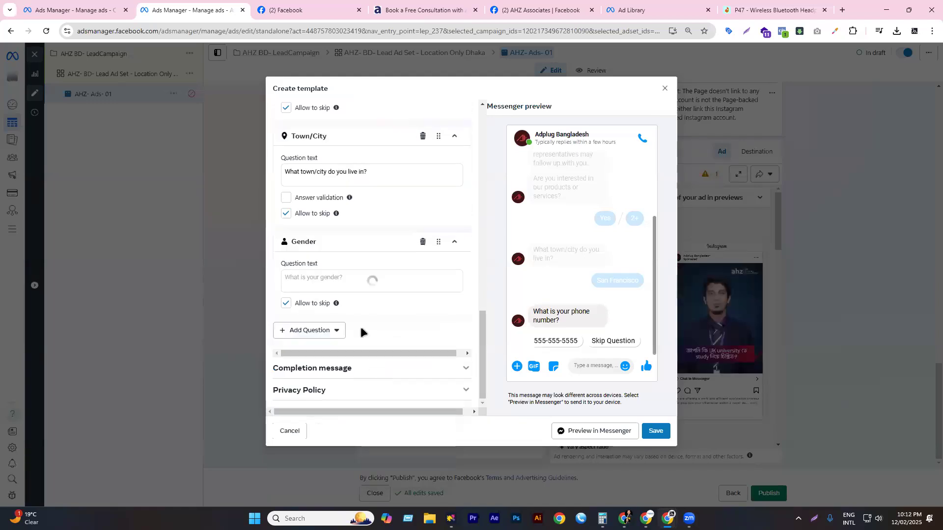
- Scroll back up and collapse the Questions section to see all form sections
{"action": "scroll", "coordinate": [379, 289], "scroll_direction": "up", "scroll_amount": 4}
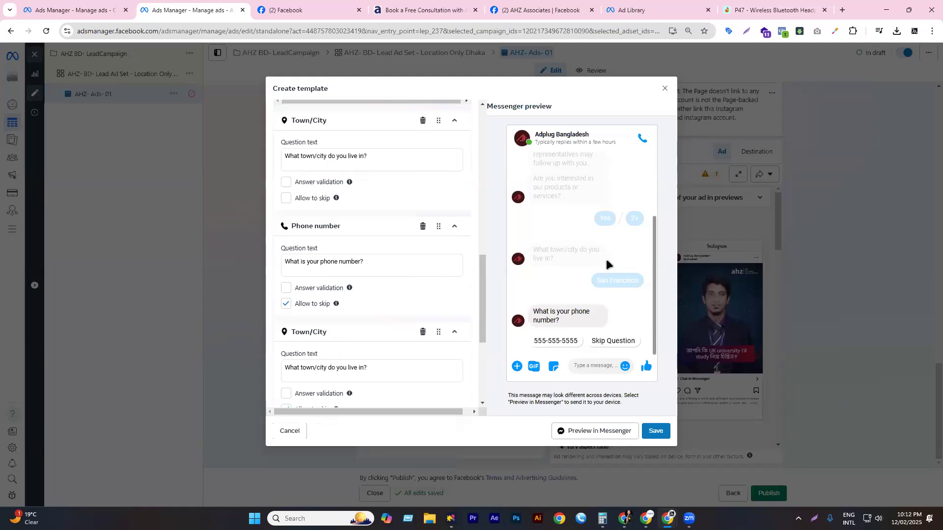
{"action": "scroll", "coordinate": [606, 259], "scroll_direction": "up", "scroll_amount": 1}
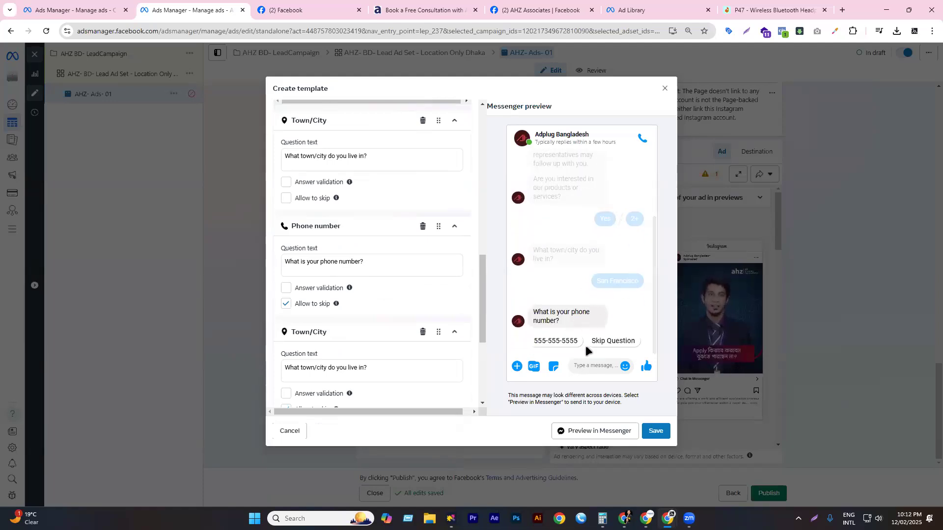
{"action": "scroll", "coordinate": [418, 309], "scroll_direction": "down", "scroll_amount": 4}
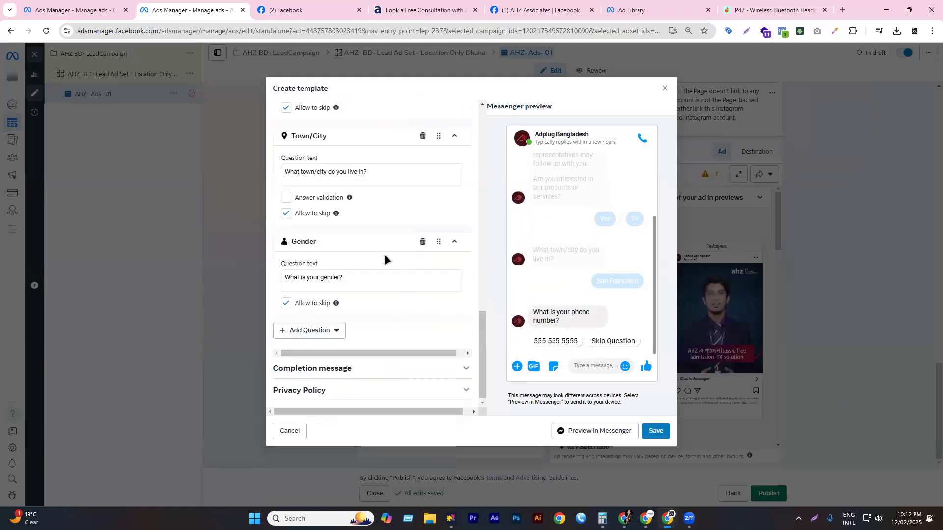
{"action": "scroll", "coordinate": [373, 275], "scroll_direction": "up", "scroll_amount": 3}
{"action": "scroll", "coordinate": [373, 206], "scroll_direction": "up", "scroll_amount": 3}
{"action": "scroll", "coordinate": [373, 221], "scroll_direction": "up", "scroll_amount": 4}
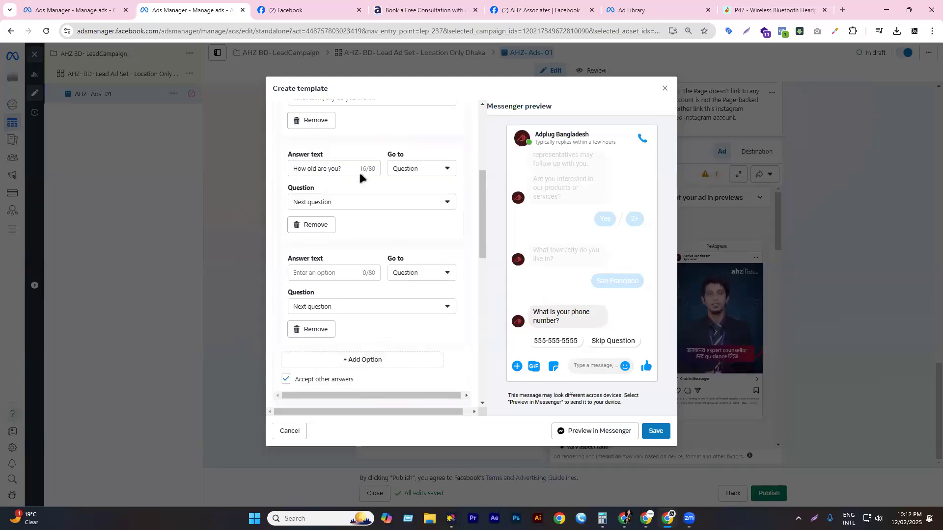
{"action": "scroll", "coordinate": [365, 179], "scroll_direction": "up", "scroll_amount": 5}
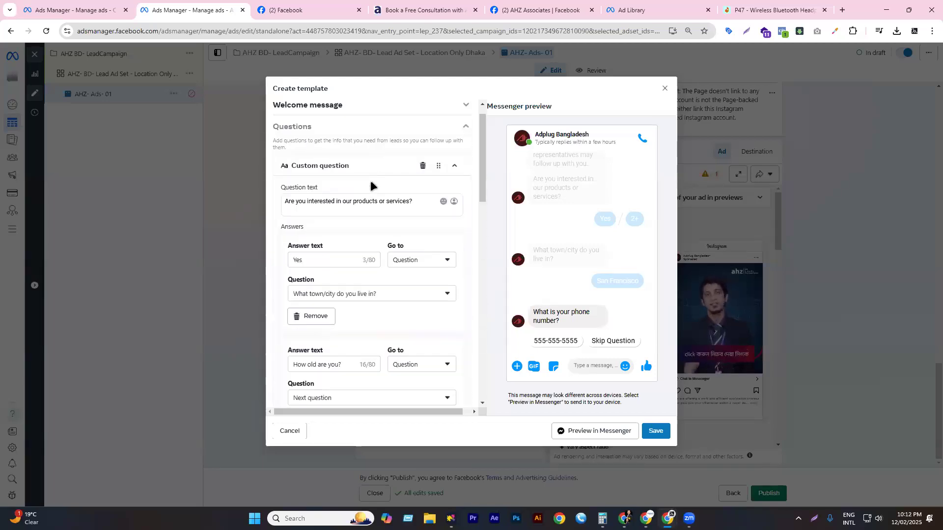
{"action": "left_click", "coordinate": [466, 128]}
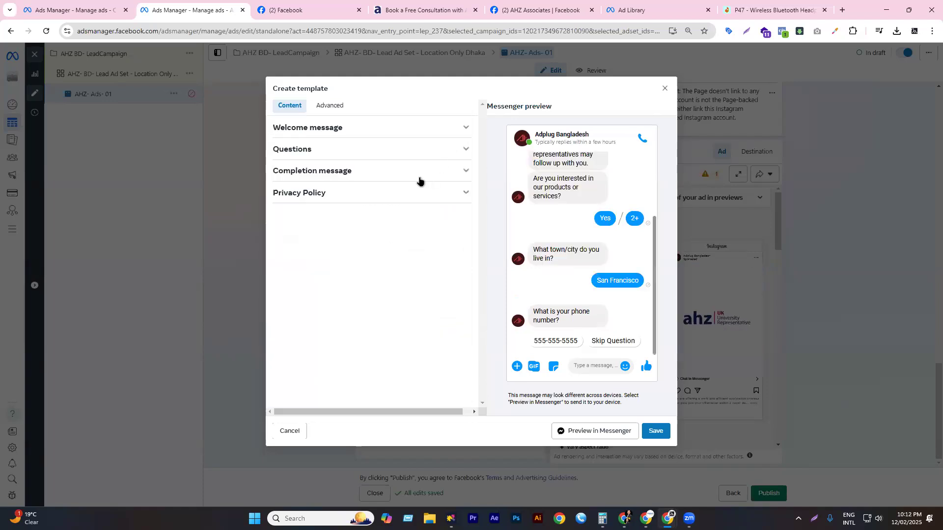
- Expand the Completion message and attach a website link to it
{"action": "left_click", "coordinate": [342, 172]}
{"action": "left_click_drag", "start_coordinate": [369, 217], "coordinate": [273, 209]}
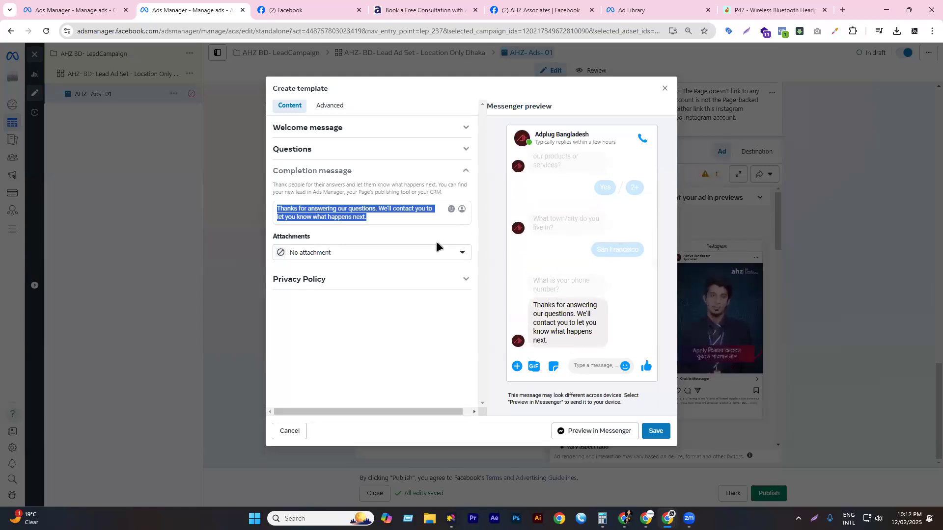
{"action": "left_click", "coordinate": [420, 257]}
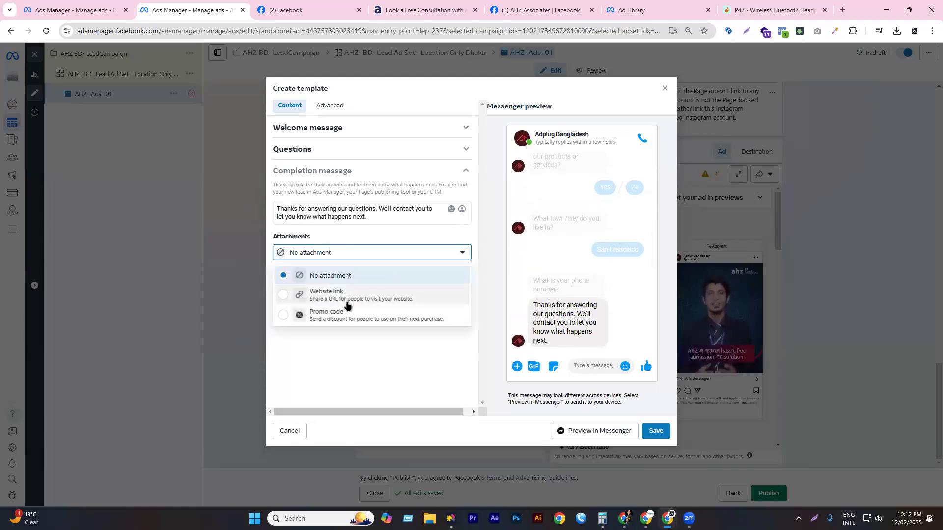
{"action": "left_click", "coordinate": [358, 308]}
{"action": "left_click", "coordinate": [352, 256]}
{"action": "left_click", "coordinate": [330, 294]}
- Paste the consultation page URL as the link and label the button 'Link for more details'
{"action": "left_click", "coordinate": [309, 287]}
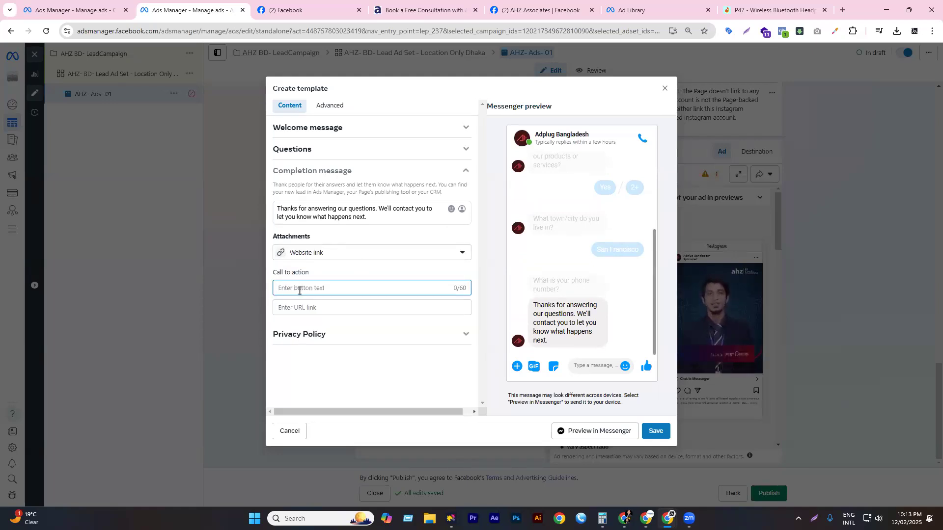
{"action": "left_click", "coordinate": [301, 307]}
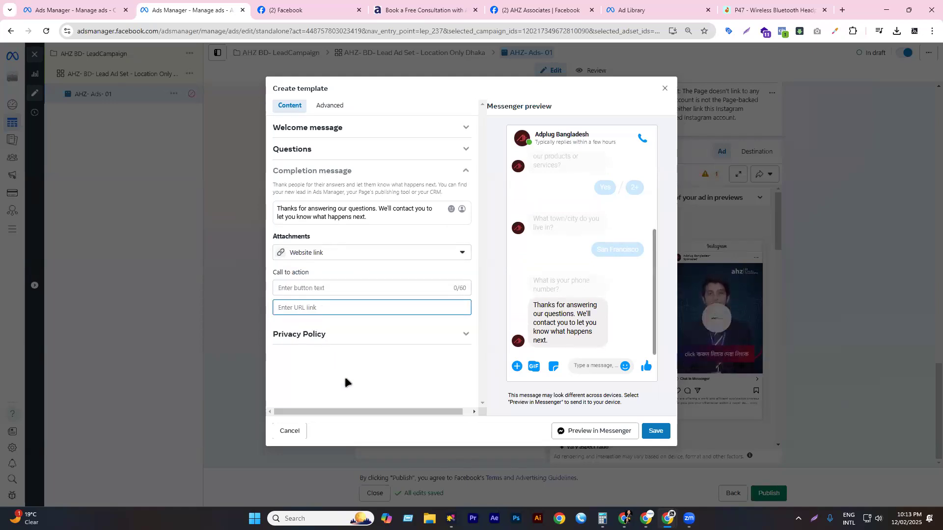
{"action": "key", "text": "super+v"}
{"action": "scroll", "coordinate": [376, 426], "scroll_direction": "down", "scroll_amount": 2}
{"action": "left_click", "coordinate": [366, 455]}
{"action": "left_click", "coordinate": [313, 288]}
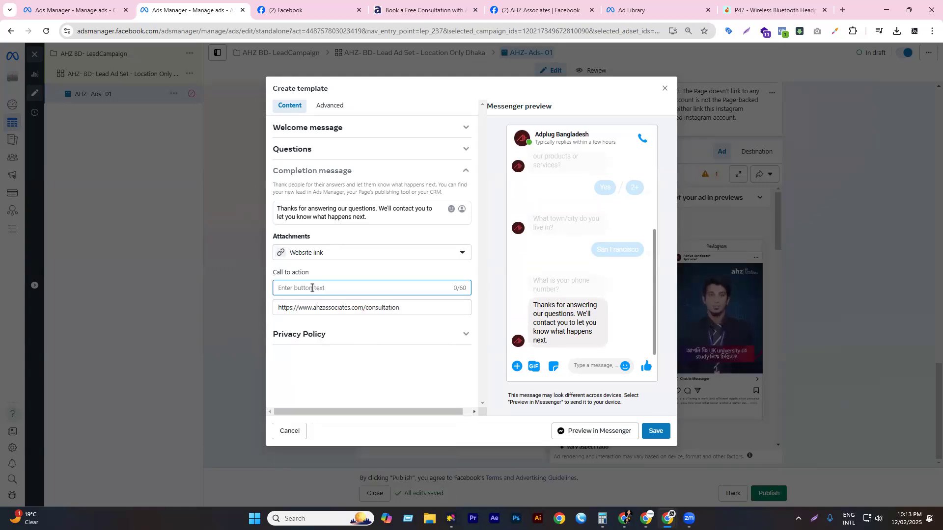
{"action": "type", "text": "Link"}
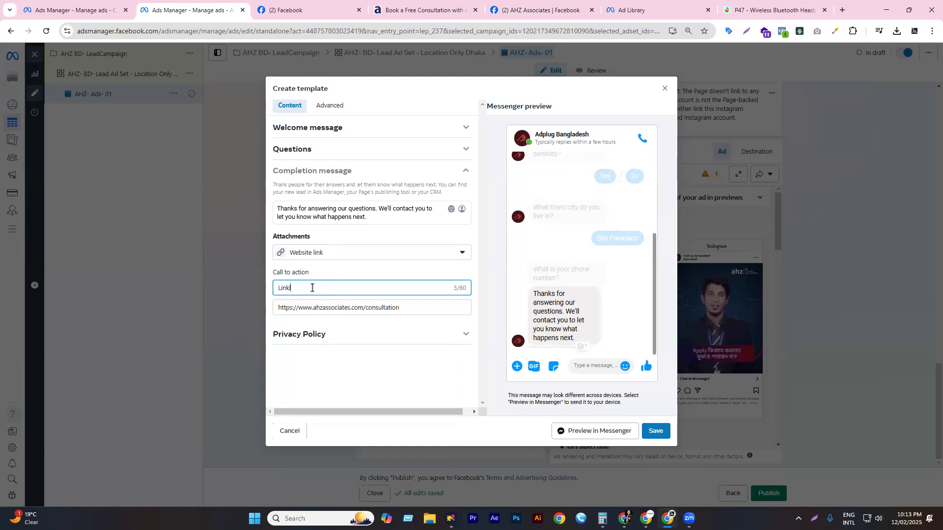
{"action": "key", "text": "BackSpace"}
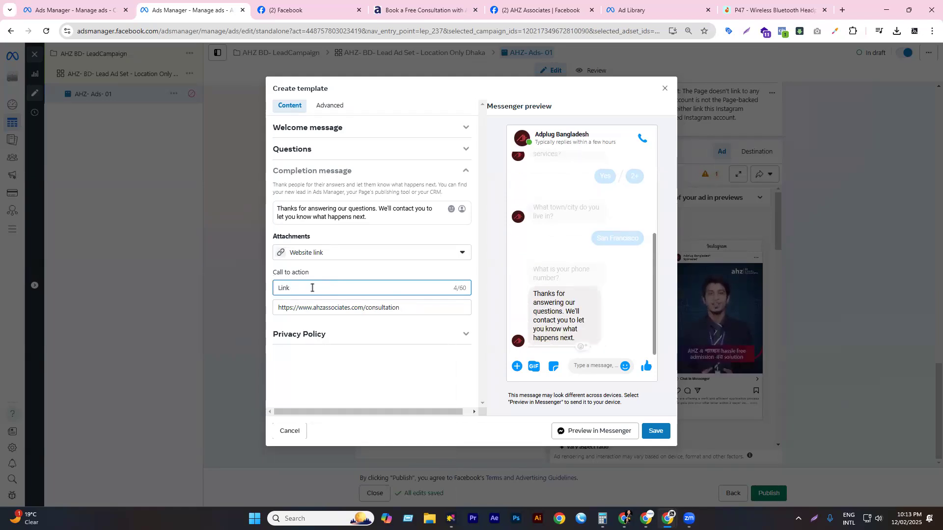
{"action": "type", "text": "for mor"}
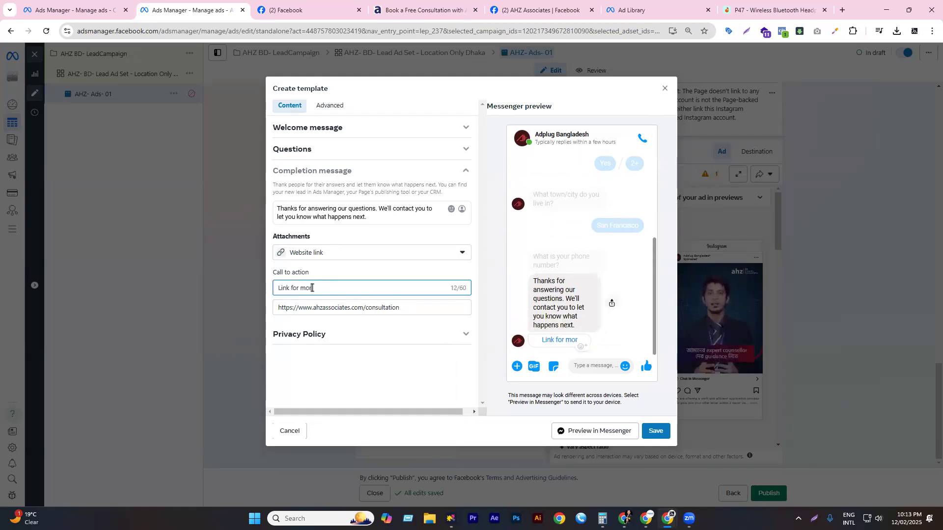
{"action": "type", "text": "e details"}
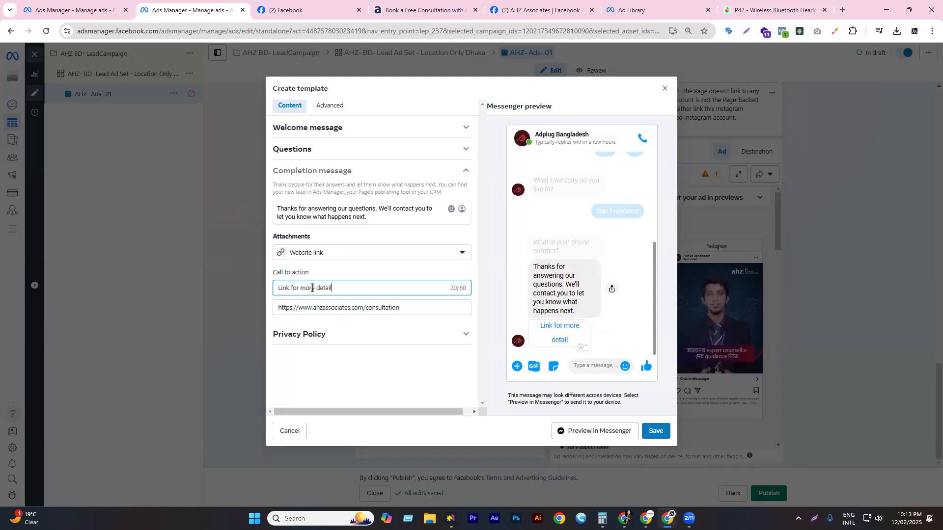
- Open the privacy policy settings, then view the AHZ consultation website page
{"action": "left_click", "coordinate": [372, 333]}
{"action": "left_click", "coordinate": [381, 279]}
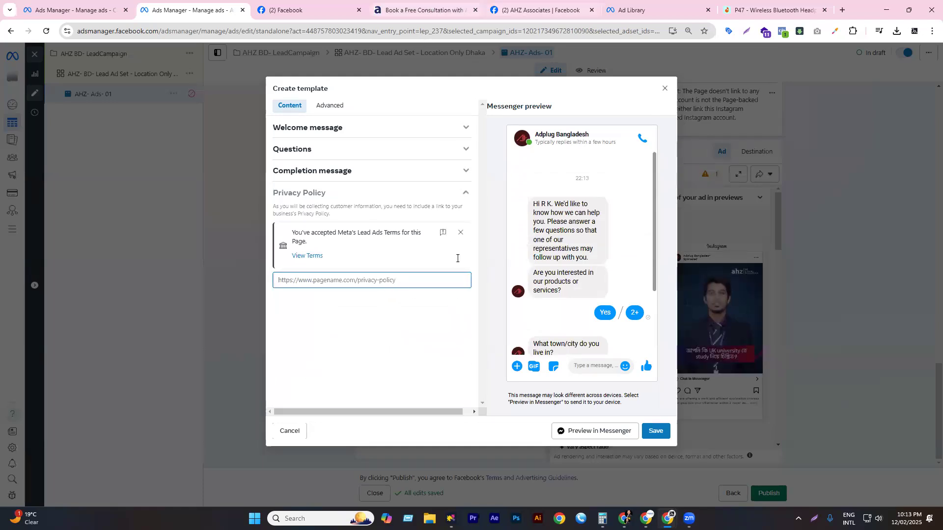
{"action": "left_click", "coordinate": [425, 10]}
{"action": "scroll", "coordinate": [375, 309], "scroll_direction": "down", "scroll_amount": 2}
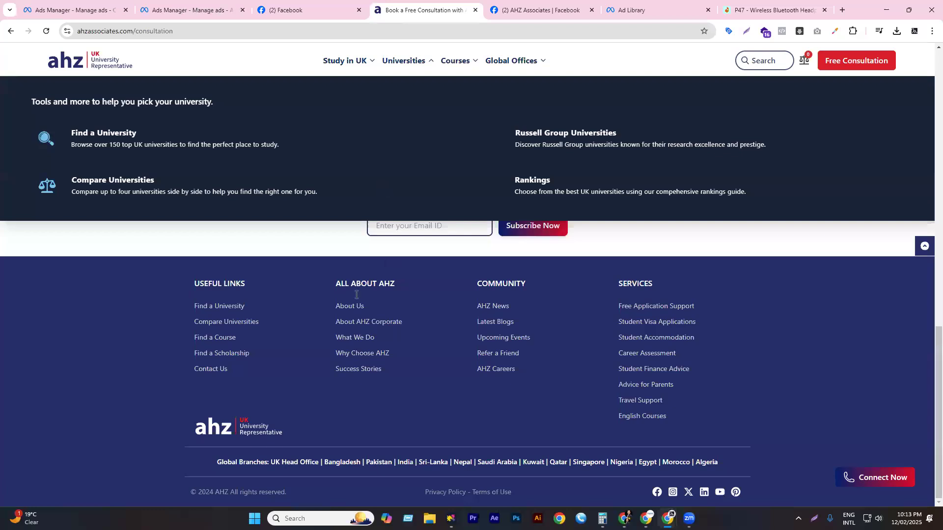
- Check the template name 'Automated chat 12/02/2025' in Advanced settings, then preview it in Messenger
{"action": "key", "text": "ctrl+shift+Tab"}
{"action": "key", "text": "ctrl+shift+Tab"}
{"action": "scroll", "coordinate": [608, 262], "scroll_direction": "down", "scroll_amount": 3}
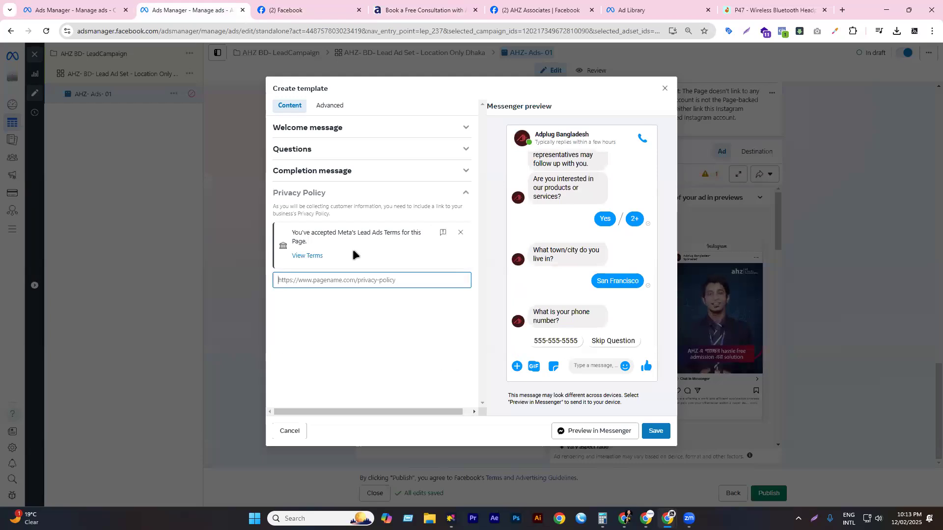
{"action": "left_click", "coordinate": [330, 106]}
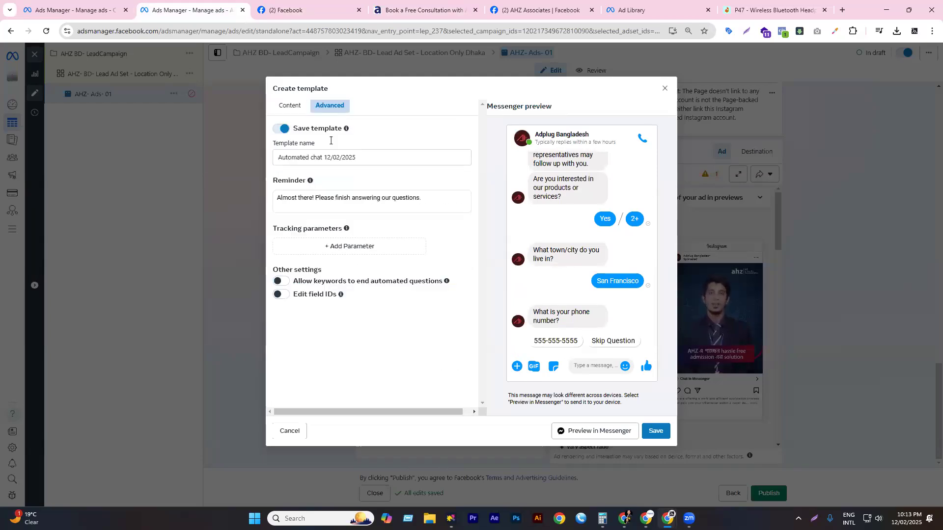
{"action": "left_click_drag", "start_coordinate": [356, 158], "coordinate": [299, 160]}
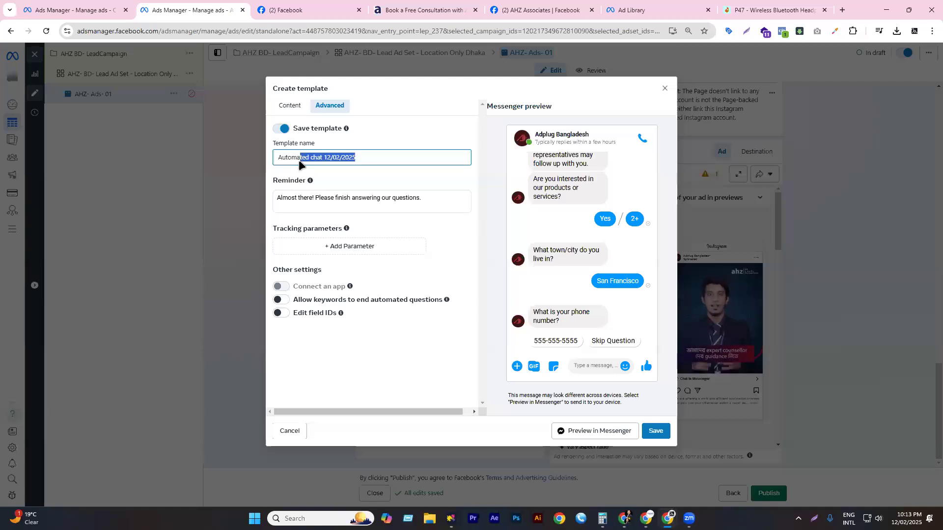
{"action": "left_click", "coordinate": [301, 106]}
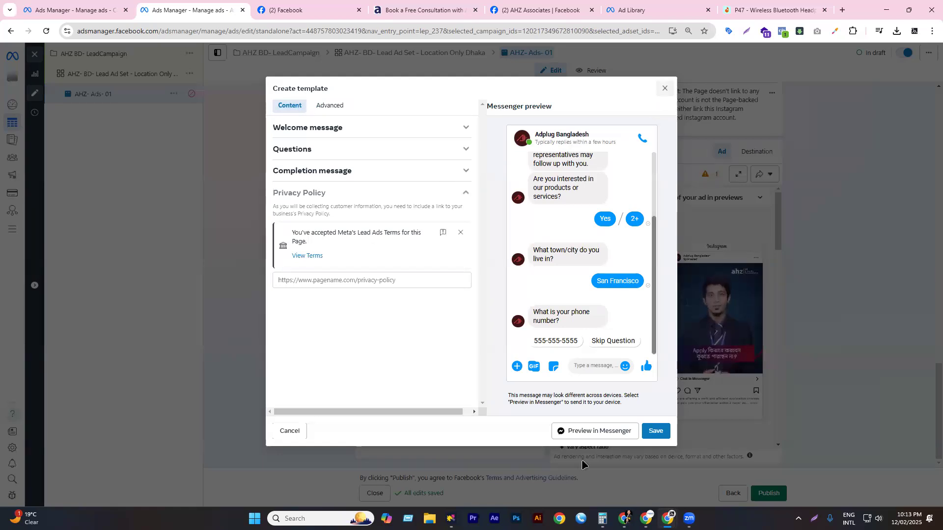
{"action": "left_click", "coordinate": [577, 436]}
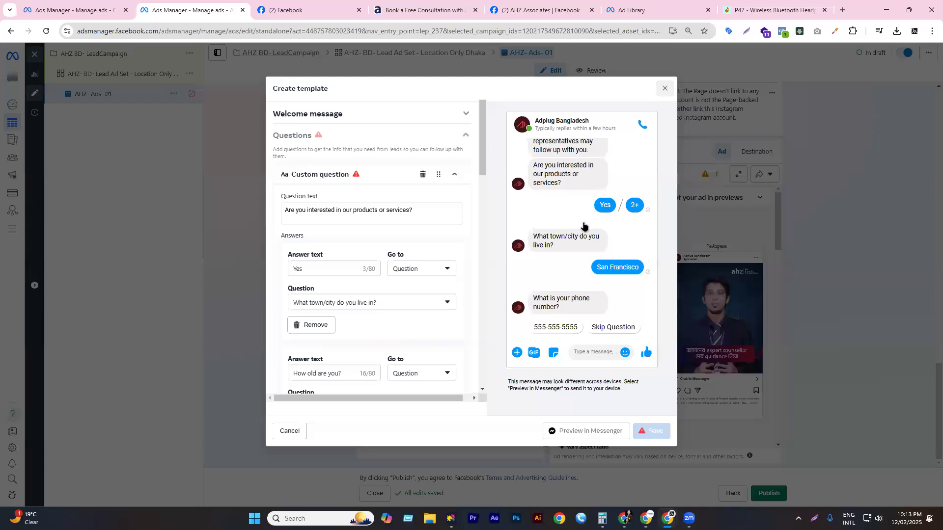
- Close the template dialogs, scroll through the ad, and open the AHZ- BD- Lead Ad Set settings
{"action": "key", "text": "Return"}
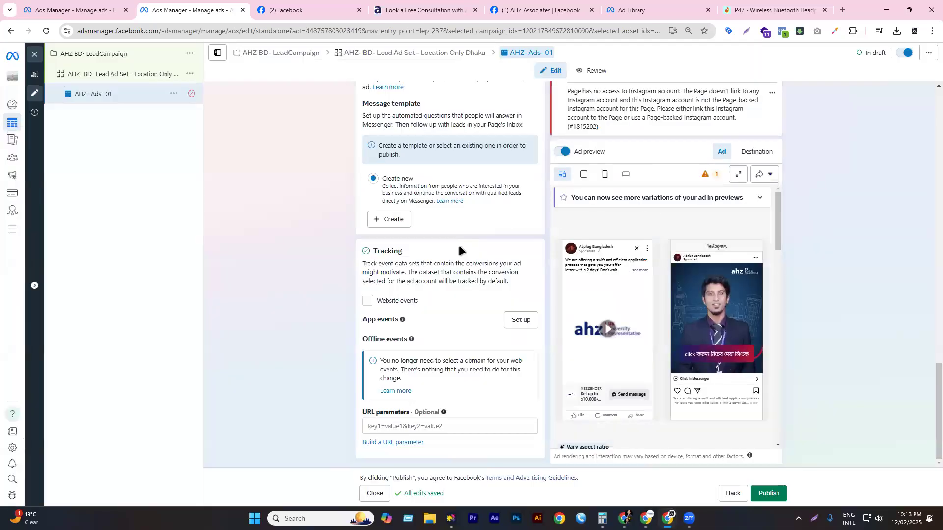
{"action": "scroll", "coordinate": [443, 287], "scroll_direction": "down", "scroll_amount": 2}
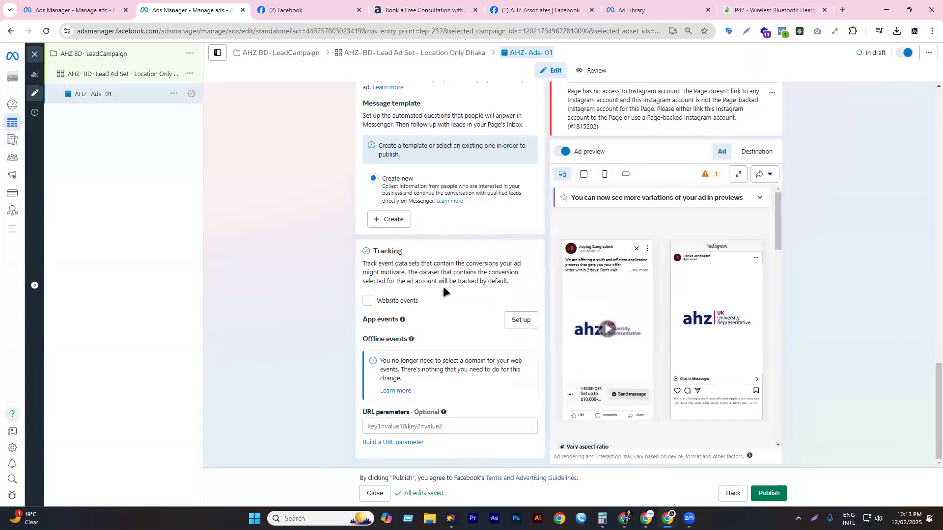
{"action": "scroll", "coordinate": [452, 292], "scroll_direction": "up", "scroll_amount": 5}
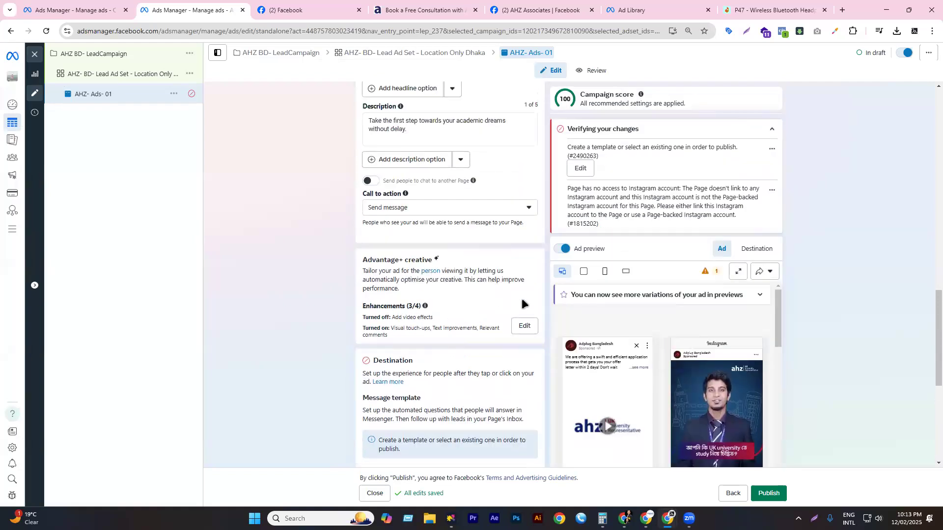
{"action": "scroll", "coordinate": [544, 293], "scroll_direction": "down", "scroll_amount": 5}
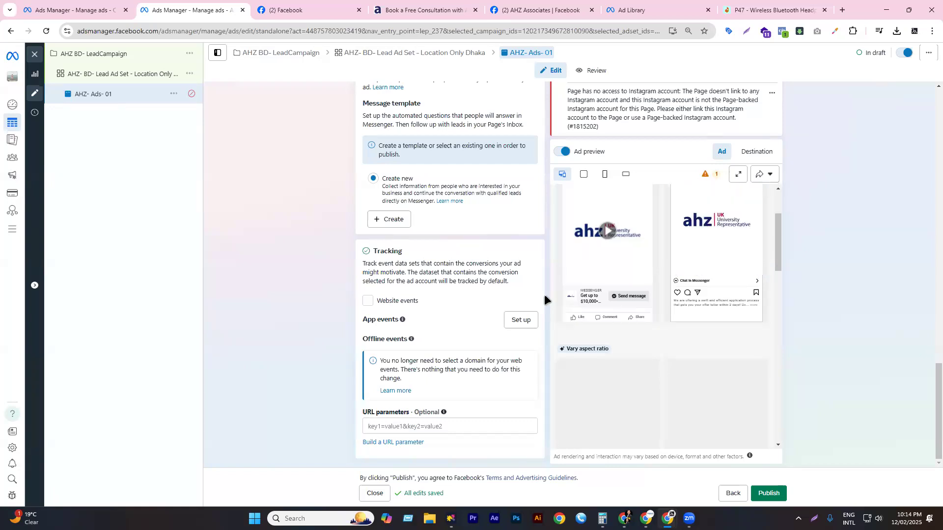
{"action": "scroll", "coordinate": [326, 276], "scroll_direction": "up", "scroll_amount": 1}
{"action": "scroll", "coordinate": [326, 276], "scroll_direction": "up", "scroll_amount": 15}
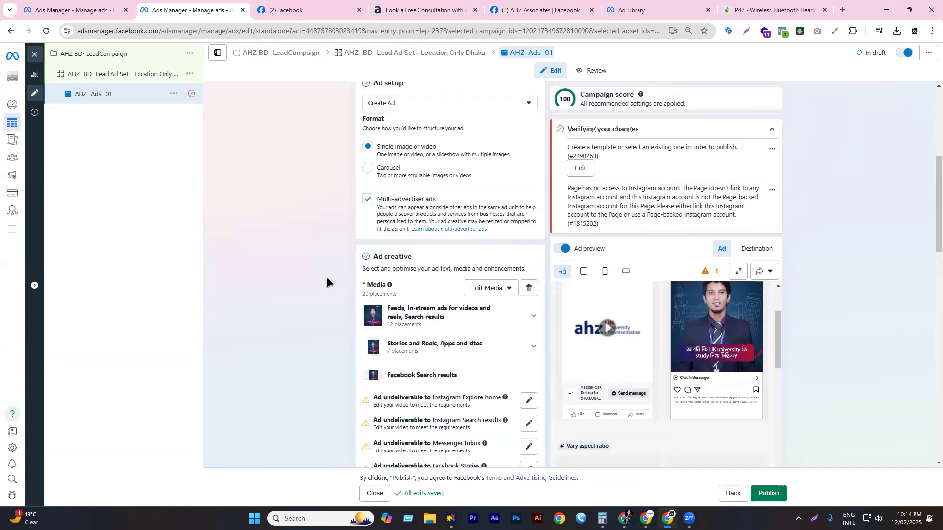
{"action": "left_click", "coordinate": [129, 77]}
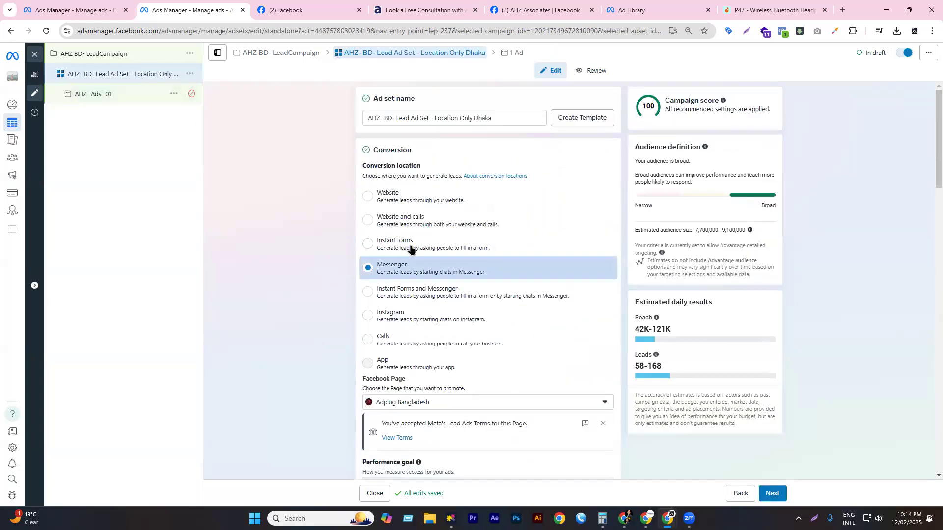
- Set the conversion location to Instant Forms and Messenger, then recheck the AHZ- Ads- 01 ad
{"action": "left_click", "coordinate": [426, 296]}
{"action": "left_click", "coordinate": [118, 94]}
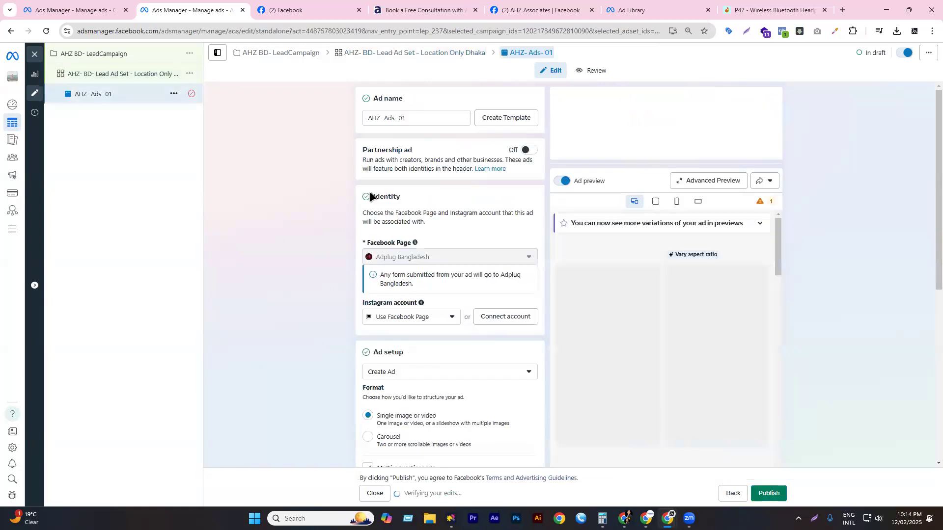
{"action": "scroll", "coordinate": [462, 196], "scroll_direction": "down", "scroll_amount": 10}
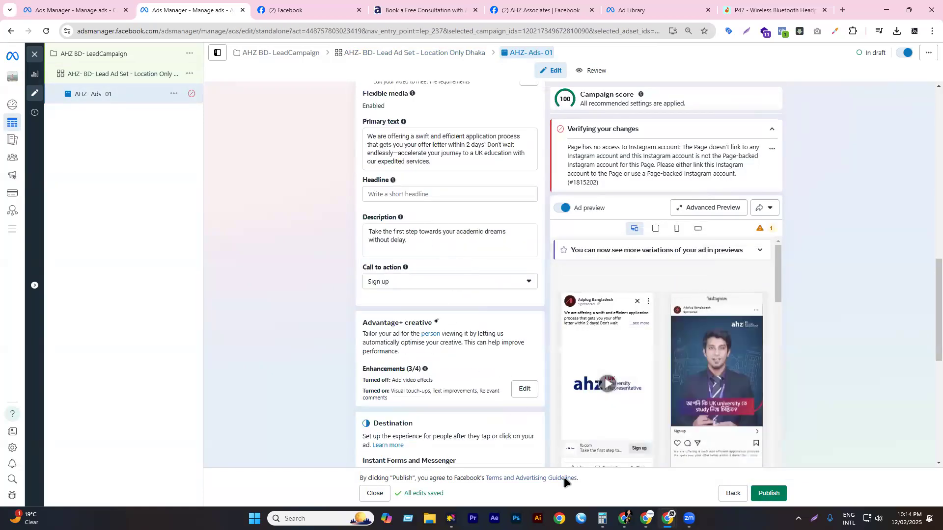
{"action": "scroll", "coordinate": [564, 480], "scroll_direction": "down", "scroll_amount": 2}
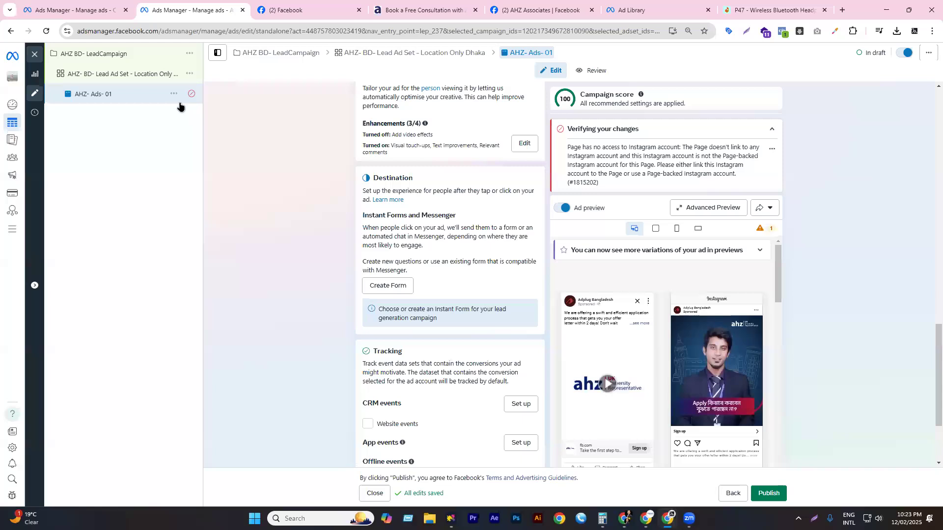
{"action": "scroll", "coordinate": [432, 296], "scroll_direction": "up", "scroll_amount": 7}
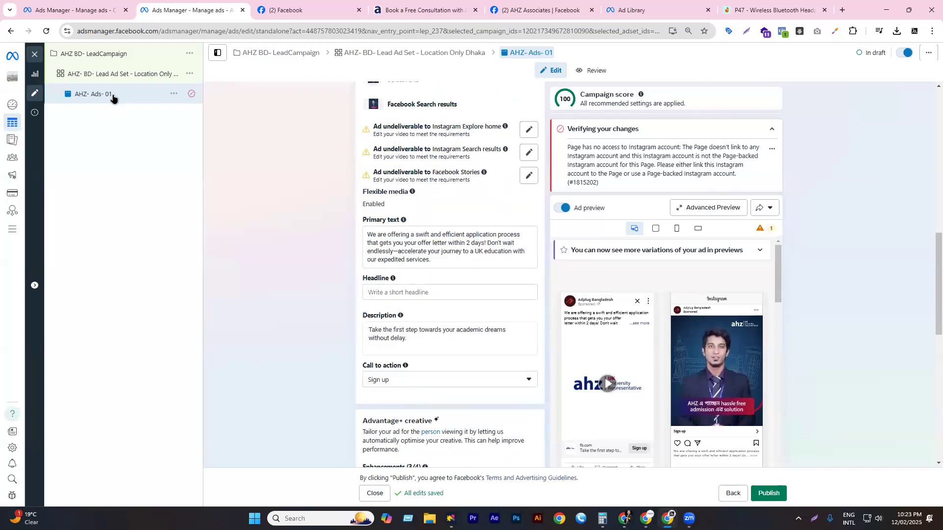
{"action": "left_click", "coordinate": [105, 74]}
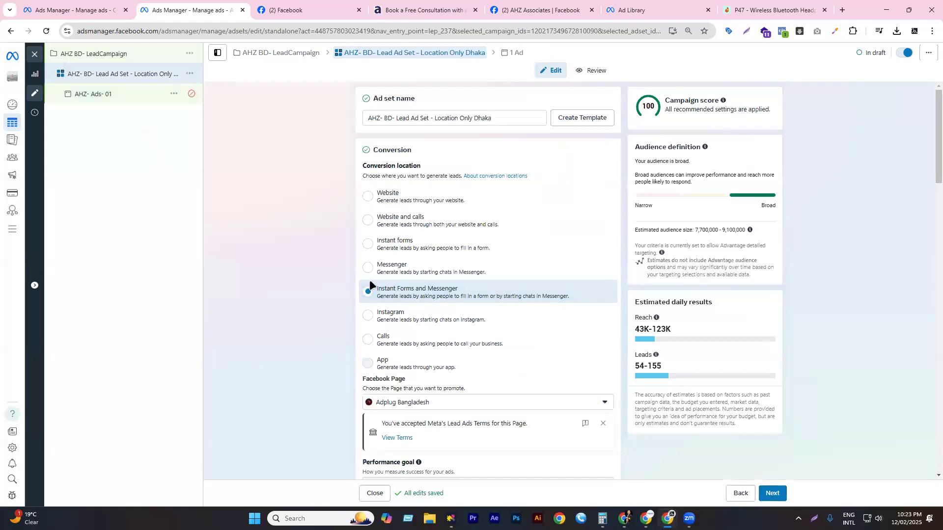
{"action": "left_click", "coordinate": [101, 99]}
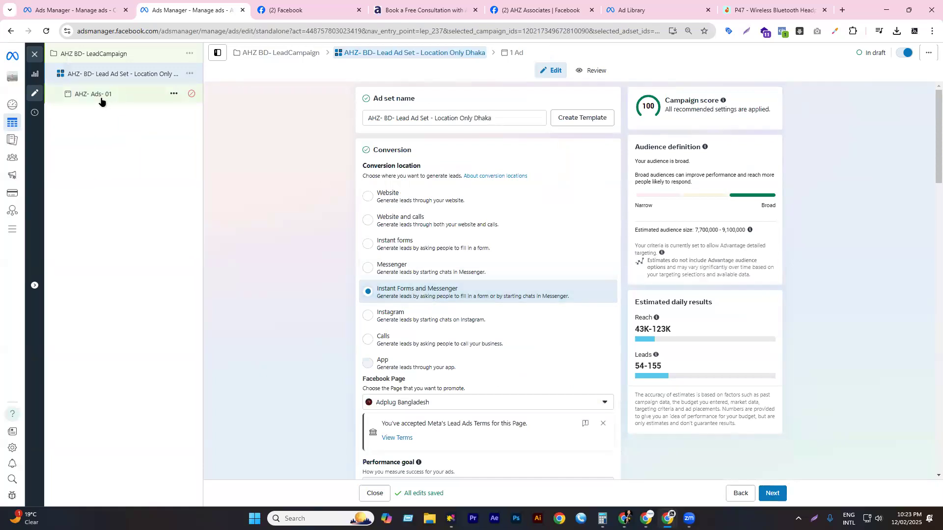
- Paste 'Get up to $10,000* Scholarships!' from clipboard history into the ad's Headline field
{"action": "scroll", "coordinate": [472, 231], "scroll_direction": "down", "scroll_amount": 4}
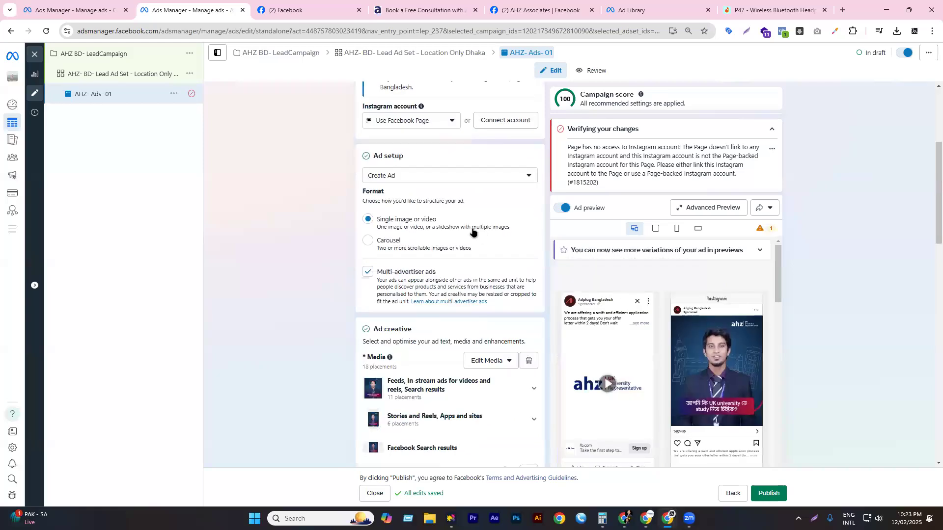
{"action": "scroll", "coordinate": [472, 232], "scroll_direction": "down", "scroll_amount": 5}
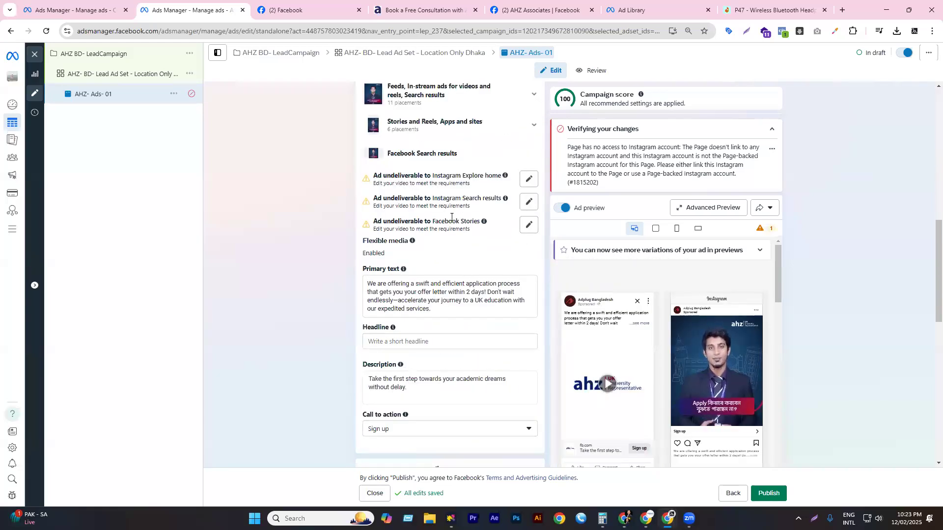
{"action": "scroll", "coordinate": [452, 210], "scroll_direction": "down", "scroll_amount": 2}
{"action": "scroll", "coordinate": [447, 223], "scroll_direction": "down", "scroll_amount": 1}
{"action": "left_click", "coordinate": [392, 241]}
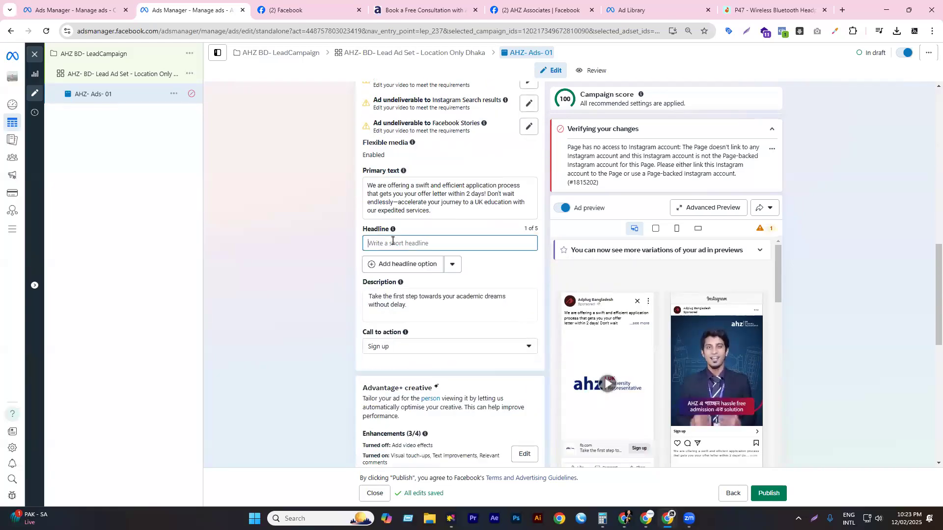
{"action": "key", "text": "super+v"}
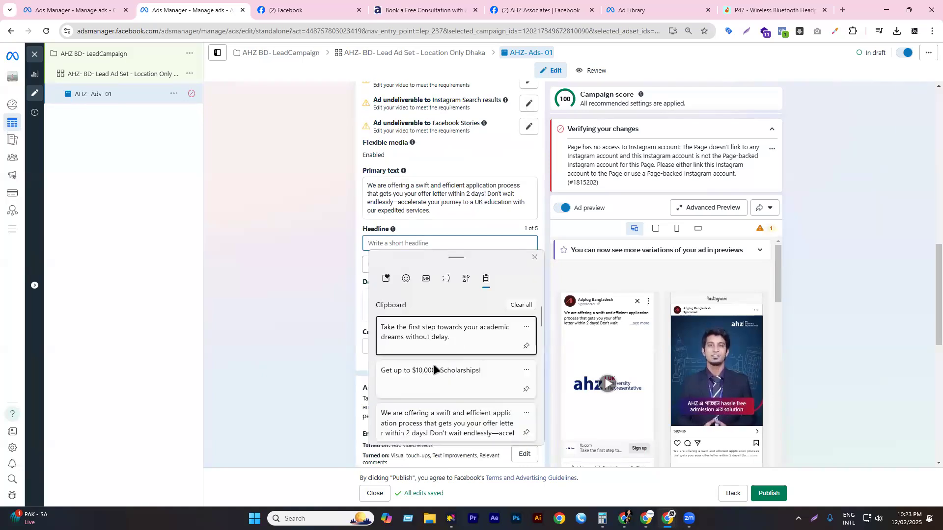
{"action": "left_click", "coordinate": [430, 375]}
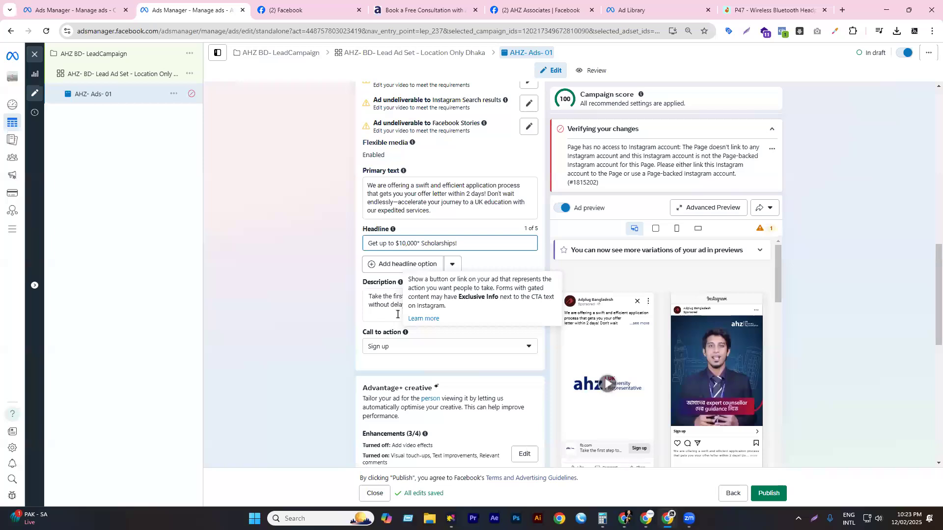
{"action": "left_click", "coordinate": [401, 319]}
{"action": "type", "text": "Take the first step towards your academic dreams without delay."}
- Keep Sign up as the ad's call to action
{"action": "scroll", "coordinate": [392, 257], "scroll_direction": "down", "scroll_amount": 3}
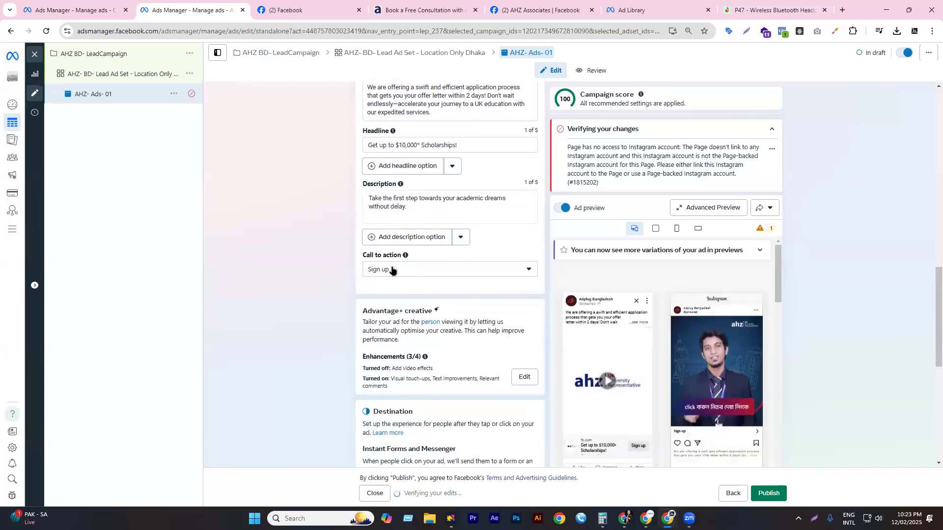
{"action": "left_click", "coordinate": [392, 268]}
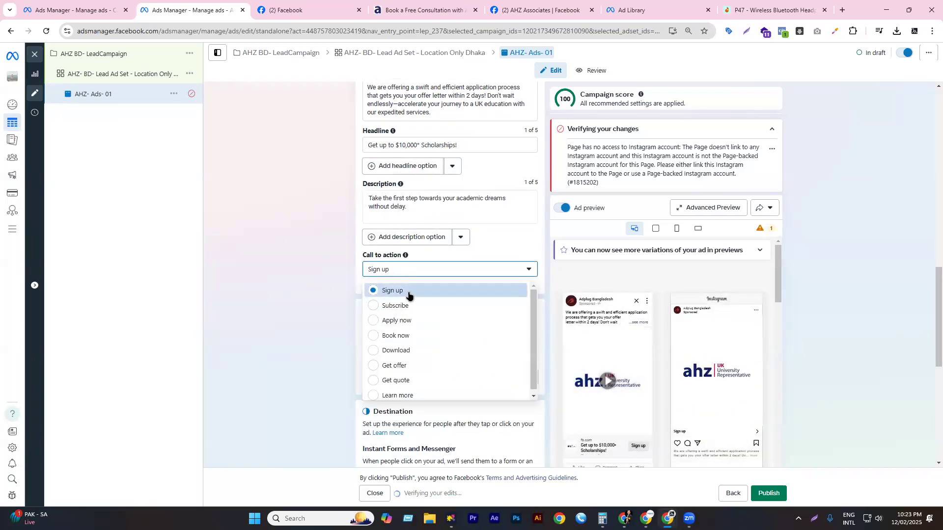
{"action": "left_click", "coordinate": [309, 284]}
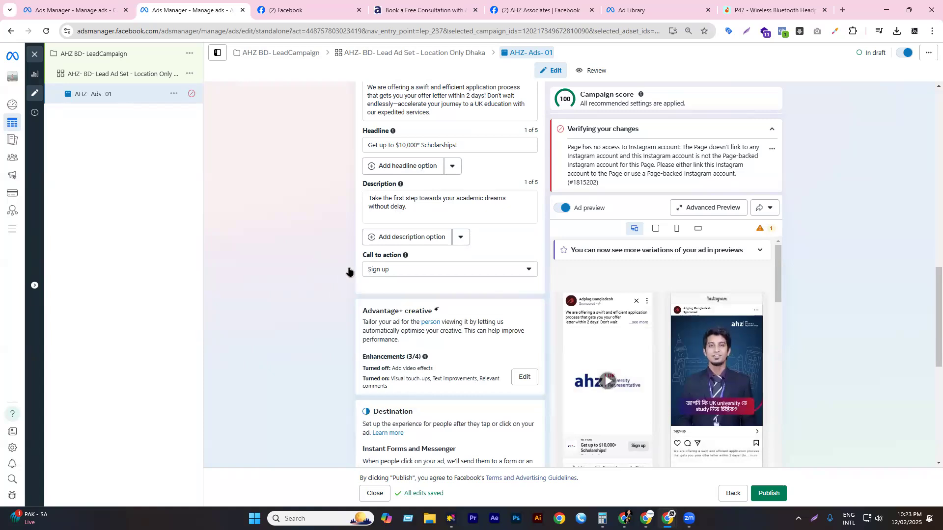
{"action": "scroll", "coordinate": [353, 275], "scroll_direction": "down", "scroll_amount": 4}
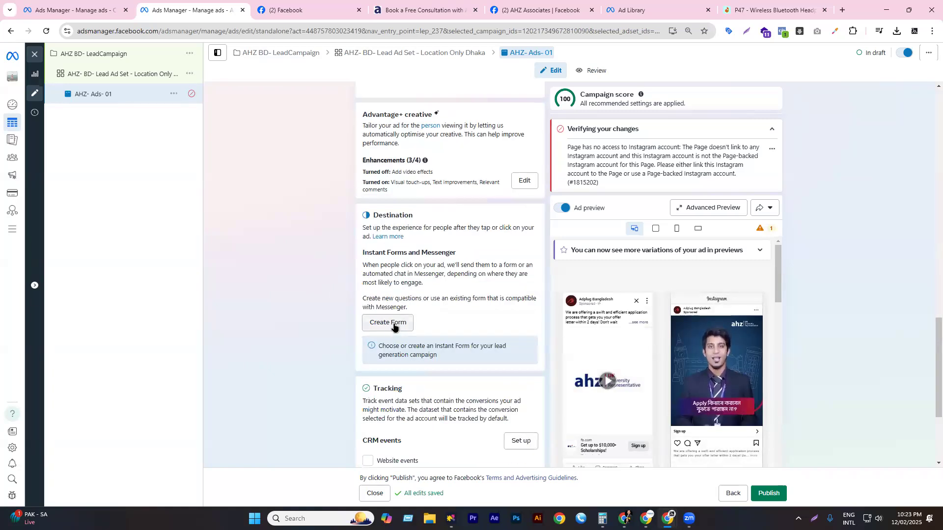
{"action": "scroll", "coordinate": [392, 319], "scroll_direction": "down", "scroll_amount": 3}
{"action": "scroll", "coordinate": [386, 210], "scroll_direction": "up", "scroll_amount": 1}
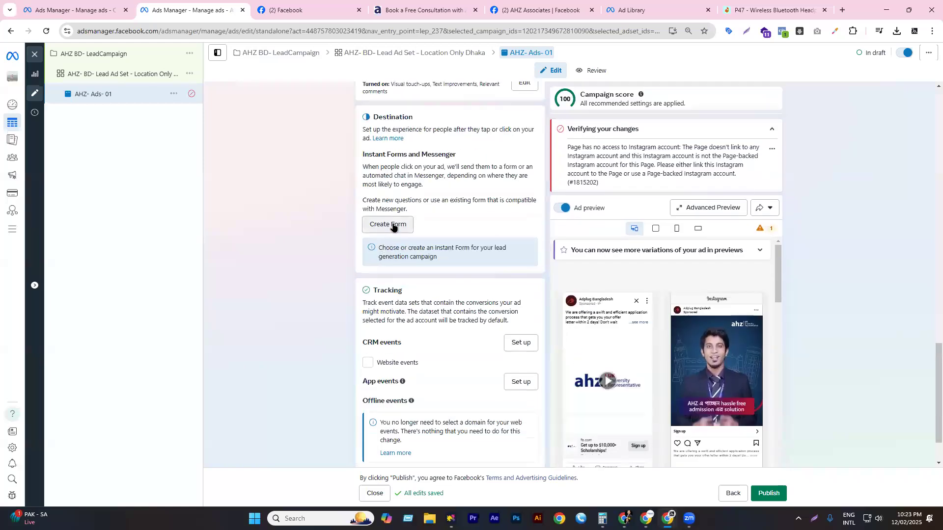
- Create a new instant form named 'UK Student- Form', keeping the More volume form type
{"action": "left_click", "coordinate": [387, 227]}
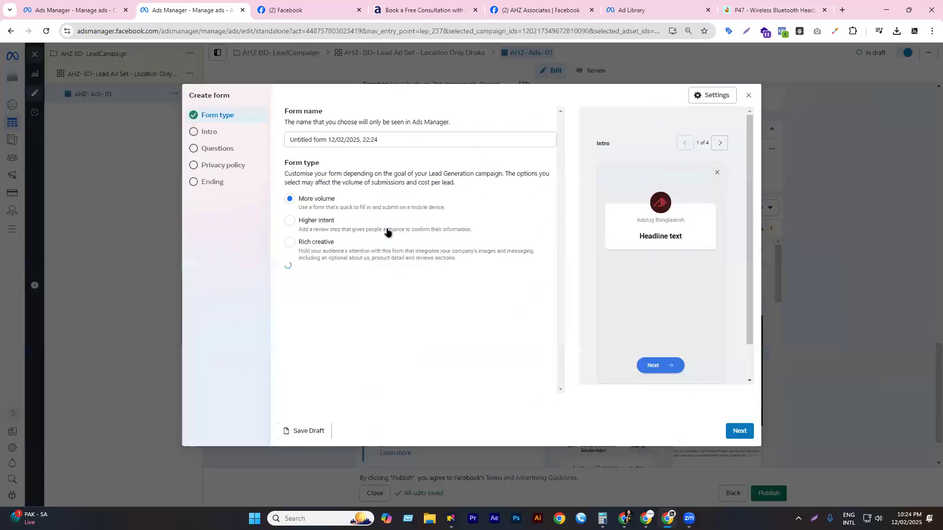
{"action": "triple_click", "coordinate": [399, 141]}
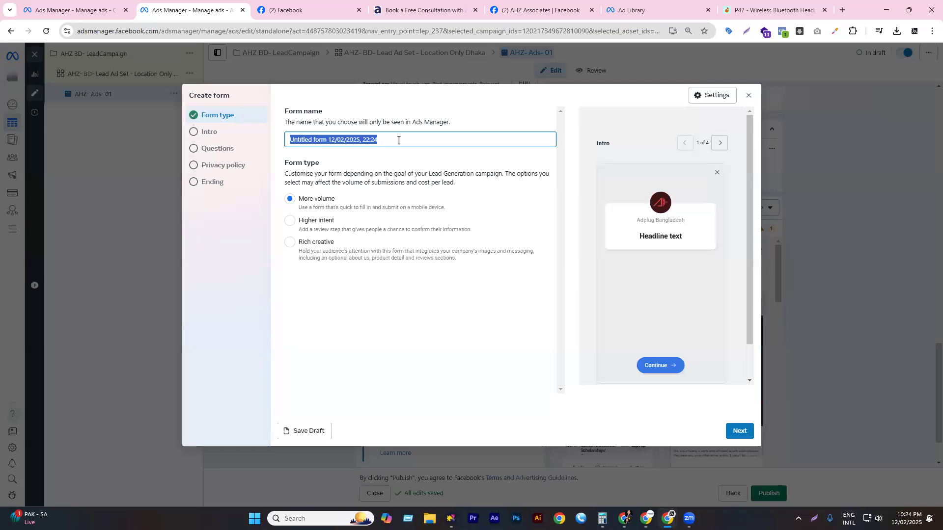
{"action": "type", "text": "UK"}
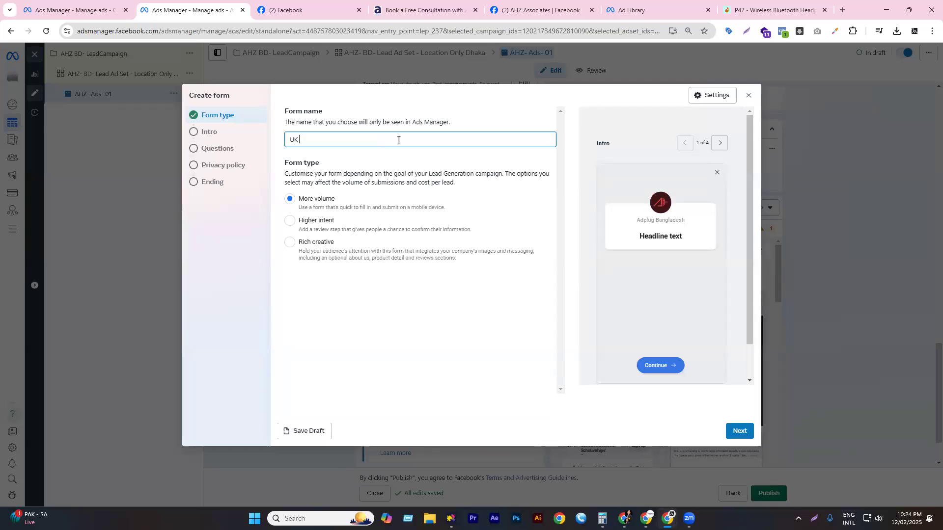
{"action": "type", "text": " Stude"}
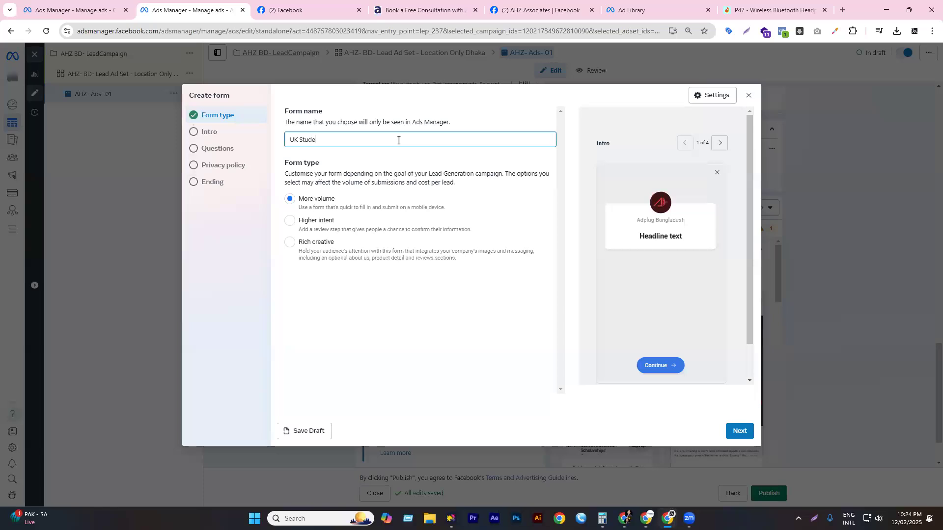
{"action": "type", "text": "nt- Form"}
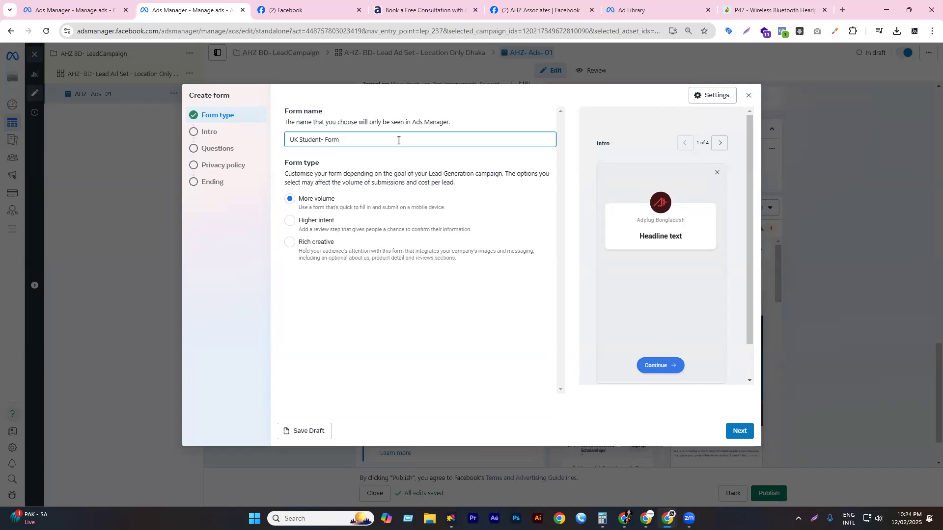
{"action": "left_click_drag", "start_coordinate": [286, 166], "coordinate": [334, 165]}
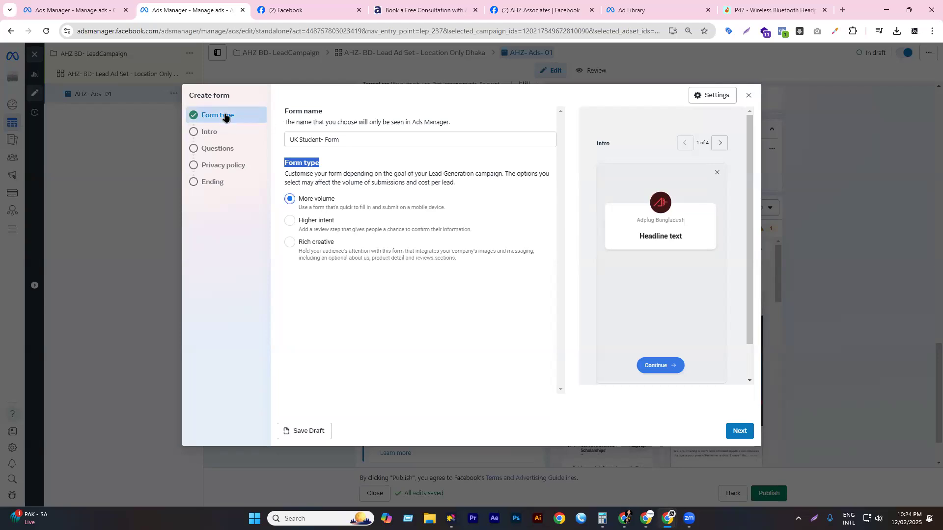
- Advance to the form's Intro step and switch off its background image, leaving the greeting enabled
{"action": "left_click", "coordinate": [740, 435]}
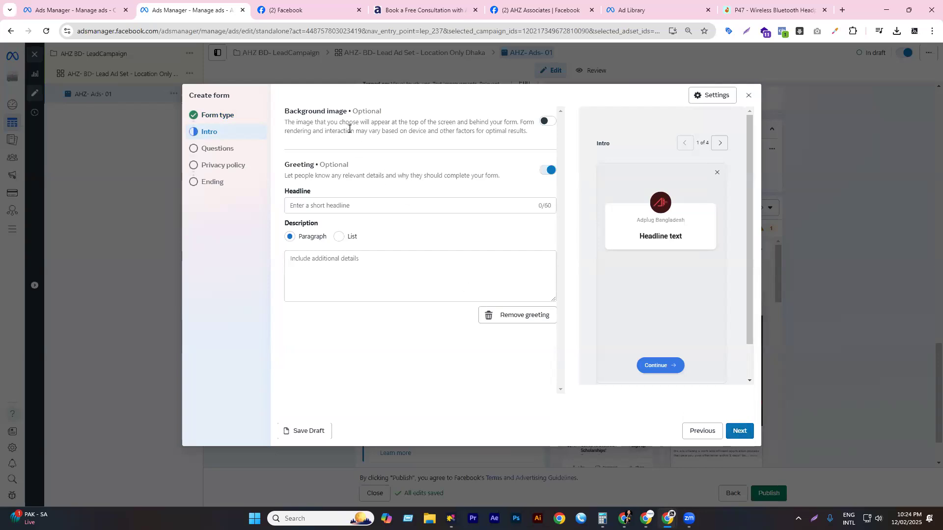
{"action": "double_click", "coordinate": [341, 111]}
{"action": "triple_click", "coordinate": [340, 110]}
{"action": "left_click", "coordinate": [441, 133]}
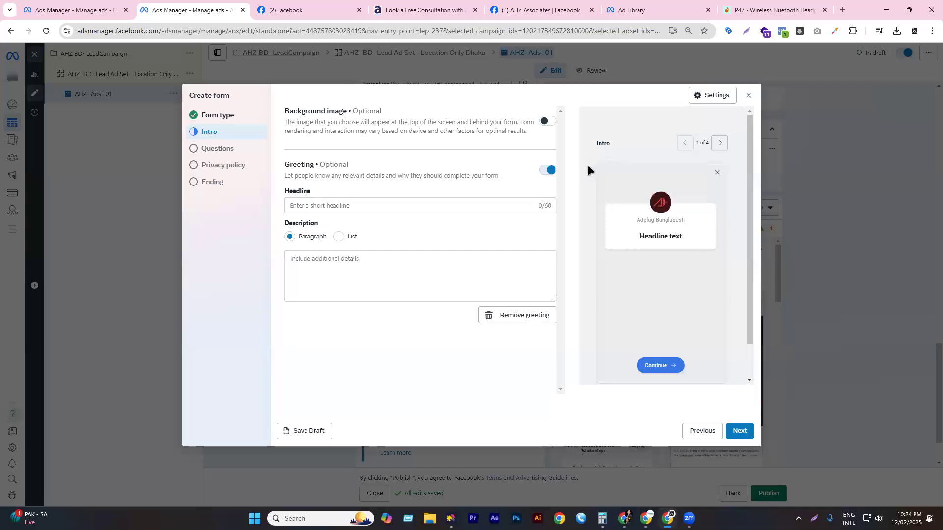
{"action": "left_click", "coordinate": [546, 123]}
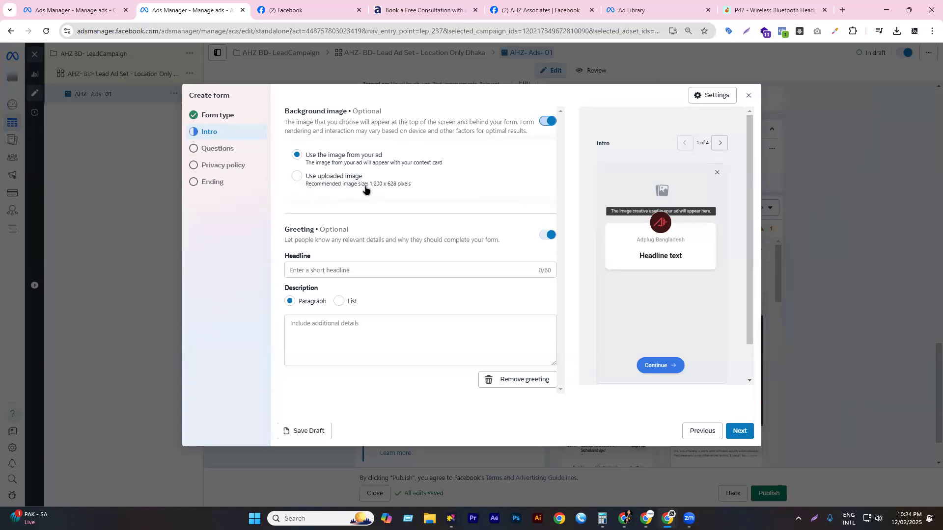
{"action": "left_click", "coordinate": [336, 188]}
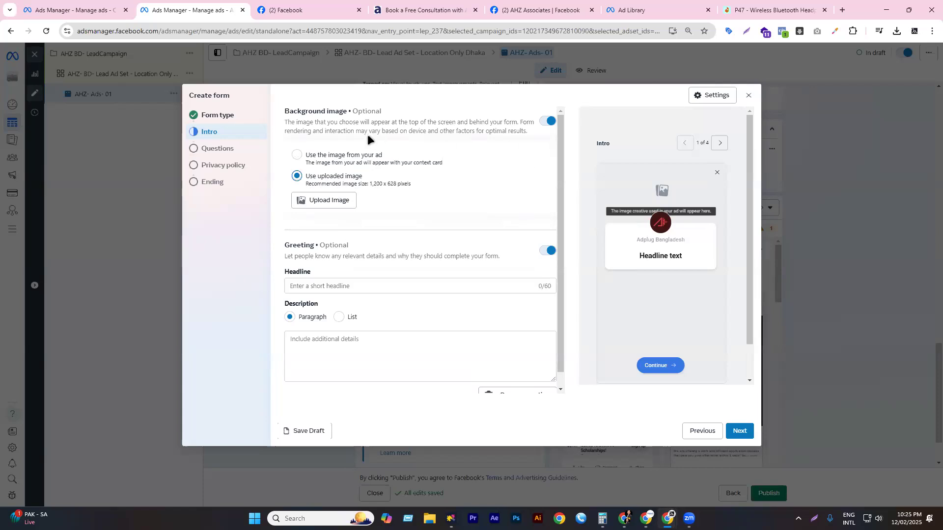
{"action": "left_click", "coordinate": [547, 121]}
- Copy 'Schedule Your Free Consultation' from the consultation page into the greeting headline
{"action": "left_click", "coordinate": [324, 205]}
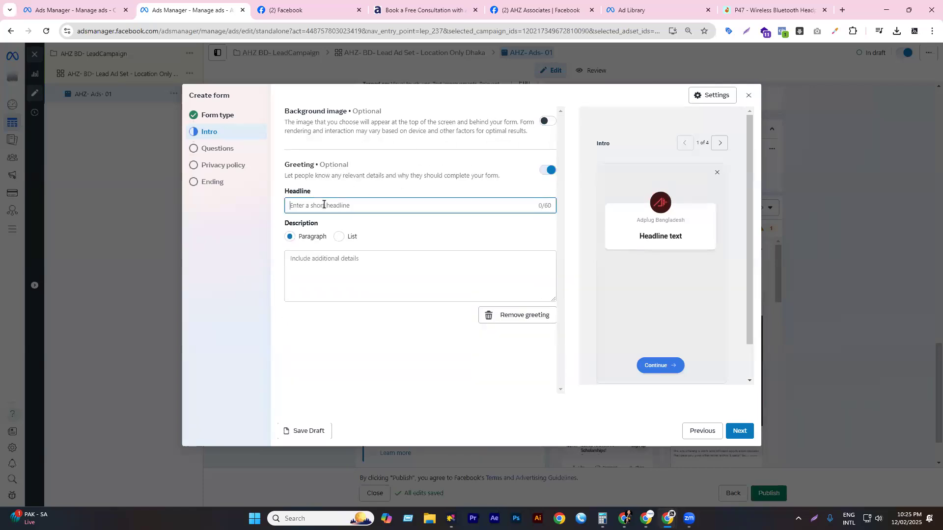
{"action": "left_click", "coordinate": [437, 15]}
{"action": "scroll", "coordinate": [391, 281], "scroll_direction": "up", "scroll_amount": 15}
{"action": "double_click", "coordinate": [391, 290]}
{"action": "left_click", "coordinate": [391, 291]}
{"action": "key", "text": "ctrl+c"}
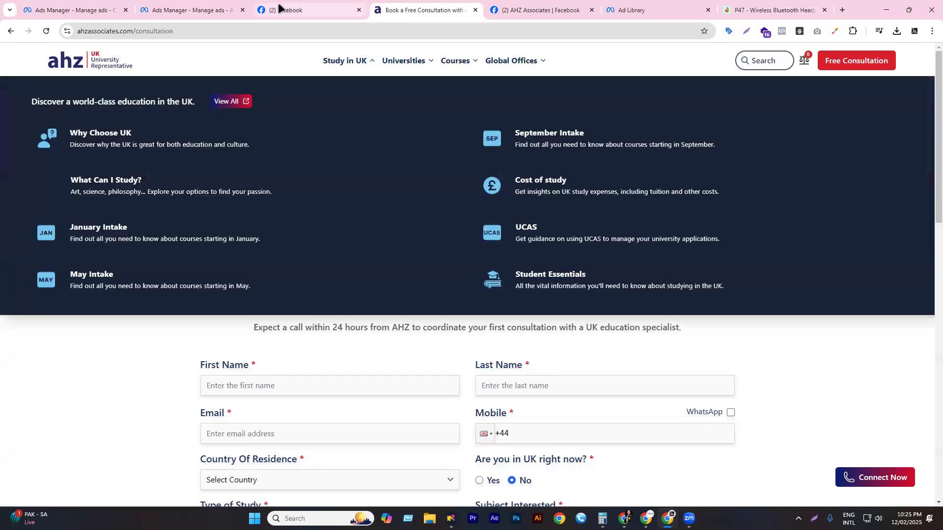
{"action": "left_click", "coordinate": [195, 7]}
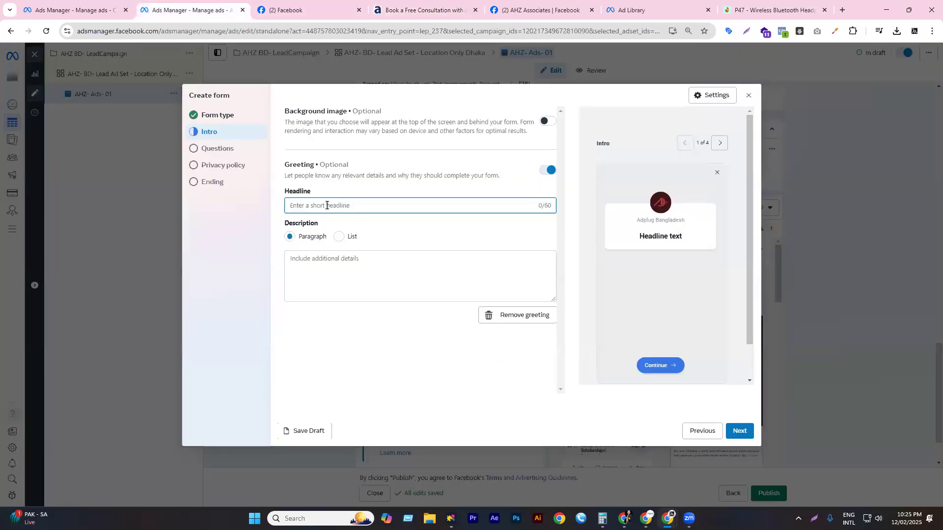
{"action": "key", "text": "ctrl+v"}
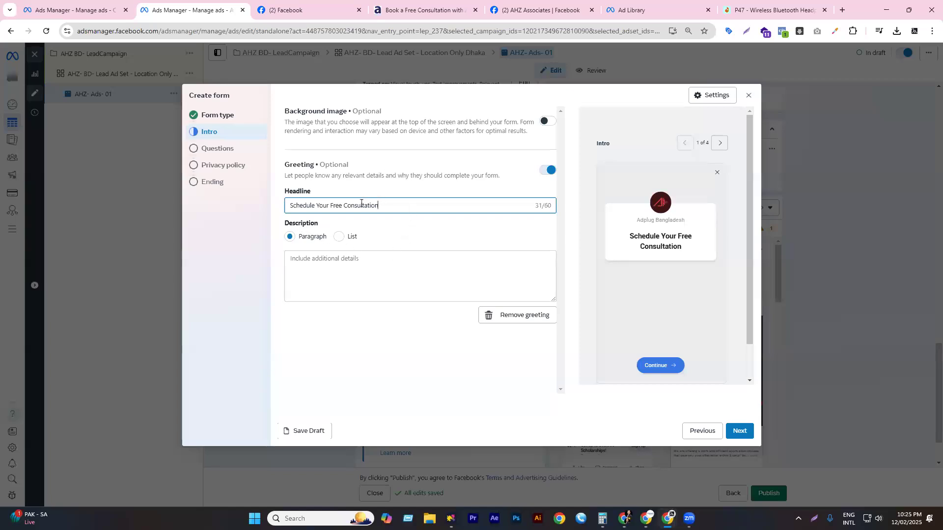
{"action": "left_click_drag", "start_coordinate": [389, 206], "coordinate": [299, 207]}
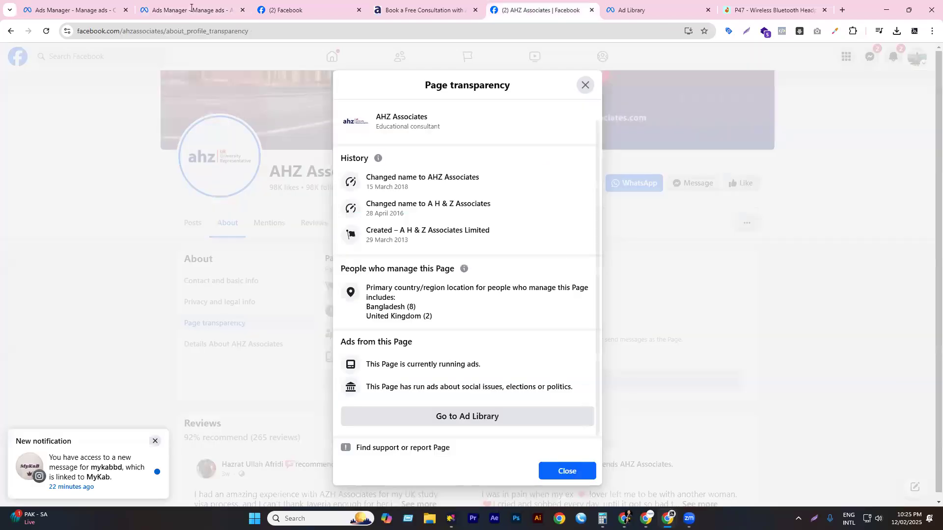
{"action": "left_click", "coordinate": [197, 9]}
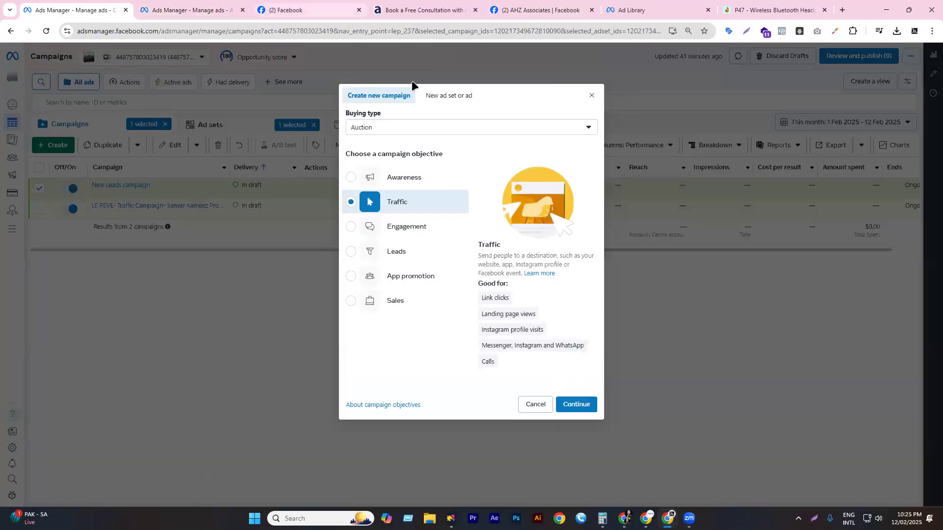
- Paste the consultation page's 24-hour call sentence as the greeting description and check the preview
{"action": "key", "text": "ctrl+4"}
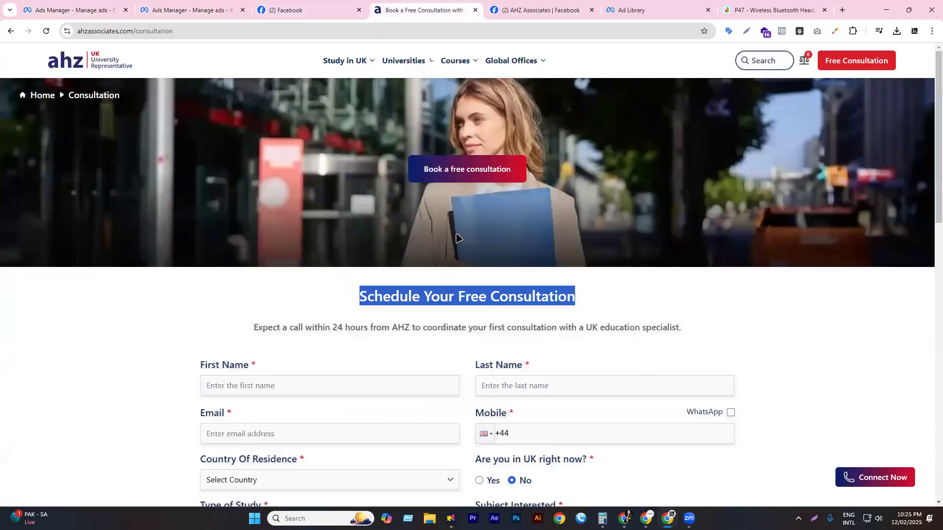
{"action": "triple_click", "coordinate": [302, 328]}
{"action": "key", "text": "ctrl+c"}
{"action": "right_click", "coordinate": [301, 334]}
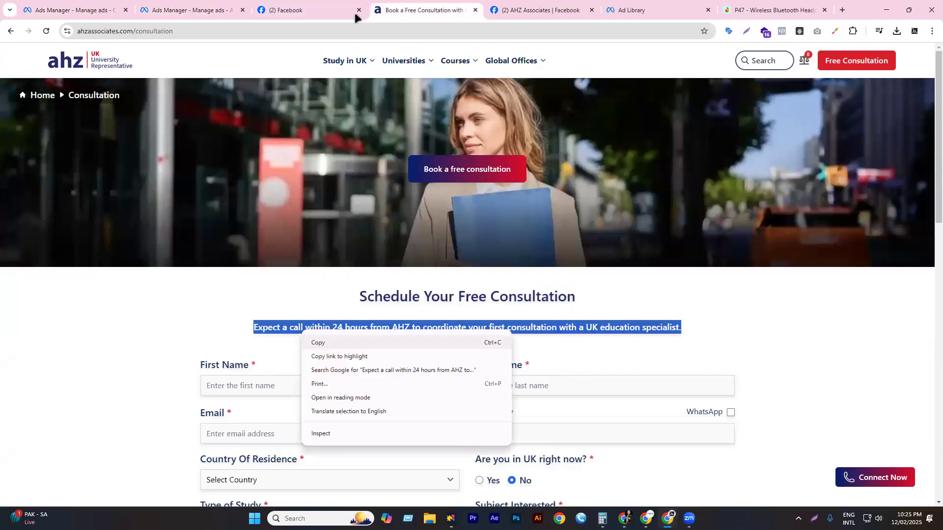
{"action": "key", "text": "Escape"}
{"action": "key", "text": "ctrl+2"}
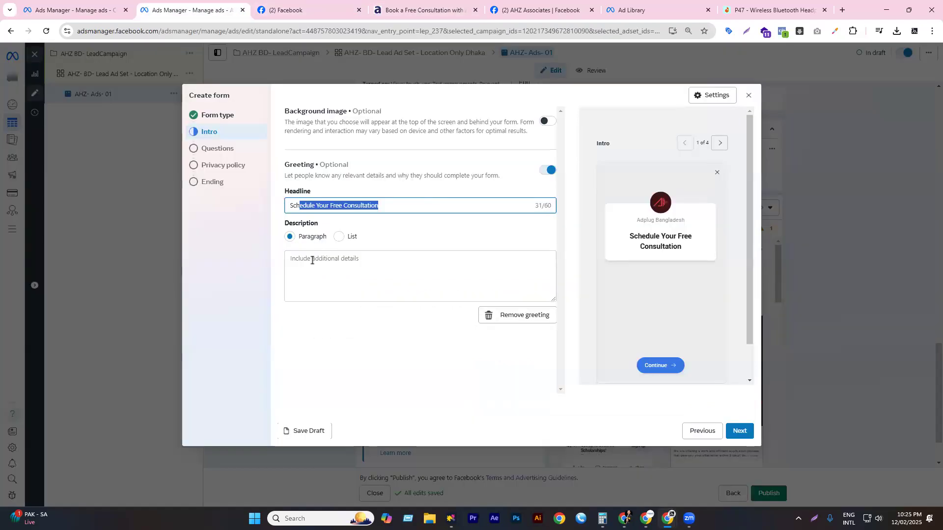
{"action": "left_click", "coordinate": [312, 260]}
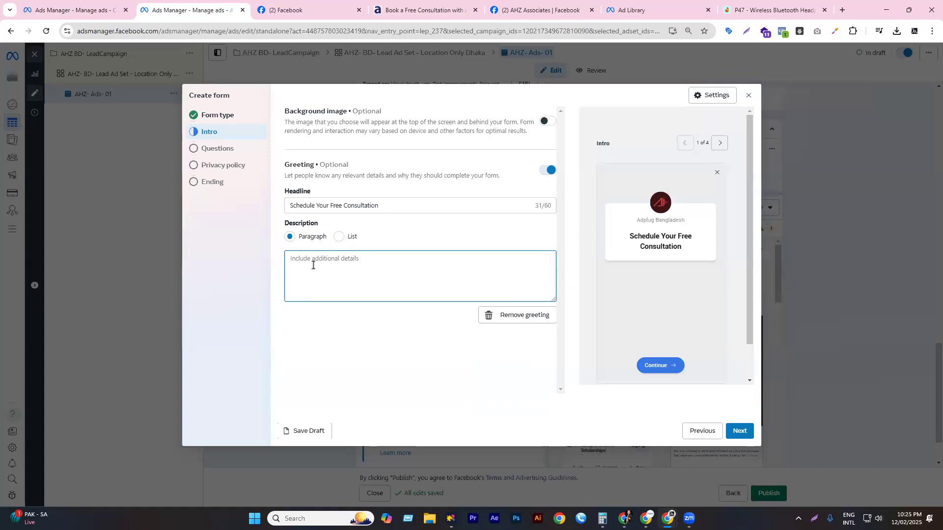
{"action": "key", "text": "ctrl+v"}
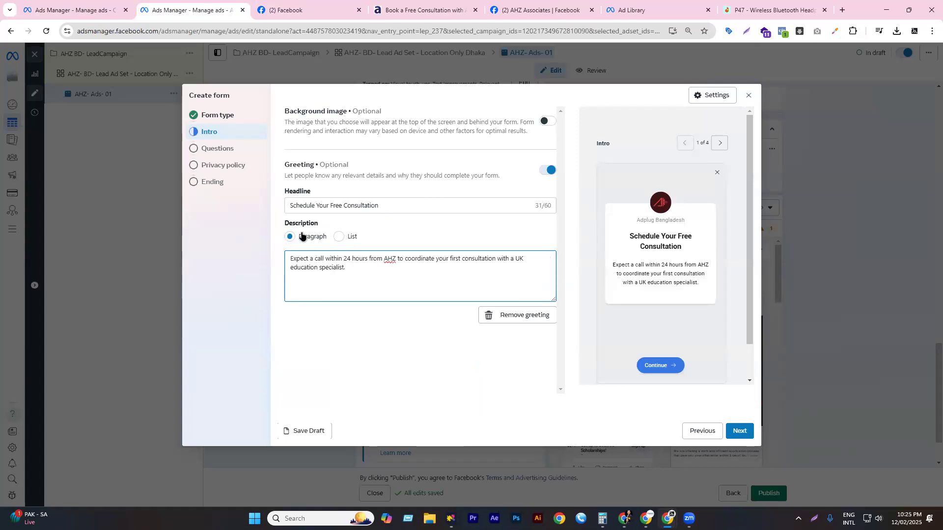
{"action": "key", "text": "Return"}
{"action": "key", "text": "Return"}
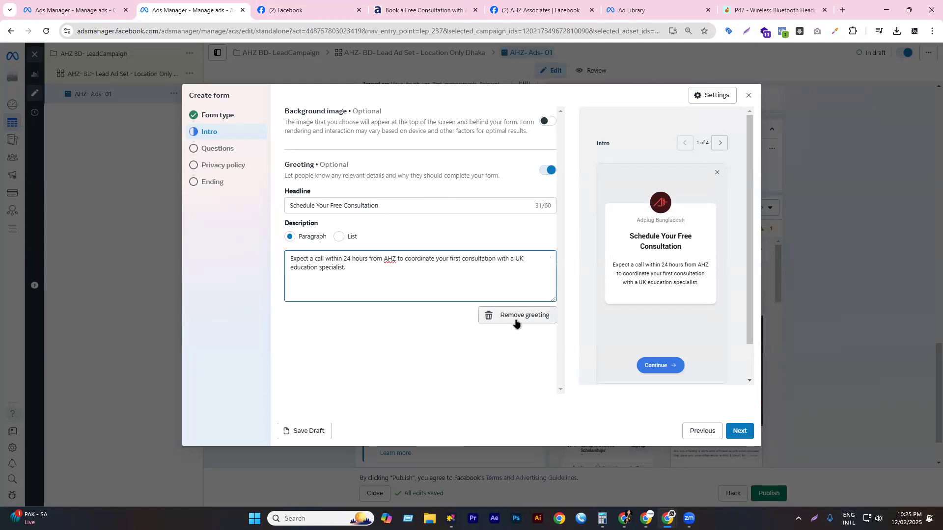
{"action": "left_click_drag", "start_coordinate": [630, 240], "coordinate": [673, 243]}
{"action": "left_click_drag", "start_coordinate": [617, 268], "coordinate": [702, 282]}
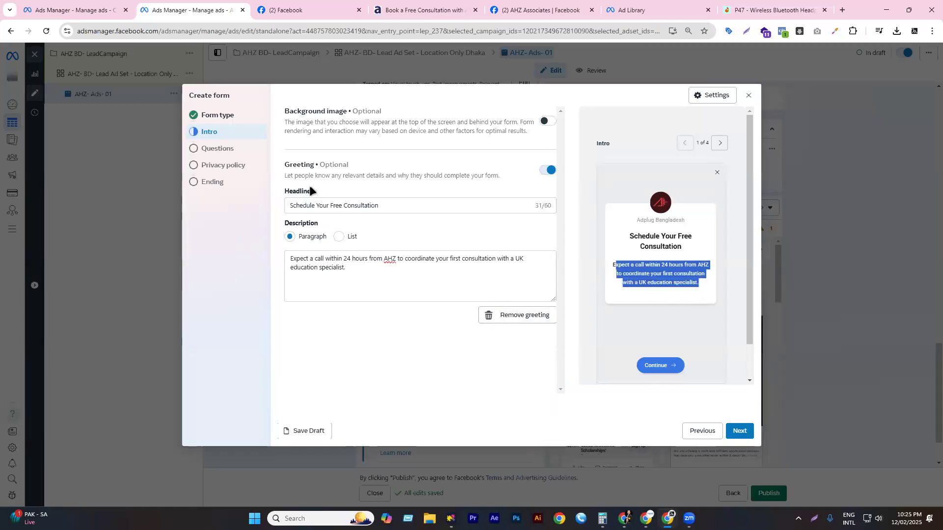
- Advance to the Questions step and compare it with the consultation page's form fields
{"action": "left_click", "coordinate": [739, 431]}
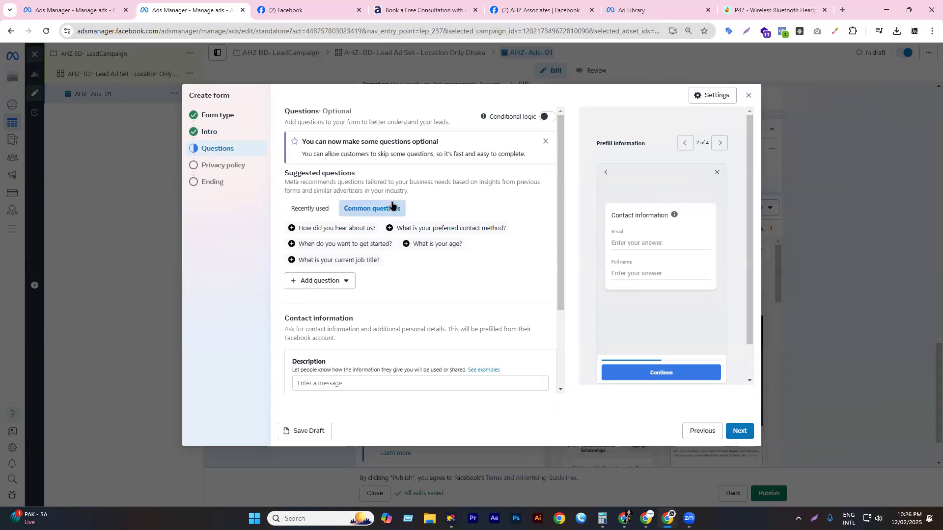
{"action": "left_click", "coordinate": [412, 9]}
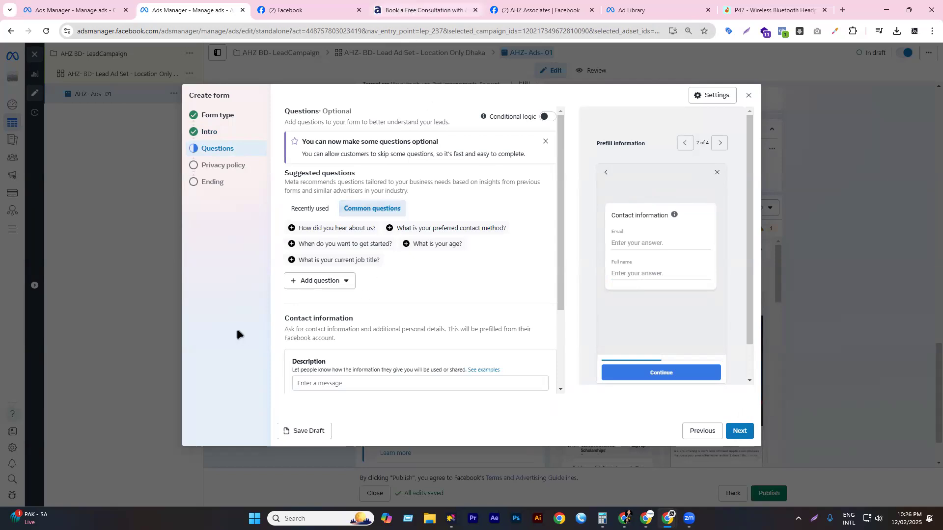
{"action": "scroll", "coordinate": [226, 266], "scroll_direction": "down", "scroll_amount": 2}
{"action": "triple_click", "coordinate": [226, 266]}
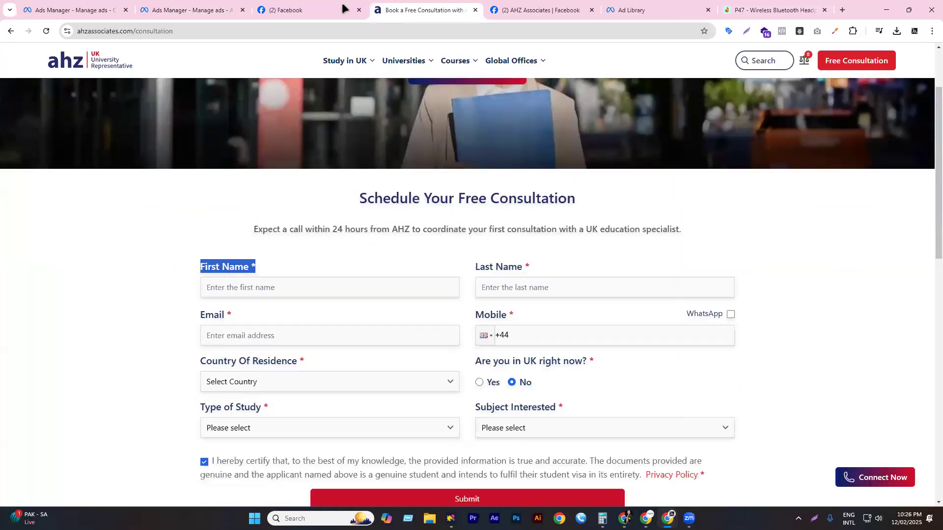
{"action": "left_click_drag", "start_coordinate": [375, 8], "coordinate": [304, 9]}
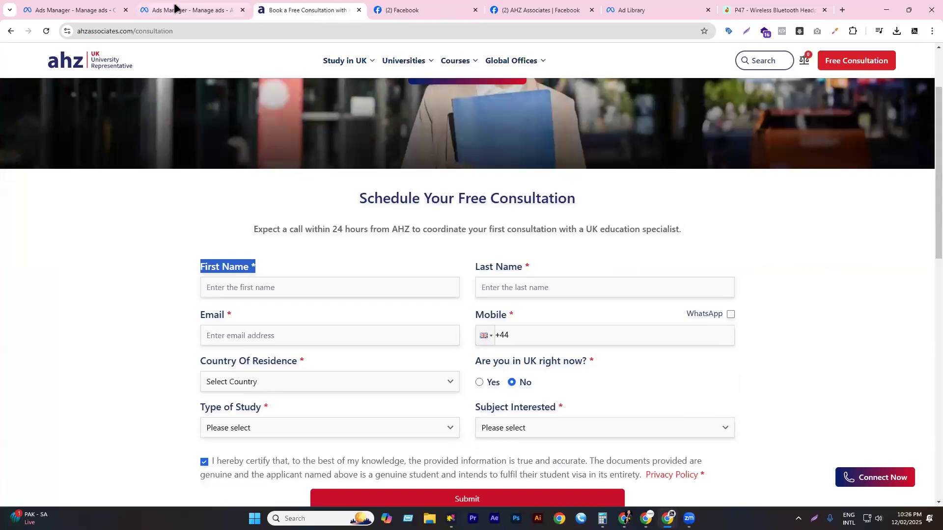
{"action": "left_click", "coordinate": [176, 8]}
{"action": "scroll", "coordinate": [416, 250], "scroll_direction": "down", "scroll_amount": 1}
{"action": "scroll", "coordinate": [386, 211], "scroll_direction": "up", "scroll_amount": 1}
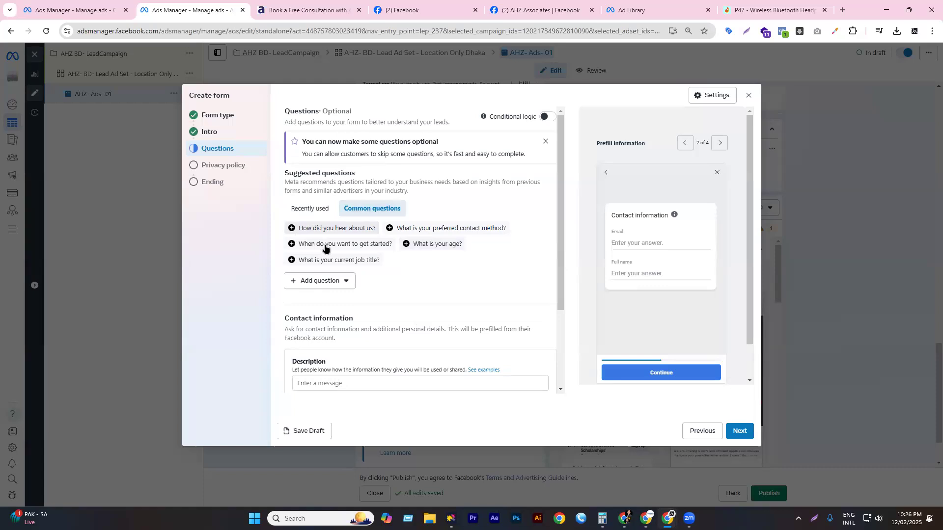
- Browse recent and common questions, then dismiss the optional-questions notice
{"action": "left_click", "coordinate": [324, 208]}
{"action": "left_click", "coordinate": [354, 212]}
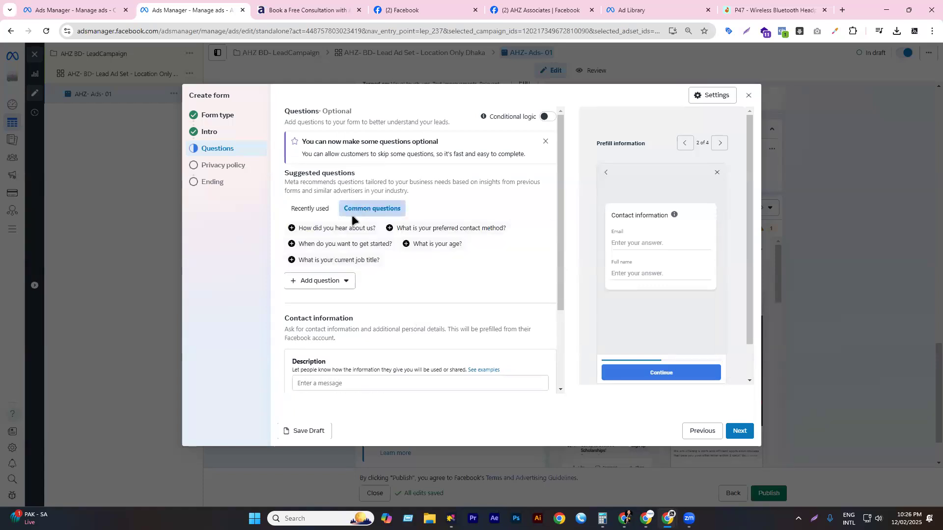
{"action": "scroll", "coordinate": [359, 216], "scroll_direction": "down", "scroll_amount": 1}
{"action": "scroll", "coordinate": [359, 216], "scroll_direction": "down", "scroll_amount": 2}
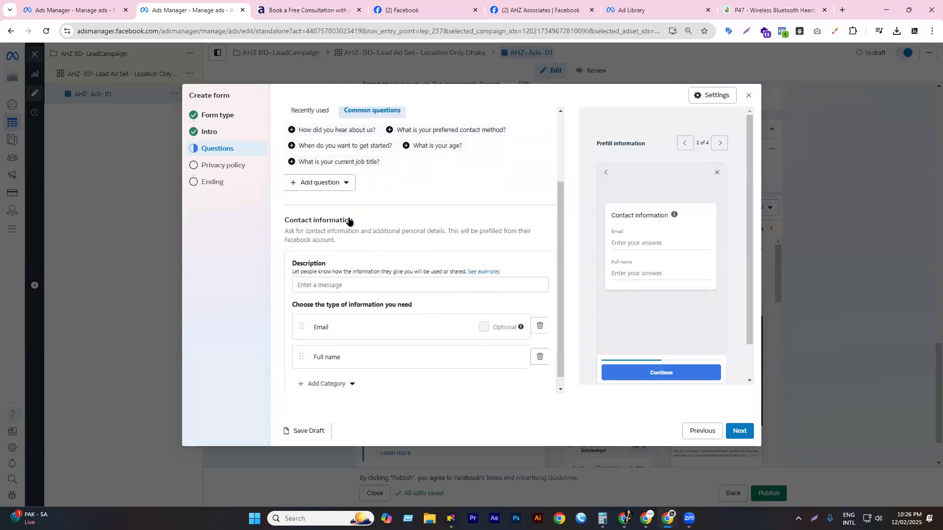
{"action": "scroll", "coordinate": [346, 226], "scroll_direction": "up", "scroll_amount": 1}
{"action": "scroll", "coordinate": [342, 233], "scroll_direction": "up", "scroll_amount": 1}
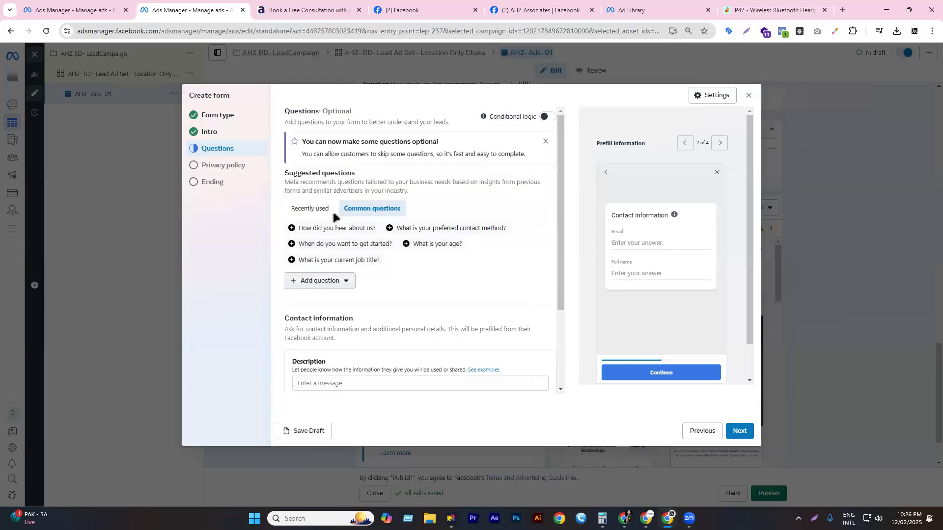
{"action": "left_click", "coordinate": [545, 141]}
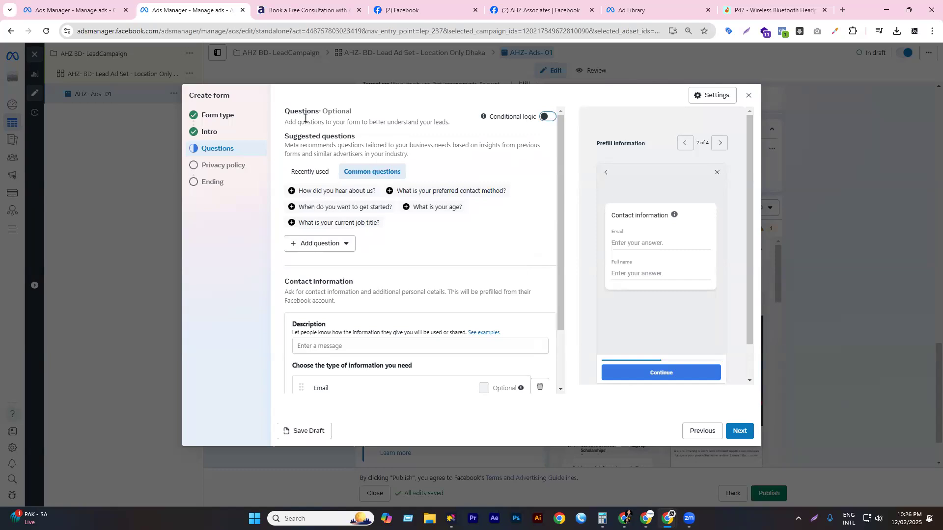
- Switch conditional logic on, then turn it back off and confirm
{"action": "left_click", "coordinate": [550, 117]}
{"action": "left_click", "coordinate": [549, 118]}
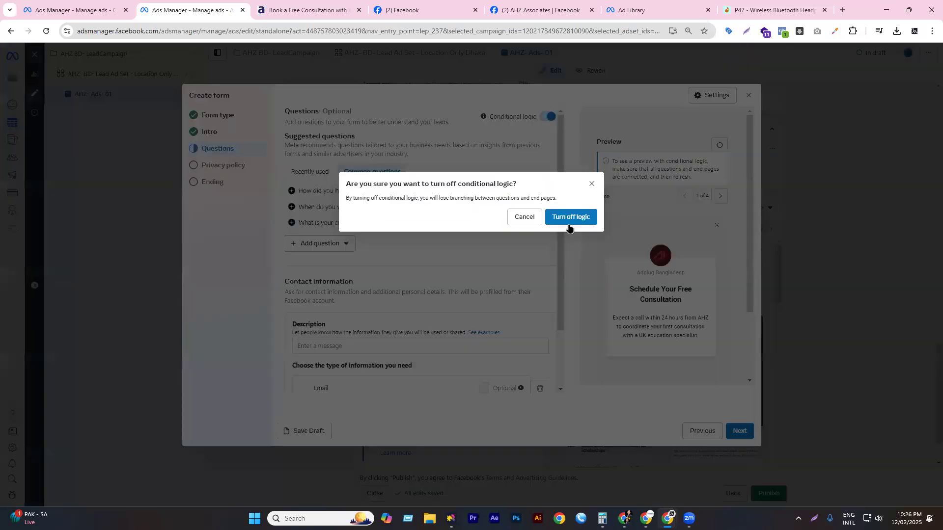
{"action": "left_click", "coordinate": [548, 122]}
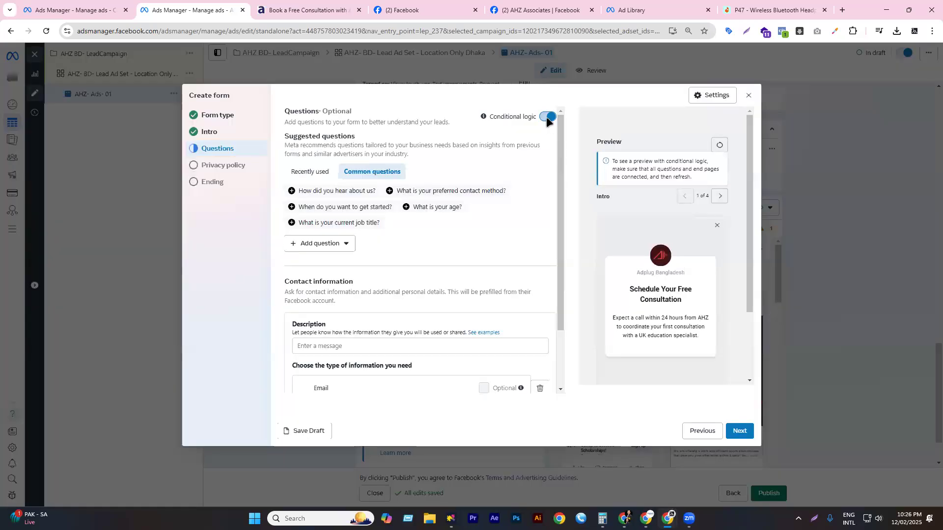
{"action": "left_click", "coordinate": [548, 118]}
{"action": "left_click", "coordinate": [570, 216]}
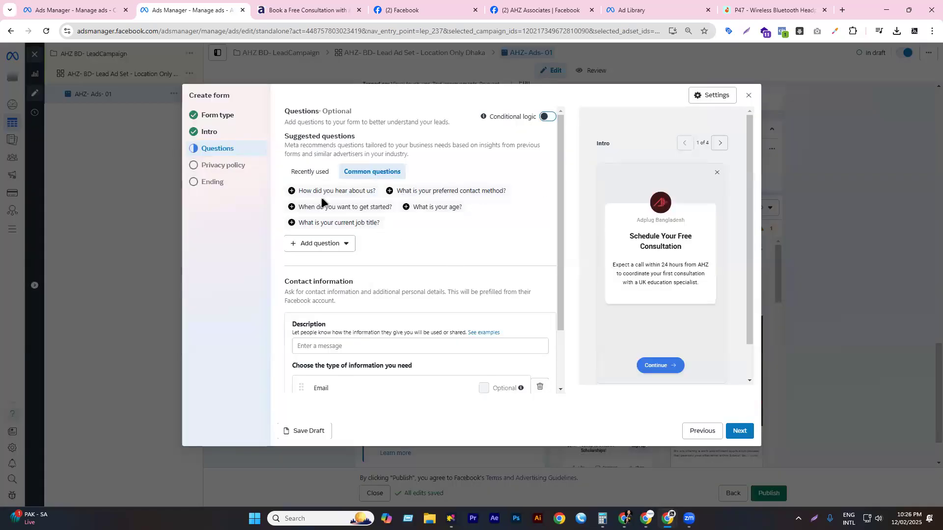
{"action": "scroll", "coordinate": [335, 240], "scroll_direction": "down", "scroll_amount": 2}
- Add an optional multiple-choice question asking 'How did you hear about us?'
{"action": "left_click", "coordinate": [313, 172]}
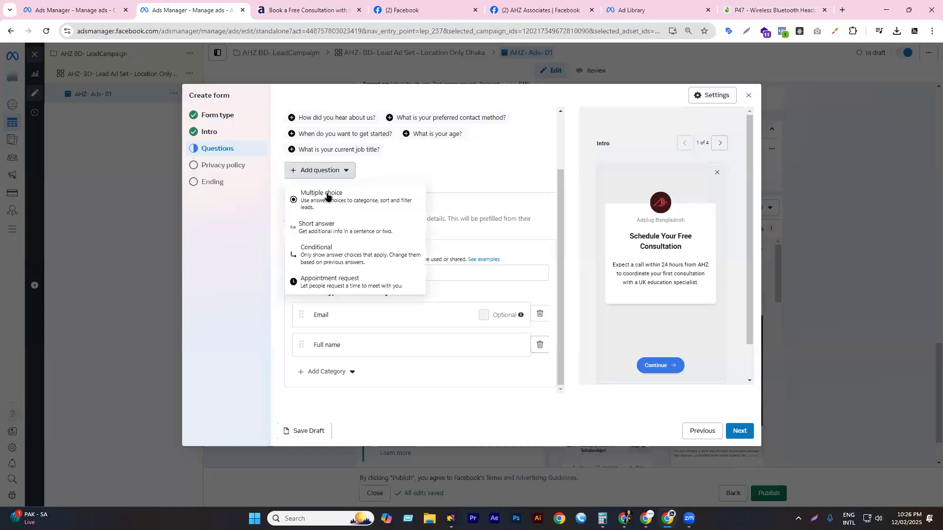
{"action": "left_click", "coordinate": [327, 196]}
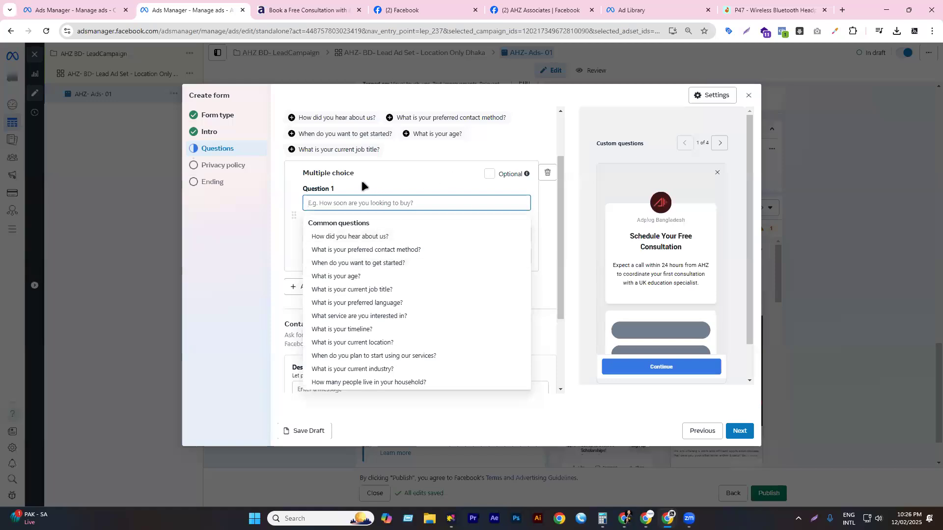
{"action": "left_click", "coordinate": [491, 175]}
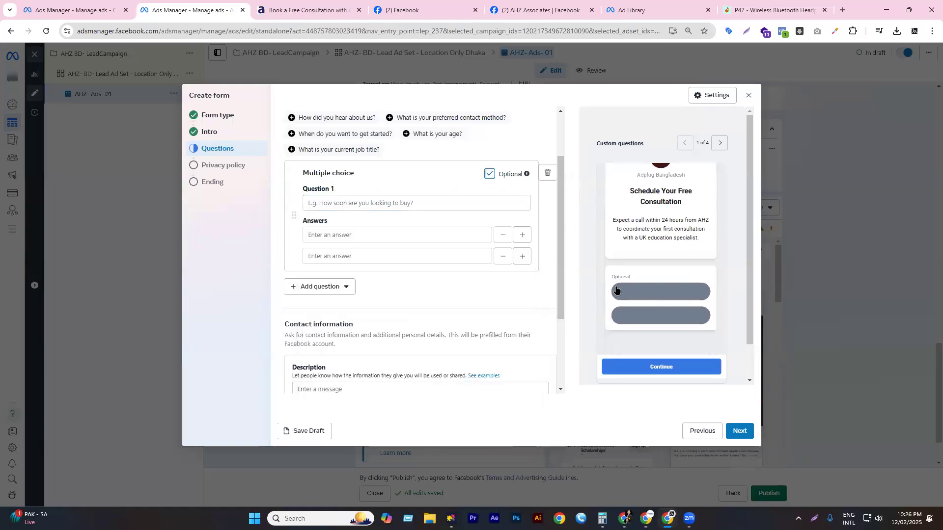
{"action": "scroll", "coordinate": [324, 255], "scroll_direction": "up", "scroll_amount": 1}
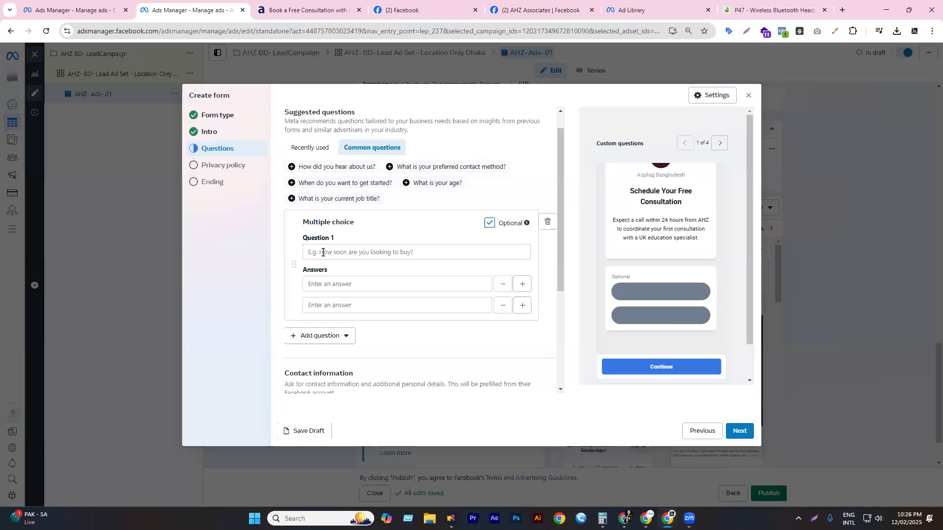
{"action": "left_click", "coordinate": [328, 252]}
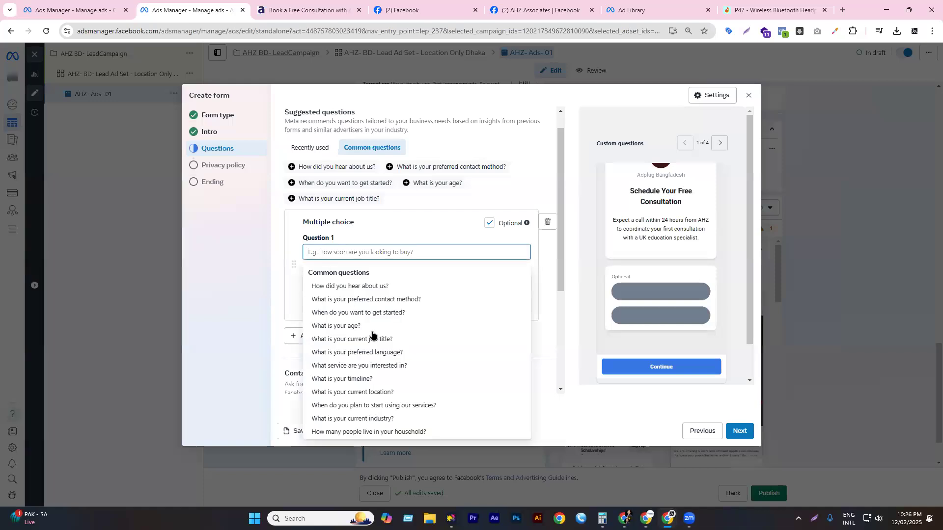
{"action": "left_click", "coordinate": [327, 287]}
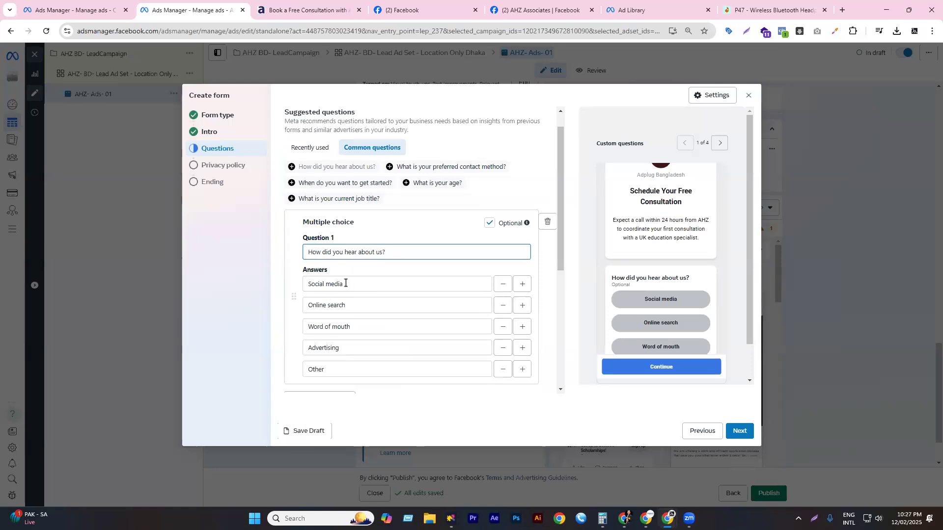
- Keep the Social media, Online search, Word of mouth and Advertising answers, delete Other, and leave it optional
{"action": "scroll", "coordinate": [377, 253], "scroll_direction": "down", "scroll_amount": 1}
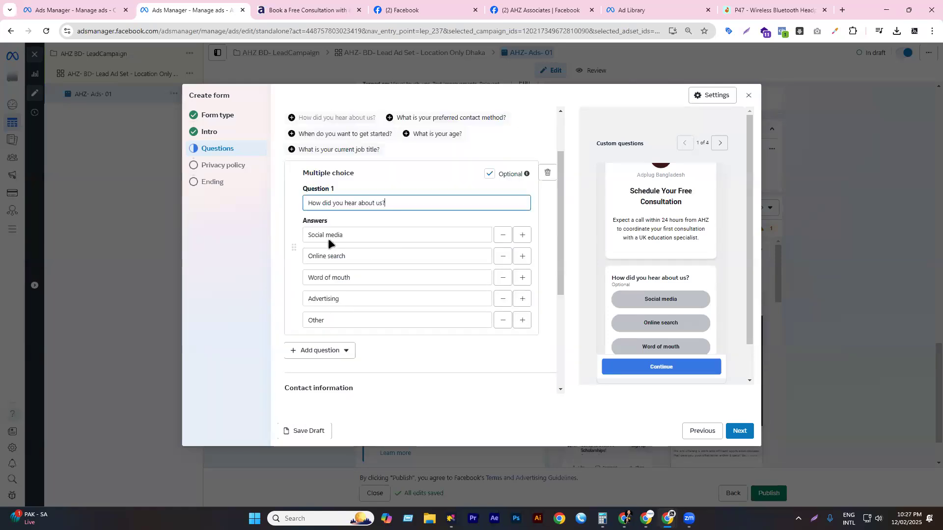
{"action": "left_click", "coordinate": [334, 237]}
{"action": "left_click", "coordinate": [368, 257]}
{"action": "left_click", "coordinate": [369, 277]}
{"action": "left_click", "coordinate": [343, 297]}
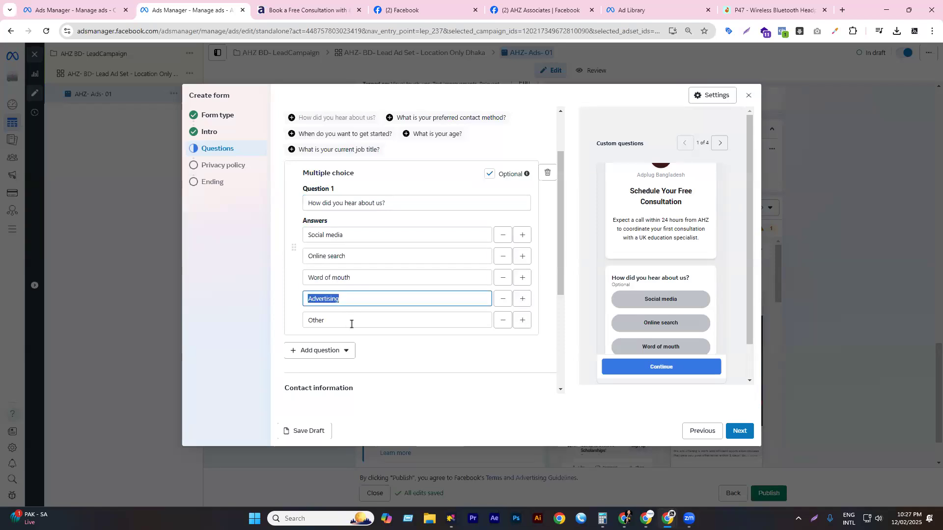
{"action": "scroll", "coordinate": [484, 292], "scroll_direction": "down", "scroll_amount": 2}
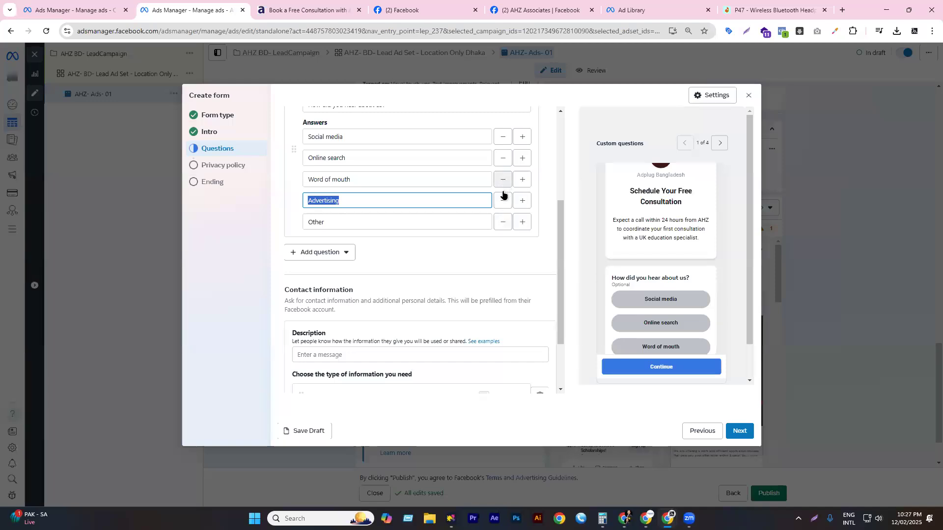
{"action": "left_click", "coordinate": [502, 221]}
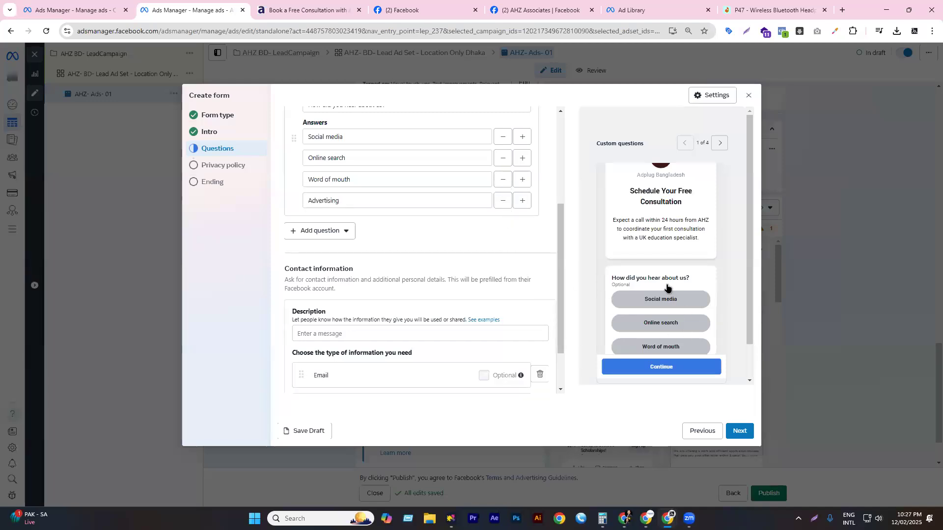
{"action": "scroll", "coordinate": [678, 332], "scroll_direction": "down", "scroll_amount": 2}
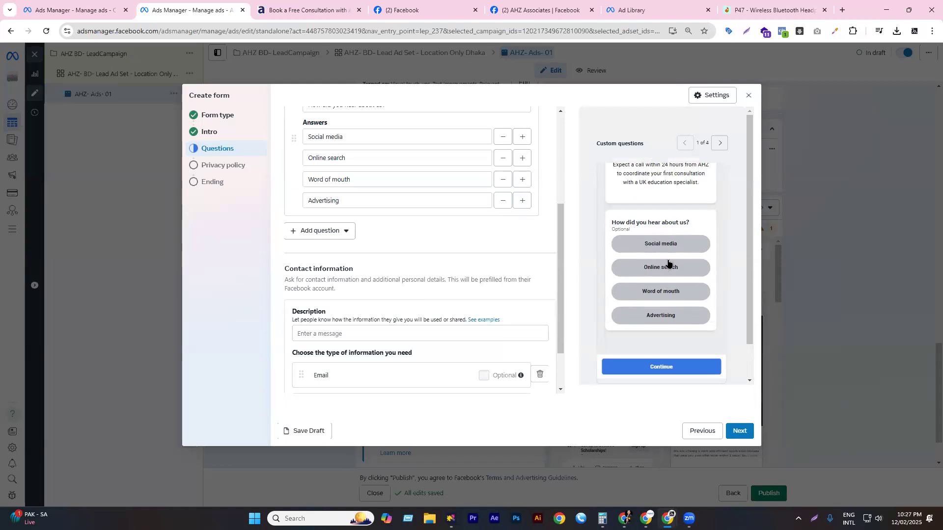
{"action": "scroll", "coordinate": [467, 225], "scroll_direction": "up", "scroll_amount": 4}
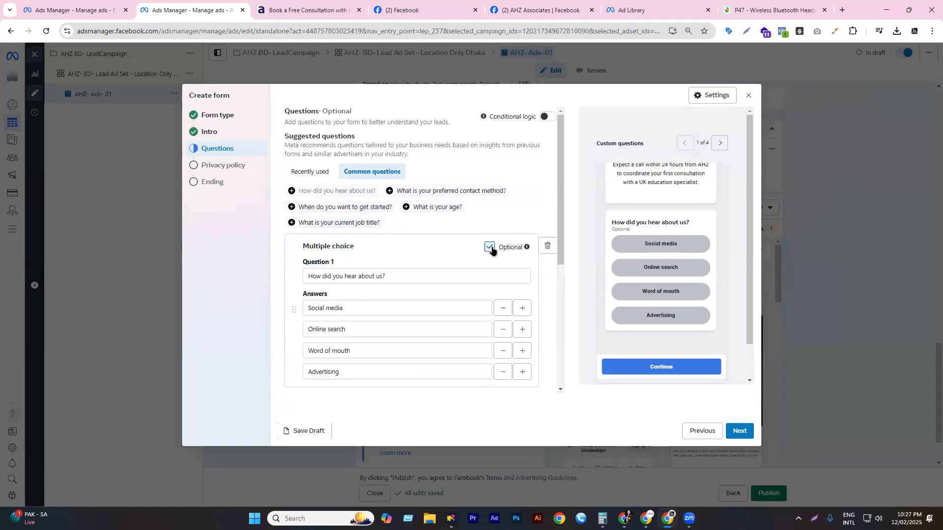
{"action": "left_click", "coordinate": [493, 246]}
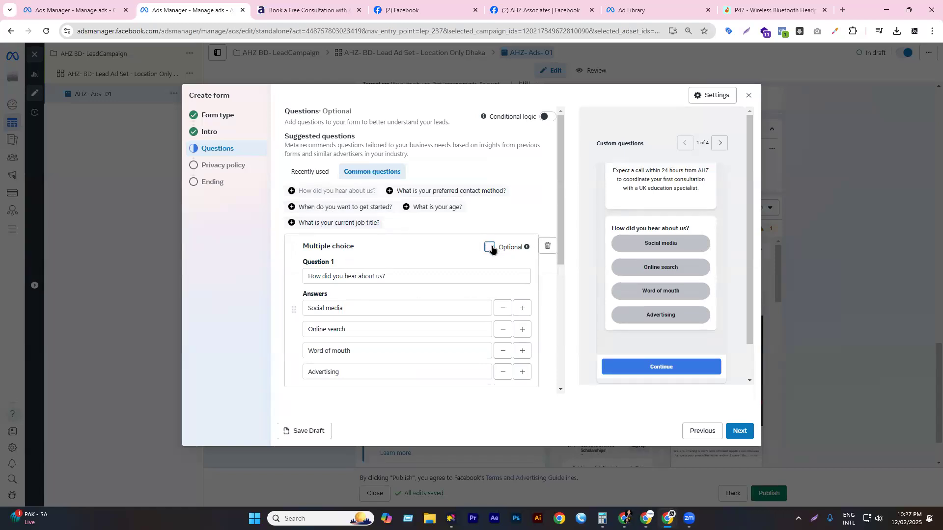
{"action": "left_click", "coordinate": [492, 247]}
- Delete the multiple-choice question, then try out and delete Short answer and Conditional questions
{"action": "left_click", "coordinate": [547, 246]}
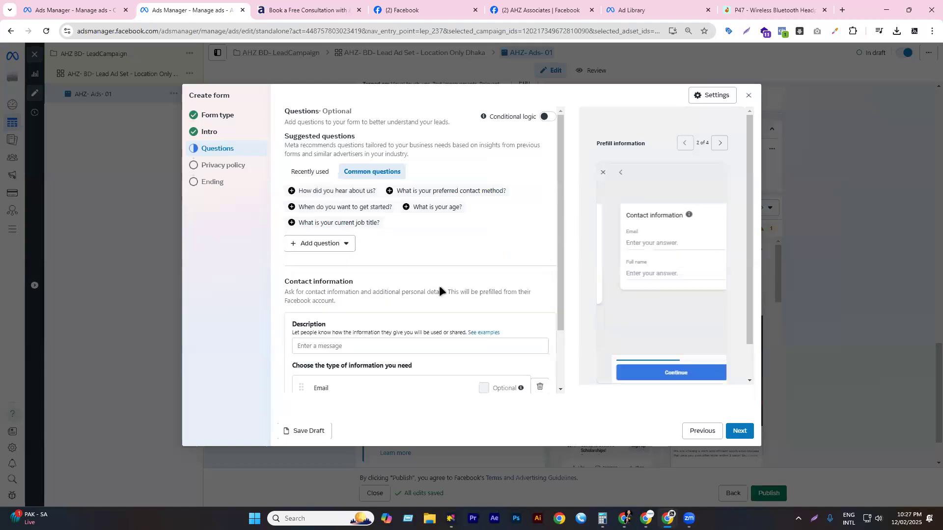
{"action": "left_click", "coordinate": [335, 252]}
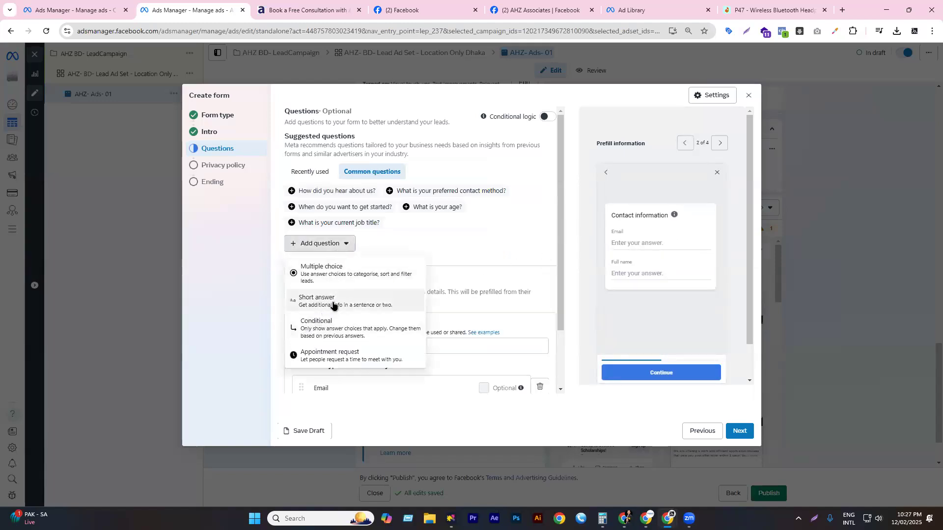
{"action": "left_click", "coordinate": [314, 299]}
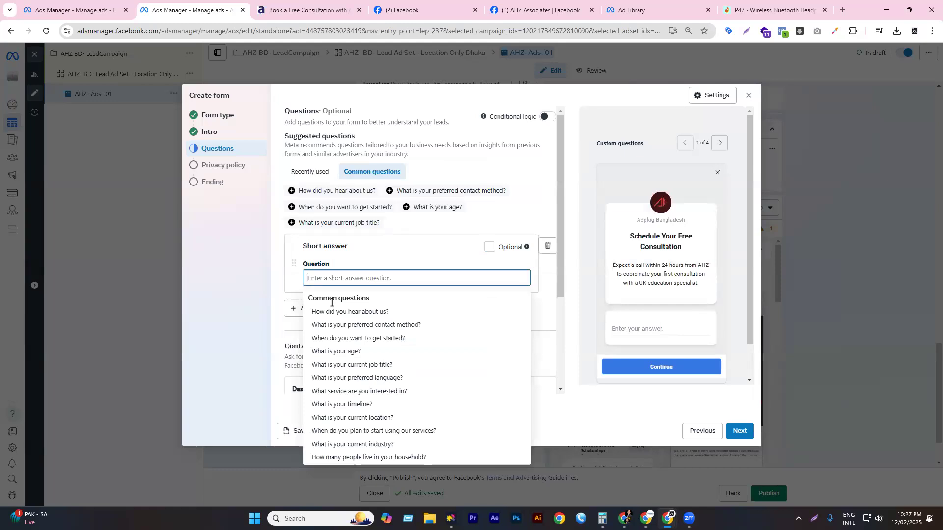
{"action": "left_click", "coordinate": [337, 312]}
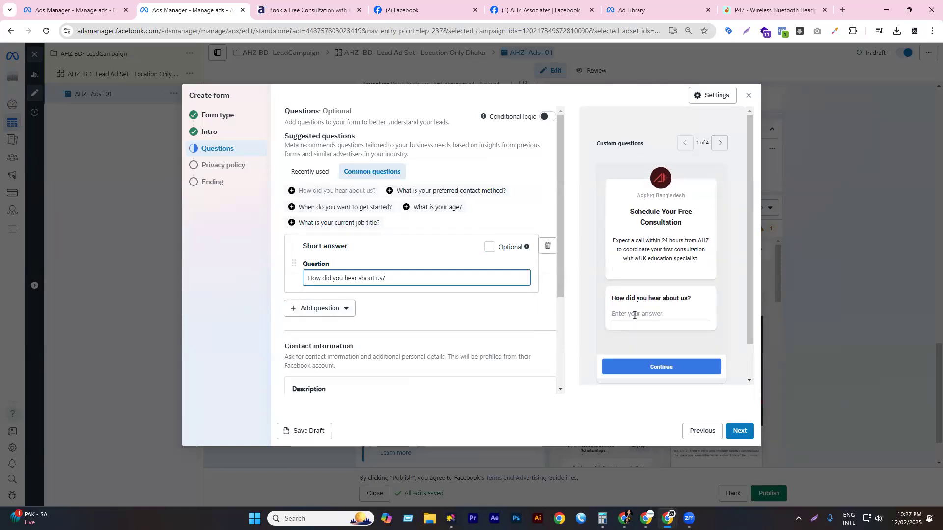
{"action": "left_click", "coordinate": [548, 245]}
{"action": "left_click", "coordinate": [326, 243]}
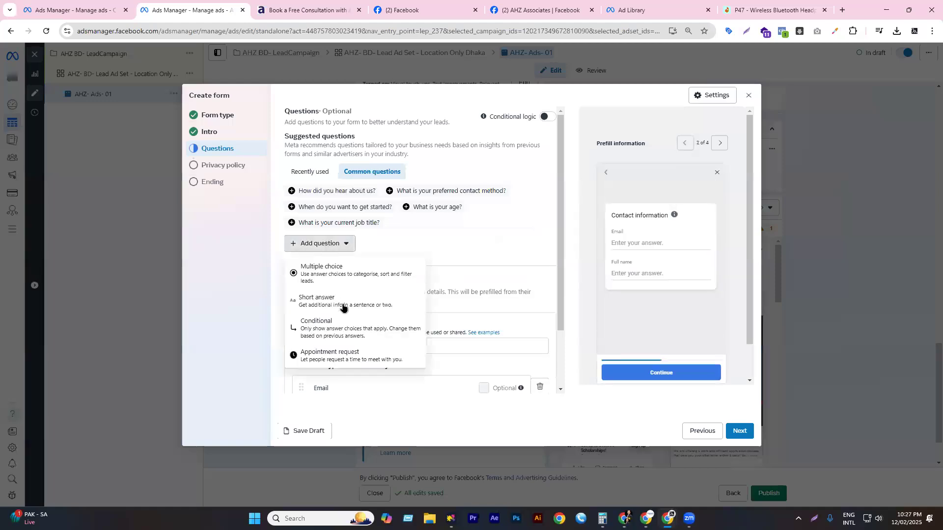
{"action": "left_click", "coordinate": [339, 334]}
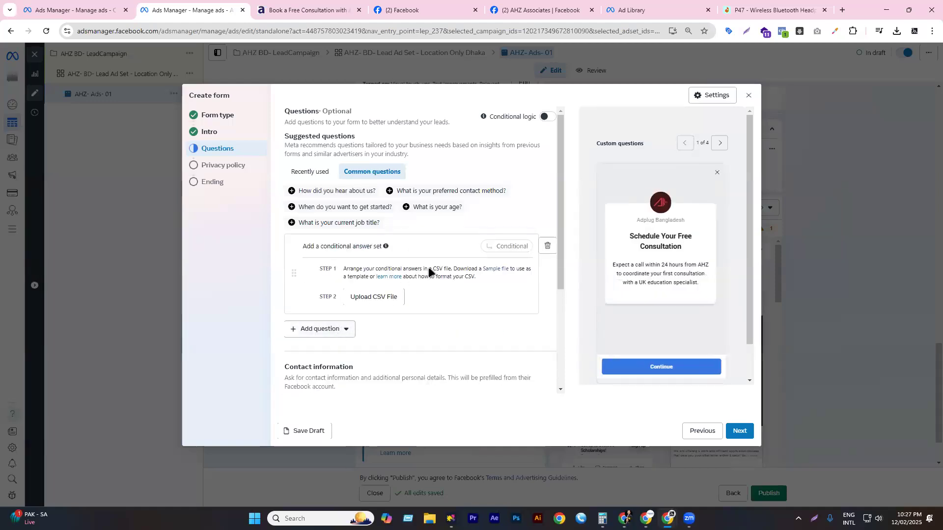
{"action": "scroll", "coordinate": [449, 266], "scroll_direction": "down", "scroll_amount": 2}
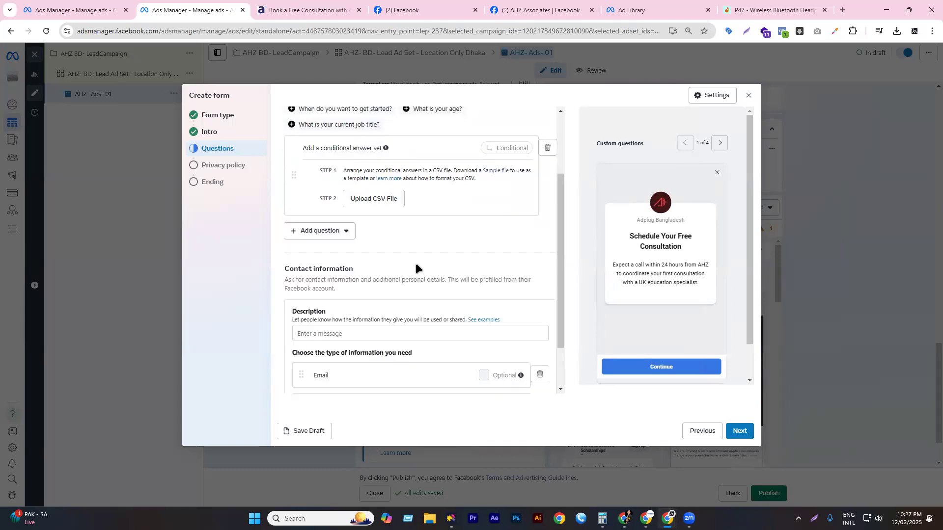
{"action": "scroll", "coordinate": [415, 264], "scroll_direction": "up", "scroll_amount": 2}
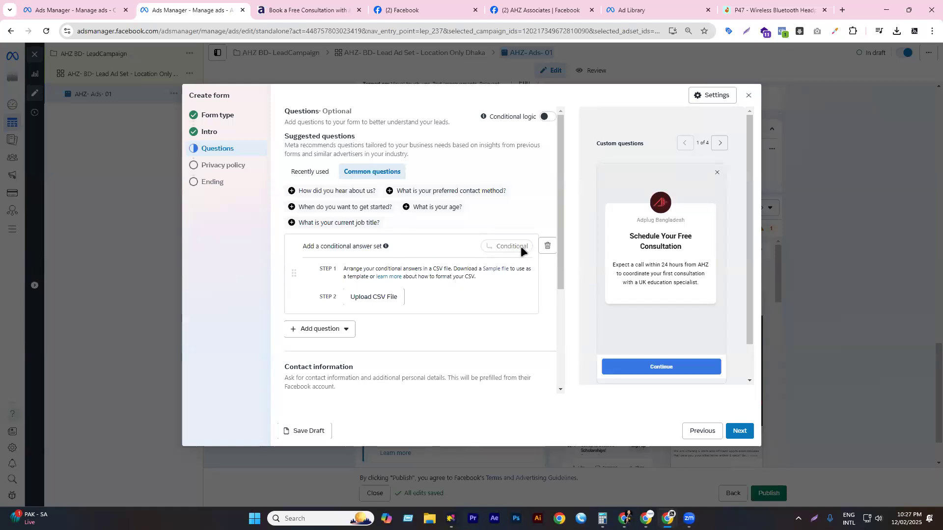
{"action": "left_click", "coordinate": [546, 246]}
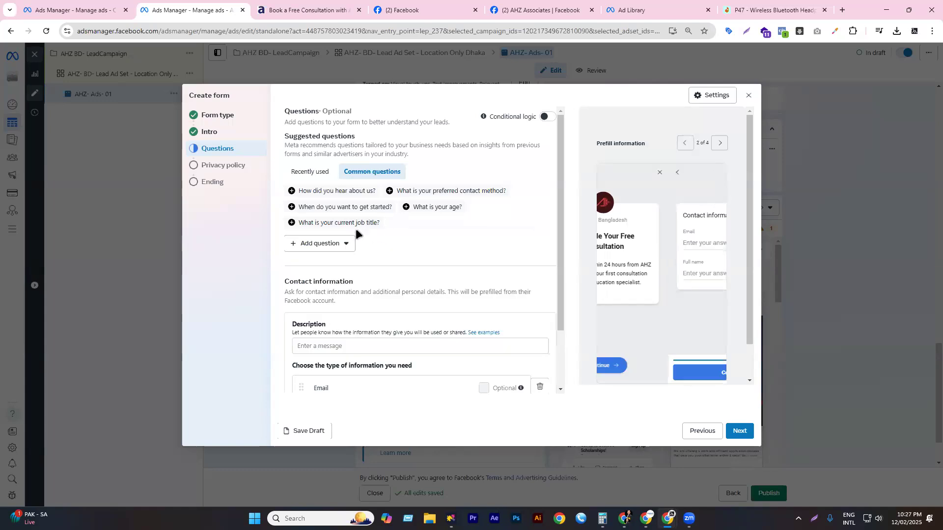
- Add an Appointment request question available Monday to Sunday, 7 am to 10 pm
{"action": "left_click", "coordinate": [314, 245]}
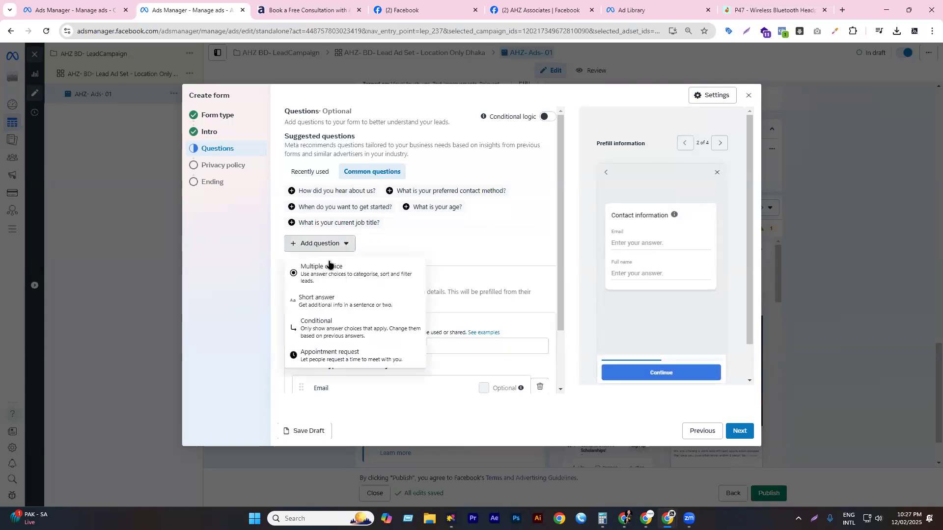
{"action": "left_click", "coordinate": [333, 354]}
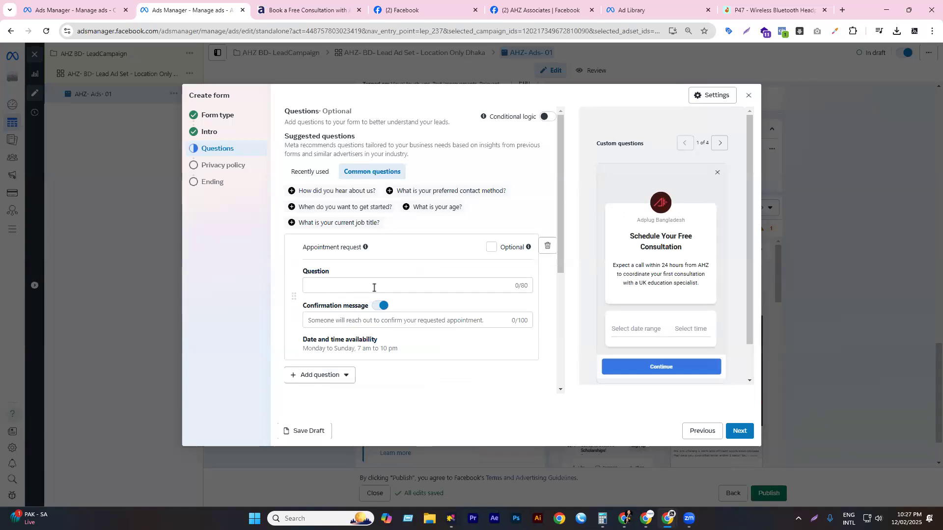
{"action": "left_click", "coordinate": [373, 288]}
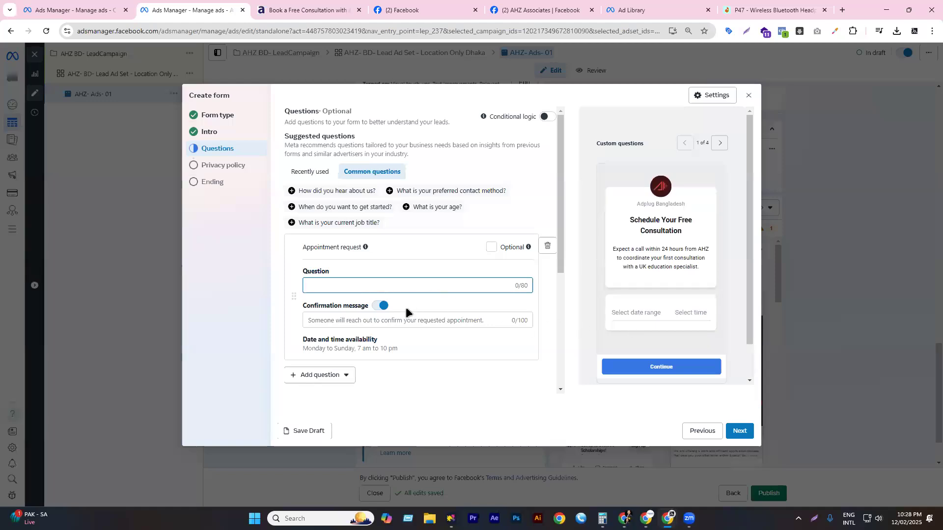
{"action": "left_click", "coordinate": [342, 323]}
{"action": "left_click", "coordinate": [352, 286]}
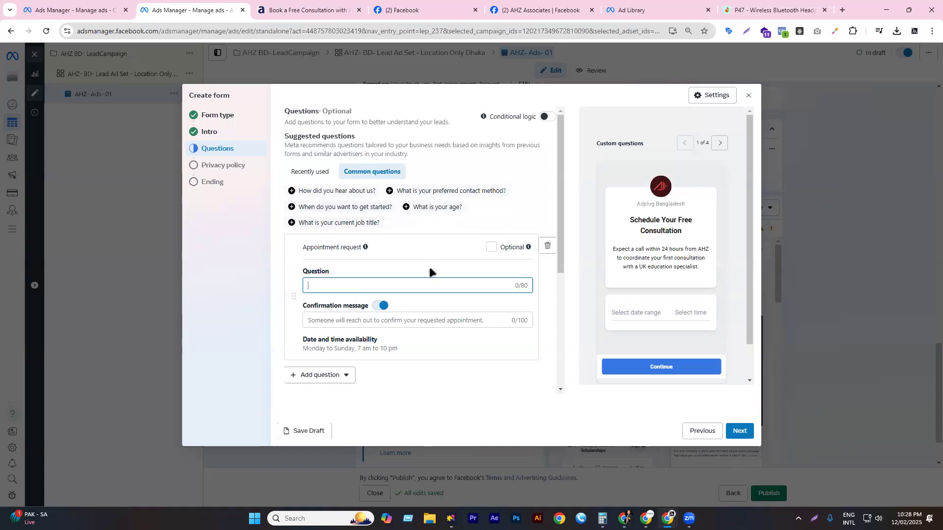
- Delete the Appointment request question, leaving only the Email and Full name contact fields
{"action": "scroll", "coordinate": [418, 277], "scroll_direction": "down", "scroll_amount": 2}
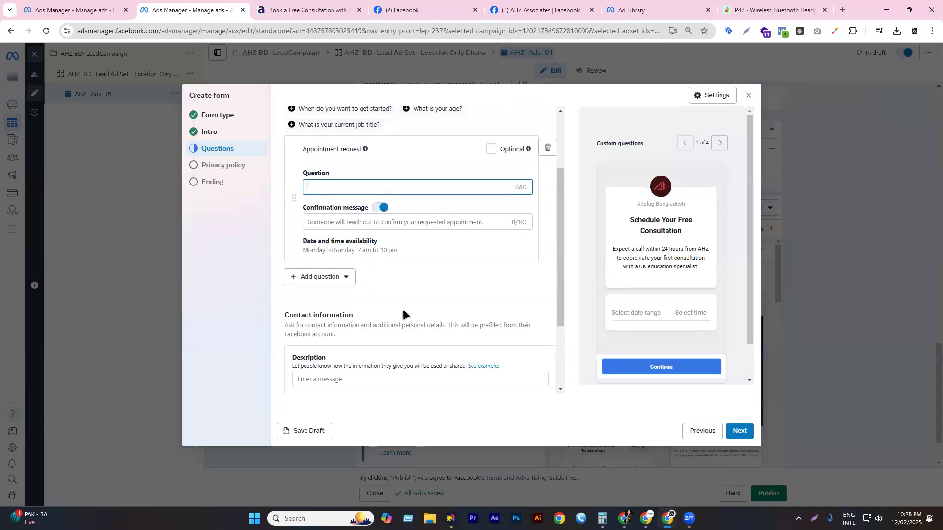
{"action": "scroll", "coordinate": [403, 308], "scroll_direction": "up", "scroll_amount": 2}
{"action": "left_click", "coordinate": [547, 245]}
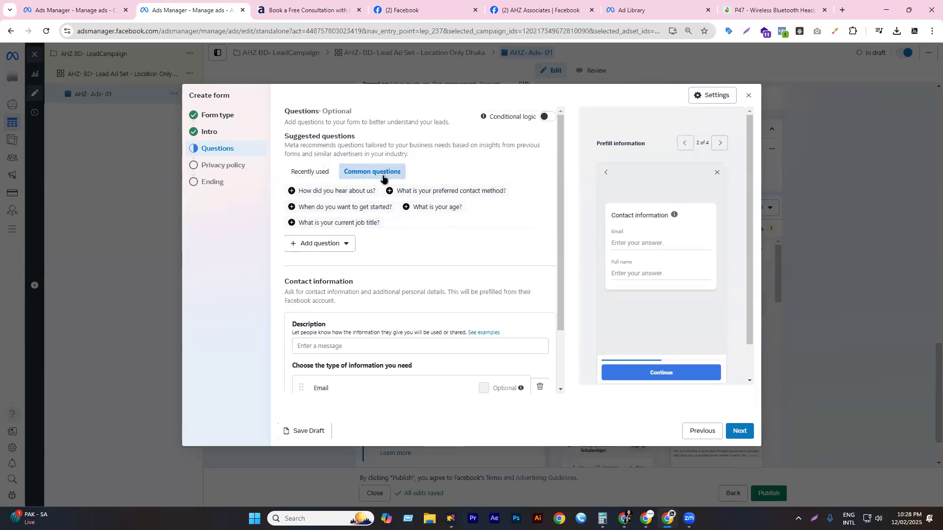
{"action": "scroll", "coordinate": [374, 180], "scroll_direction": "down", "scroll_amount": 2}
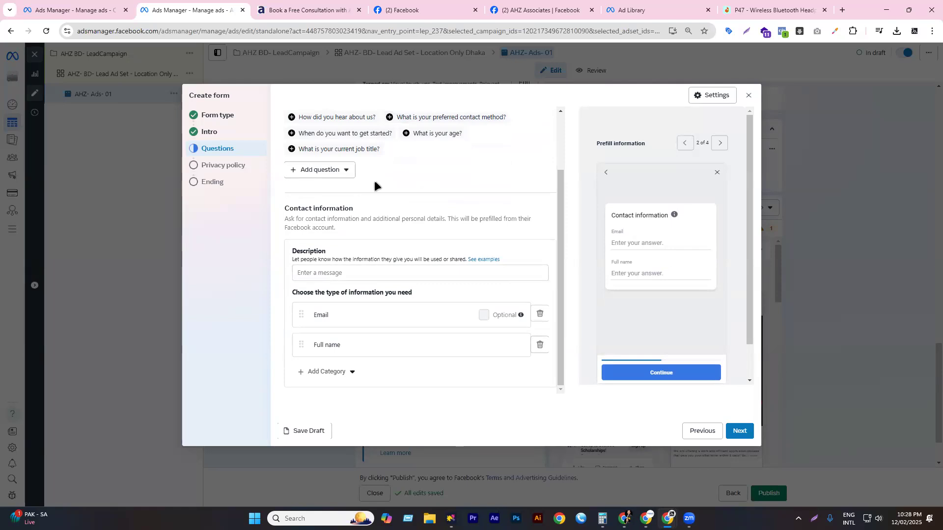
{"action": "scroll", "coordinate": [374, 181], "scroll_direction": "up", "scroll_amount": 2}
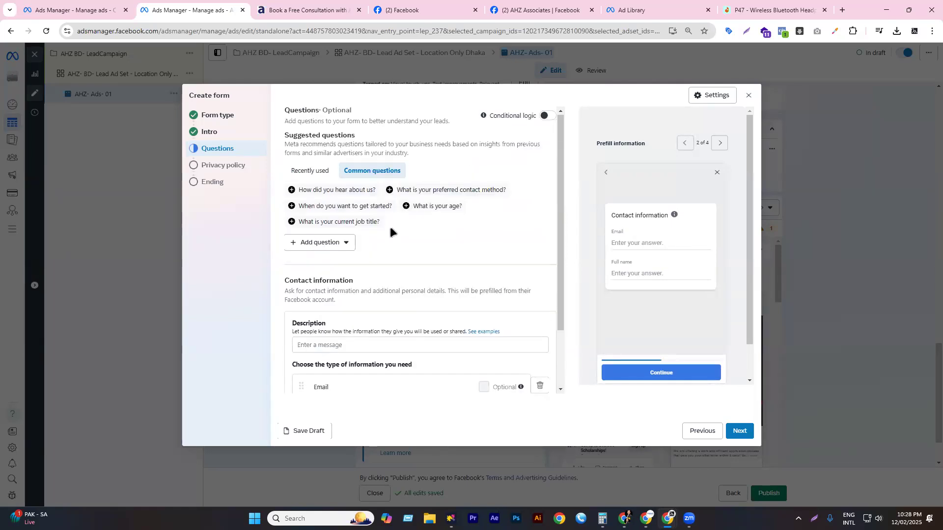
{"action": "scroll", "coordinate": [400, 207], "scroll_direction": "down", "scroll_amount": 2}
{"action": "scroll", "coordinate": [378, 211], "scroll_direction": "up", "scroll_amount": 1}
{"action": "scroll", "coordinate": [449, 137], "scroll_direction": "up", "scroll_amount": 1}
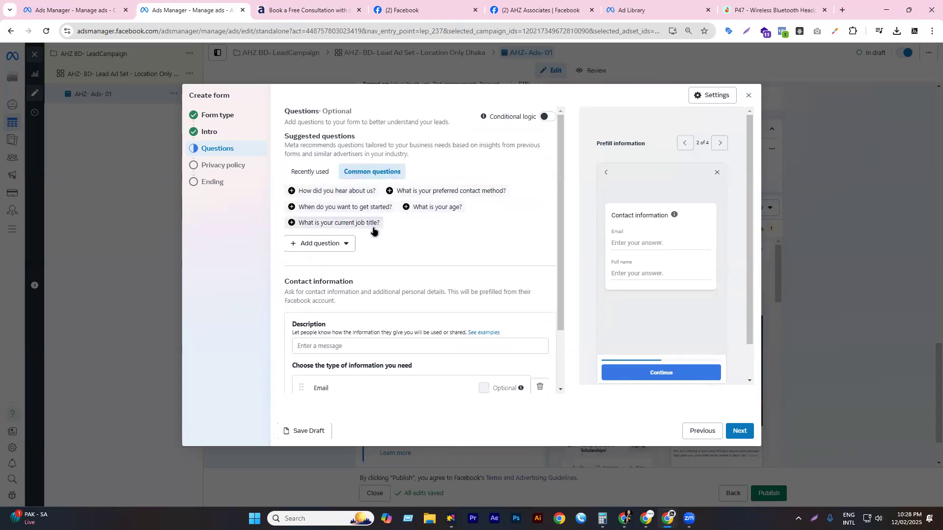
{"action": "scroll", "coordinate": [375, 234], "scroll_direction": "down", "scroll_amount": 3}
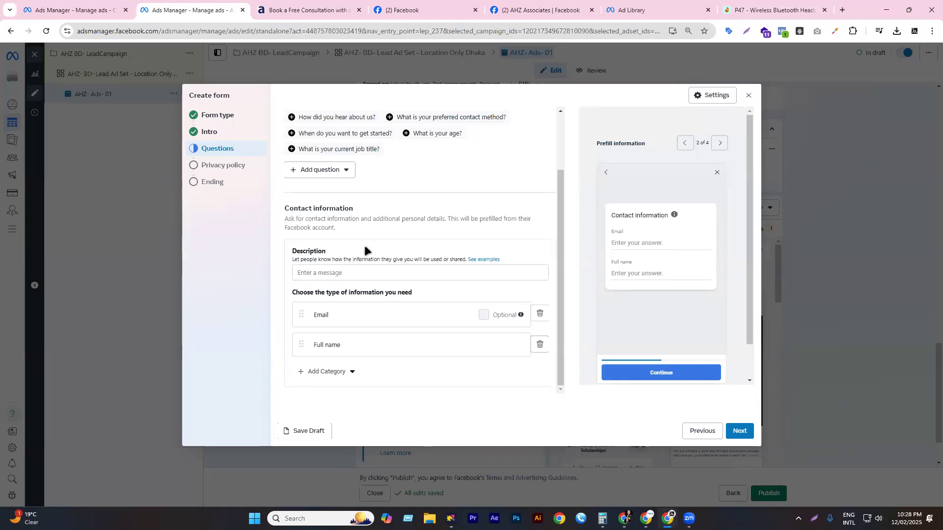
- Paste the AHZ sentence promising a call within 24 hours into the contact information description
{"action": "left_click", "coordinate": [333, 271]}
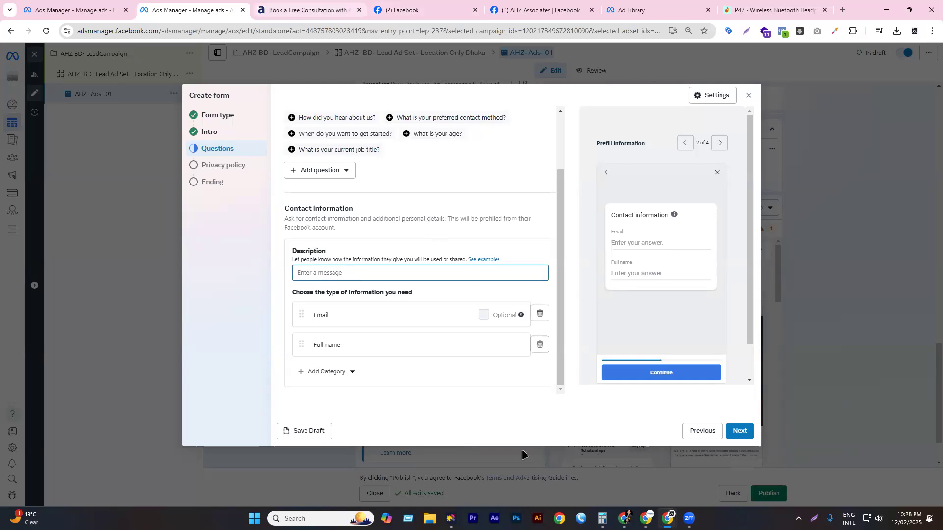
{"action": "key", "text": "ctrl+Tab"}
{"action": "scroll", "coordinate": [387, 316], "scroll_direction": "down", "scroll_amount": 3}
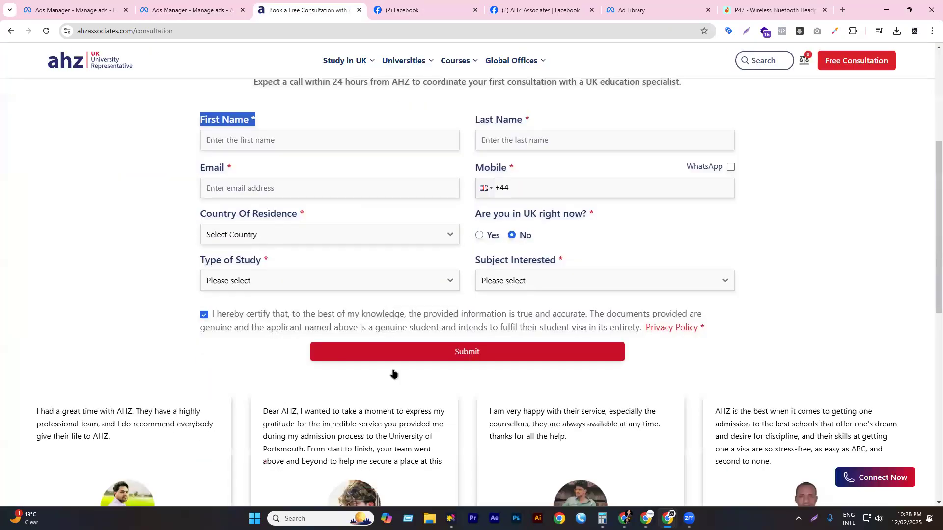
{"action": "scroll", "coordinate": [193, 140], "scroll_direction": "up", "scroll_amount": 5}
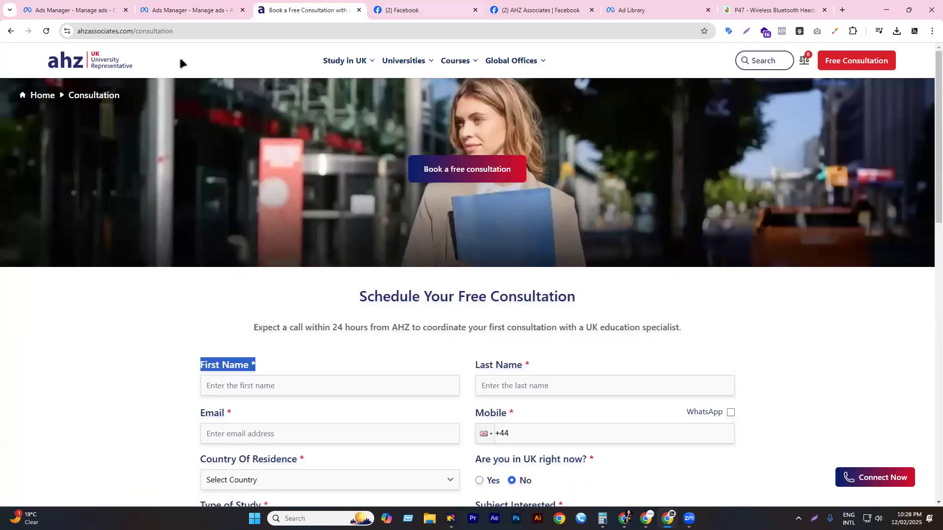
{"action": "middle_click", "coordinate": [76, 63]}
{"action": "left_click", "coordinate": [378, 9]}
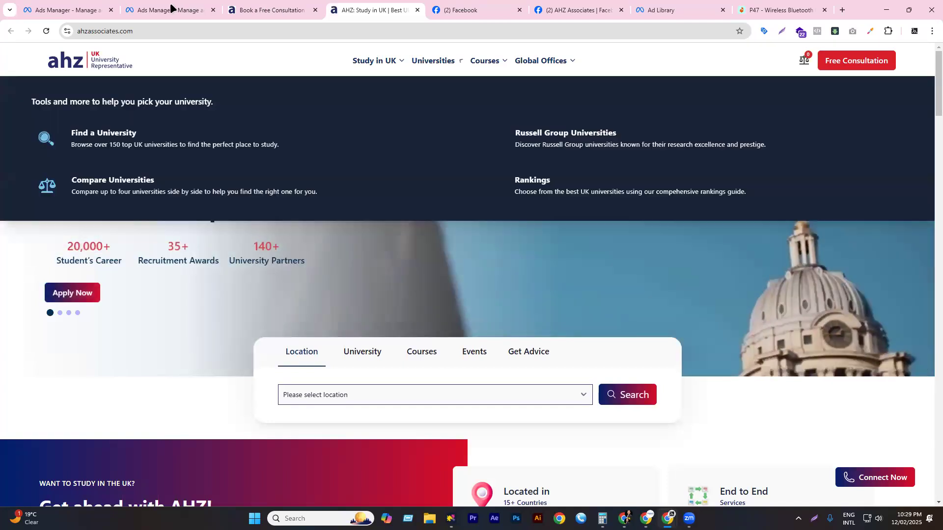
{"action": "left_click", "coordinate": [172, 8]}
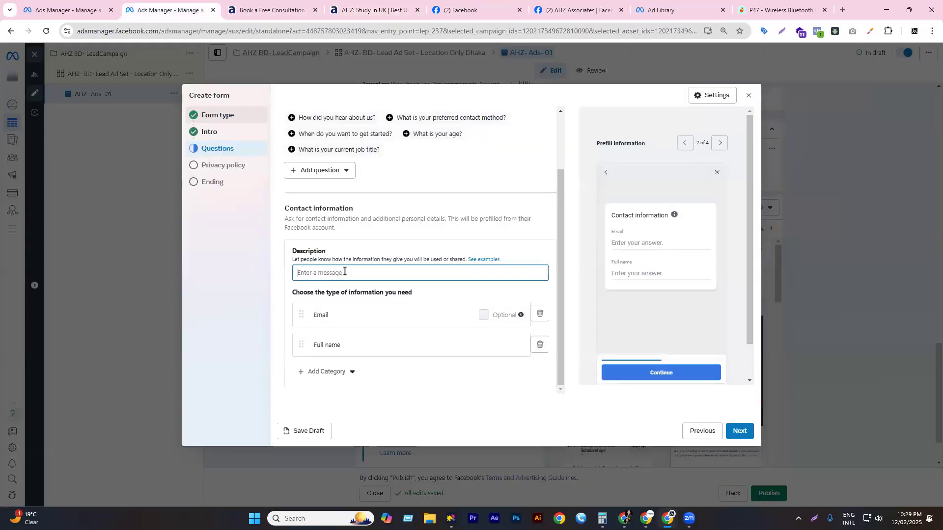
{"action": "type", "text": "Expect a call within 24 hours from AHZ to coordinate your first consultation with a UK education specialist."}
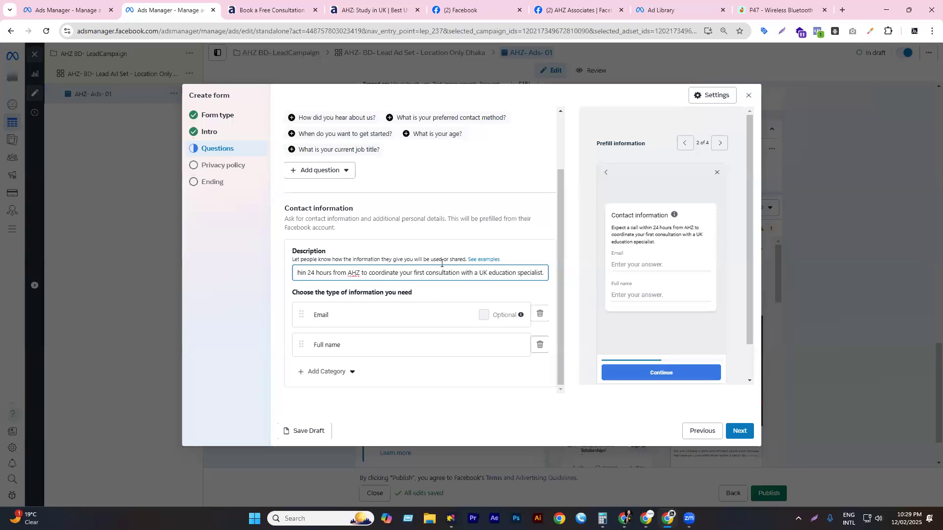
{"action": "left_click", "coordinate": [334, 251]}
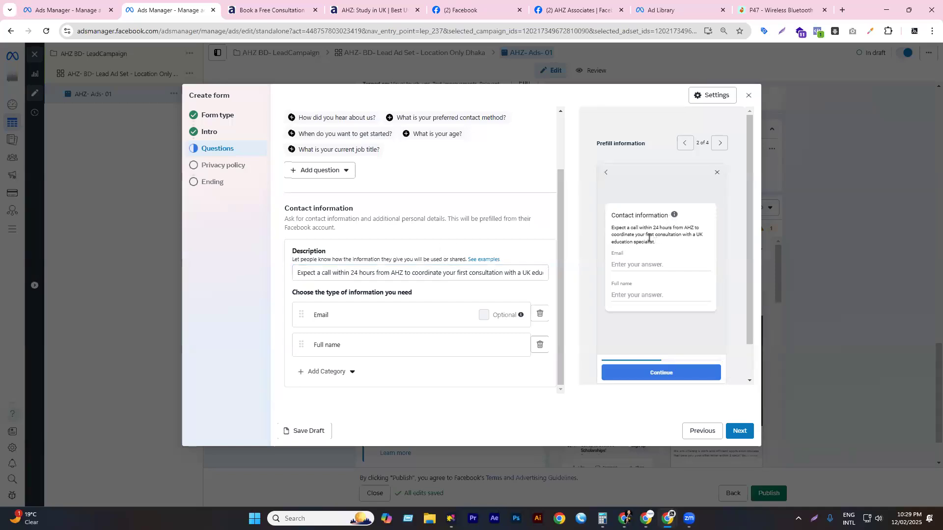
{"action": "triple_click", "coordinate": [614, 228]}
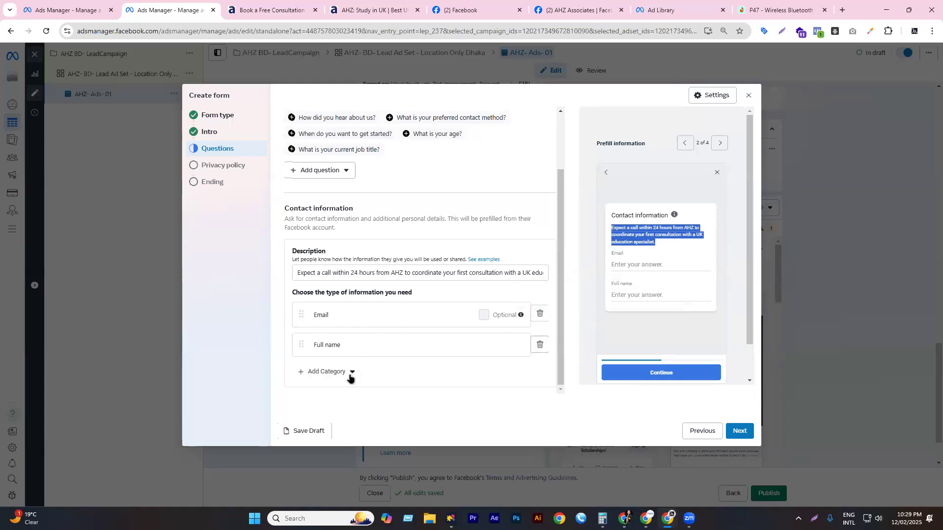
- Swap Full name for First name and Last name fields, with Email moved below them
{"action": "left_click", "coordinate": [539, 345]}
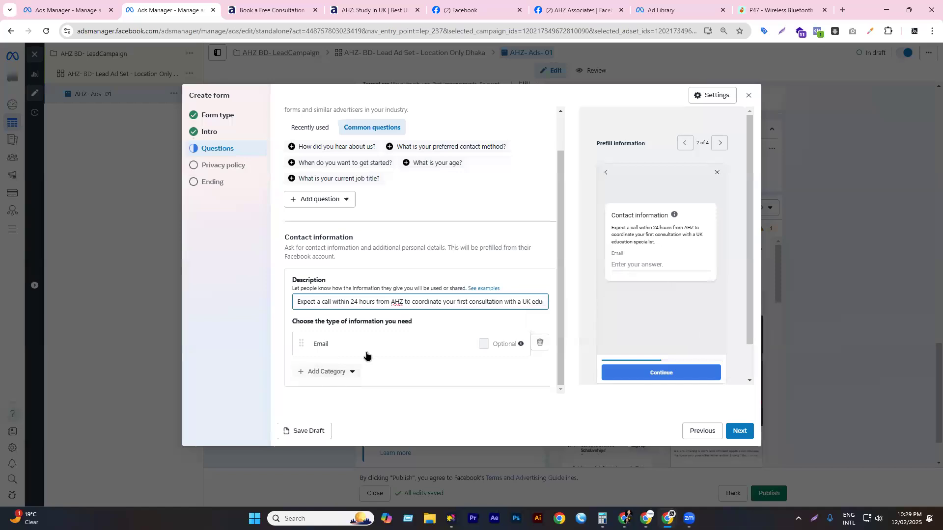
{"action": "left_click", "coordinate": [334, 372]}
{"action": "mouse_move", "coordinate": [328, 296]}
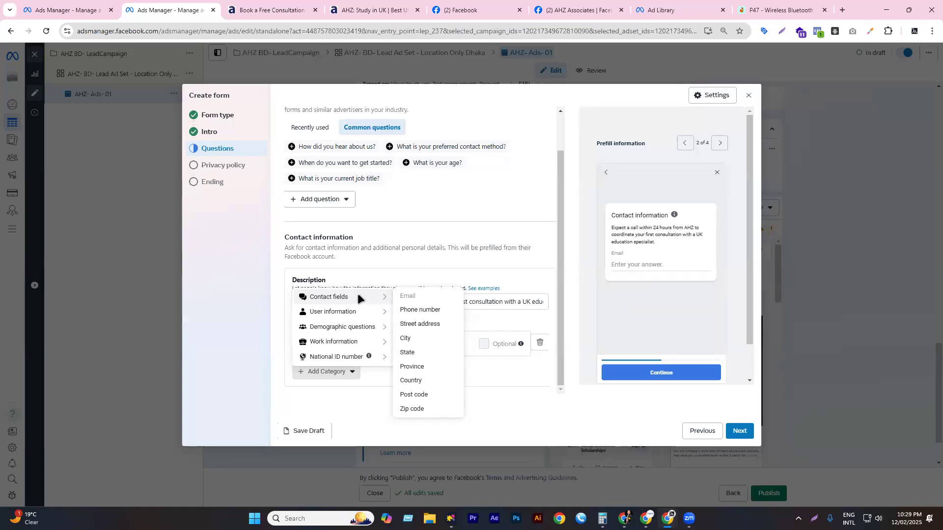
{"action": "mouse_move", "coordinate": [329, 314]}
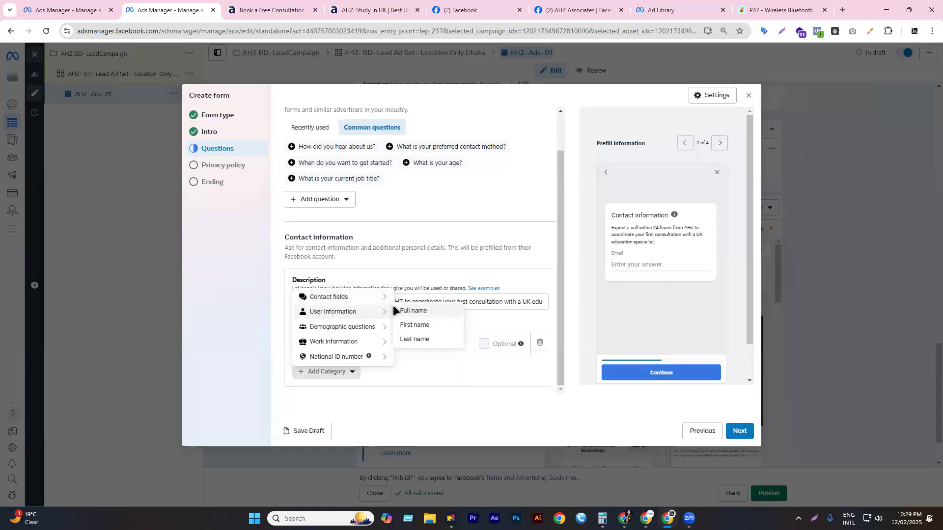
{"action": "left_click", "coordinate": [425, 326]}
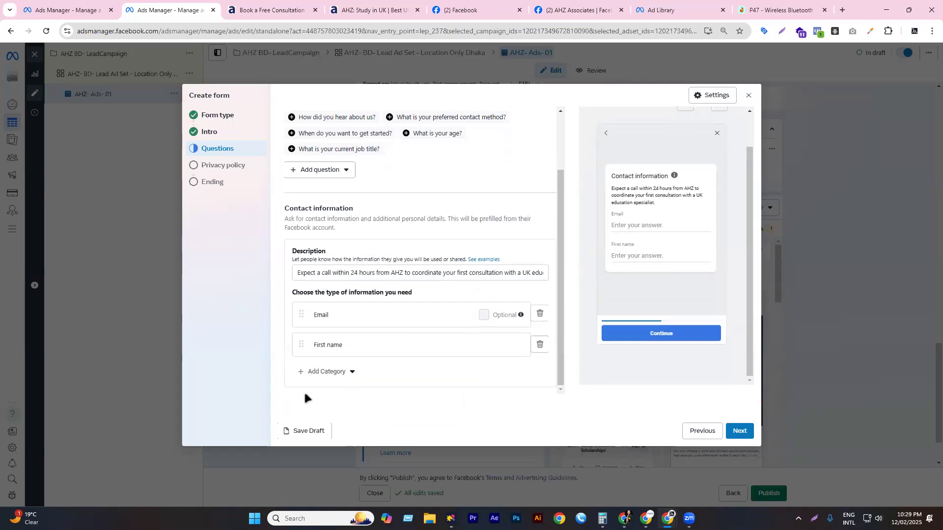
{"action": "left_click", "coordinate": [318, 374]}
{"action": "mouse_move", "coordinate": [321, 313]}
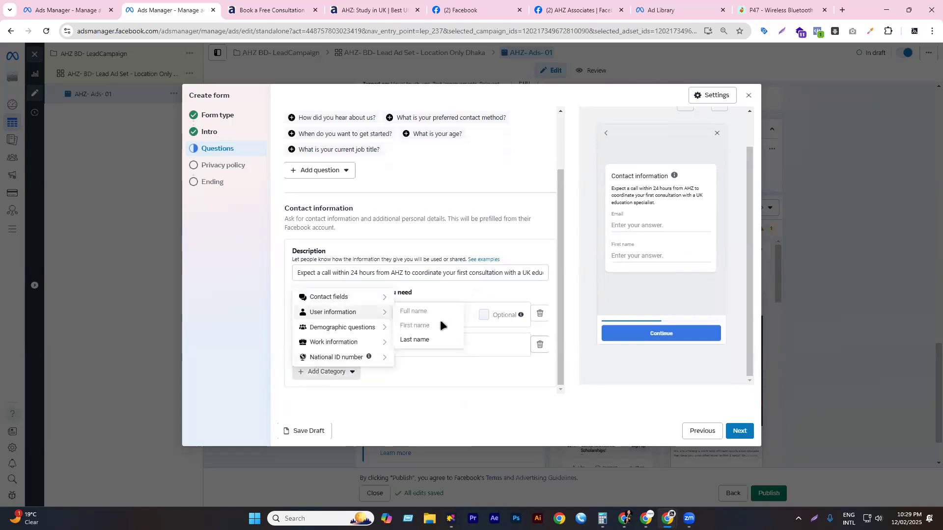
{"action": "left_click", "coordinate": [411, 340]}
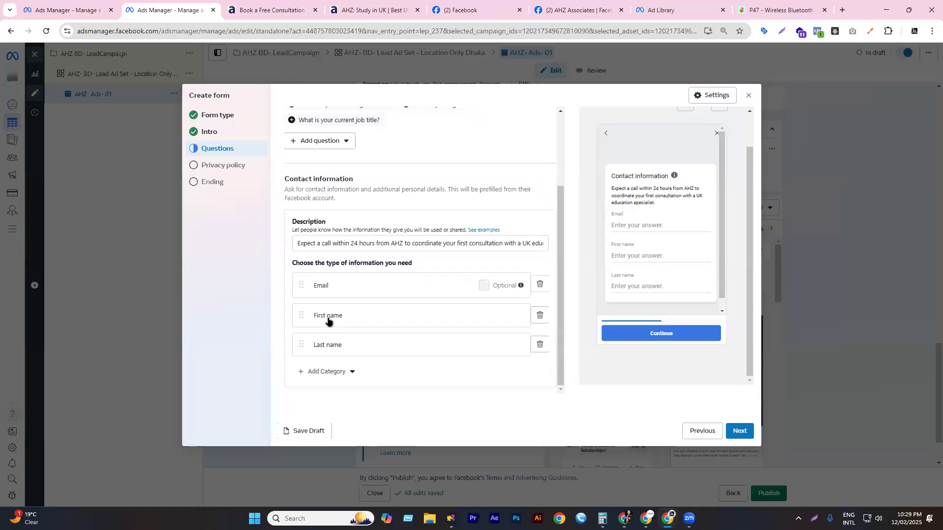
{"action": "left_click_drag", "start_coordinate": [300, 285], "coordinate": [299, 360]}
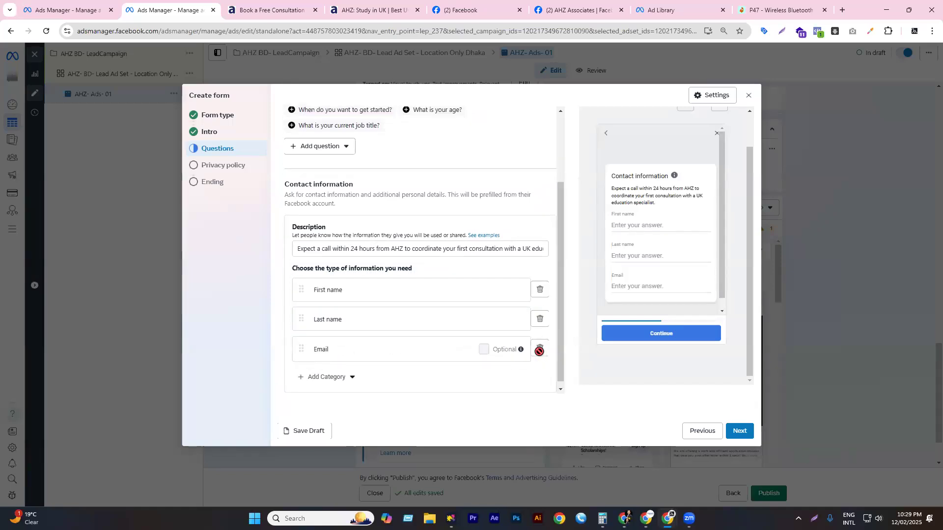
{"action": "scroll", "coordinate": [517, 311], "scroll_direction": "down", "scroll_amount": 1}
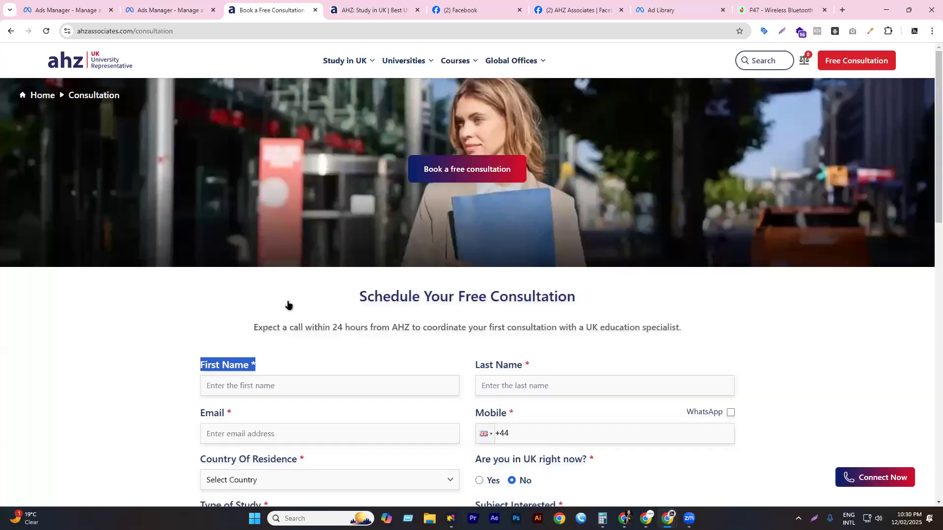
- Add a Phone number field to the contact information after checking the consultation form
{"action": "left_click", "coordinate": [262, 9]}
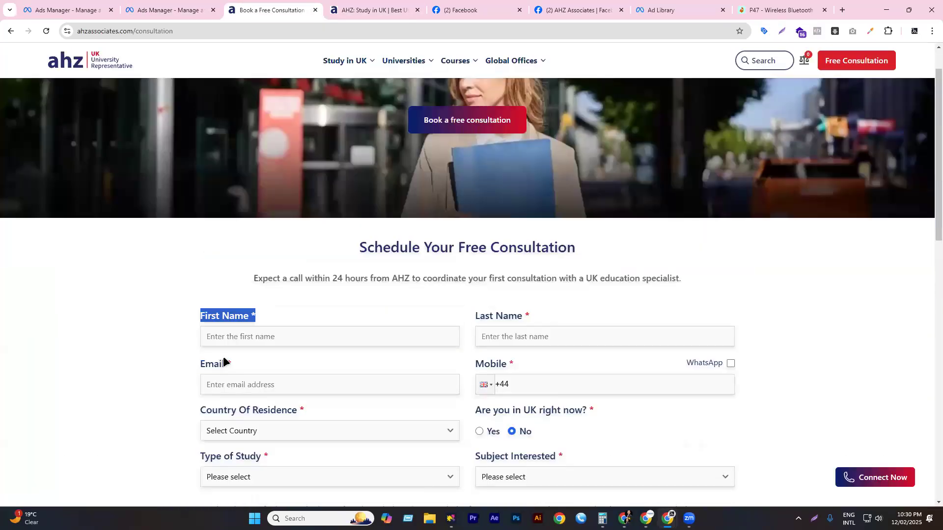
{"action": "left_click", "coordinate": [165, 10]}
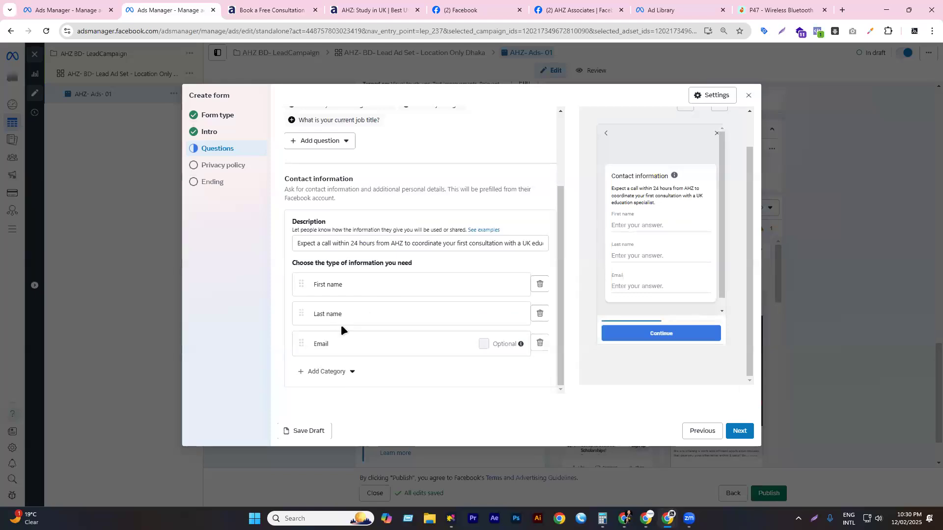
{"action": "key", "text": "ctrl+Tab"}
{"action": "scroll", "coordinate": [357, 316], "scroll_direction": "down", "scroll_amount": 1}
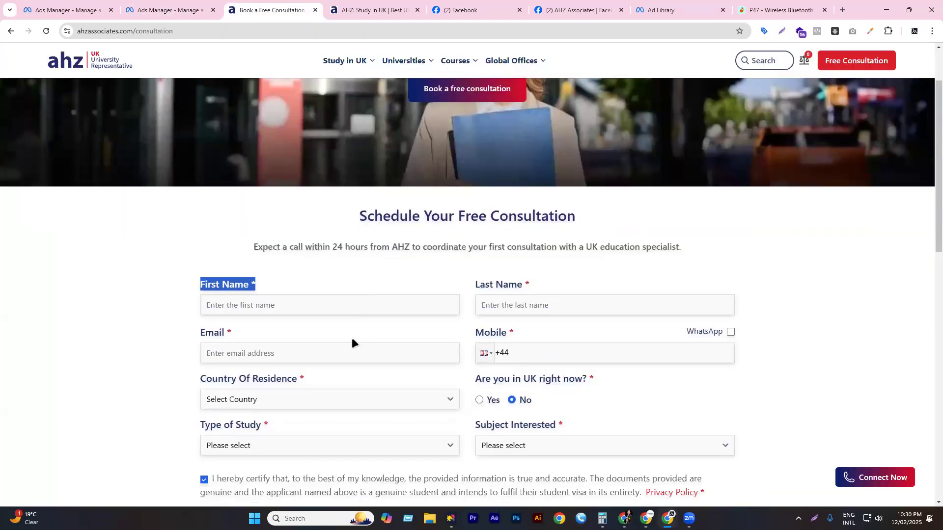
{"action": "left_click", "coordinate": [360, 10]}
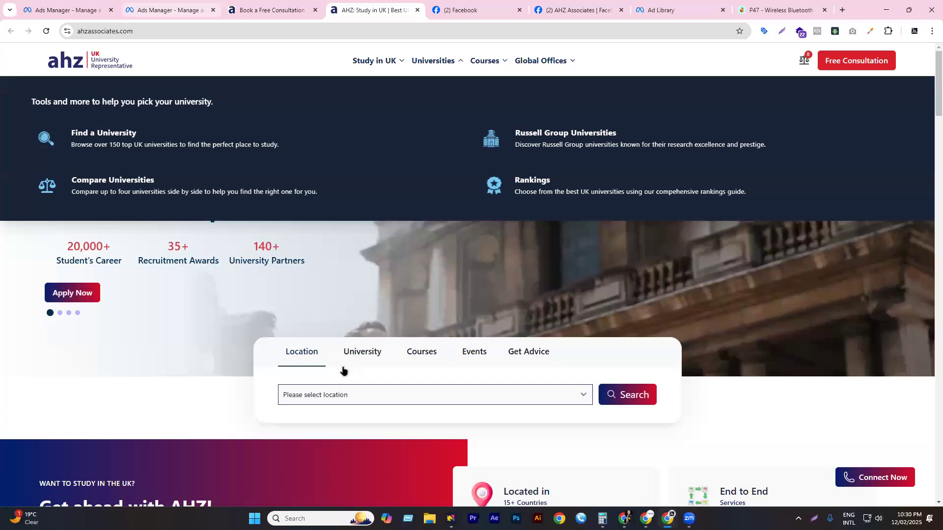
{"action": "left_click", "coordinate": [167, 9]}
{"action": "left_click", "coordinate": [345, 372]}
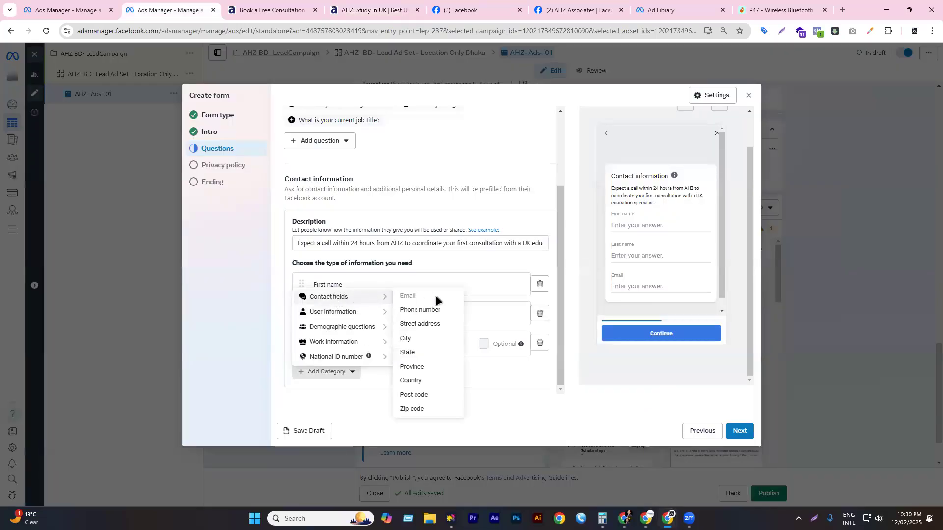
{"action": "left_click", "coordinate": [422, 310]}
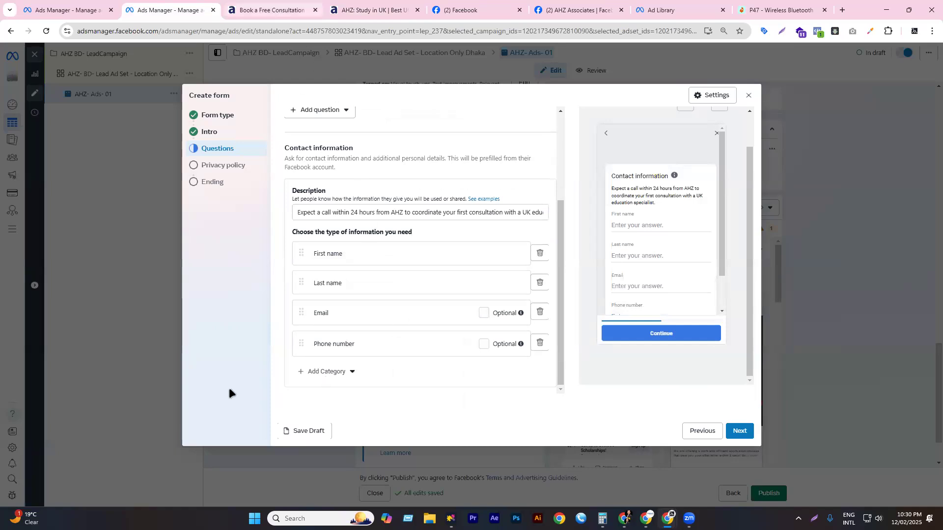
- Check the consultation form's Country Of Residence field and its country options
{"action": "key", "text": "ctrl+Tab"}
{"action": "triple_click", "coordinate": [302, 362]}
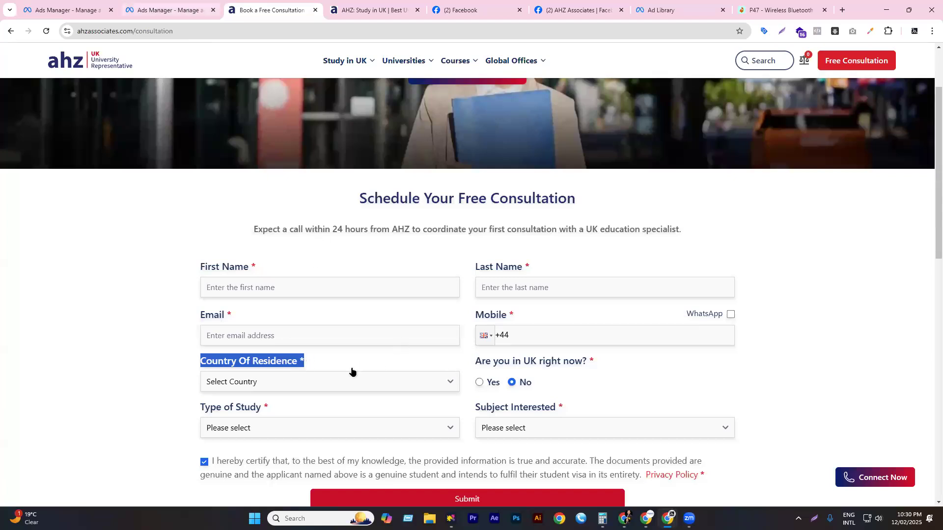
{"action": "key", "text": "ctrl+shift+Tab"}
{"action": "left_click", "coordinate": [334, 372]}
{"action": "mouse_move", "coordinate": [358, 344]}
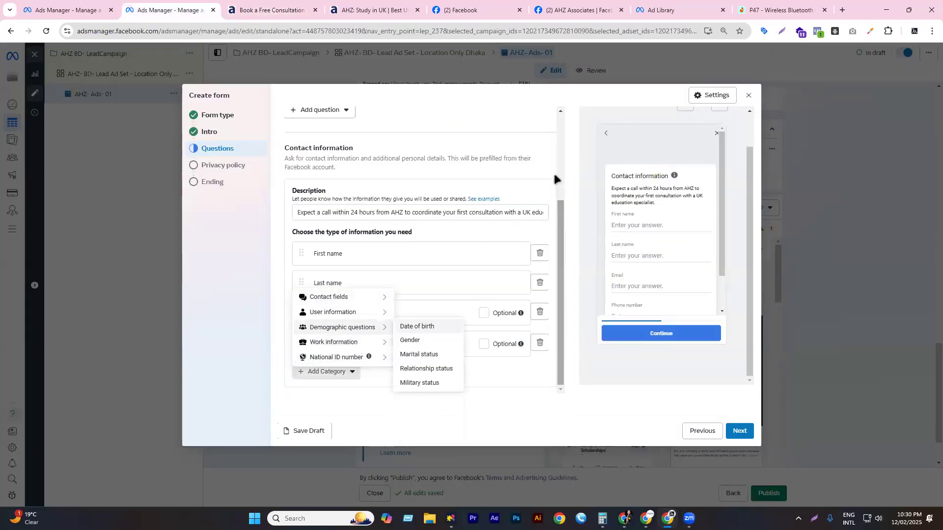
{"action": "scroll", "coordinate": [553, 173], "scroll_direction": "up", "scroll_amount": 3}
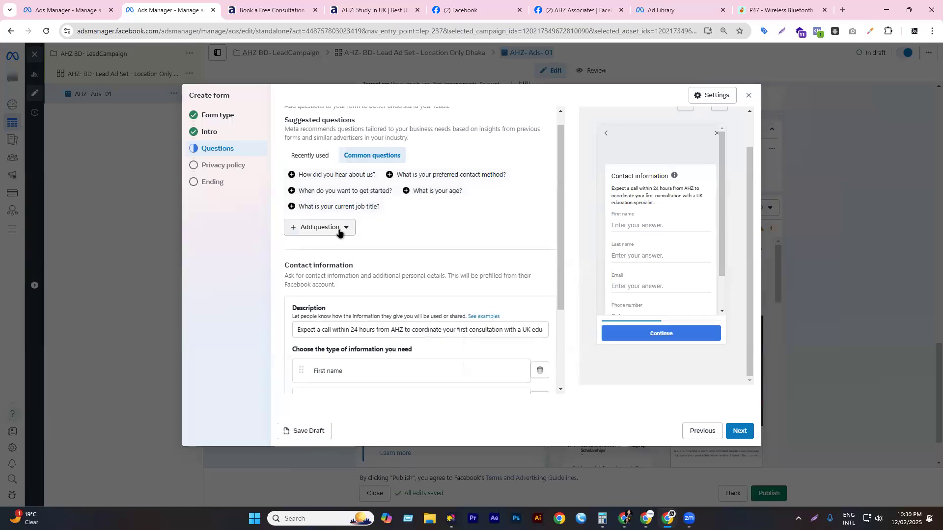
{"action": "key", "text": "ctrl+Tab"}
{"action": "left_click", "coordinate": [252, 376]}
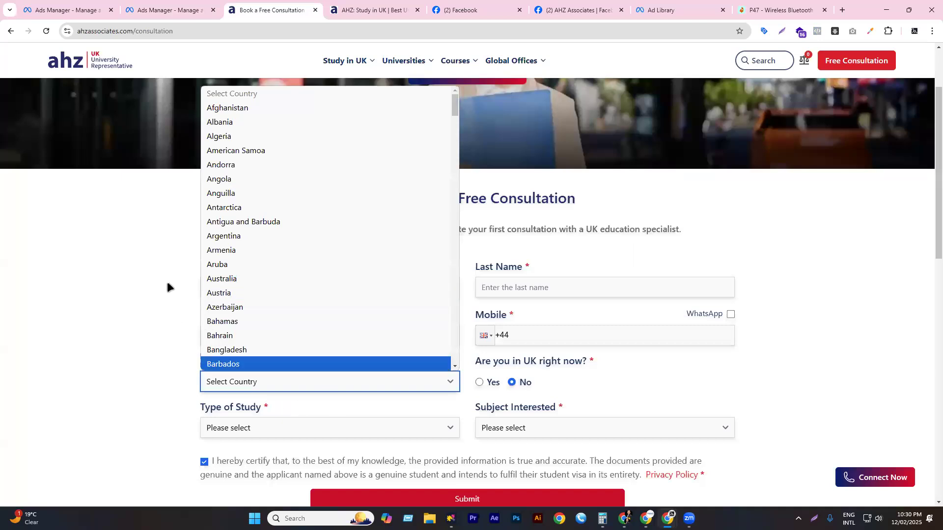
{"action": "left_click", "coordinate": [168, 283]}
{"action": "key", "text": "ctrl+shift+Tab"}
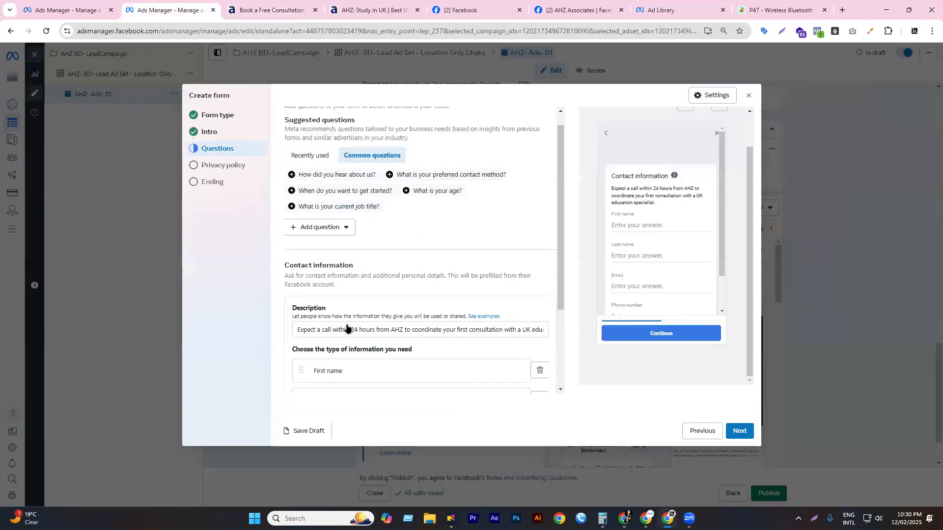
{"action": "scroll", "coordinate": [343, 322], "scroll_direction": "down", "scroll_amount": 3}
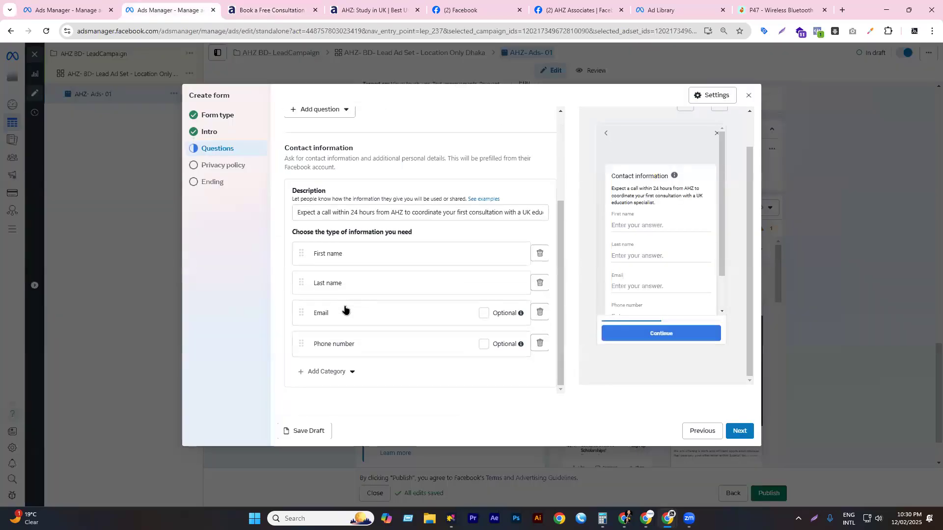
- Add a Country field to the contact information below Phone number
{"action": "left_click", "coordinate": [327, 373]}
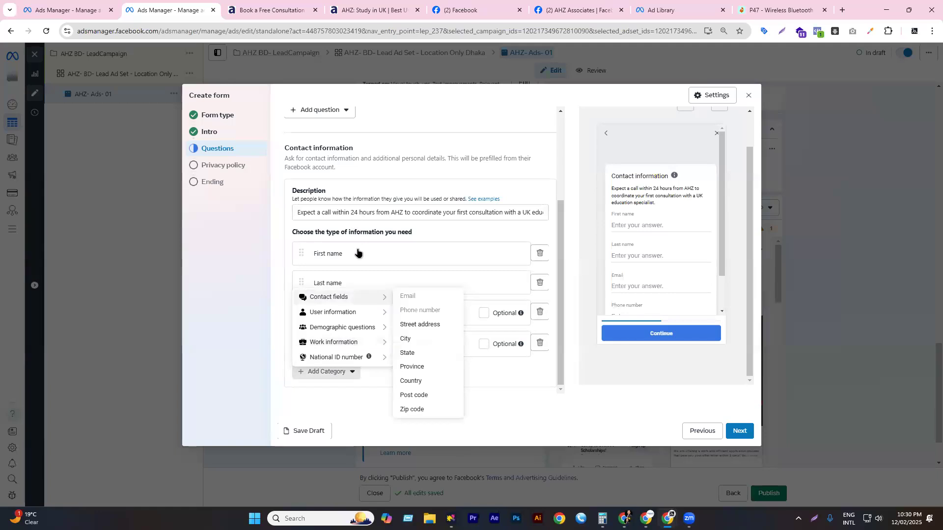
{"action": "left_click", "coordinate": [284, 7]}
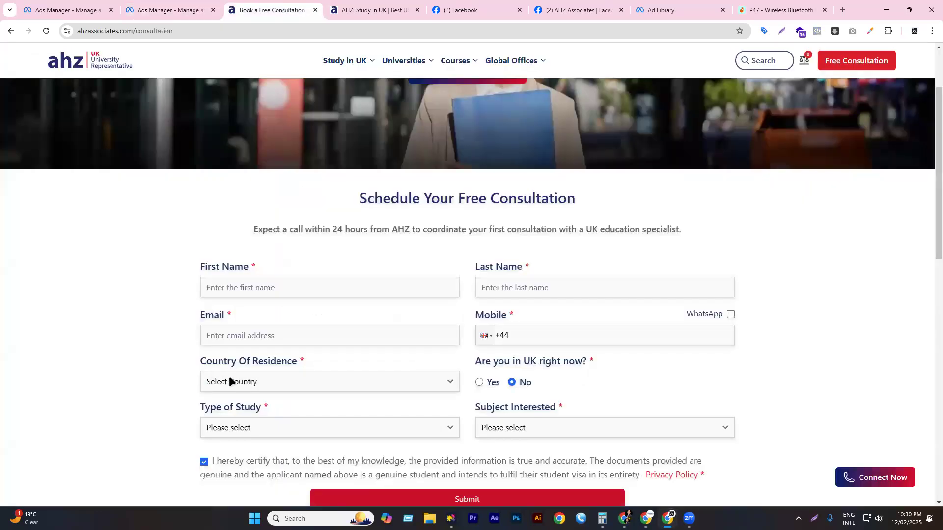
{"action": "key", "text": "ctrl+shift+Tab"}
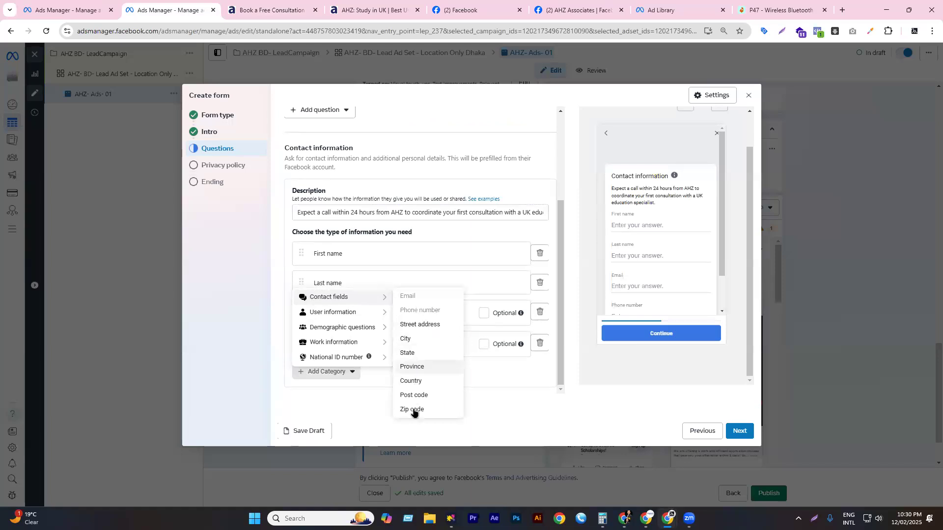
{"action": "left_click", "coordinate": [417, 382]}
{"action": "scroll", "coordinate": [406, 324], "scroll_direction": "down", "scroll_amount": 1}
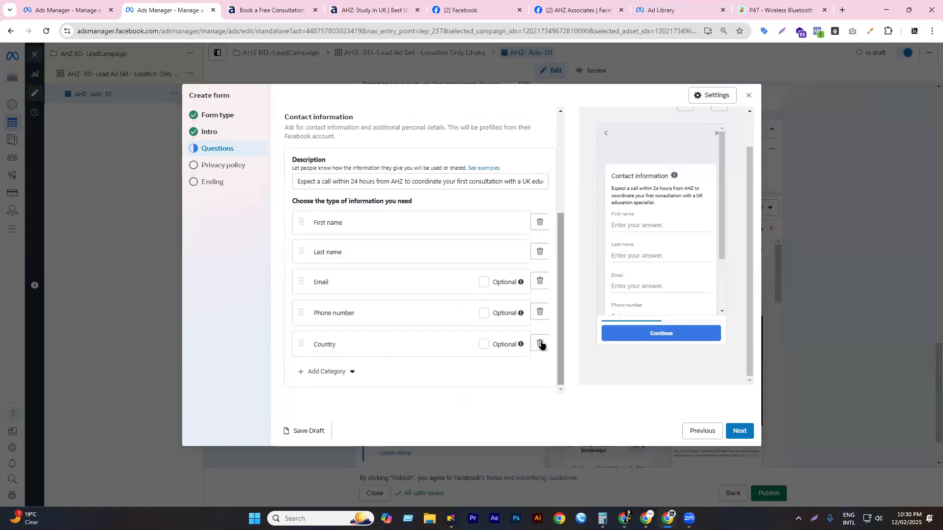
{"action": "scroll", "coordinate": [646, 302], "scroll_direction": "down", "scroll_amount": 2}
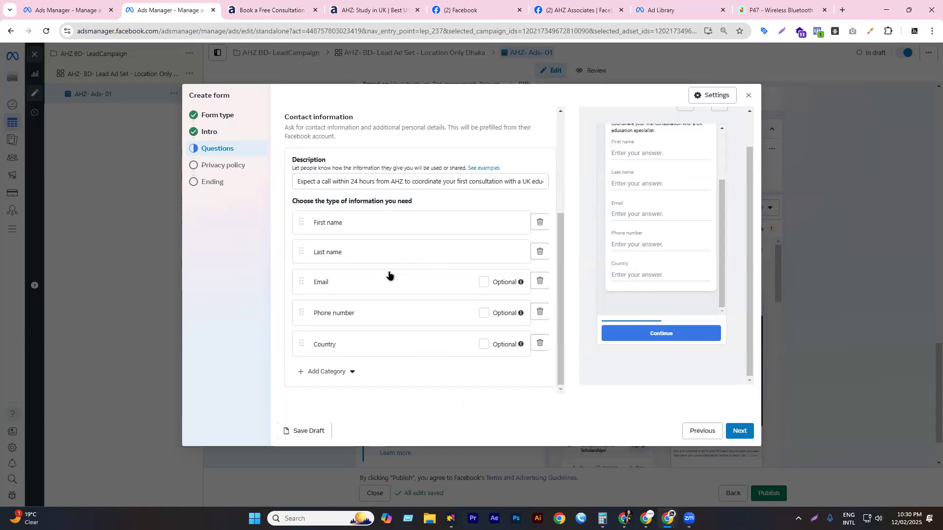
{"action": "key", "text": "ctrl+Tab"}
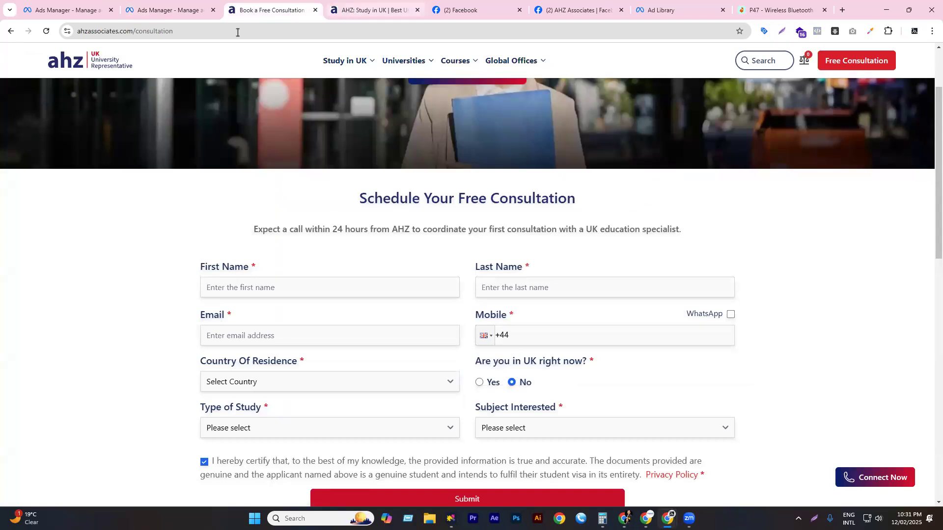
{"action": "left_click", "coordinate": [377, 8]}
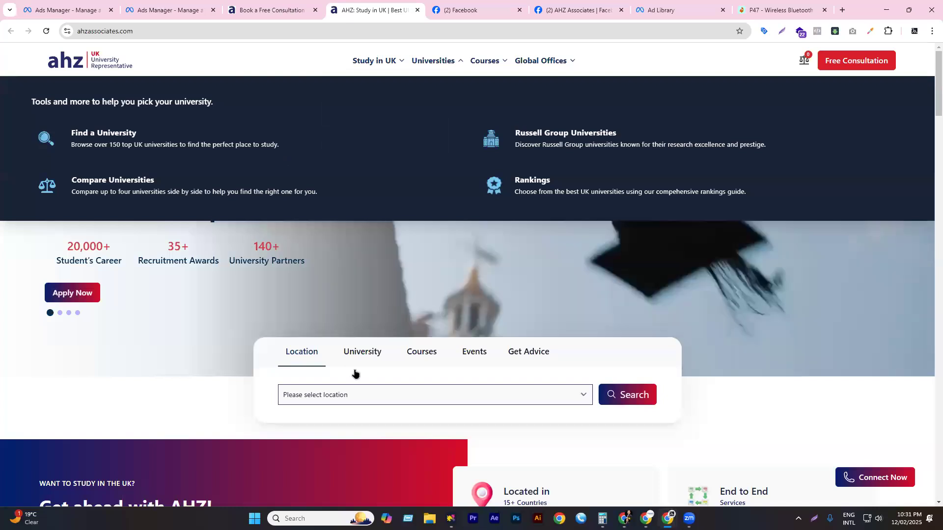
{"action": "key", "text": "ctrl+2"}
{"action": "left_click", "coordinate": [333, 372]}
{"action": "mouse_move", "coordinate": [338, 296]}
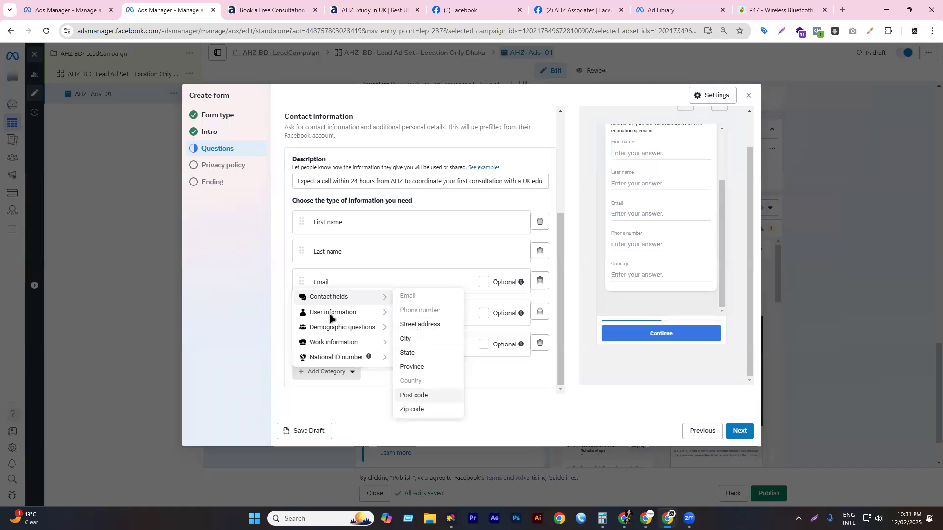
{"action": "mouse_move", "coordinate": [364, 328]}
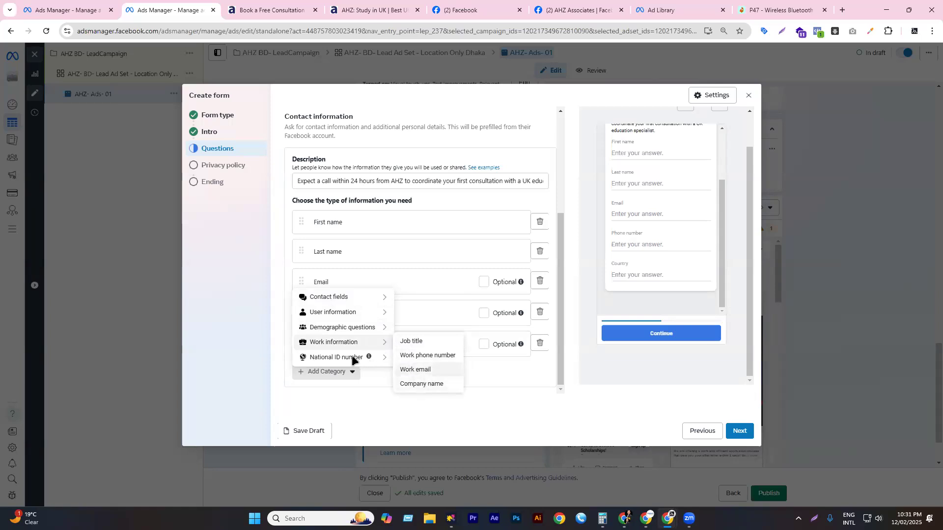
{"action": "mouse_move", "coordinate": [352, 356]}
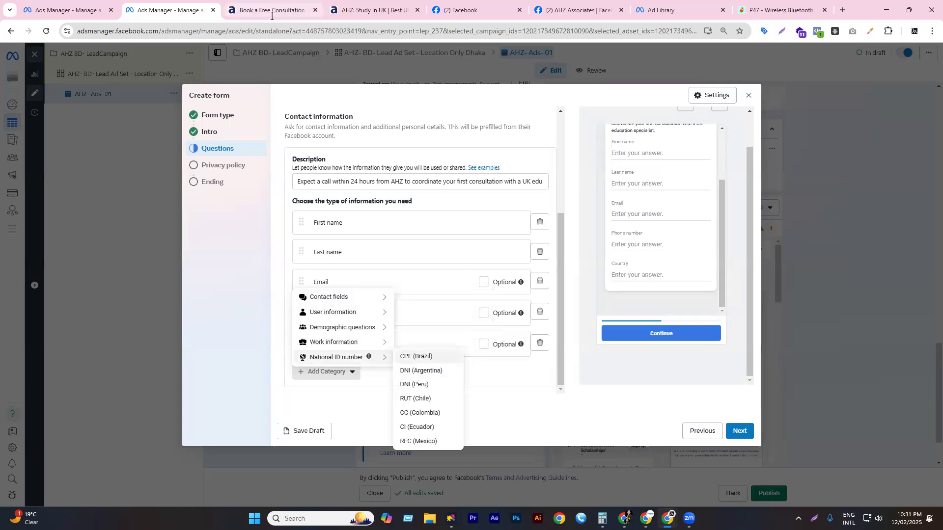
{"action": "key", "text": "ctrl+Tab"}
{"action": "triple_click", "coordinate": [587, 362]}
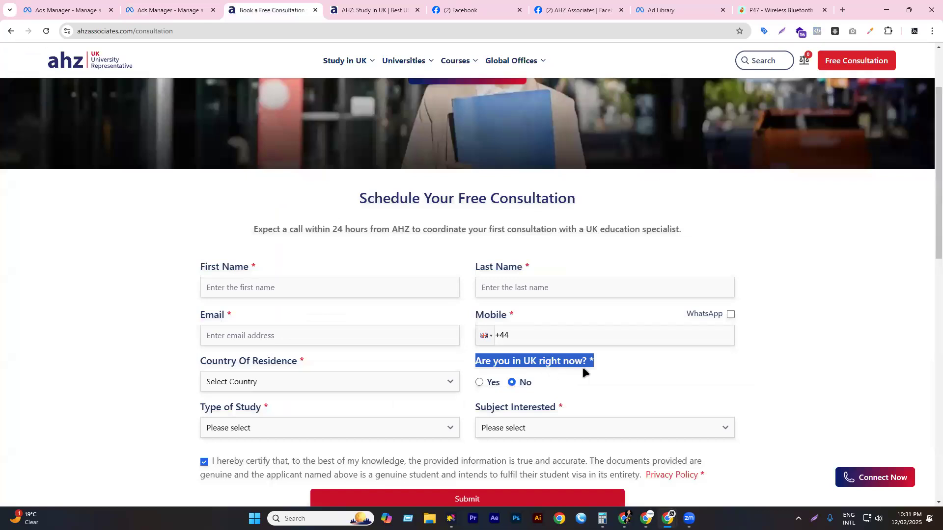
{"action": "right_click", "coordinate": [603, 382]}
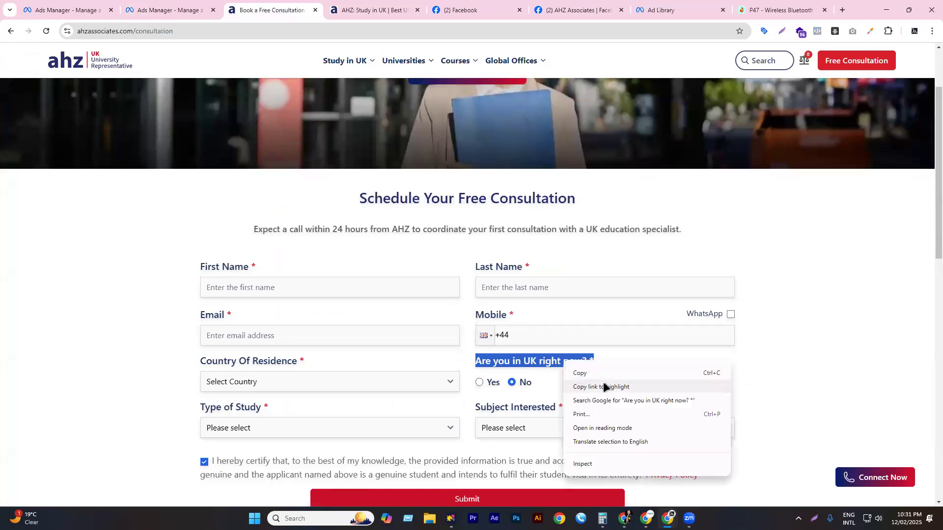
{"action": "left_click", "coordinate": [593, 370]}
{"action": "left_click", "coordinate": [150, 7]}
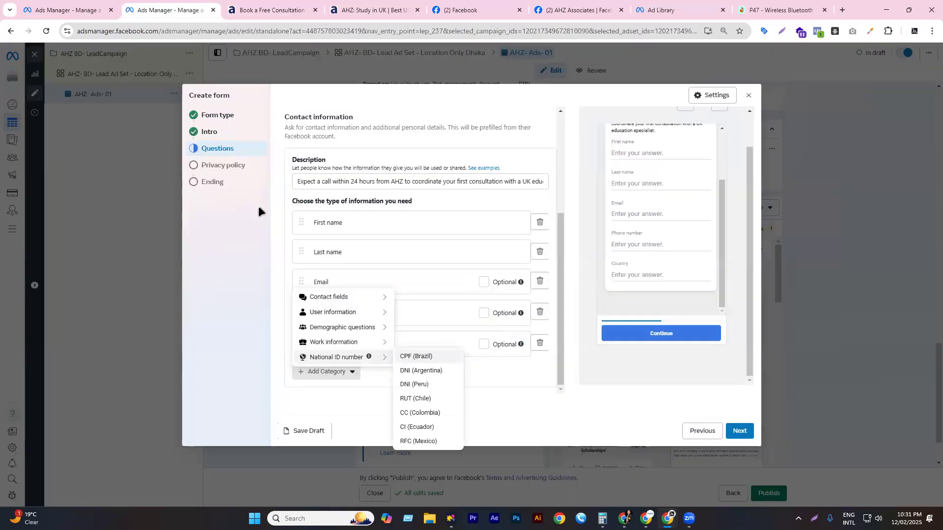
- Add a multiple-choice question 'Are you in UK right now?' without the trailing asterisk
{"action": "scroll", "coordinate": [338, 243], "scroll_direction": "up", "scroll_amount": 3}
{"action": "left_click", "coordinate": [332, 244]}
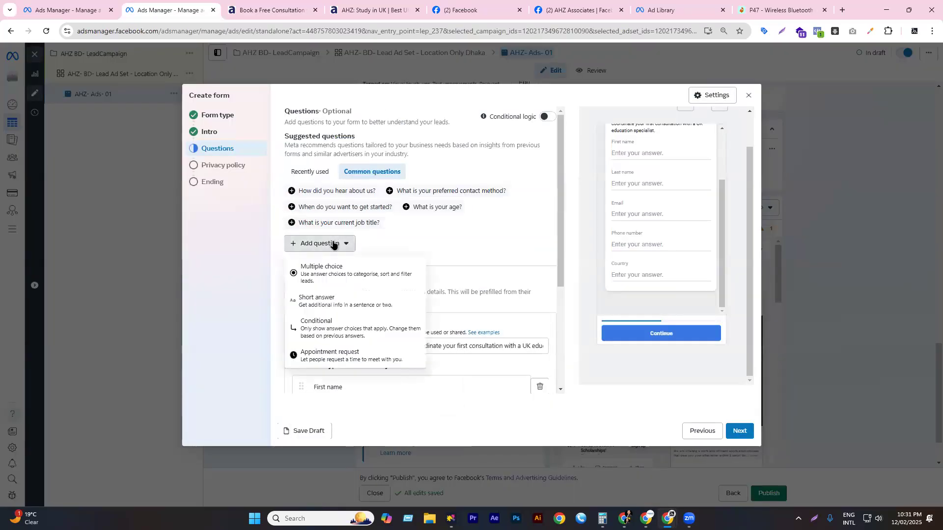
{"action": "left_click", "coordinate": [329, 278]}
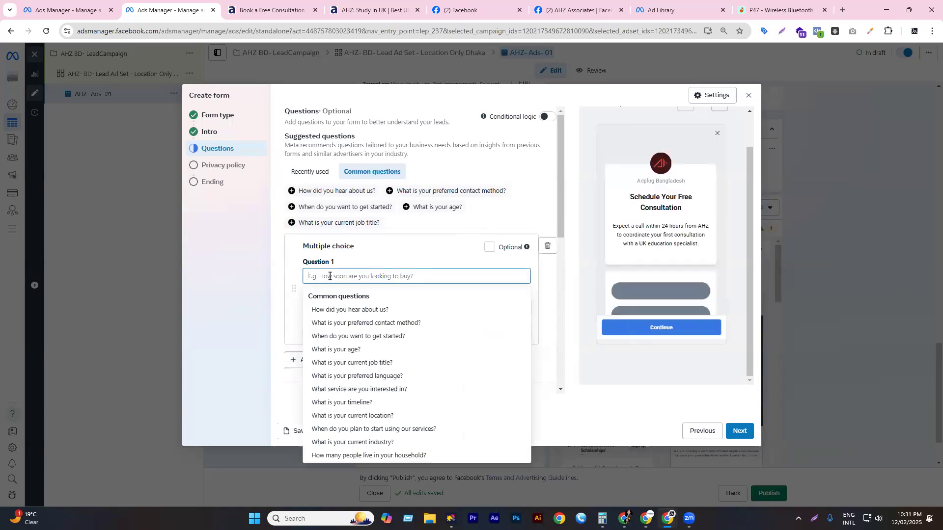
{"action": "key", "text": "ctrl+v"}
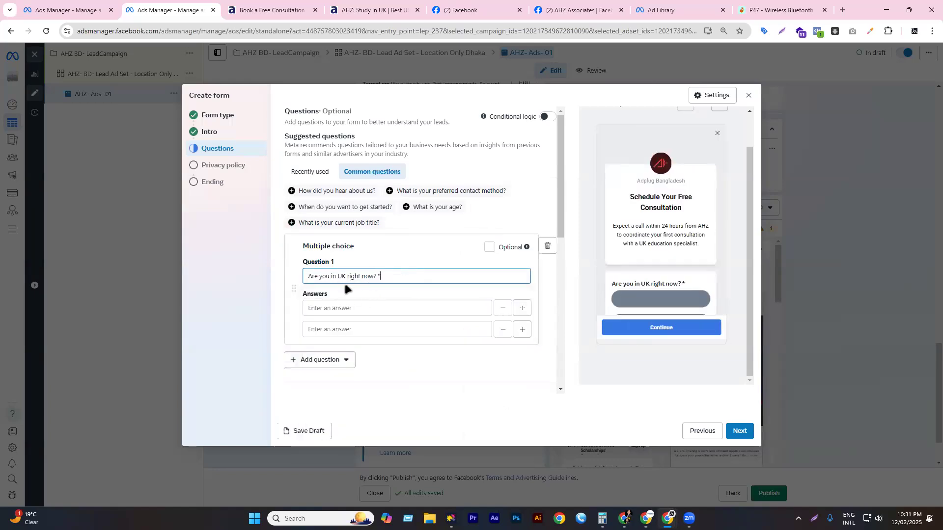
{"action": "key", "text": "BackSpace"}
{"action": "key", "text": "BackSpace"}
- Give the question the answer choices Yes and No
{"action": "left_click", "coordinate": [335, 308]}
{"action": "type", "text": "Yes"}
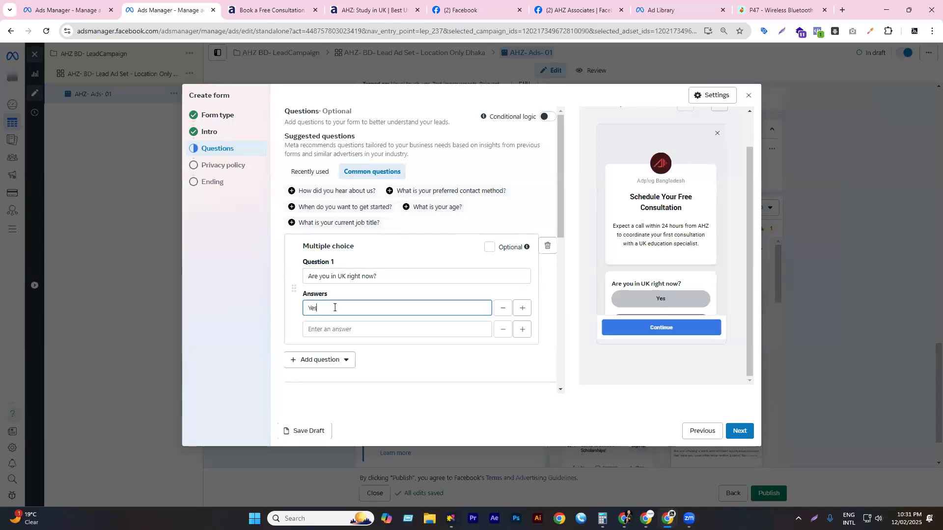
{"action": "left_click", "coordinate": [349, 328]}
{"action": "type", "text": "No"}
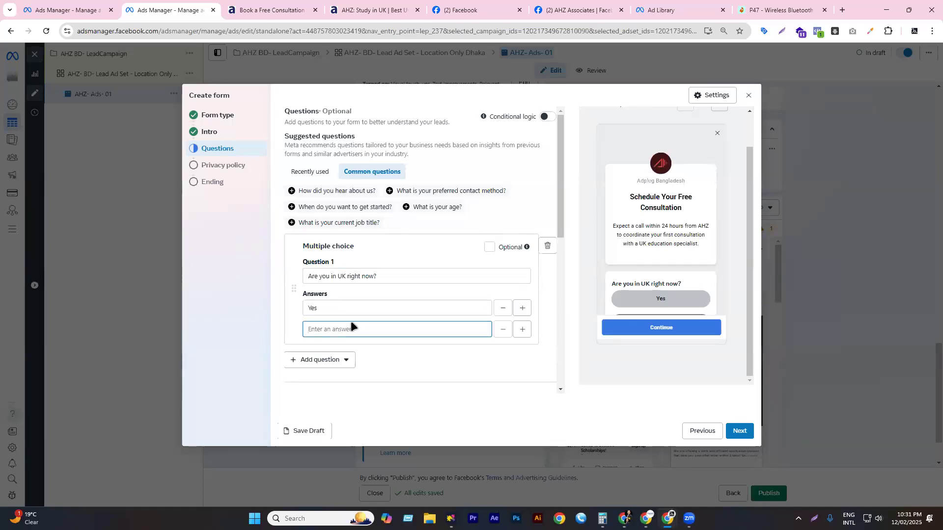
{"action": "left_click", "coordinate": [394, 376]}
{"action": "scroll", "coordinate": [697, 262], "scroll_direction": "down", "scroll_amount": 3}
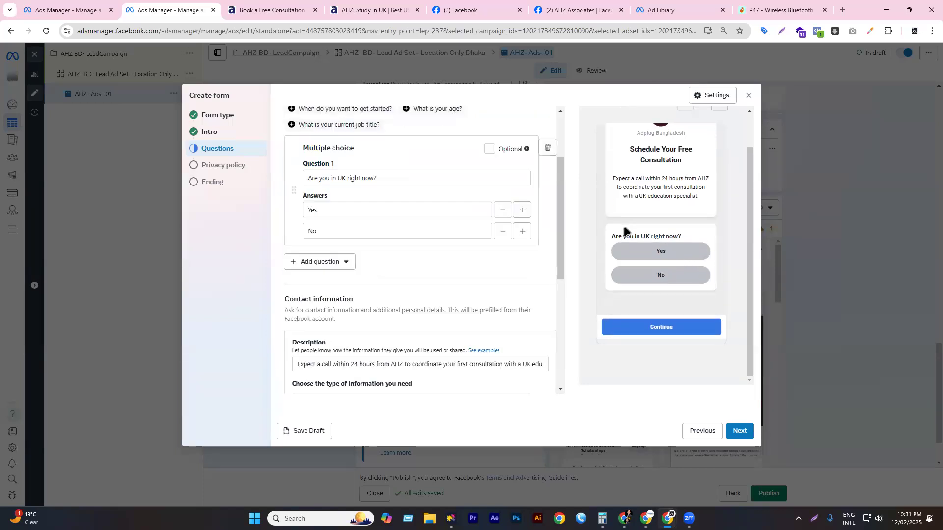
{"action": "scroll", "coordinate": [388, 275], "scroll_direction": "down", "scroll_amount": 2}
{"action": "scroll", "coordinate": [401, 267], "scroll_direction": "down", "scroll_amount": 1}
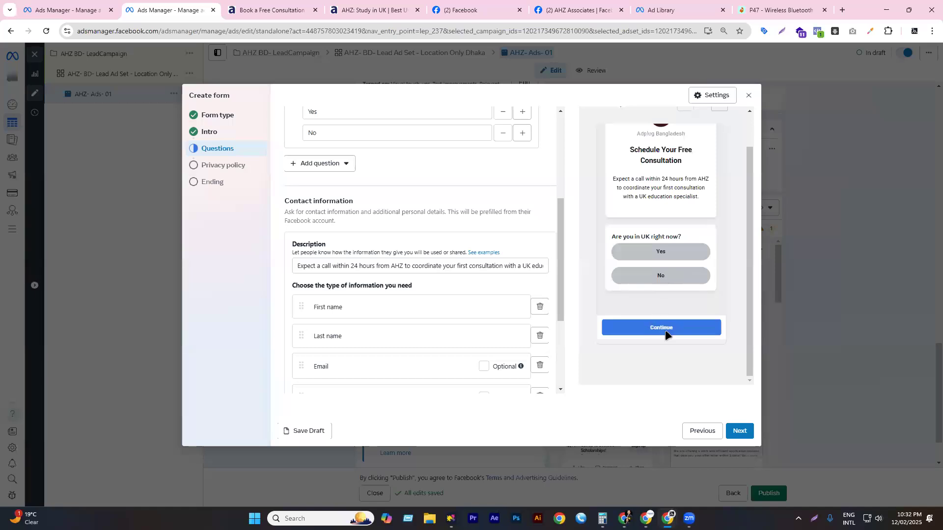
{"action": "scroll", "coordinate": [631, 364], "scroll_direction": "down", "scroll_amount": 2}
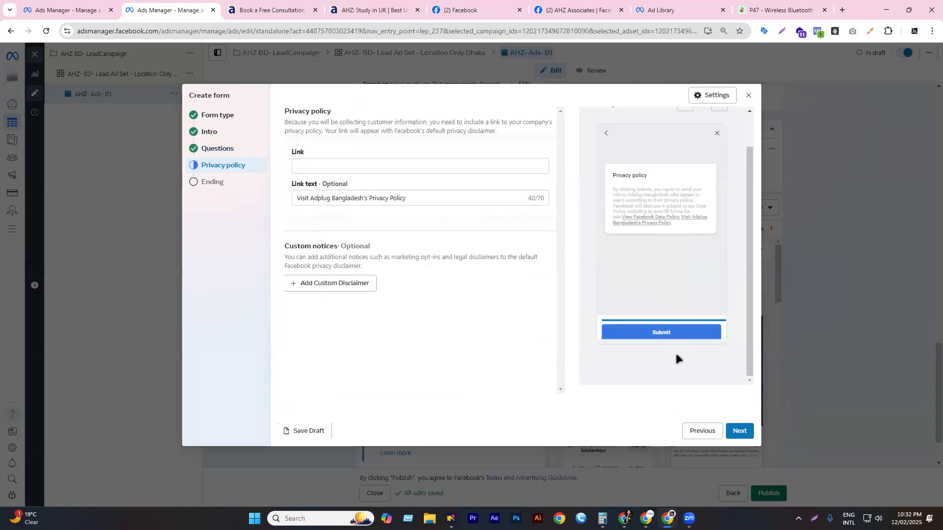
- Step back through the form to Form type and return to the Questions step
{"action": "left_click", "coordinate": [690, 438]}
{"action": "left_click", "coordinate": [699, 436]}
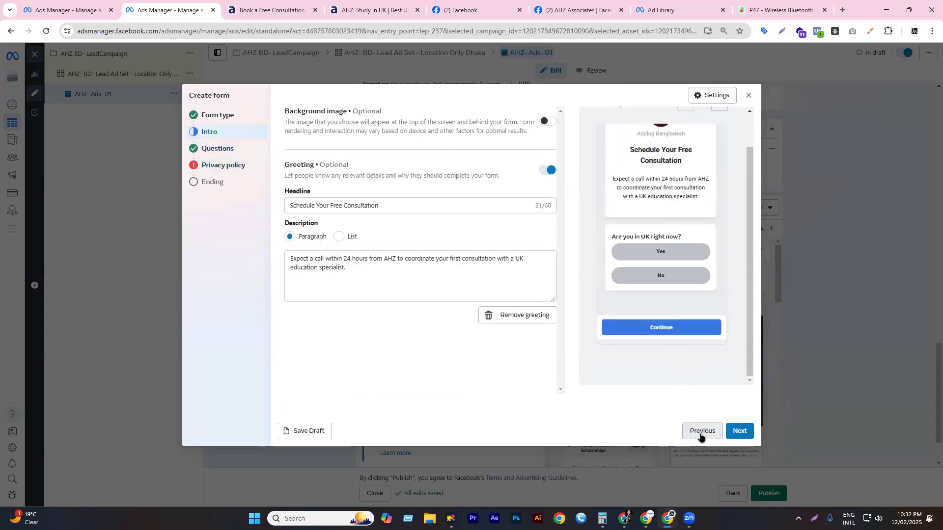
{"action": "left_click", "coordinate": [699, 431]}
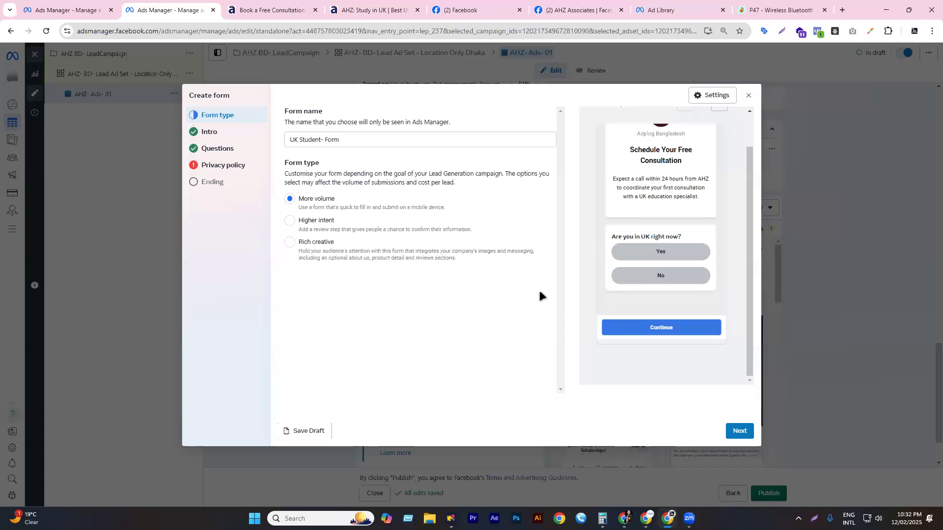
{"action": "left_click", "coordinate": [740, 431]}
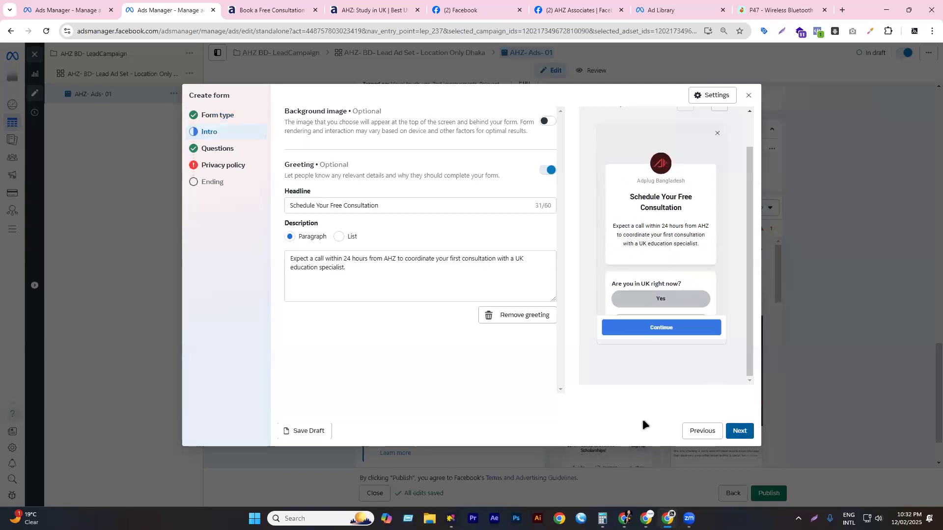
{"action": "left_click", "coordinate": [739, 431]}
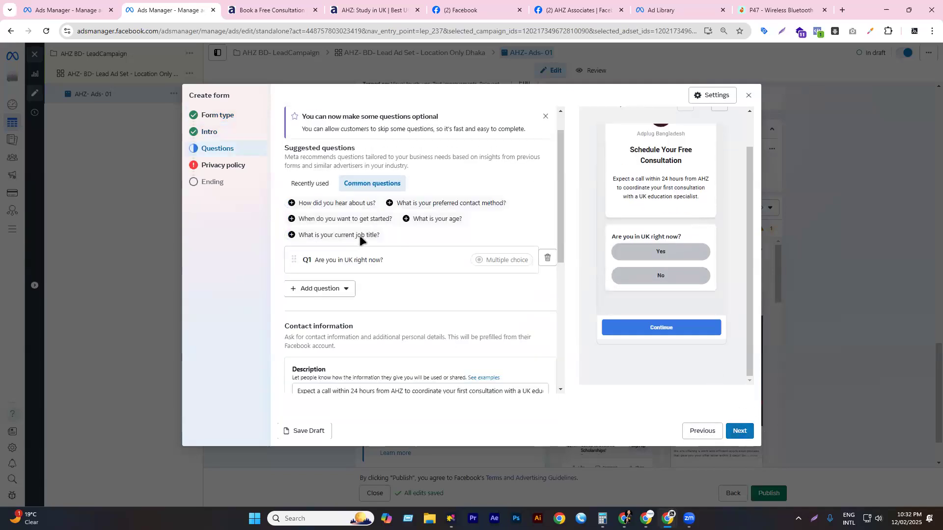
{"action": "scroll", "coordinate": [358, 231], "scroll_direction": "down", "scroll_amount": 5}
{"action": "scroll", "coordinate": [372, 246], "scroll_direction": "down", "scroll_amount": 1}
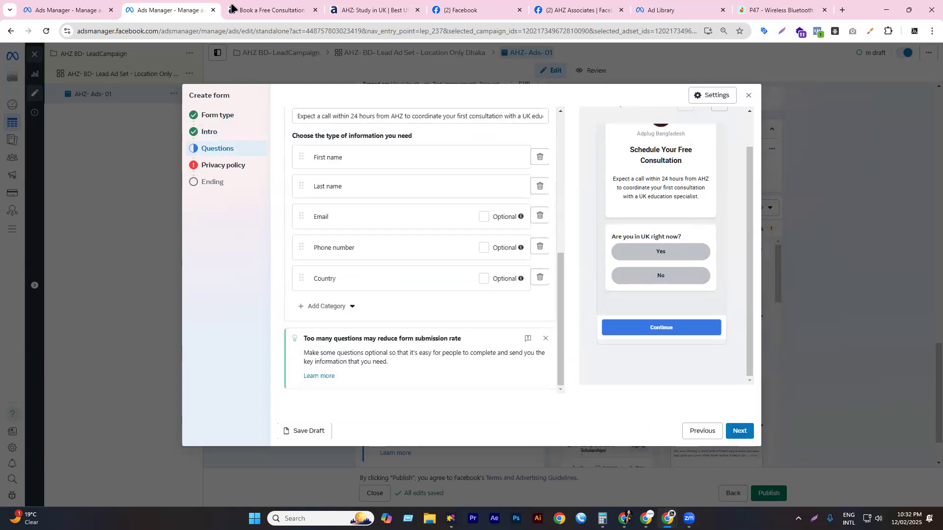
- Inspect the Type of Study field and its options on the consultation form
{"action": "key", "text": "ctrl+Tab"}
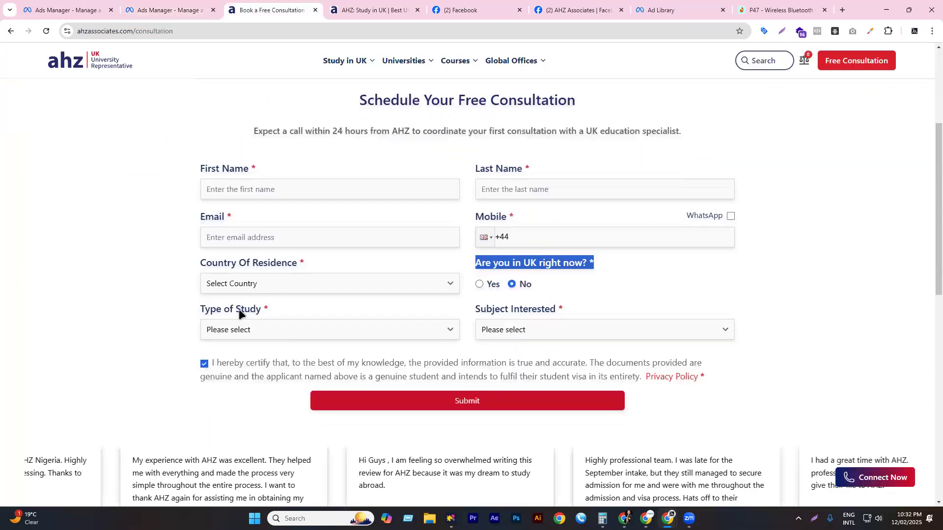
{"action": "left_click_drag", "start_coordinate": [207, 312], "coordinate": [240, 333]}
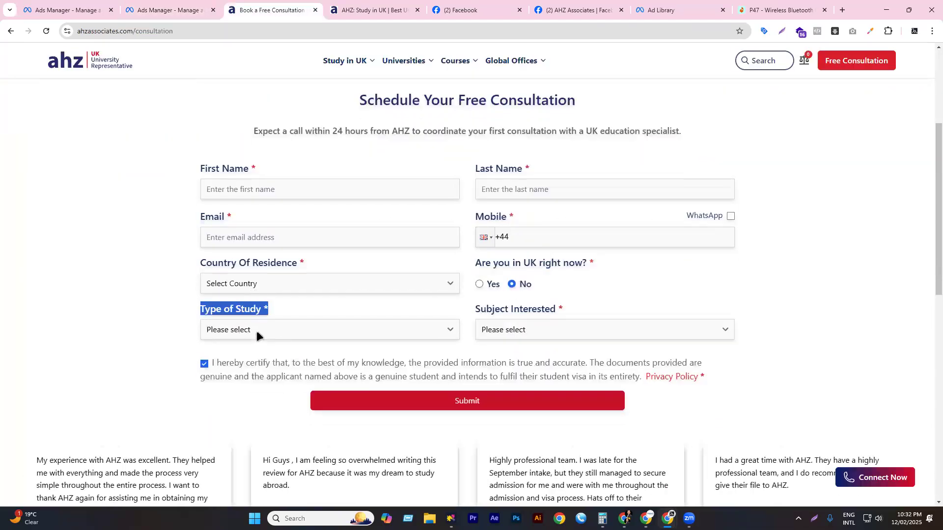
{"action": "left_click", "coordinate": [237, 332]}
{"action": "left_click", "coordinate": [241, 305]}
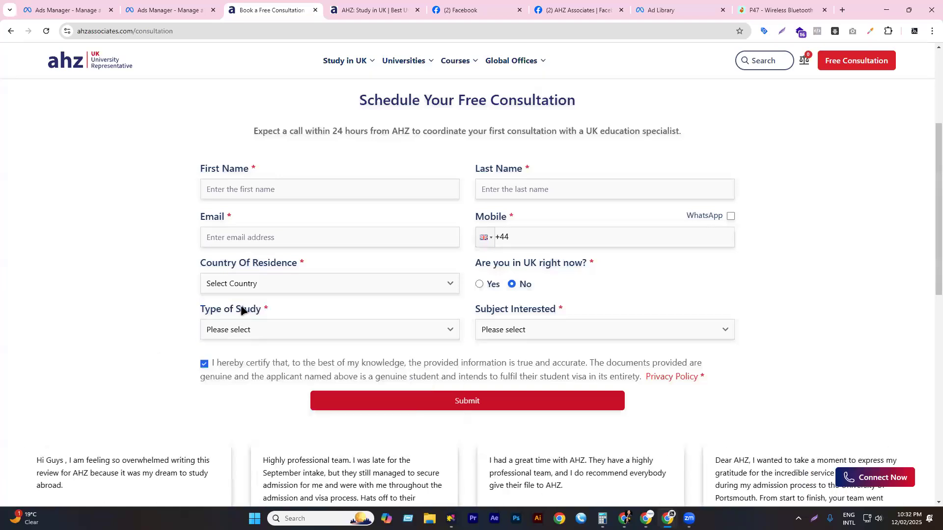
{"action": "triple_click", "coordinate": [240, 309]}
{"action": "left_click", "coordinate": [234, 63]}
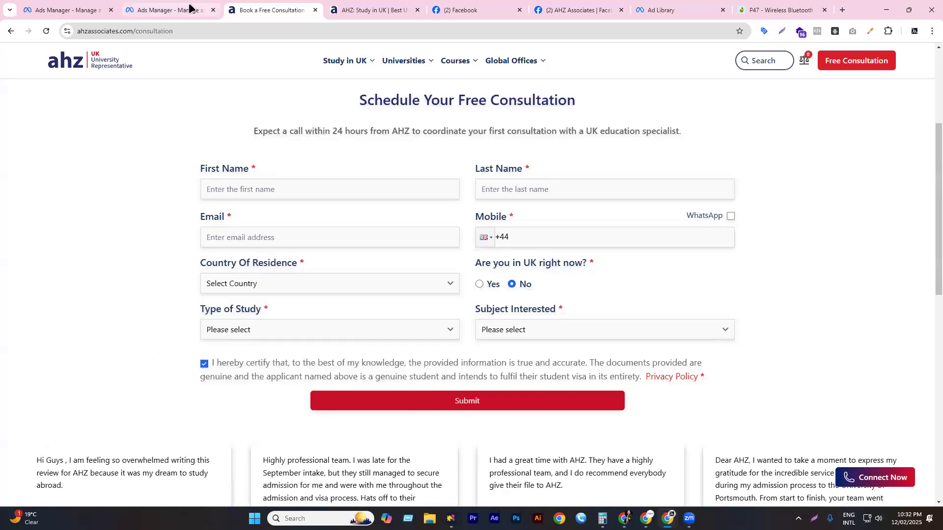
- Dismiss the too-many-questions warning in the lead form editor
{"action": "left_click", "coordinate": [189, 8]}
{"action": "left_click", "coordinate": [332, 306]}
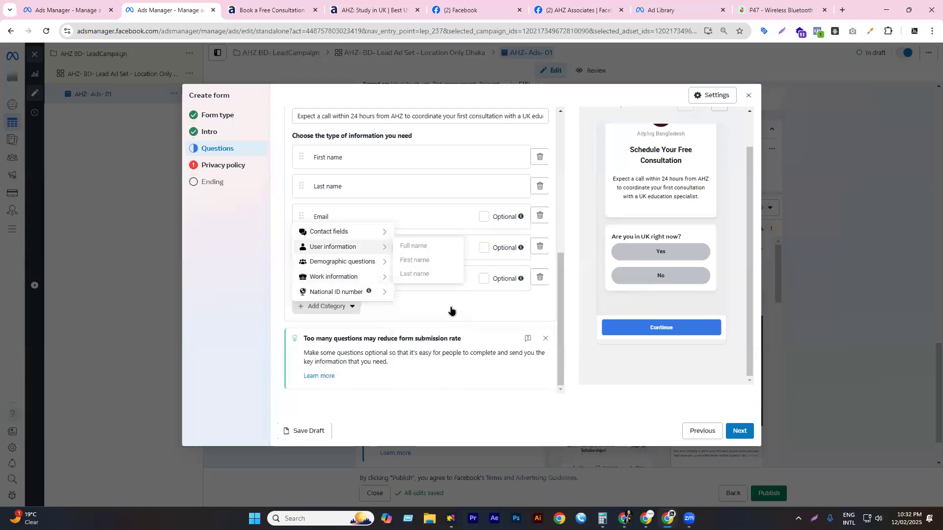
{"action": "left_click", "coordinate": [545, 338]}
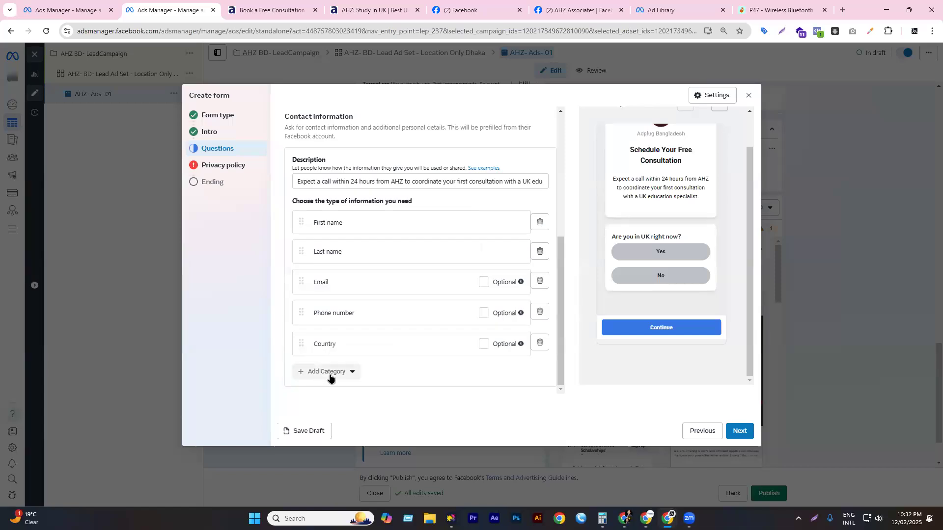
{"action": "left_click", "coordinate": [328, 371]}
{"action": "mouse_move", "coordinate": [344, 327]}
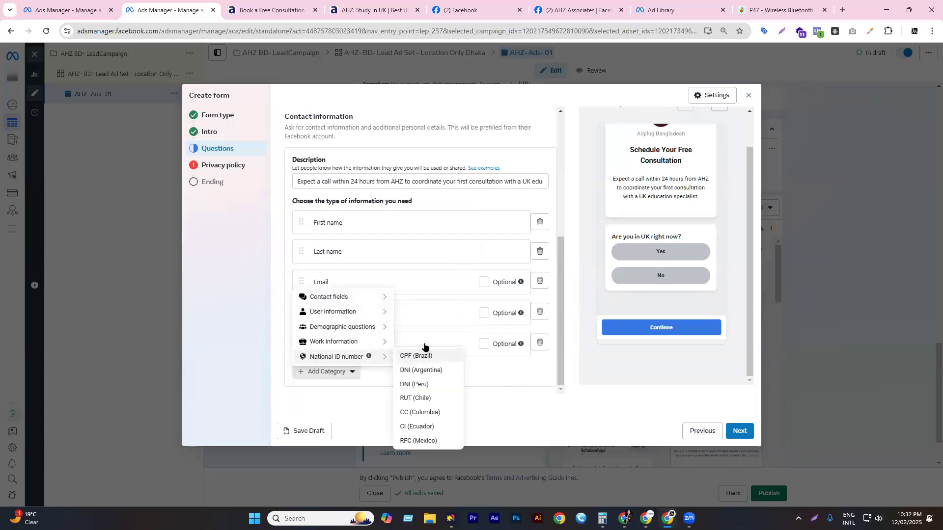
{"action": "scroll", "coordinate": [423, 267], "scroll_direction": "up", "scroll_amount": 1}
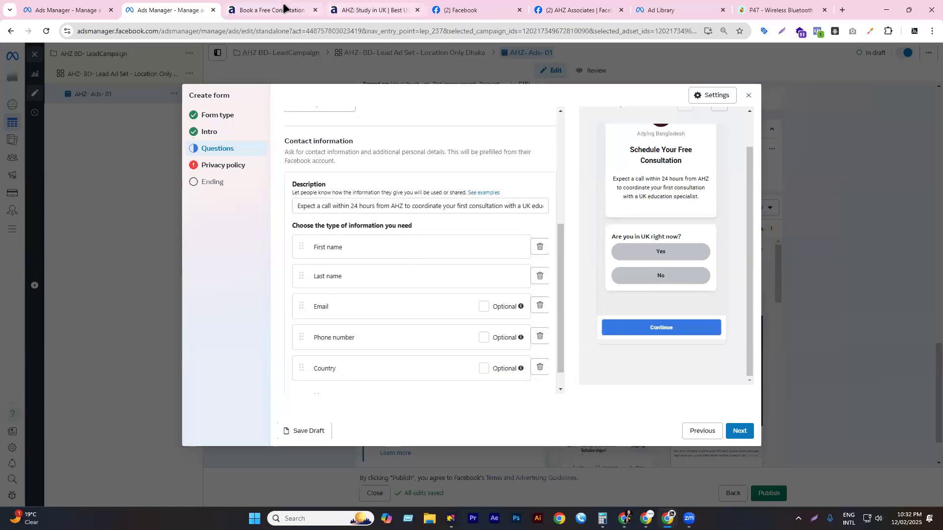
- Copy the 'Type of Study' label from the consultation page
{"action": "key", "text": "ctrl+Tab"}
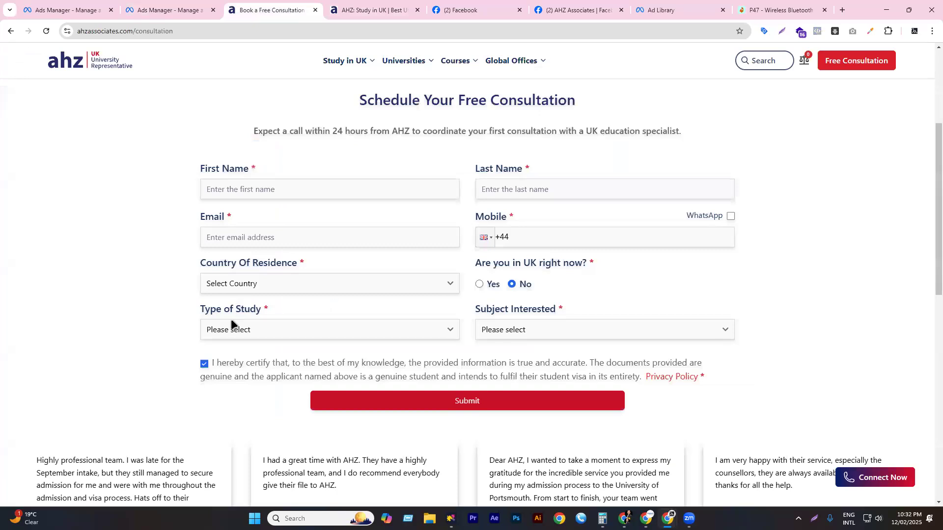
{"action": "triple_click", "coordinate": [233, 308]}
{"action": "right_click", "coordinate": [232, 310]}
{"action": "left_click", "coordinate": [256, 319]}
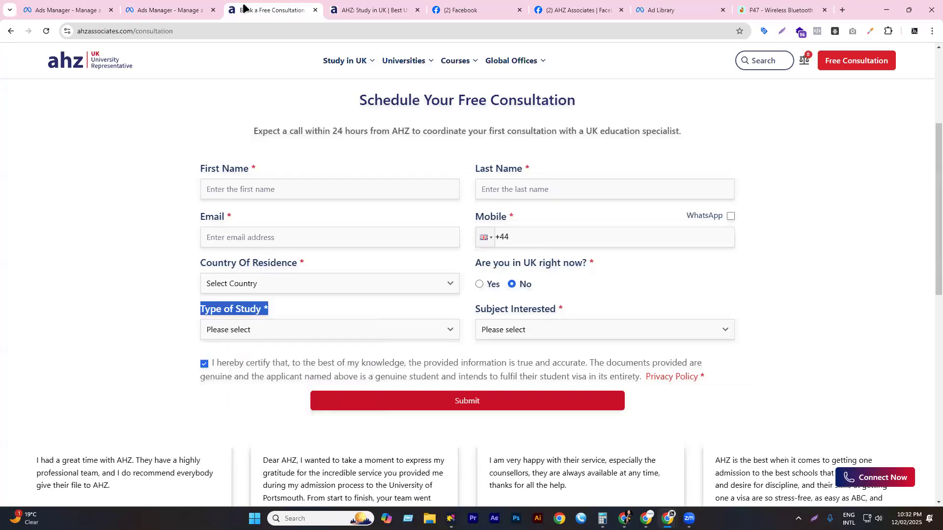
{"action": "left_click", "coordinate": [187, 9]}
{"action": "scroll", "coordinate": [377, 285], "scroll_direction": "up", "scroll_amount": 5}
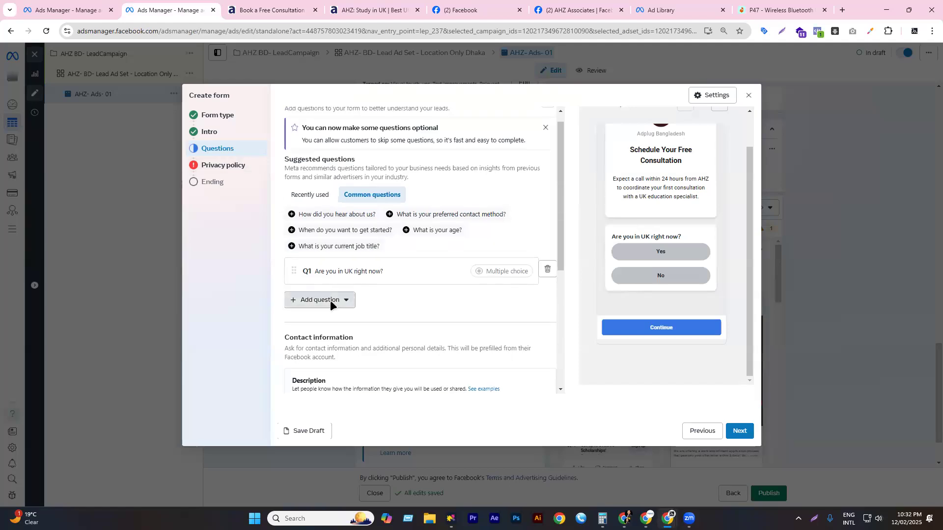
- Add a short-answer question and paste 'Type of Study' as its text
{"action": "left_click", "coordinate": [330, 300]}
{"action": "left_click", "coordinate": [320, 354]}
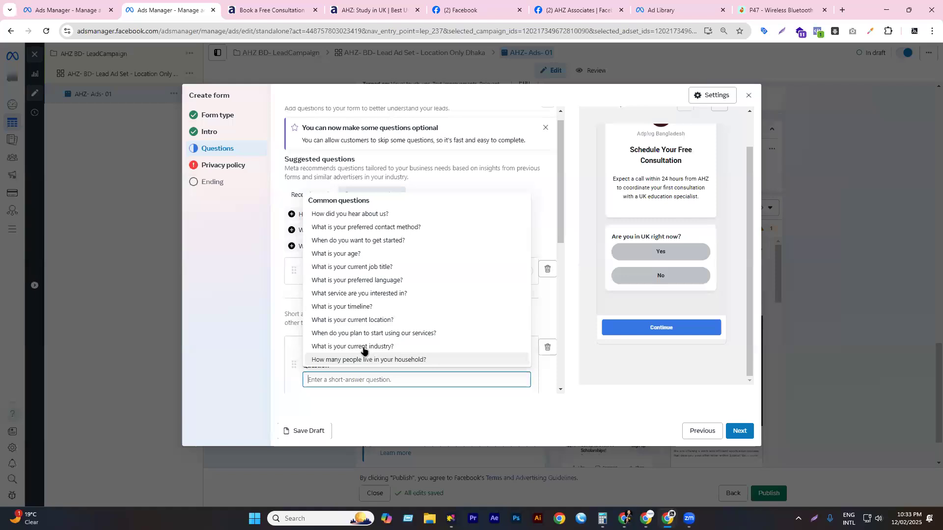
{"action": "key", "text": "ctrl+Tab"}
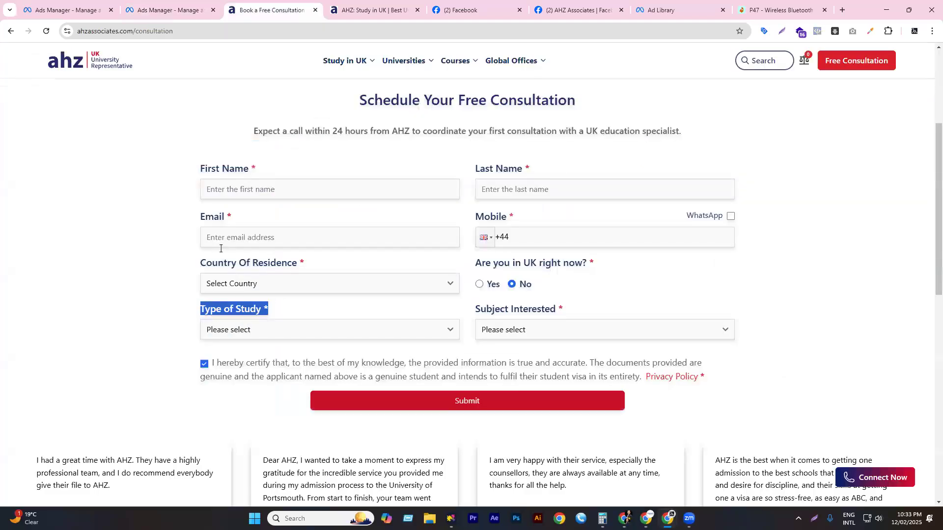
{"action": "key", "text": "ctrl+shift+Tab"}
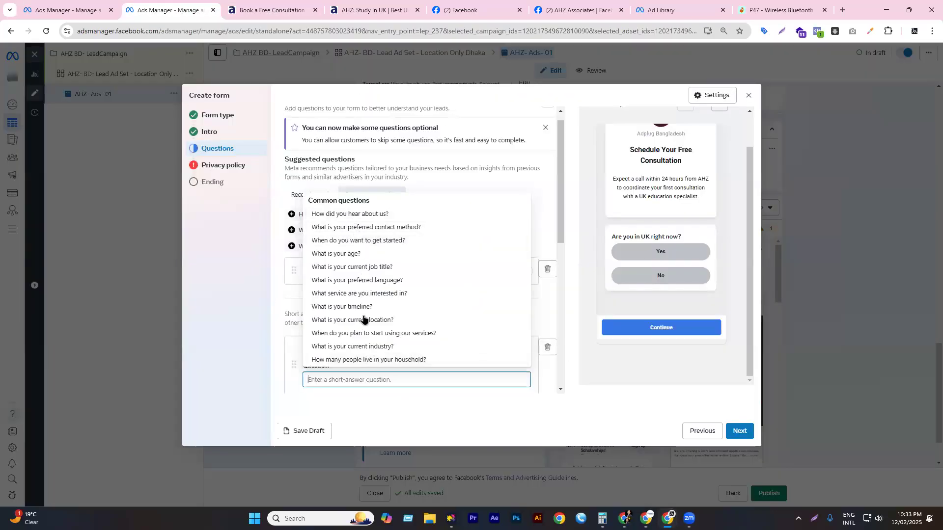
{"action": "left_click", "coordinate": [551, 376]}
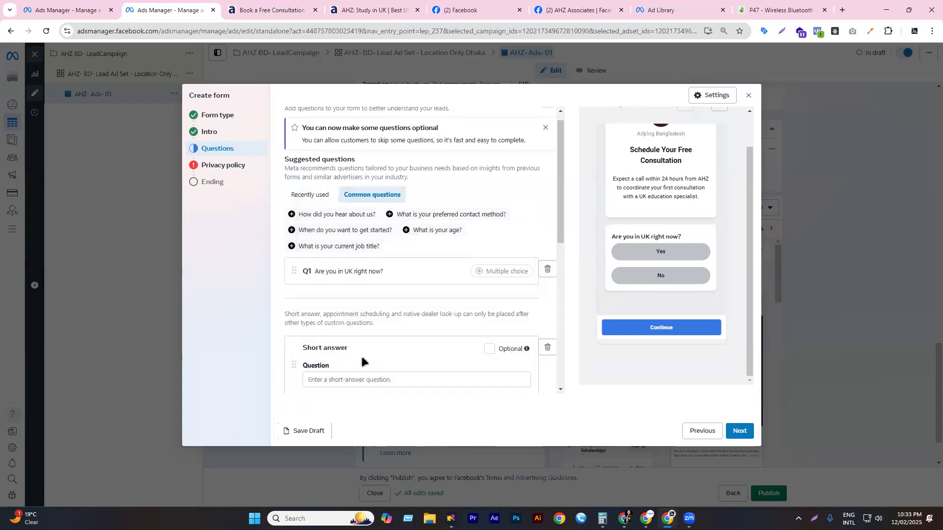
{"action": "scroll", "coordinate": [348, 348], "scroll_direction": "down", "scroll_amount": 3}
{"action": "left_click", "coordinate": [324, 229]}
{"action": "key", "text": "ctrl+v"}
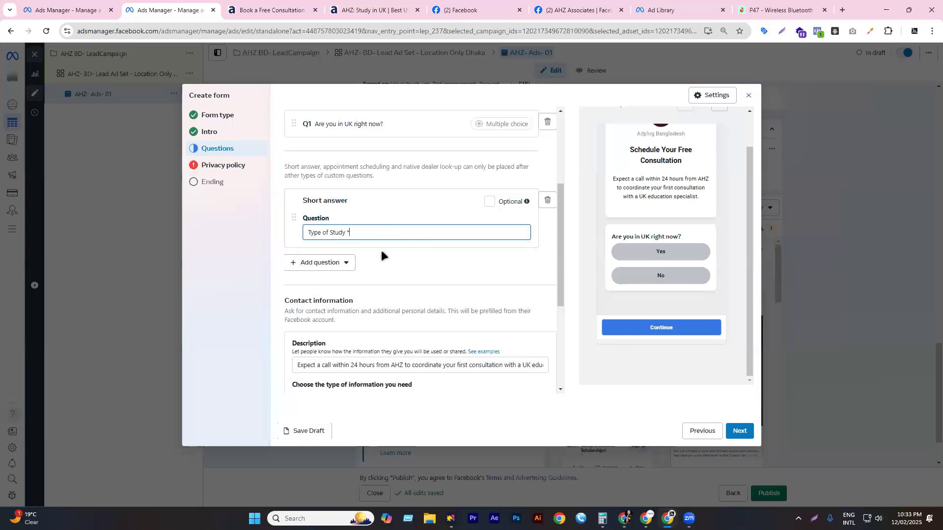
{"action": "left_click", "coordinate": [402, 264]}
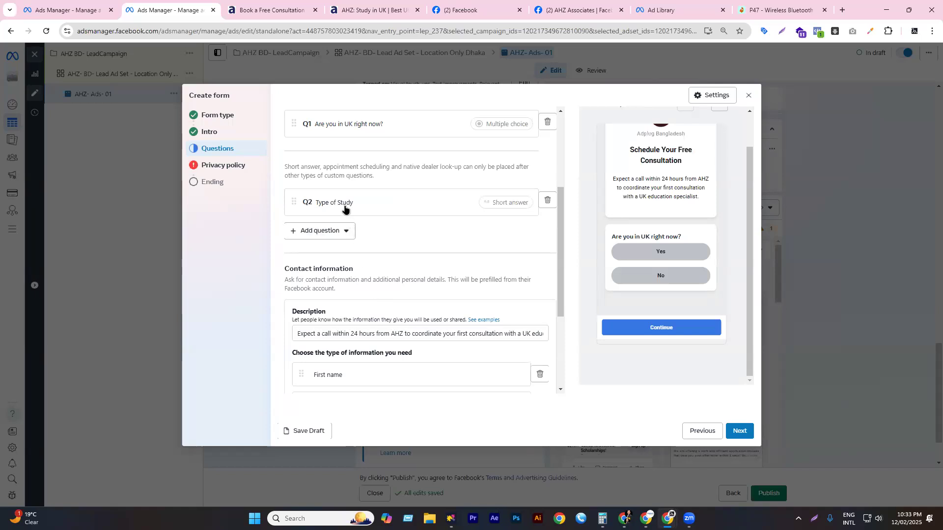
{"action": "scroll", "coordinate": [347, 204], "scroll_direction": "up", "scroll_amount": 2}
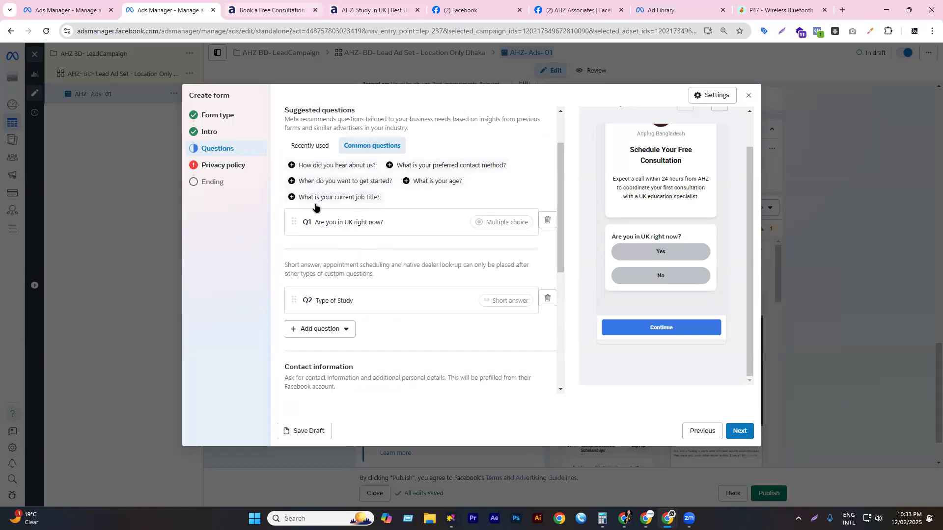
- Copy the 'Subject Interested' label and review its subject choices on the website
{"action": "key", "text": "ctrl+Tab"}
{"action": "triple_click", "coordinate": [509, 309]}
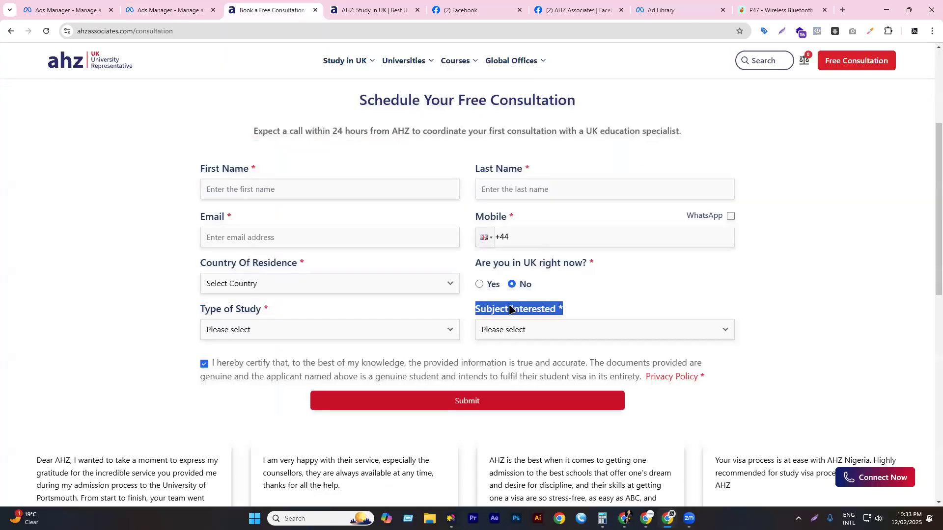
{"action": "right_click", "coordinate": [523, 314]}
{"action": "left_click", "coordinate": [536, 331]}
{"action": "left_click", "coordinate": [536, 331]}
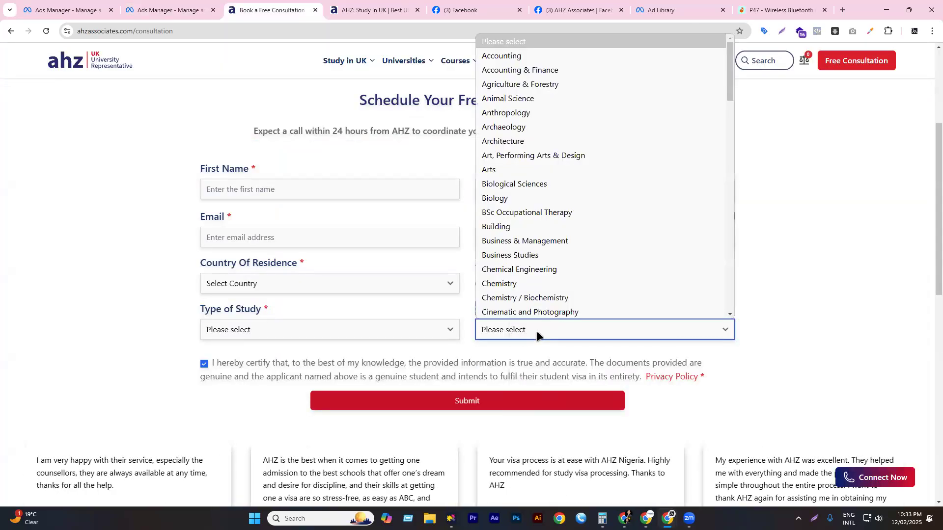
{"action": "scroll", "coordinate": [531, 241], "scroll_direction": "down", "scroll_amount": 15}
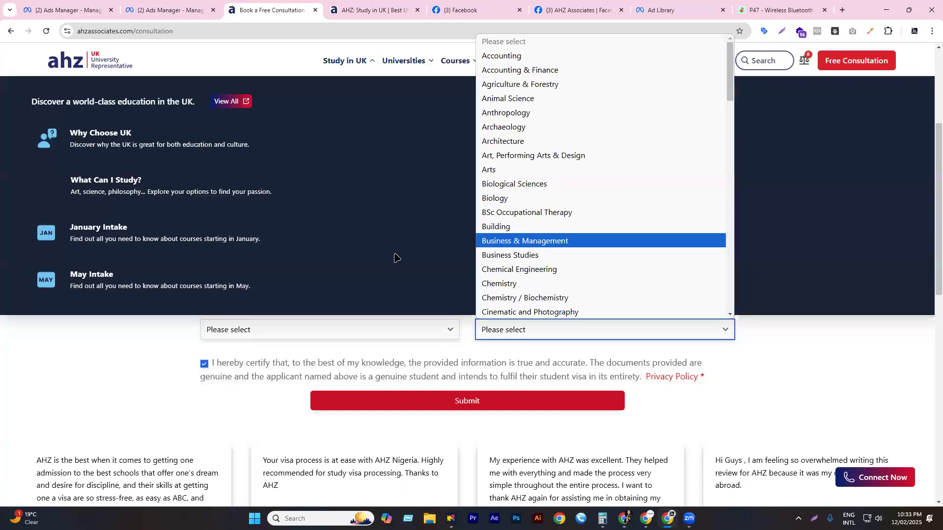
{"action": "key", "text": "ctrl+shift+Tab"}
- Add a multiple-choice 'Subject Interested' question with answers BBA and MBA
{"action": "scroll", "coordinate": [324, 284], "scroll_direction": "down", "scroll_amount": 1}
{"action": "left_click", "coordinate": [326, 284]}
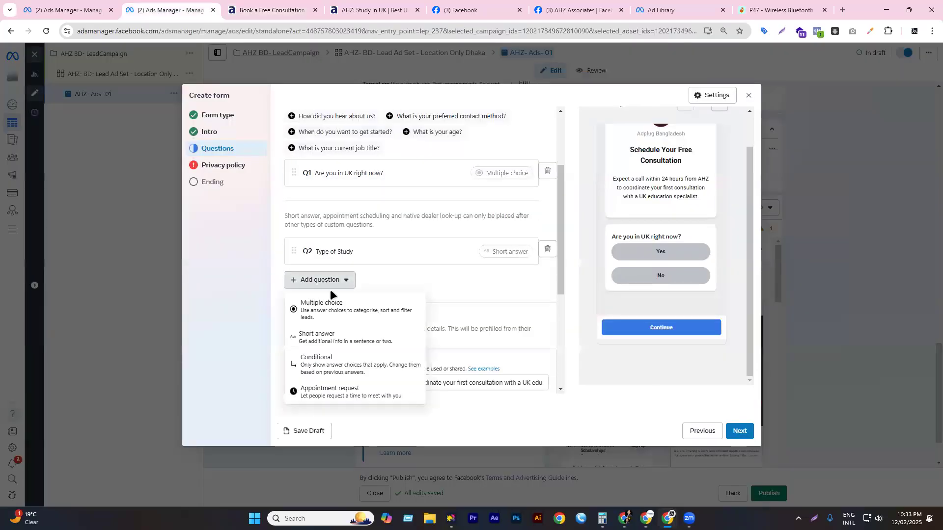
{"action": "left_click", "coordinate": [330, 307]}
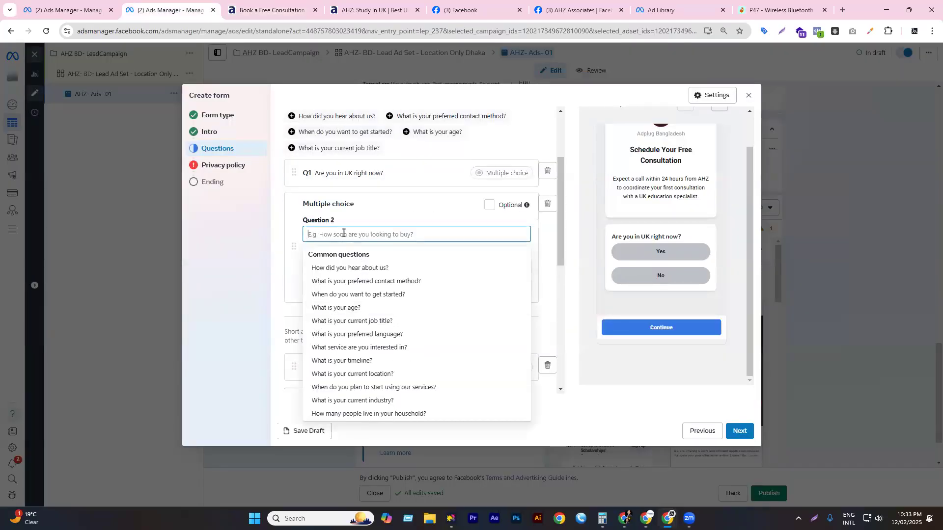
{"action": "key", "text": "ctrl+v"}
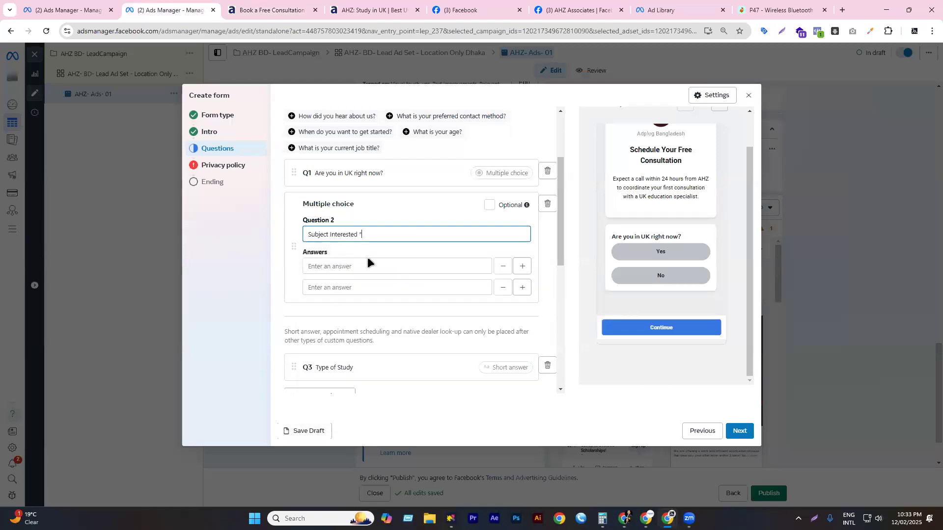
{"action": "left_click", "coordinate": [331, 268]}
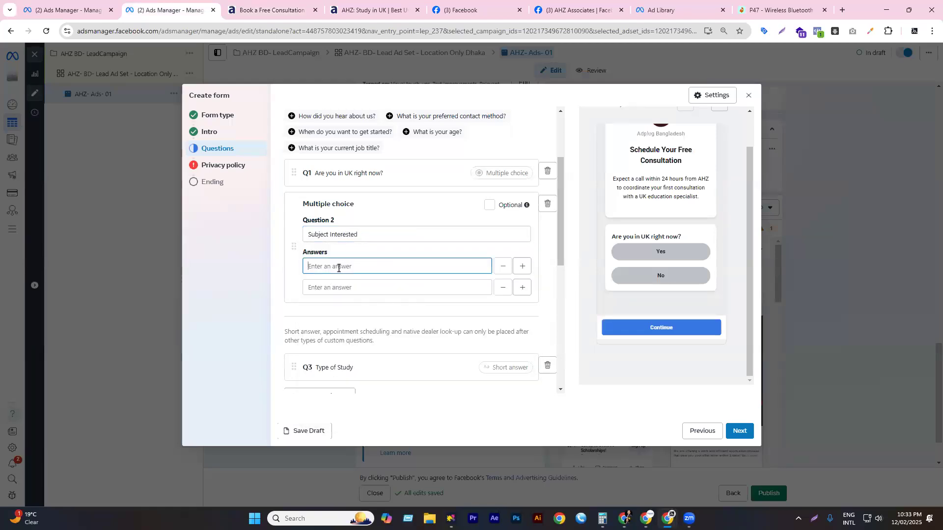
{"action": "type", "text": "BBA"}
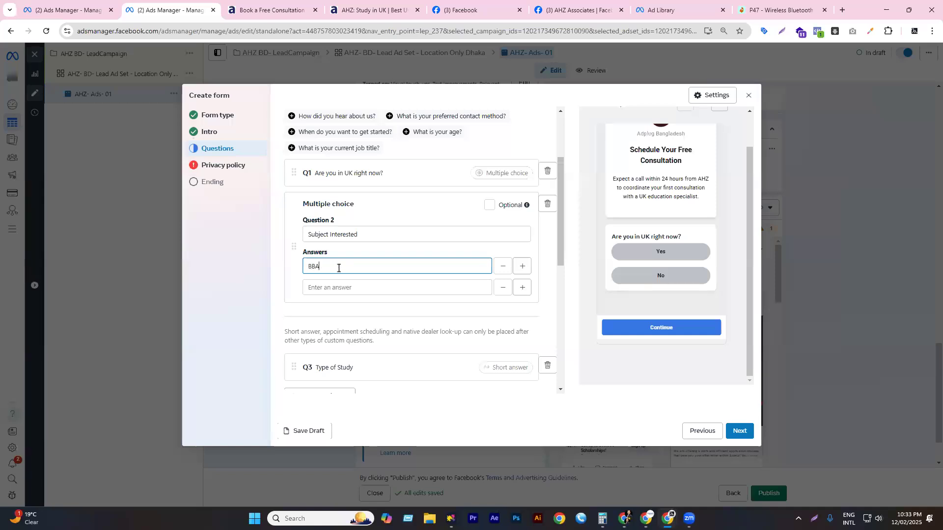
{"action": "left_click", "coordinate": [346, 289]}
{"action": "type", "text": "MBA"}
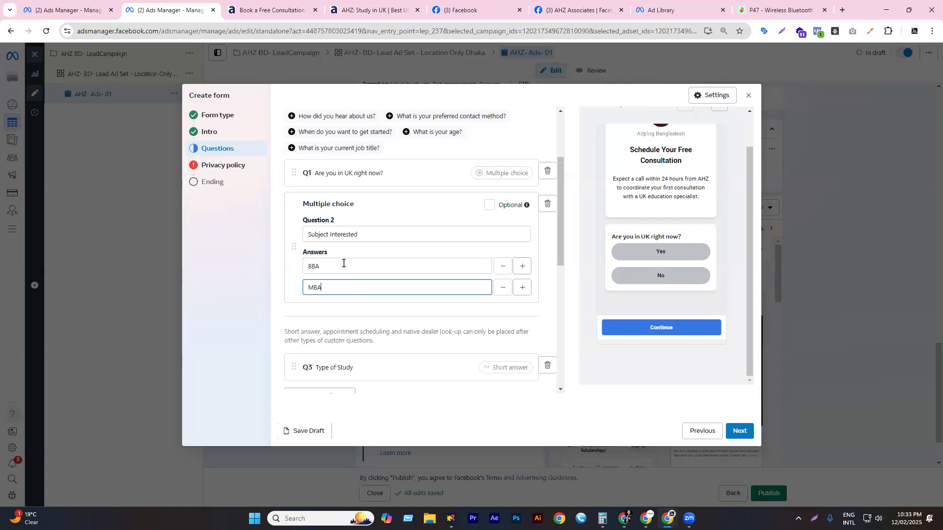
- Add two more answer options, BSC and MSC, to Subject Interested
{"action": "left_click", "coordinate": [521, 288]}
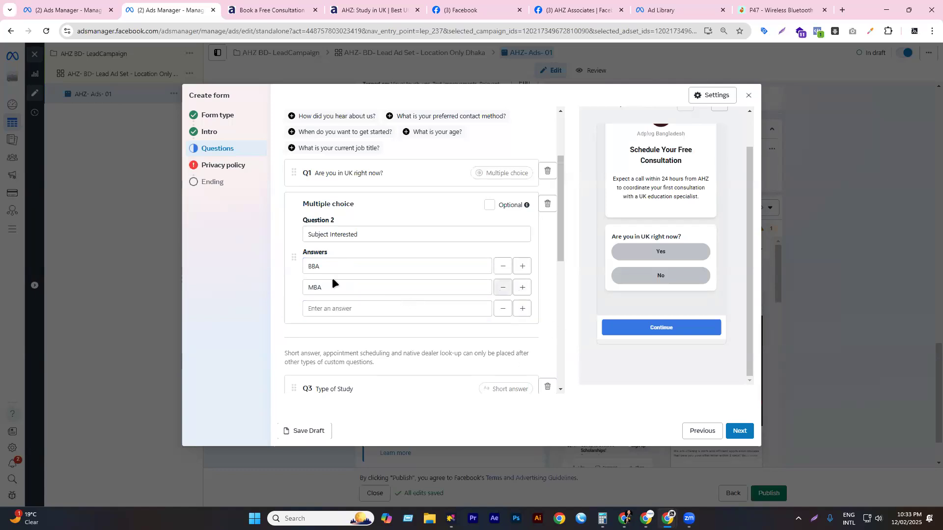
{"action": "scroll", "coordinate": [332, 278], "scroll_direction": "down", "scroll_amount": 2}
{"action": "left_click", "coordinate": [334, 211]}
{"action": "type", "text": "BSC"}
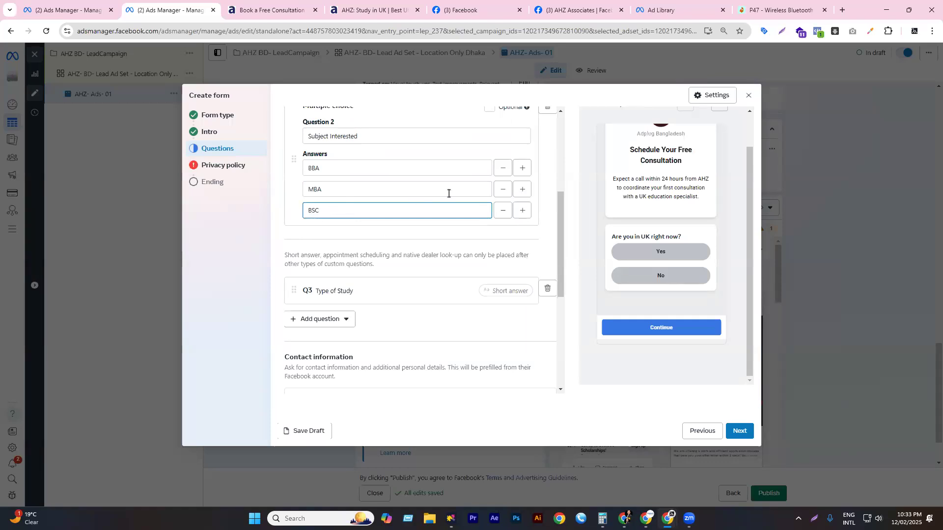
{"action": "left_click", "coordinate": [522, 210]}
{"action": "left_click", "coordinate": [342, 231]}
{"action": "type", "text": "MSC"}
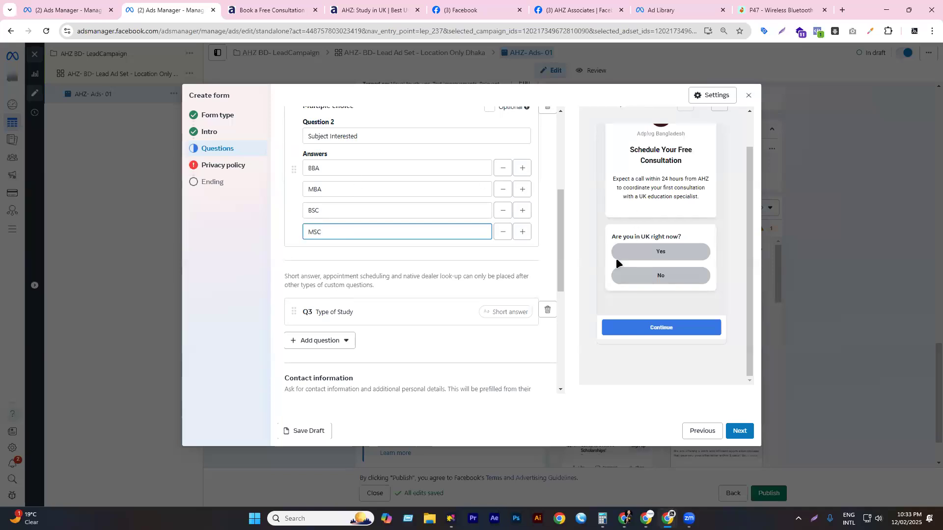
{"action": "scroll", "coordinate": [557, 223], "scroll_direction": "up", "scroll_amount": 3}
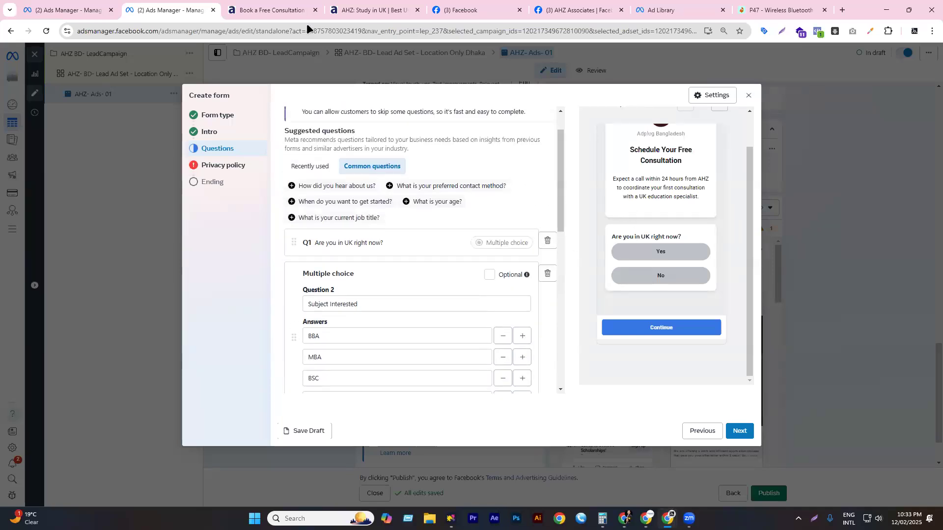
{"action": "key", "text": "ctrl+Tab"}
{"action": "key", "text": "ctrl+Tab"}
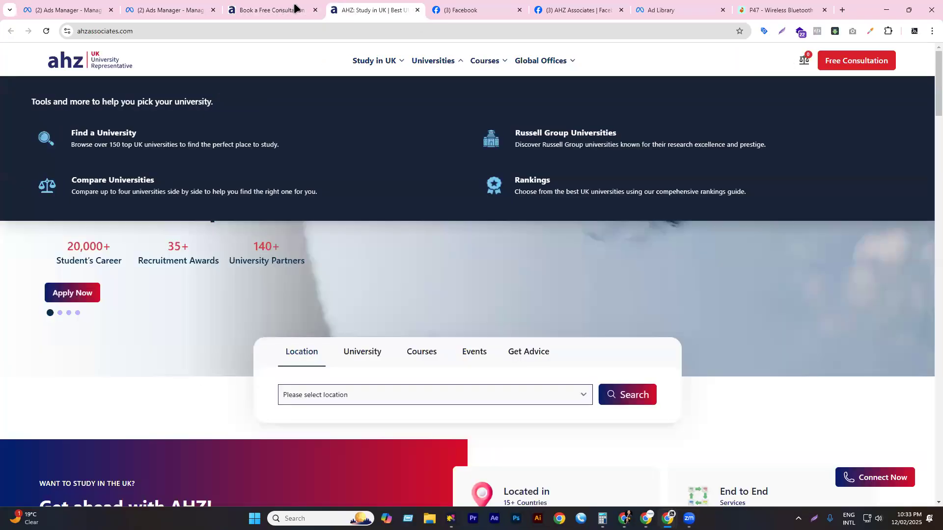
{"action": "key", "text": "ctrl+shift+Tab"}
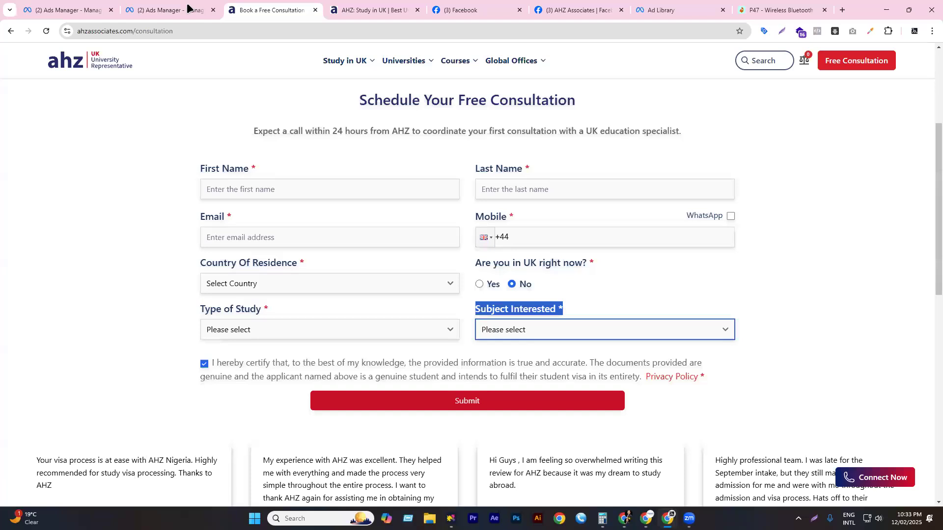
{"action": "key", "text": "ctrl+shift+Tab"}
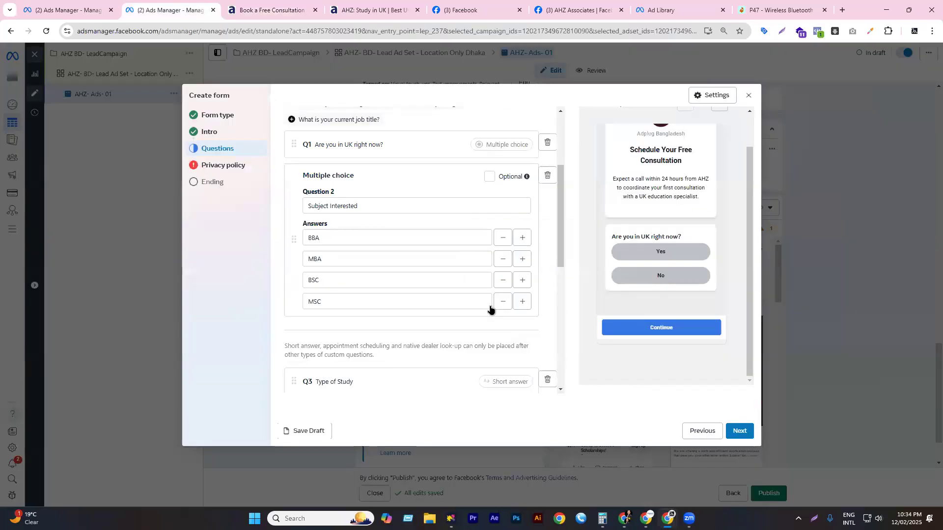
{"action": "scroll", "coordinate": [489, 309], "scroll_direction": "down", "scroll_amount": 5}
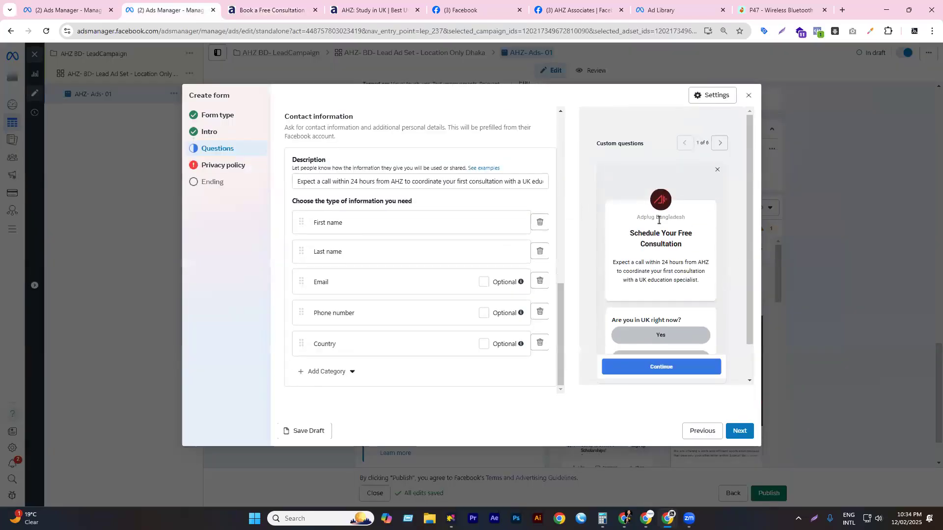
- Move the 'Are you in UK right now?' question below the Subject Interested question
{"action": "scroll", "coordinate": [674, 246], "scroll_direction": "down", "scroll_amount": 1}
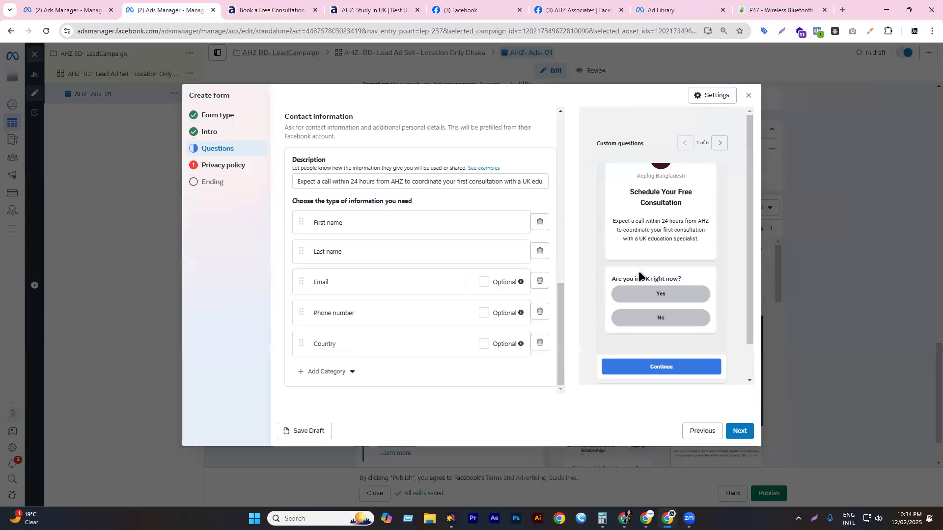
{"action": "scroll", "coordinate": [636, 246], "scroll_direction": "down", "scroll_amount": 1}
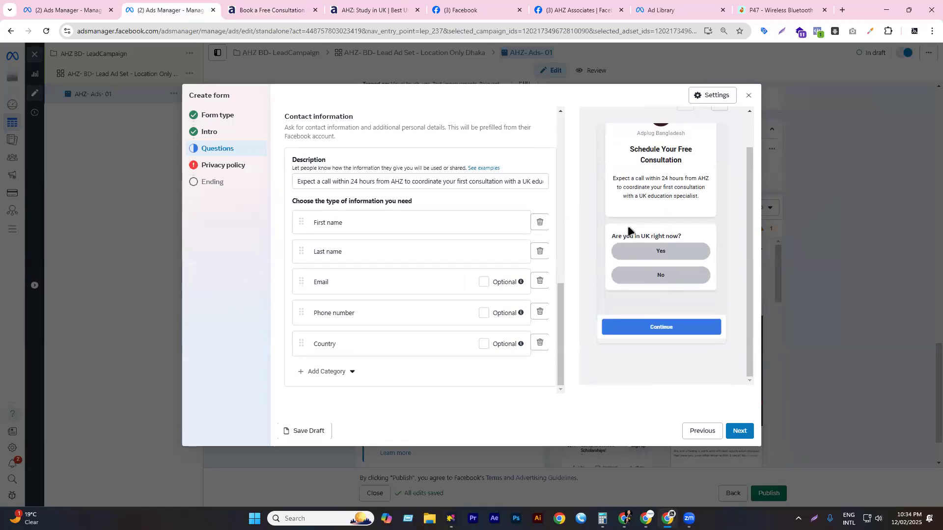
{"action": "scroll", "coordinate": [396, 197], "scroll_direction": "up", "scroll_amount": 1}
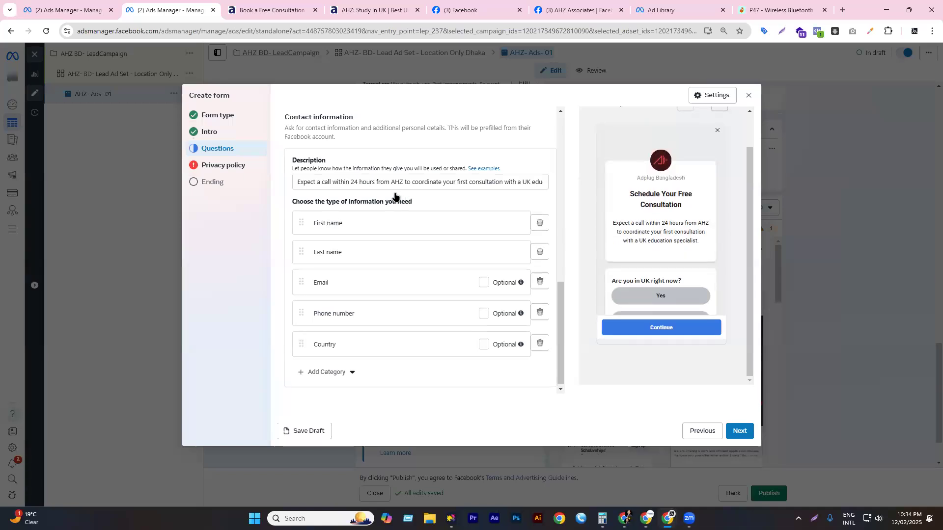
{"action": "scroll", "coordinate": [395, 197], "scroll_direction": "up", "scroll_amount": 6}
{"action": "scroll", "coordinate": [321, 220], "scroll_direction": "up", "scroll_amount": 2}
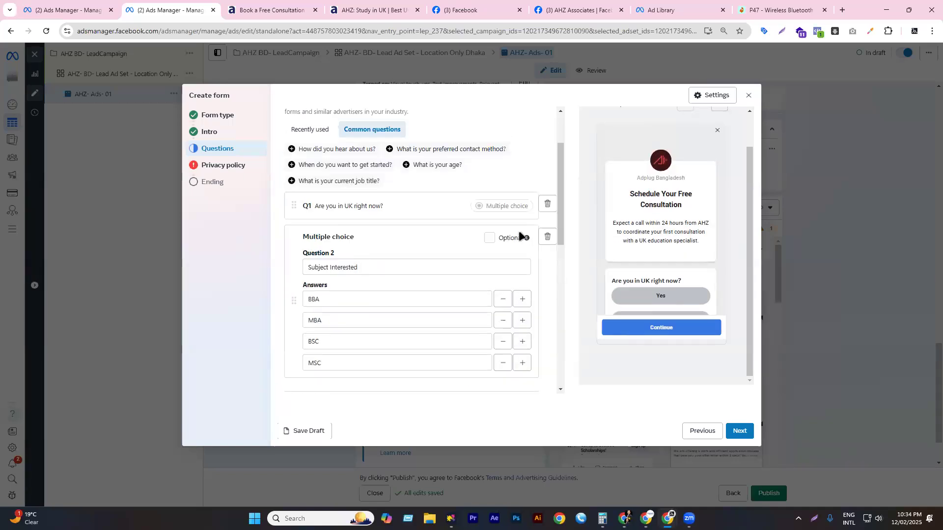
{"action": "left_click_drag", "start_coordinate": [294, 205], "coordinate": [293, 343]}
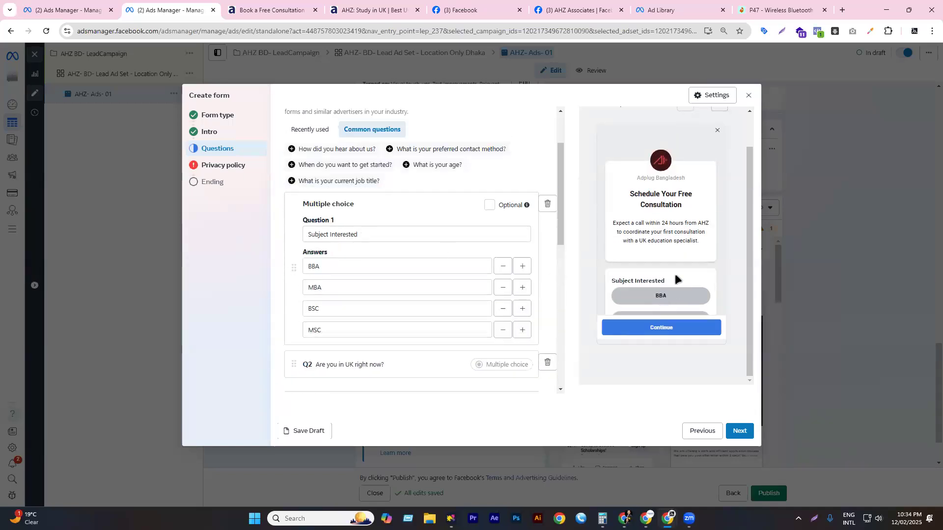
{"action": "scroll", "coordinate": [417, 260], "scroll_direction": "down", "scroll_amount": 3}
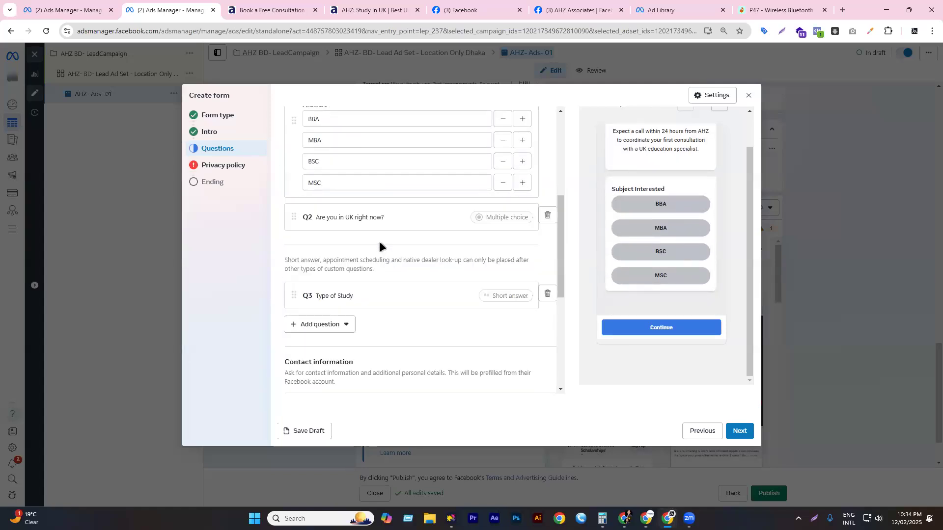
{"action": "left_click", "coordinate": [354, 219]}
{"action": "scroll", "coordinate": [375, 275], "scroll_direction": "down", "scroll_amount": 4}
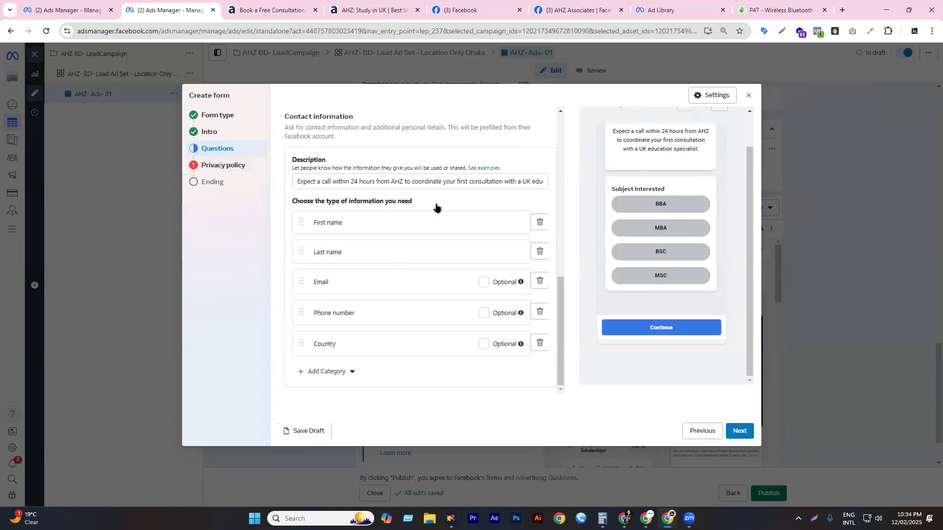
- Open the AHZ site's Privacy Policy page in another tab and copy its URL
{"action": "key", "text": "ctrl+Tab"}
{"action": "scroll", "coordinate": [466, 291], "scroll_direction": "down", "scroll_amount": 12}
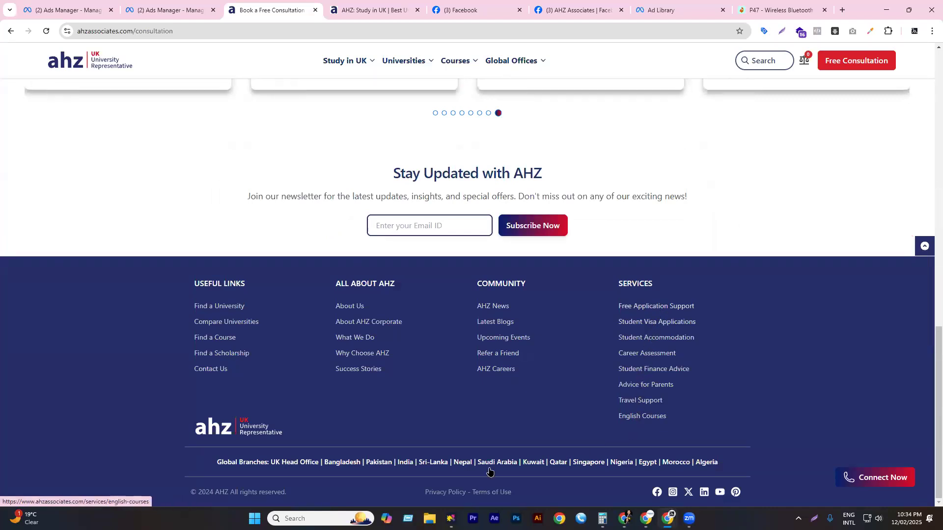
{"action": "left_click", "coordinate": [457, 492]}
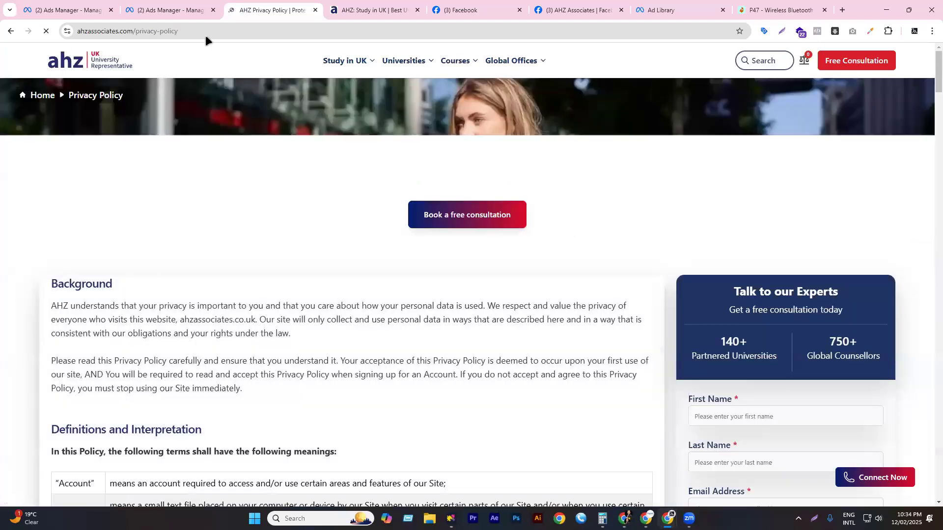
{"action": "left_click", "coordinate": [204, 36]}
{"action": "key", "text": "ctrl+c"}
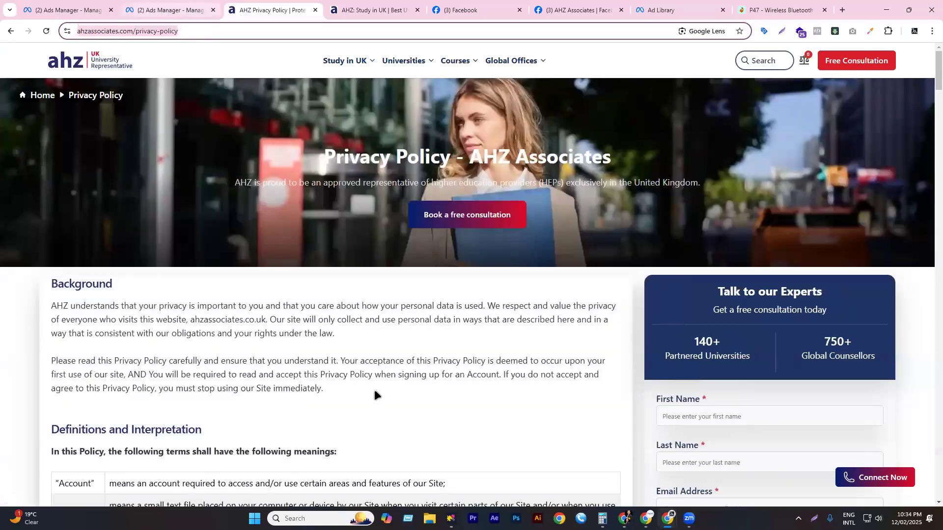
{"action": "left_click", "coordinate": [155, 9]}
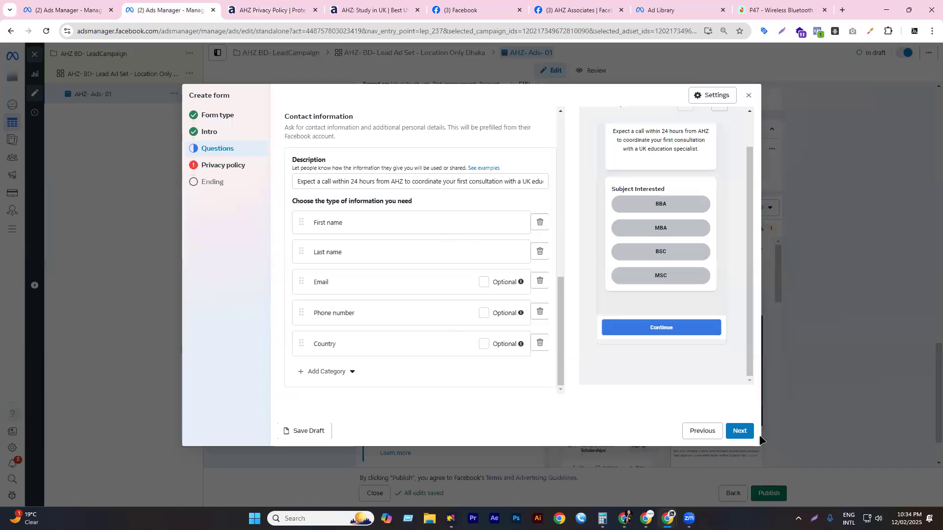
{"action": "left_click", "coordinate": [739, 431]}
{"action": "left_click", "coordinate": [328, 167]}
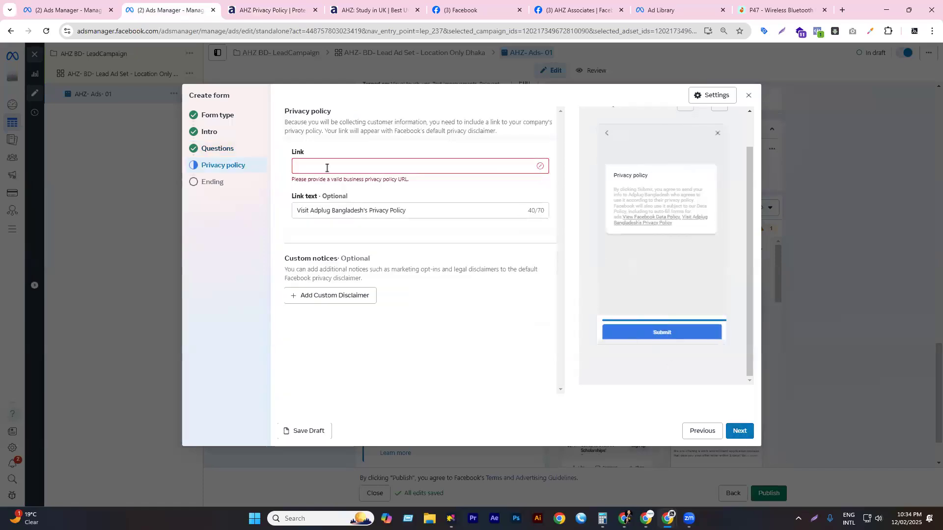
{"action": "key", "text": "ctrl+v"}
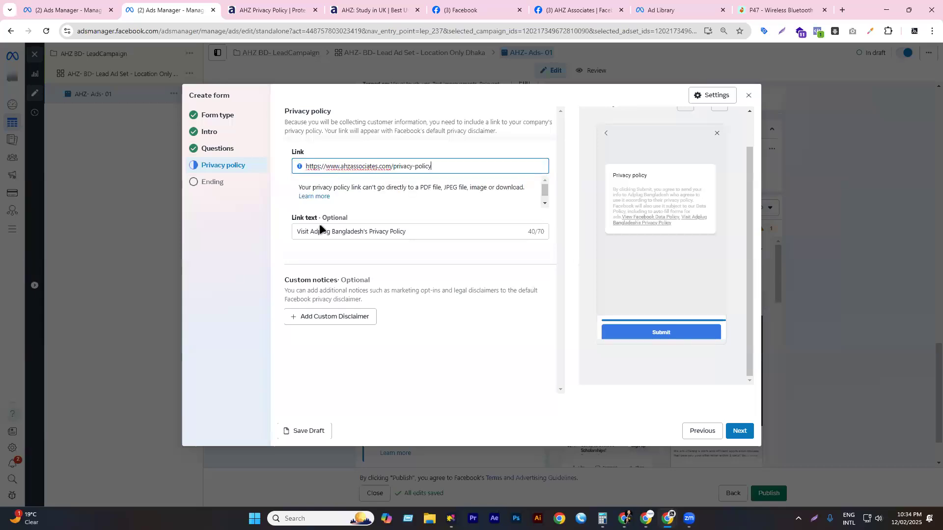
{"action": "left_click", "coordinate": [324, 233]}
{"action": "left_click", "coordinate": [600, 229]}
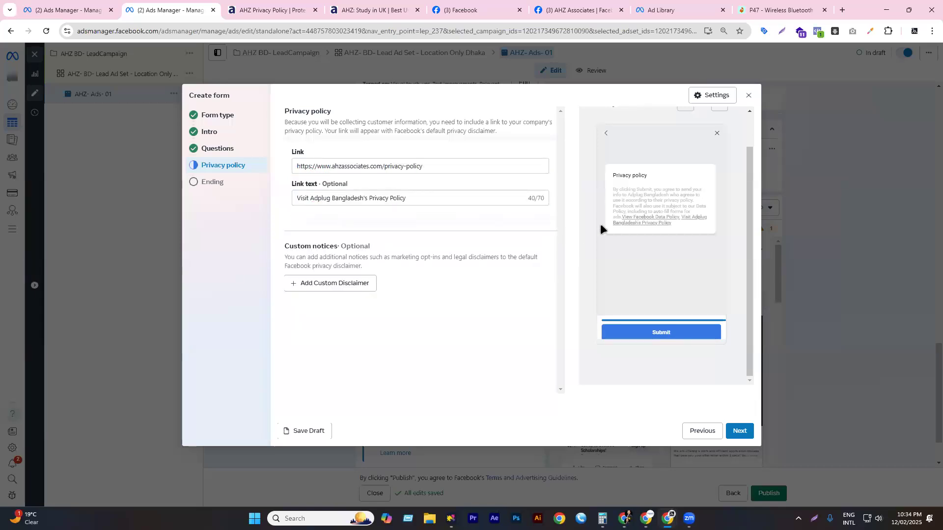
- Add and then remove a custom disclaimer, then move on to the Ending step's headline
{"action": "left_click", "coordinate": [318, 284]}
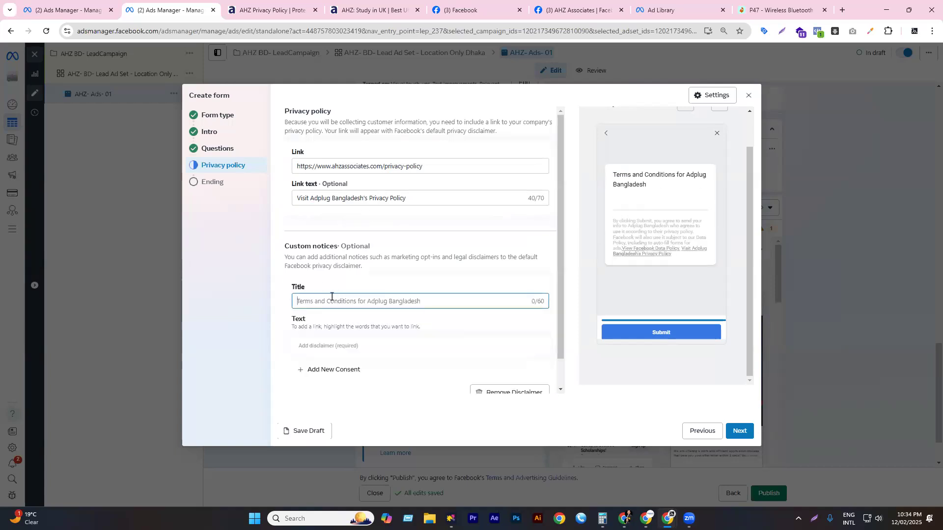
{"action": "scroll", "coordinate": [337, 297], "scroll_direction": "down", "scroll_amount": 1}
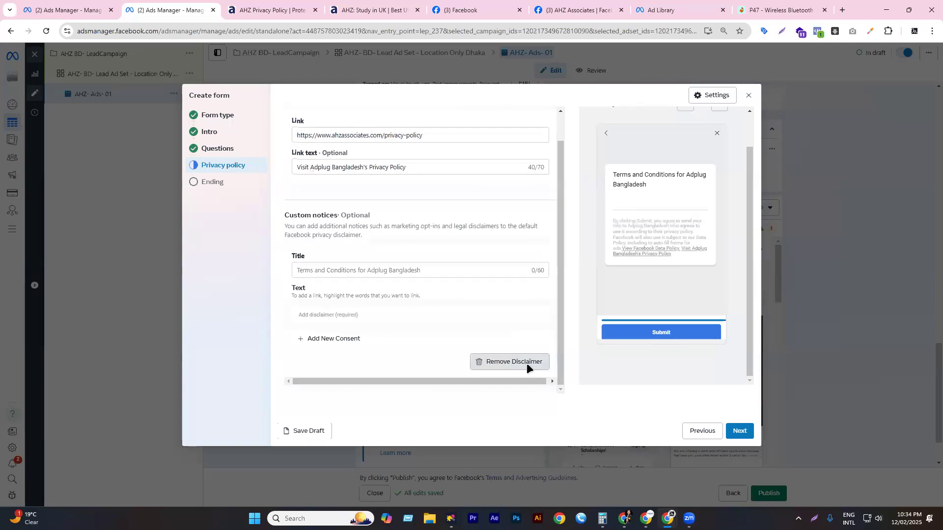
{"action": "left_click", "coordinate": [526, 363]}
{"action": "left_click", "coordinate": [740, 432]}
{"action": "left_click", "coordinate": [356, 149]}
{"action": "key", "text": "ctrl+a"}
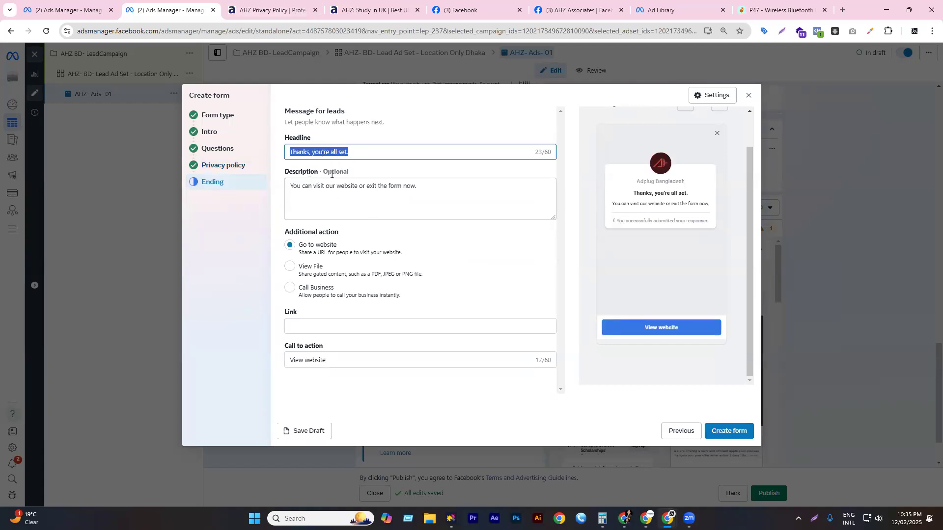
{"action": "left_click", "coordinate": [322, 191]}
{"action": "key", "text": "ctrl+a"}
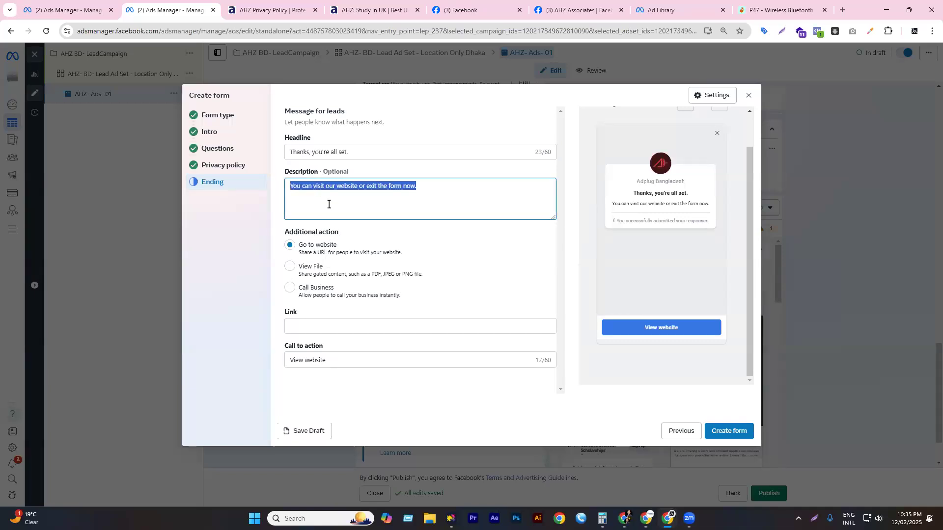
{"action": "left_click", "coordinate": [319, 253]}
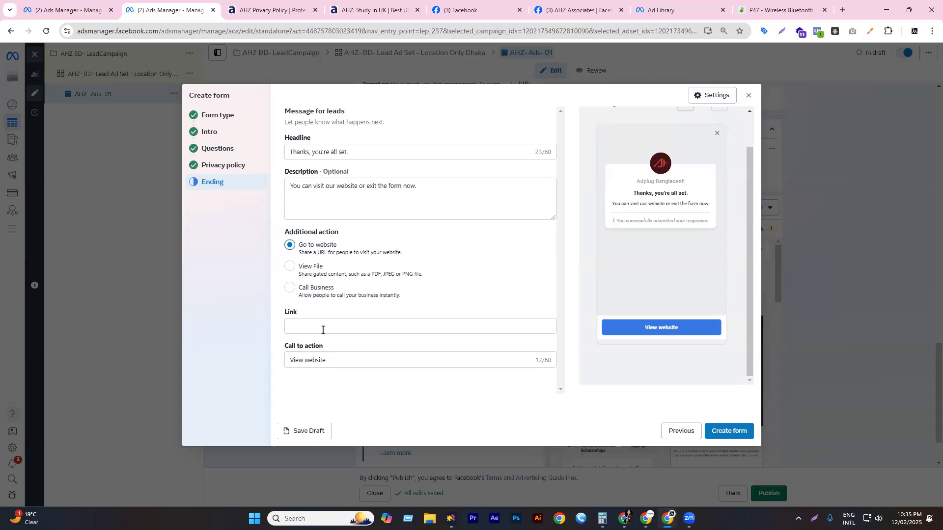
{"action": "left_click", "coordinate": [322, 328]}
{"action": "key", "text": "super+v"}
{"action": "left_click", "coordinate": [349, 413]}
{"action": "left_click_drag", "start_coordinate": [388, 328], "coordinate": [511, 328]}
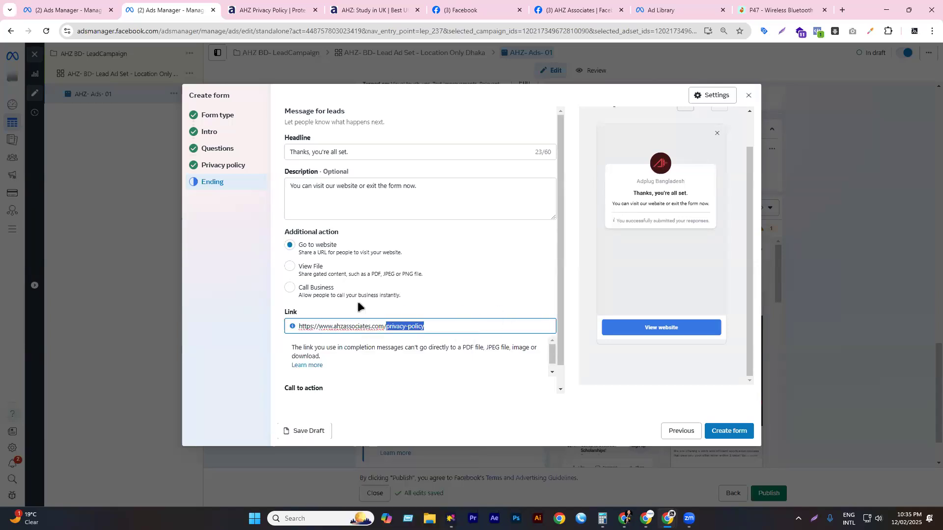
{"action": "key", "text": "BackSpace"}
- Check the View website call-to-action text, then return to the Form type step
{"action": "scroll", "coordinate": [430, 308], "scroll_direction": "down", "scroll_amount": 1}
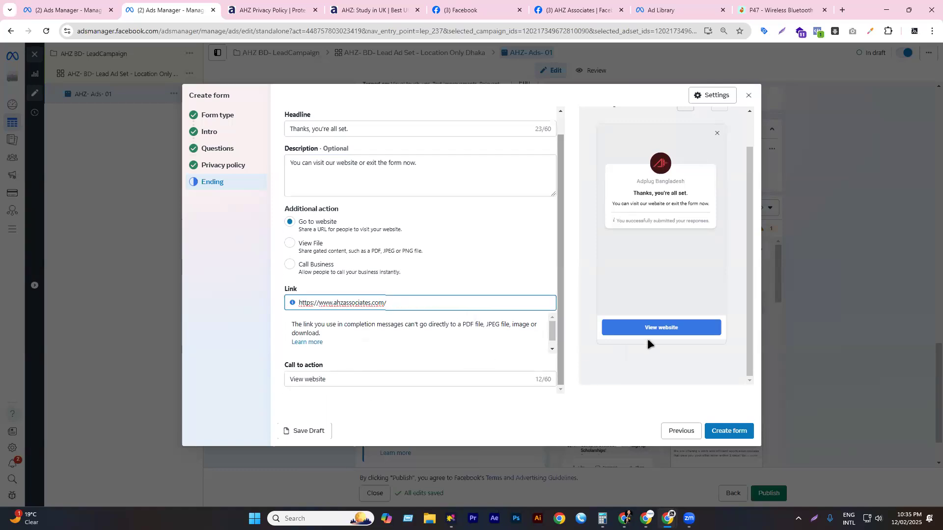
{"action": "left_click", "coordinate": [379, 396]}
{"action": "left_click", "coordinate": [353, 361]}
{"action": "left_click_drag", "start_coordinate": [343, 362], "coordinate": [263, 364]}
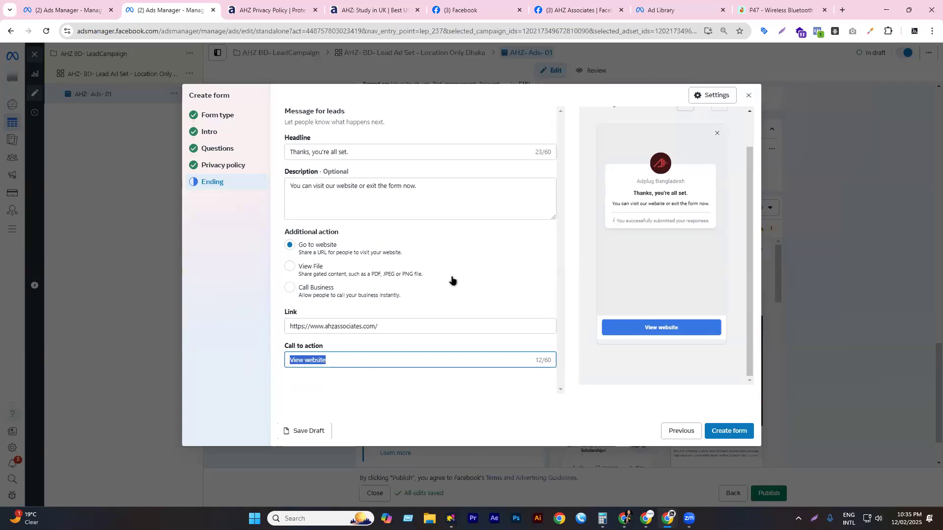
{"action": "left_click", "coordinate": [224, 115]}
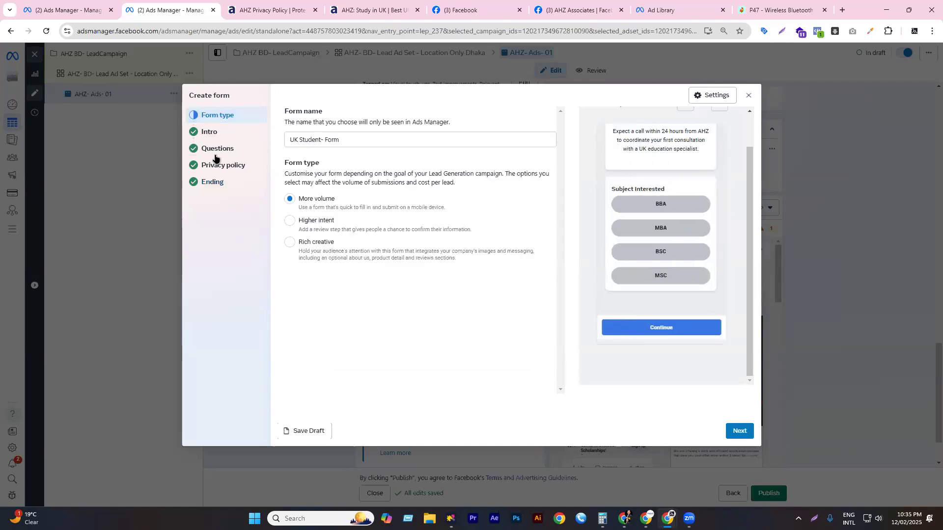
- Review the Intro headline, Questions contact section and Privacy policy, ending back on the Ending step
{"action": "left_click", "coordinate": [209, 133]}
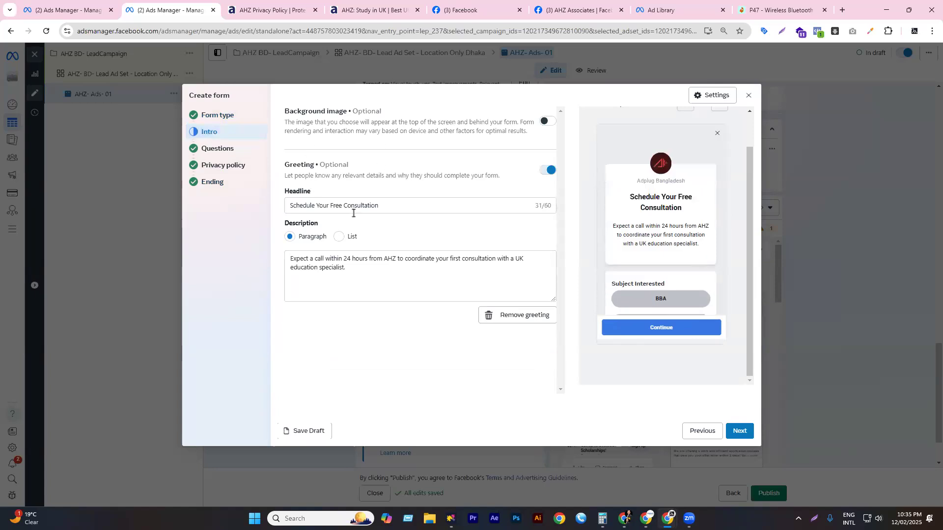
{"action": "left_click_drag", "start_coordinate": [395, 206], "coordinate": [249, 204]}
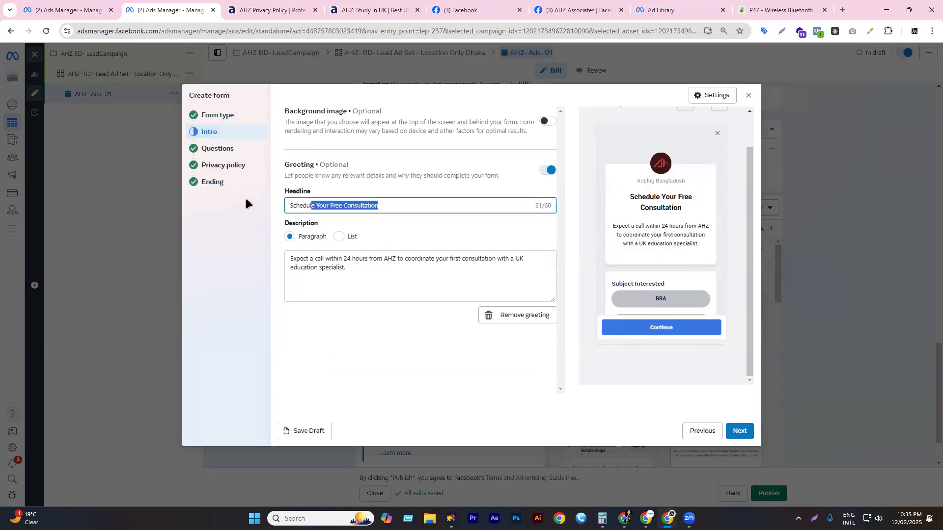
{"action": "left_click", "coordinate": [224, 148]}
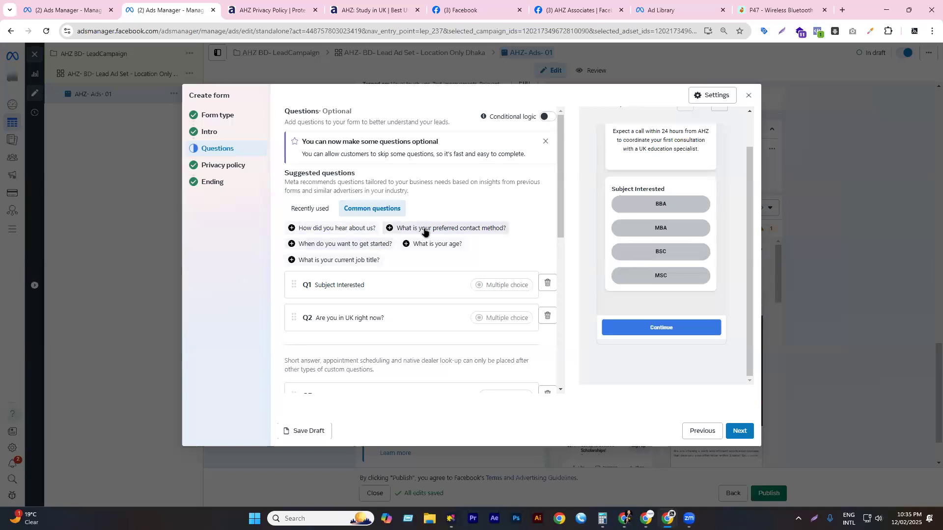
{"action": "scroll", "coordinate": [425, 231], "scroll_direction": "down", "scroll_amount": 4}
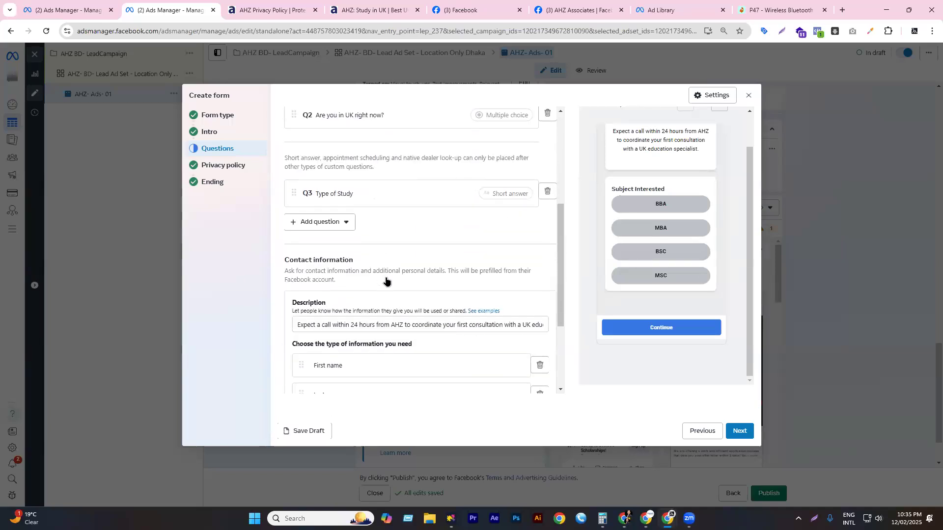
{"action": "scroll", "coordinate": [387, 281], "scroll_direction": "down", "scroll_amount": 2}
{"action": "triple_click", "coordinate": [298, 171]}
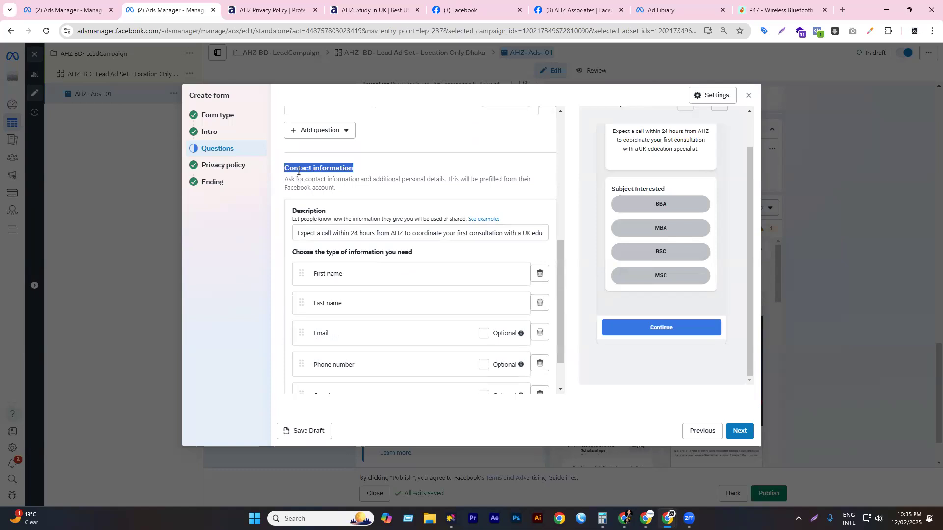
{"action": "scroll", "coordinate": [356, 216], "scroll_direction": "down", "scroll_amount": 1}
{"action": "scroll", "coordinate": [402, 290], "scroll_direction": "down", "scroll_amount": 1}
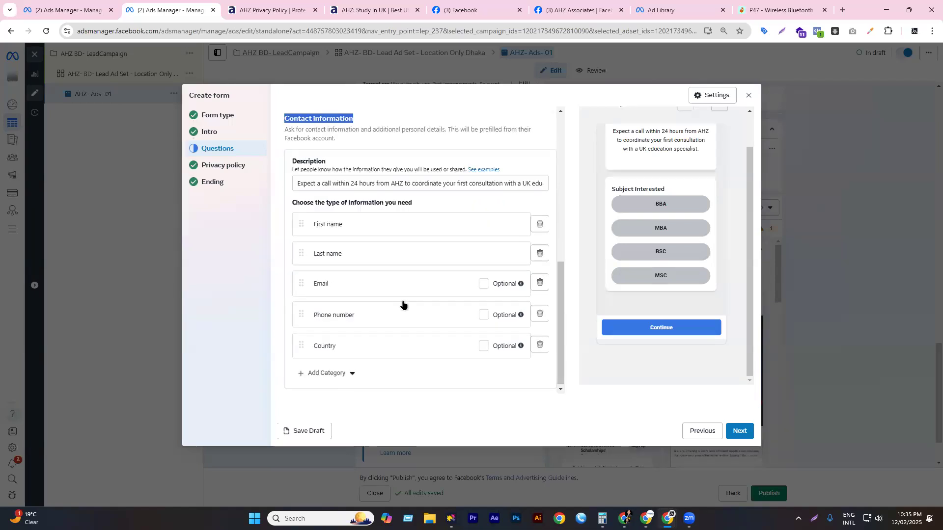
{"action": "left_click", "coordinate": [222, 166]}
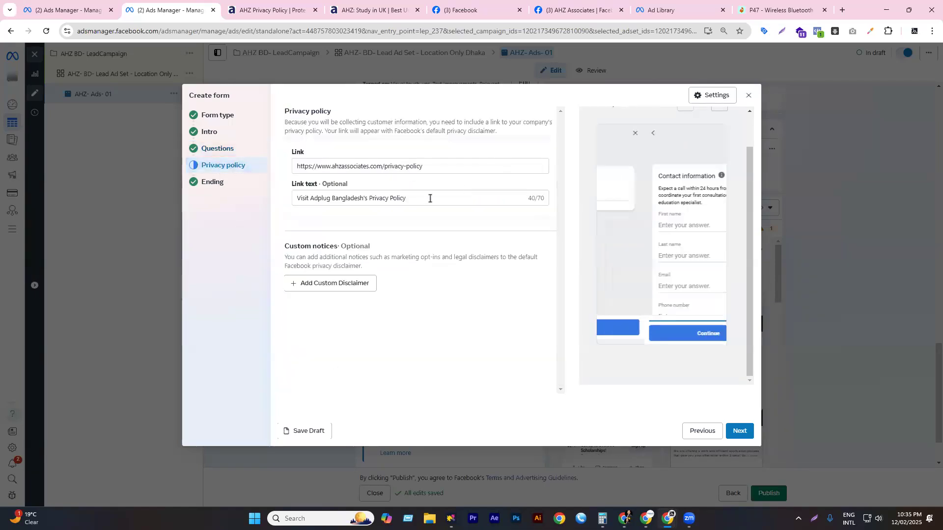
{"action": "left_click", "coordinate": [216, 182]}
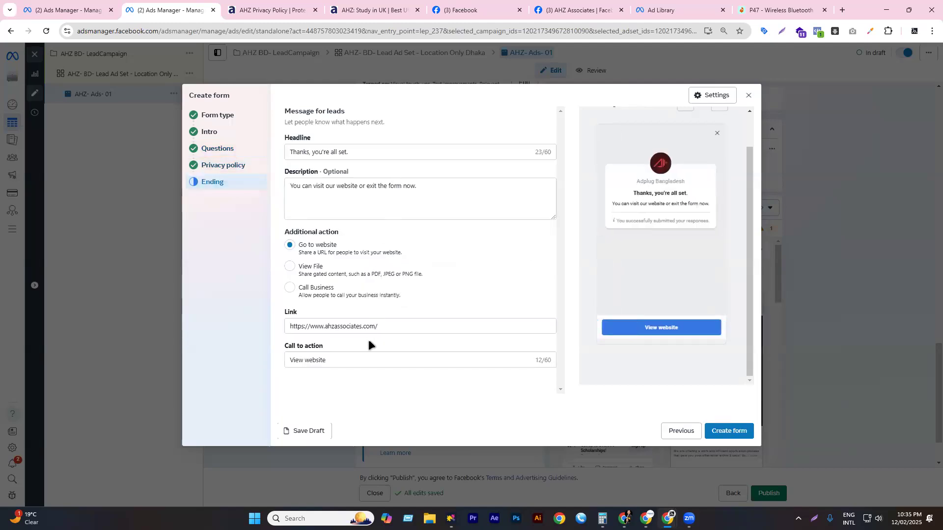
{"action": "left_click", "coordinate": [328, 272]}
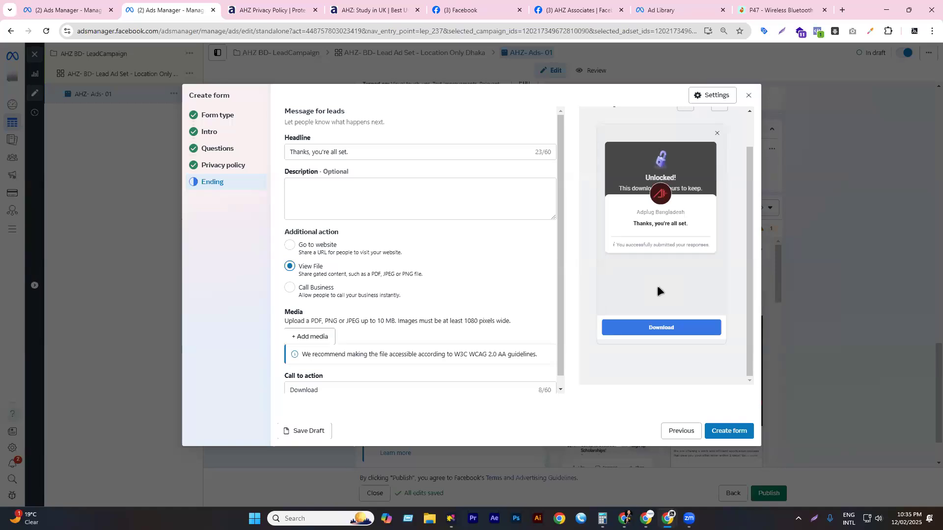
{"action": "left_click", "coordinate": [319, 286]}
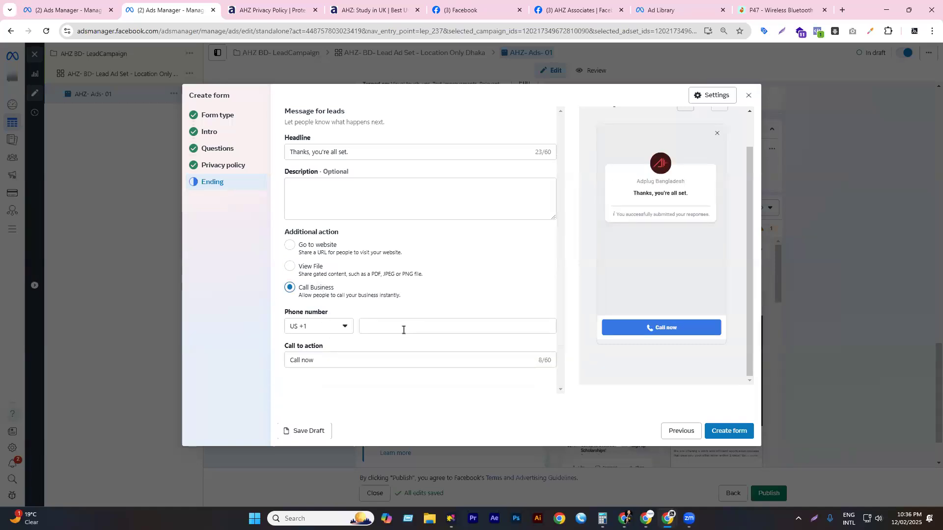
{"action": "left_click", "coordinate": [331, 245]}
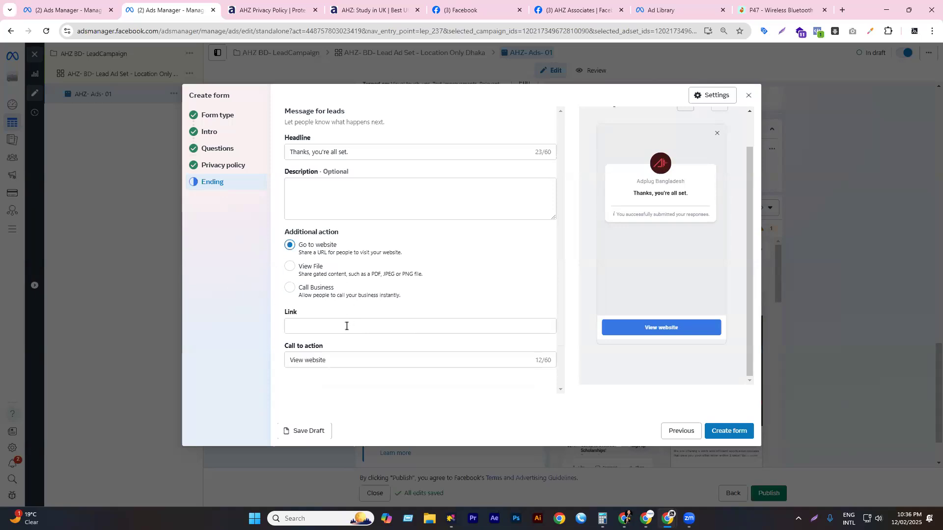
{"action": "left_click", "coordinate": [332, 326]}
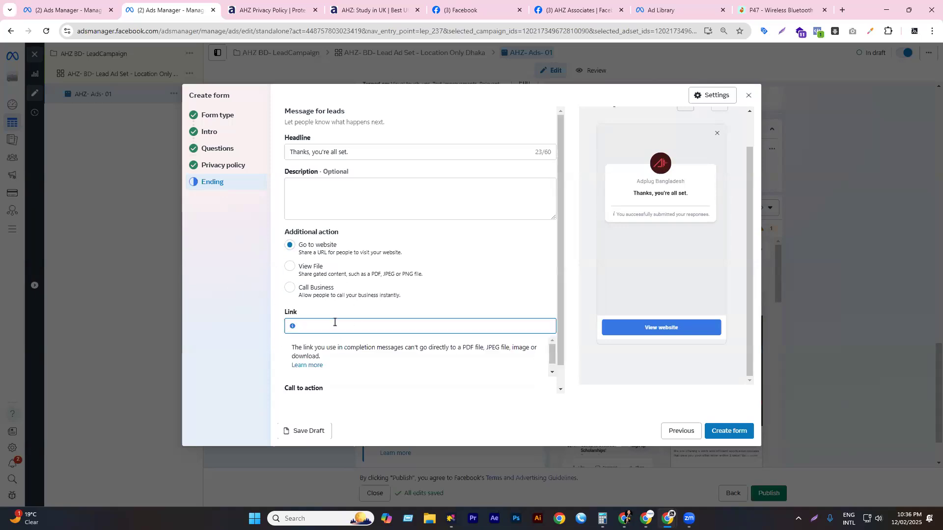
{"action": "key", "text": "super+v"}
{"action": "left_click", "coordinate": [350, 410]}
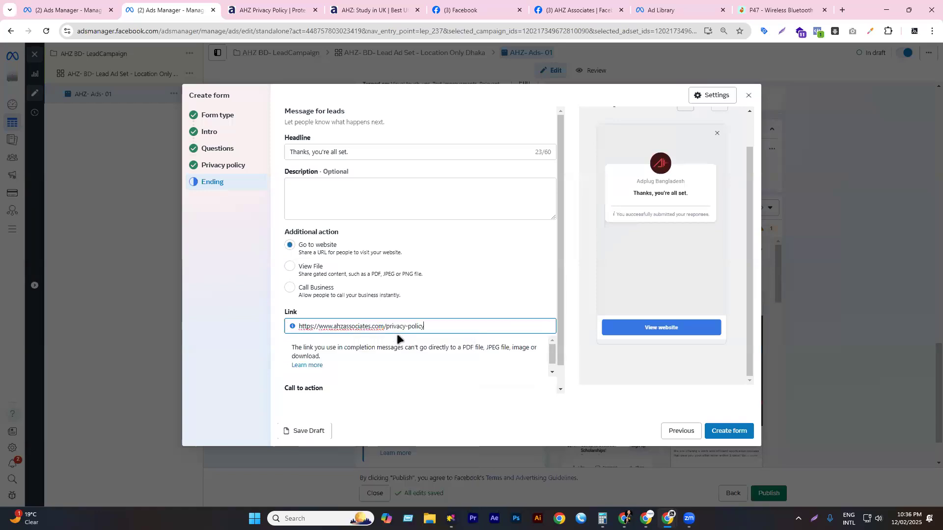
{"action": "left_click_drag", "start_coordinate": [385, 326], "coordinate": [466, 328]}
{"action": "key", "text": "BackSpace"}
{"action": "key", "text": "BackSpace"}
{"action": "left_click_drag", "start_coordinate": [297, 327], "coordinate": [319, 327]}
{"action": "key", "text": "BackSpace"}
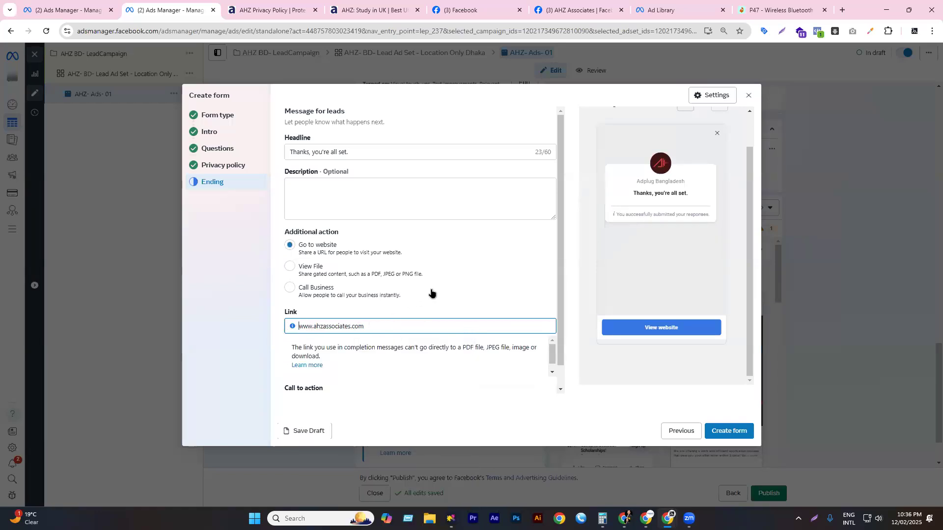
{"action": "left_click", "coordinate": [396, 399]}
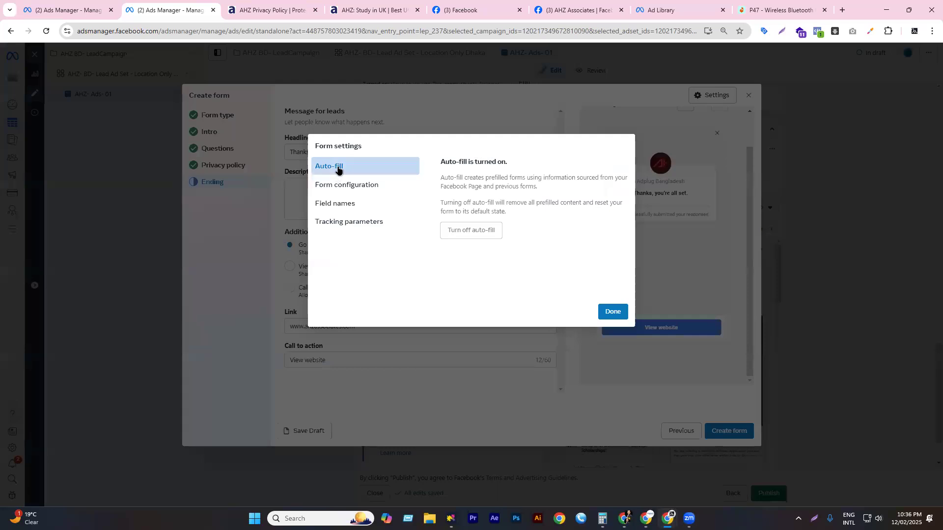
{"action": "left_click", "coordinate": [361, 185]}
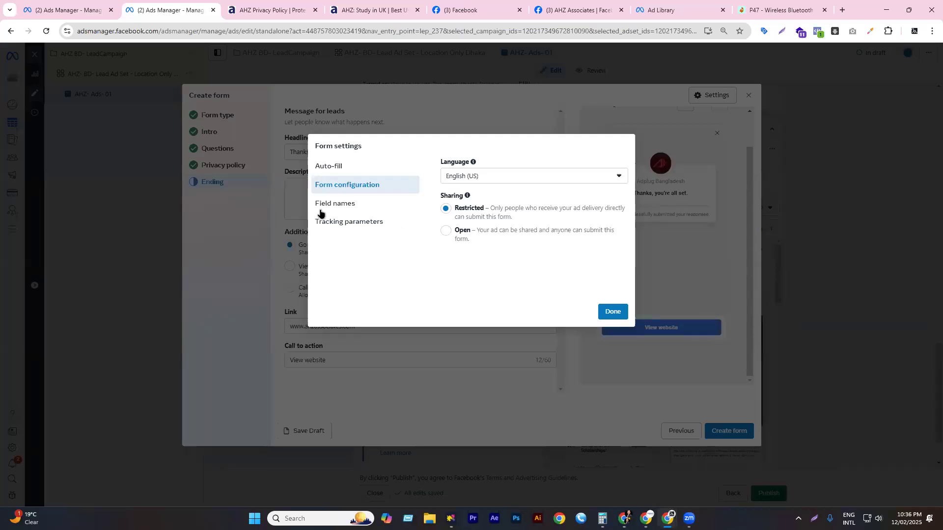
{"action": "left_click", "coordinate": [363, 203]}
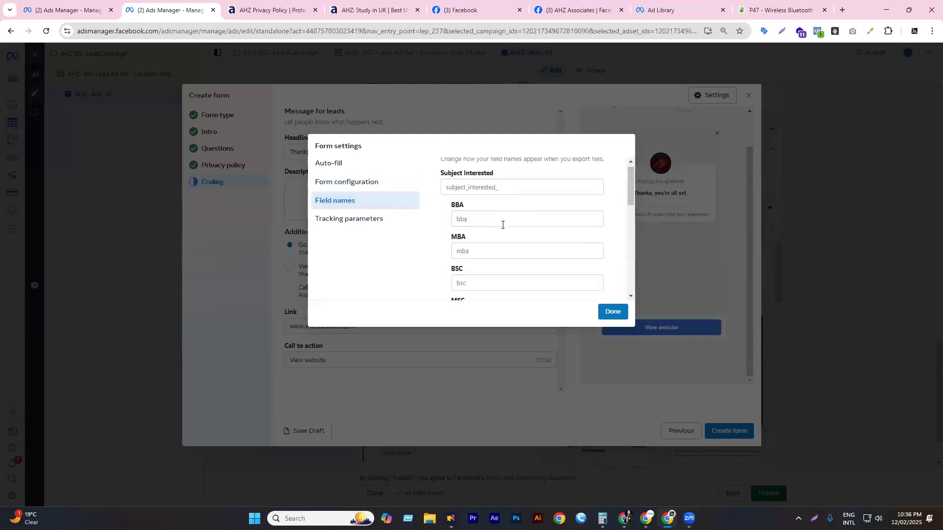
{"action": "scroll", "coordinate": [501, 226], "scroll_direction": "down", "scroll_amount": 3}
{"action": "scroll", "coordinate": [344, 226], "scroll_direction": "up", "scroll_amount": 4}
{"action": "left_click", "coordinate": [341, 223]}
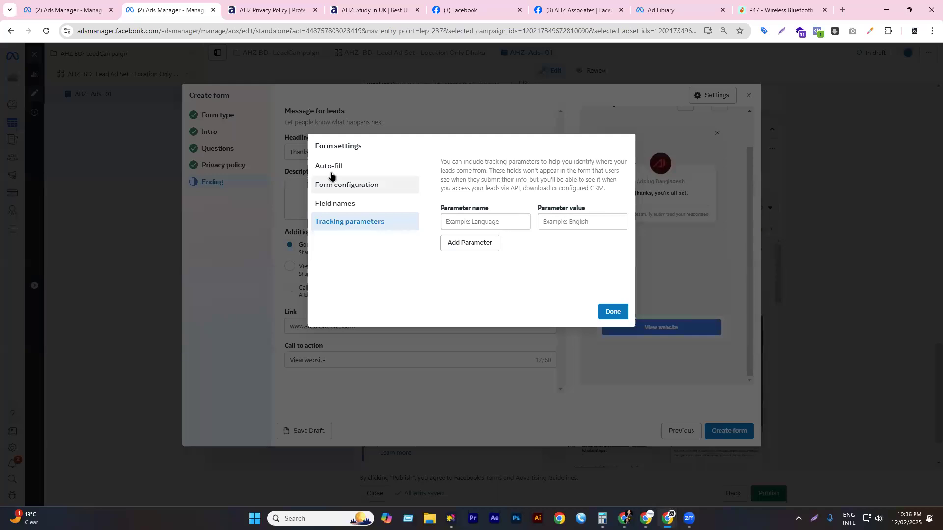
{"action": "left_click", "coordinate": [329, 167]}
- Close the form settings and create the UK Student- Form
{"action": "left_click", "coordinate": [614, 313]}
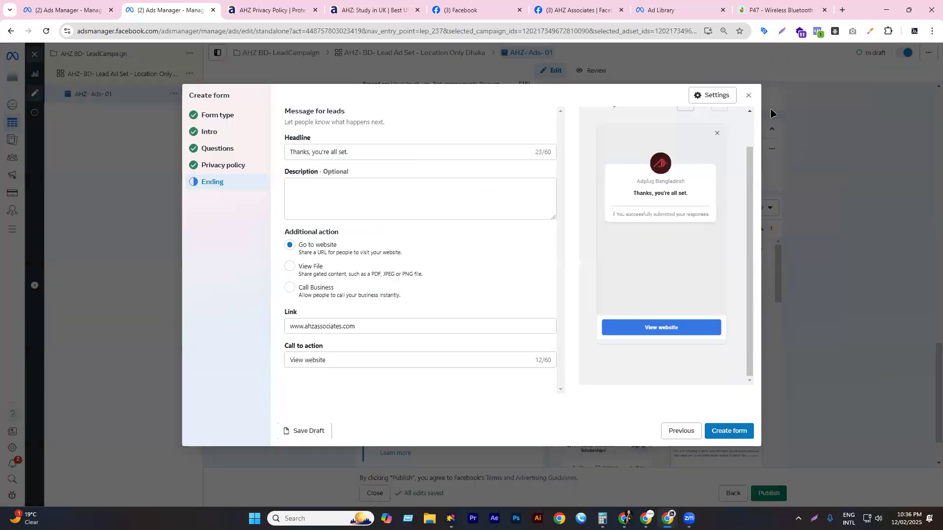
{"action": "left_click", "coordinate": [725, 430]}
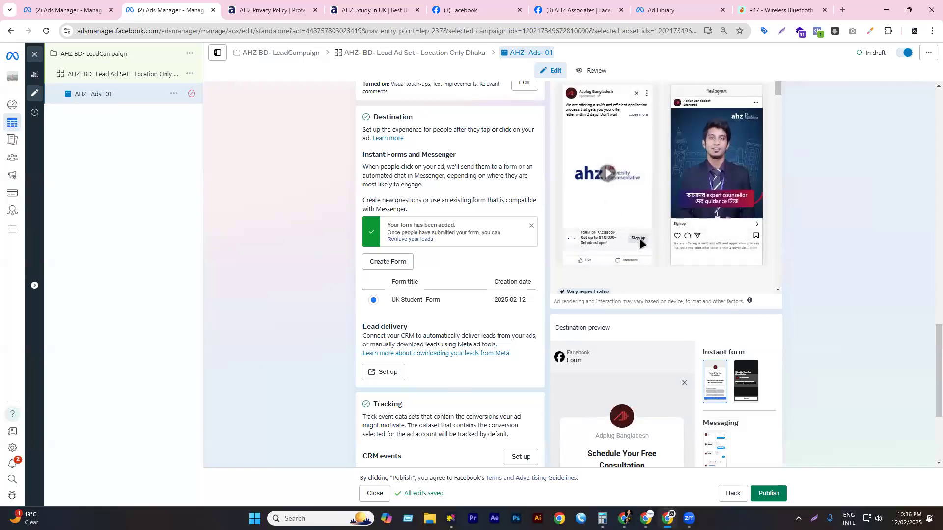
{"action": "scroll", "coordinate": [609, 323], "scroll_direction": "down", "scroll_amount": 3}
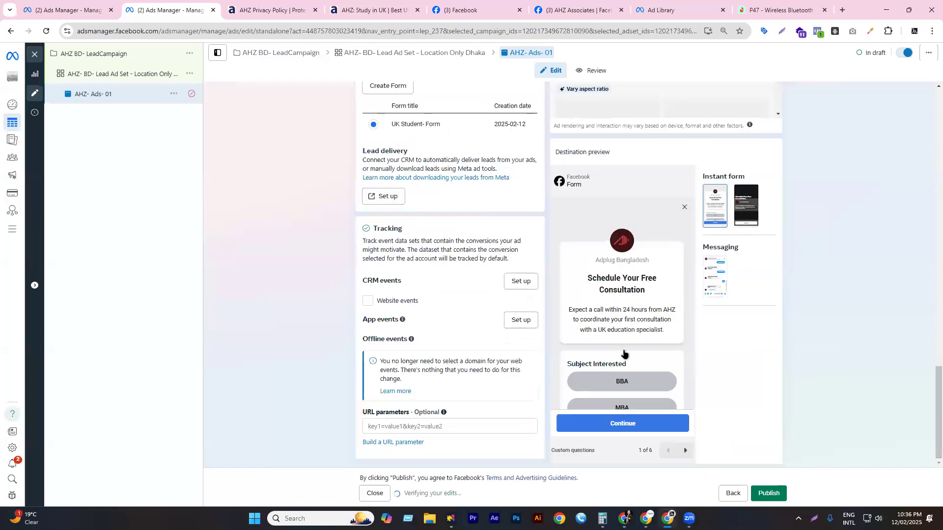
{"action": "scroll", "coordinate": [623, 354], "scroll_direction": "down", "scroll_amount": 2}
{"action": "scroll", "coordinate": [613, 259], "scroll_direction": "up", "scroll_amount": 2}
{"action": "scroll", "coordinate": [647, 334], "scroll_direction": "down", "scroll_amount": 2}
- Page the form preview through screens 2 to 6, ending on the thank-you screen
{"action": "left_click", "coordinate": [689, 451]}
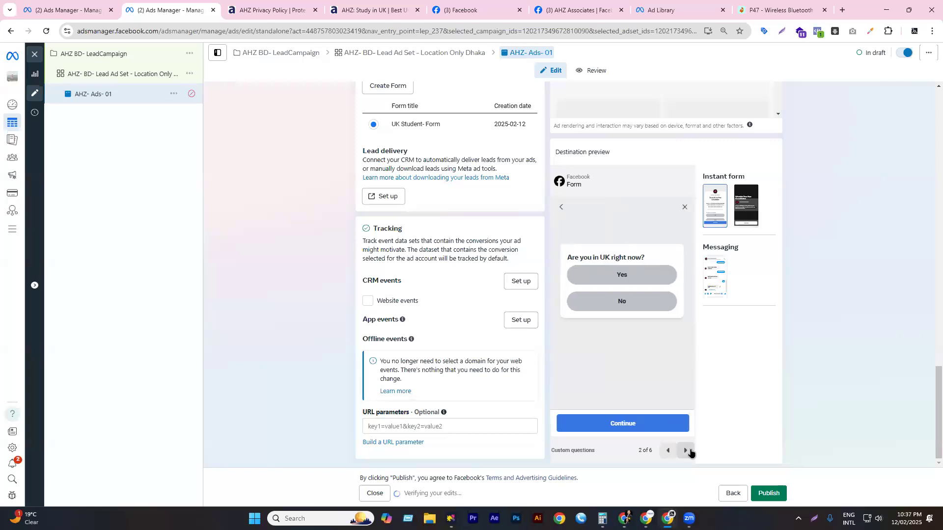
{"action": "left_click", "coordinate": [689, 452]}
{"action": "left_click", "coordinate": [688, 451]}
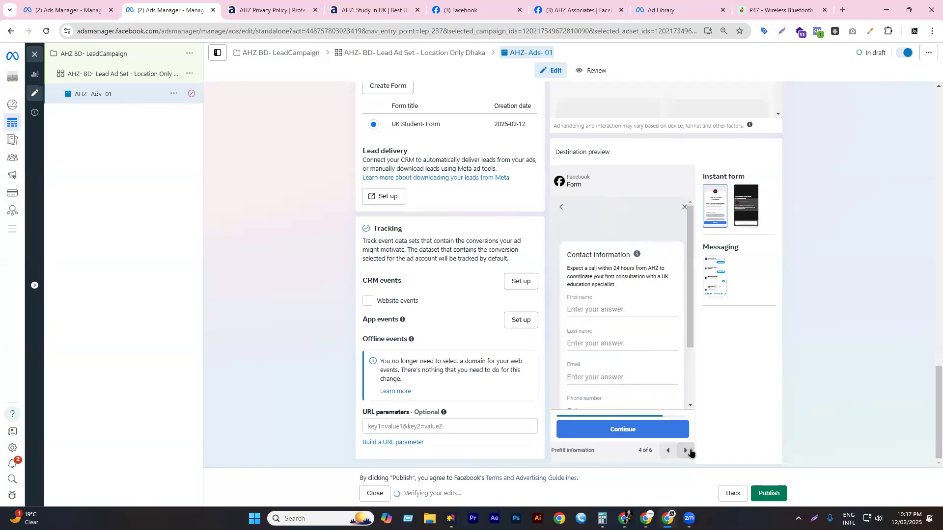
{"action": "scroll", "coordinate": [639, 373], "scroll_direction": "down", "scroll_amount": 2}
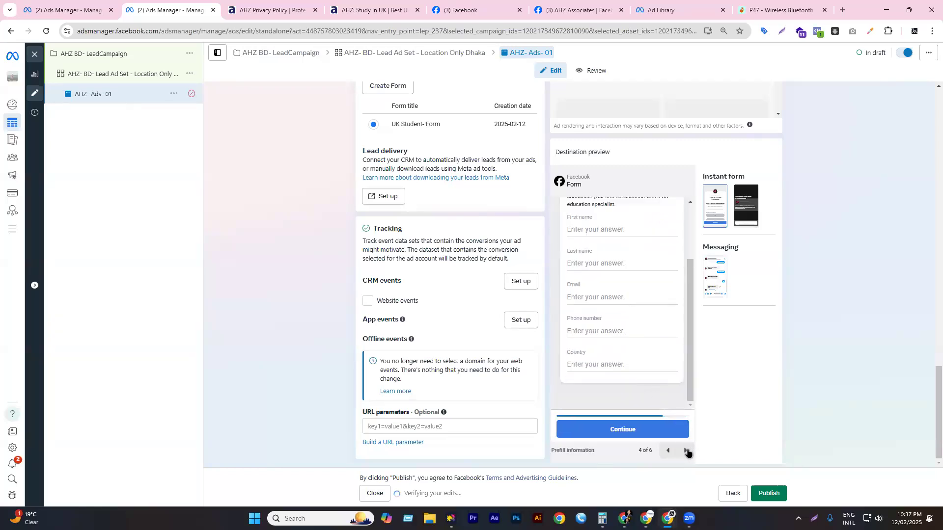
{"action": "left_click", "coordinate": [685, 450]}
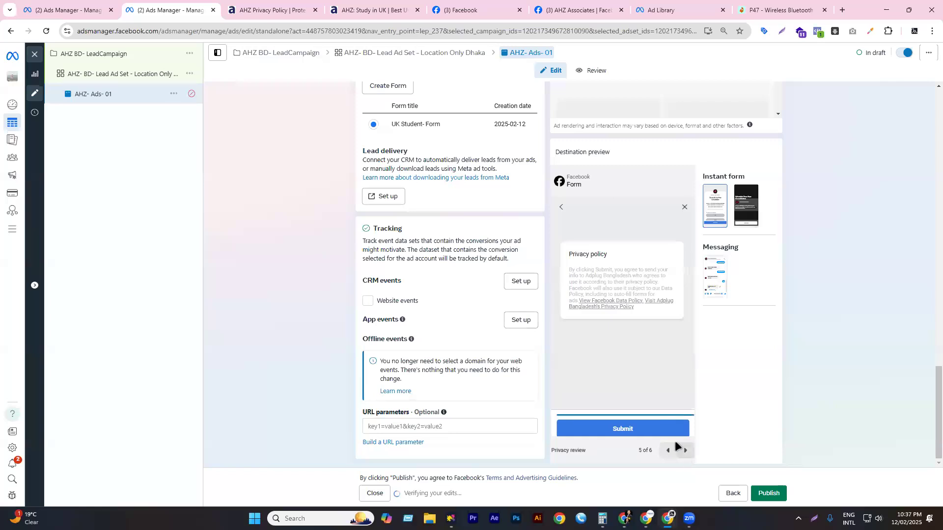
{"action": "left_click", "coordinate": [685, 451]}
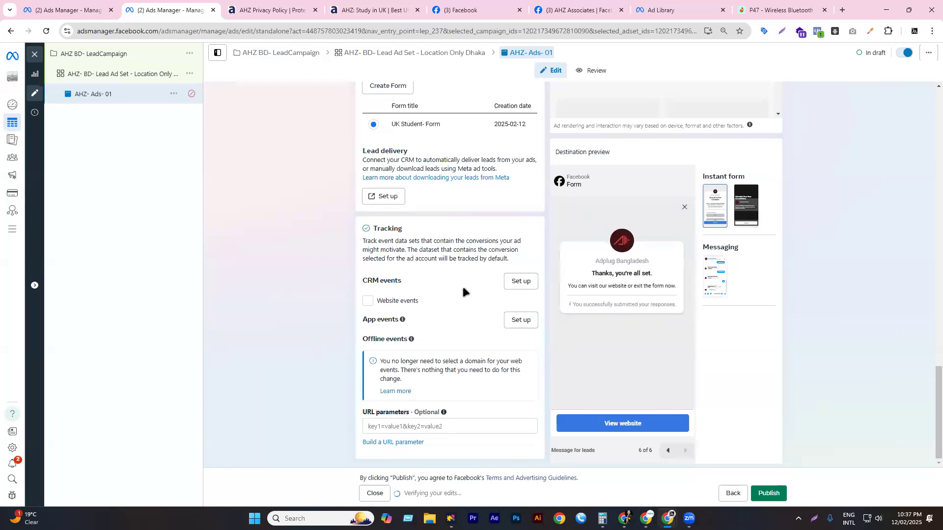
{"action": "scroll", "coordinate": [463, 287], "scroll_direction": "up", "scroll_amount": 15}
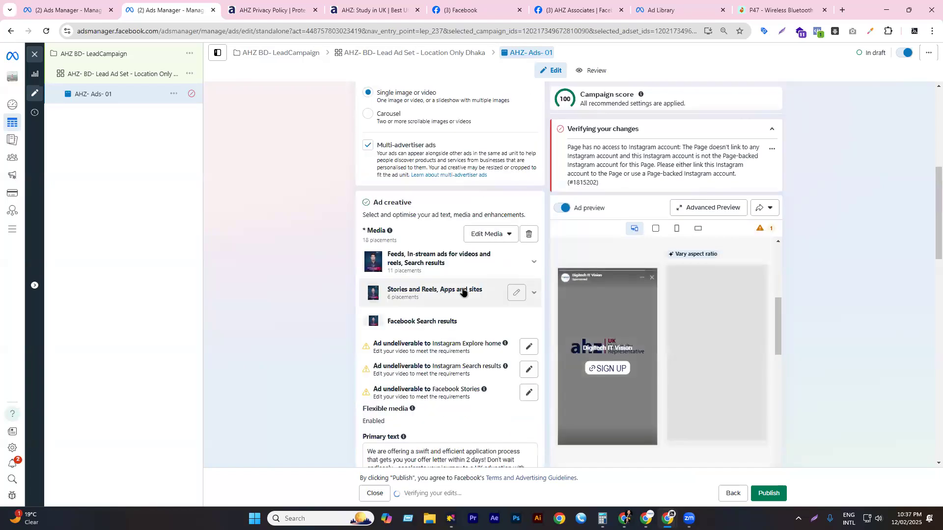
{"action": "triple_click", "coordinate": [593, 146]}
{"action": "left_click", "coordinate": [650, 192]}
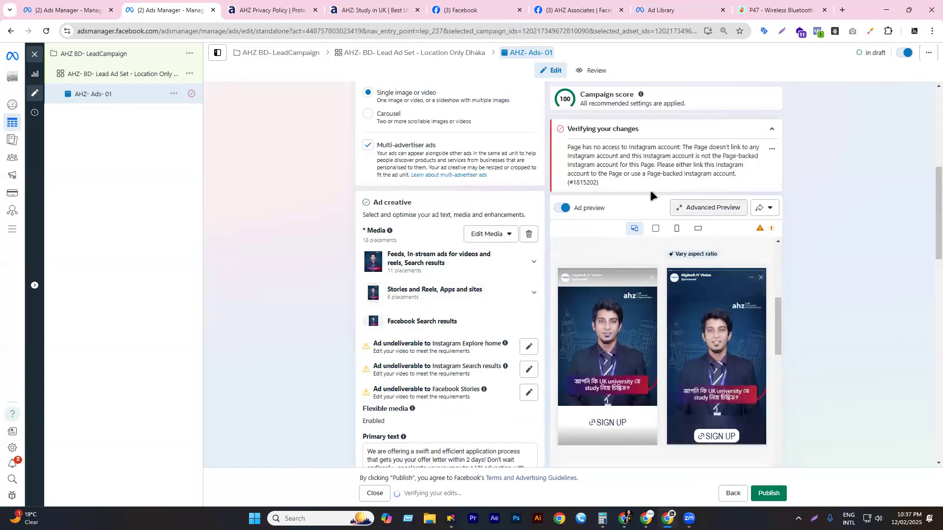
{"action": "scroll", "coordinate": [420, 199], "scroll_direction": "up", "scroll_amount": 4}
{"action": "scroll", "coordinate": [456, 257], "scroll_direction": "up", "scroll_amount": 3}
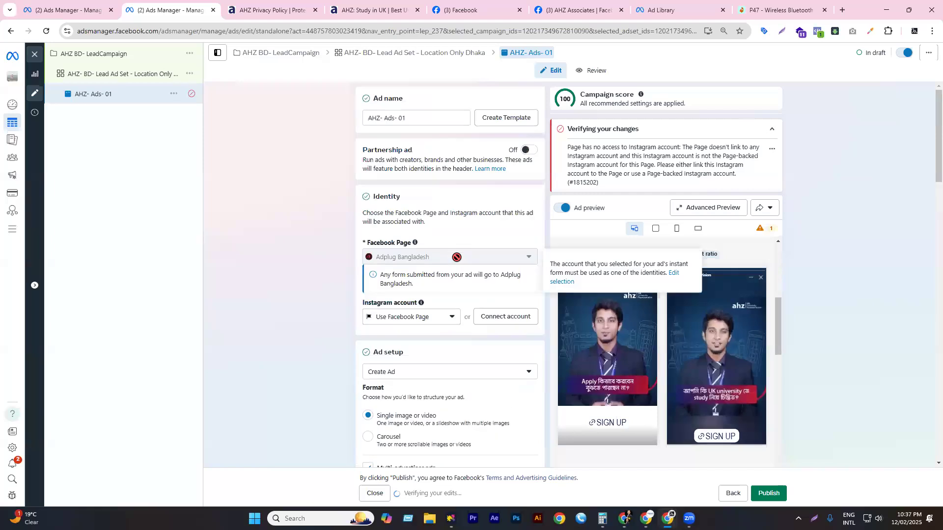
{"action": "scroll", "coordinate": [589, 256], "scroll_direction": "up", "scroll_amount": 3}
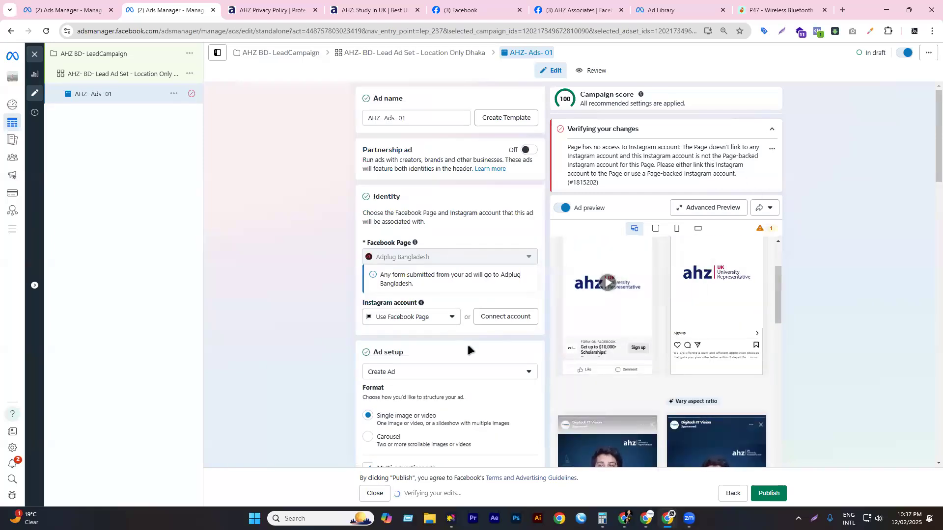
{"action": "scroll", "coordinate": [453, 305], "scroll_direction": "down", "scroll_amount": 1}
{"action": "scroll", "coordinate": [452, 302], "scroll_direction": "down", "scroll_amount": 15}
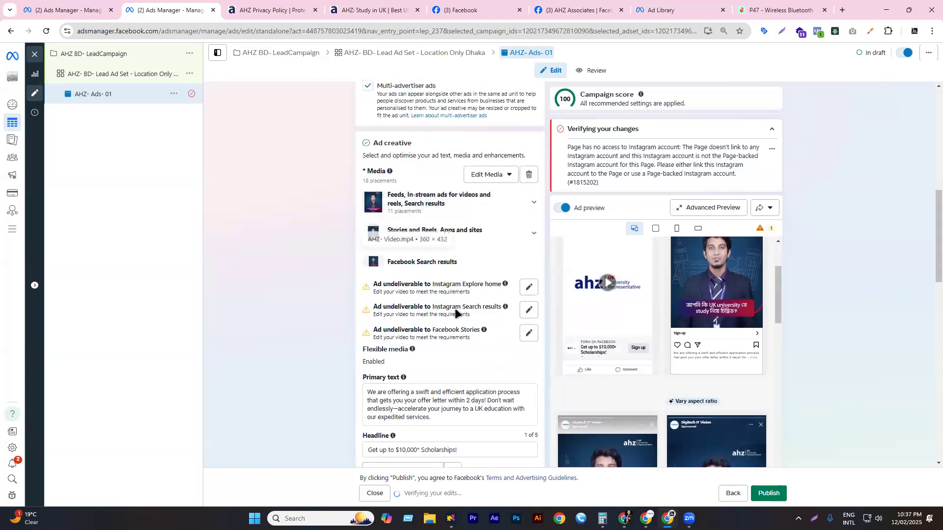
{"action": "scroll", "coordinate": [400, 227], "scroll_direction": "down", "scroll_amount": 2}
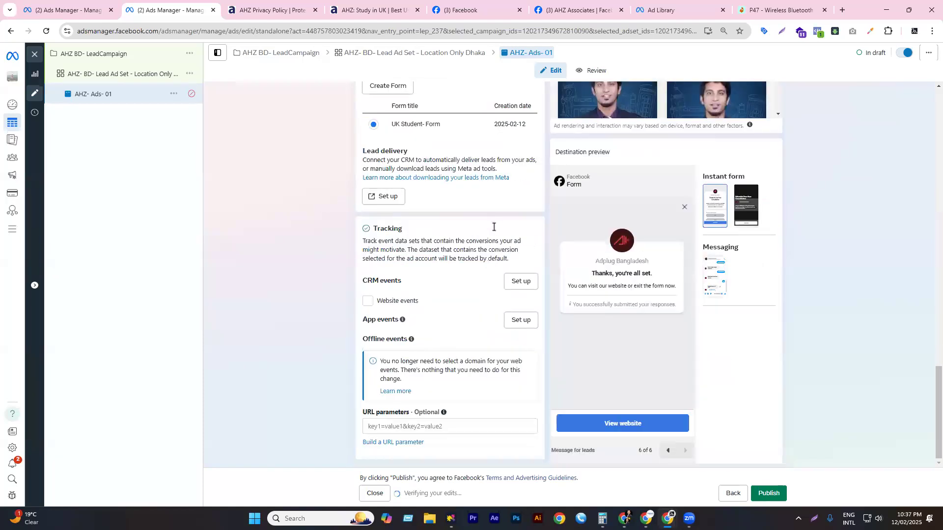
{"action": "scroll", "coordinate": [406, 268], "scroll_direction": "up", "scroll_amount": 3}
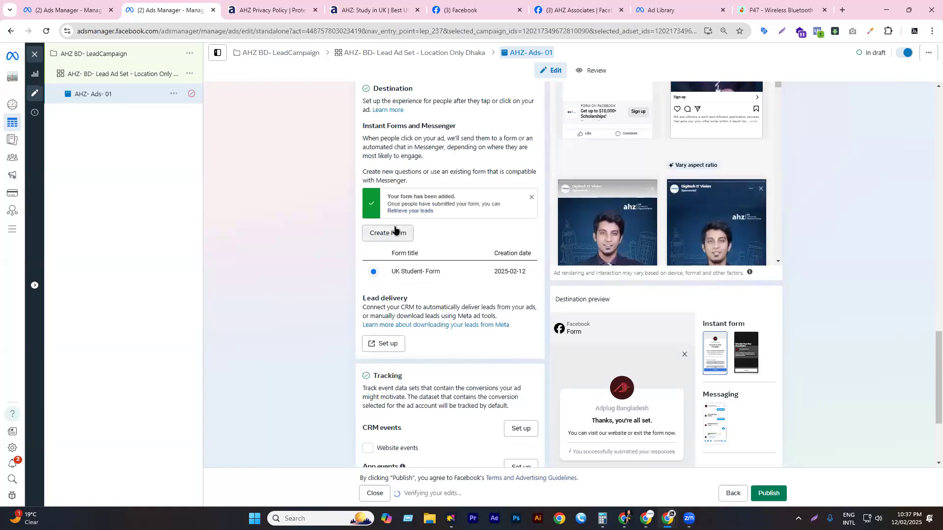
- Change the lead ad set's conversion location to Instant forms after trying Instagram and Calls
{"action": "left_click", "coordinate": [94, 82]}
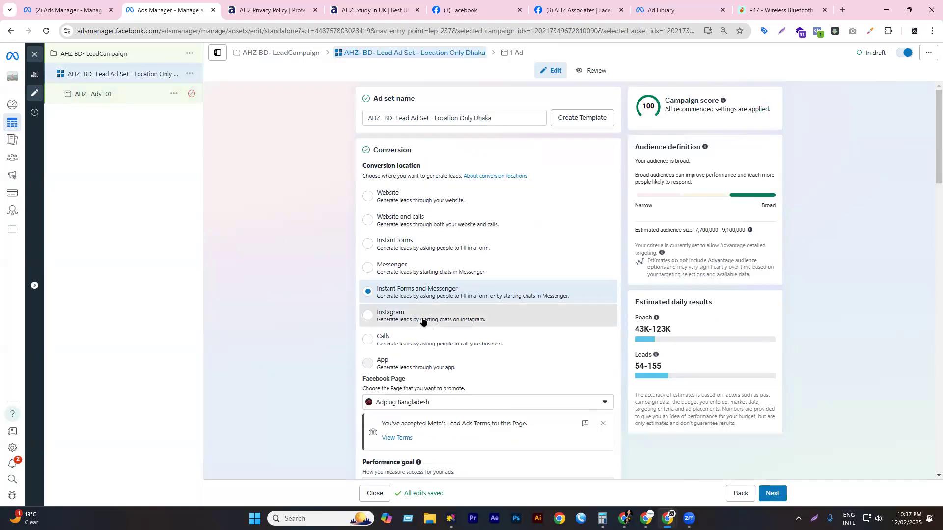
{"action": "left_click", "coordinate": [422, 320]}
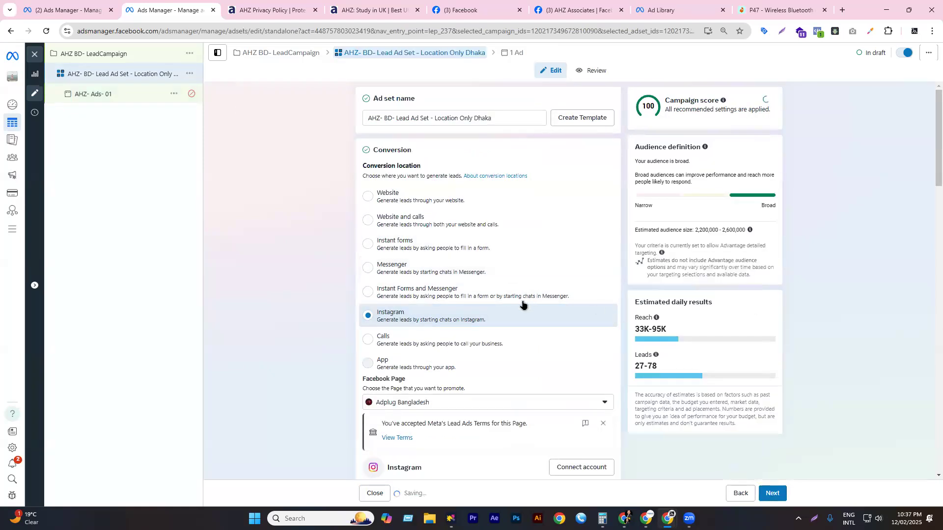
{"action": "left_click", "coordinate": [416, 346]}
{"action": "mouse_move", "coordinate": [401, 368]}
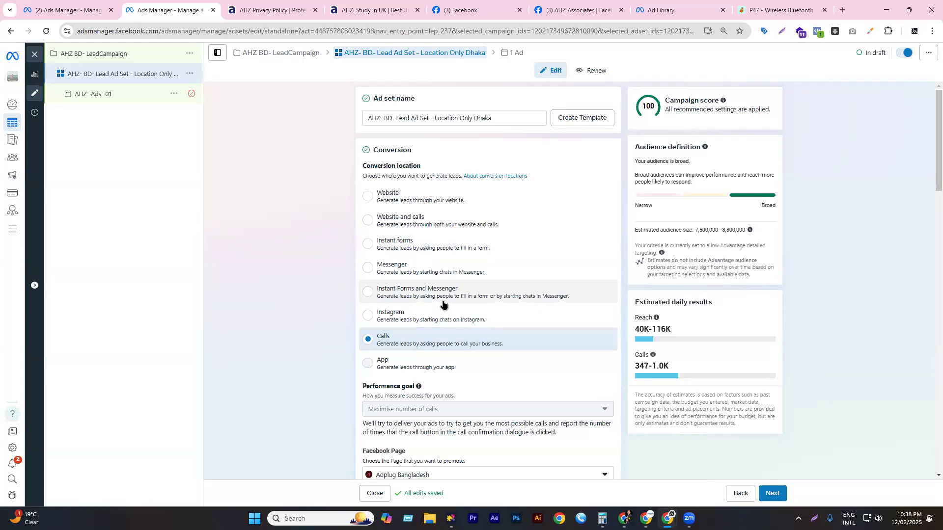
{"action": "left_click", "coordinate": [412, 242]}
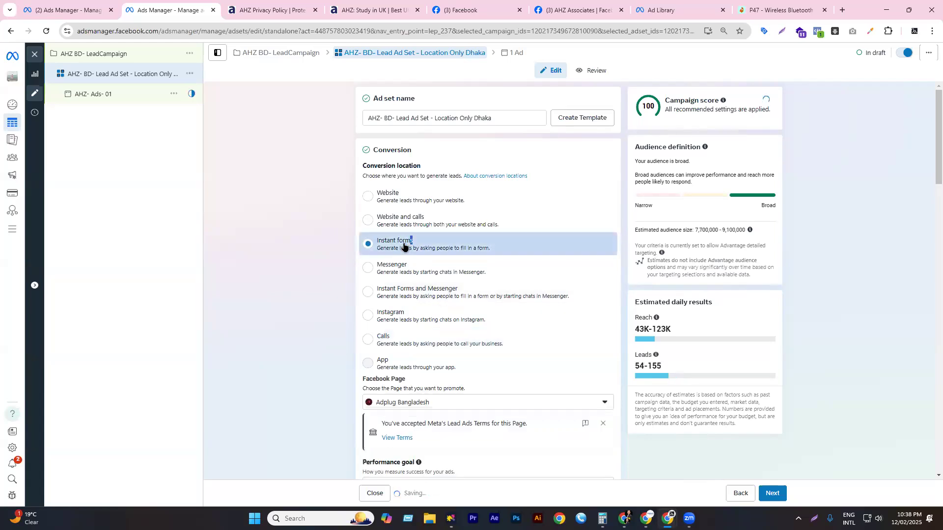
{"action": "scroll", "coordinate": [446, 309], "scroll_direction": "down", "scroll_amount": 6}
{"action": "scroll", "coordinate": [447, 294], "scroll_direction": "down", "scroll_amount": 6}
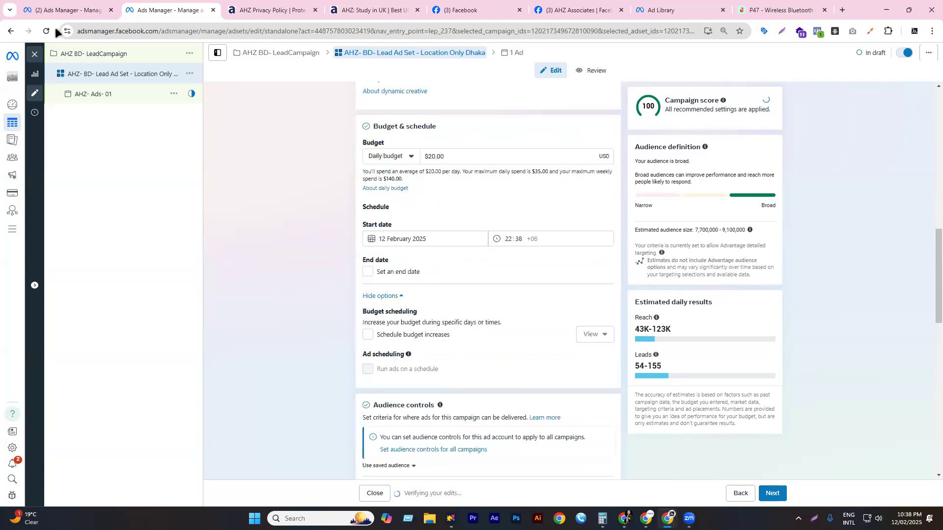
- Open the AHZ- Ads- 01 ad and scroll to its destination settings
{"action": "left_click", "coordinate": [97, 93]}
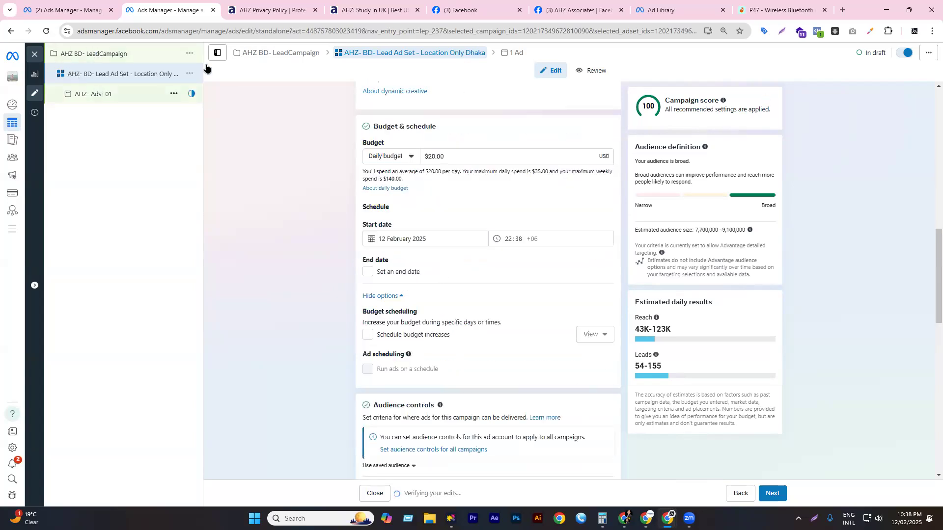
{"action": "scroll", "coordinate": [447, 267], "scroll_direction": "down", "scroll_amount": 10}
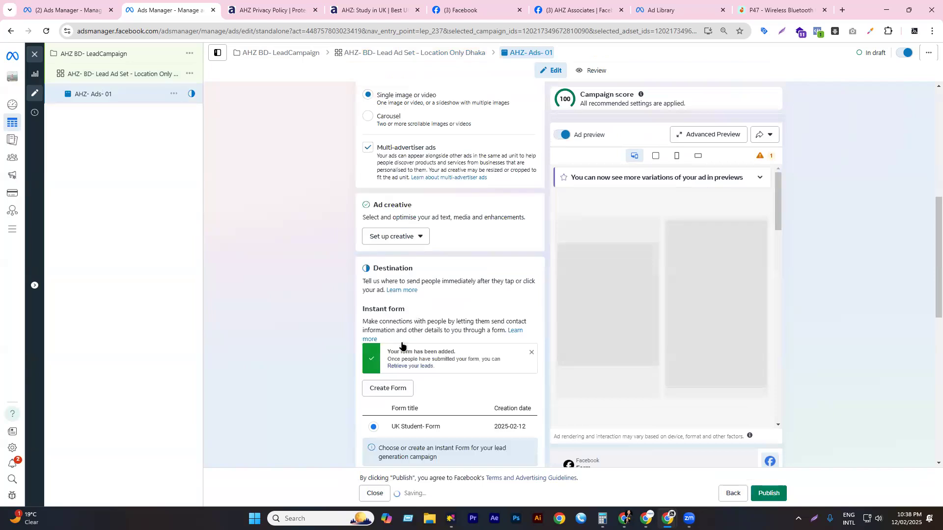
{"action": "scroll", "coordinate": [408, 295], "scroll_direction": "down", "scroll_amount": 2}
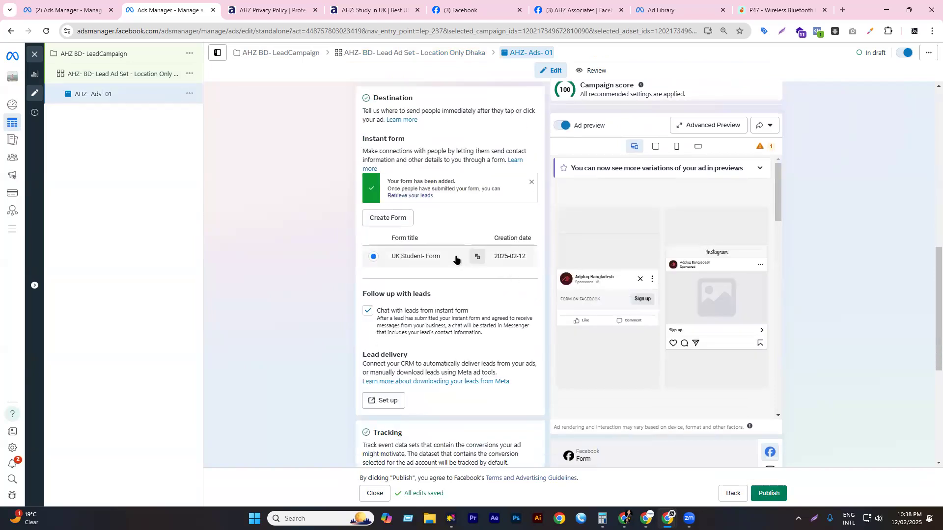
- Start a new Higher intent instant form and select its form name
{"action": "left_click", "coordinate": [385, 219]}
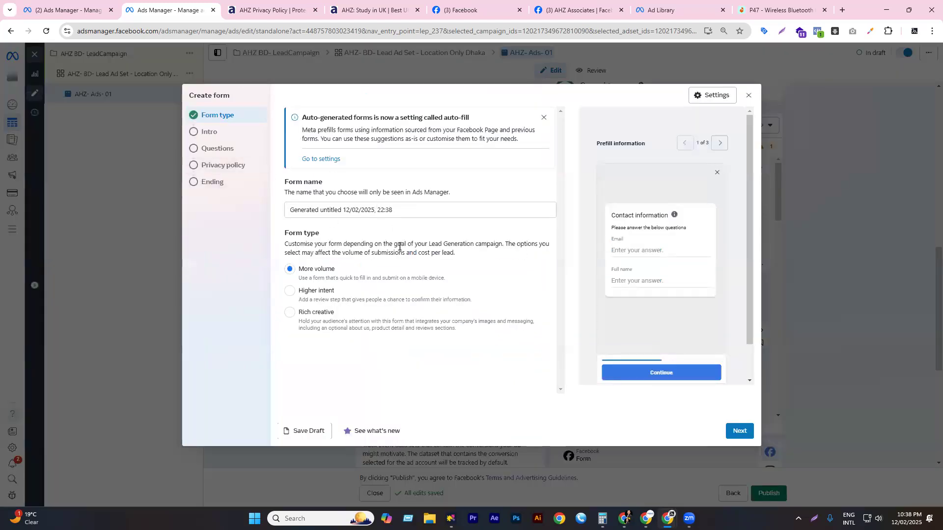
{"action": "left_click", "coordinate": [311, 299]}
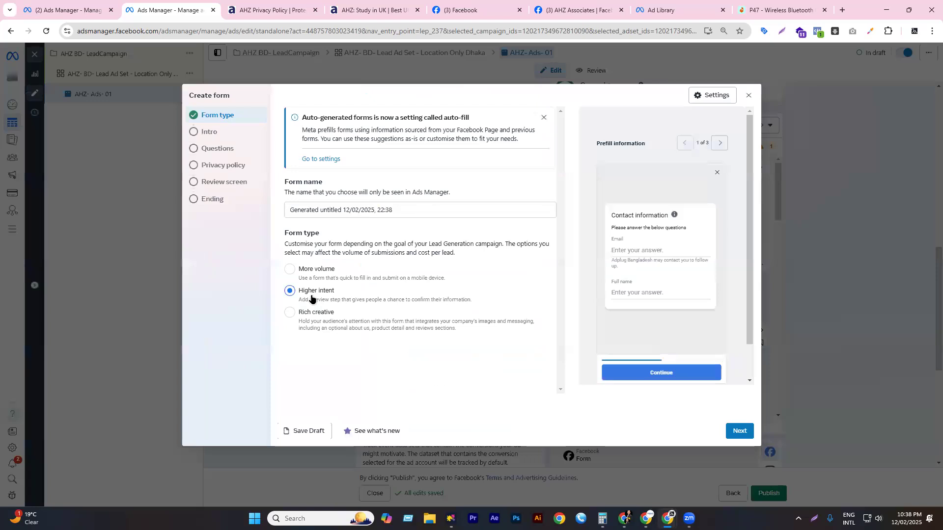
{"action": "left_click", "coordinate": [399, 212]}
{"action": "key", "text": "ctrl+a"}
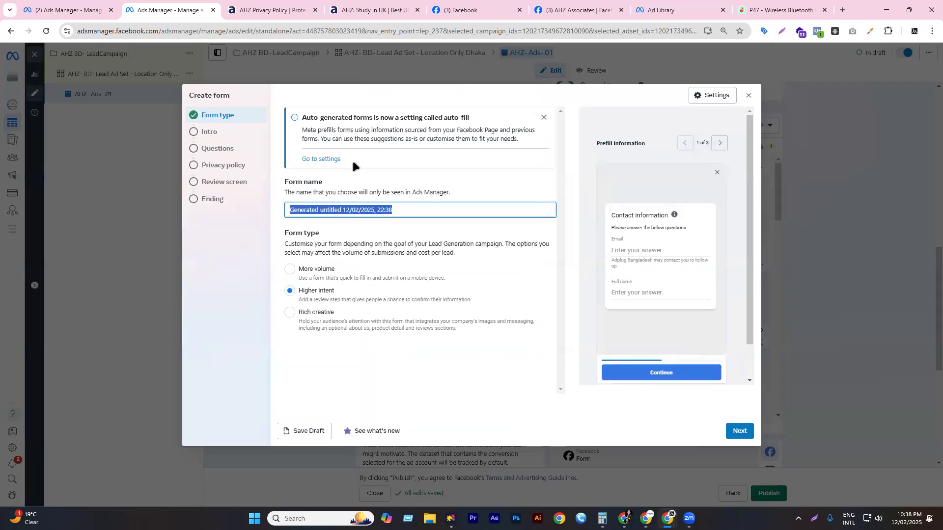
{"action": "left_click", "coordinate": [401, 211]}
{"action": "key", "text": "ctrl+a"}
- Step through Intro, Questions, Privacy policy and Review screen, testing slide-to-submit, to Ending
{"action": "left_click", "coordinate": [740, 431]}
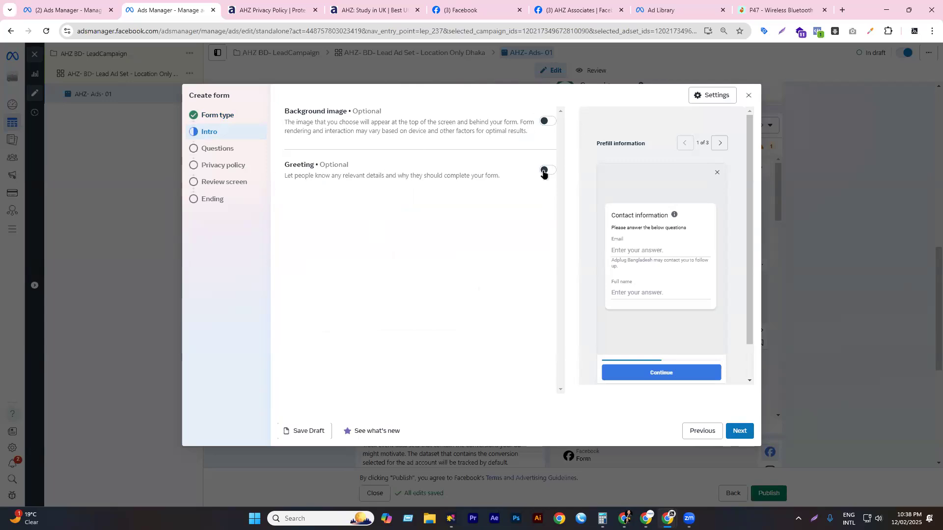
{"action": "left_click", "coordinate": [739, 430]}
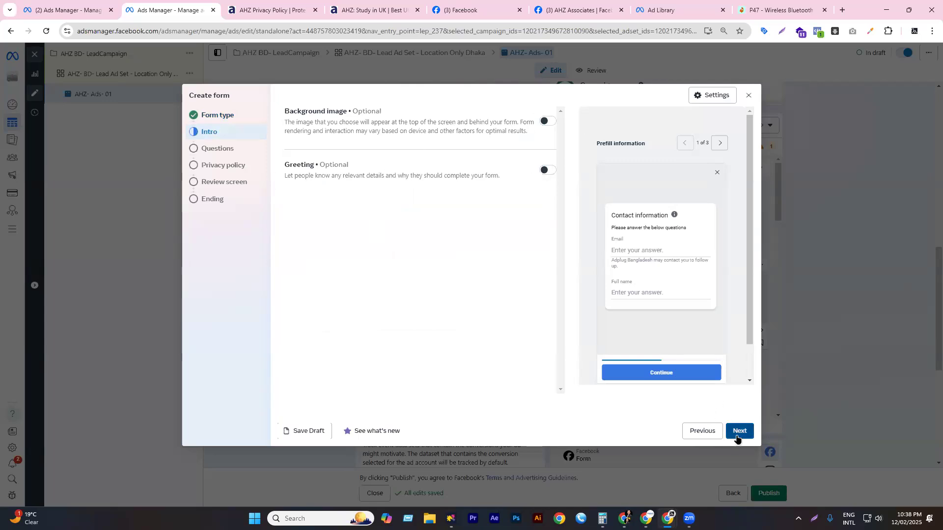
{"action": "scroll", "coordinate": [363, 216], "scroll_direction": "down", "scroll_amount": 2}
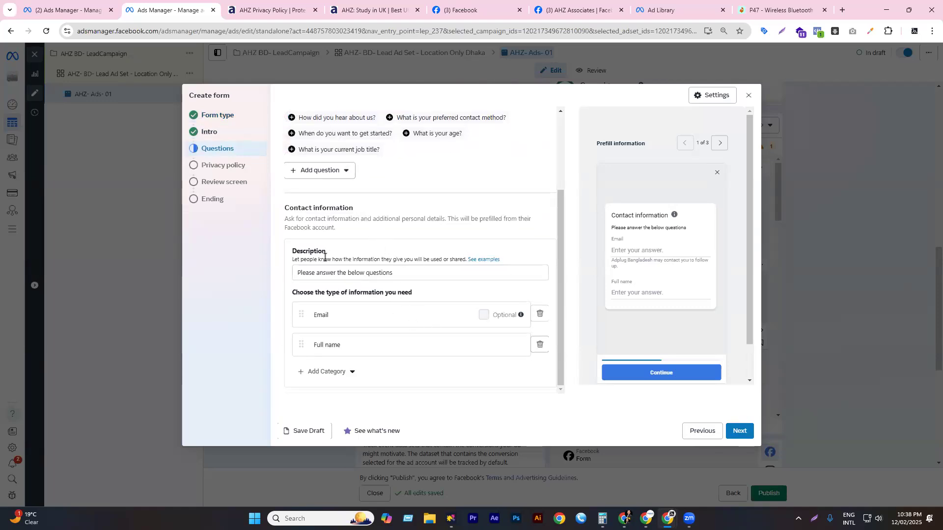
{"action": "left_click", "coordinate": [744, 434]}
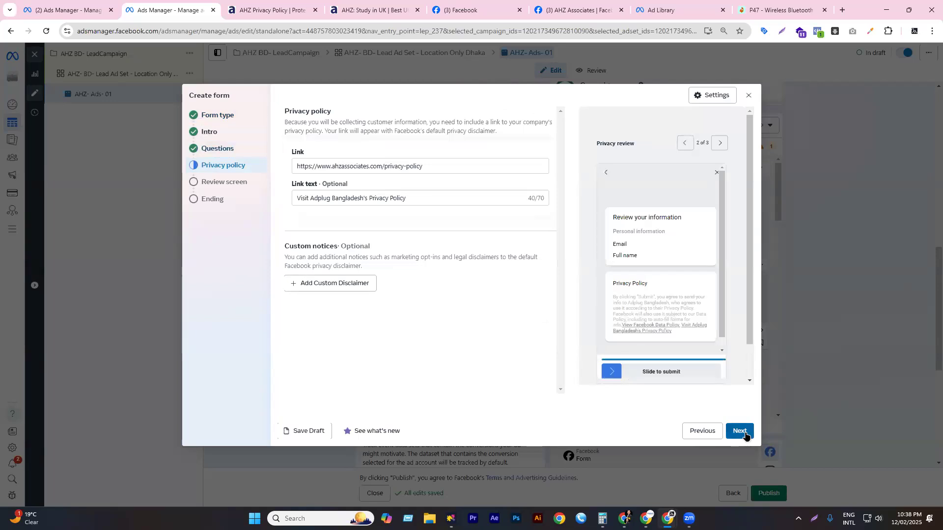
{"action": "left_click", "coordinate": [740, 431]}
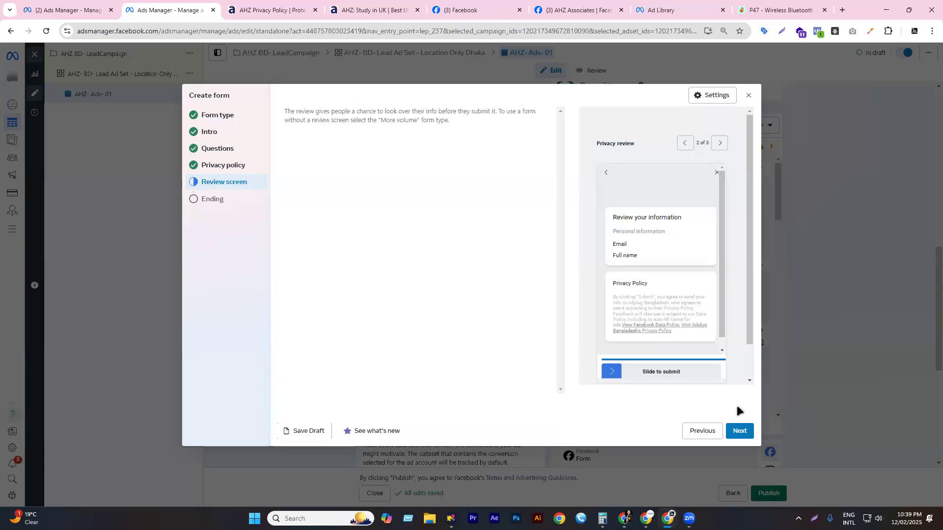
{"action": "left_click_drag", "start_coordinate": [609, 373], "coordinate": [727, 365]}
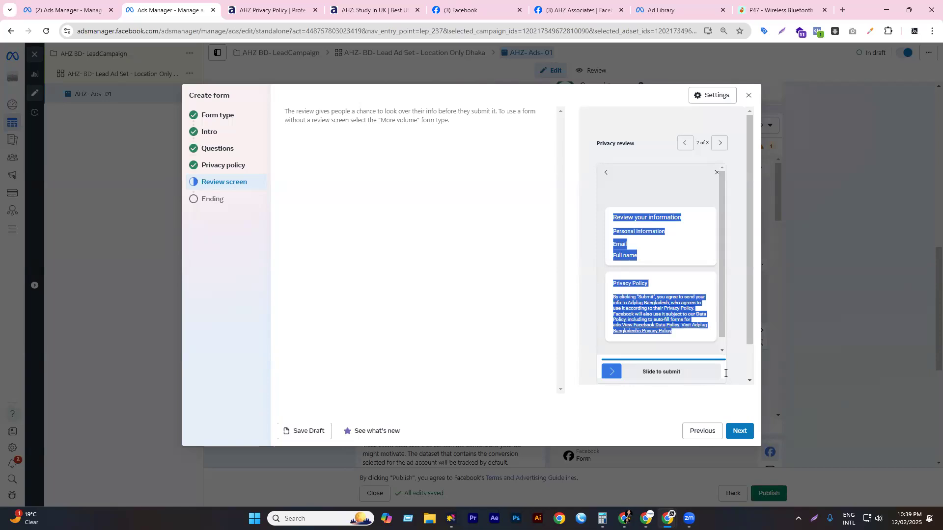
{"action": "left_click", "coordinate": [725, 373]}
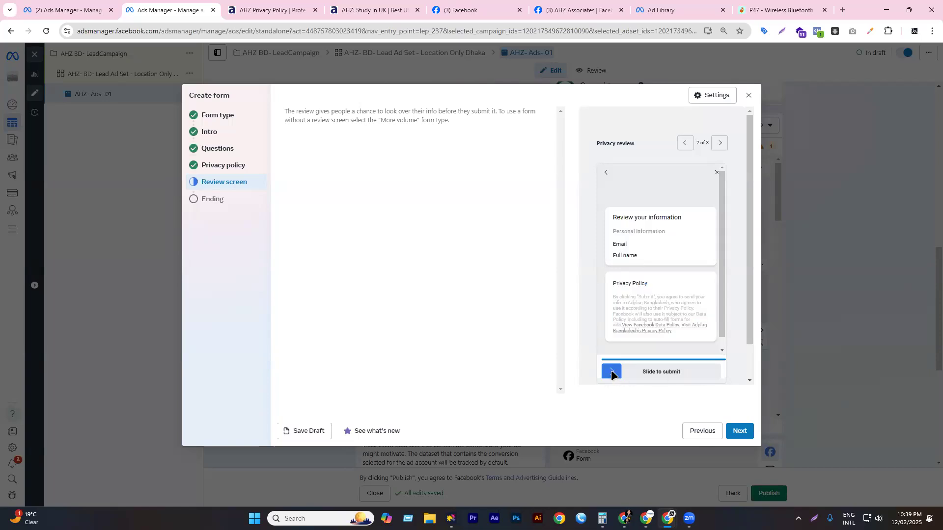
{"action": "left_click_drag", "start_coordinate": [714, 364], "coordinate": [729, 363]}
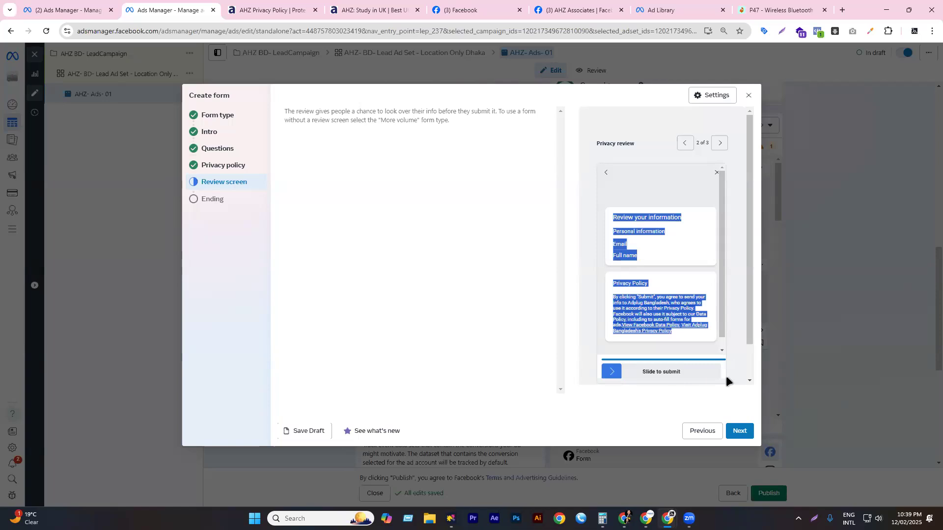
{"action": "left_click", "coordinate": [740, 435]}
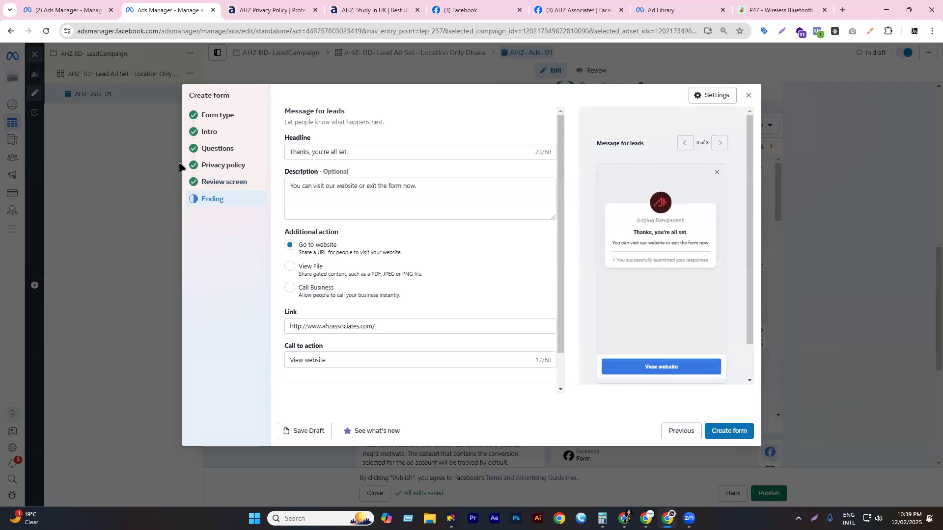
- Switch the new form to the Rich creative type and look over its intro fields
{"action": "left_click", "coordinate": [207, 131]}
{"action": "left_click", "coordinate": [218, 114]}
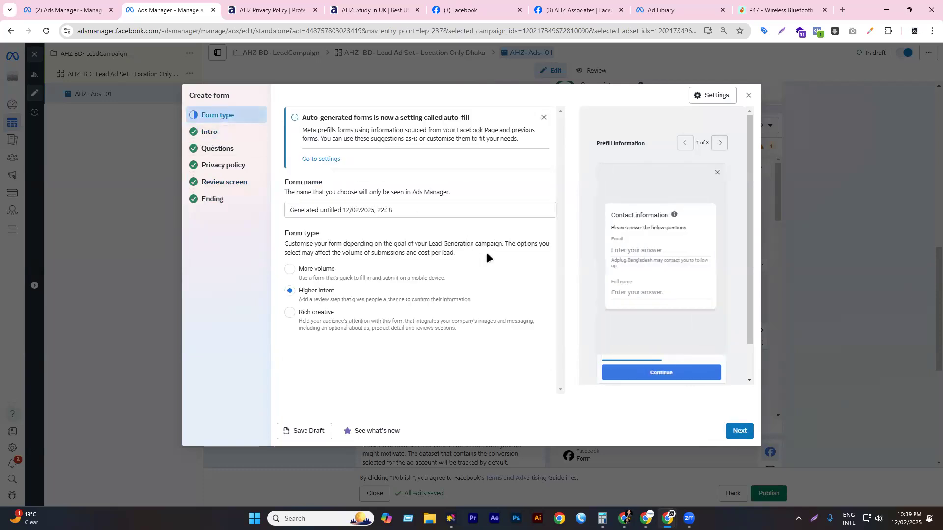
{"action": "left_click", "coordinate": [317, 324]}
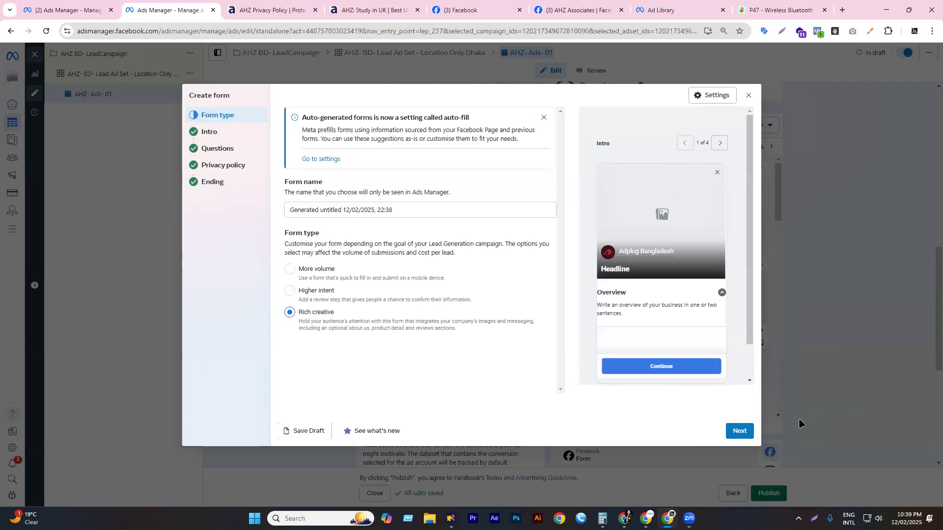
{"action": "left_click", "coordinate": [739, 433]}
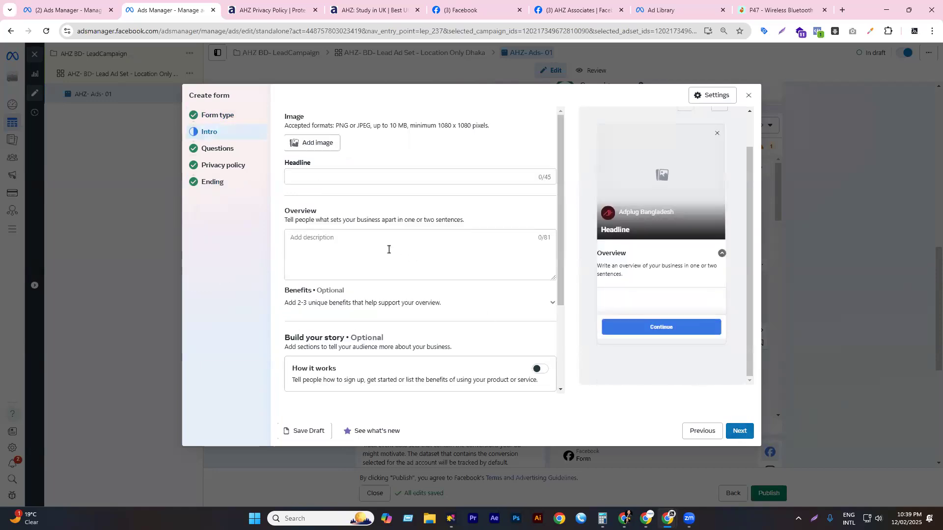
{"action": "left_click", "coordinate": [314, 239]}
{"action": "scroll", "coordinate": [334, 275], "scroll_direction": "down", "scroll_amount": 2}
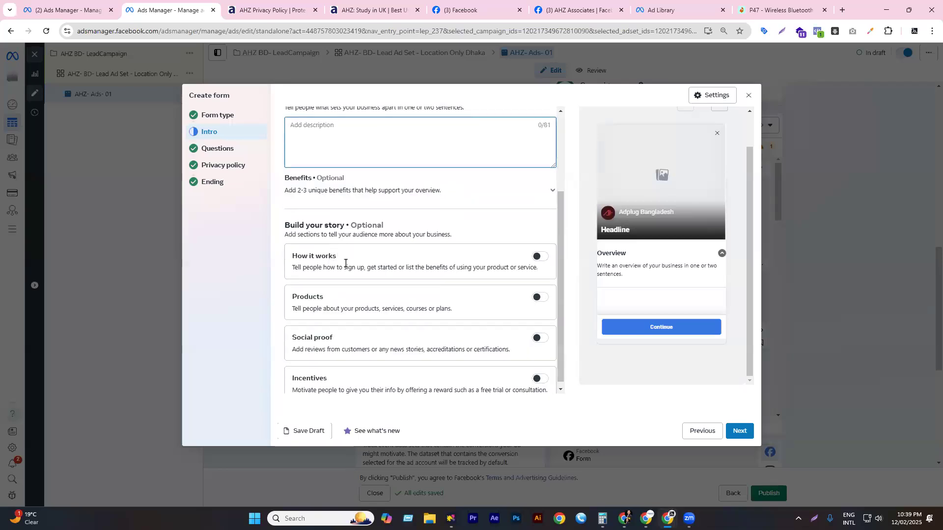
{"action": "scroll", "coordinate": [345, 264], "scroll_direction": "down", "scroll_amount": 1}
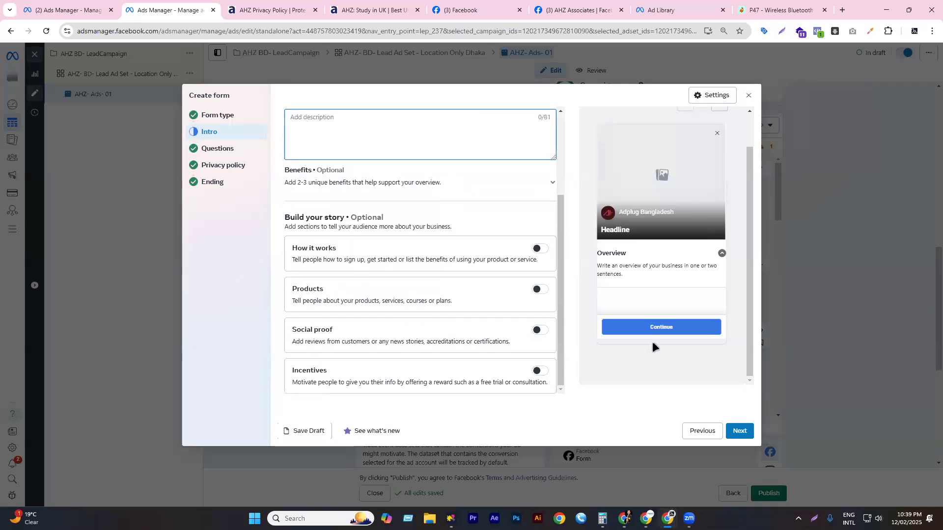
{"action": "left_click", "coordinate": [742, 432]}
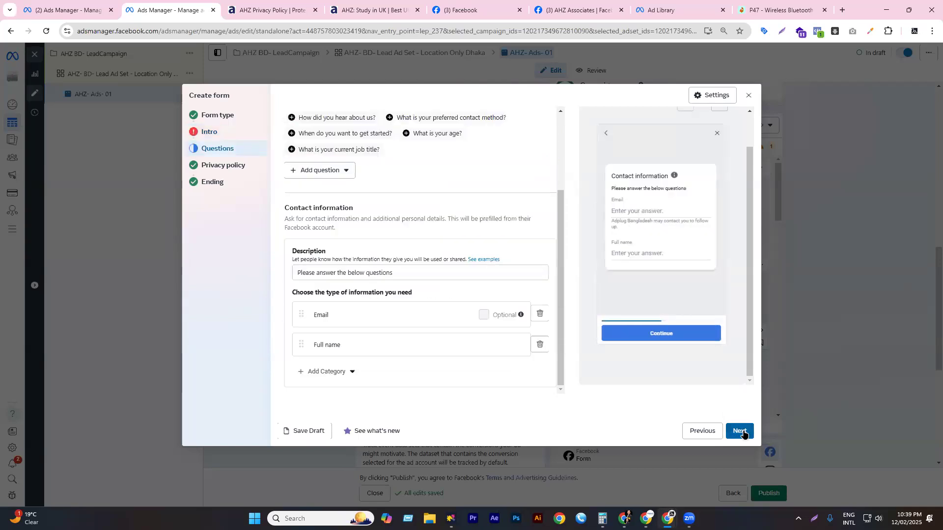
- Paste the call-within-24-hours sentence into the Intro's Overview description
{"action": "left_click", "coordinate": [209, 132]}
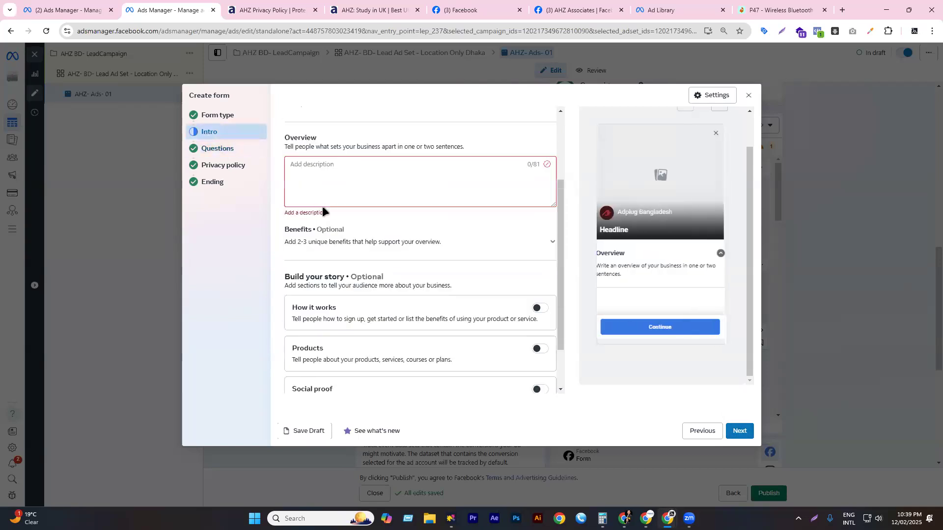
{"action": "left_click", "coordinate": [316, 170]}
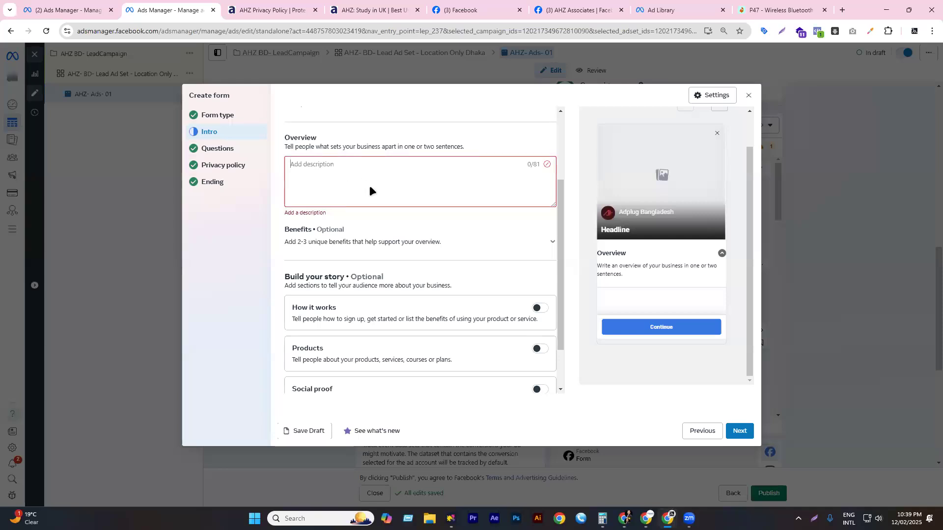
{"action": "key", "text": "super+v"}
{"action": "scroll", "coordinate": [367, 261], "scroll_direction": "down", "scroll_amount": 3}
{"action": "left_click", "coordinate": [358, 341]}
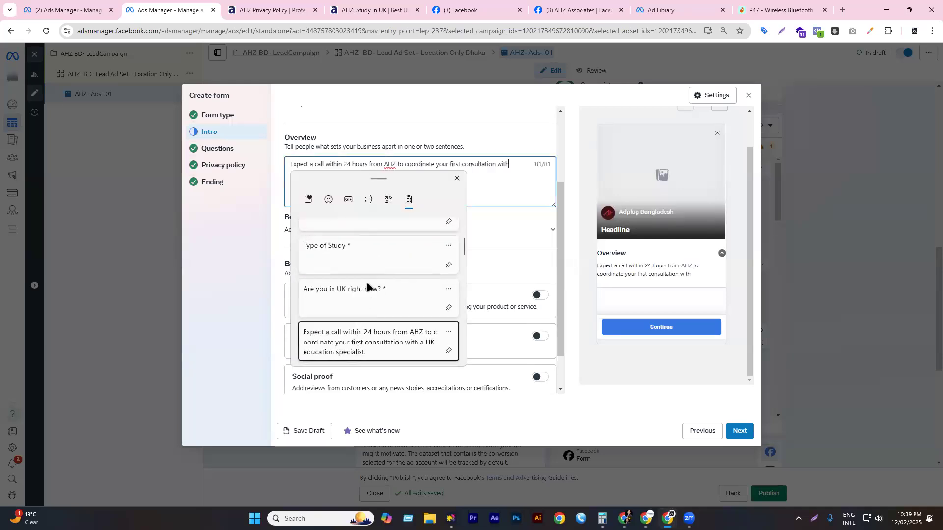
{"action": "scroll", "coordinate": [421, 263], "scroll_direction": "down", "scroll_amount": 1}
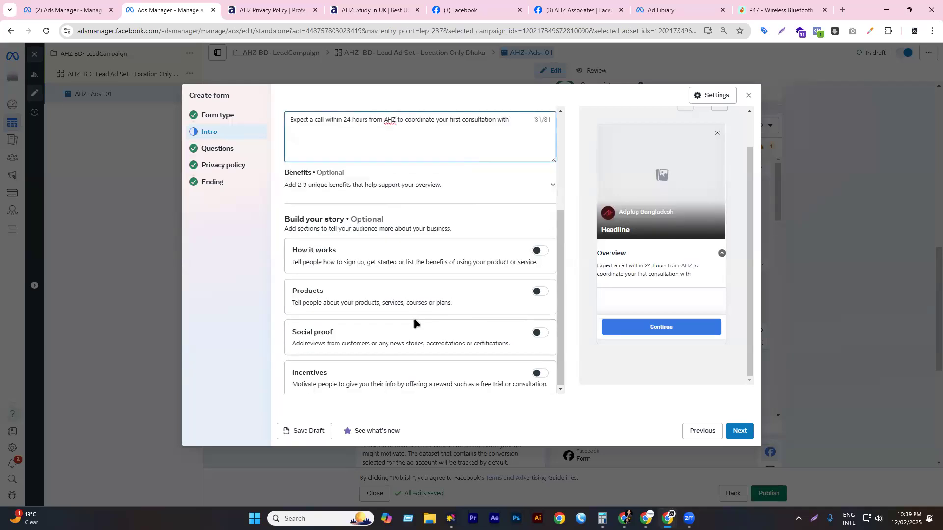
{"action": "left_click", "coordinate": [739, 431]}
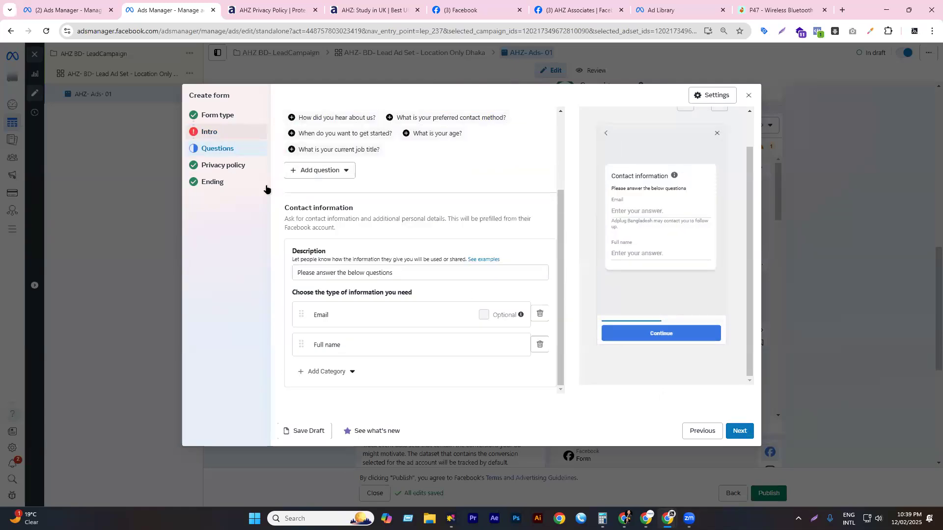
- Paste 'Schedule Your Free Consultation' as the Intro headline
{"action": "left_click", "coordinate": [216, 132]}
{"action": "scroll", "coordinate": [407, 284], "scroll_direction": "down", "scroll_amount": 1}
{"action": "scroll", "coordinate": [416, 288], "scroll_direction": "up", "scroll_amount": 4}
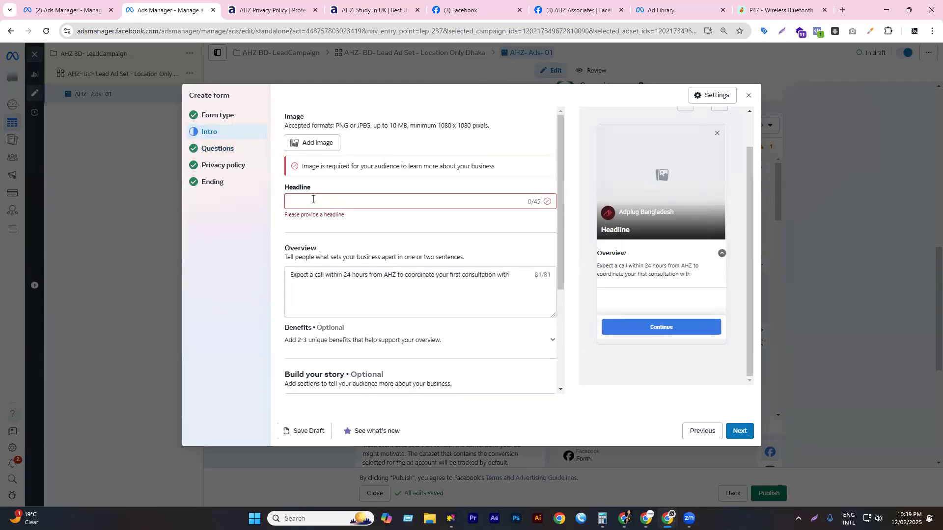
{"action": "key", "text": "super+v"}
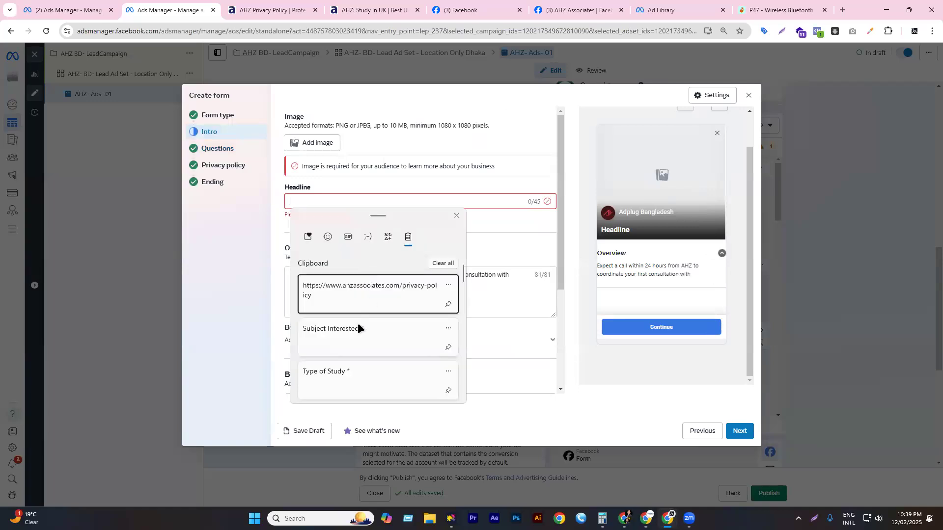
{"action": "scroll", "coordinate": [359, 349], "scroll_direction": "down", "scroll_amount": 1}
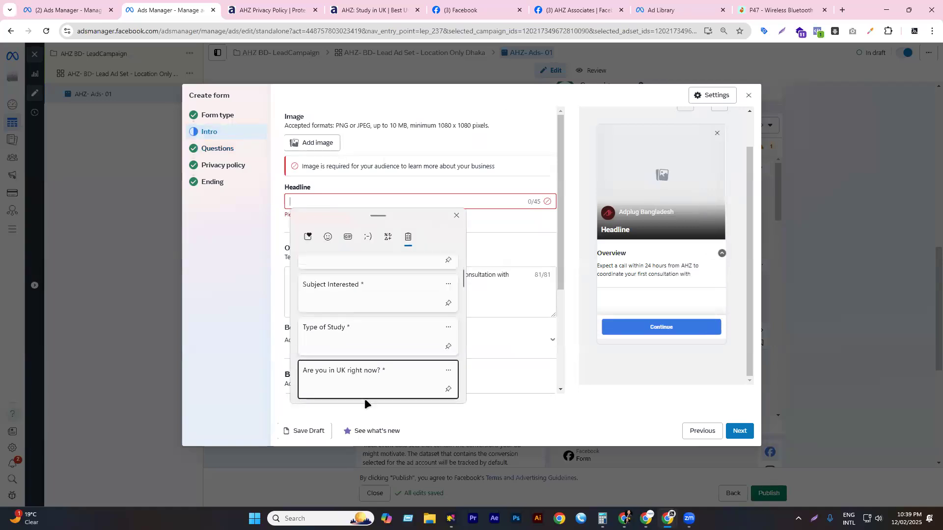
{"action": "scroll", "coordinate": [385, 343], "scroll_direction": "down", "scroll_amount": 2}
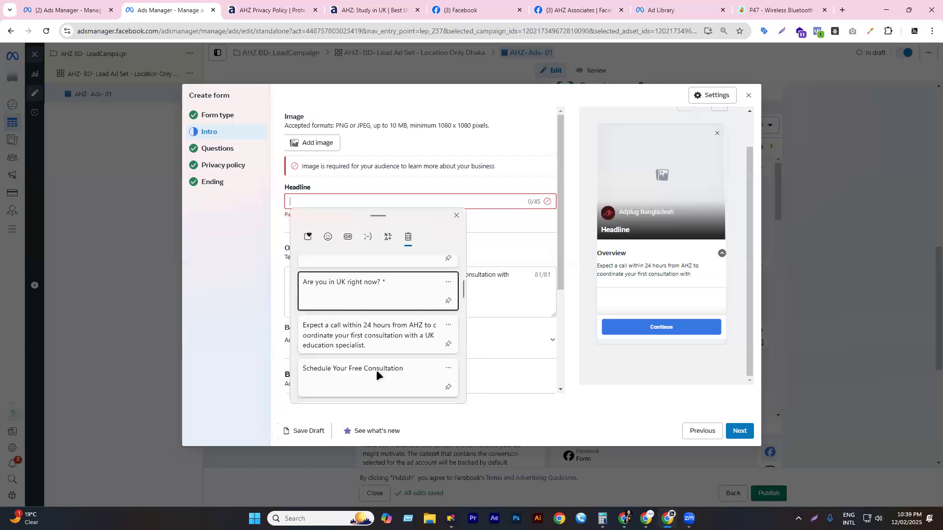
{"action": "left_click", "coordinate": [376, 369]}
{"action": "scroll", "coordinate": [461, 295], "scroll_direction": "down", "scroll_amount": 3}
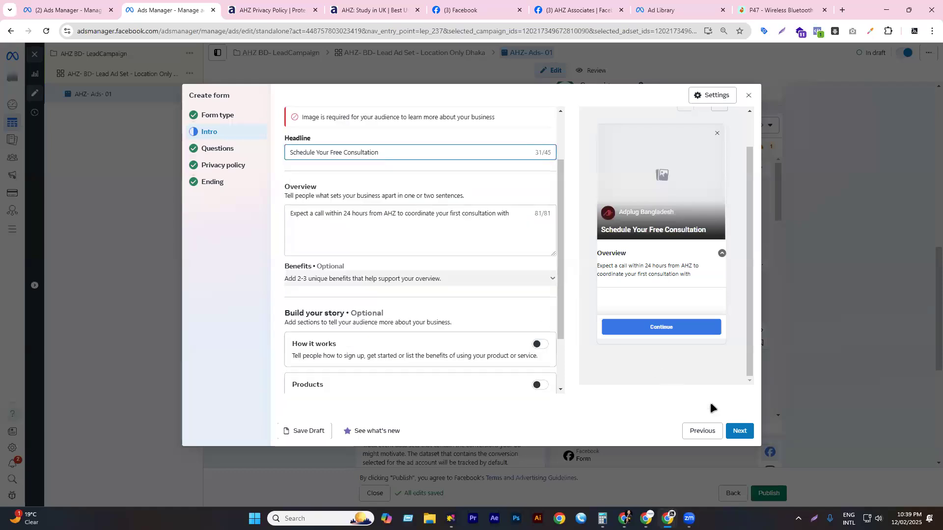
{"action": "left_click", "coordinate": [739, 430]}
{"action": "left_click", "coordinate": [209, 132]}
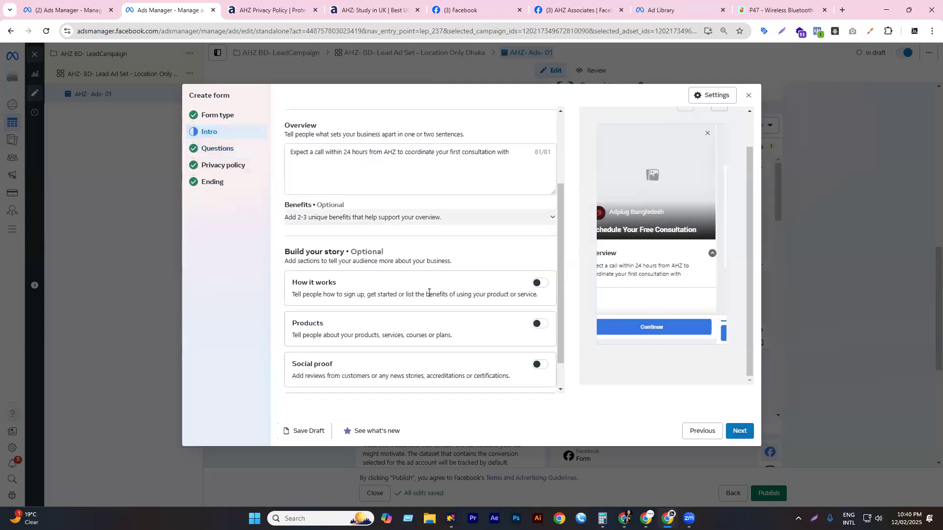
- Pick the digital marketing consultant image in Downloads for the intro, then cancel without uploading
{"action": "scroll", "coordinate": [421, 279], "scroll_direction": "up", "scroll_amount": 2}
{"action": "scroll", "coordinate": [421, 279], "scroll_direction": "up", "scroll_amount": 1}
{"action": "left_click", "coordinate": [295, 143]}
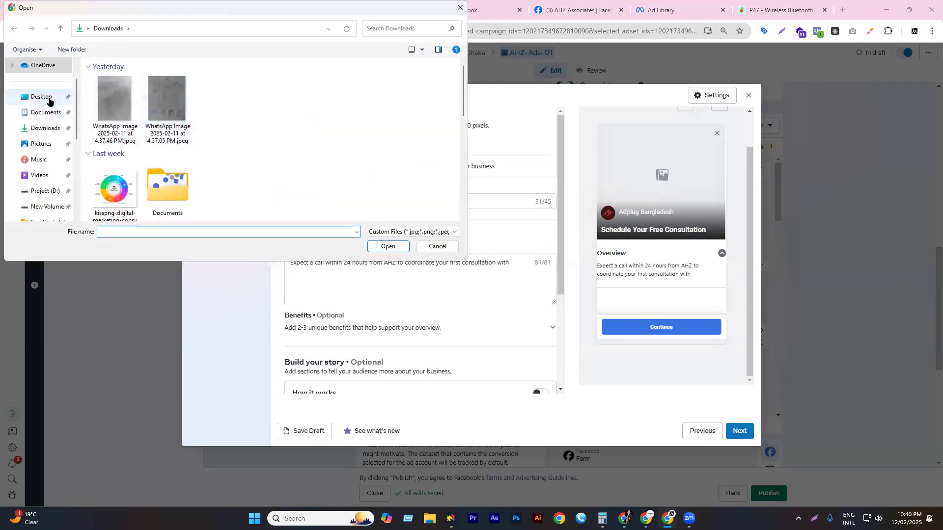
{"action": "left_click", "coordinate": [20, 129]}
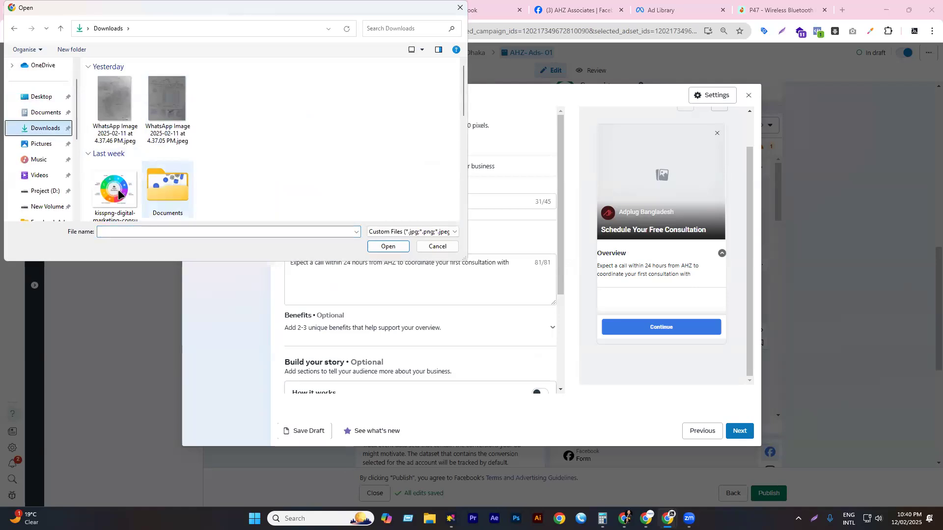
{"action": "scroll", "coordinate": [119, 192], "scroll_direction": "down", "scroll_amount": 5}
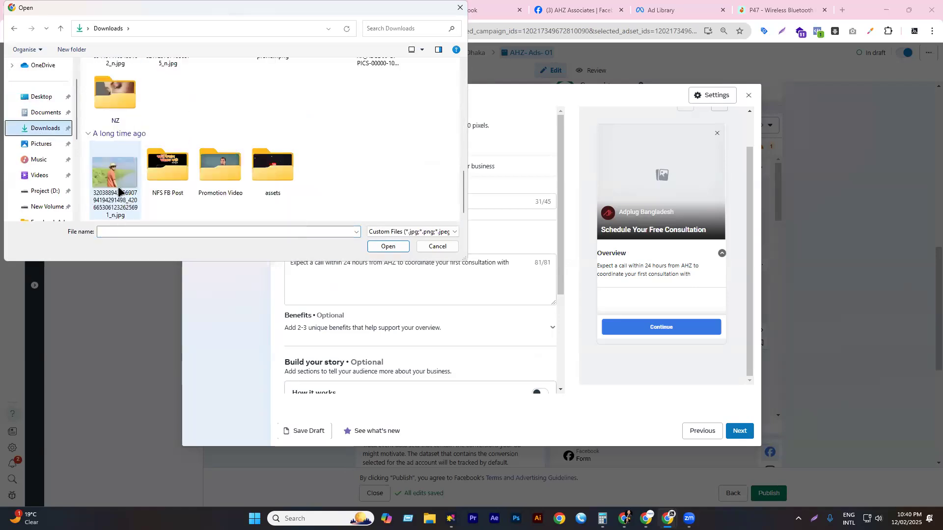
{"action": "scroll", "coordinate": [118, 192], "scroll_direction": "up", "scroll_amount": 5}
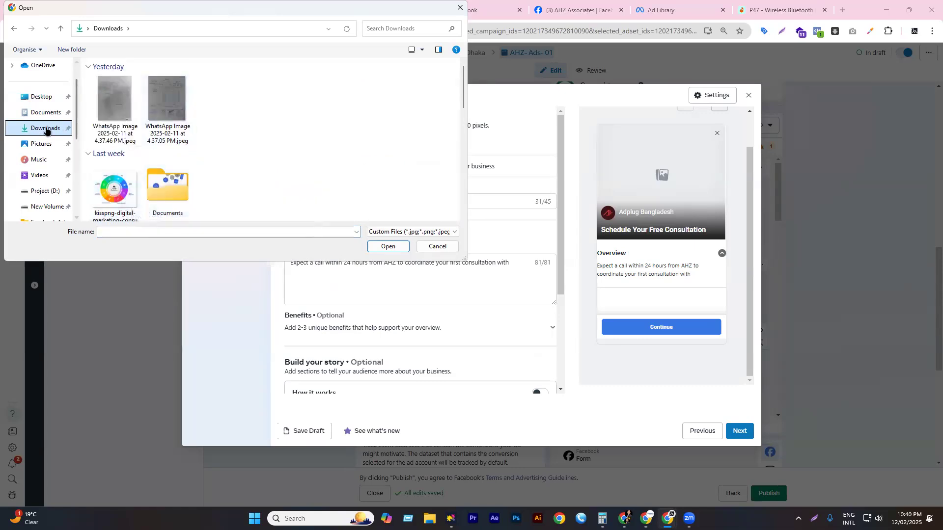
{"action": "left_click", "coordinate": [116, 189]}
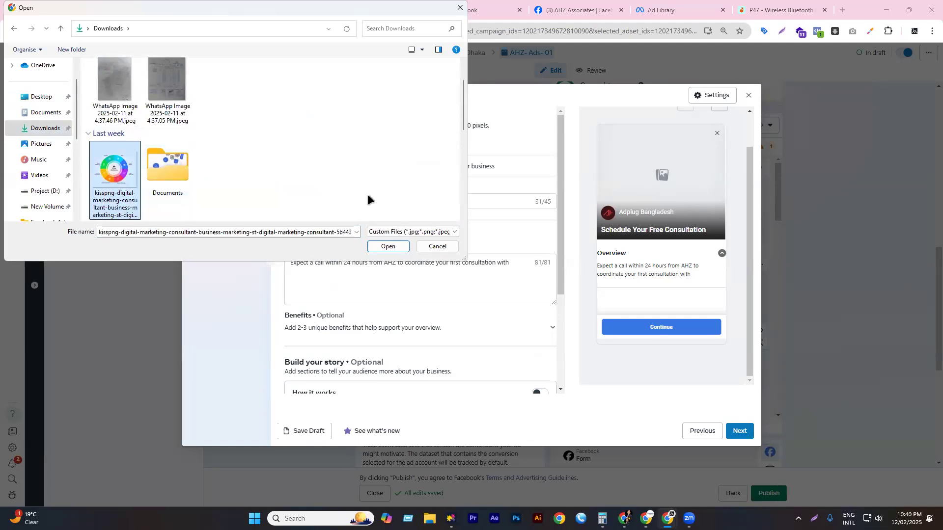
{"action": "left_click", "coordinate": [435, 246]}
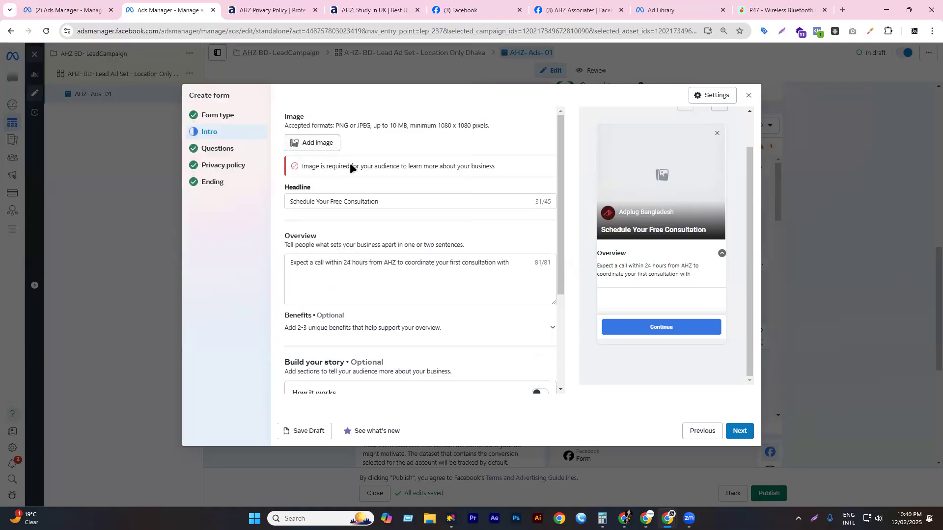
- Step the new form through Questions, Privacy policy and Ending, then back to Form type
{"action": "left_click_drag", "start_coordinate": [439, 127], "coordinate": [490, 127]}
{"action": "left_click", "coordinate": [740, 432]}
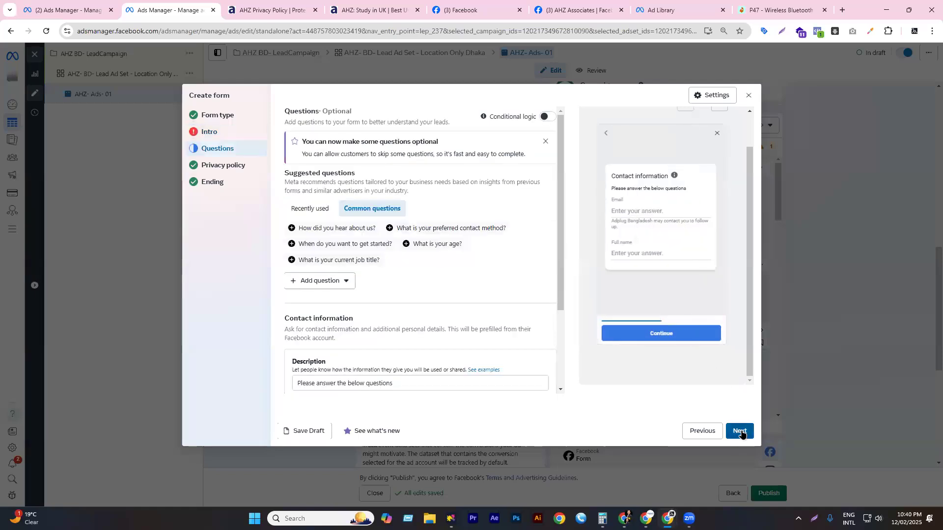
{"action": "left_click", "coordinate": [741, 432]}
{"action": "left_click", "coordinate": [739, 432]}
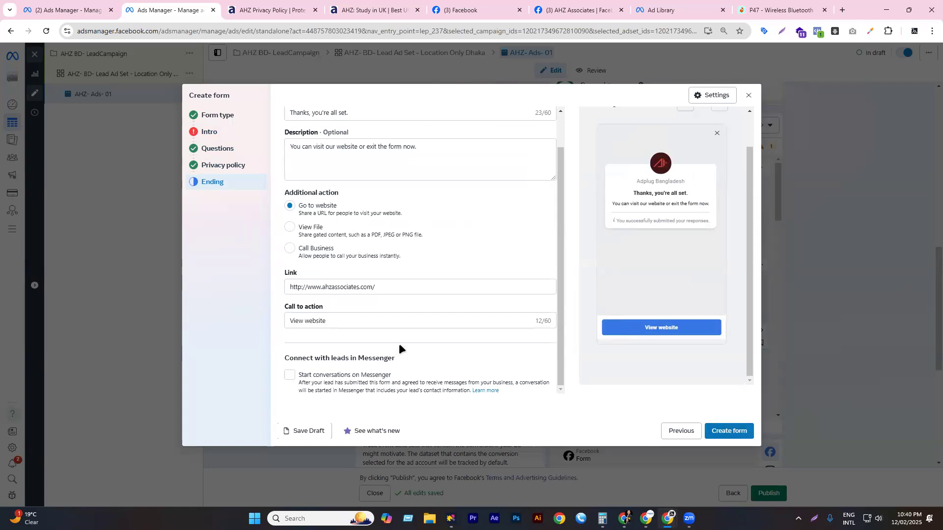
{"action": "scroll", "coordinate": [398, 343], "scroll_direction": "up", "scroll_amount": 2}
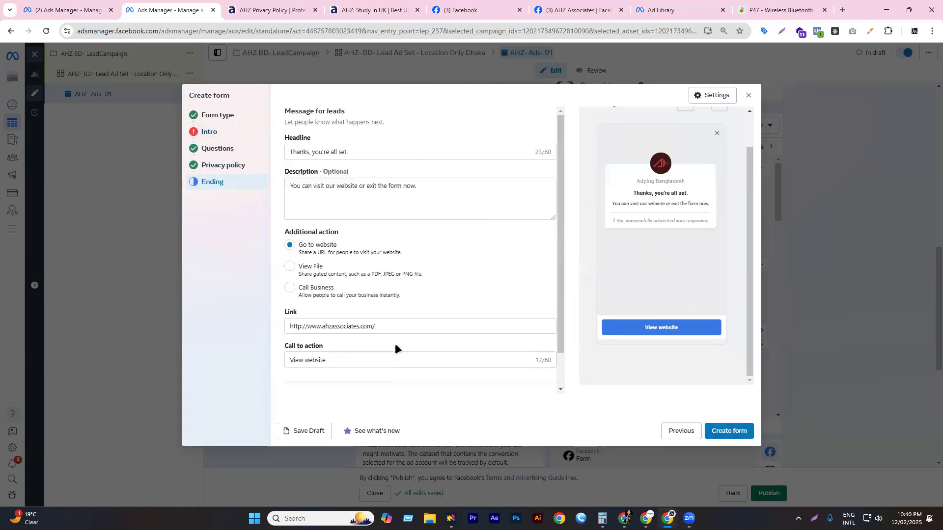
{"action": "left_click", "coordinate": [232, 132]}
{"action": "left_click", "coordinate": [236, 117]}
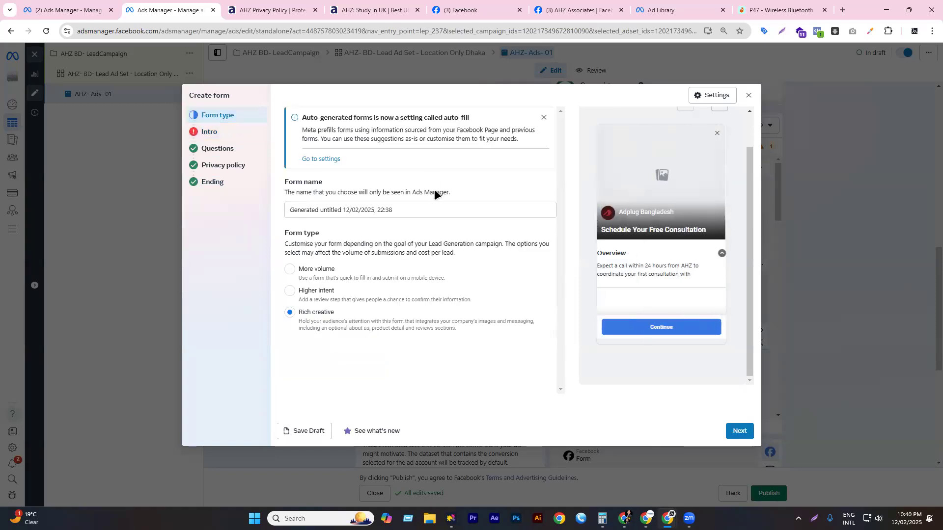
- Change the form type to Higher intent and close the form as a draft
{"action": "left_click", "coordinate": [313, 271]}
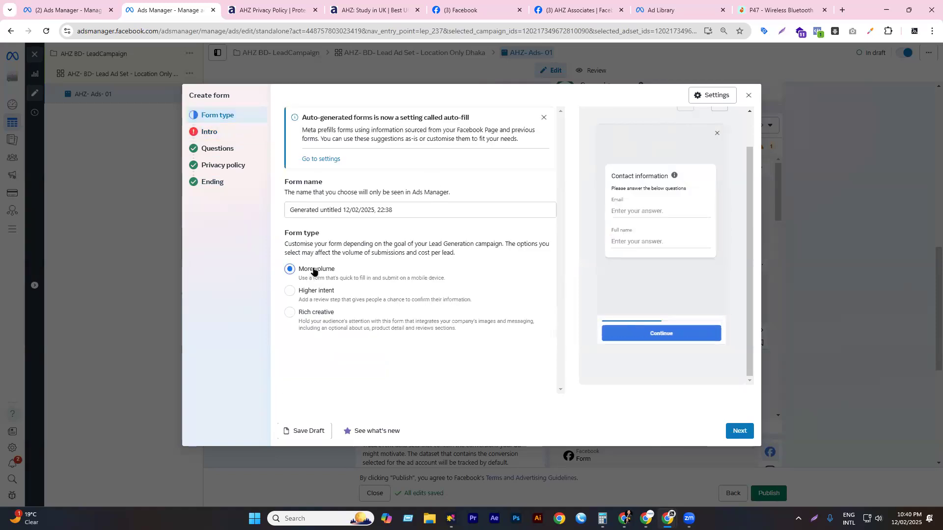
{"action": "left_click", "coordinate": [320, 294]}
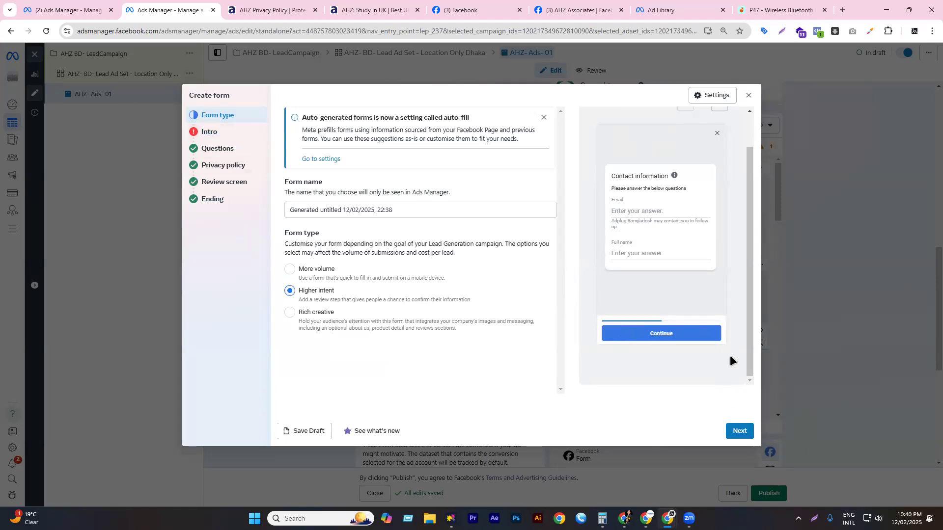
{"action": "key", "text": "Escape"}
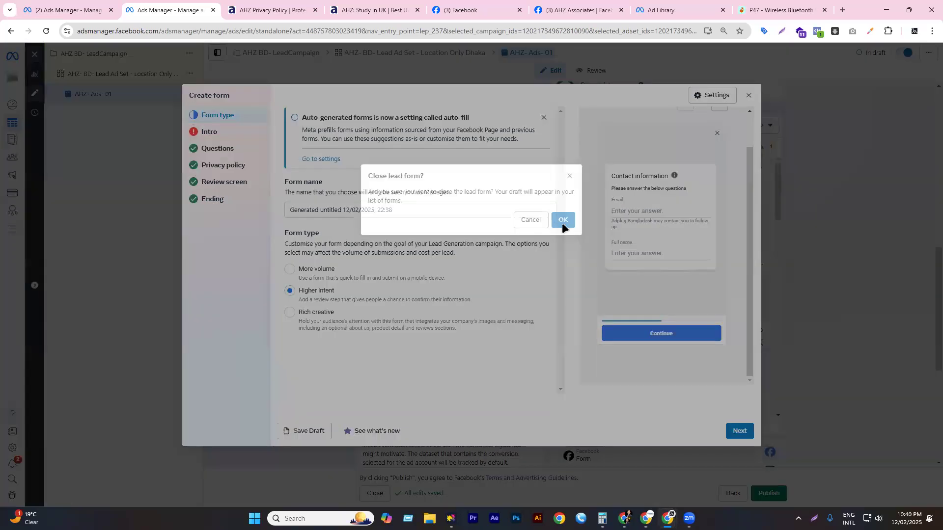
{"action": "left_click", "coordinate": [561, 219]}
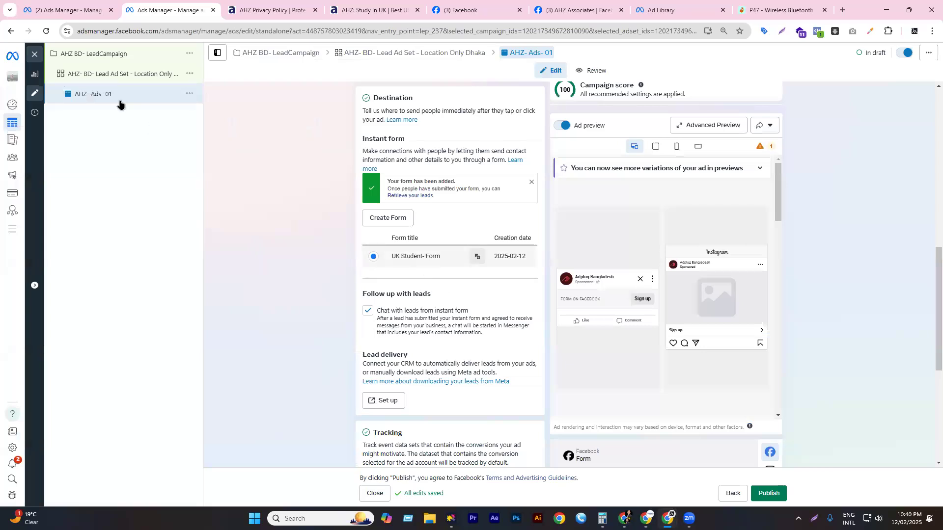
- Open the lead ad set and change its conversion location from Instant forms to Website
{"action": "left_click", "coordinate": [116, 75]}
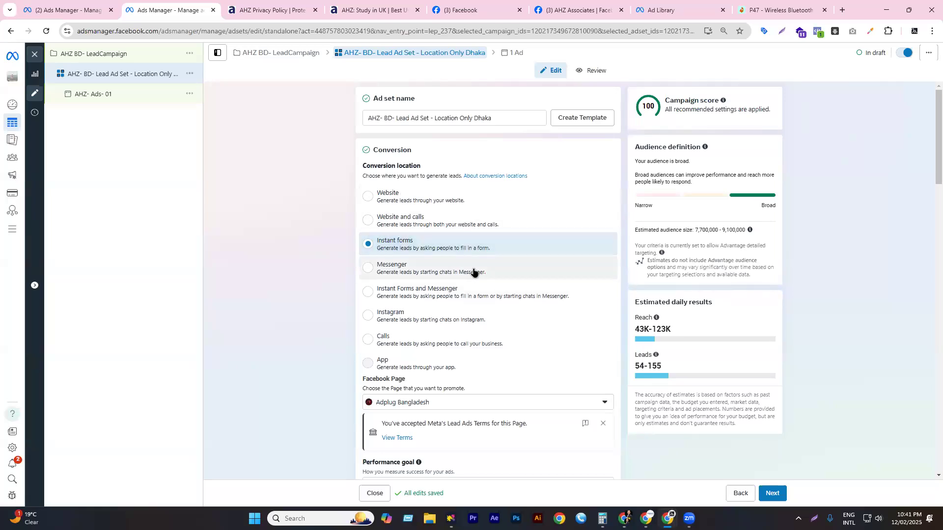
{"action": "scroll", "coordinate": [473, 271], "scroll_direction": "down", "scroll_amount": 3}
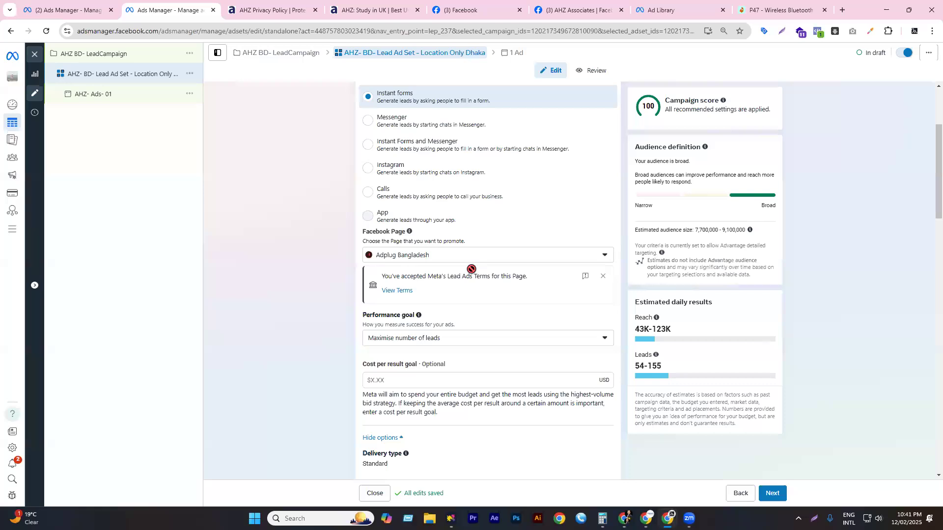
{"action": "scroll", "coordinate": [471, 269], "scroll_direction": "down", "scroll_amount": 5}
{"action": "scroll", "coordinate": [472, 269], "scroll_direction": "up", "scroll_amount": 7}
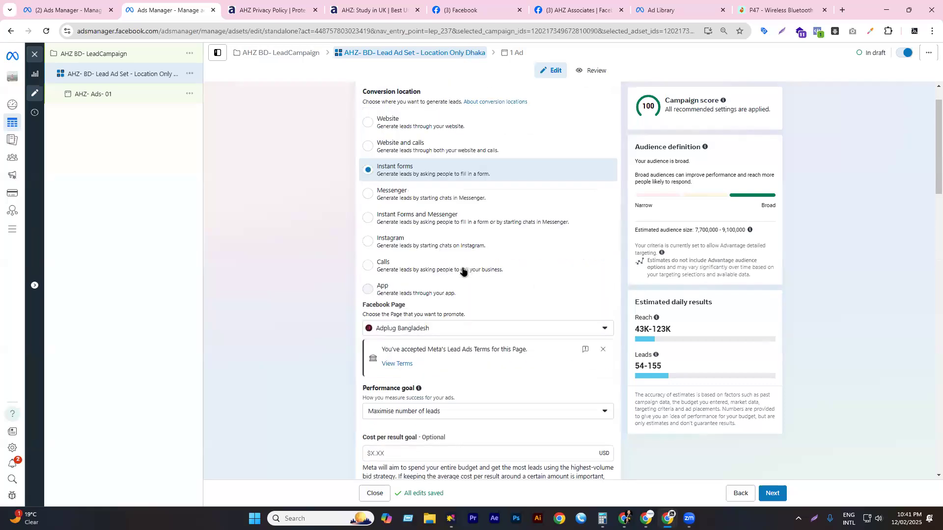
{"action": "scroll", "coordinate": [464, 270], "scroll_direction": "up", "scroll_amount": 3}
{"action": "scroll", "coordinate": [463, 267], "scroll_direction": "down", "scroll_amount": 5}
{"action": "scroll", "coordinate": [464, 266], "scroll_direction": "up", "scroll_amount": 4}
{"action": "left_click", "coordinate": [391, 143]}
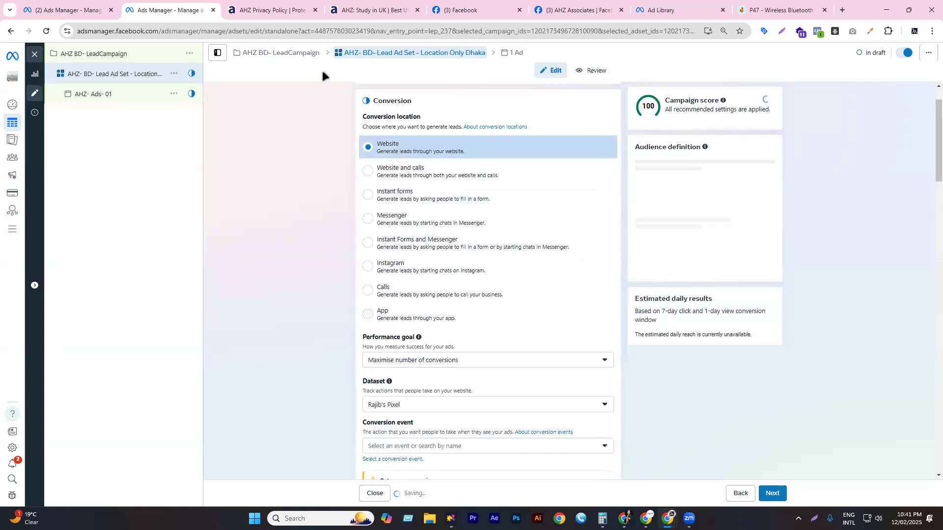
{"action": "left_click", "coordinate": [273, 10]}
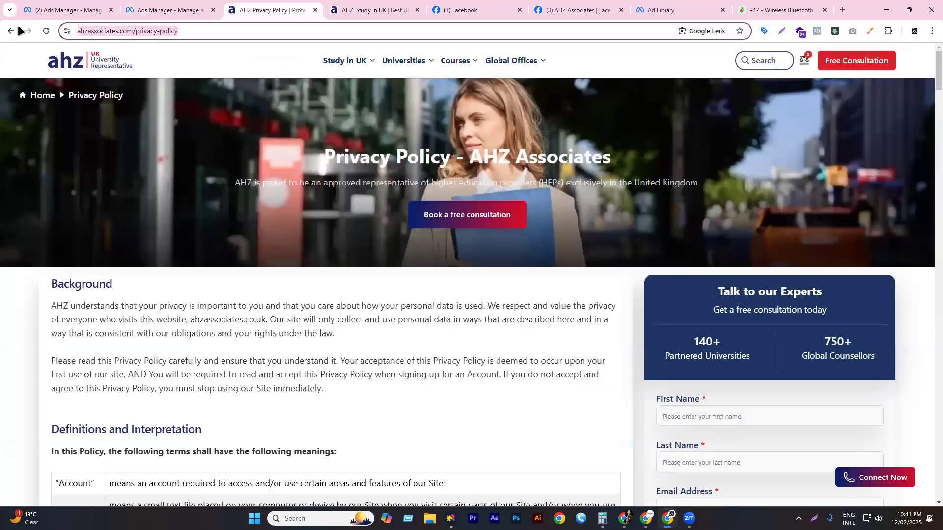
- Go back to the Schedule Your Free Consultation page, check its web address, then return to Ads Manager
{"action": "left_click", "coordinate": [16, 31]}
{"action": "scroll", "coordinate": [341, 261], "scroll_direction": "down", "scroll_amount": 15}
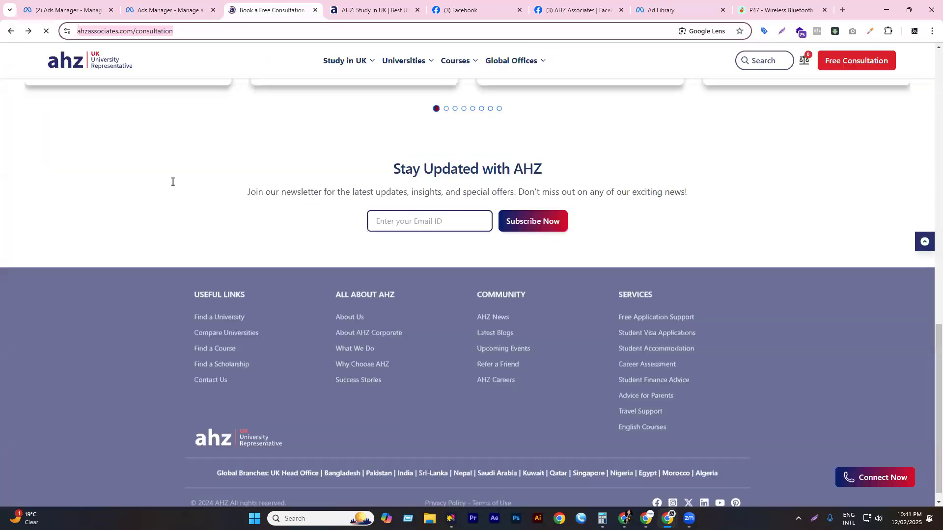
{"action": "scroll", "coordinate": [376, 249], "scroll_direction": "up", "scroll_amount": 4}
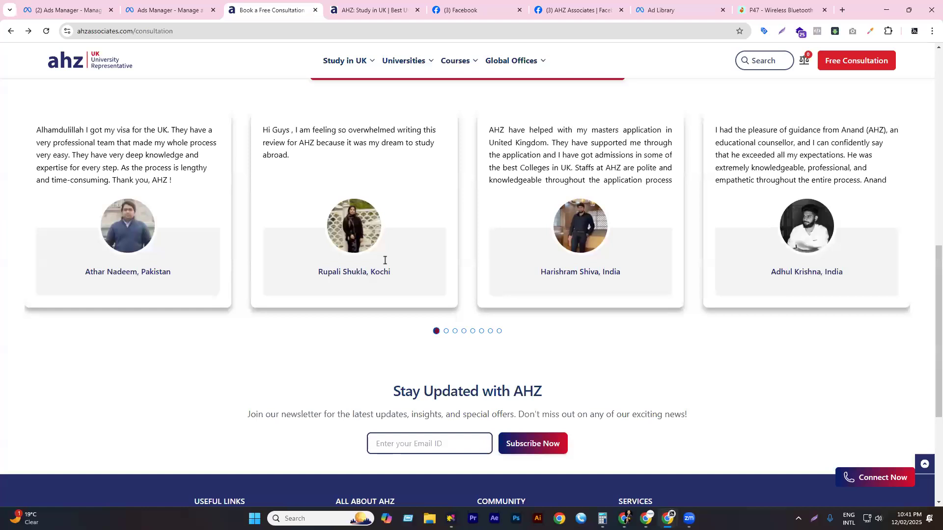
{"action": "scroll", "coordinate": [385, 260], "scroll_direction": "up", "scroll_amount": 10}
{"action": "scroll", "coordinate": [386, 437], "scroll_direction": "down", "scroll_amount": 3}
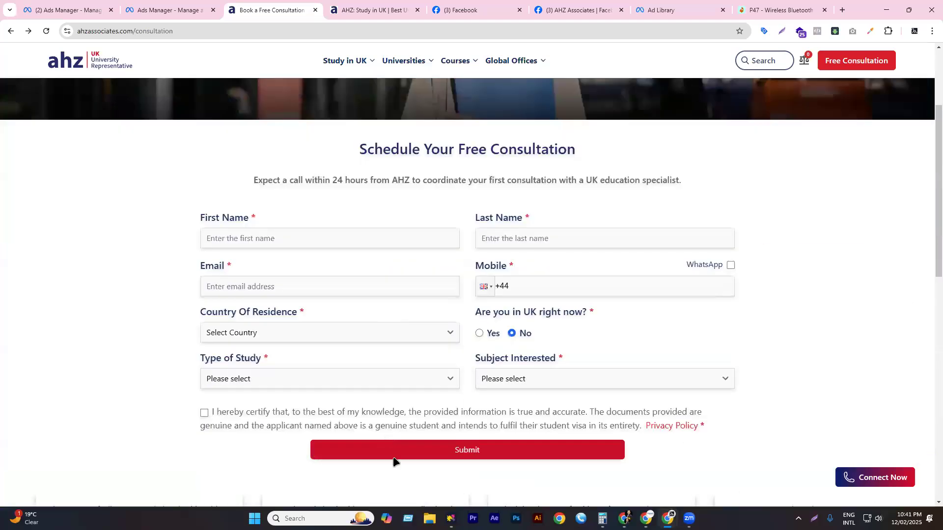
{"action": "left_click", "coordinate": [283, 31]}
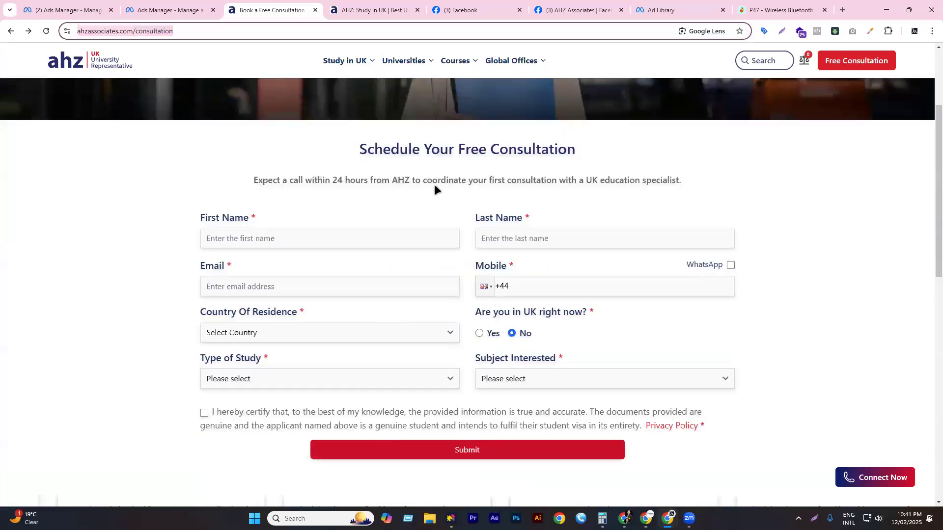
{"action": "scroll", "coordinate": [434, 185], "scroll_direction": "down", "scroll_amount": 6}
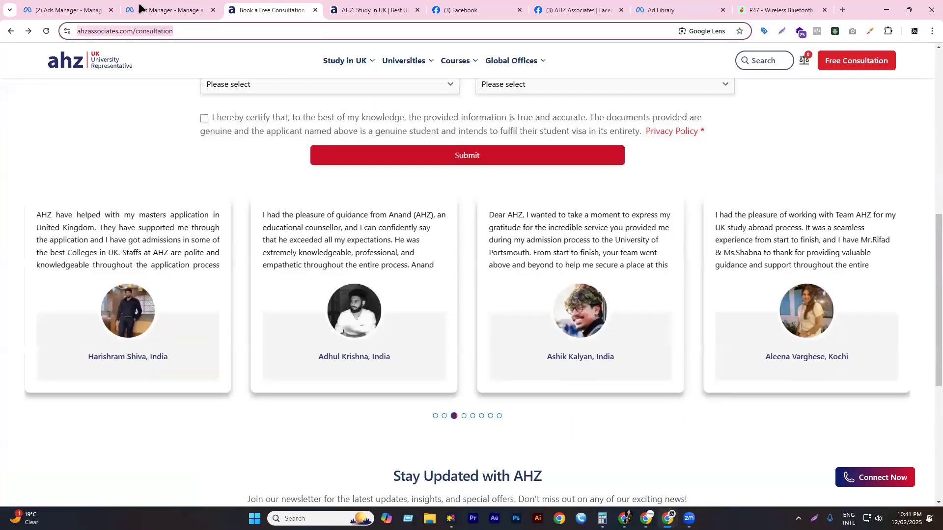
{"action": "left_click", "coordinate": [147, 10]}
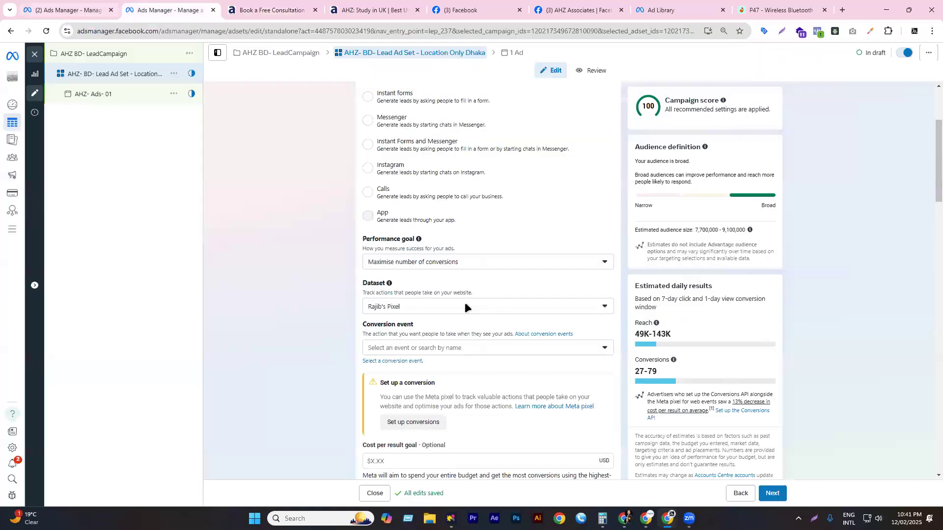
- Bring the ad set's Dataset setting into view, then jump to the Daraz headphone tab with Ctrl+9
{"action": "scroll", "coordinate": [369, 191], "scroll_direction": "down", "scroll_amount": 2}
{"action": "double_click", "coordinate": [369, 185]}
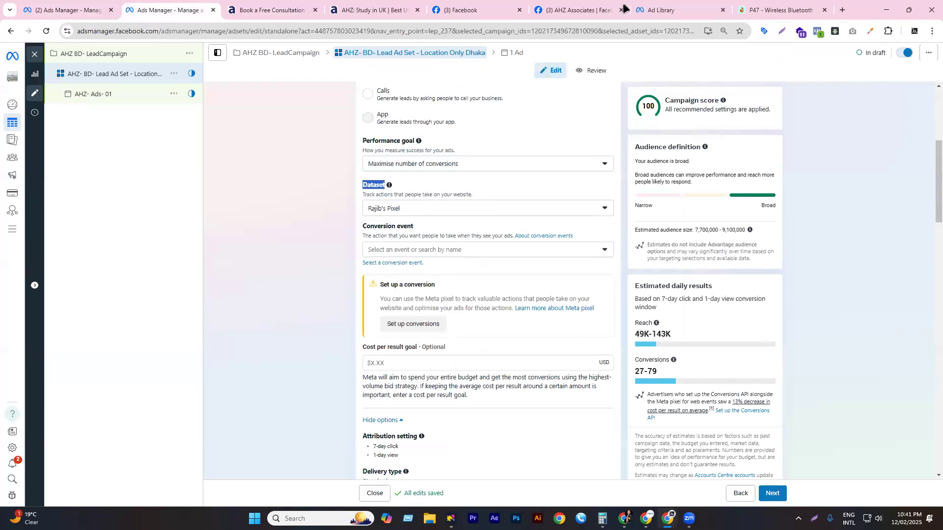
{"action": "key", "text": "ctrl+9"}
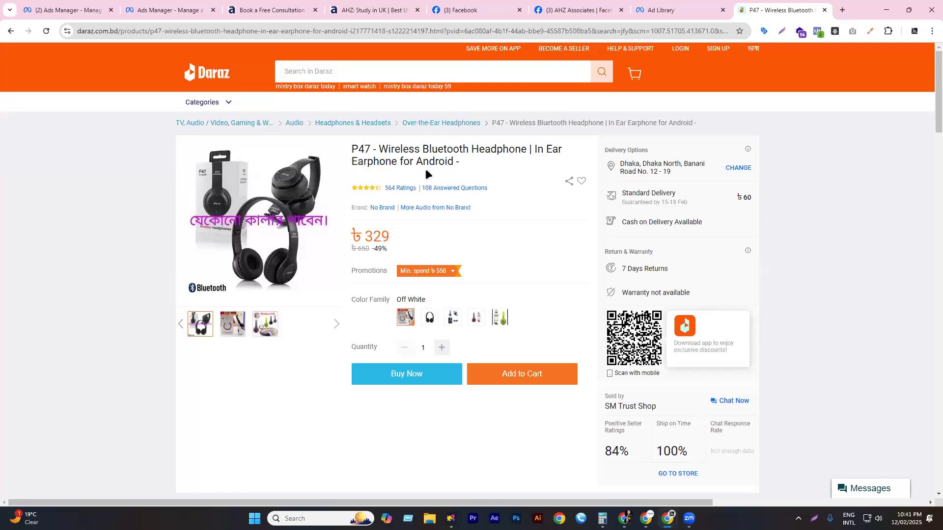
- Load the Daraz home page from the product tab, then return to the Ads Manager ad set
{"action": "left_click", "coordinate": [199, 80]}
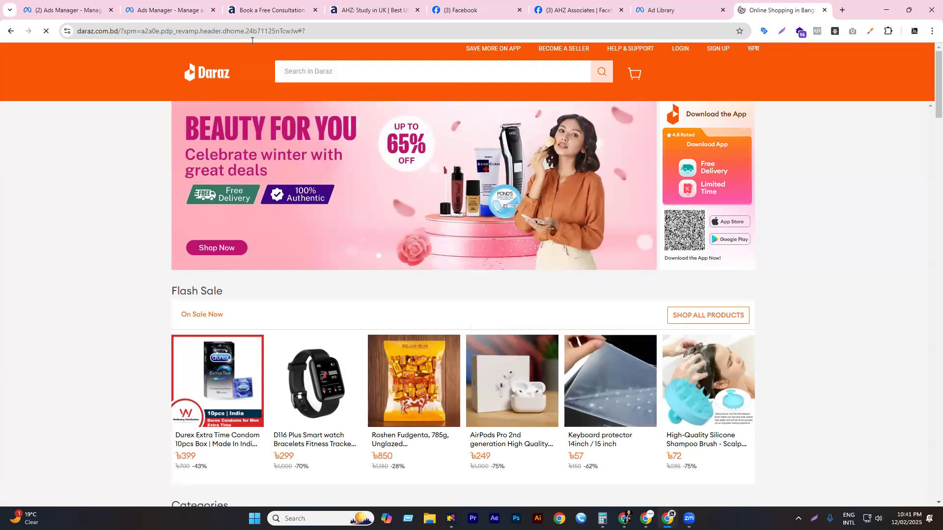
{"action": "left_click", "coordinate": [143, 10]}
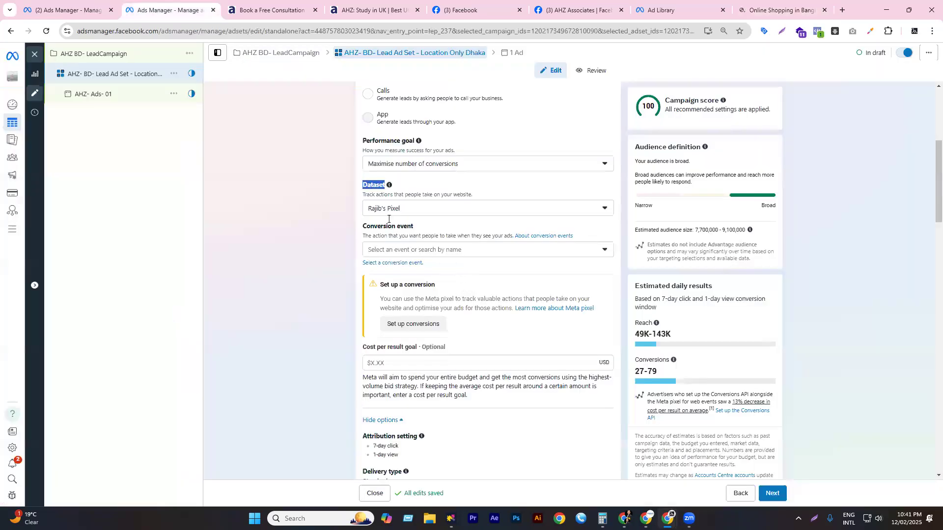
- Open the Website ad set's conversion event dropdown of Inactive events, then view the AHZ Study in UK homepage
{"action": "scroll", "coordinate": [388, 219], "scroll_direction": "down", "scroll_amount": 1}
{"action": "left_click", "coordinate": [392, 200]}
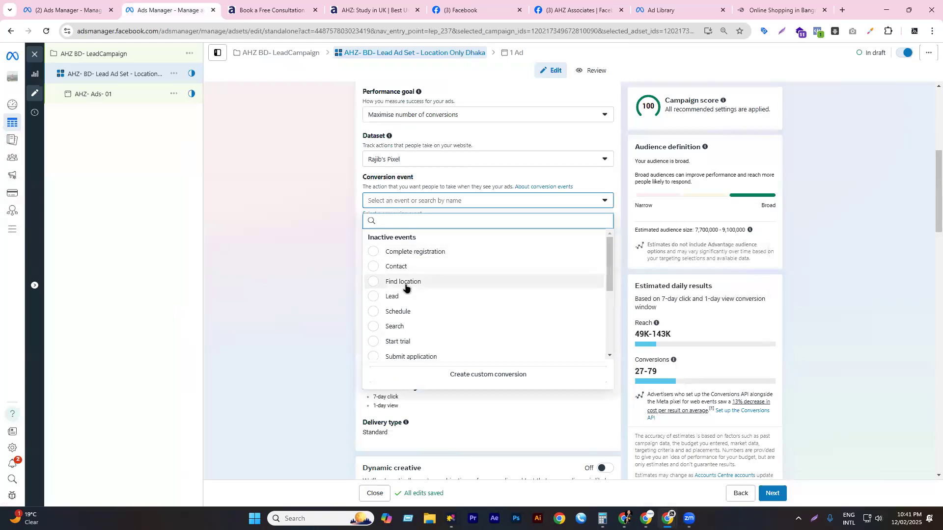
{"action": "left_click", "coordinate": [378, 7]}
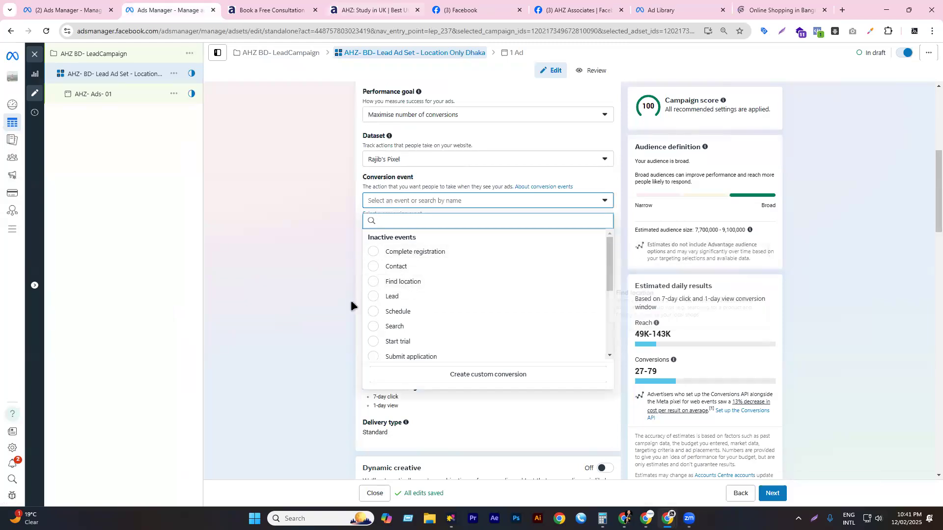
{"action": "scroll", "coordinate": [629, 329], "scroll_direction": "down", "scroll_amount": 15}
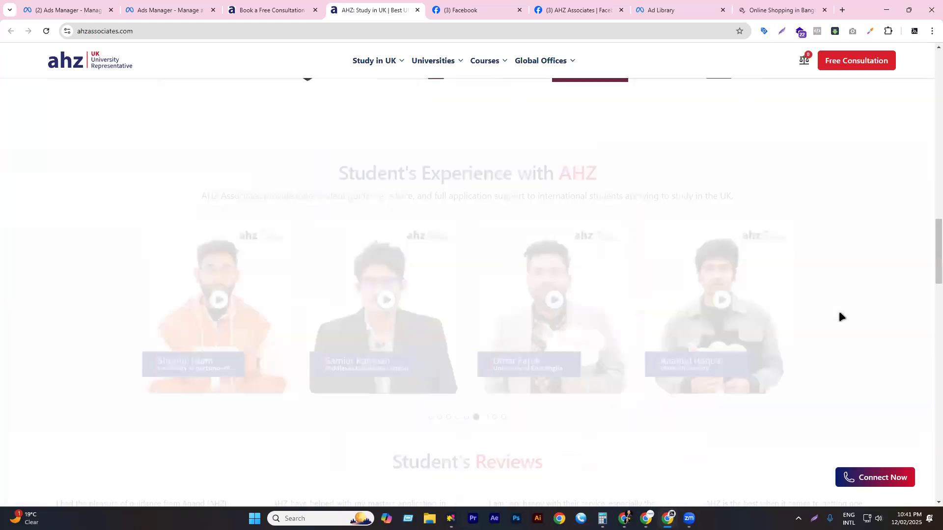
- Reload the AHZ Book a Free Consultation page and scroll to its Schedule Your Free Consultation form
{"action": "scroll", "coordinate": [817, 344], "scroll_direction": "down", "scroll_amount": 10}
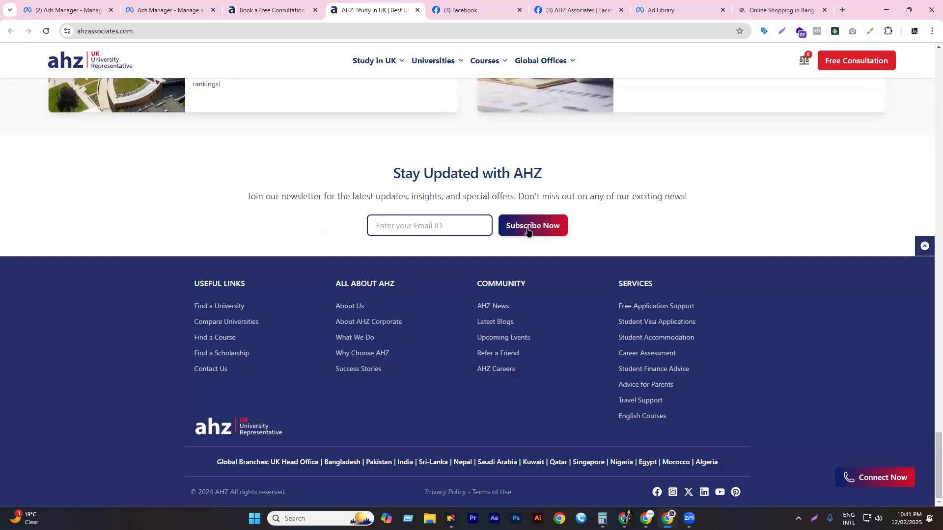
{"action": "left_click", "coordinate": [262, 9]}
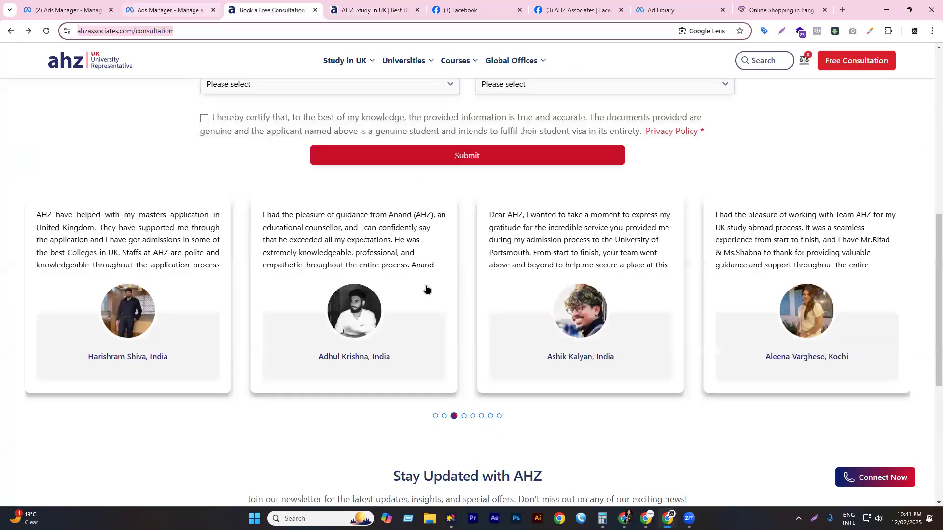
{"action": "key", "text": "ctrl+shift+Tab"}
{"action": "scroll", "coordinate": [419, 330], "scroll_direction": "down", "scroll_amount": 1}
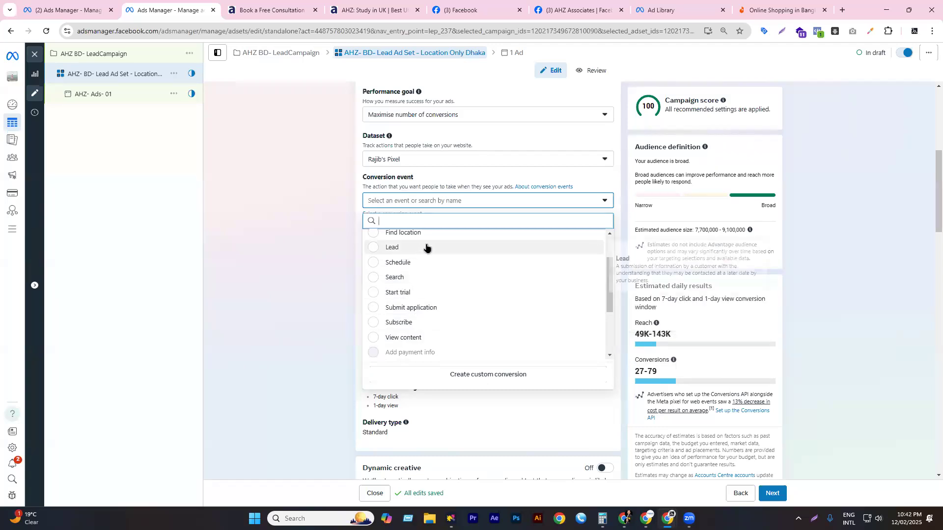
{"action": "scroll", "coordinate": [426, 247], "scroll_direction": "up", "scroll_amount": 2}
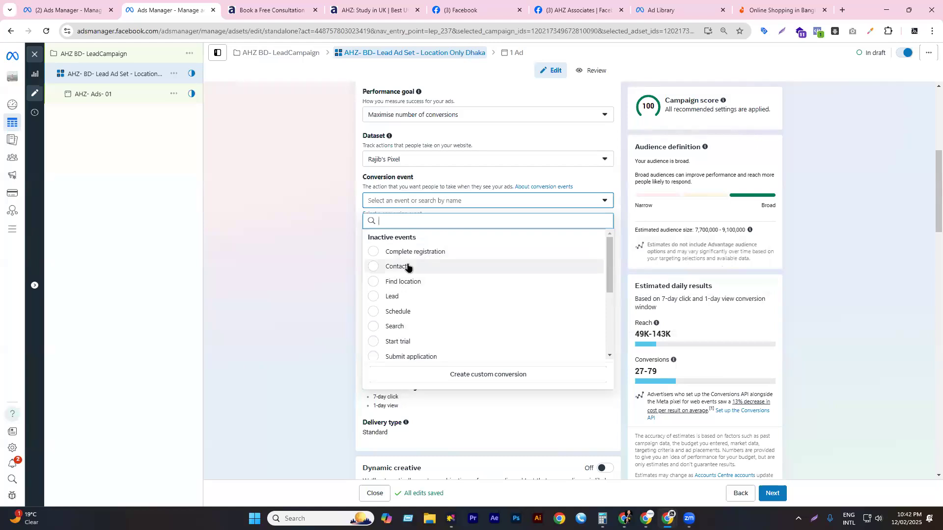
{"action": "left_click", "coordinate": [290, 16]}
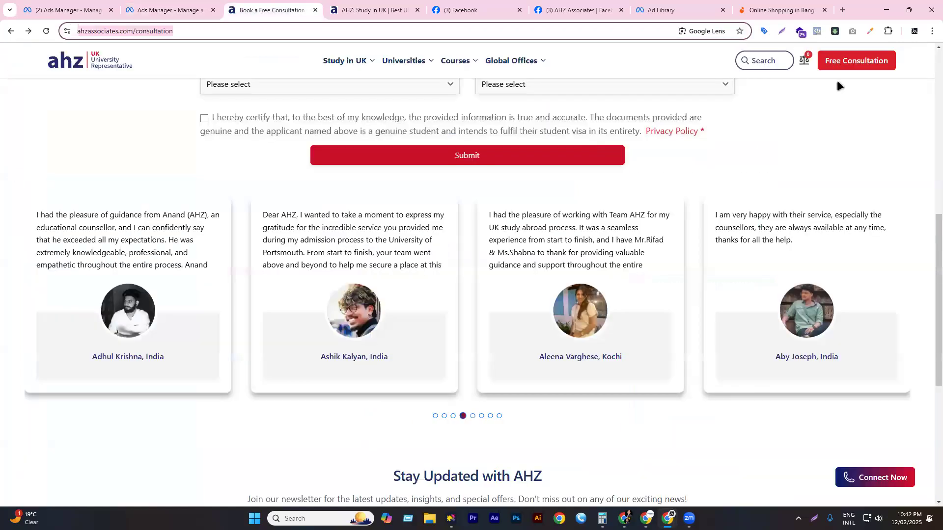
{"action": "scroll", "coordinate": [836, 86], "scroll_direction": "up", "scroll_amount": 1}
{"action": "left_click", "coordinate": [869, 60]}
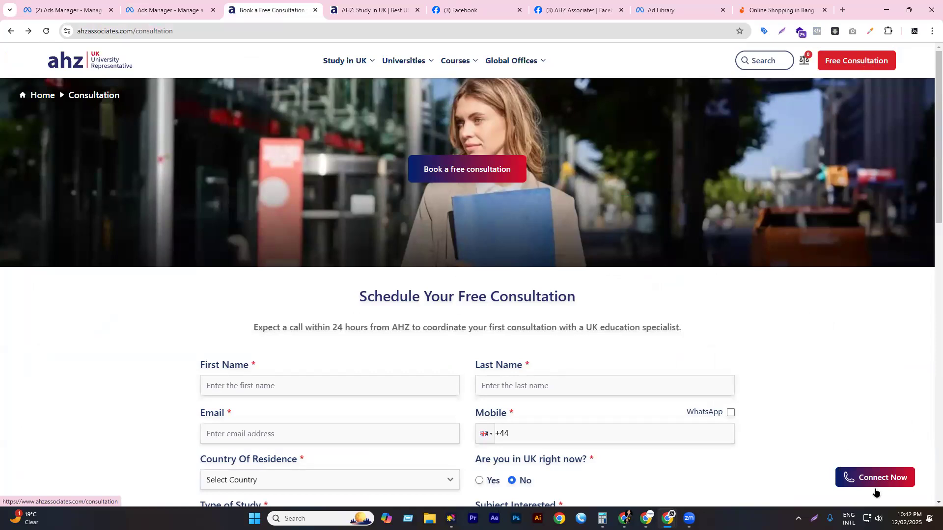
{"action": "scroll", "coordinate": [449, 206], "scroll_direction": "down", "scroll_amount": 4}
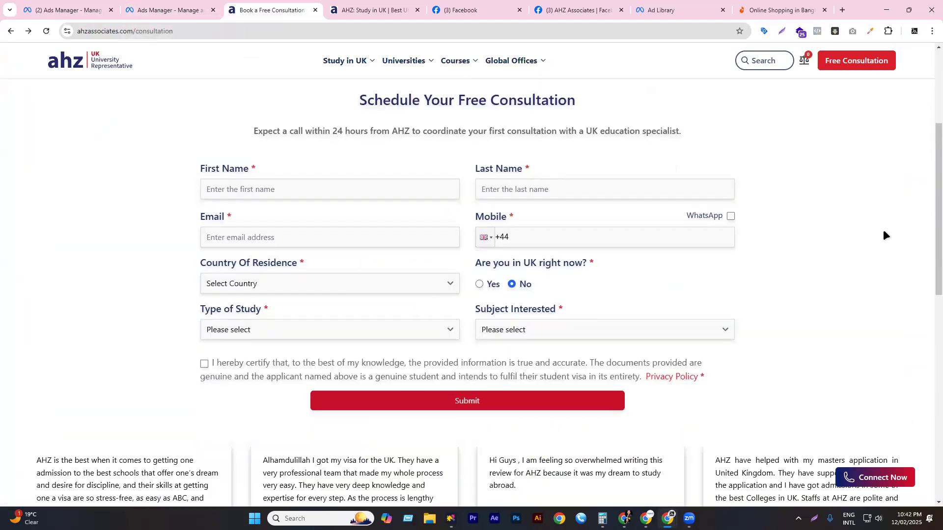
- Close the conversion event list, review the ad set's Website and Bangladesh settings, and open AHZ- Ads- 01
{"action": "key", "text": "ctrl+shift+Tab"}
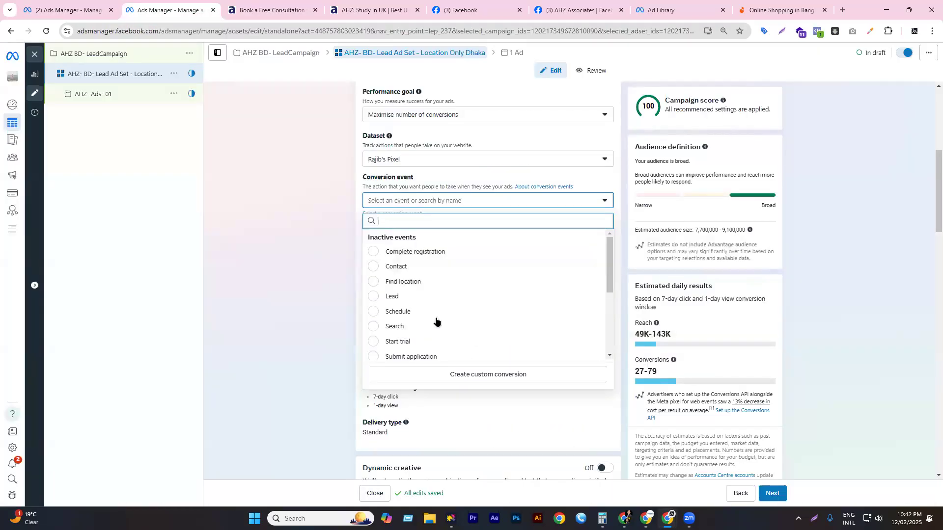
{"action": "left_click", "coordinate": [342, 296]}
{"action": "scroll", "coordinate": [410, 255], "scroll_direction": "down", "scroll_amount": 3}
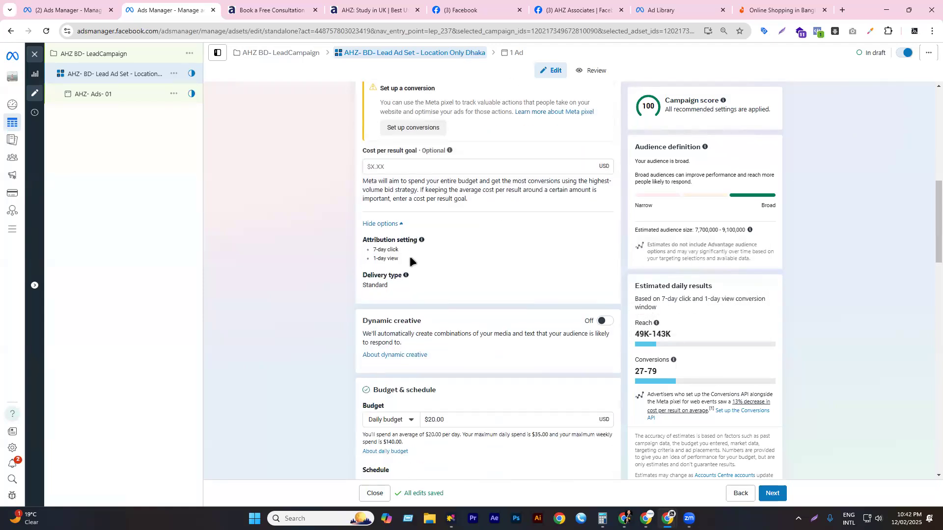
{"action": "scroll", "coordinate": [409, 255], "scroll_direction": "down", "scroll_amount": 10}
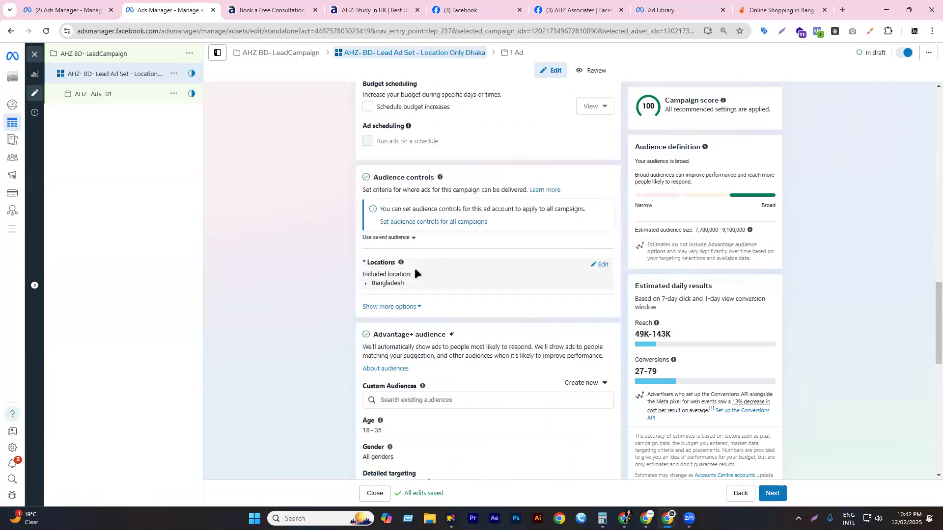
{"action": "scroll", "coordinate": [414, 269], "scroll_direction": "down", "scroll_amount": 4}
{"action": "scroll", "coordinate": [414, 272], "scroll_direction": "up", "scroll_amount": 20}
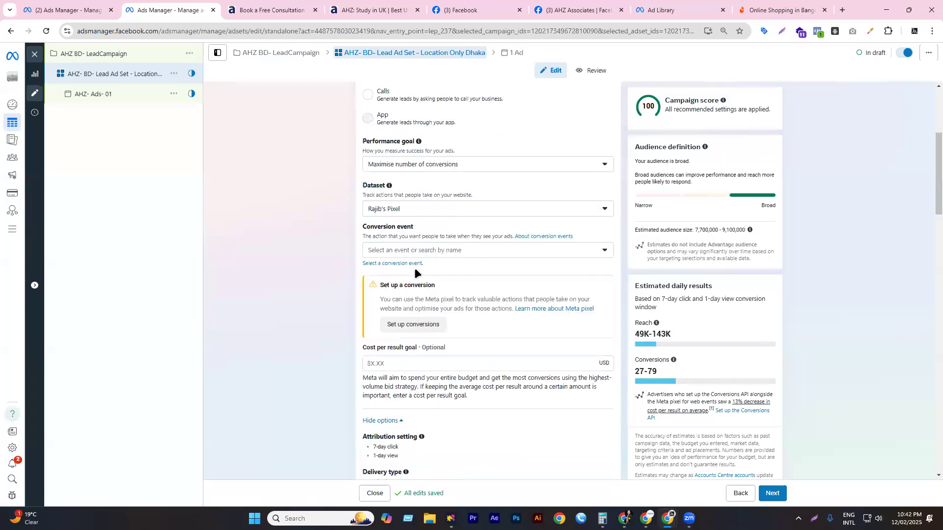
{"action": "scroll", "coordinate": [414, 273], "scroll_direction": "up", "scroll_amount": 2}
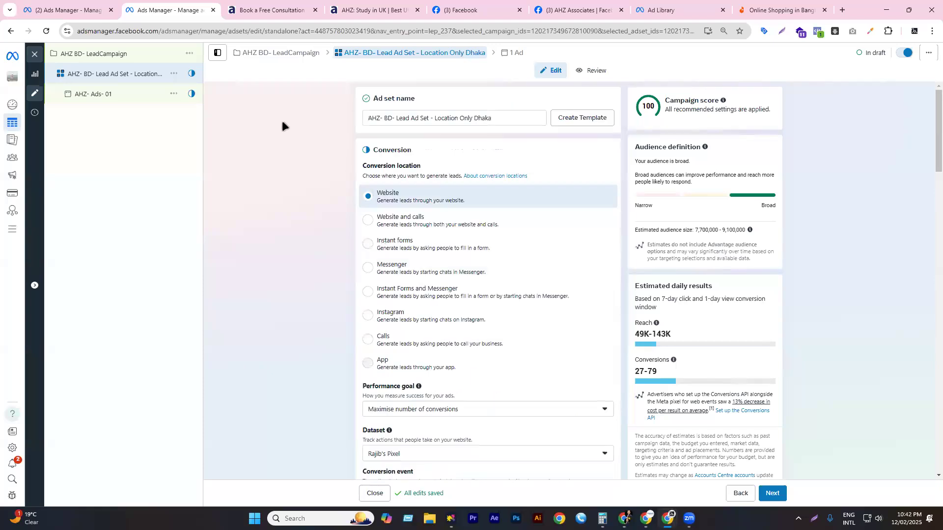
{"action": "scroll", "coordinate": [477, 267], "scroll_direction": "down", "scroll_amount": 9}
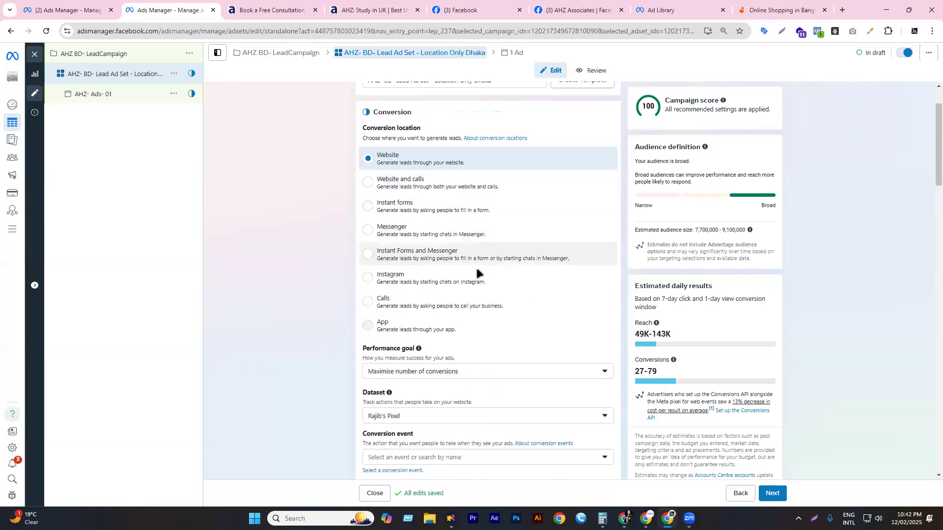
{"action": "left_click", "coordinate": [121, 99]}
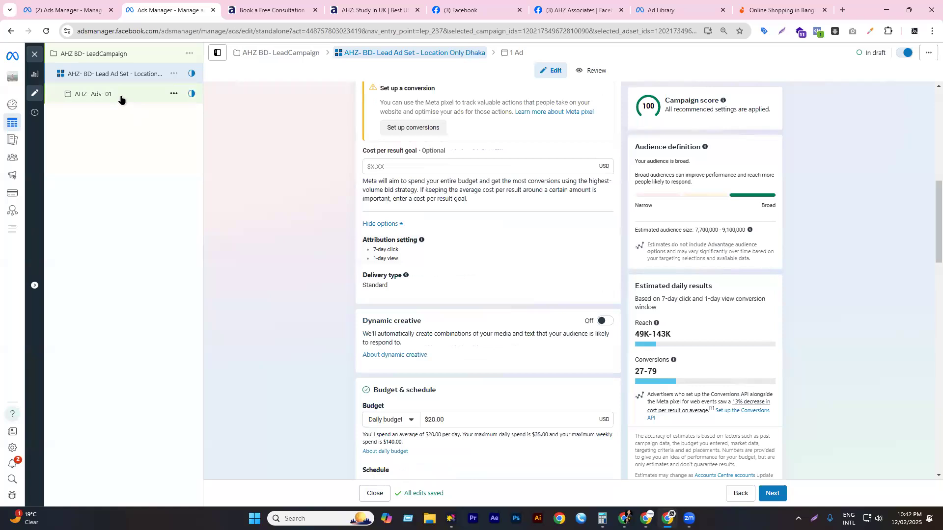
{"action": "scroll", "coordinate": [500, 382], "scroll_direction": "down", "scroll_amount": 1}
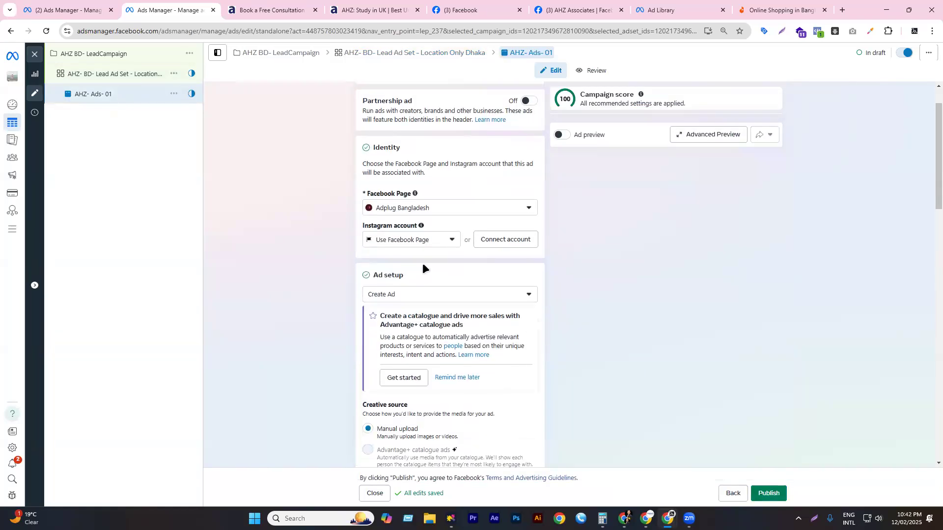
{"action": "scroll", "coordinate": [422, 263], "scroll_direction": "down", "scroll_amount": 15}
{"action": "scroll", "coordinate": [435, 272], "scroll_direction": "down", "scroll_amount": 5}
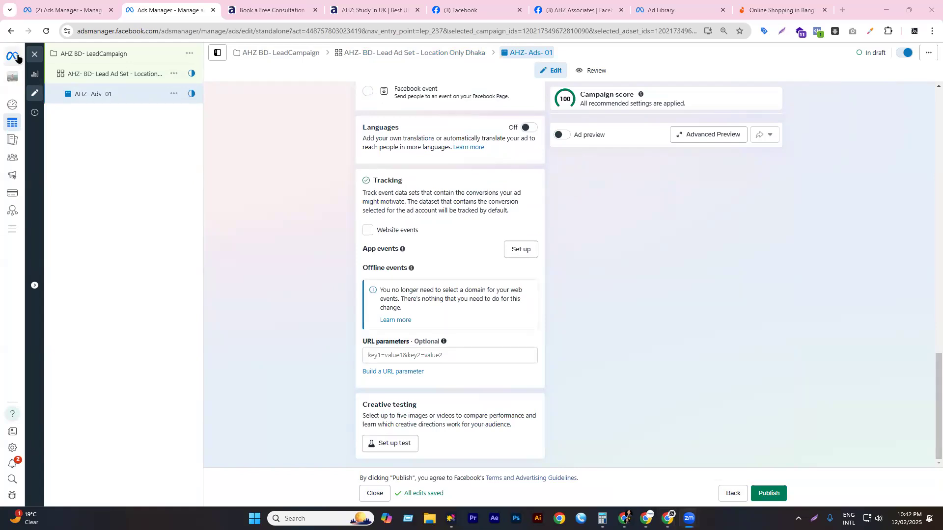
{"action": "mouse_move", "coordinate": [12, 231]}
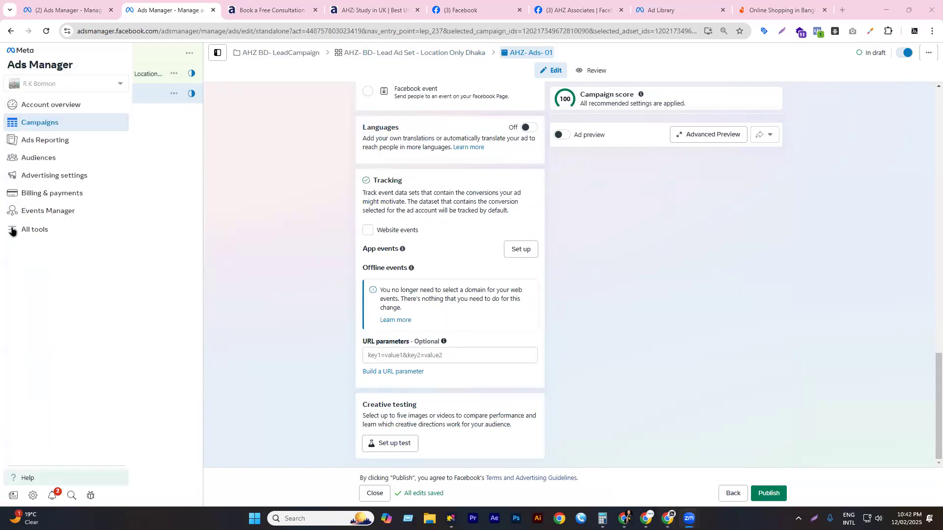
- Open the Business Suite Inbox from All tools in a new Chrome tab and switch to it
{"action": "left_click", "coordinate": [41, 235]}
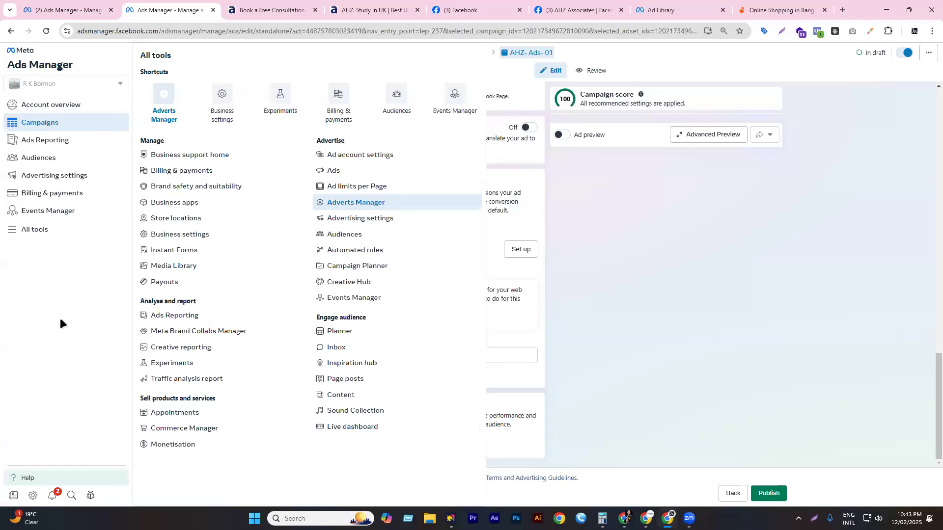
{"action": "right_click", "coordinate": [344, 350]}
{"action": "left_click", "coordinate": [373, 358]}
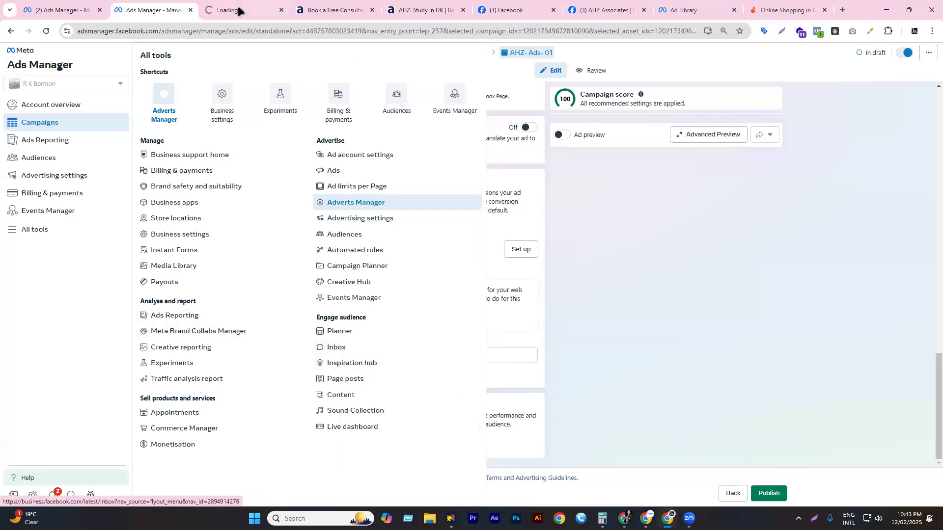
{"action": "left_click", "coordinate": [256, 8]}
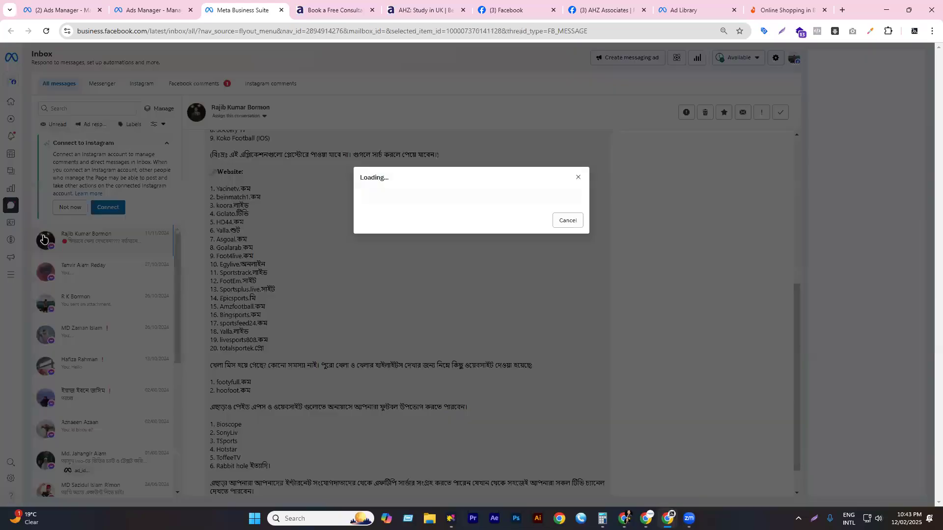
- Open a Messenger conversation, dismiss Connect to Instagram with Not now, and show All tools
{"action": "left_click", "coordinate": [75, 274]}
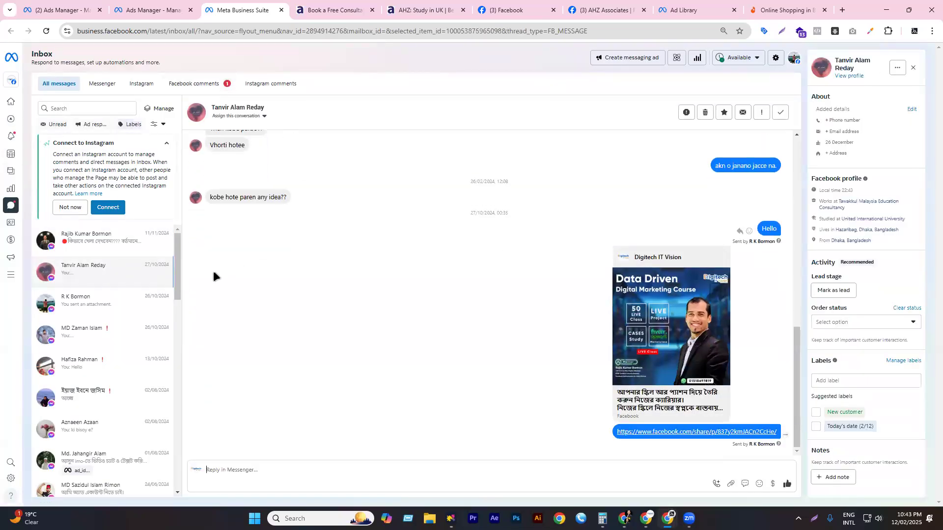
{"action": "left_click", "coordinate": [70, 206]}
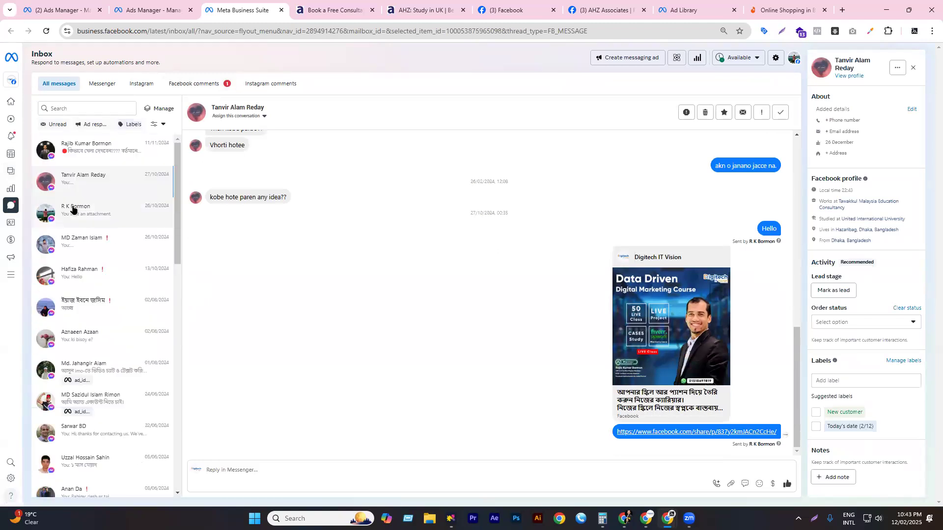
{"action": "left_click", "coordinate": [25, 276]}
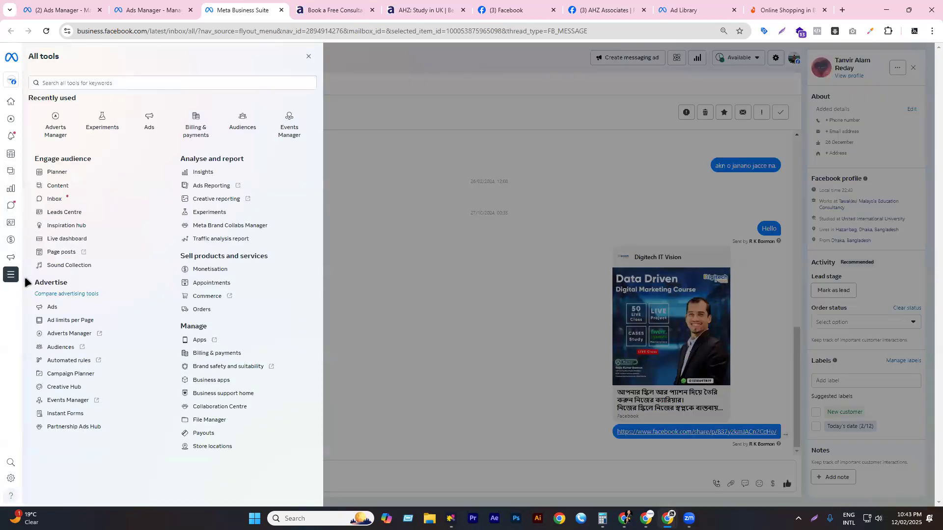
- Go to the Leads Centre and check its Campaign and Forms filters and the account list
{"action": "left_click", "coordinate": [63, 213]}
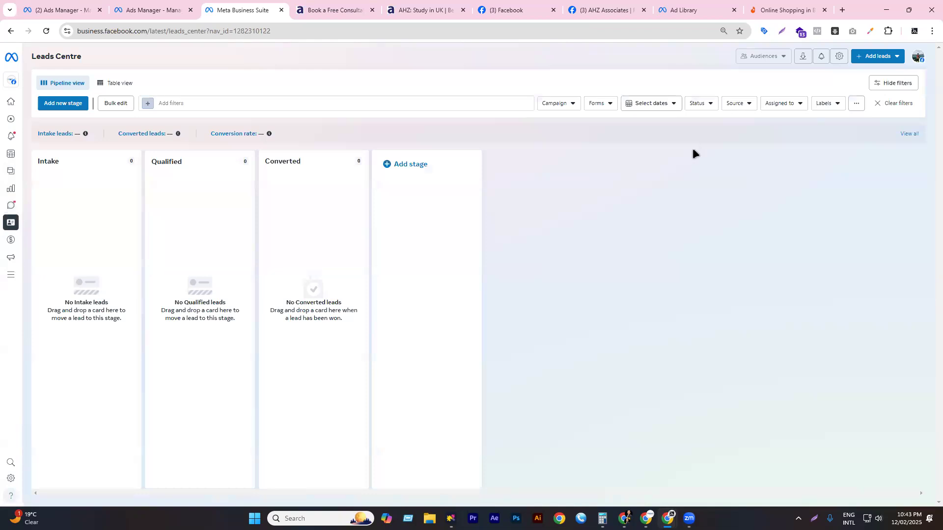
{"action": "left_click", "coordinate": [576, 99]}
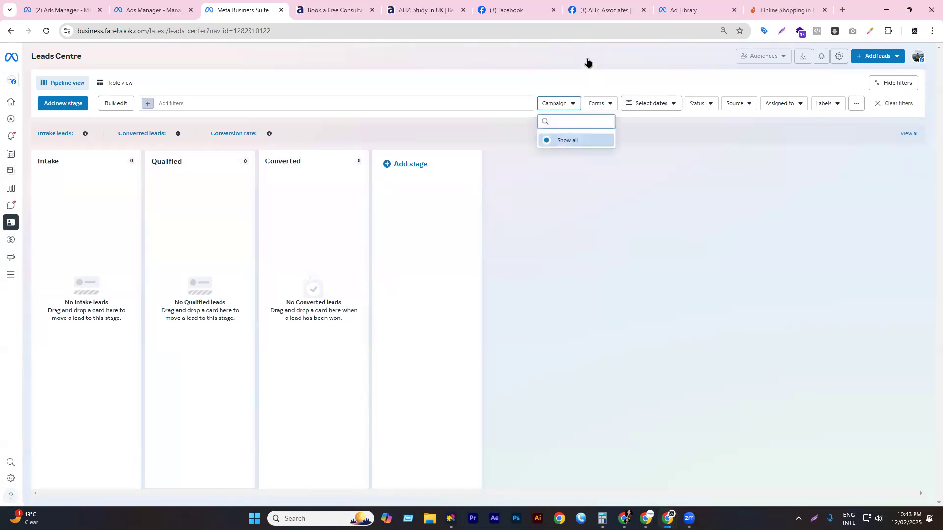
{"action": "left_click", "coordinate": [604, 104]}
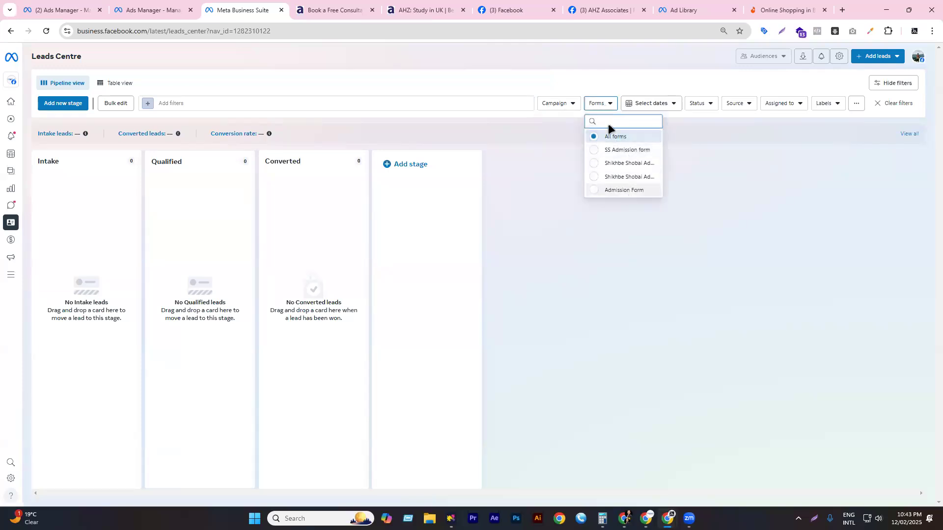
{"action": "left_click", "coordinate": [9, 82]}
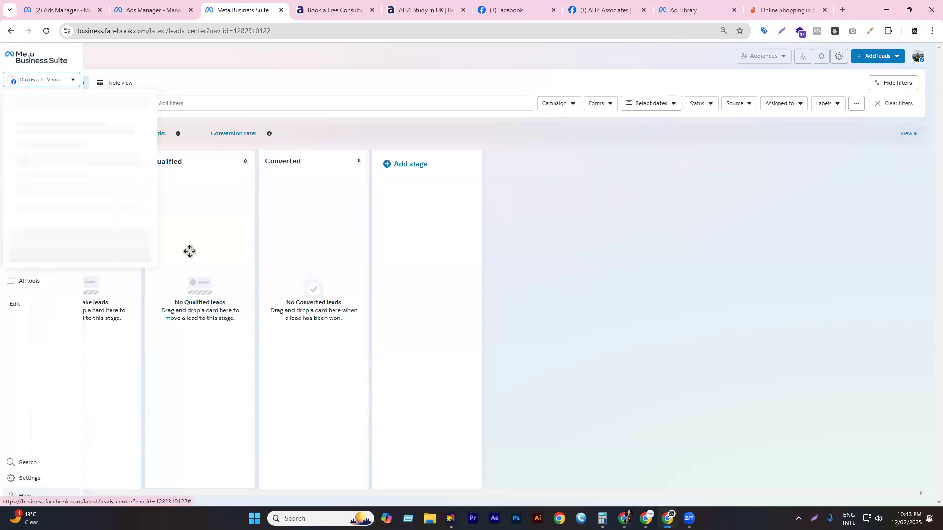
{"action": "scroll", "coordinate": [80, 230], "scroll_direction": "down", "scroll_amount": 8}
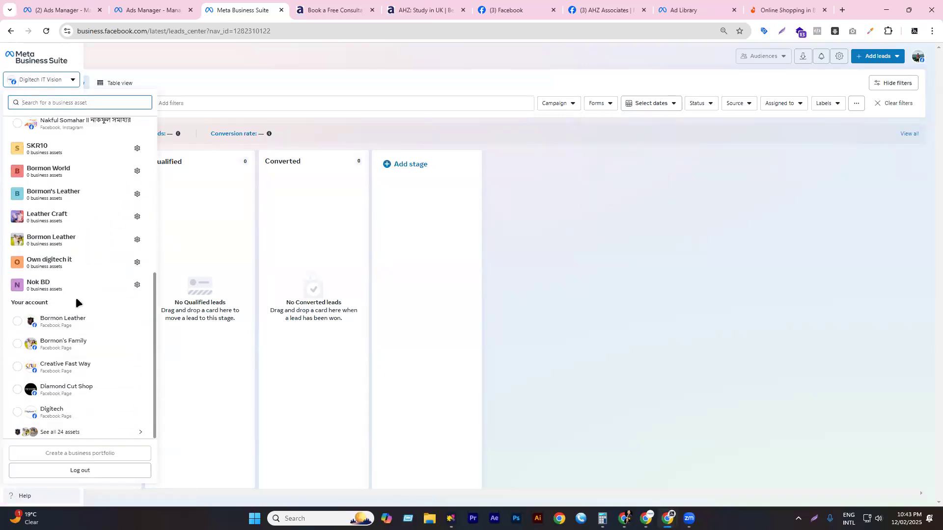
{"action": "left_click", "coordinate": [57, 432]}
{"action": "scroll", "coordinate": [81, 309], "scroll_direction": "down", "scroll_amount": 5}
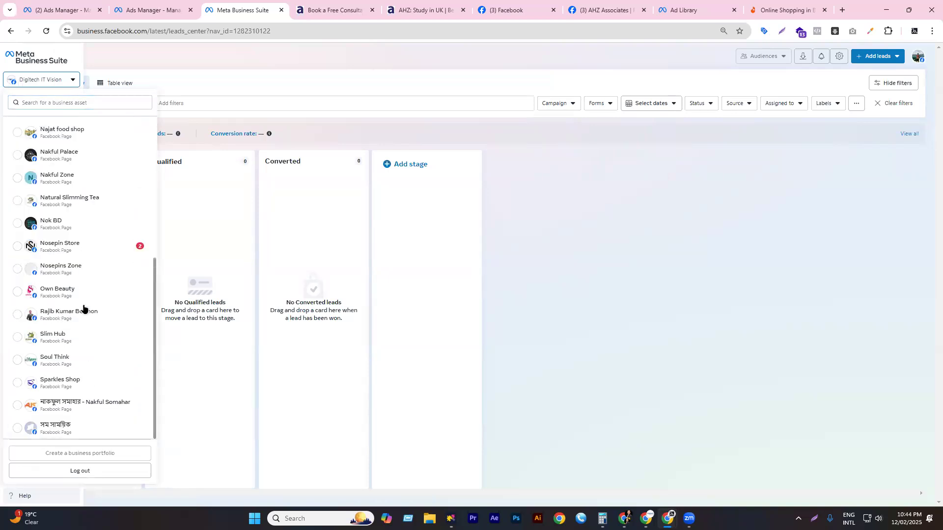
{"action": "scroll", "coordinate": [97, 342], "scroll_direction": "up", "scroll_amount": 5}
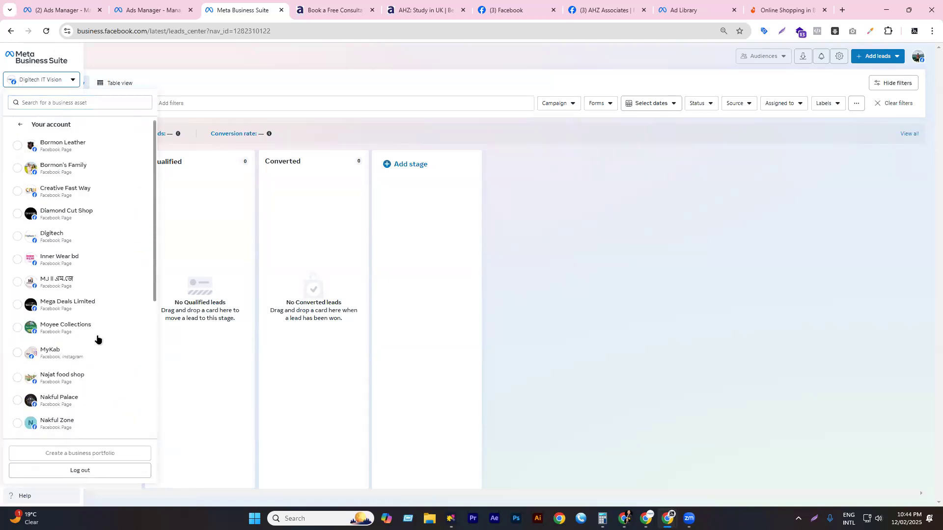
{"action": "left_click", "coordinate": [258, 73]}
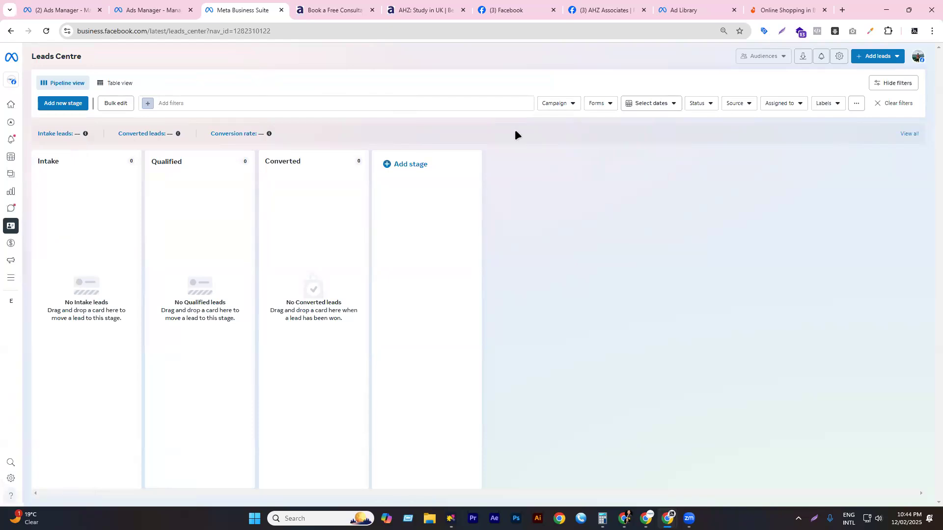
- Filter the Leads Centre pipeline to the SS Admission form, which shows no leads
{"action": "left_click", "coordinate": [604, 108]}
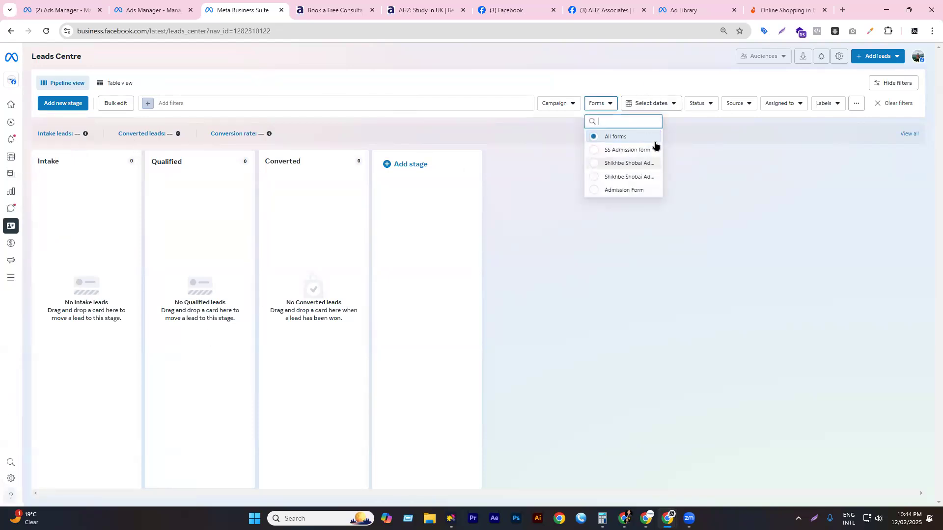
{"action": "left_click", "coordinate": [627, 150]}
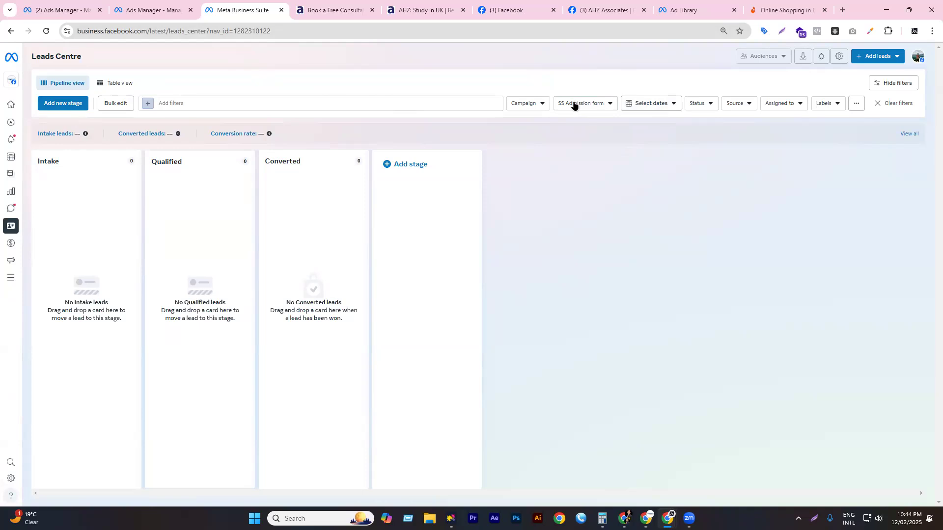
{"action": "left_click", "coordinate": [560, 106]}
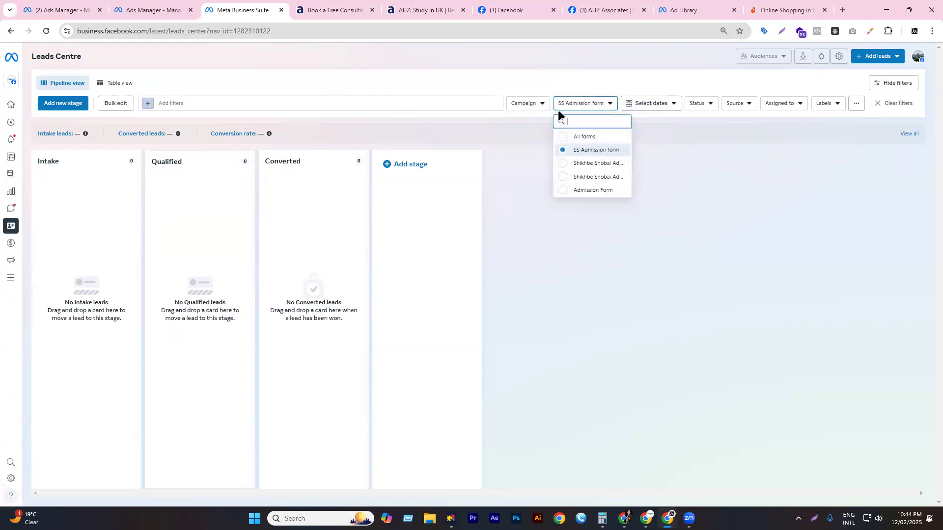
{"action": "left_click", "coordinate": [583, 149]}
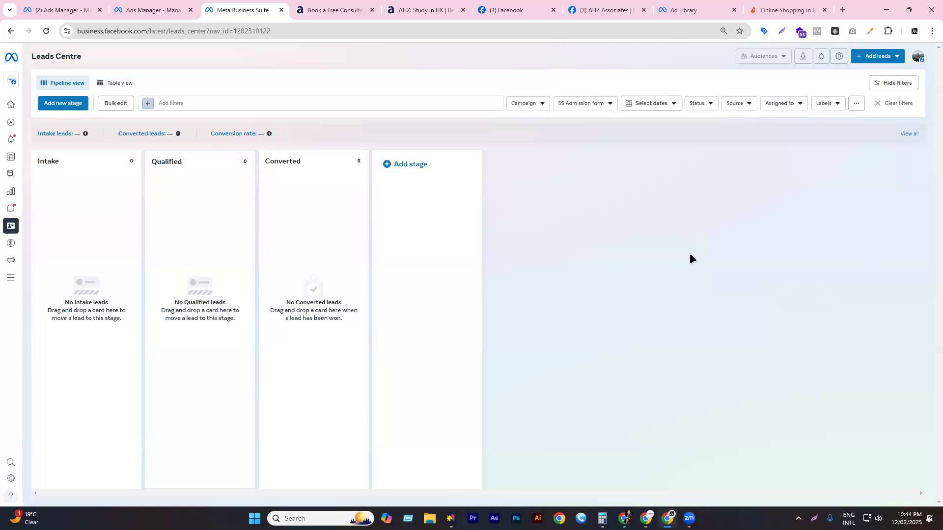
{"action": "left_click", "coordinate": [878, 59]}
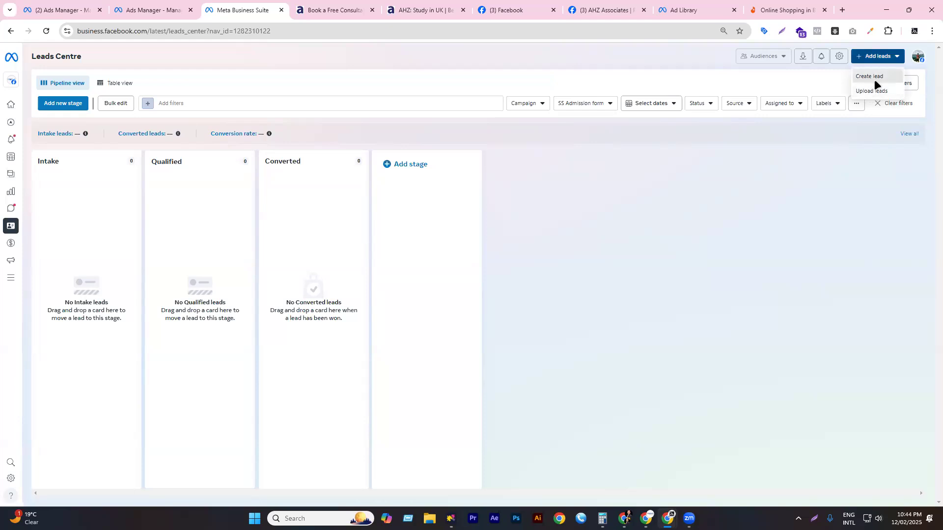
- Start a manual lead entry, discard it, and switch the Leads Centre to Table view
{"action": "left_click", "coordinate": [873, 78]}
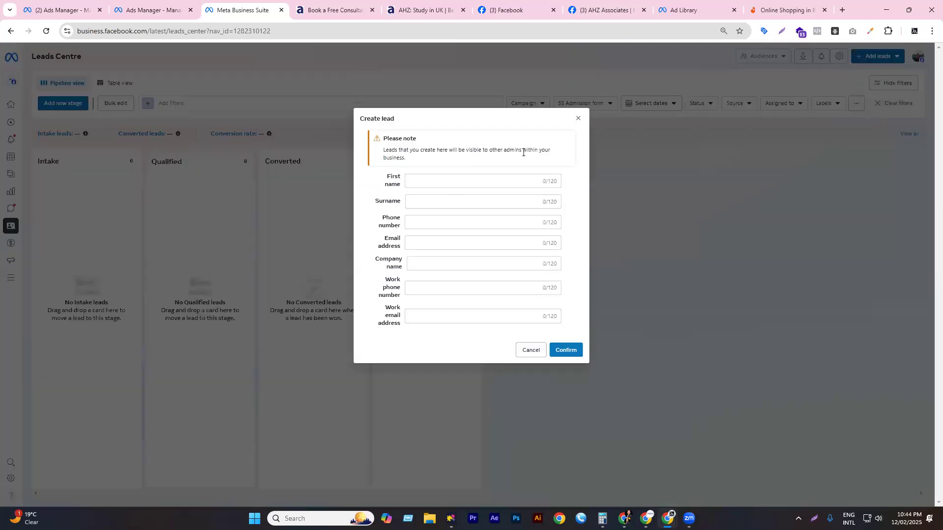
{"action": "left_click", "coordinate": [577, 118]}
{"action": "left_click", "coordinate": [118, 84]}
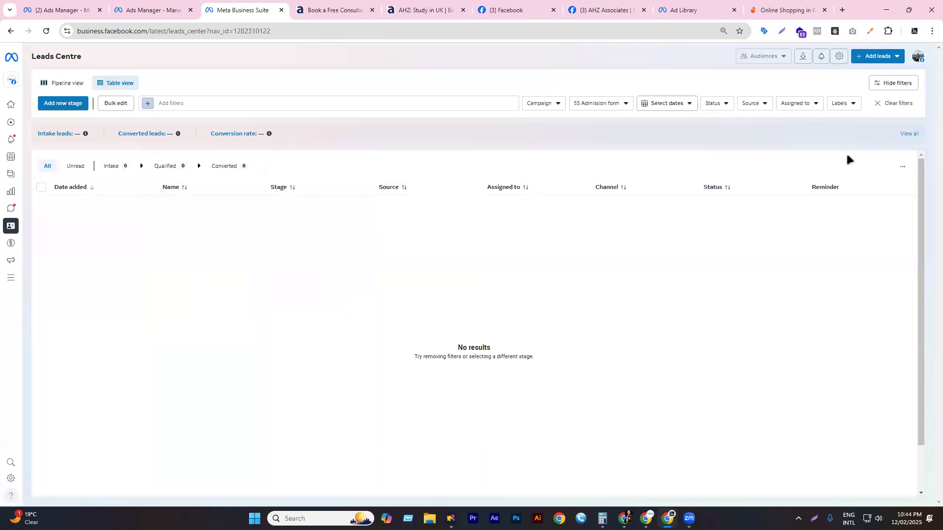
- Filter the leads table to the Shikhbe Shobai Admission Form, which shows no leads
{"action": "left_click", "coordinate": [541, 107]}
{"action": "left_click", "coordinate": [555, 92]}
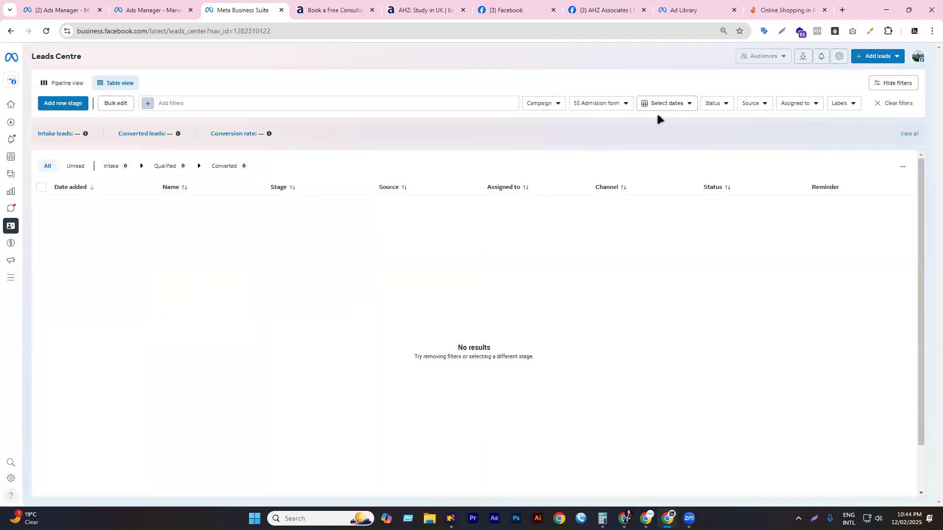
{"action": "left_click", "coordinate": [610, 107]}
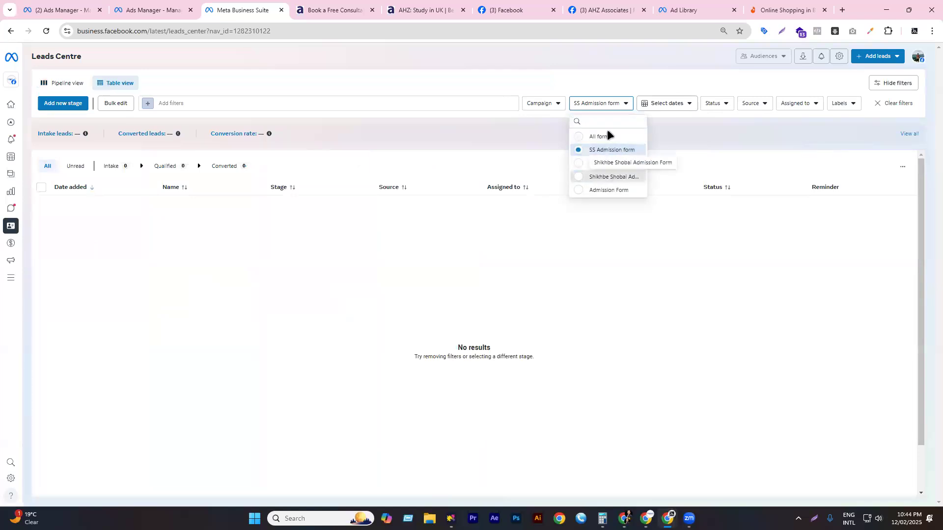
{"action": "left_click", "coordinate": [614, 176]}
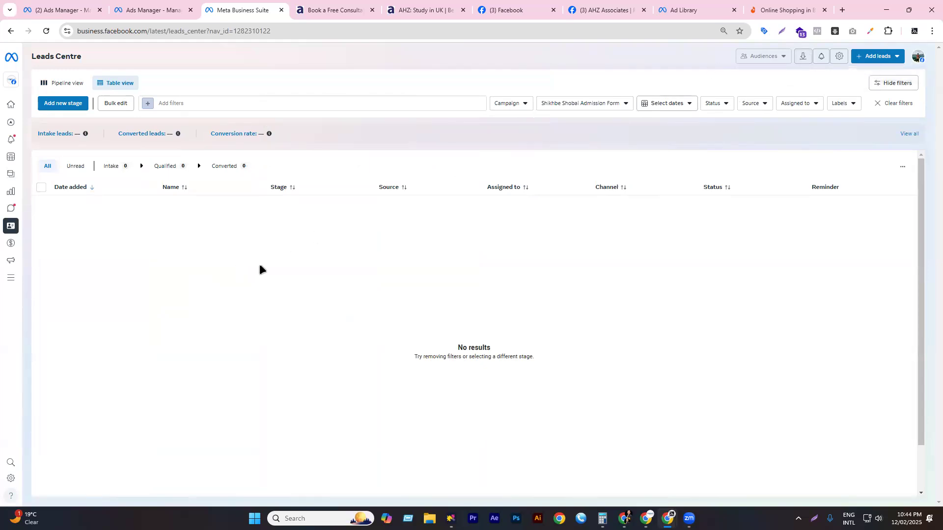
- In Ads Manager, dismiss All tools and review the lead ad set, campaign and ad AHZ- Ads- 01
{"action": "key", "text": "ctrl+Page_Up"}
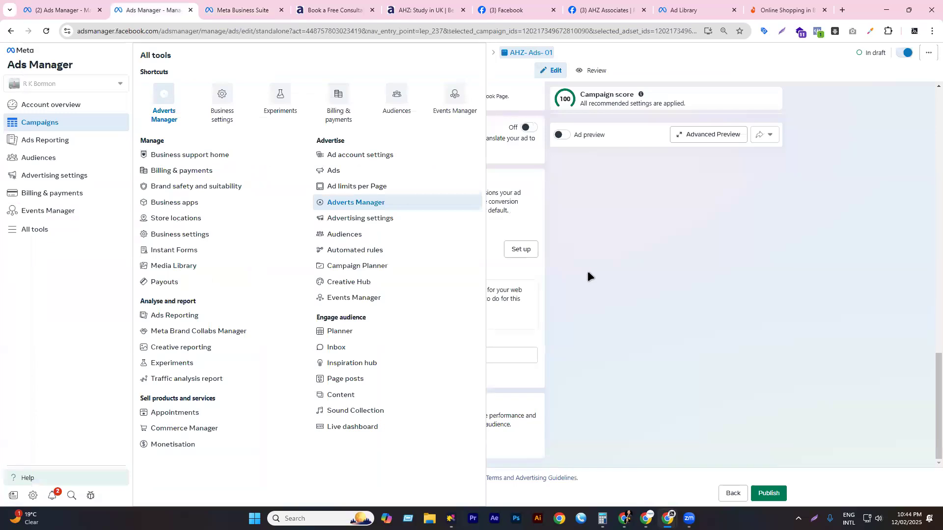
{"action": "left_click", "coordinate": [587, 271]}
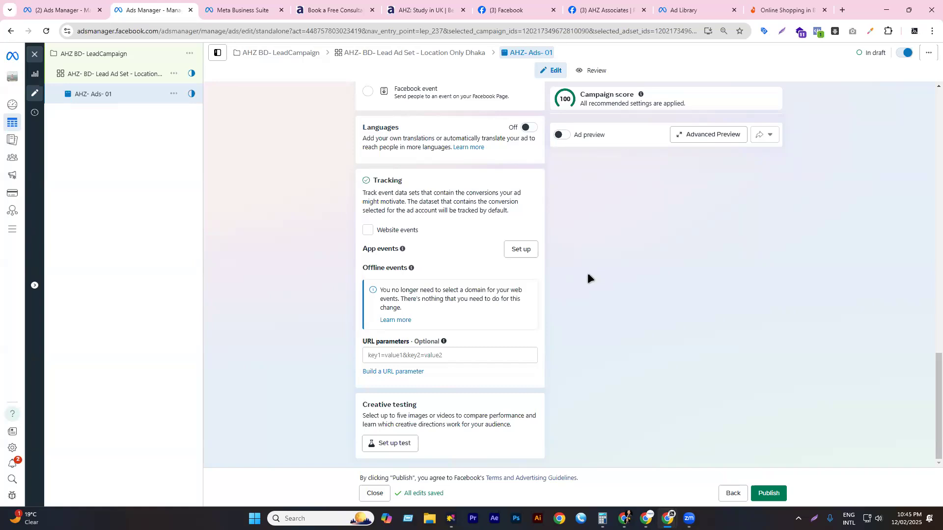
{"action": "left_click", "coordinate": [101, 69]}
{"action": "left_click", "coordinate": [73, 51]}
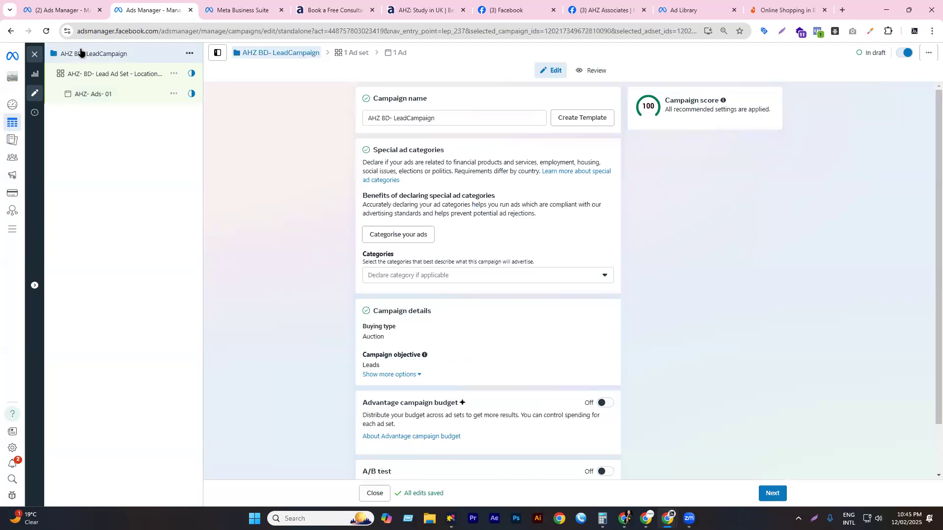
{"action": "left_click", "coordinate": [102, 73]}
{"action": "left_click", "coordinate": [103, 95]}
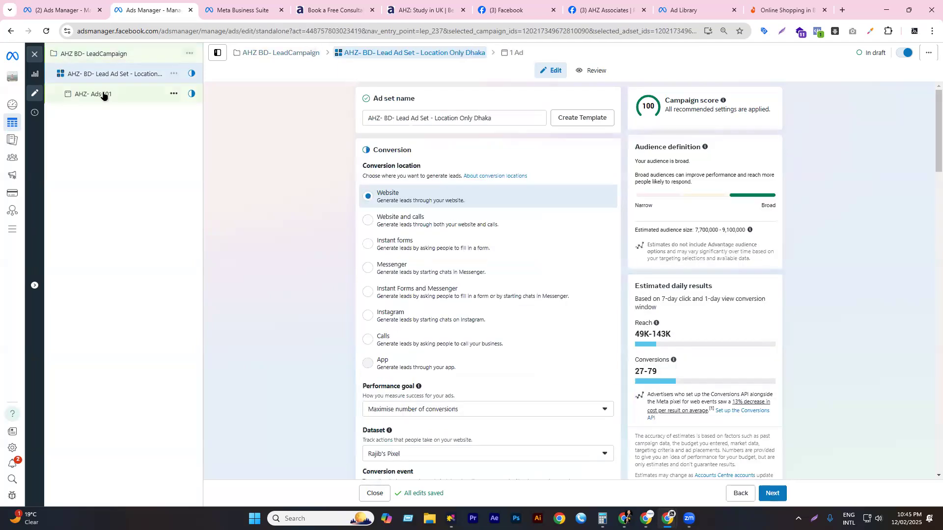
- Recheck the campaign, confirm the ad set's Website conversion location, then bring up the 'Lead Campaign- AHZ Bangladesh' doc
{"action": "scroll", "coordinate": [297, 239], "scroll_direction": "down", "scroll_amount": 2}
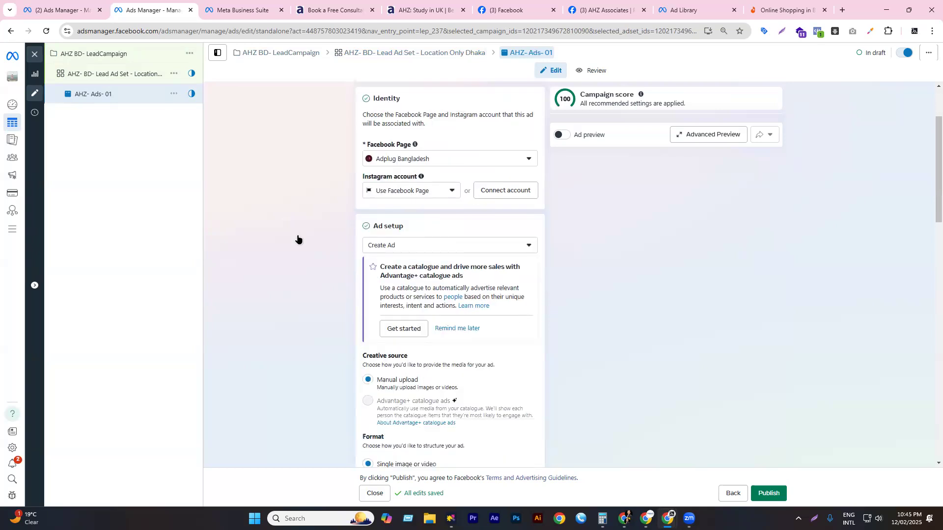
{"action": "left_click", "coordinate": [114, 60]}
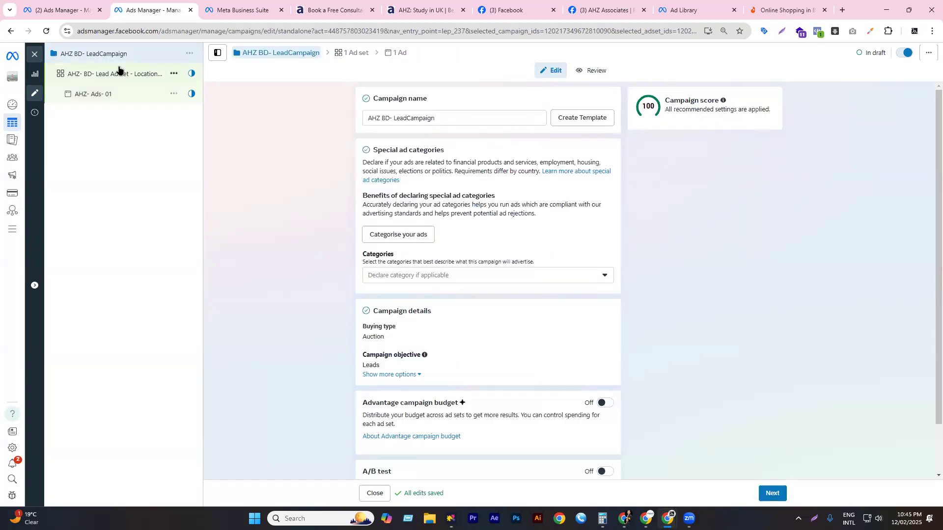
{"action": "scroll", "coordinate": [477, 284], "scroll_direction": "down", "scroll_amount": 1}
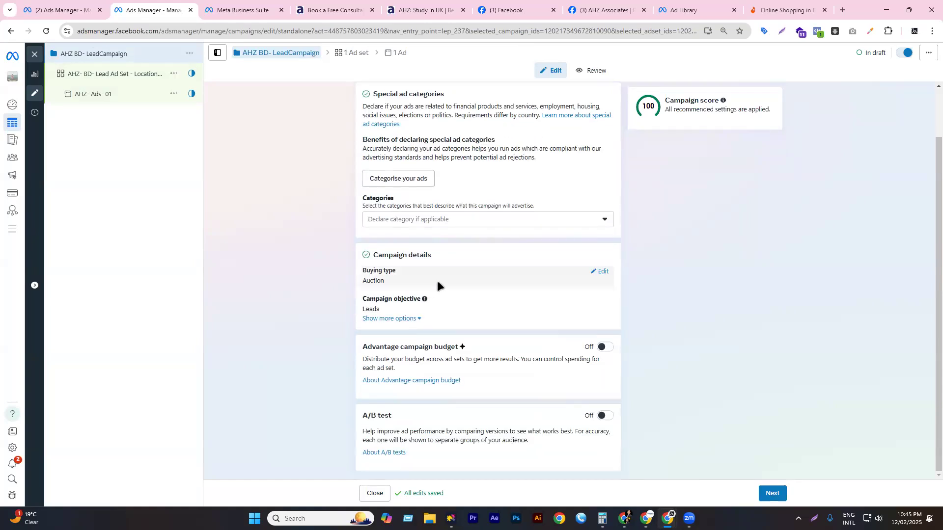
{"action": "left_click", "coordinate": [95, 73]}
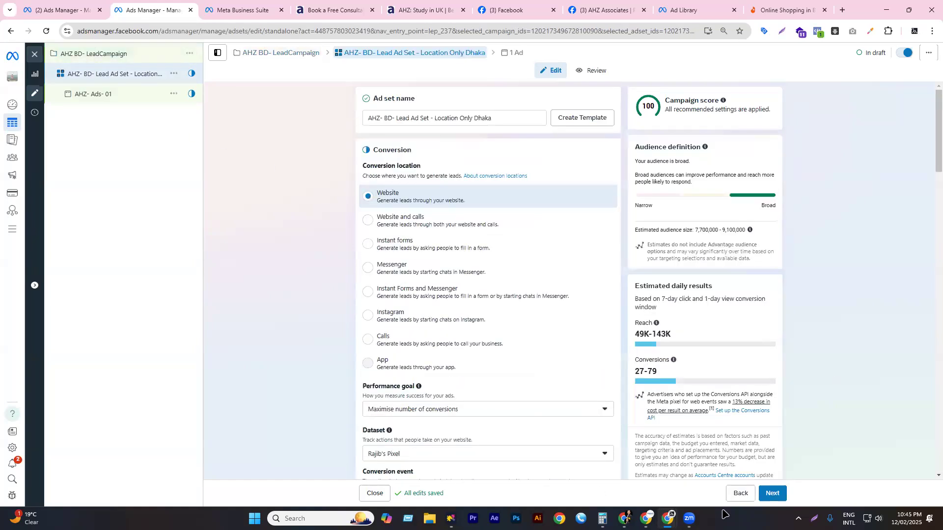
{"action": "left_click", "coordinate": [647, 519]}
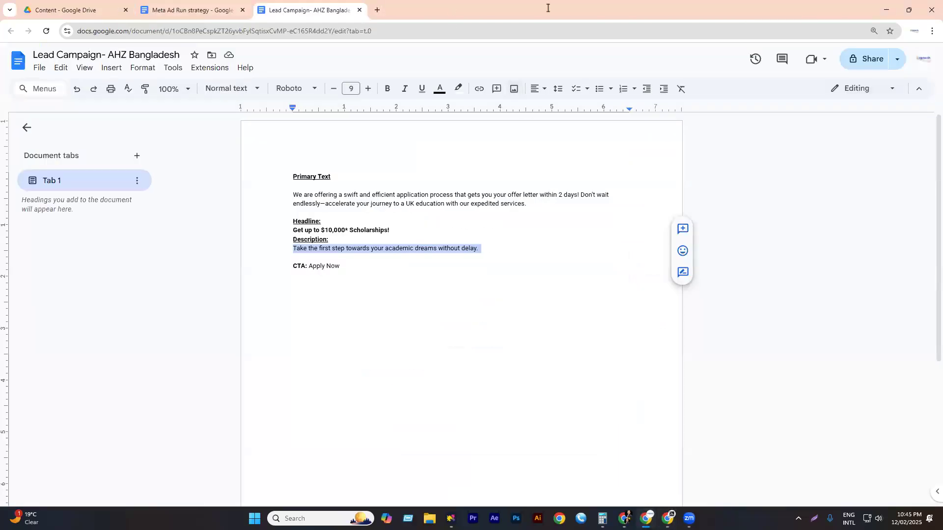
- Return to the 'AHZ- BD- Lead Ad Set - Location Only Dhaka' ad set, then drag the Google Docs window into view
{"action": "key", "text": "alt+Tab"}
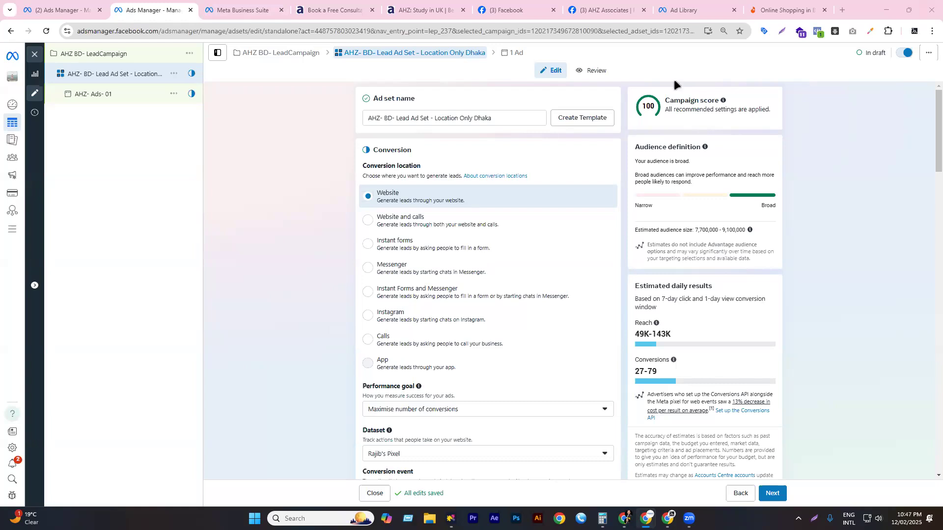
{"action": "left_click_drag", "start_coordinate": [674, 79], "coordinate": [589, 82]}
{"action": "left_click", "coordinate": [623, 86]}
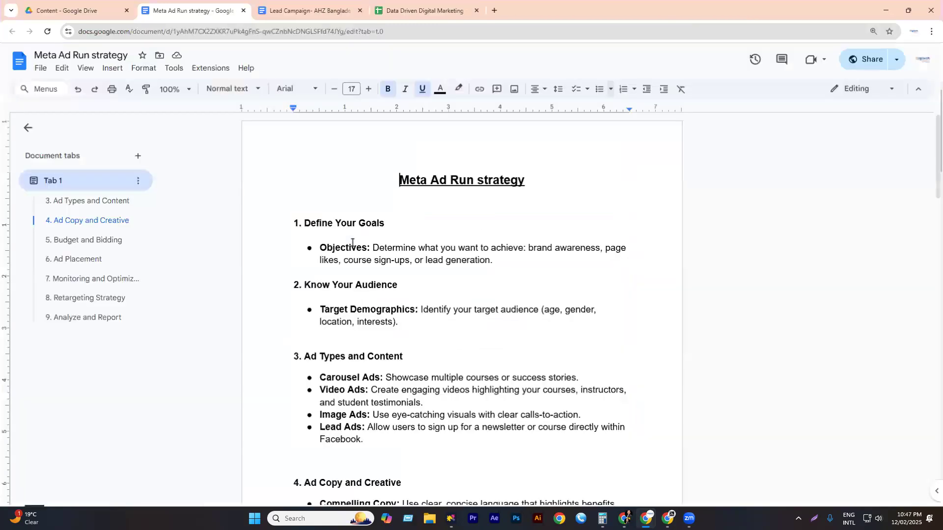
{"action": "left_click", "coordinate": [353, 248]}
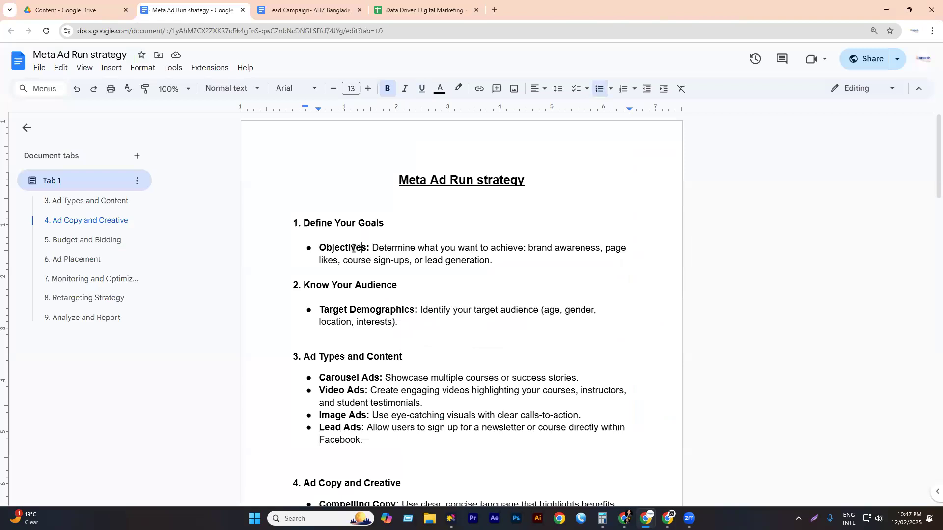
{"action": "triple_click", "coordinate": [353, 247]}
{"action": "left_click_drag", "start_coordinate": [417, 313], "coordinate": [324, 310]}
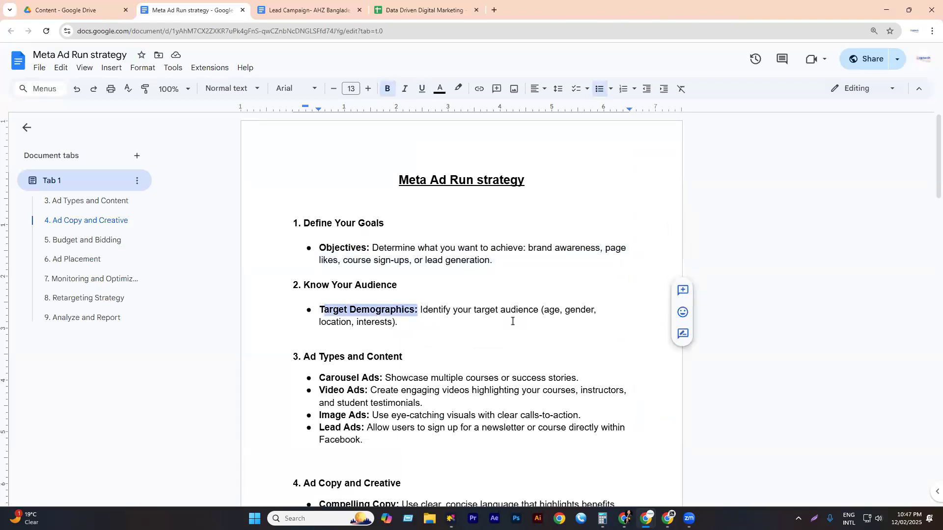
{"action": "left_click", "coordinate": [561, 313]}
{"action": "triple_click", "coordinate": [294, 307]}
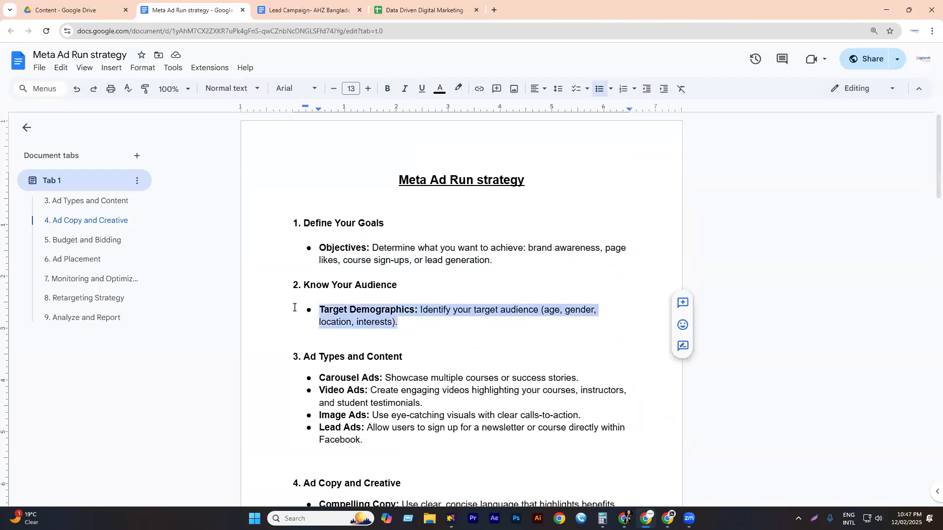
{"action": "scroll", "coordinate": [417, 310], "scroll_direction": "down", "scroll_amount": 1}
{"action": "left_click_drag", "start_coordinate": [420, 306], "coordinate": [300, 306]}
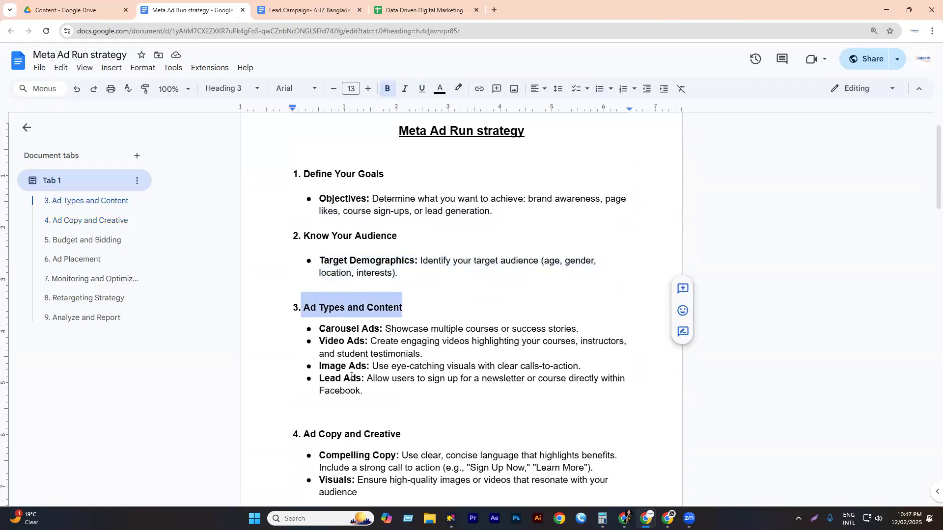
{"action": "scroll", "coordinate": [392, 319], "scroll_direction": "down", "scroll_amount": 2}
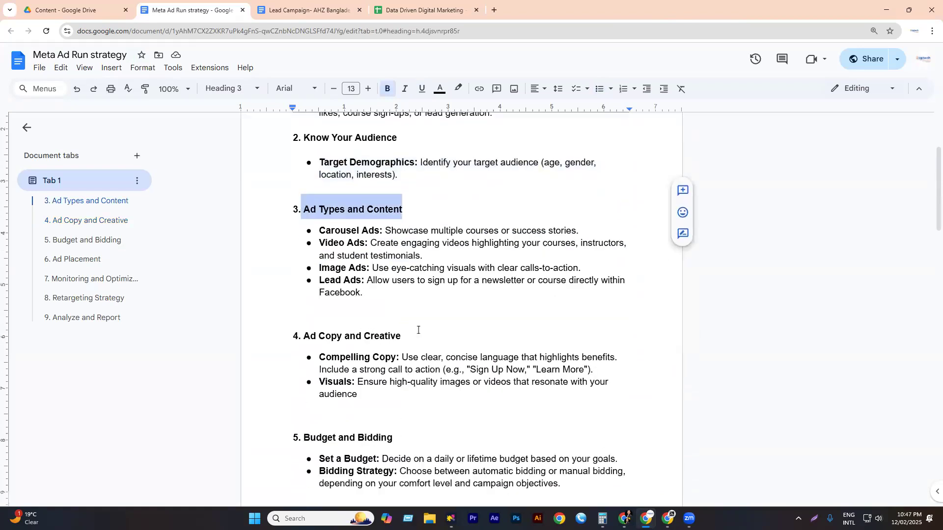
{"action": "left_click_drag", "start_coordinate": [291, 329], "coordinate": [408, 337]}
{"action": "scroll", "coordinate": [376, 286], "scroll_direction": "down", "scroll_amount": 1}
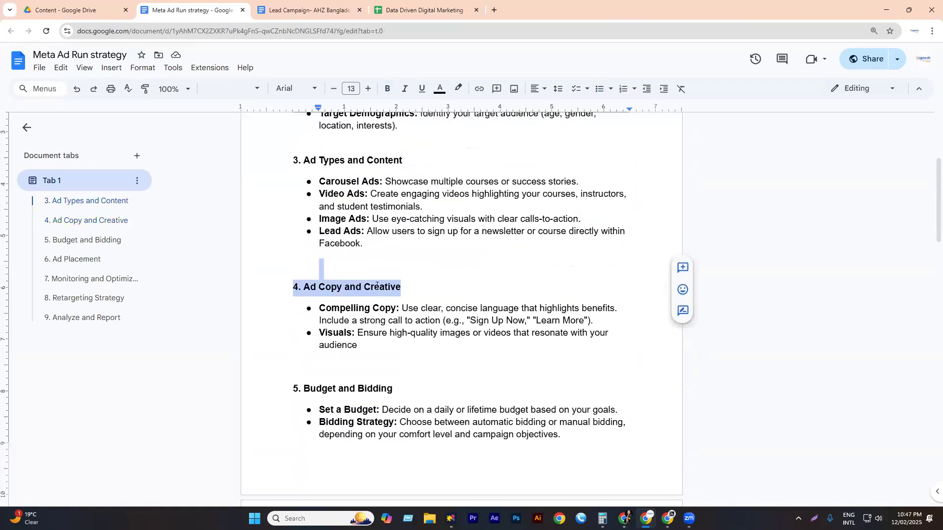
{"action": "left_click_drag", "start_coordinate": [351, 355], "coordinate": [452, 343]}
{"action": "scroll", "coordinate": [382, 358], "scroll_direction": "down", "scroll_amount": 1}
{"action": "scroll", "coordinate": [383, 358], "scroll_direction": "down", "scroll_amount": 1}
{"action": "scroll", "coordinate": [452, 347], "scroll_direction": "down", "scroll_amount": 3}
{"action": "scroll", "coordinate": [452, 347], "scroll_direction": "down", "scroll_amount": 4}
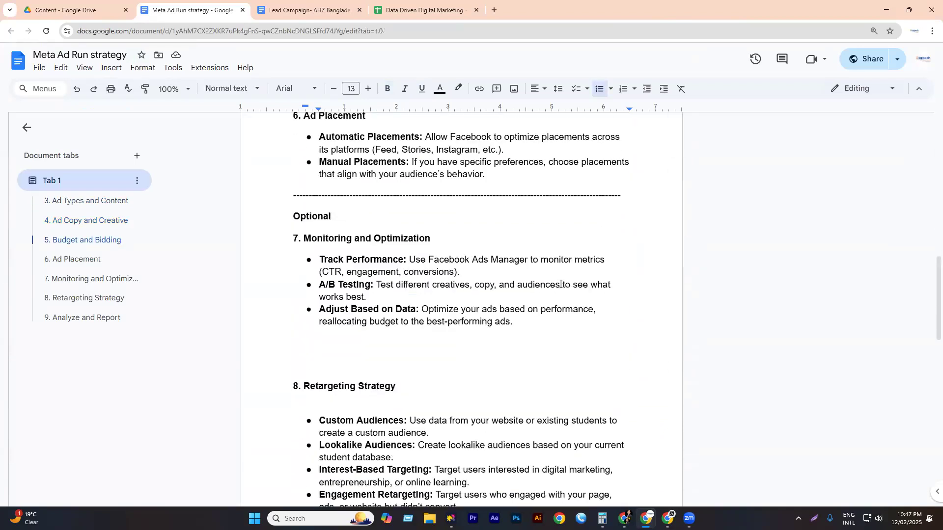
{"action": "left_click_drag", "start_coordinate": [513, 323], "coordinate": [270, 213]}
{"action": "scroll", "coordinate": [395, 294], "scroll_direction": "down", "scroll_amount": 7}
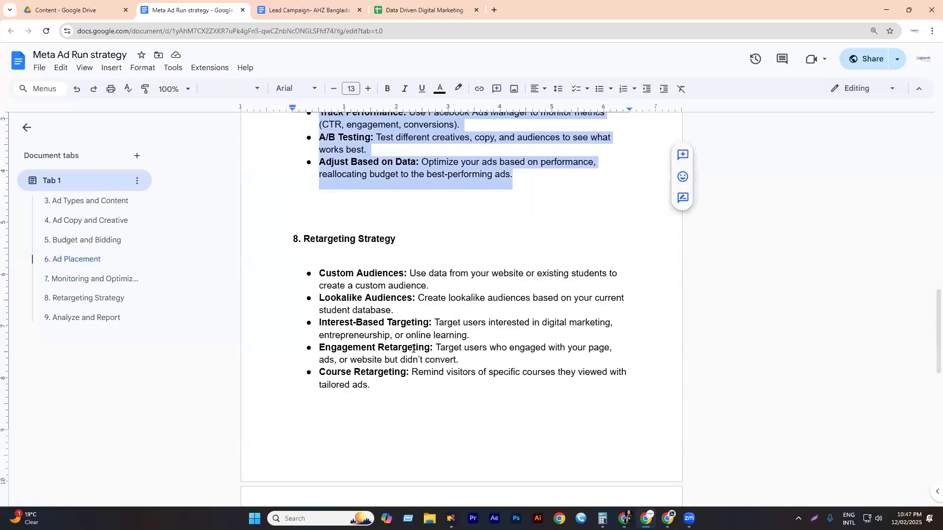
{"action": "scroll", "coordinate": [400, 319], "scroll_direction": "down", "scroll_amount": 4}
{"action": "left_click_drag", "start_coordinate": [293, 152], "coordinate": [297, 231]}
{"action": "scroll", "coordinate": [425, 248], "scroll_direction": "up", "scroll_amount": 1}
{"action": "scroll", "coordinate": [425, 249], "scroll_direction": "up", "scroll_amount": 10}
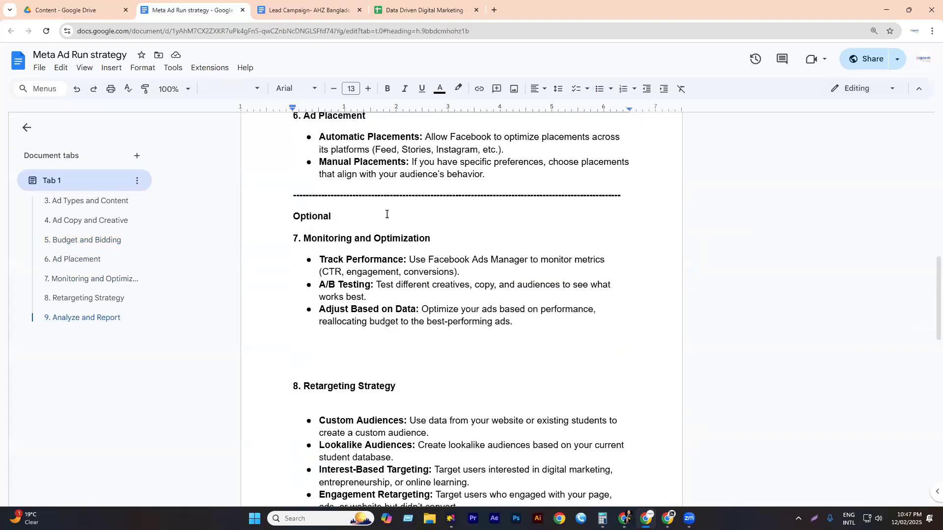
{"action": "left_click", "coordinate": [383, 219]}
{"action": "scroll", "coordinate": [378, 227], "scroll_direction": "up", "scroll_amount": 2}
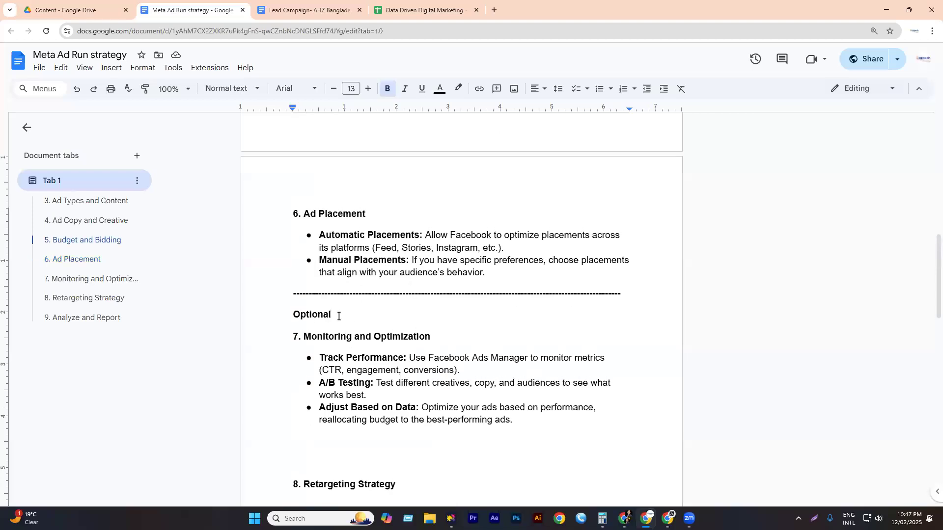
{"action": "left_click_drag", "start_coordinate": [505, 280], "coordinate": [287, 195]}
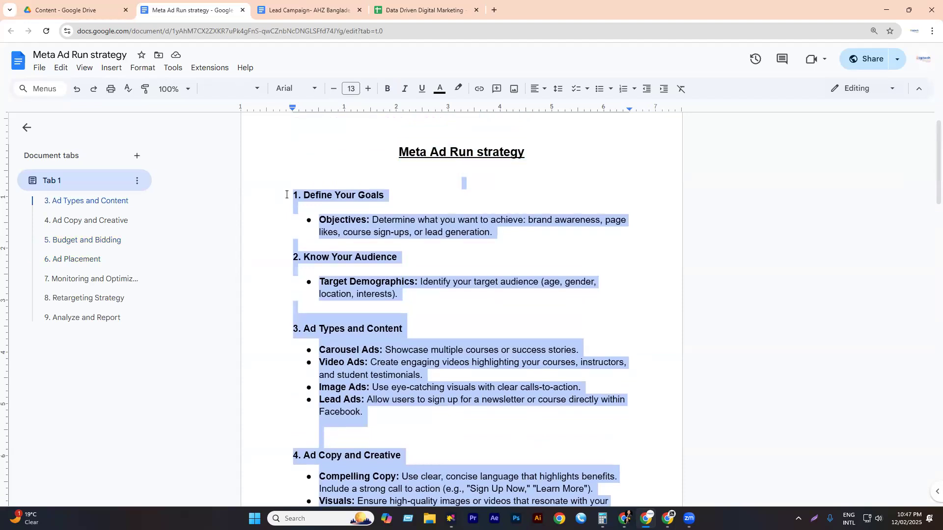